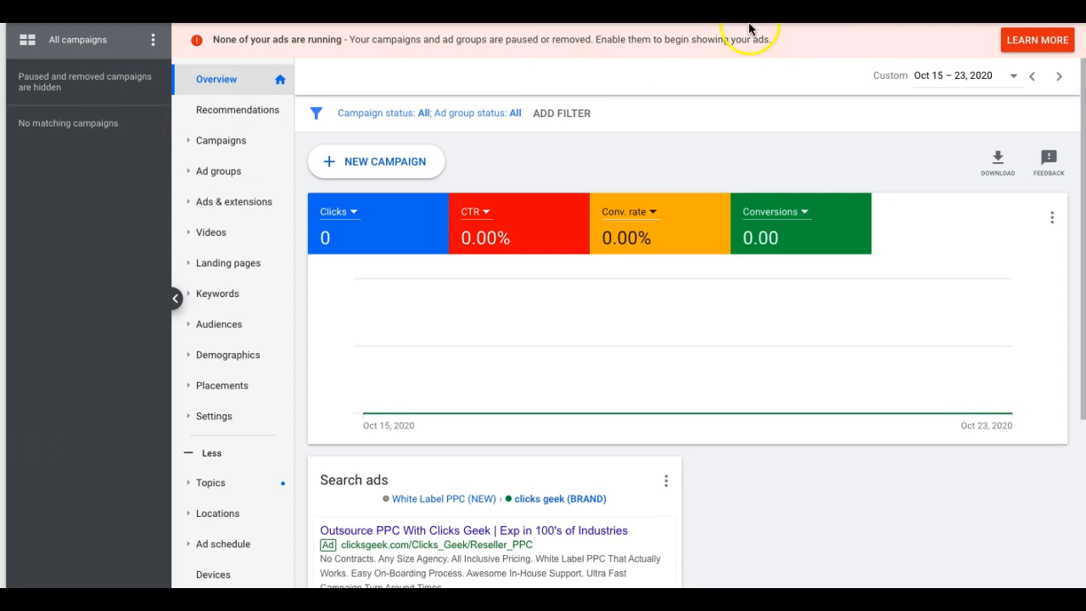
# - Start a new phone call conversion action for calls from ads using call extensions or call-only ads
pyautogui.click(785, 11)
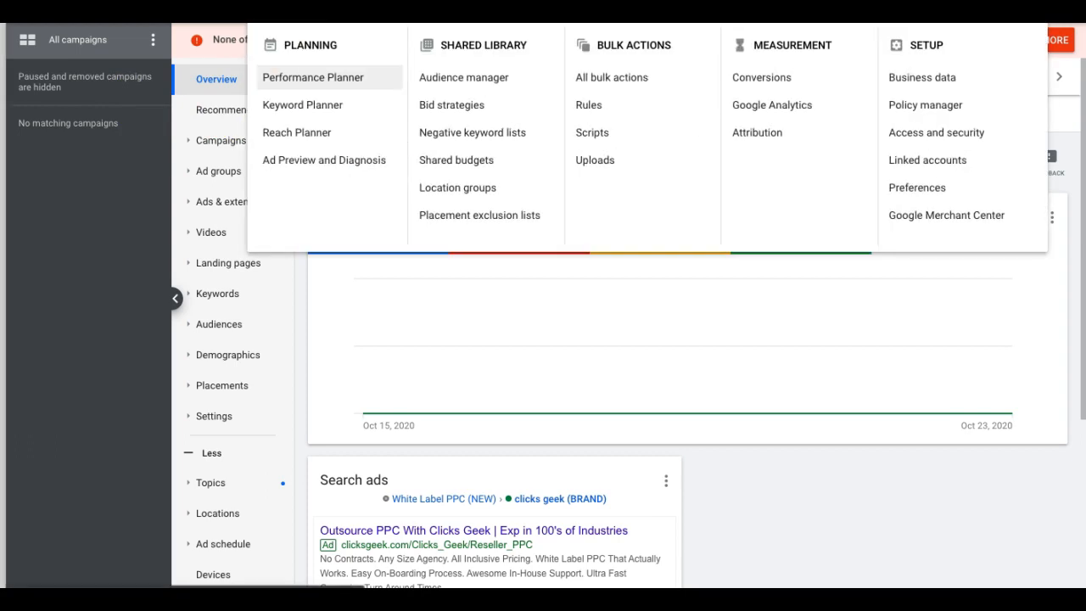
pyautogui.click(778, 80)
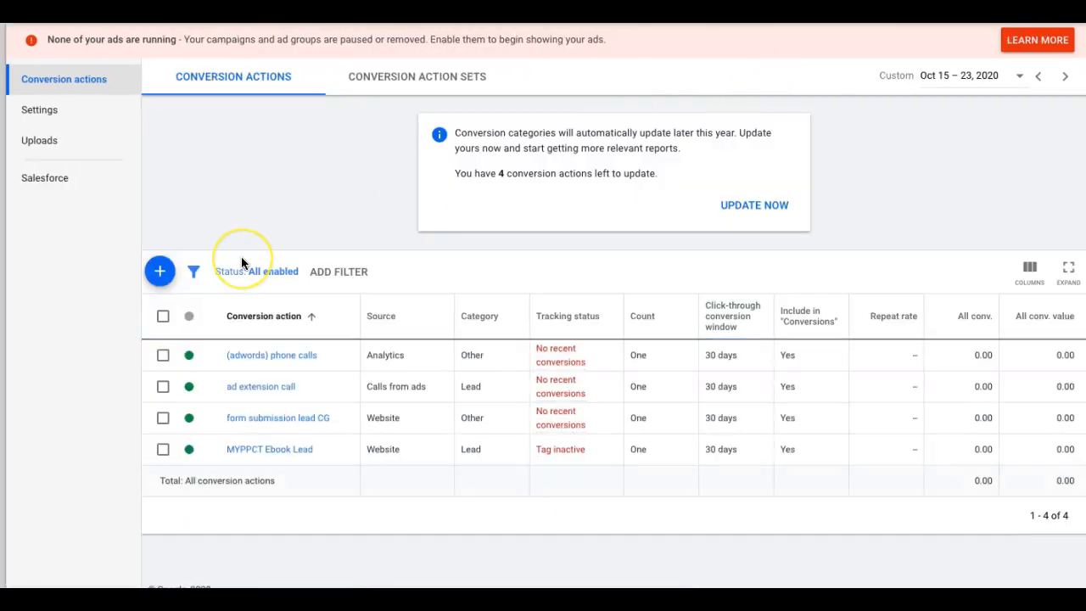
pyautogui.click(159, 272)
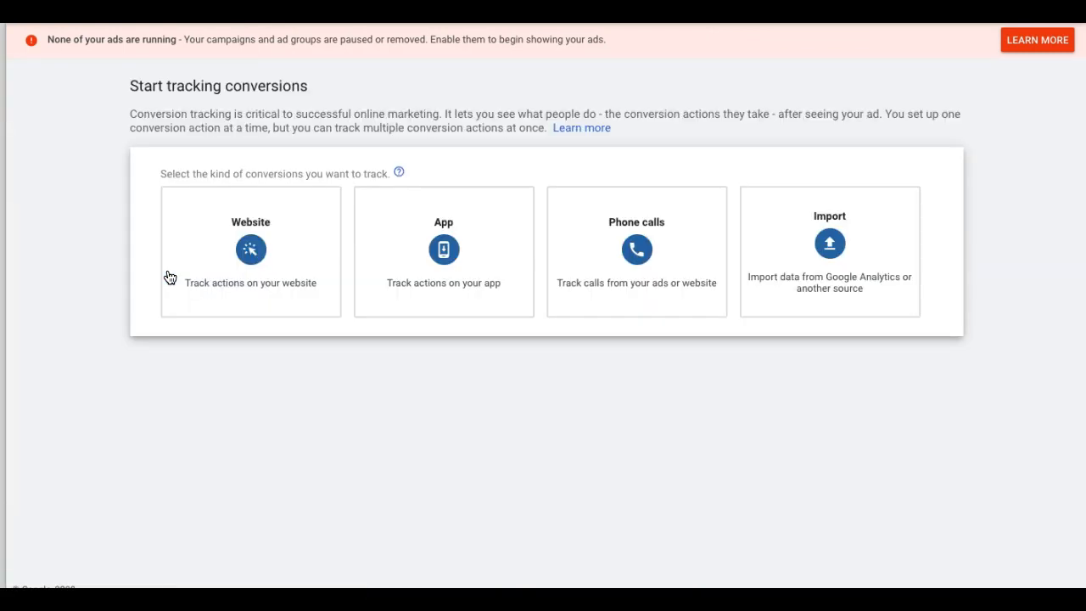
pyautogui.click(649, 244)
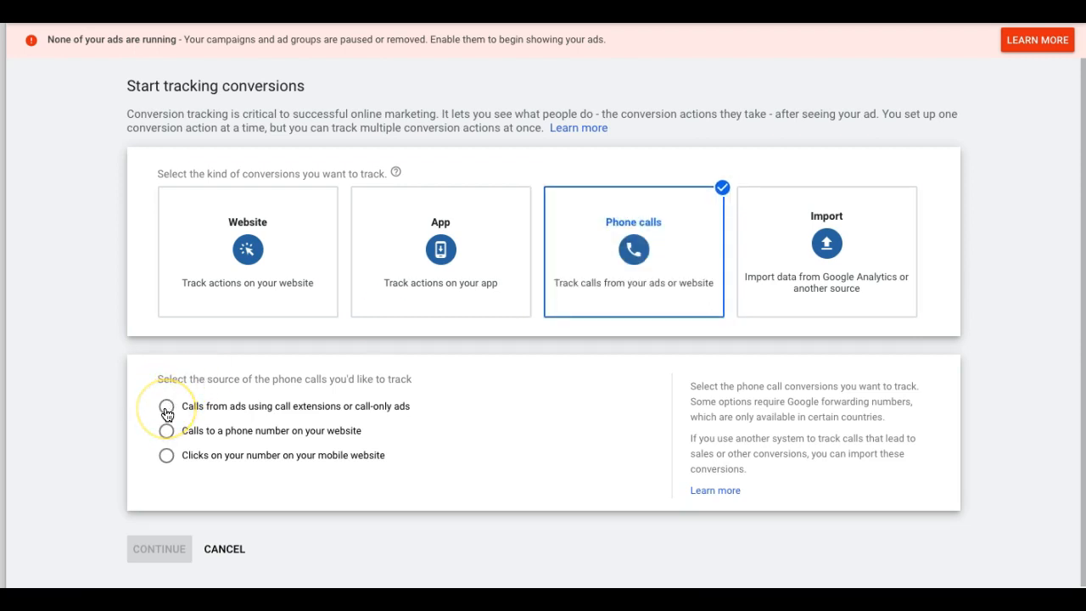
pyautogui.moveTo(661, 261)
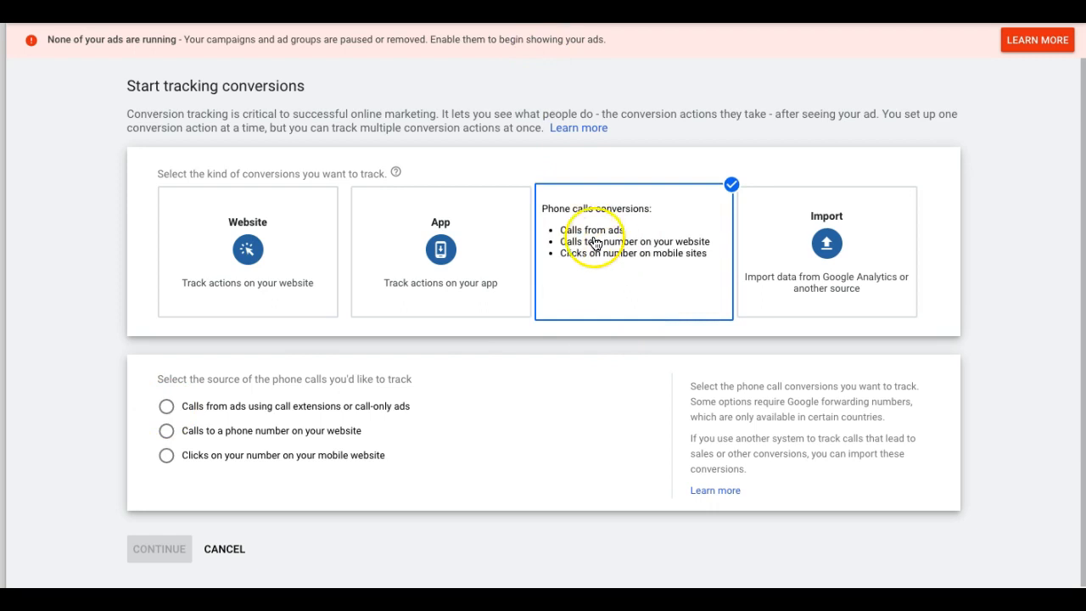
pyautogui.click(172, 407)
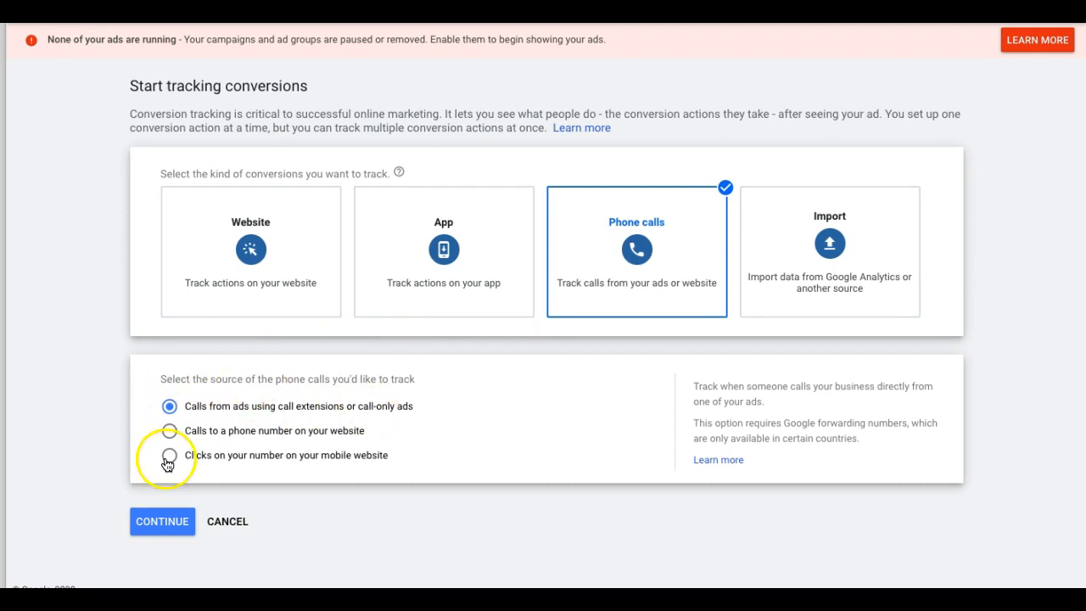
pyautogui.click(174, 522)
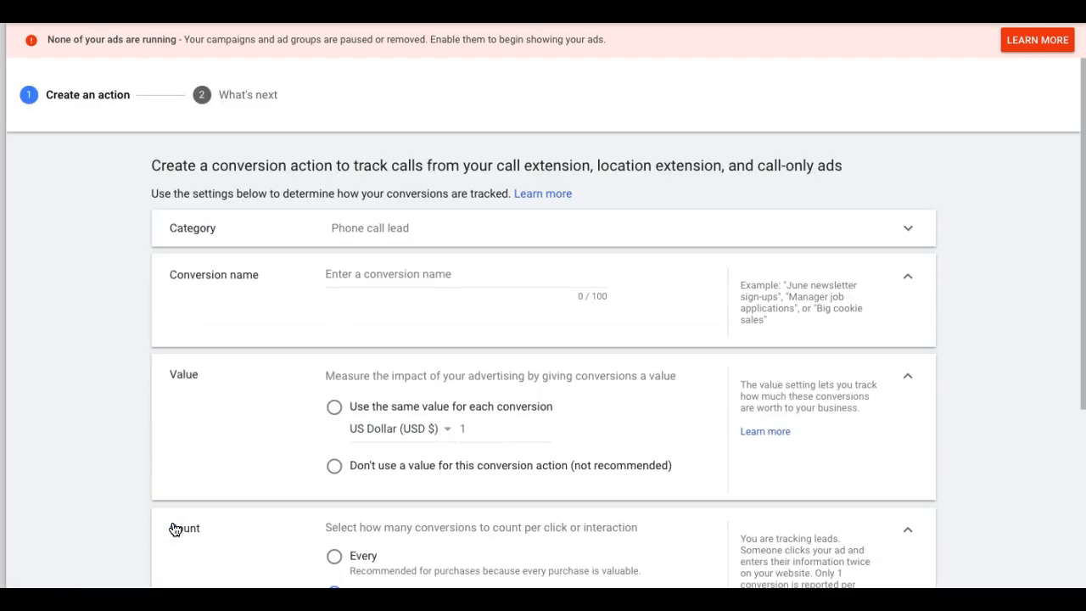
# - Name the conversion action "call extension lead" and choose not to use a value for it
pyautogui.click(381, 278)
pyautogui.write('call extension')
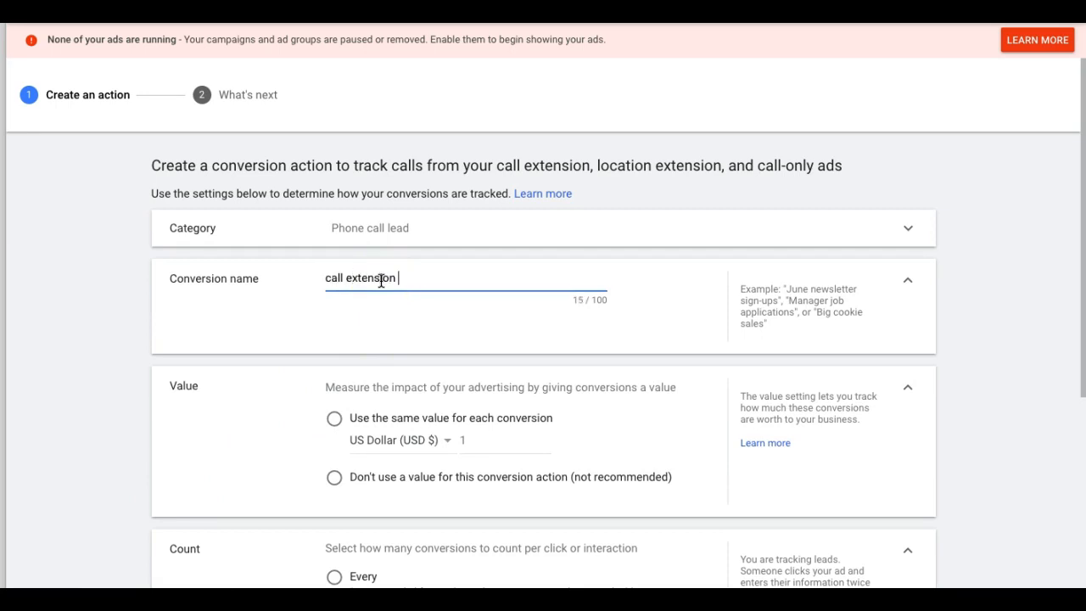
pyautogui.write('d')
pyautogui.click(335, 479)
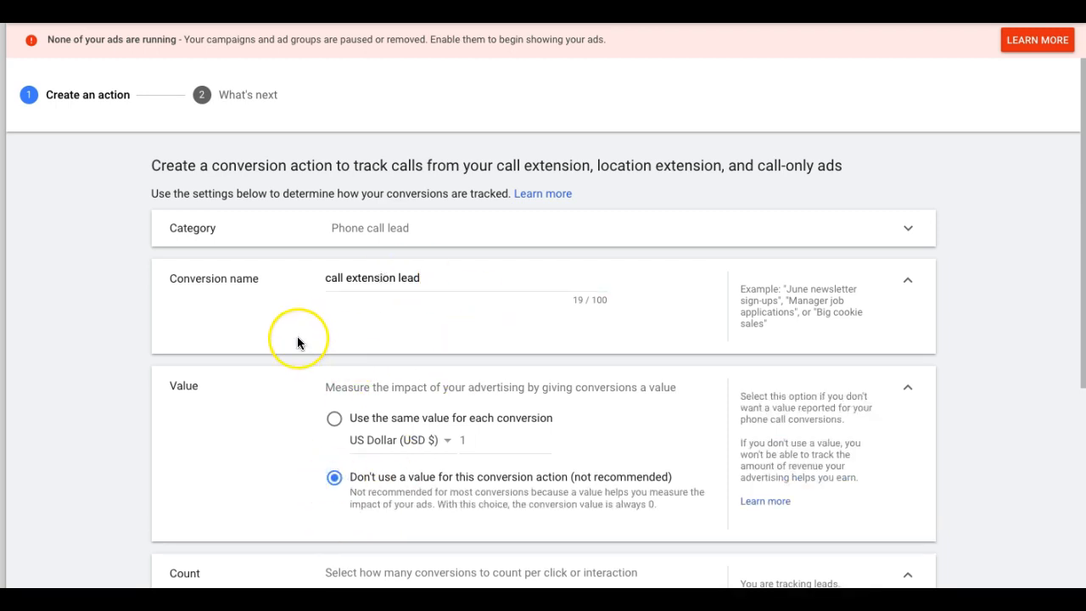
# - Set the minimum call length to 1 second and finish creating the call conversion action
pyautogui.scroll(-3, 297, 336)
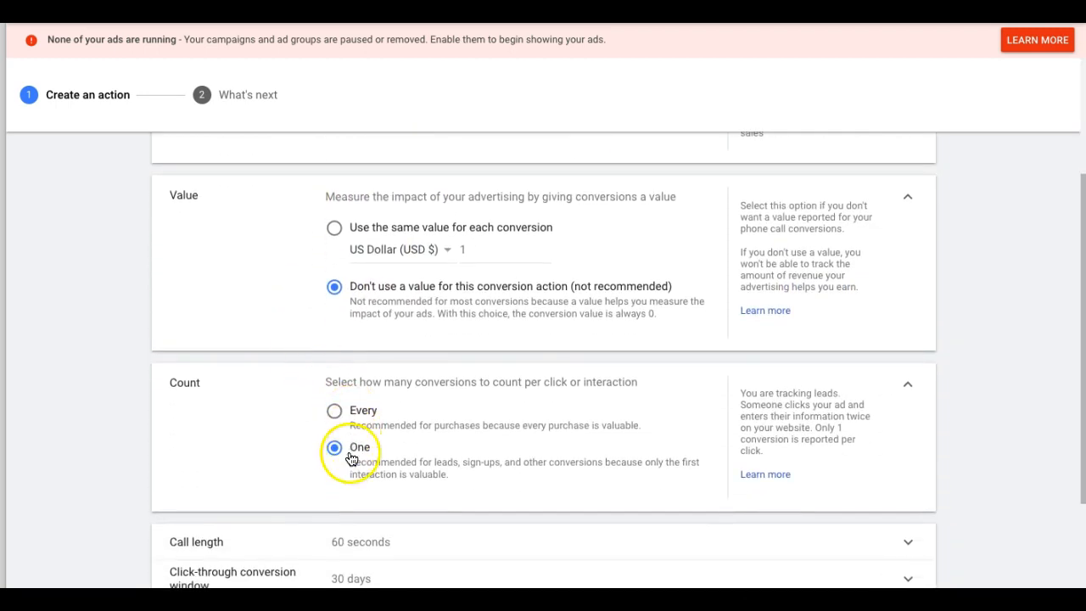
pyautogui.scroll(-2, 351, 456)
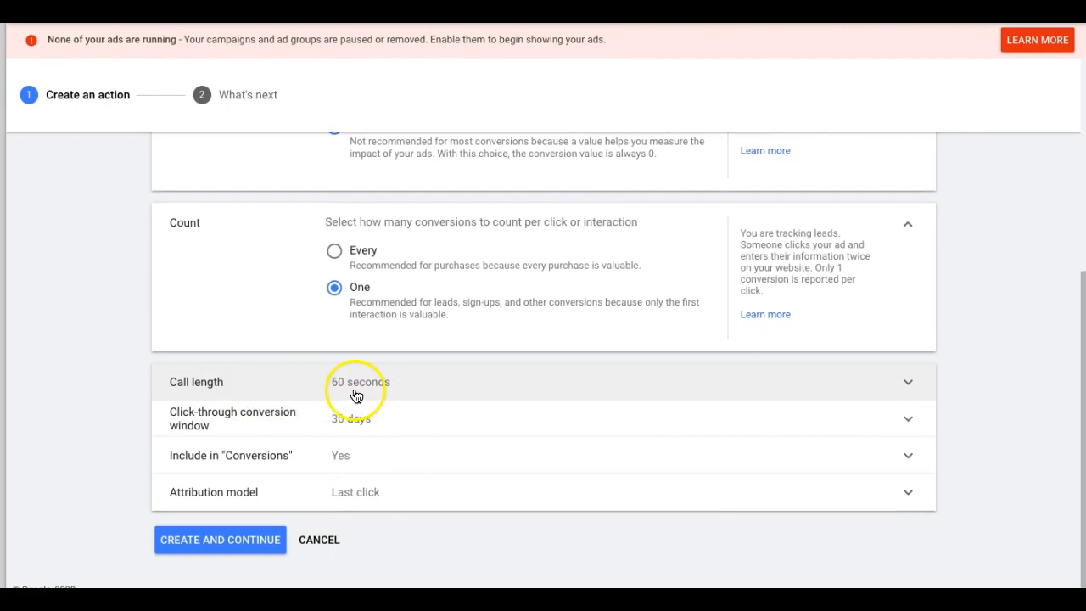
pyautogui.click(416, 394)
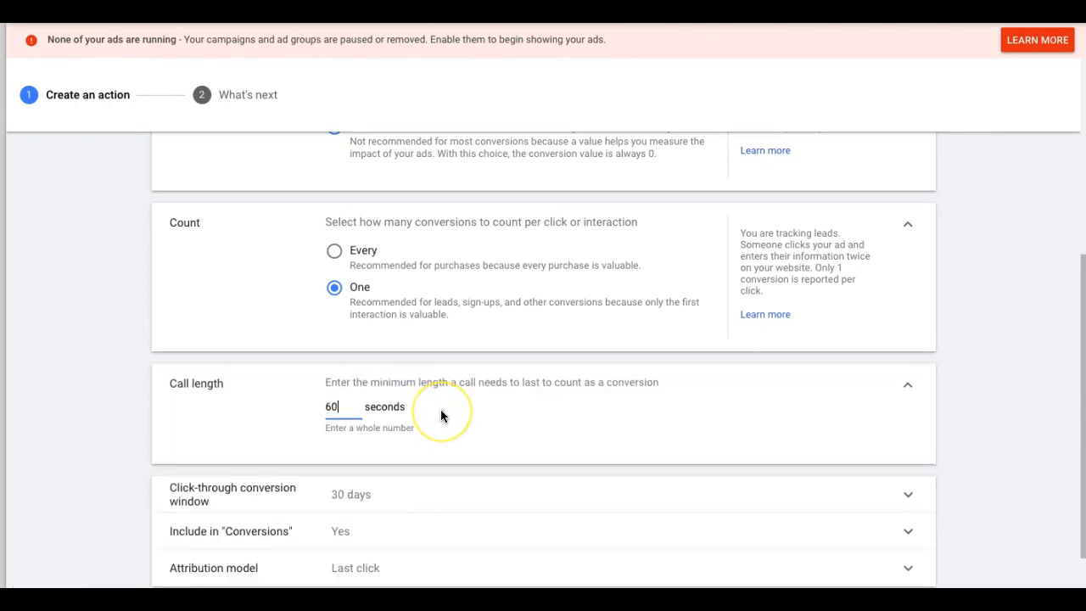
pyautogui.scroll(-1, 440, 413)
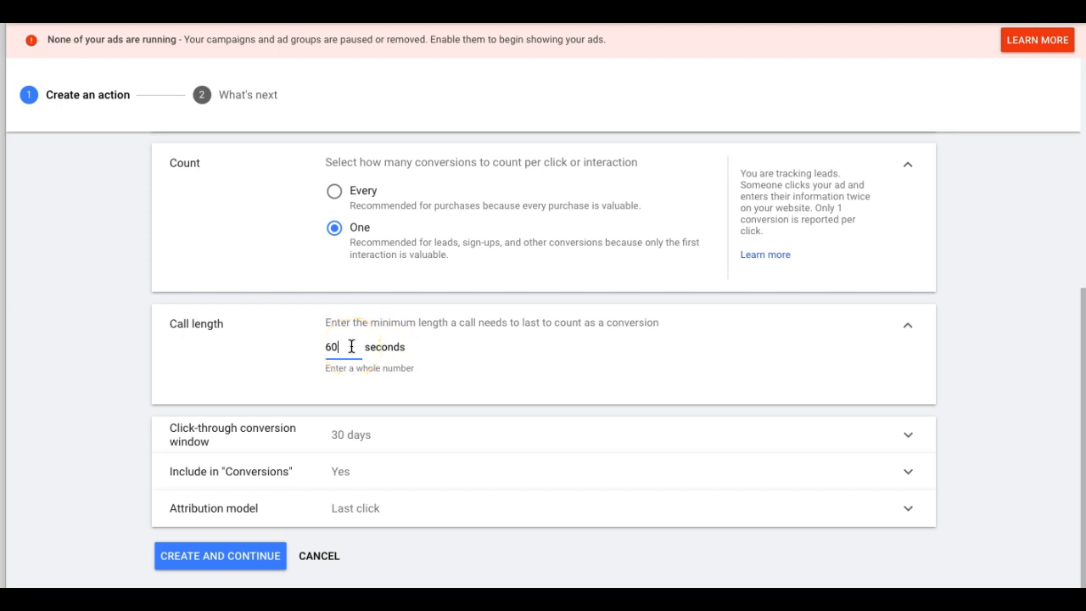
pyautogui.press('BackSpace')
pyautogui.press('BackSpace')
pyautogui.write('1')
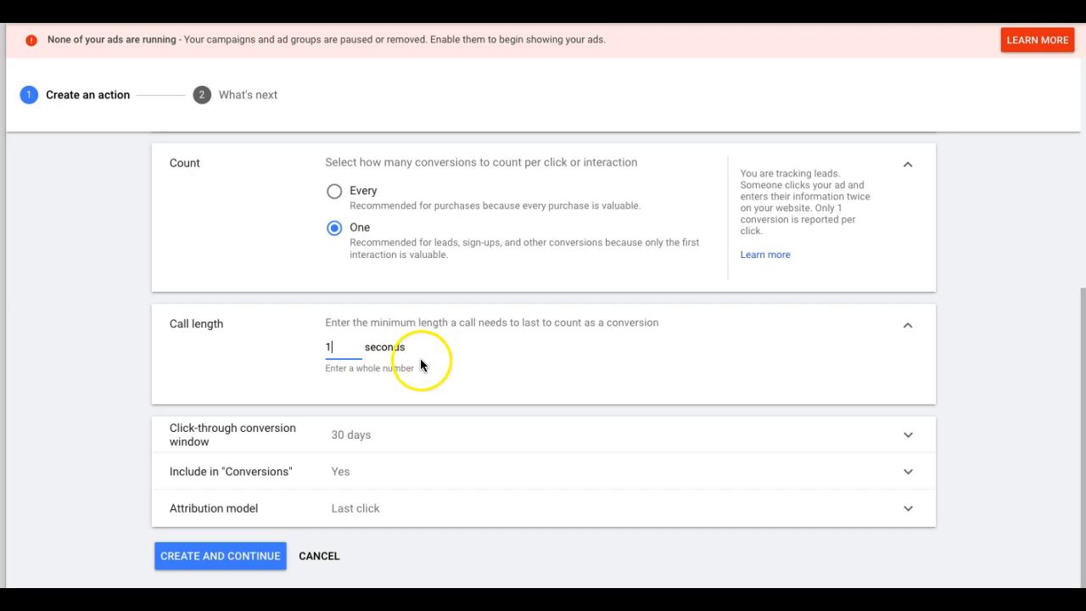
pyautogui.click(130, 371)
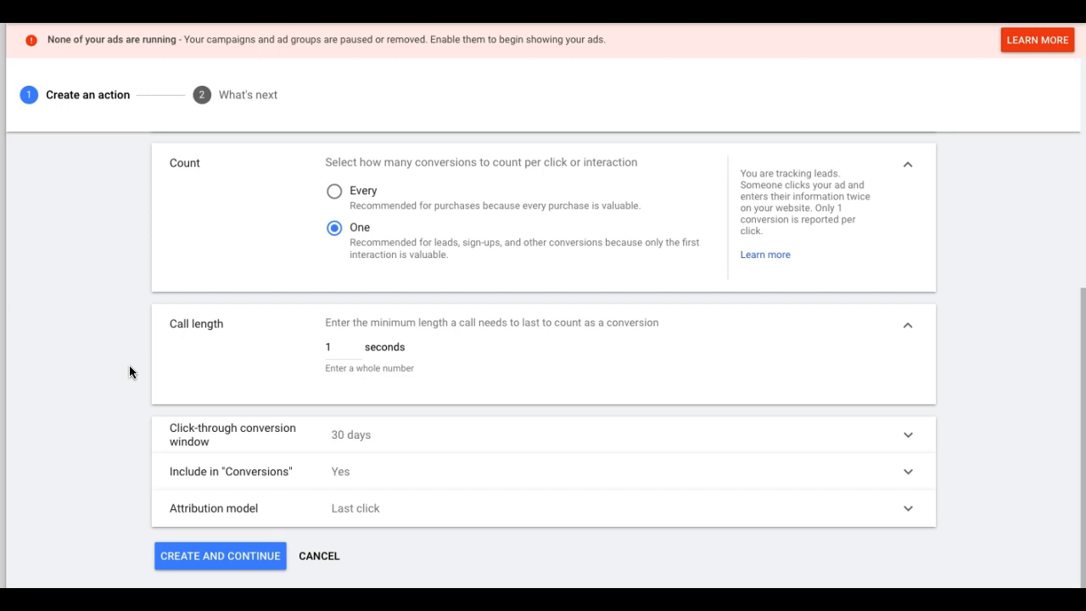
pyautogui.click(340, 346)
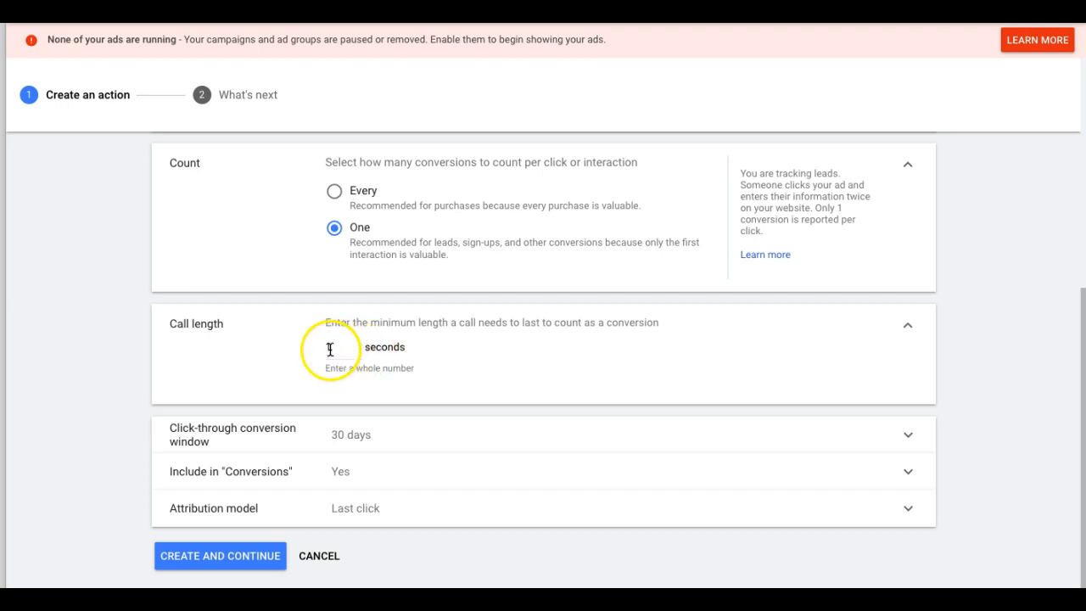
pyautogui.click(229, 557)
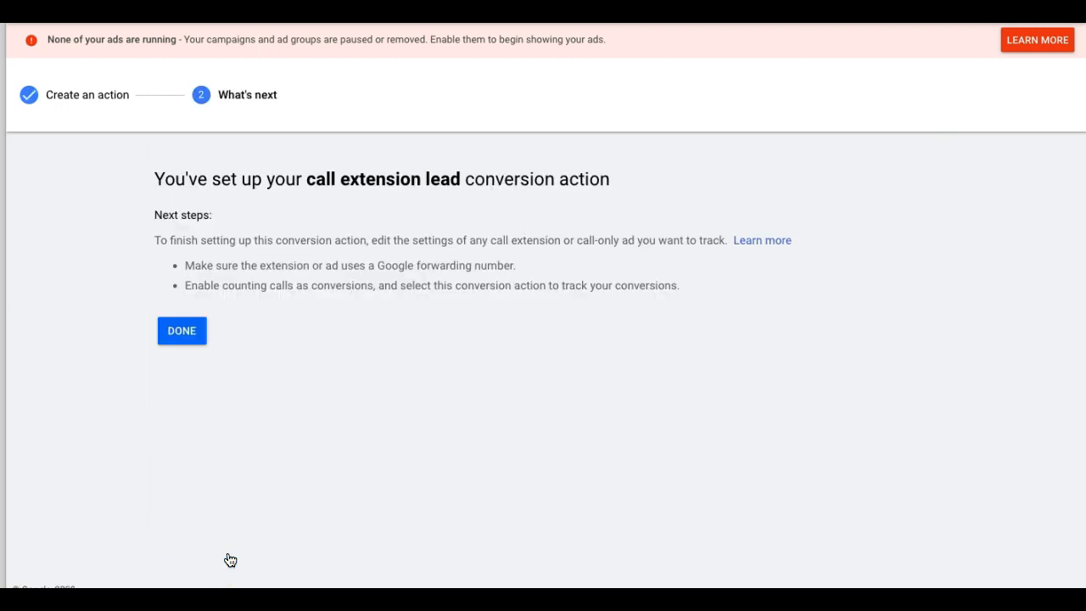
pyautogui.click(185, 333)
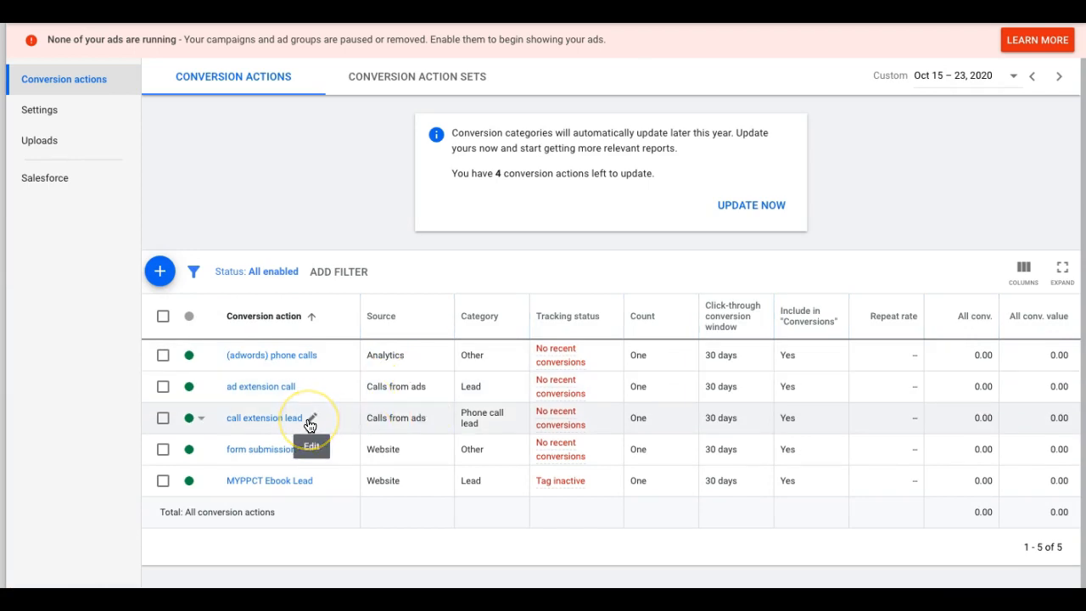
# - Start another new conversion action, this one for website actions, with the category Contact
pyautogui.click(161, 272)
pyautogui.click(277, 243)
pyautogui.click(253, 242)
pyautogui.click(364, 280)
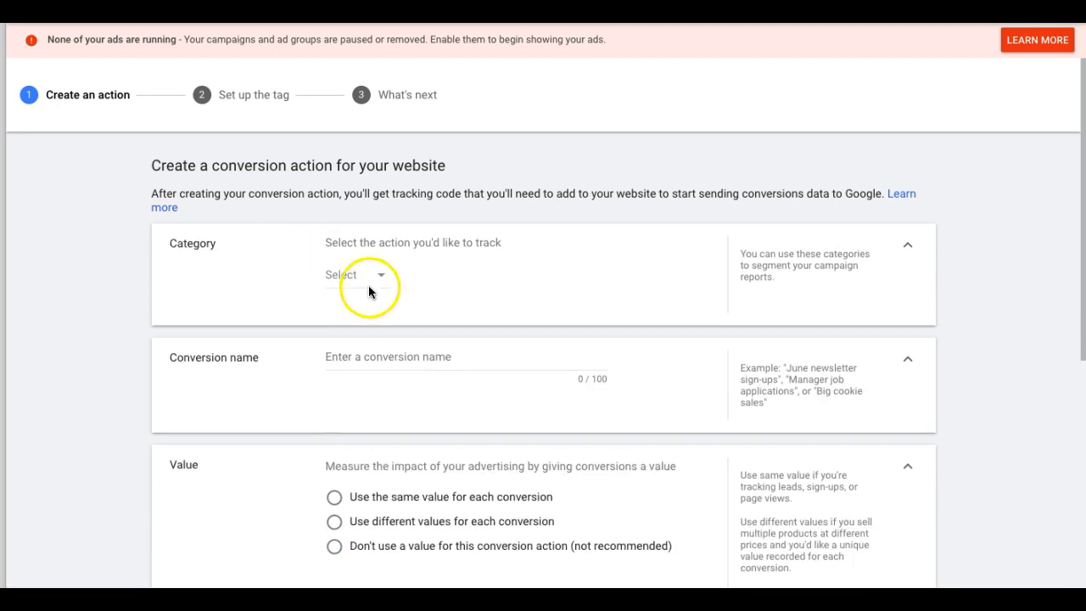
pyautogui.click(365, 462)
# - Name the website conversion action "Contact Form Submission Lead"
pyautogui.click(334, 359)
pyautogui.click(384, 356)
pyautogui.write('Form')
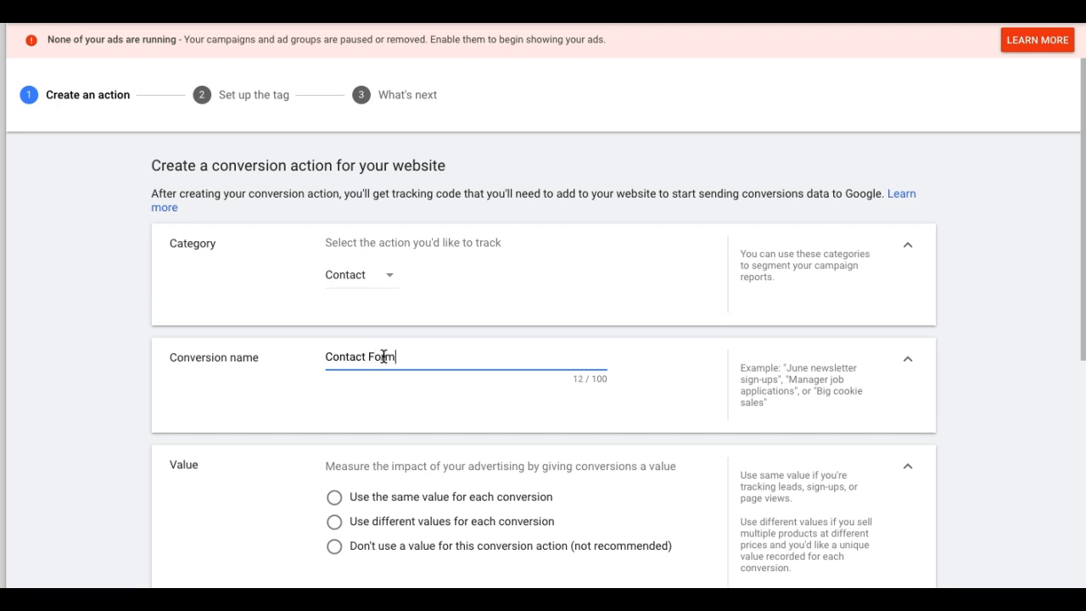
pyautogui.write(' Submission Lead')
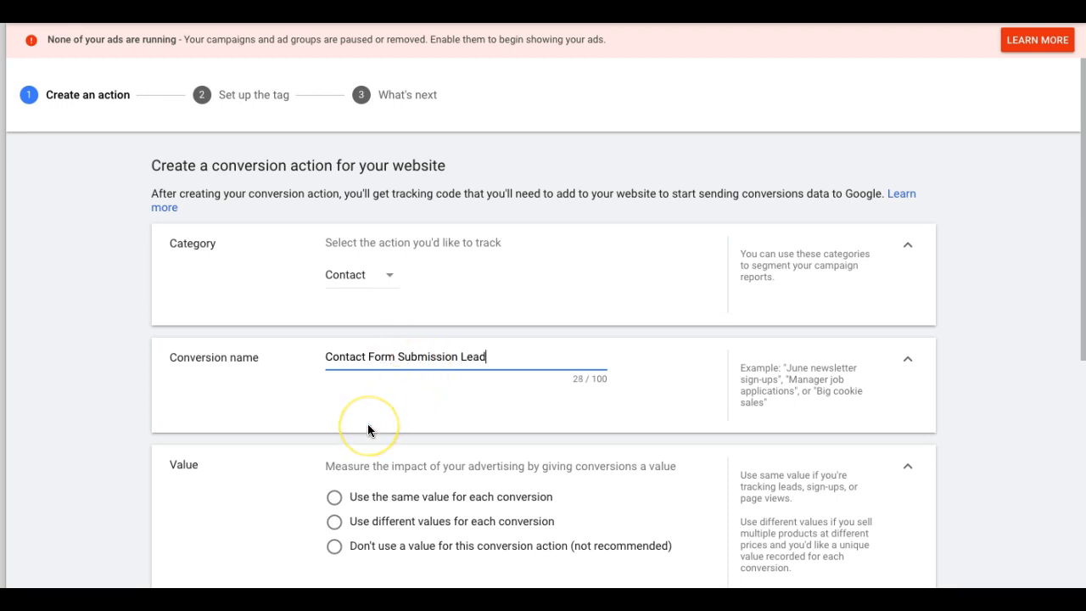
# - Choose not to use a value for the website conversion and count One conversion per interaction
pyautogui.scroll(-2, 368, 430)
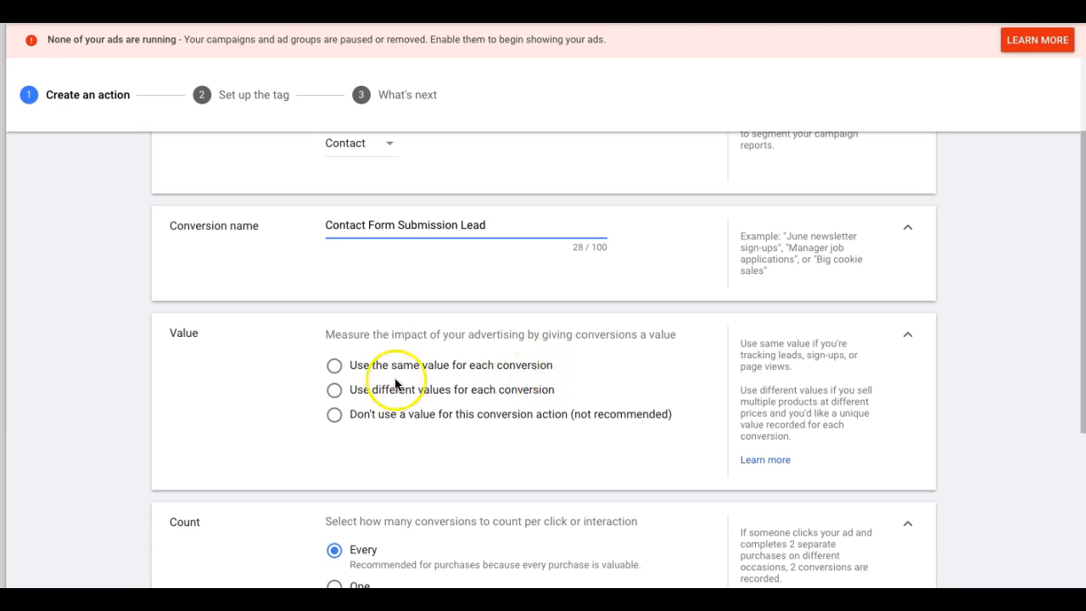
pyautogui.click(334, 414)
pyautogui.scroll(-2, 265, 407)
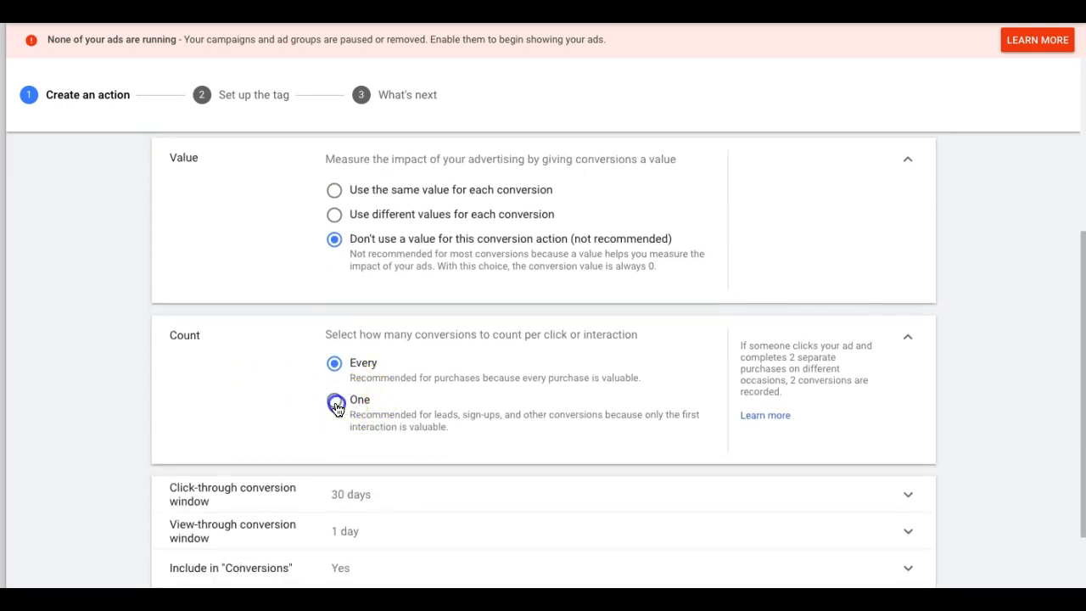
pyautogui.click(336, 405)
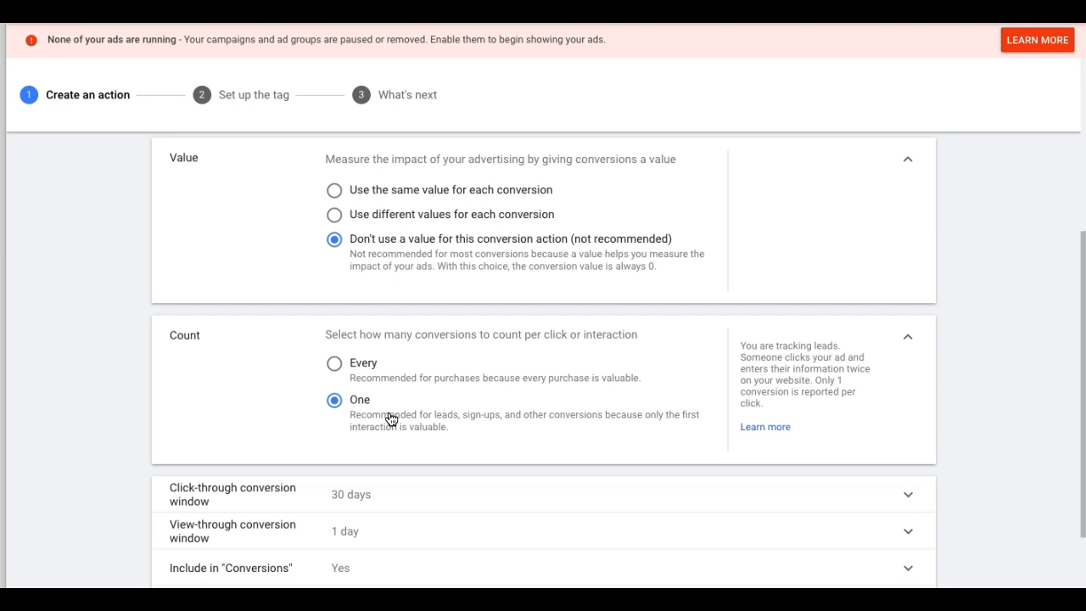
pyautogui.click(335, 400)
pyautogui.click(125, 361)
# - Check the available attribution models, keep Last click, and create the website conversion action
pyautogui.scroll(-2, 124, 360)
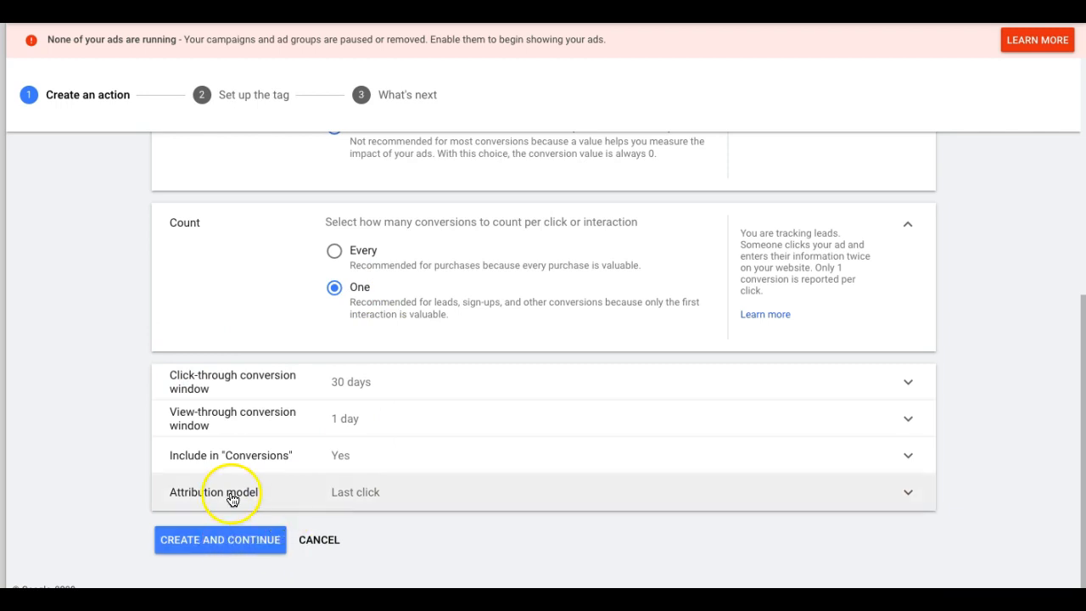
pyautogui.click(373, 496)
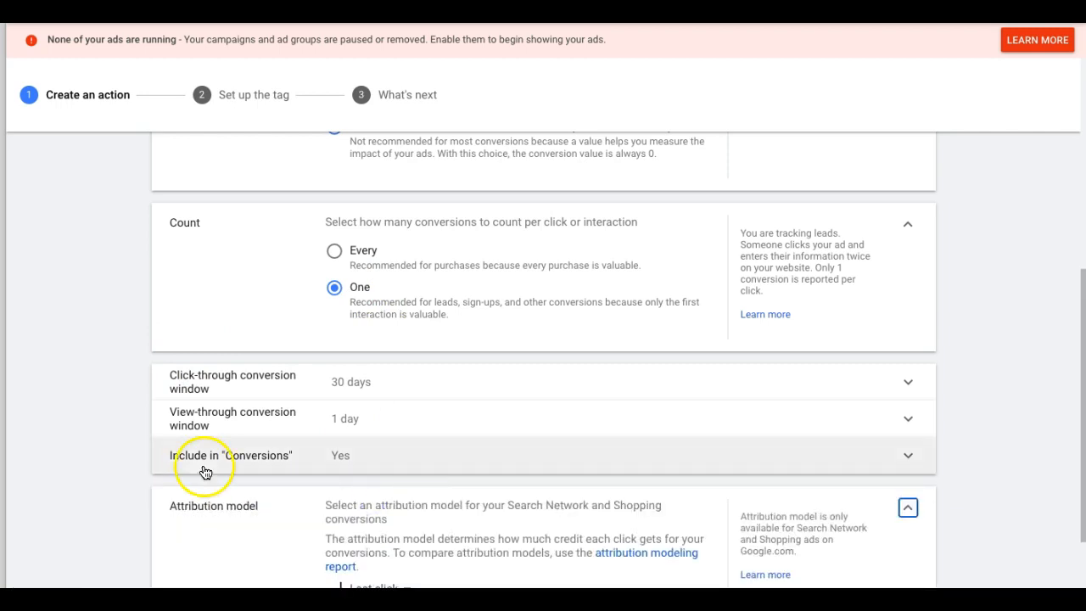
pyautogui.scroll(-2, 194, 466)
pyautogui.click(386, 473)
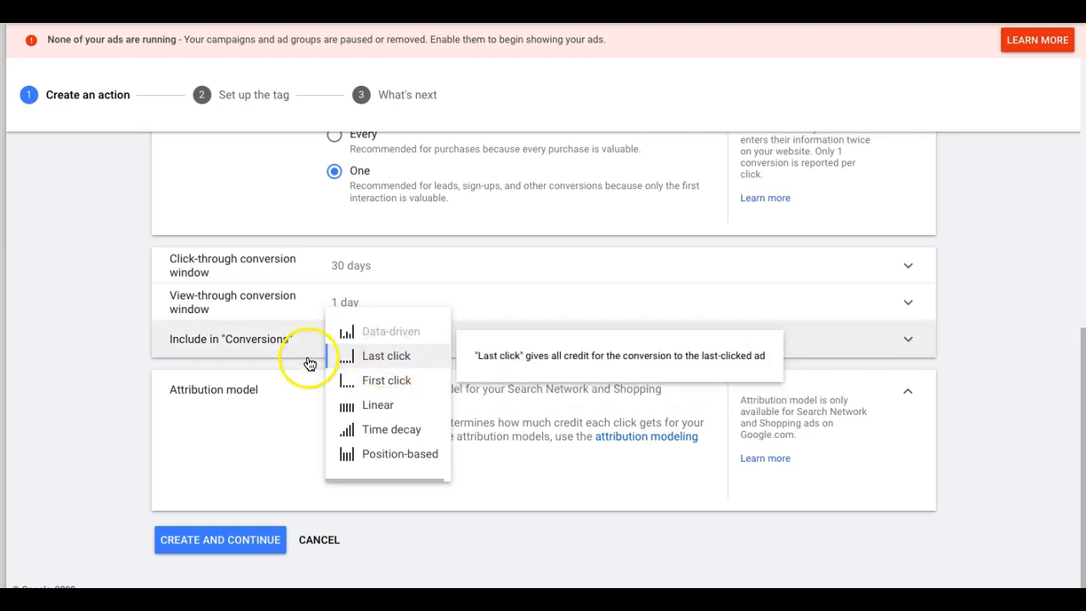
pyautogui.click(110, 412)
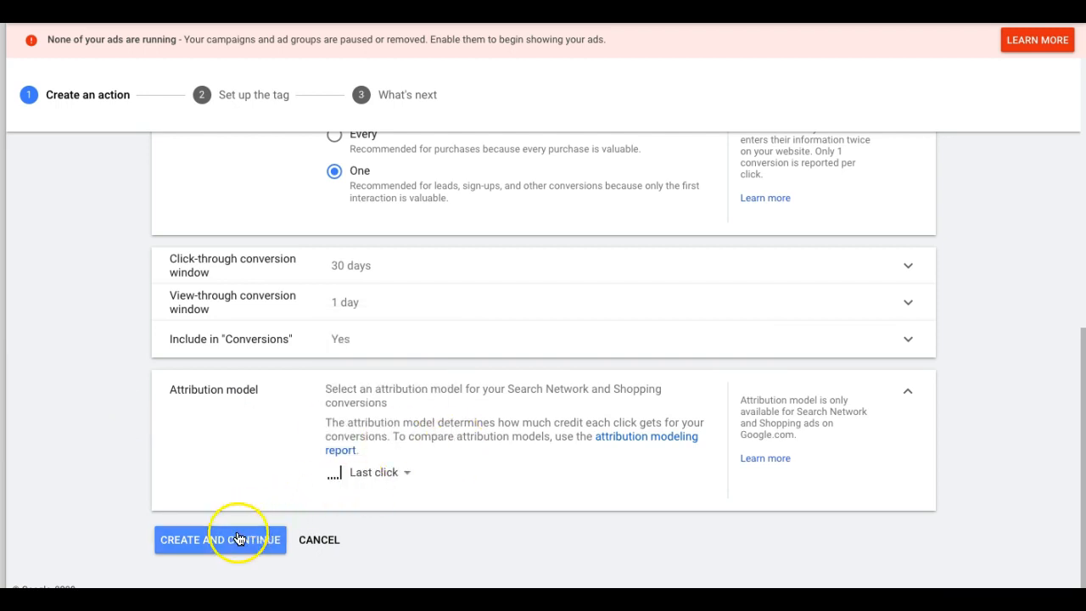
pyautogui.click(239, 539)
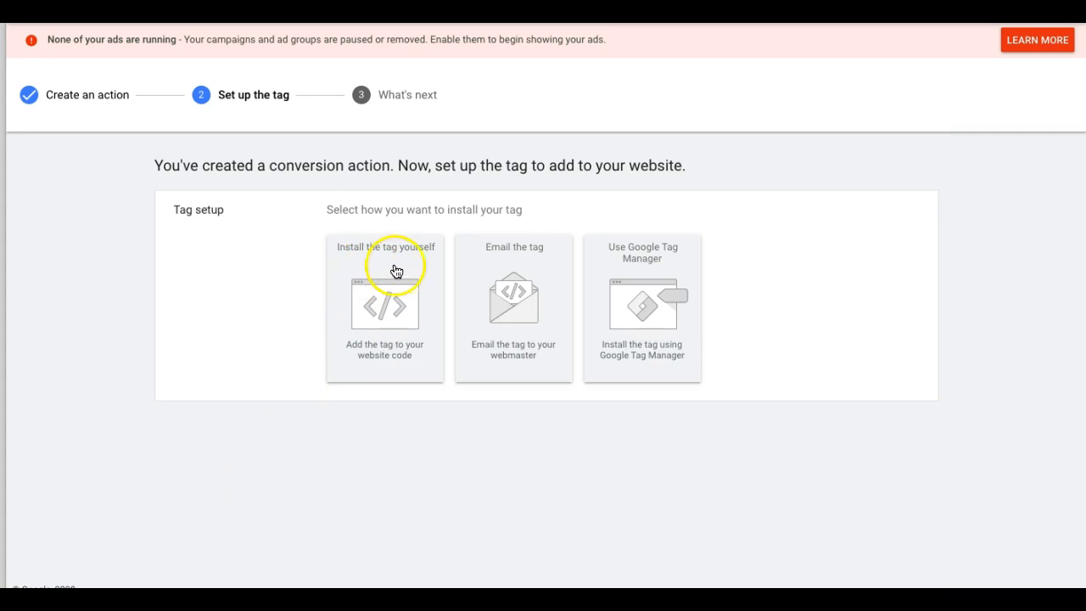
# - Choose to install the tag yourself and examine the global site tag code and the event snippet options
pyautogui.click(399, 303)
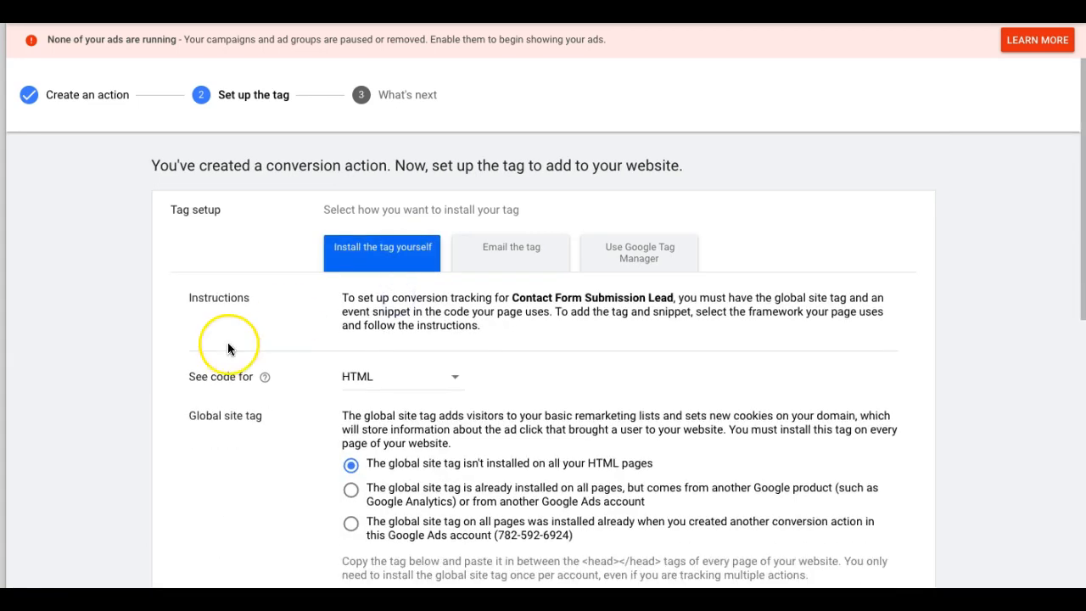
pyautogui.scroll(-3, 227, 344)
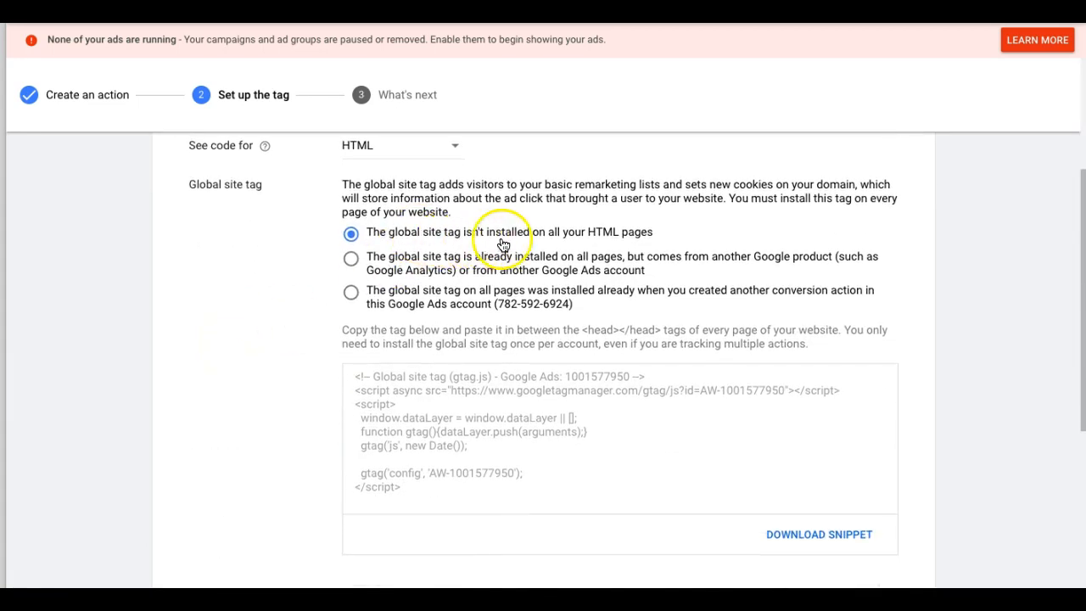
pyautogui.click(417, 402)
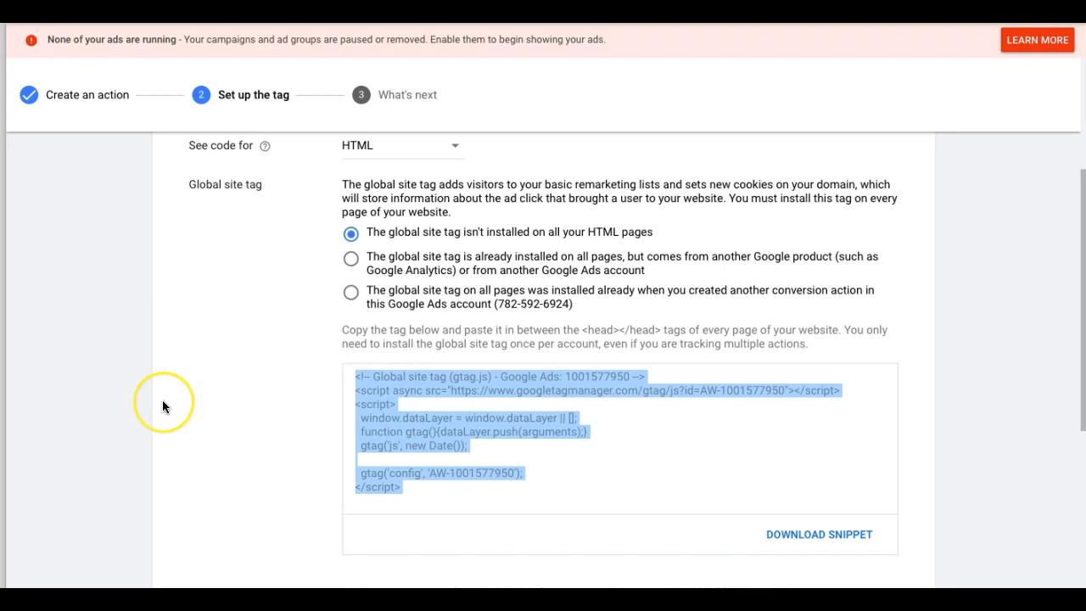
pyautogui.scroll(-4, 162, 400)
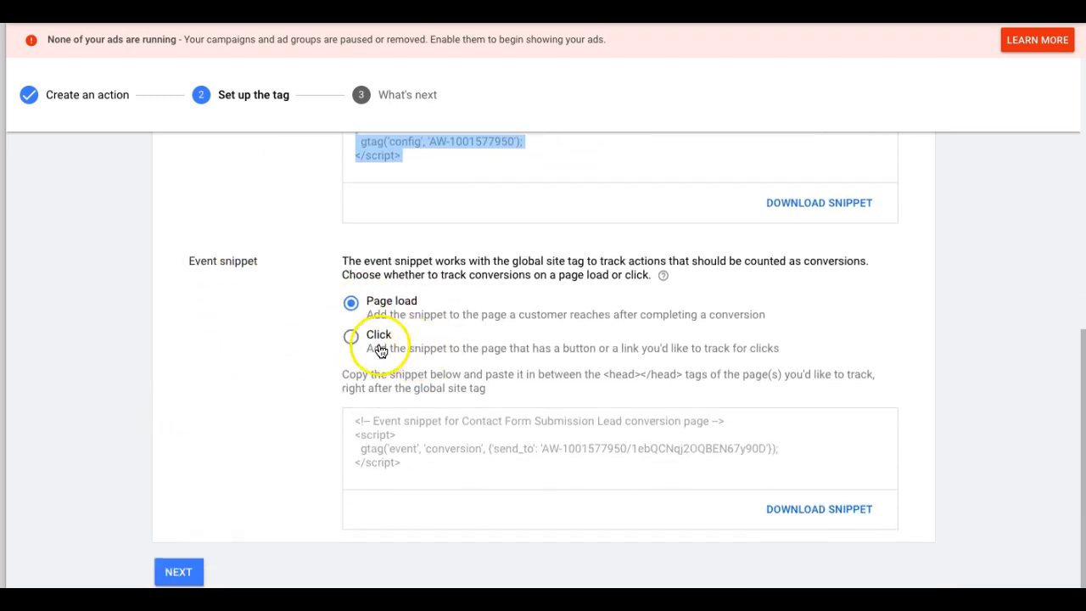
pyautogui.click(117, 345)
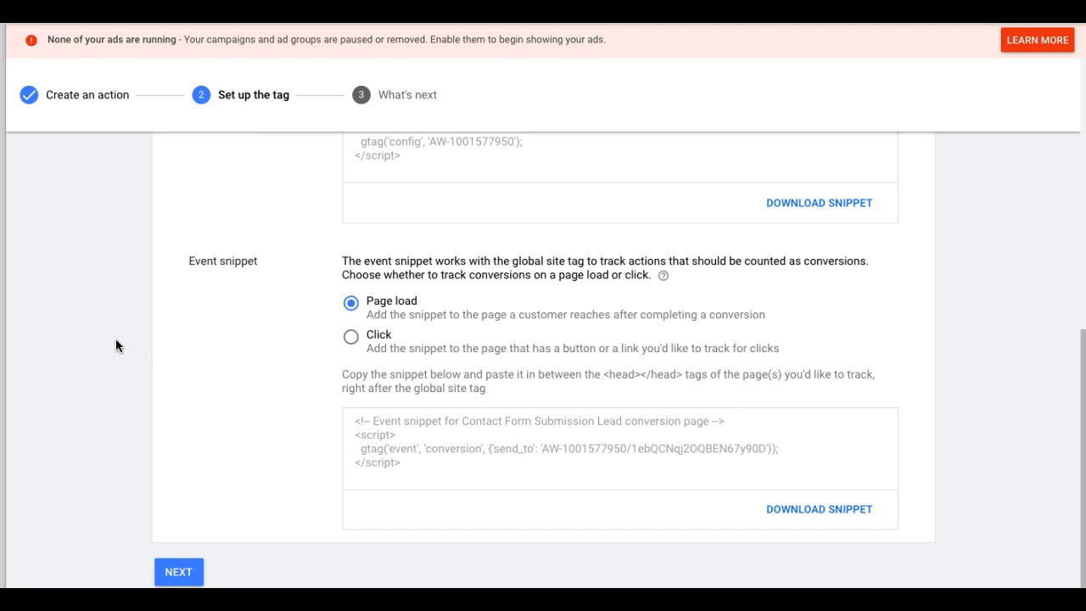
pyautogui.scroll(2, 116, 345)
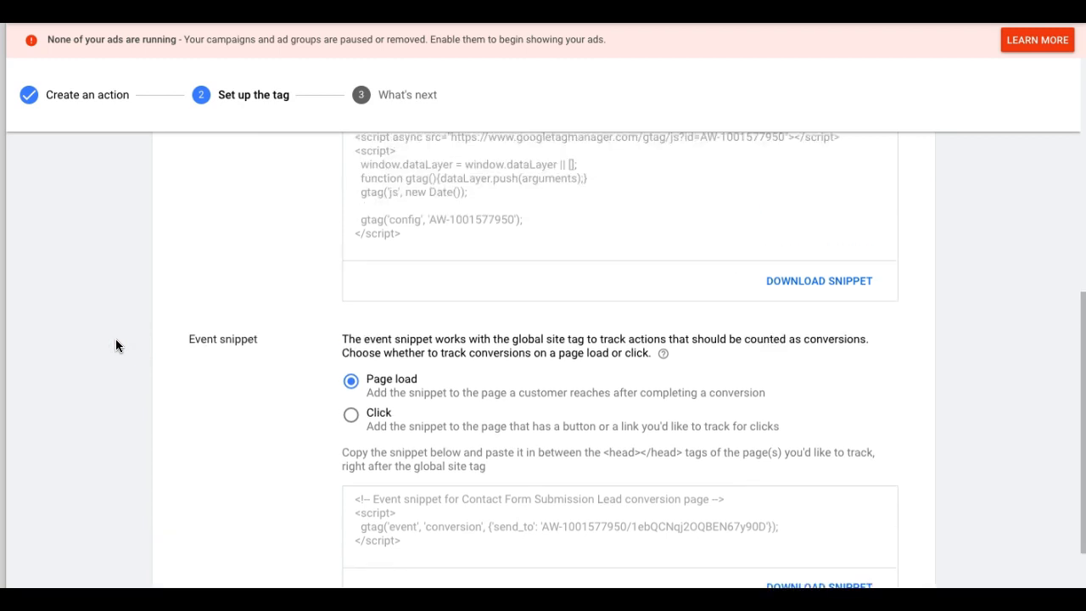
# - Copy the global site tag code, switch to the plumbing landing page, and review its form and call buttons
pyautogui.click(463, 299)
pyautogui.hotkey('ctrl', 'c')
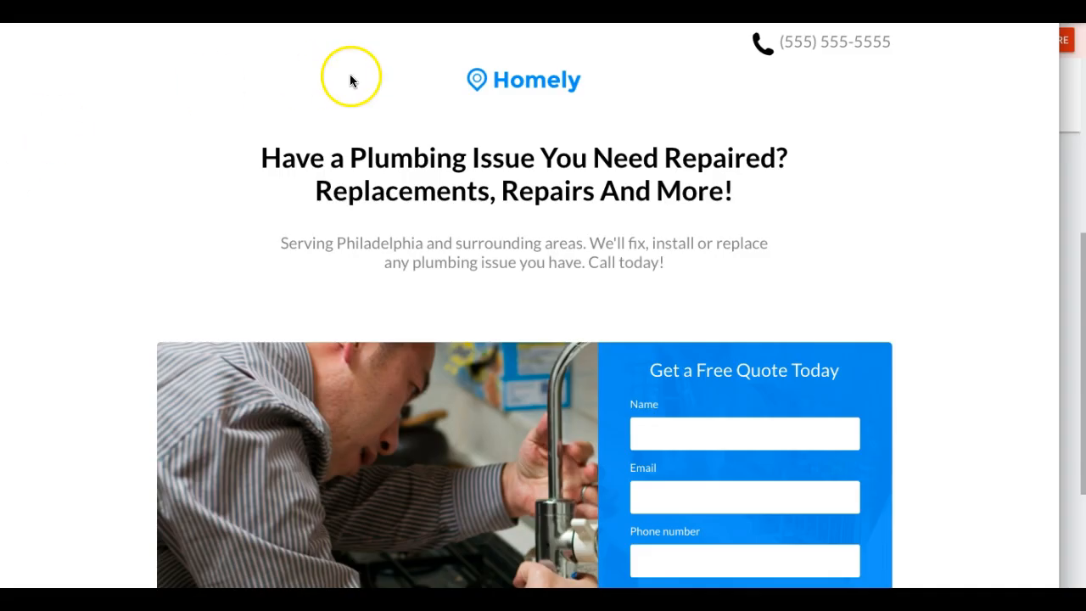
pyautogui.scroll(-1, 759, 144)
pyautogui.scroll(1, 758, 146)
pyautogui.scroll(-10, 962, 221)
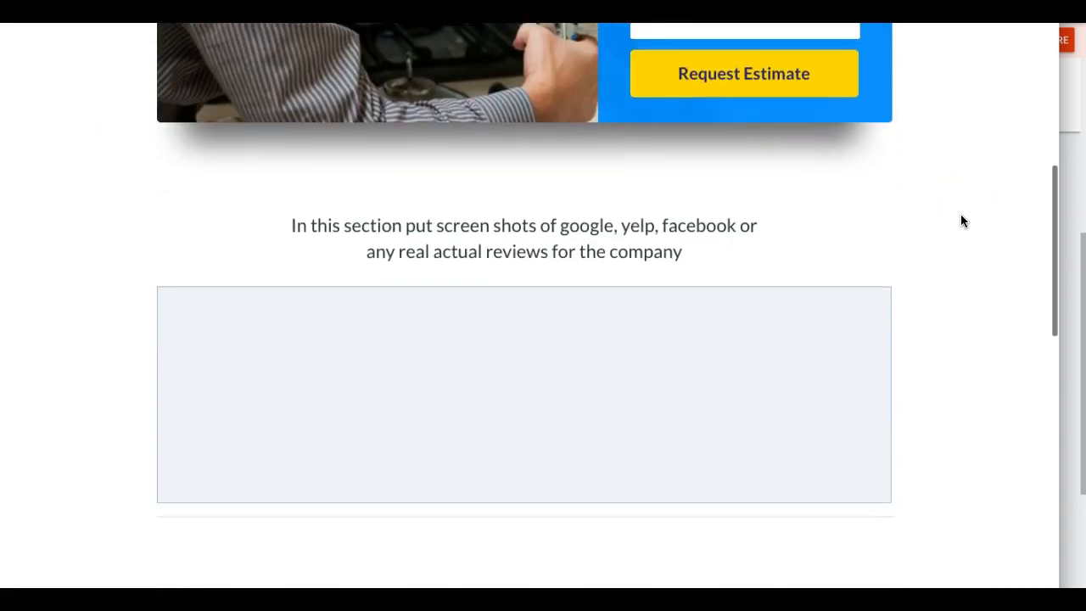
pyautogui.scroll(-6, 961, 216)
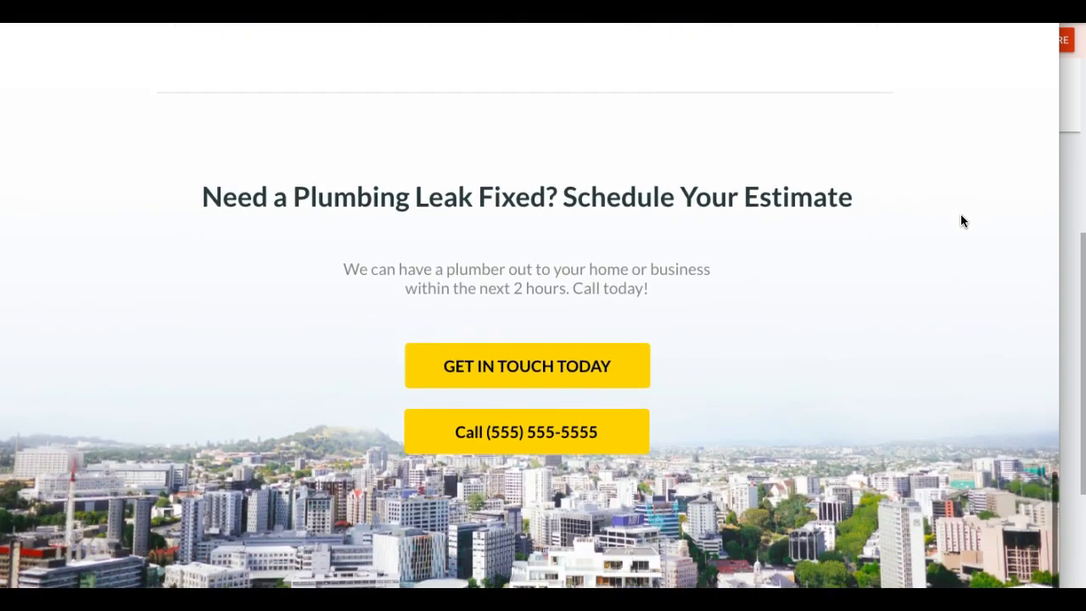
pyautogui.scroll(15, 961, 217)
# - Switch to the landing page editor and delete the existing code from the plumbing page's head HTML
pyautogui.click(492, 6)
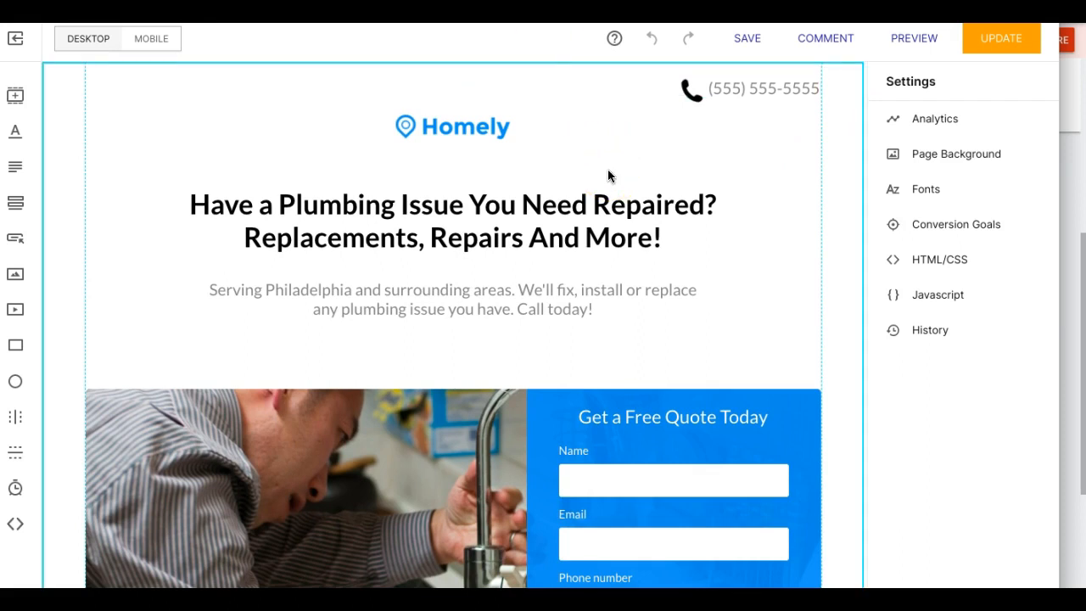
pyautogui.click(621, 41)
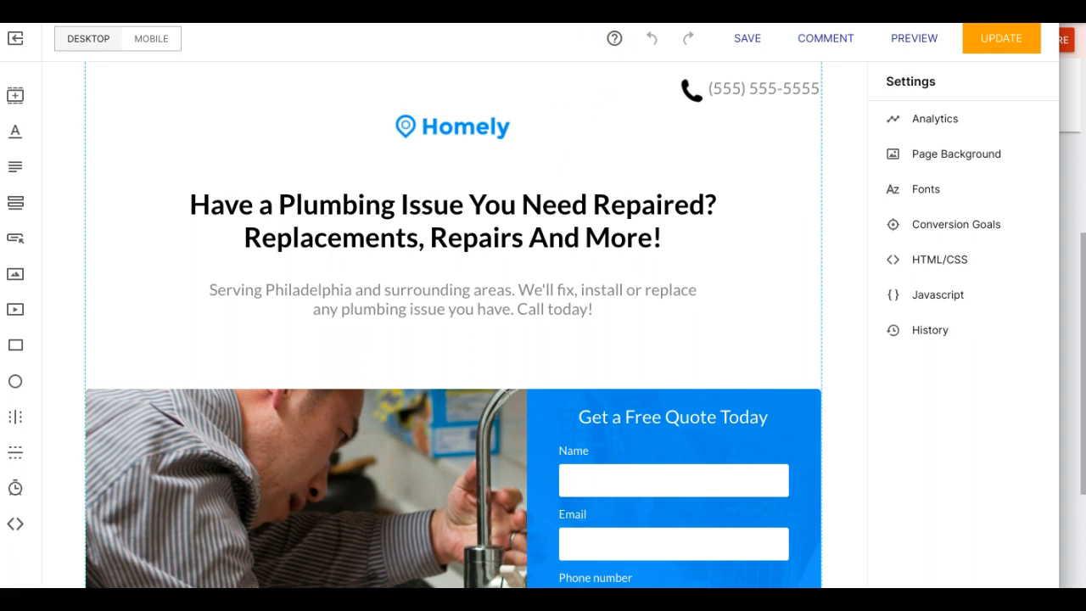
pyautogui.hotkey('ctrl', 'Tab')
pyautogui.hotkey('ctrl', 'Tab')
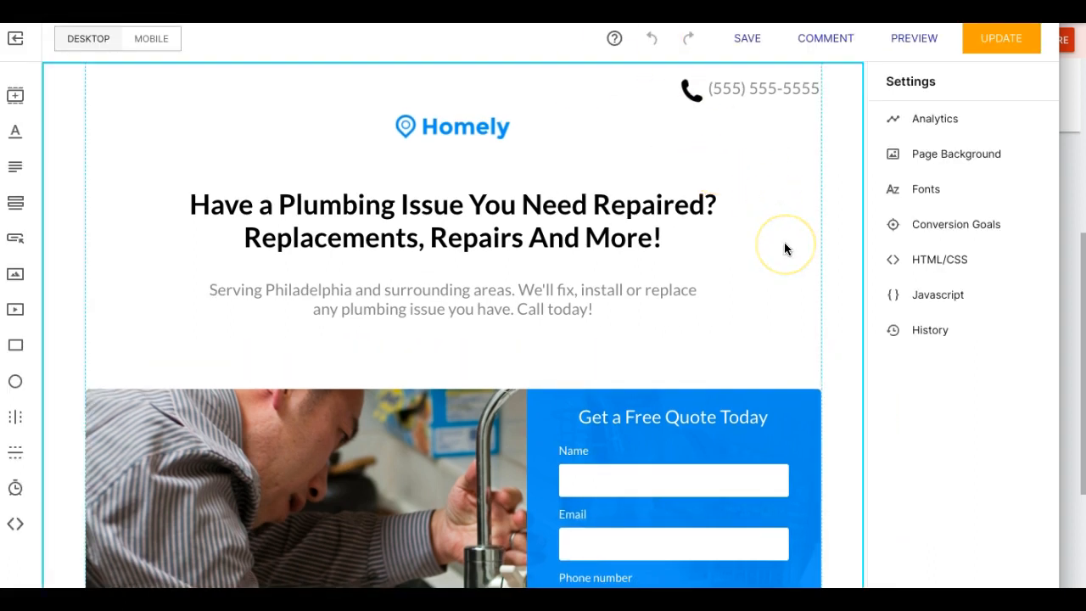
pyautogui.click(926, 262)
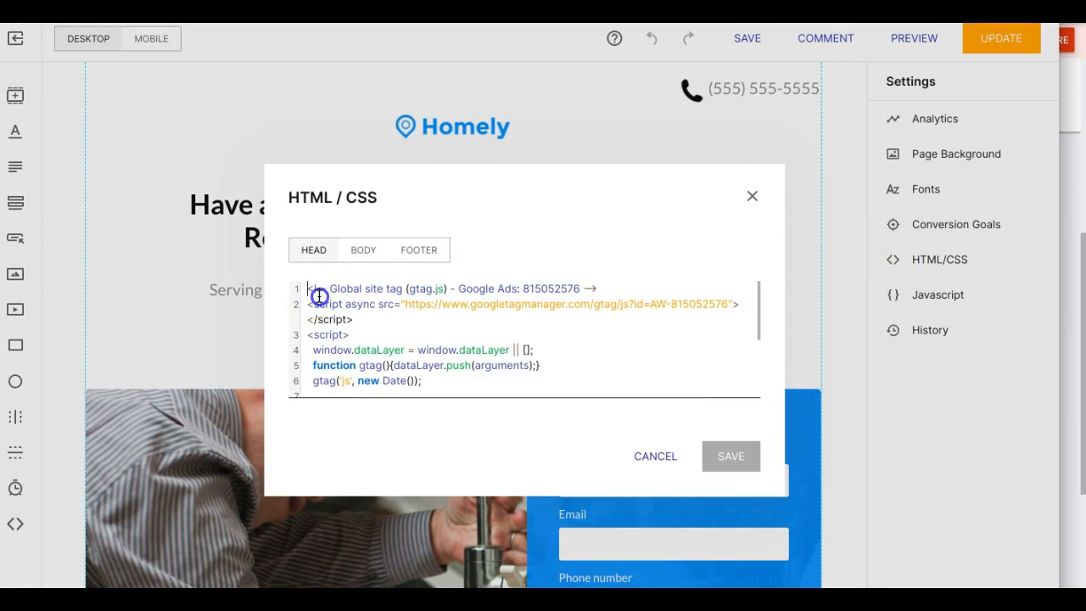
pyautogui.moveTo(319, 296); pyautogui.dragTo(390, 430)
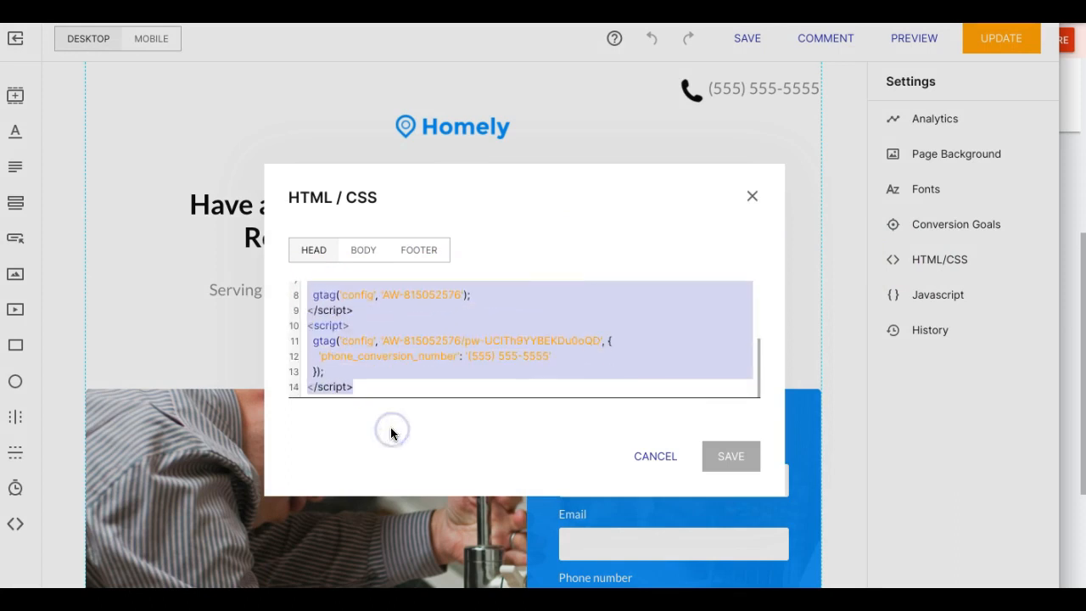
pyautogui.press('BackSpace')
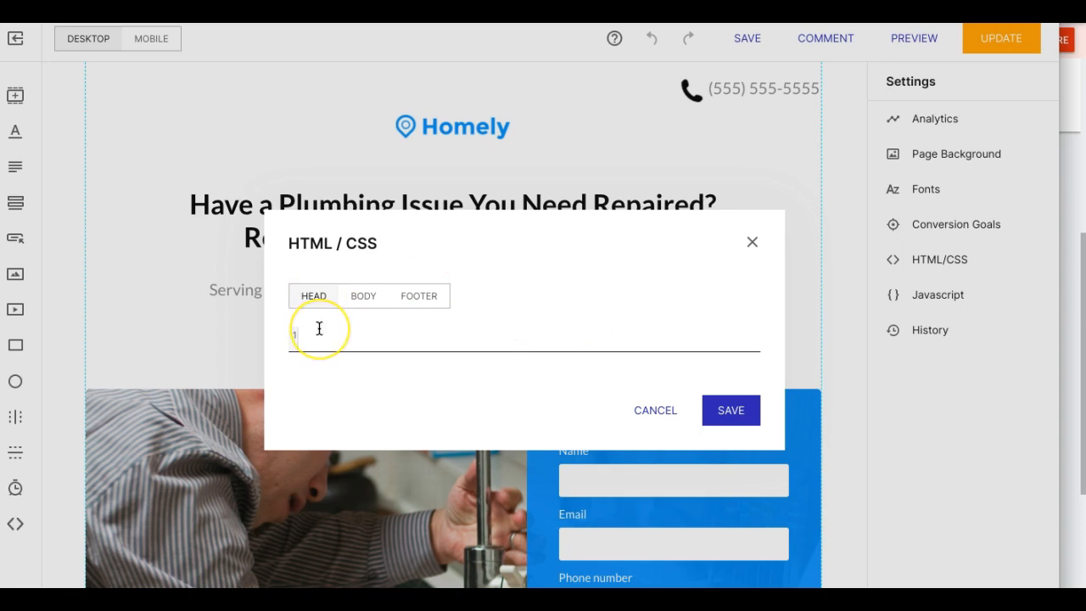
# - Paste the global site tag into the landing page's head HTML, save it, and publish the update
pyautogui.hotkey('ctrl', 'v')
pyautogui.scroll(2, 466, 329)
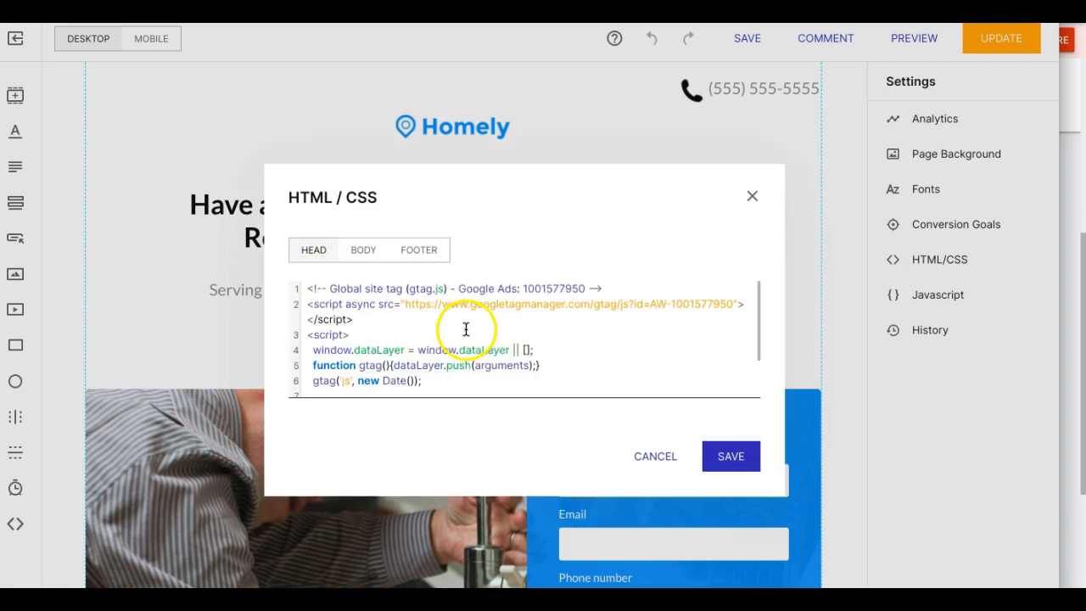
pyautogui.click(736, 456)
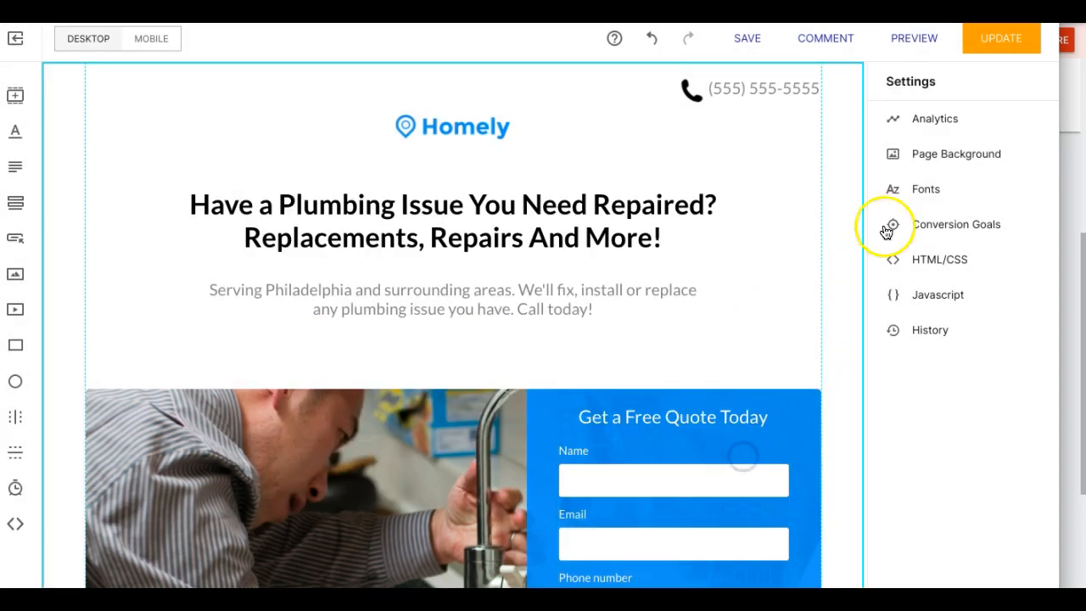
pyautogui.click(1002, 43)
pyautogui.click(628, 374)
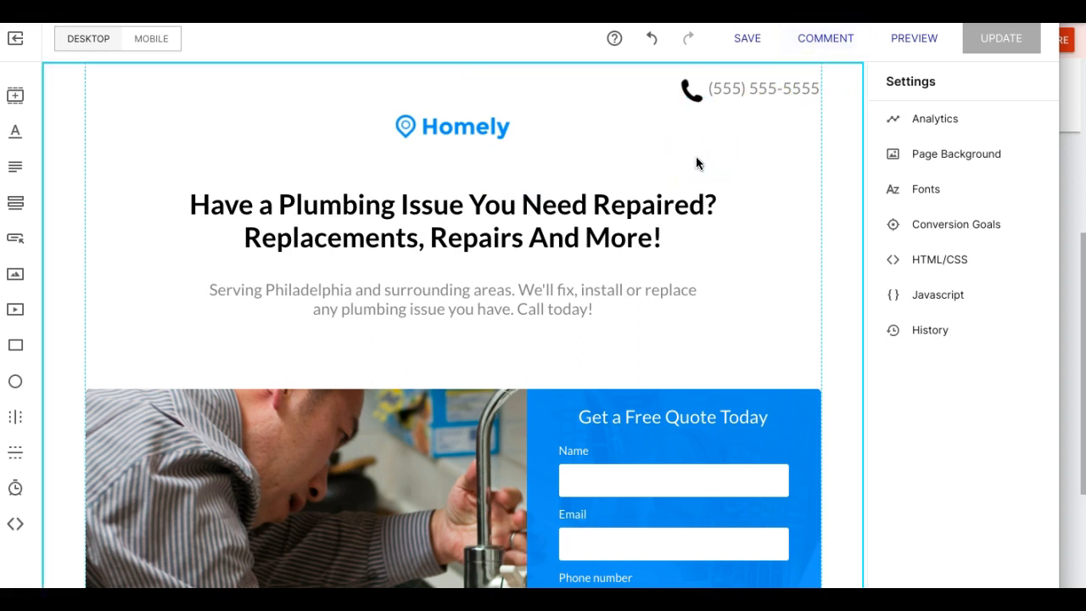
# - Switch to the thank-you page in the editor, delete the existing code from its head HTML, and save
pyautogui.click(624, 117)
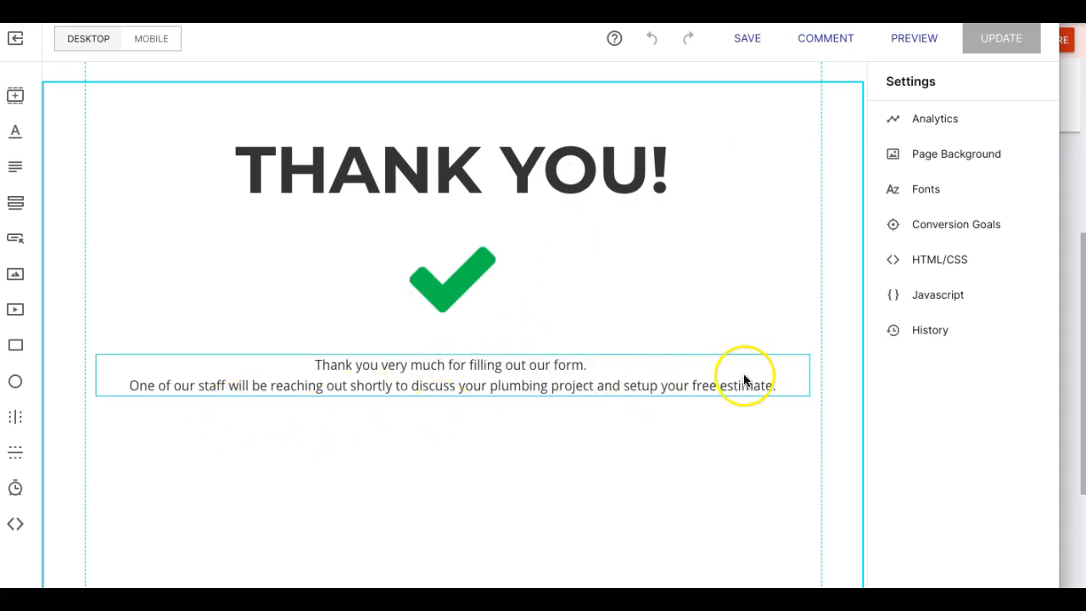
pyautogui.click(933, 265)
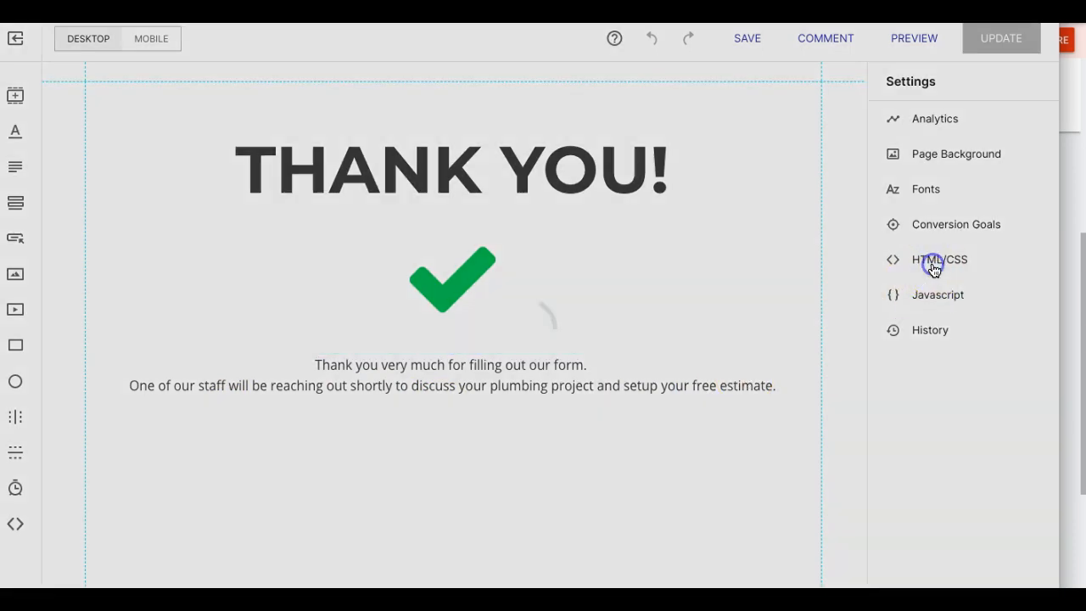
pyautogui.moveTo(307, 288); pyautogui.dragTo(435, 465)
pyautogui.press('BackSpace')
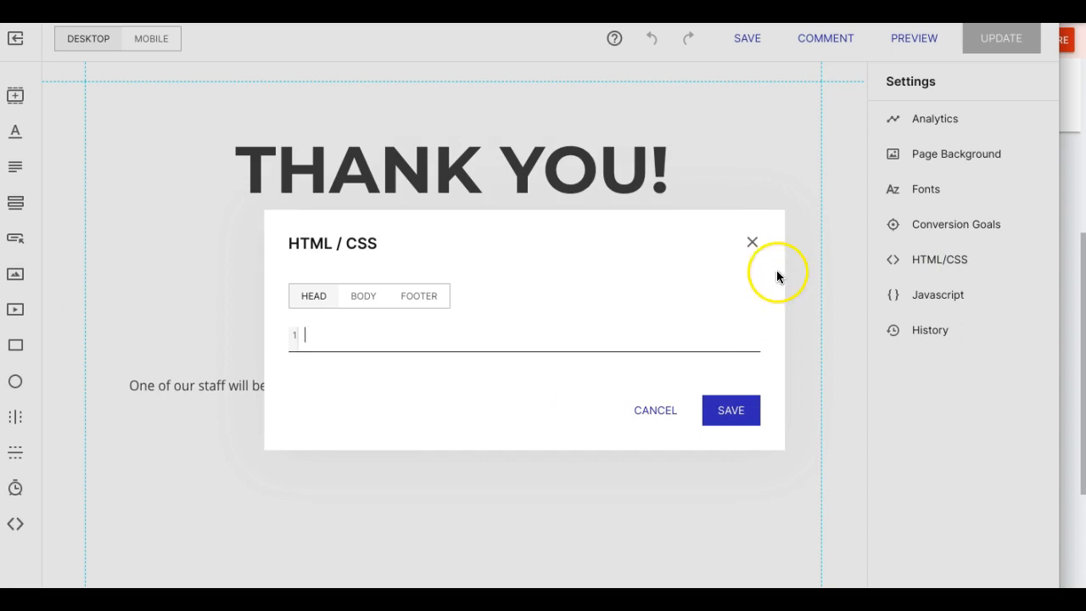
pyautogui.click(732, 411)
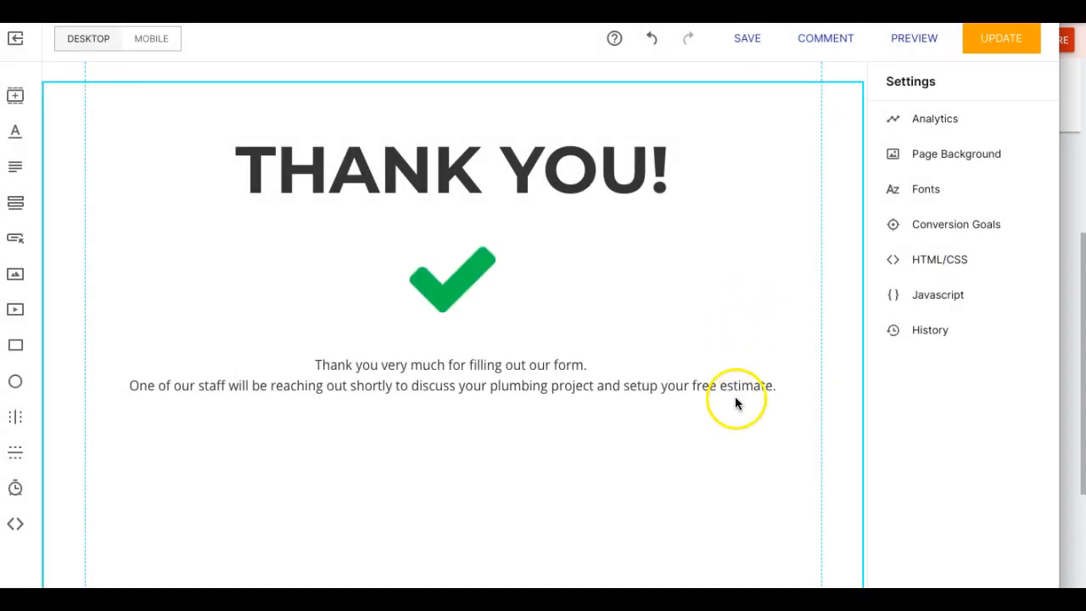
# - Paste the global site tag into the thank-you page's head HTML and save it
pyautogui.click(937, 263)
pyautogui.click(389, 330)
pyautogui.hotkey('ctrl', 'v')
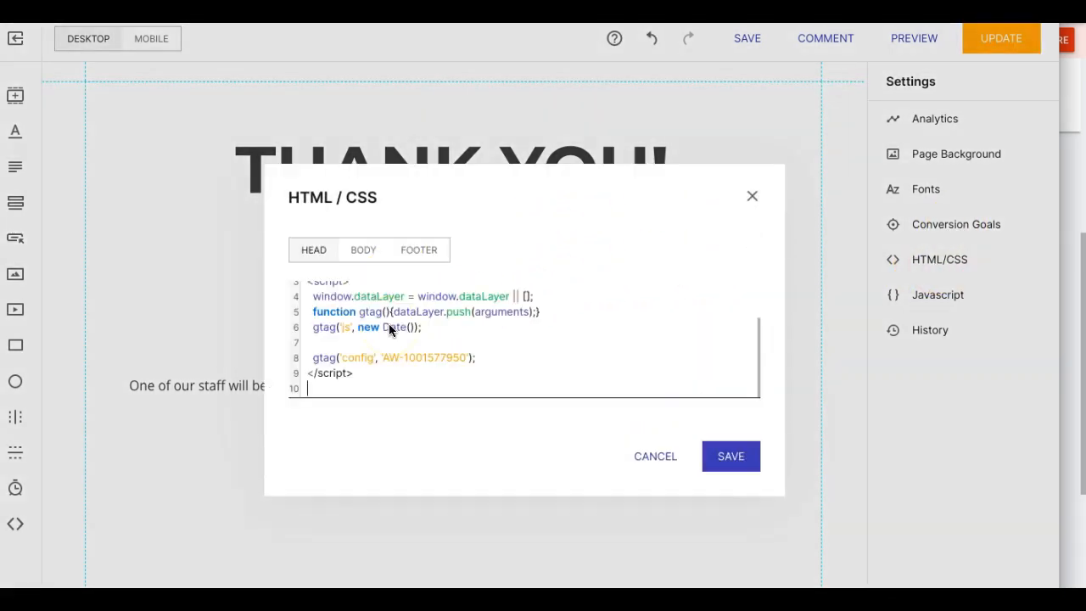
pyautogui.click(731, 457)
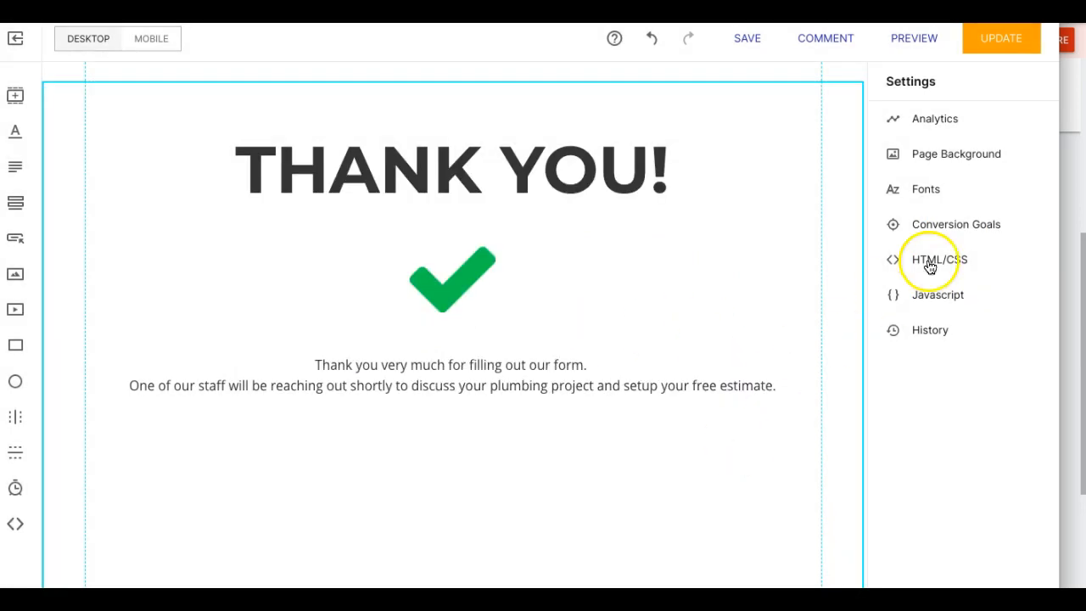
# - Switch back to Google Ads and copy the Page load event snippet for the Contact Form Submission Lead conversion
pyautogui.click(1075, 178)
pyautogui.click(268, 304)
pyautogui.scroll(1, 268, 306)
pyautogui.scroll(3, 268, 305)
pyautogui.scroll(-2, 267, 306)
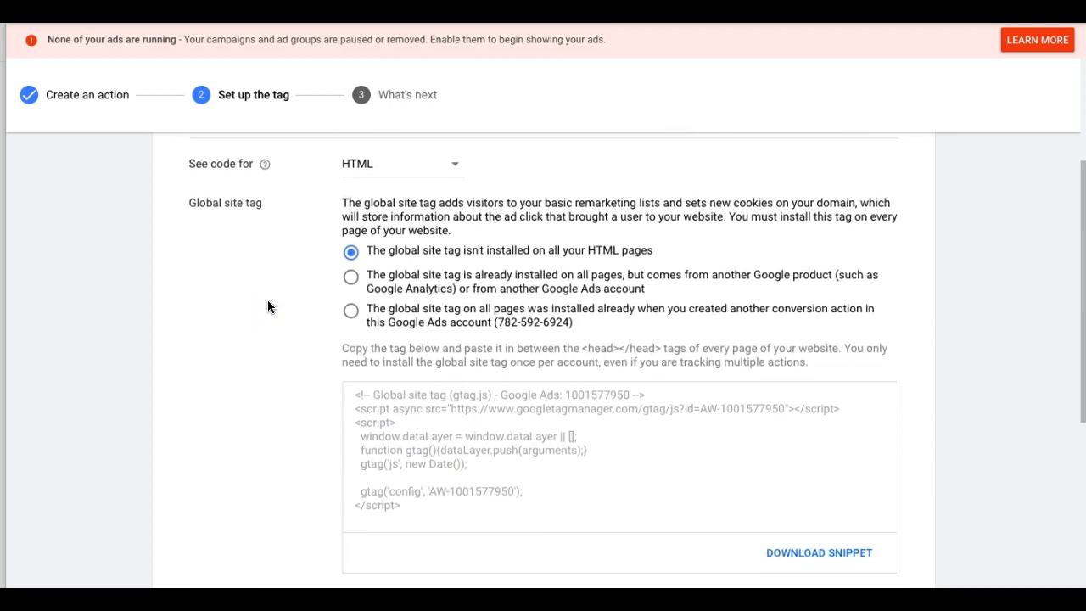
pyautogui.scroll(-4, 267, 306)
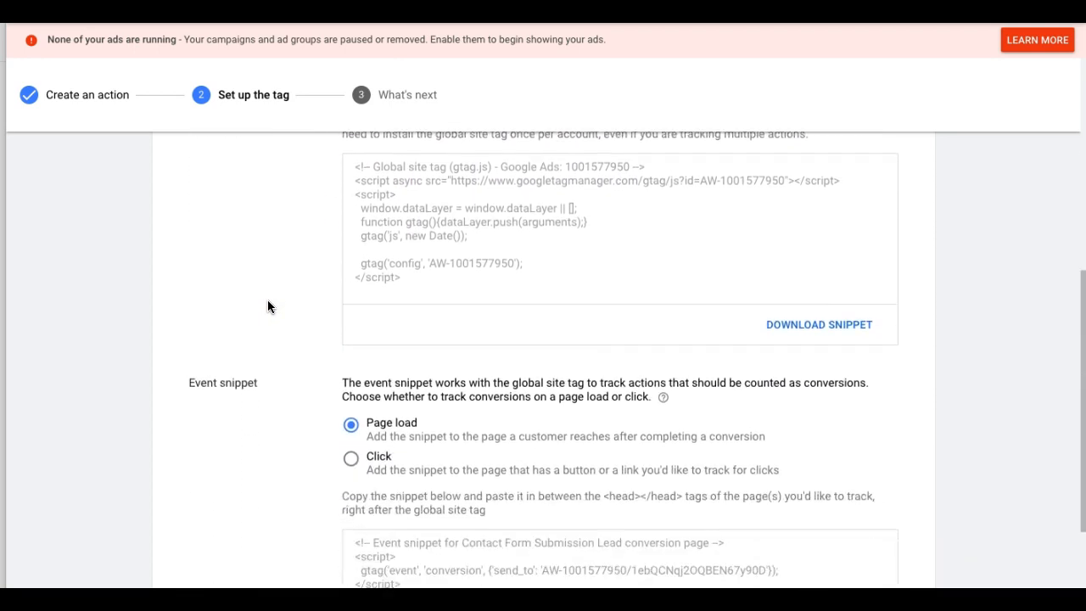
pyautogui.click(264, 347)
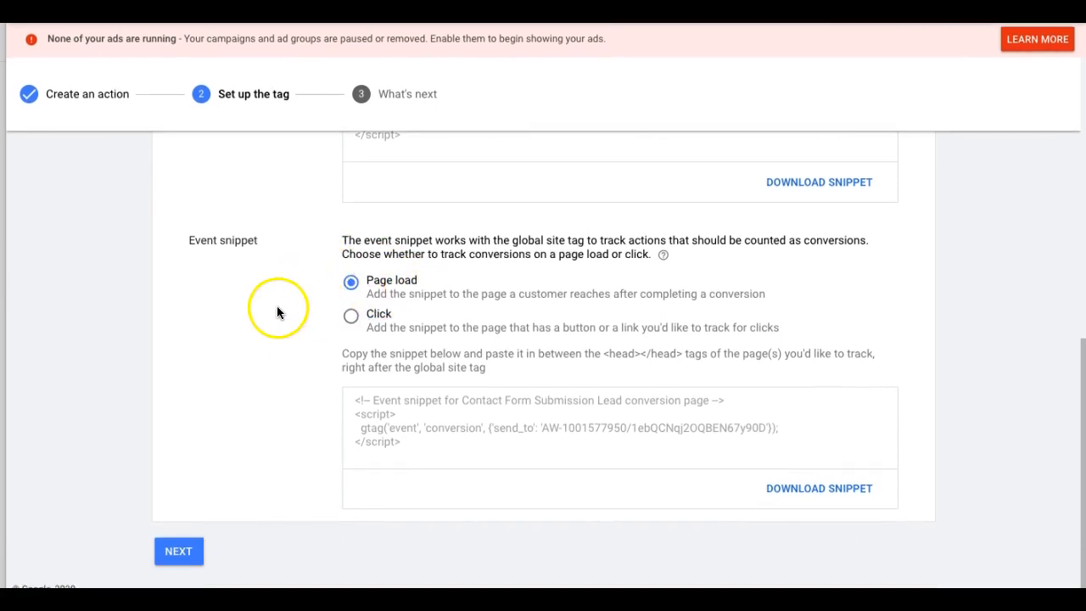
pyautogui.click(411, 422)
pyautogui.hotkey('ctrl', 'c')
pyautogui.click(411, 422)
# - Add the event snippet right after the global site tag in the thank-you page's head HTML, save it, and publish the update
pyautogui.click(3, 341)
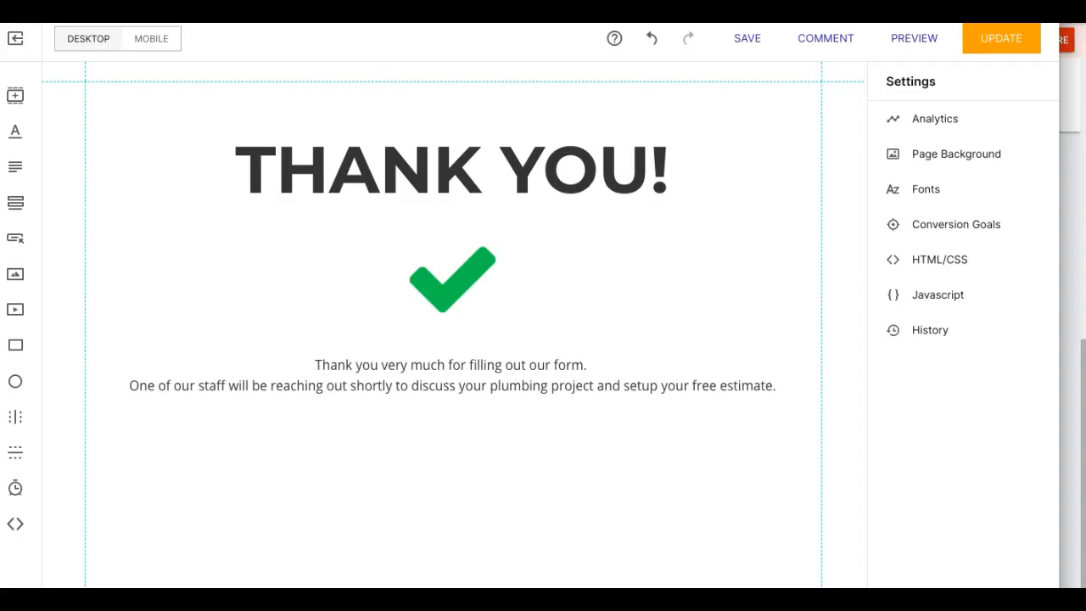
pyautogui.click(905, 263)
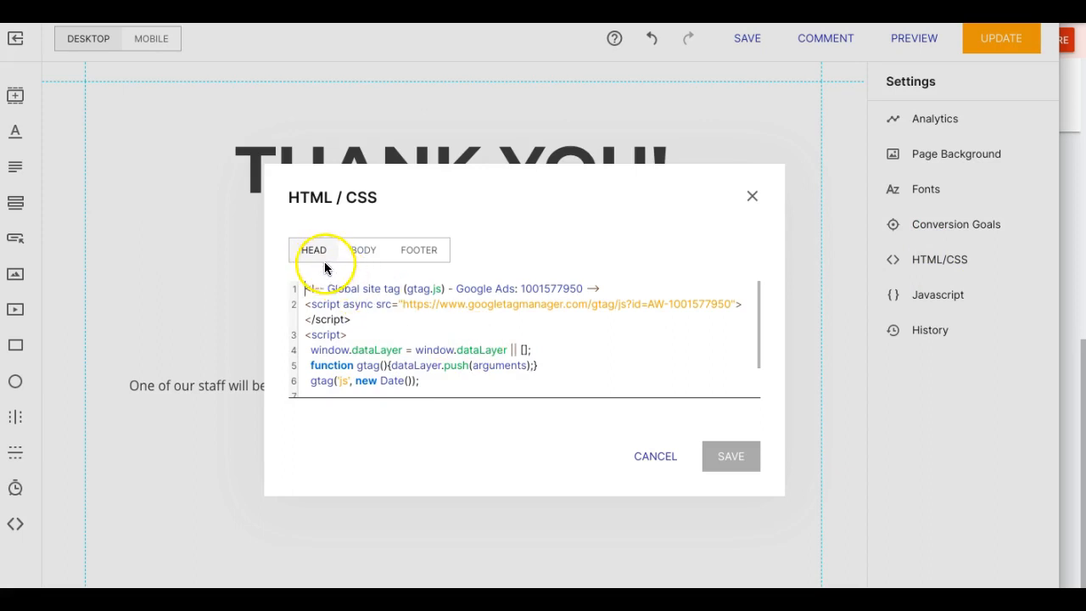
pyautogui.scroll(-1, 373, 303)
pyautogui.click(359, 388)
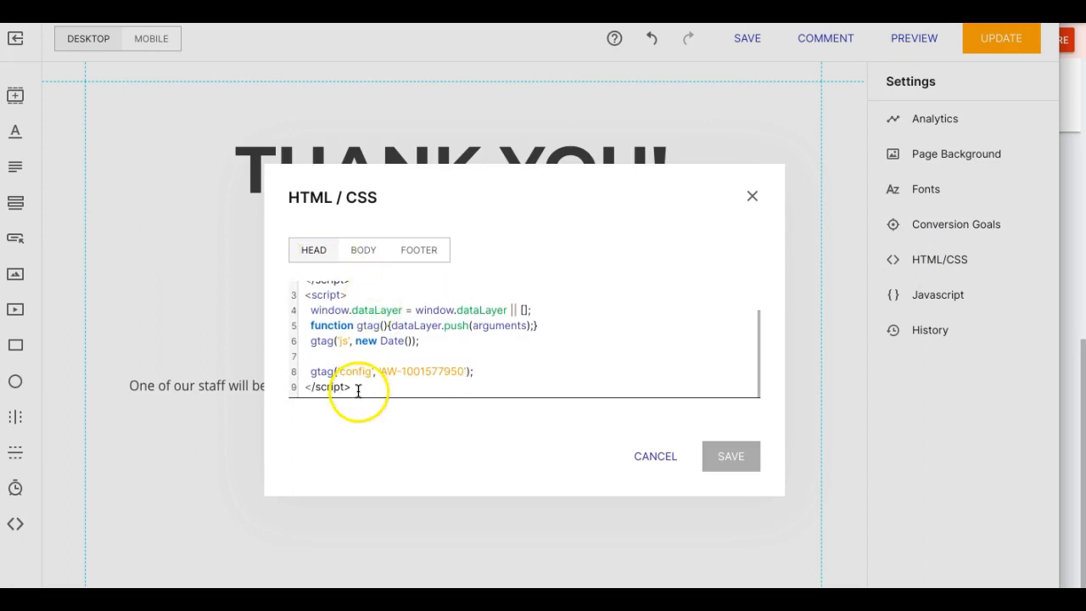
pyautogui.press('Return')
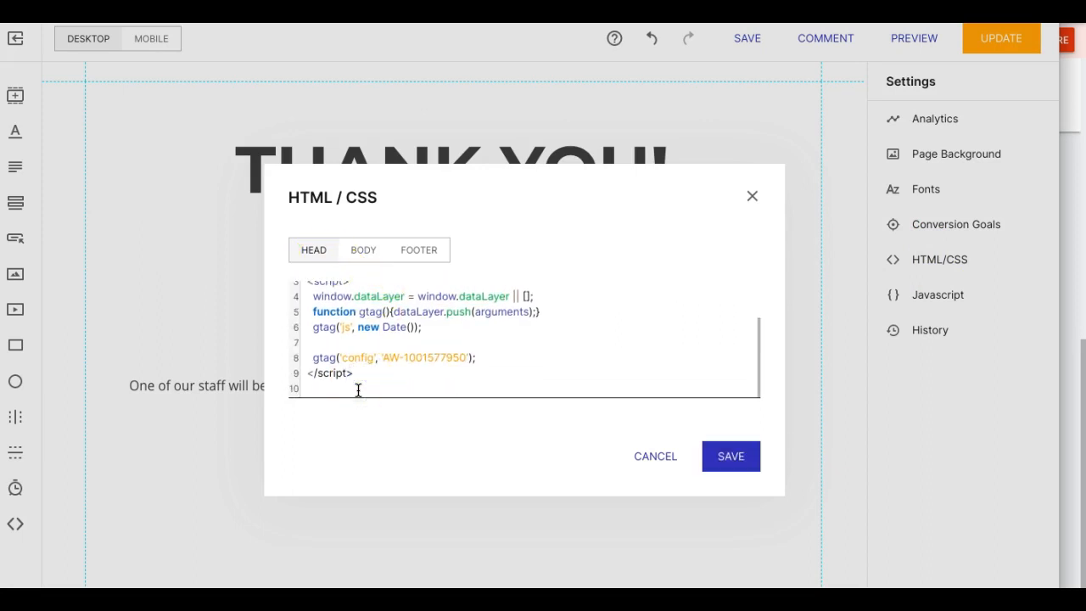
pyautogui.hotkey('ctrl', 'v')
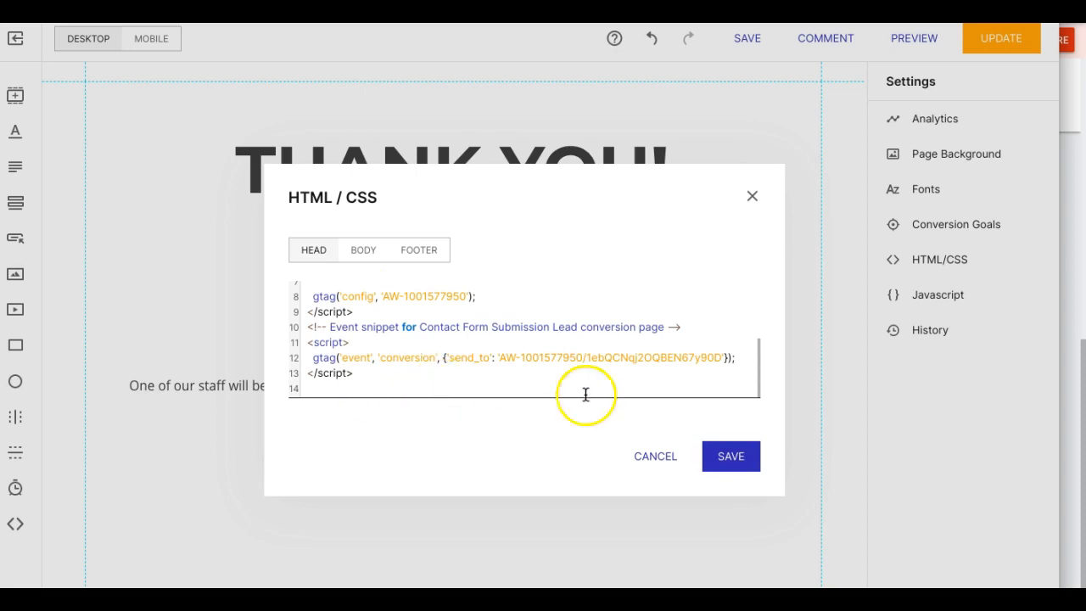
pyautogui.click(739, 445)
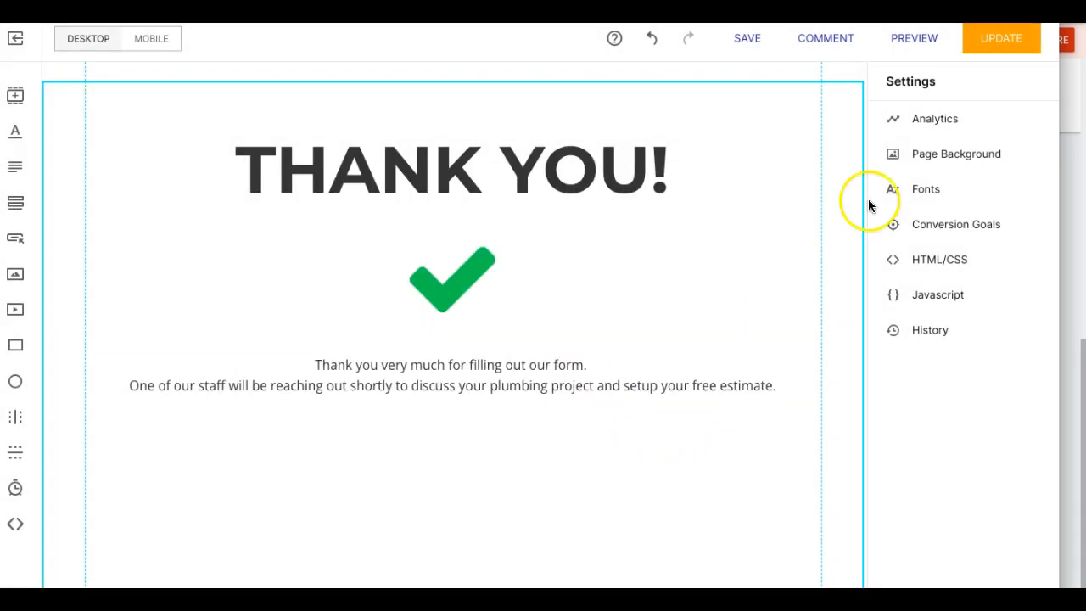
pyautogui.click(989, 40)
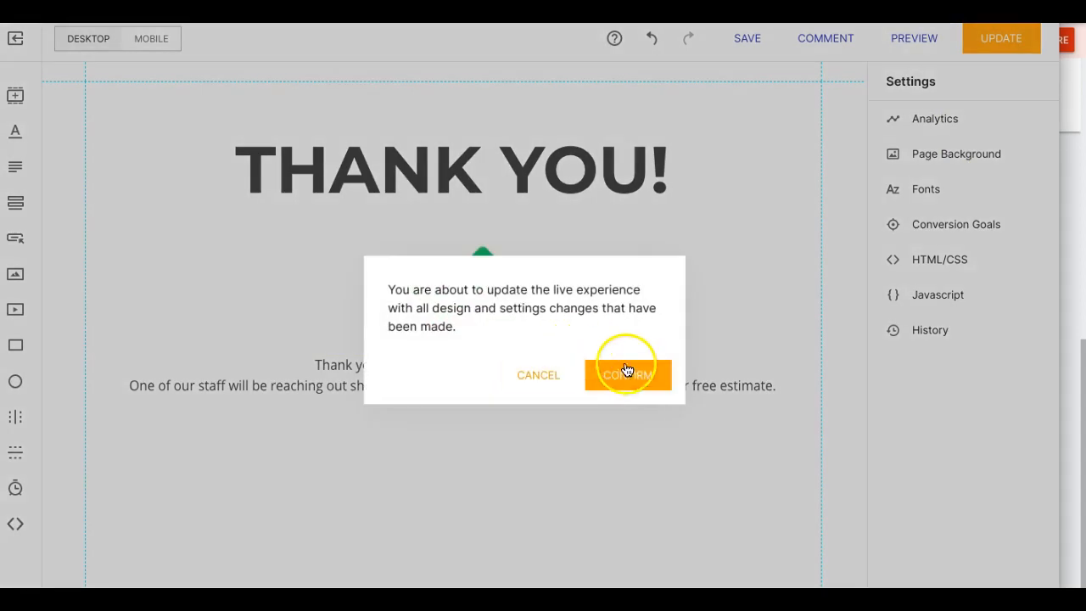
pyautogui.click(628, 368)
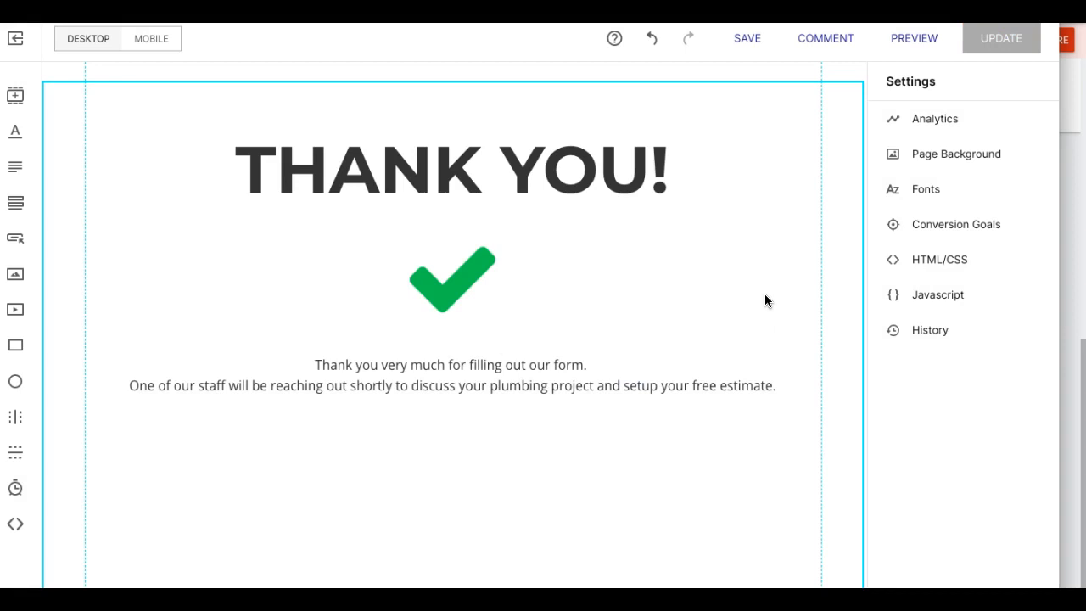
# - Return to Google Ads, finish the website conversion setup, and go back to the list of conversion actions
pyautogui.click(1079, 172)
pyautogui.click(178, 550)
pyautogui.click(178, 384)
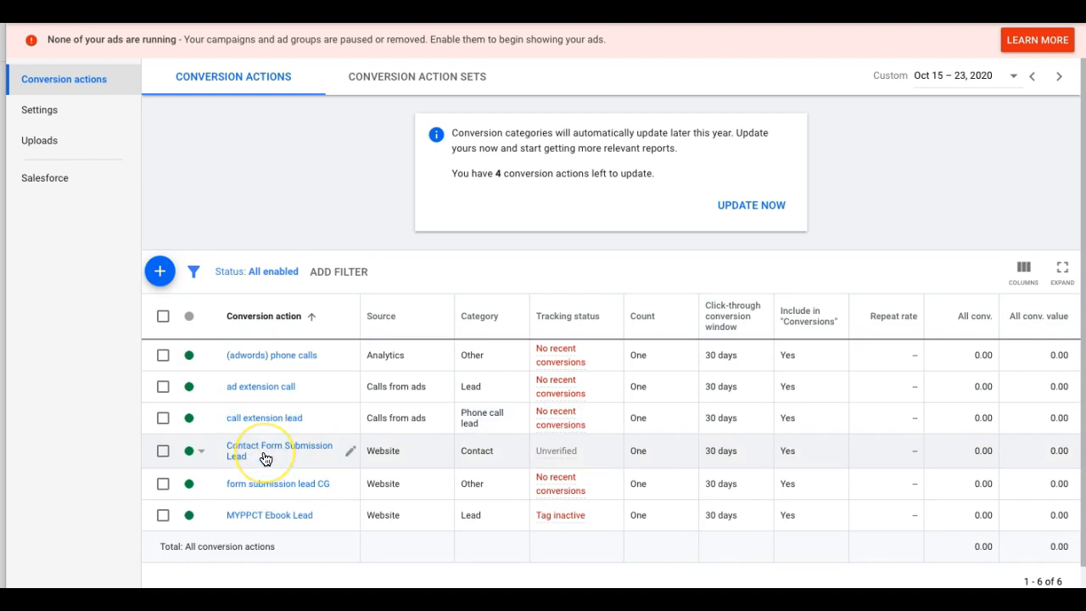
# - Start a new phone call conversion action that tracks calls to a phone number on the website
pyautogui.click(160, 270)
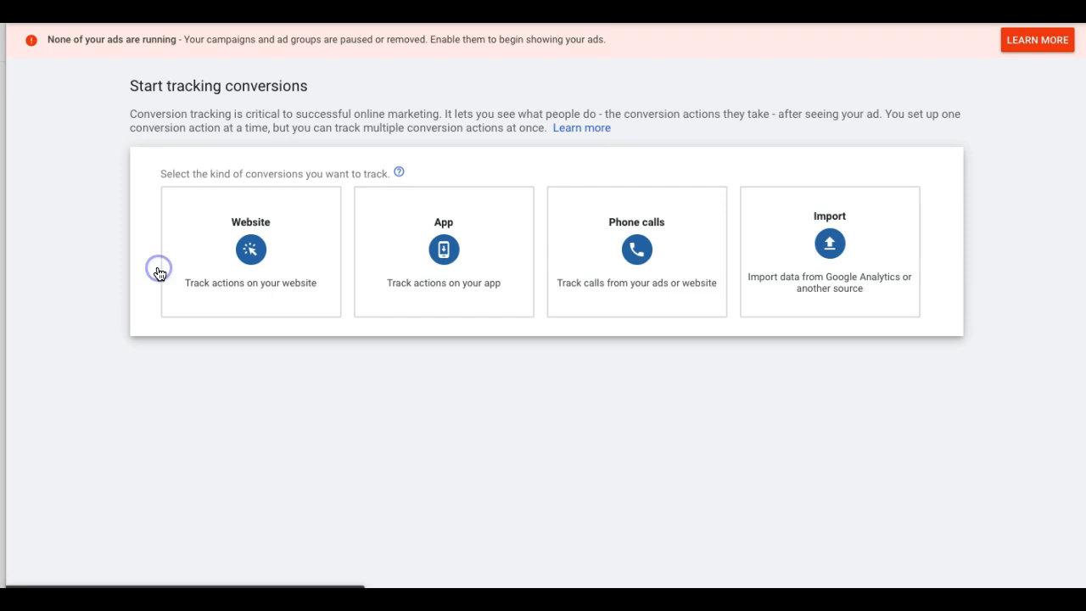
pyautogui.click(630, 244)
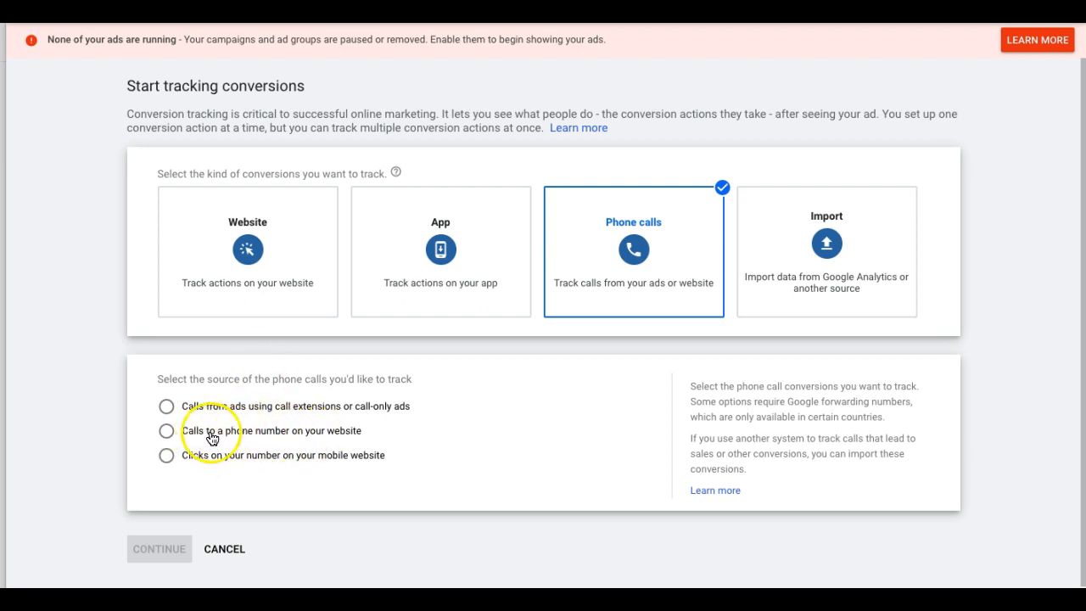
pyautogui.click(167, 432)
pyautogui.click(156, 547)
# - Name the conversion action "phone call from website" and choose not to use a value for it
pyautogui.click(370, 272)
pyautogui.write('phone call from website')
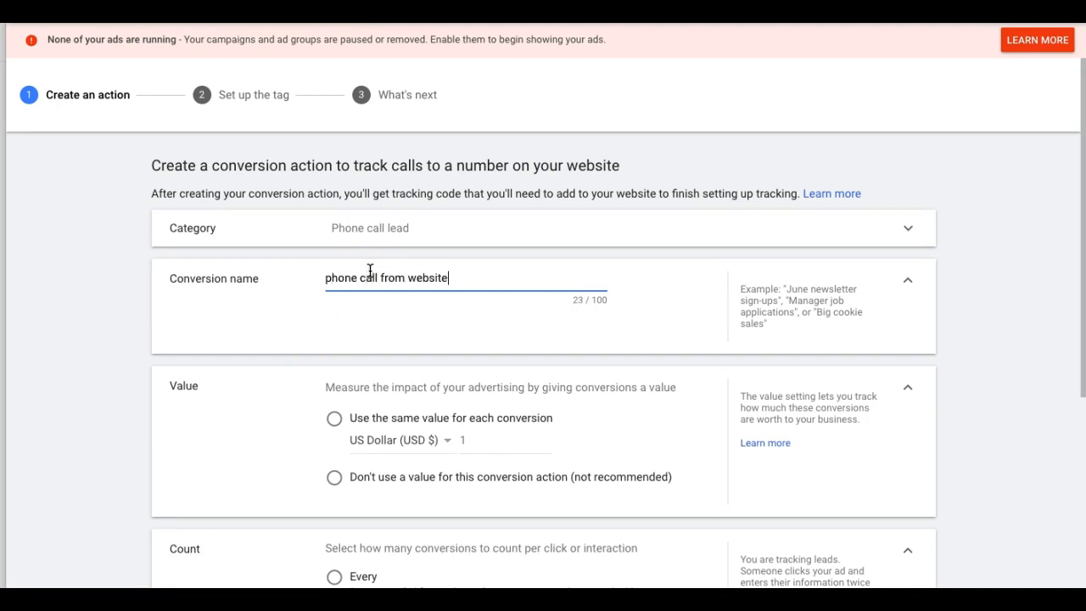
pyautogui.click(334, 477)
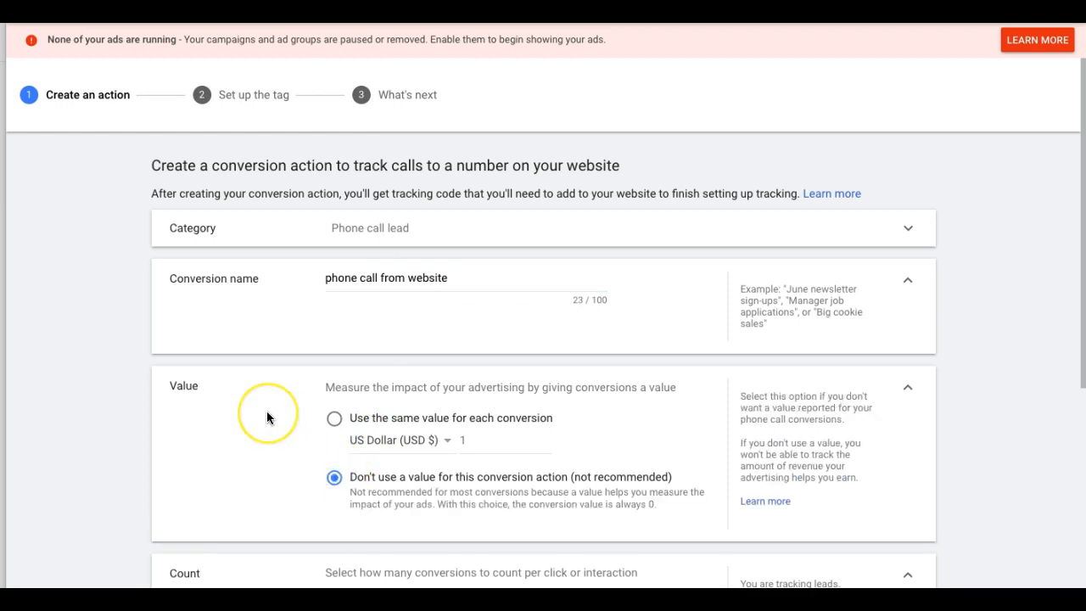
pyautogui.scroll(-2, 267, 417)
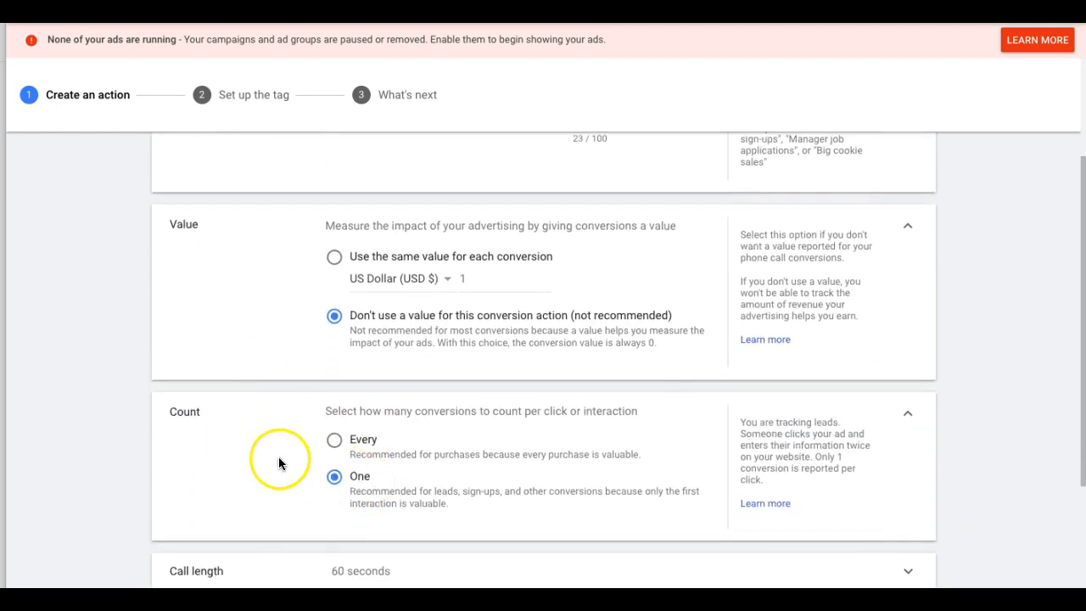
# - Set the minimum call length to 1 second and create the website phone call conversion action
pyautogui.scroll(-2, 279, 462)
pyautogui.click(363, 381)
pyautogui.click(338, 409)
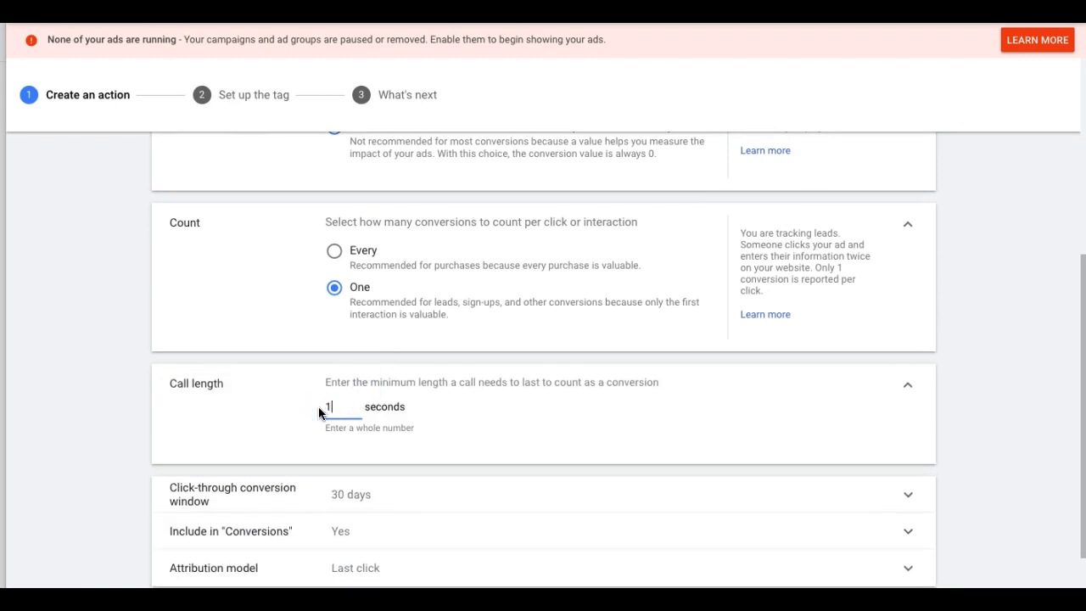
pyautogui.scroll(-1, 121, 370)
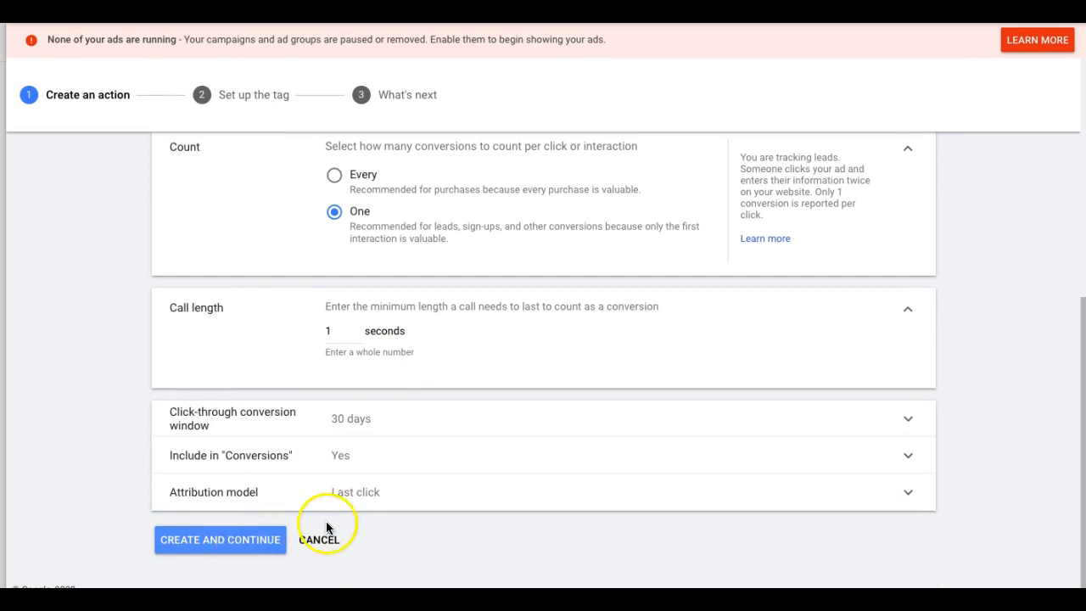
pyautogui.click(249, 543)
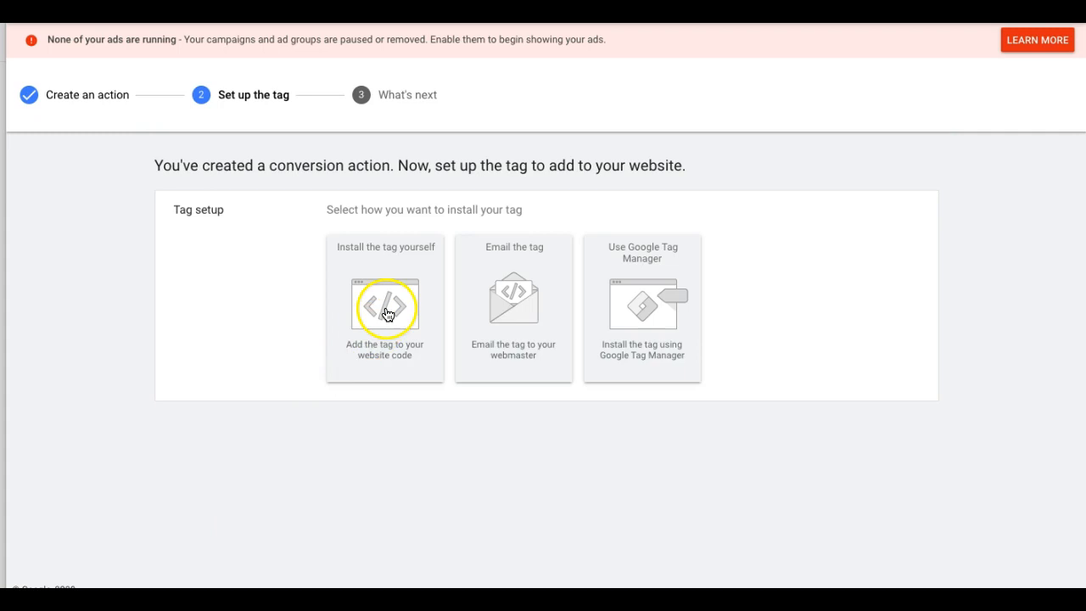
# - Choose to install the tag yourself and go to the phone snippet section of the tag instructions
pyautogui.click(386, 314)
pyautogui.scroll(-3, 281, 338)
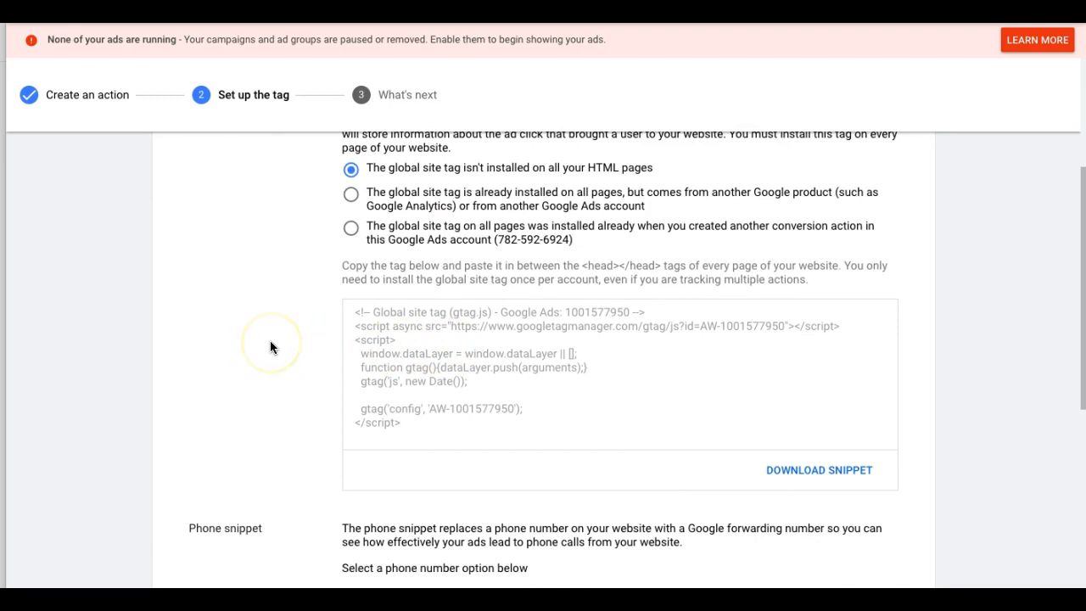
pyautogui.scroll(-1, 270, 344)
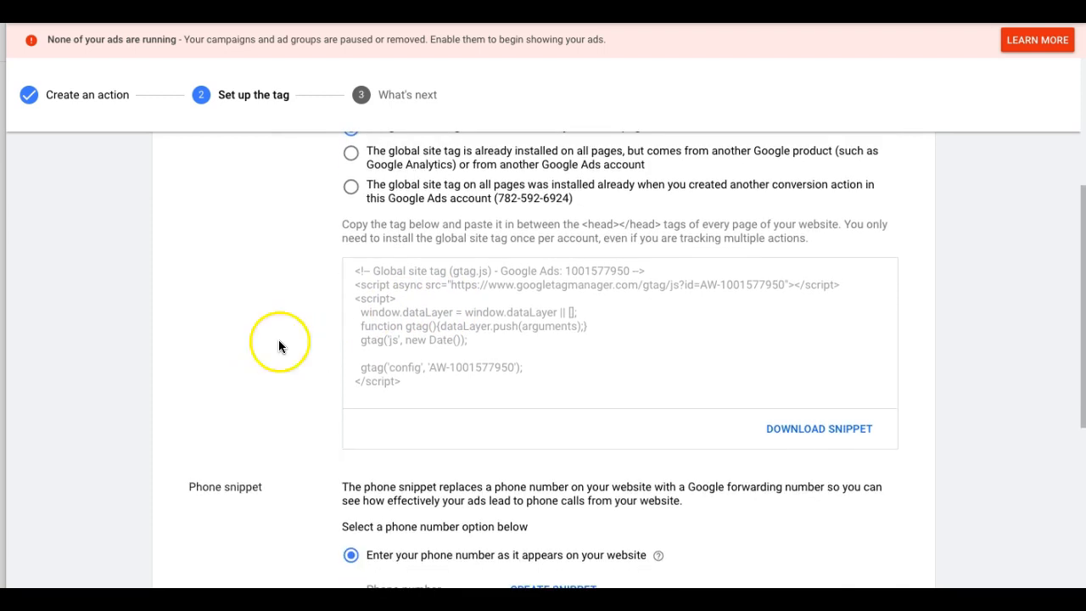
pyautogui.scroll(-1, 221, 325)
pyautogui.scroll(-5, 221, 326)
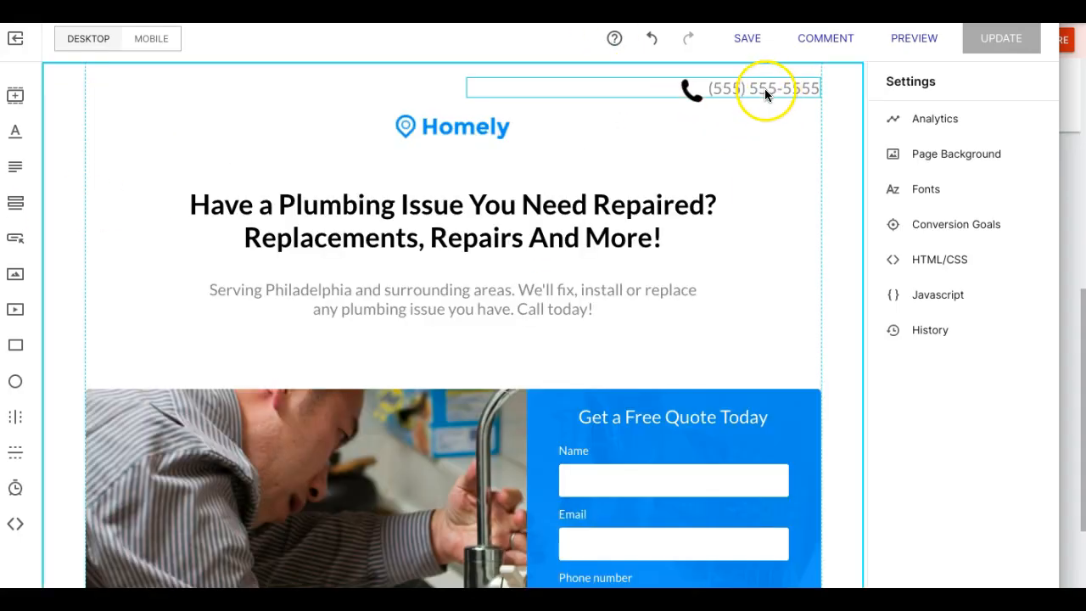
# - Switch to the landing page editor and copy the phone number text from the page header
pyautogui.click(764, 88)
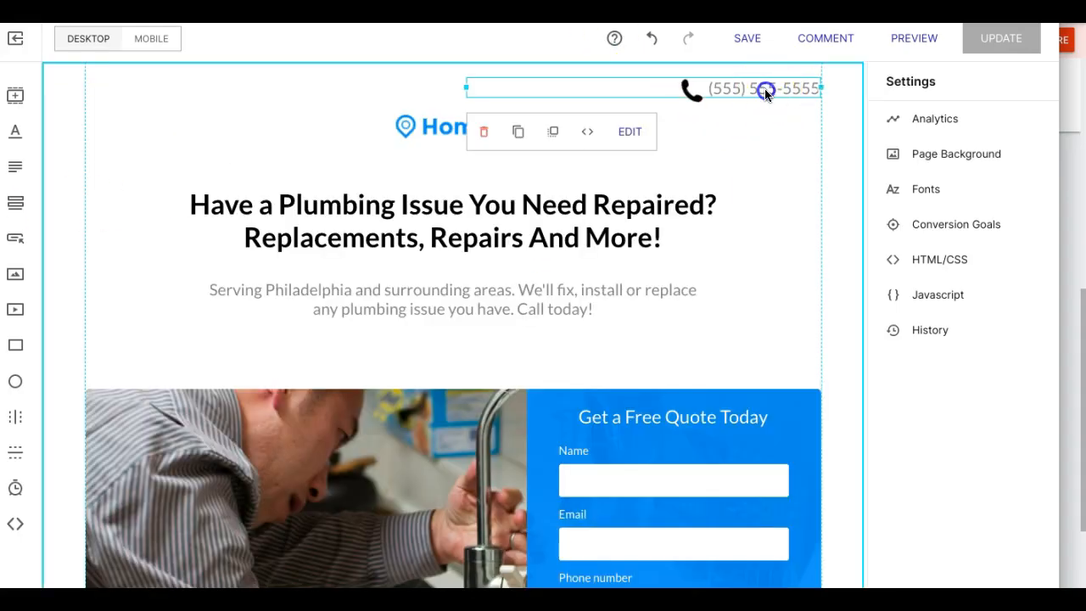
pyautogui.click(764, 89)
pyautogui.tripleClick(765, 88)
pyautogui.press('super+c')
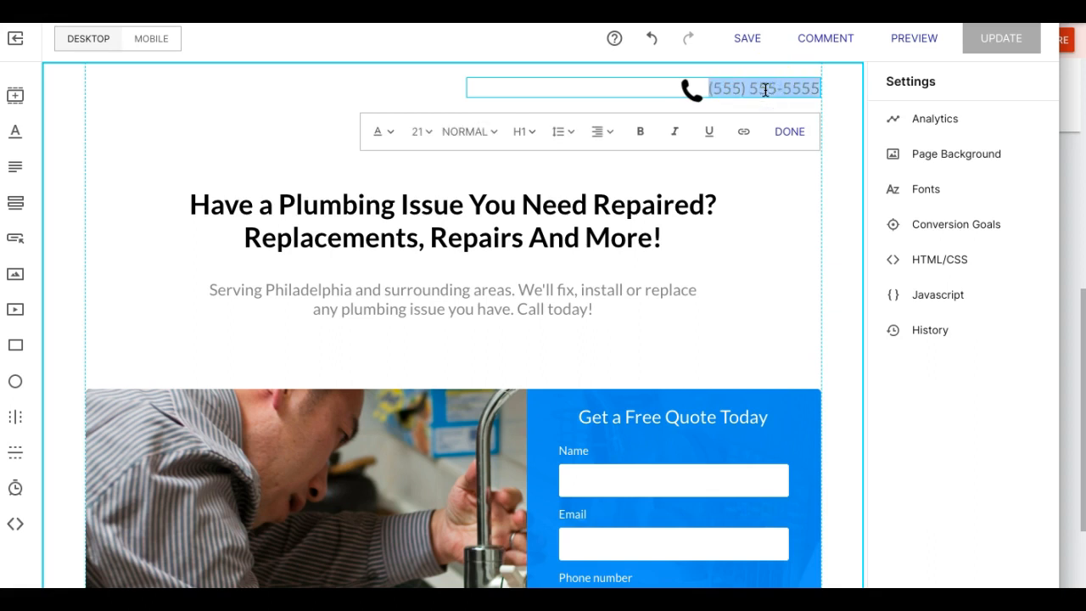
pyautogui.click(775, 211)
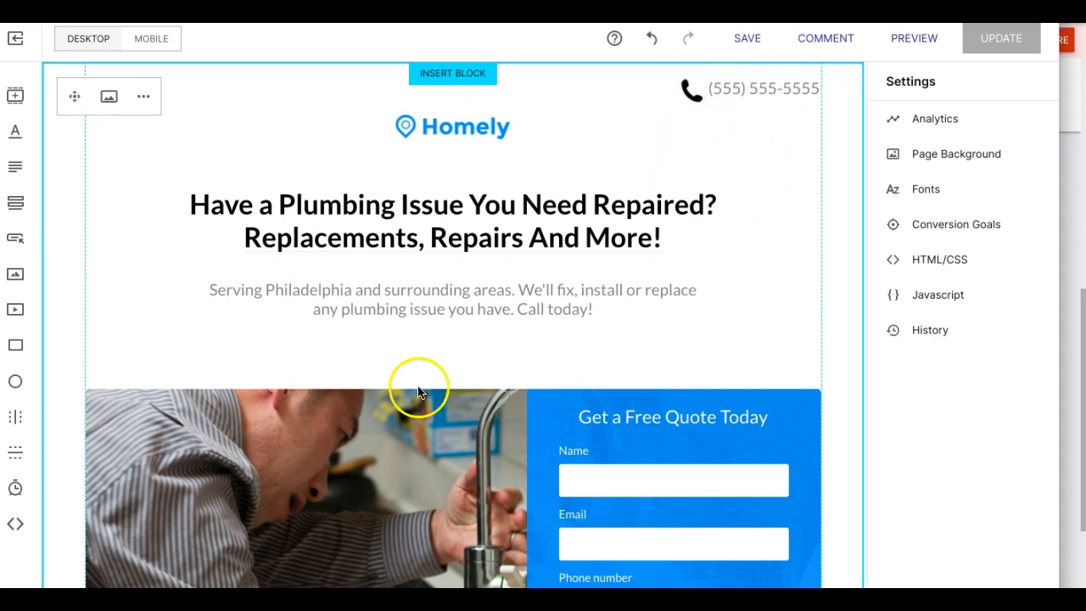
# - Return to Google Ads, enter the phone number as it appears on the website, and create the phone snippet
pyautogui.scroll(-2, 588, 372)
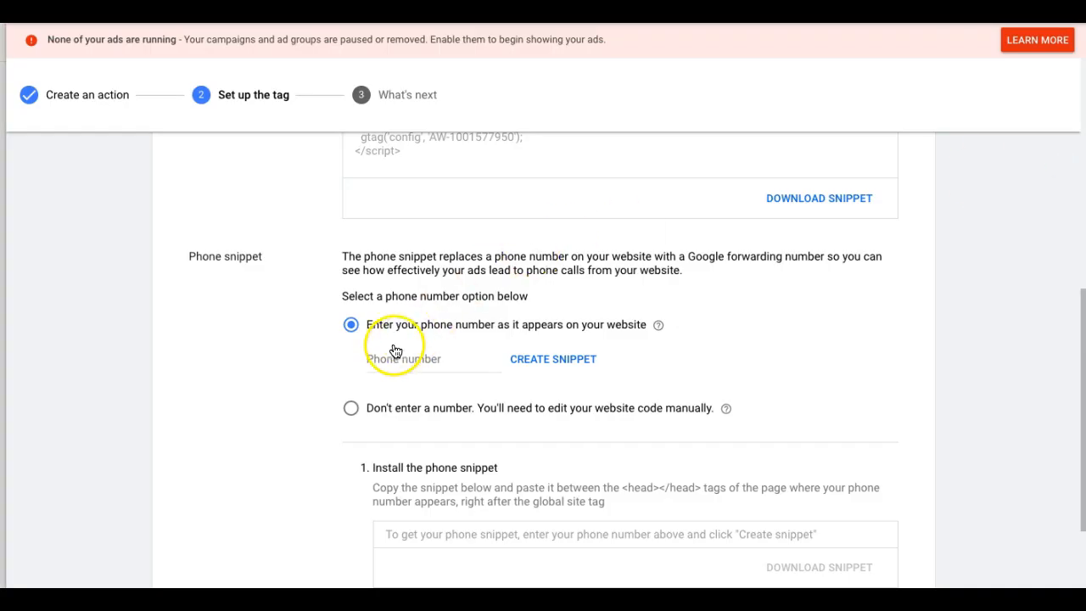
pyautogui.click(390, 351)
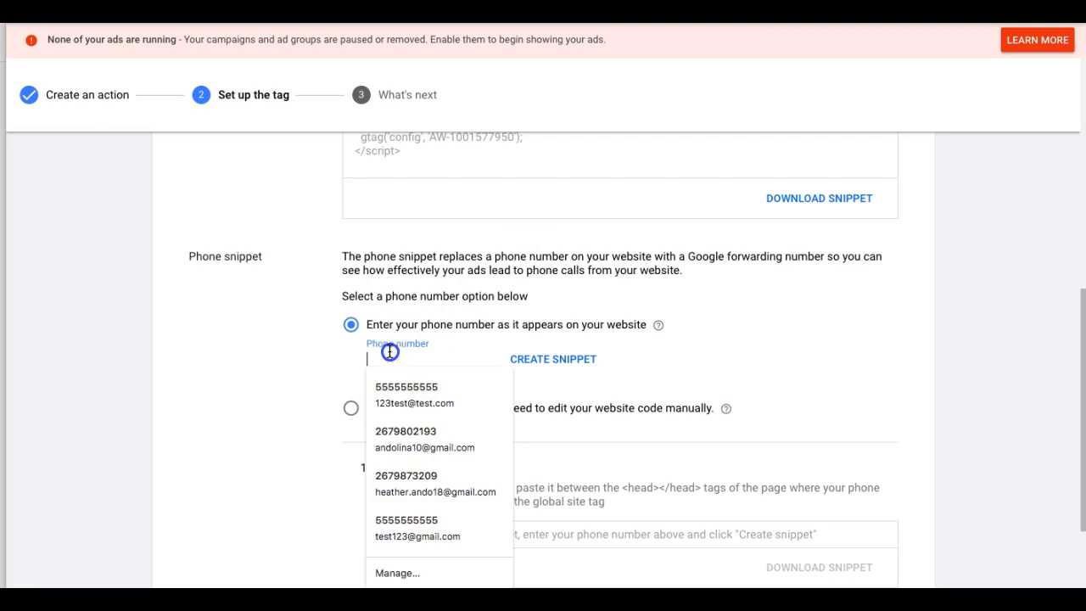
pyautogui.press('super+v')
pyautogui.click(247, 393)
pyautogui.scroll(-2, 419, 388)
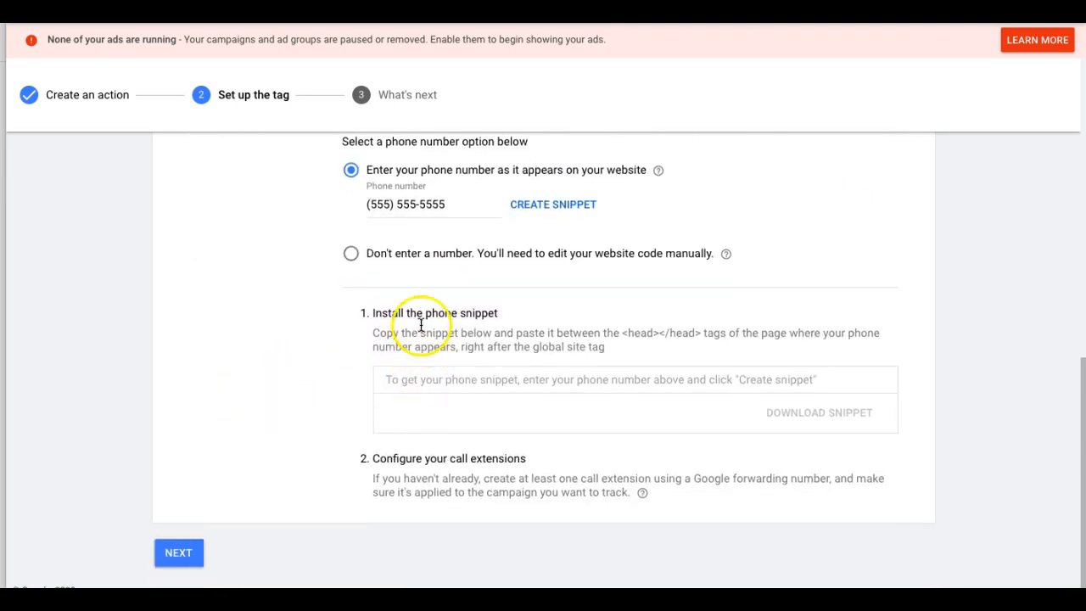
pyautogui.scroll(1, 373, 335)
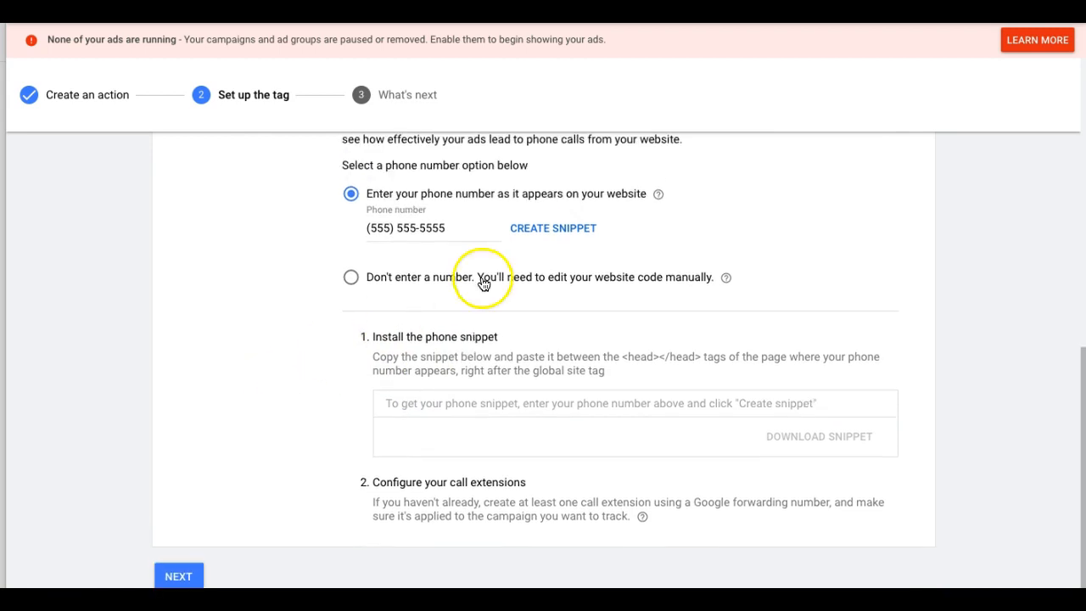
pyautogui.click(530, 234)
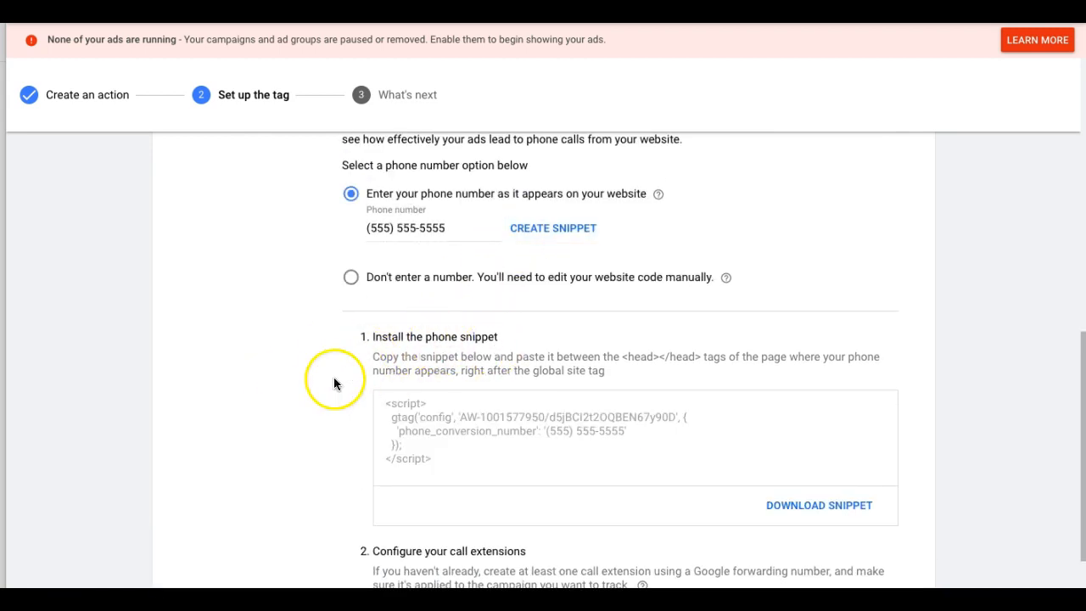
# - Copy the full code of the phone snippet
pyautogui.scroll(-1, 334, 381)
pyautogui.click(416, 360)
pyautogui.hotkey('ctrl', 'c')
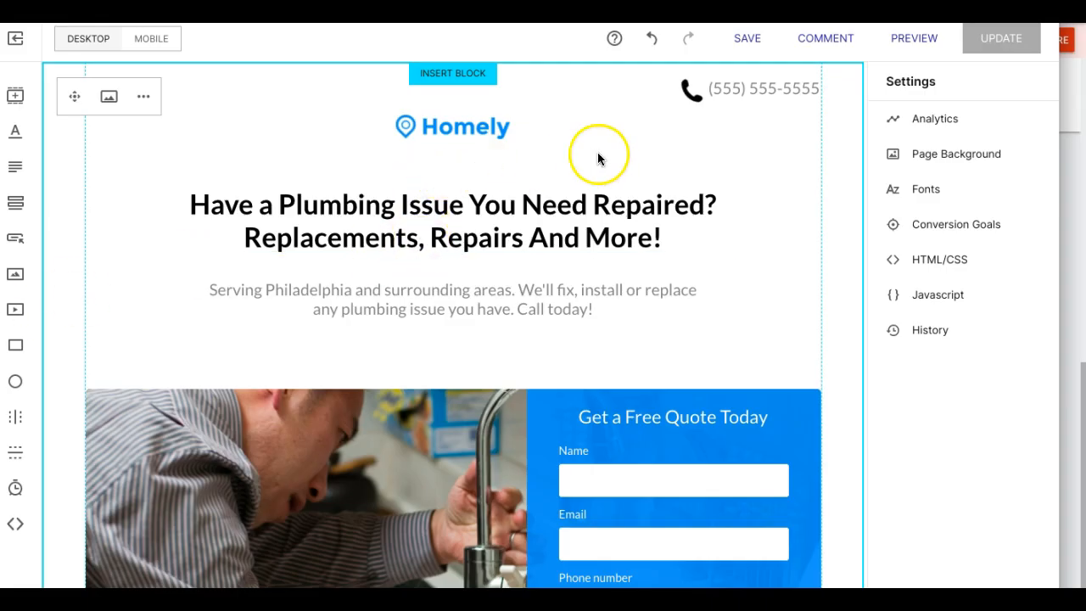
# - Add the phone snippet right after the global site tag in the landing page's head HTML, save it, and publish the update
pyautogui.click(921, 260)
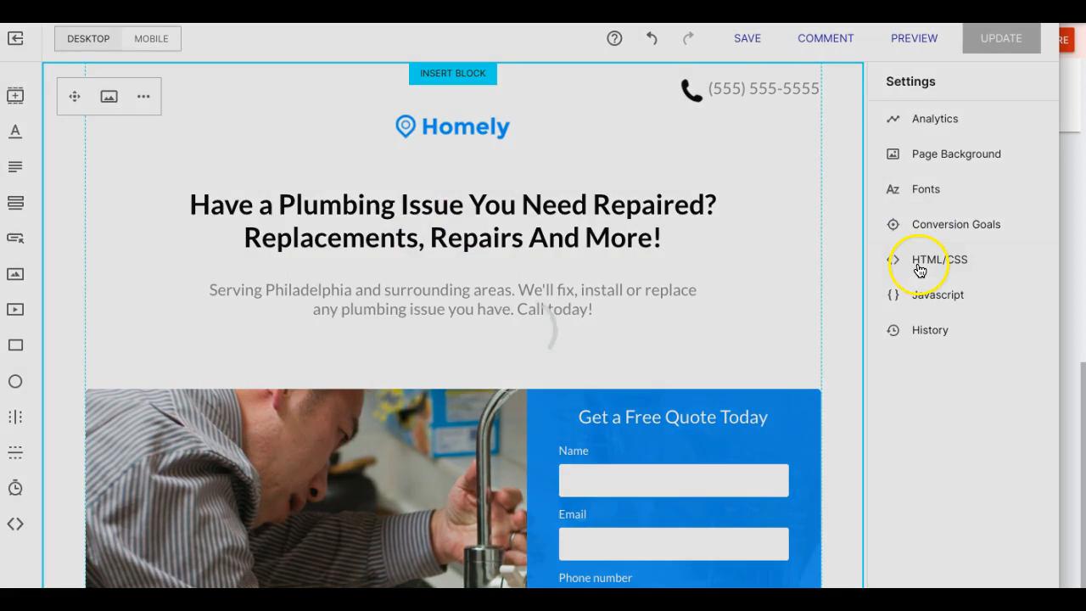
pyautogui.scroll(-1, 548, 316)
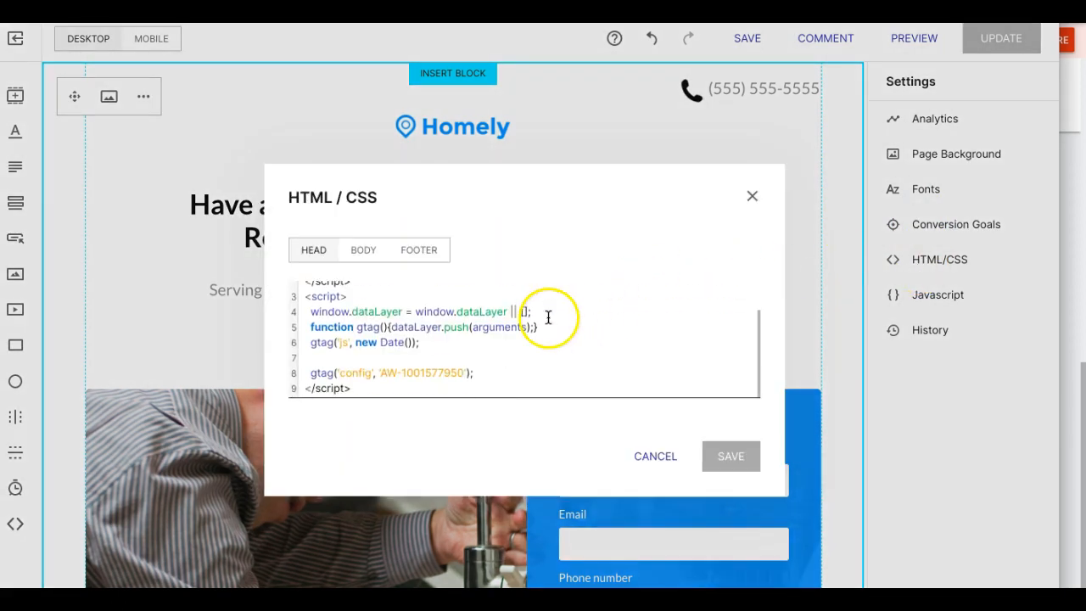
pyautogui.click(368, 383)
pyautogui.press('Return')
pyautogui.hotkey('ctrl', 'v')
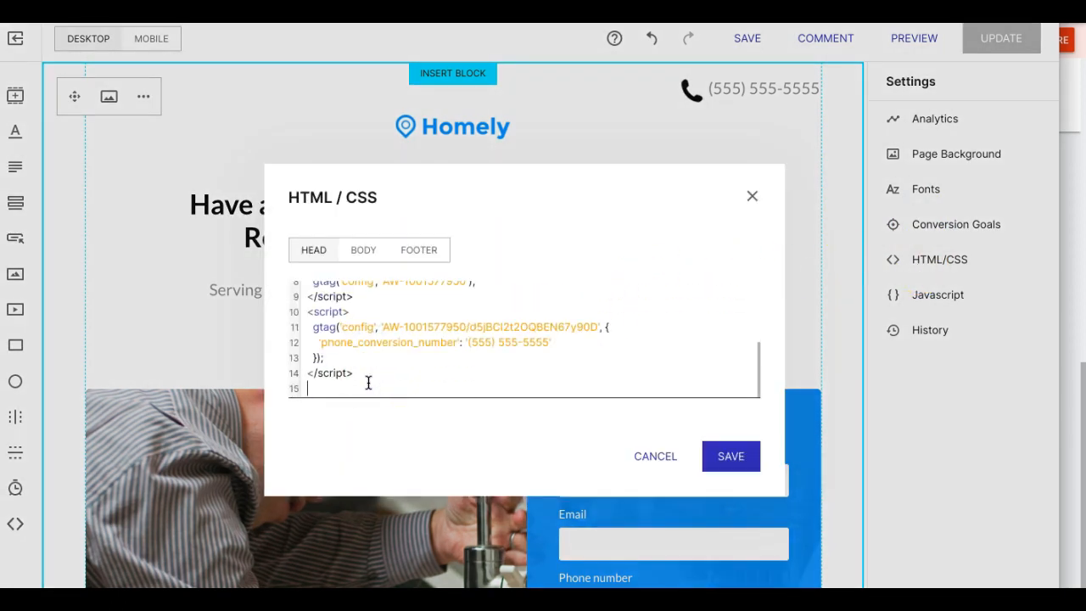
pyautogui.click(732, 459)
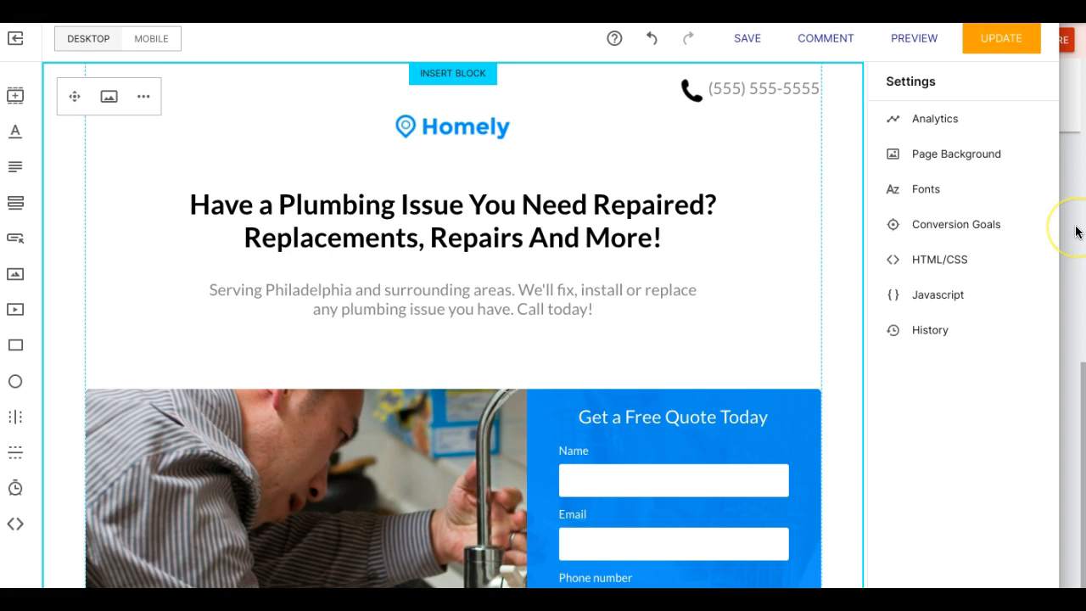
pyautogui.click(984, 52)
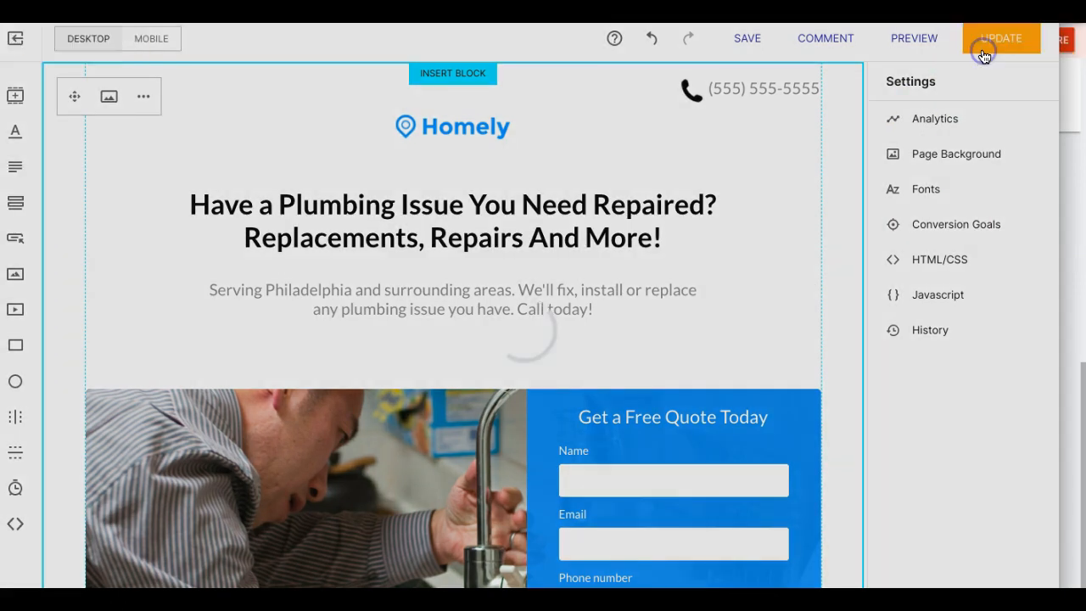
pyautogui.click(623, 379)
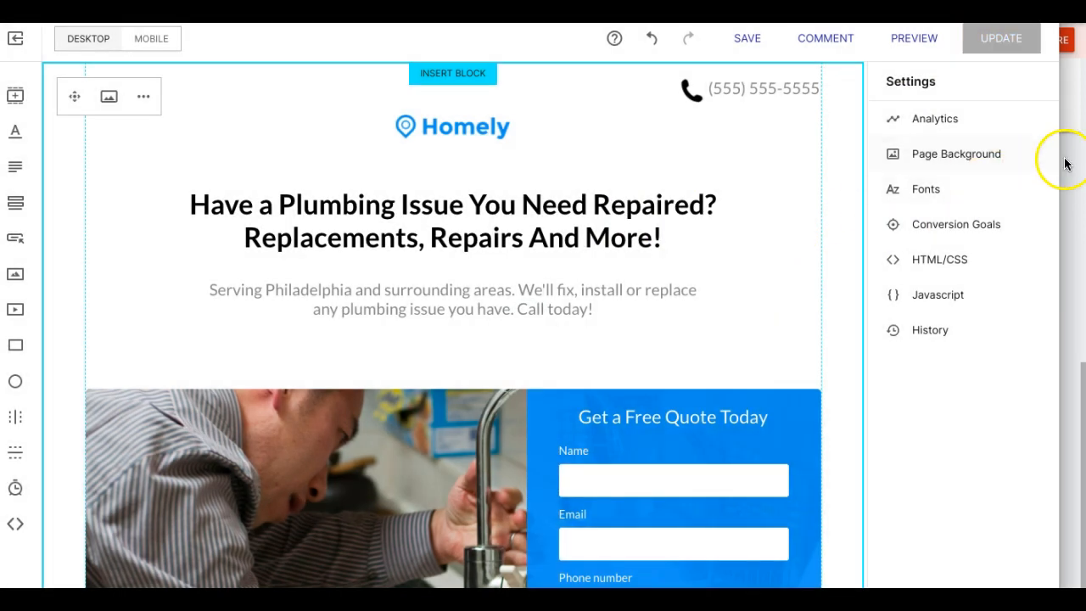
# - Return to Google Ads and finish the setup of the website phone call conversion action
pyautogui.click(1066, 161)
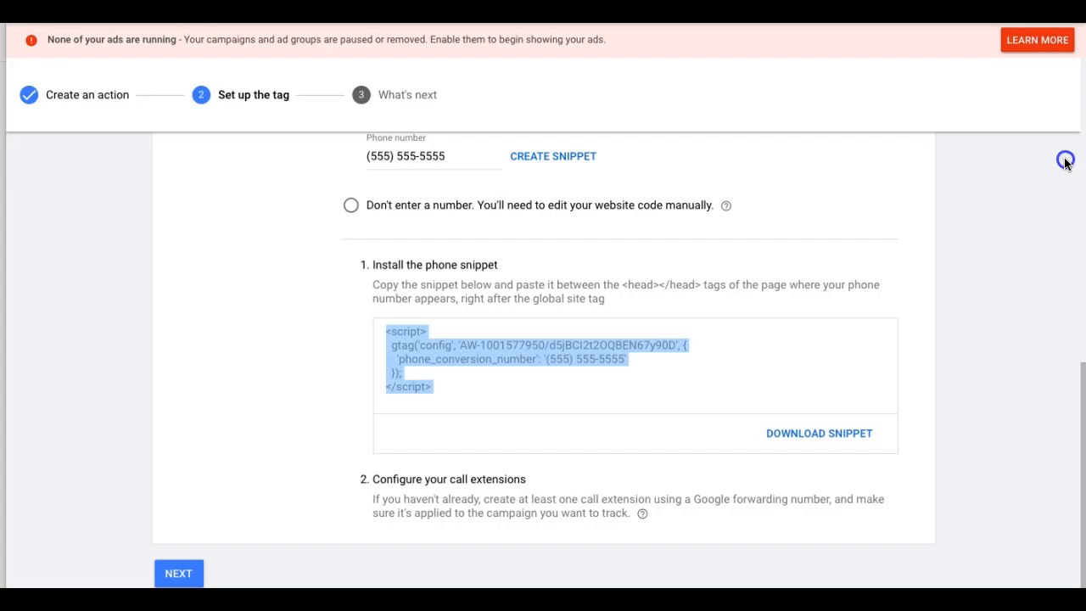
pyautogui.click(285, 467)
pyautogui.scroll(-1, 284, 469)
pyautogui.click(193, 550)
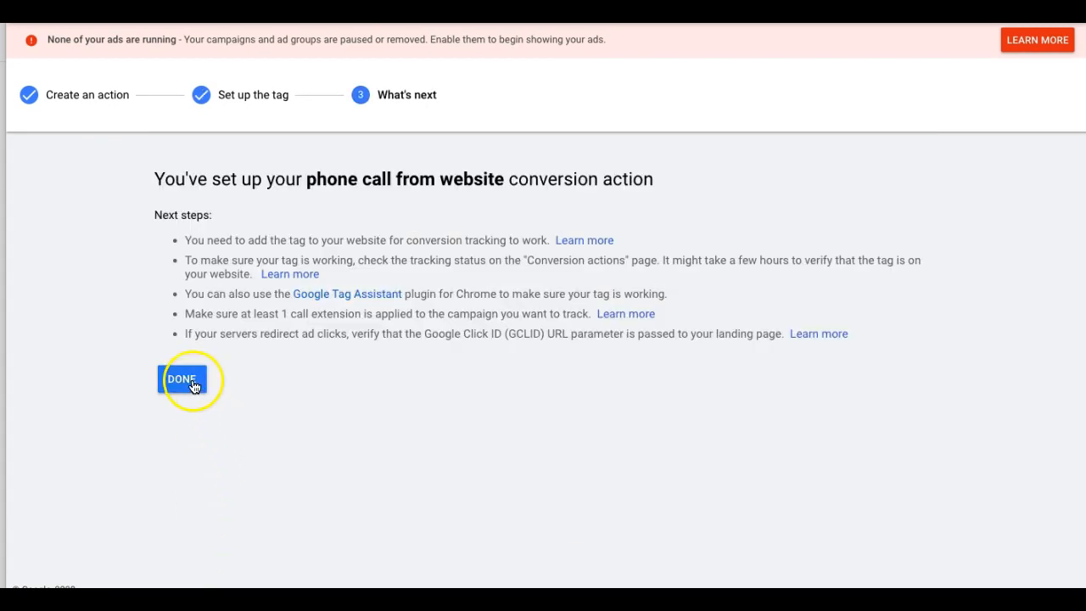
pyautogui.click(193, 387)
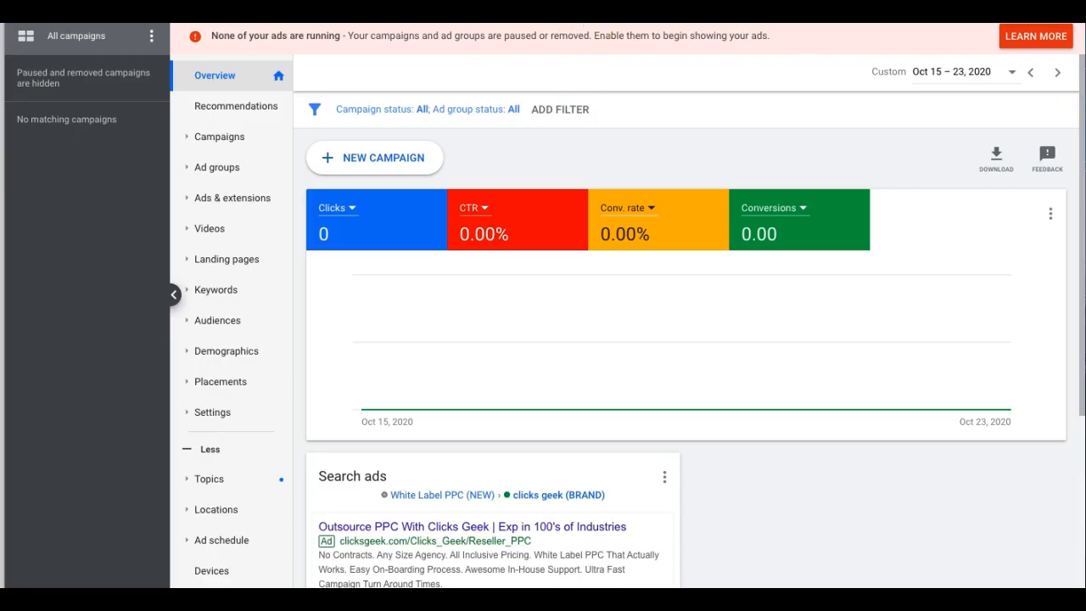
# - Start a new campaign from the campaigns page with Leads as the goal and Search as the campaign type
pyautogui.press('super+t')
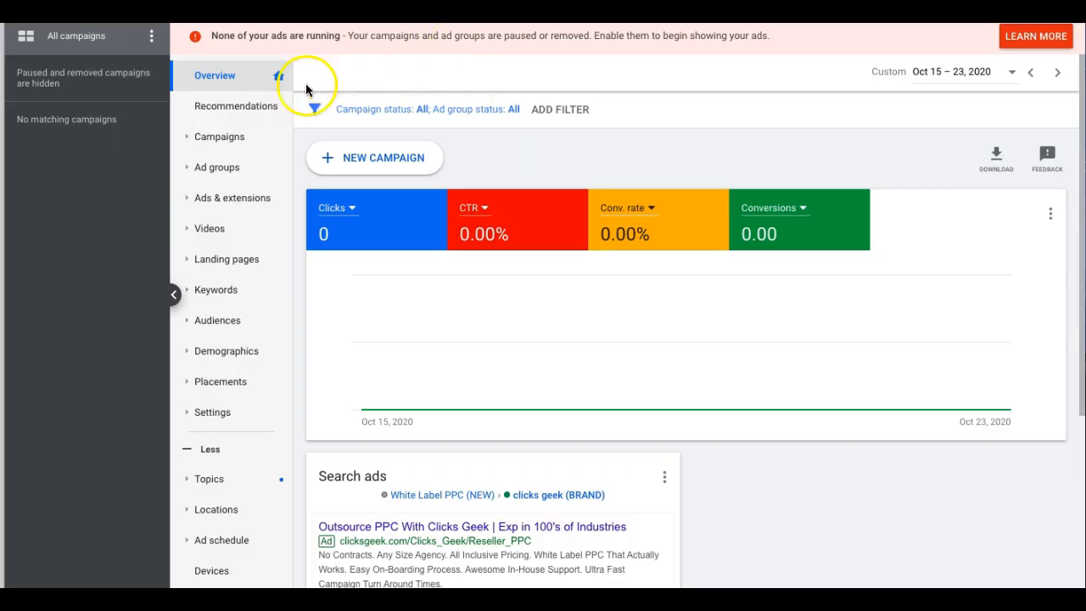
pyautogui.click(221, 145)
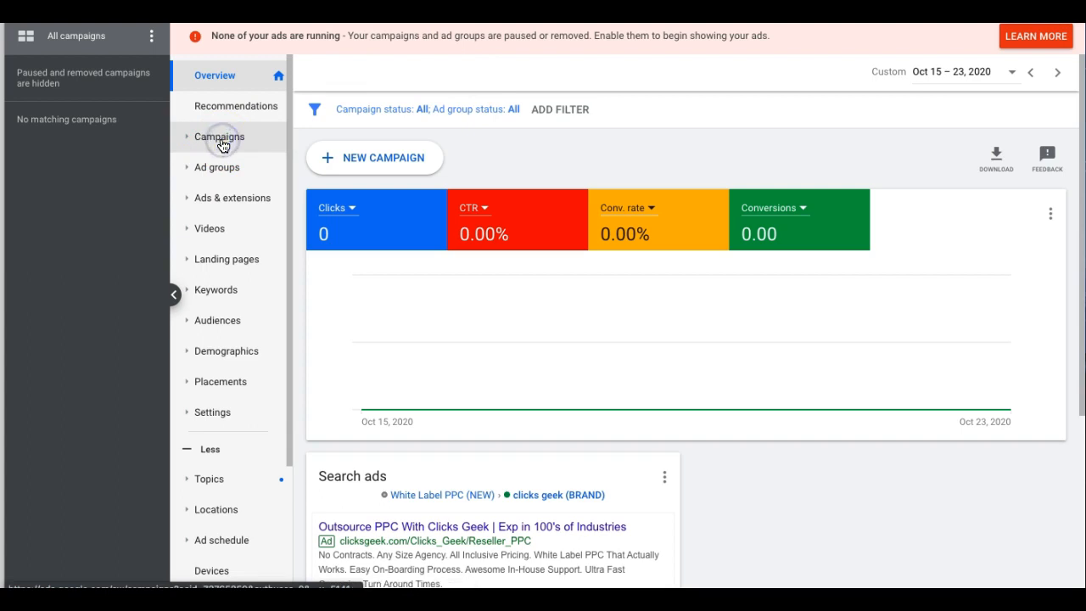
pyautogui.click(311, 268)
pyautogui.click(376, 327)
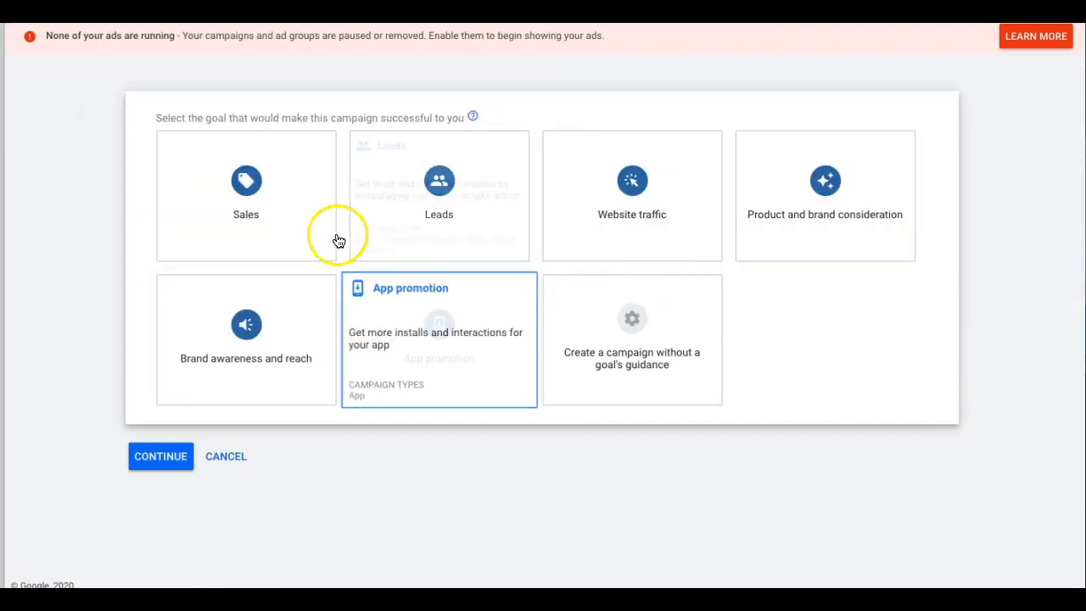
pyautogui.click(421, 217)
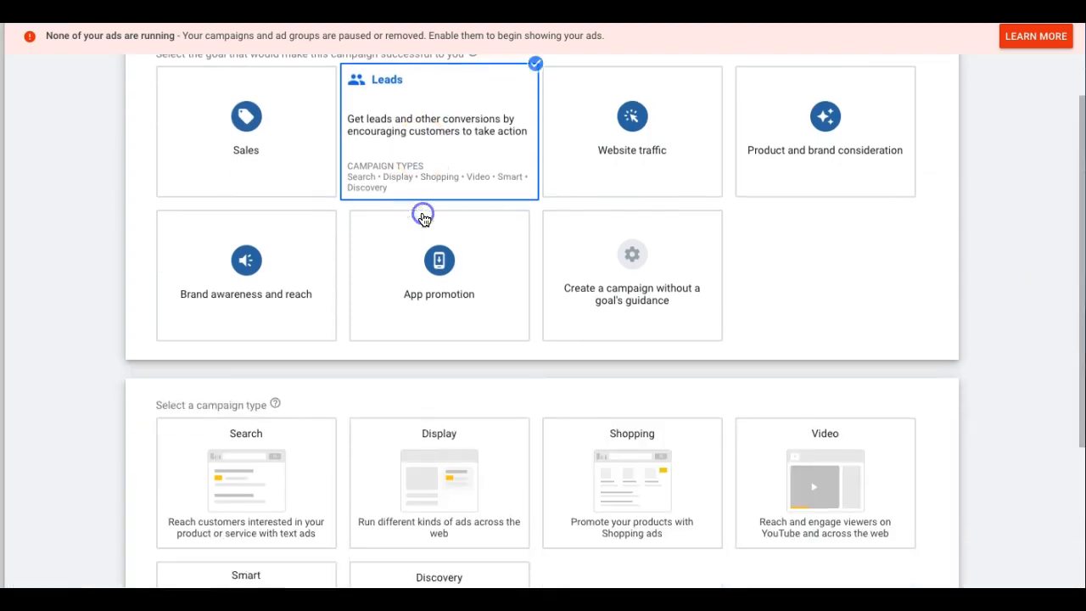
pyautogui.click(254, 284)
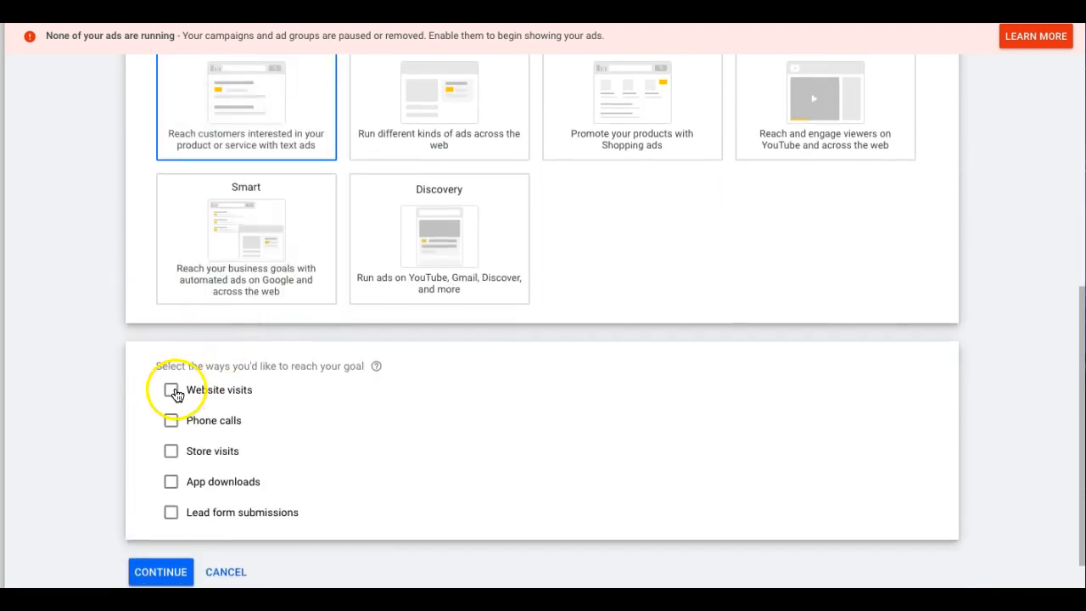
pyautogui.click(171, 389)
pyautogui.click(247, 422)
pyautogui.write('http://www.yourbusinesshere.co/')
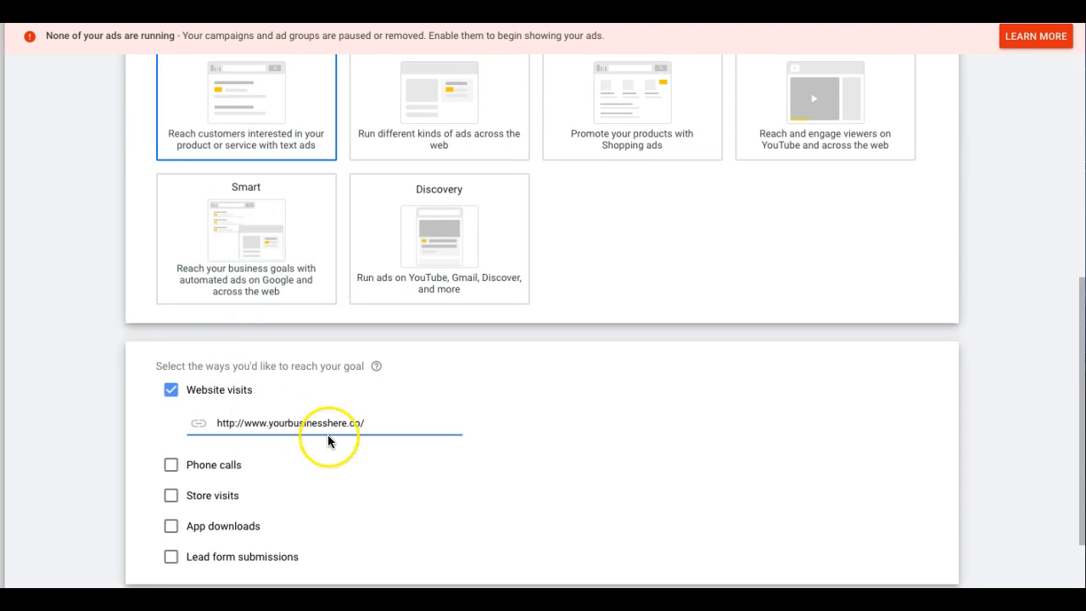
pyautogui.scroll(-1, 84, 416)
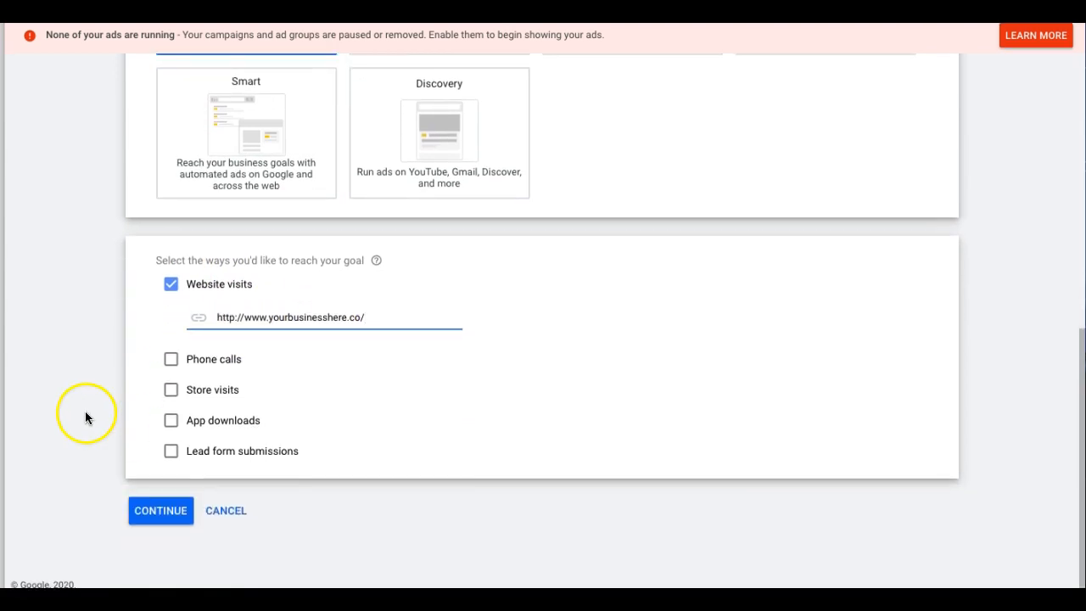
pyautogui.click(155, 515)
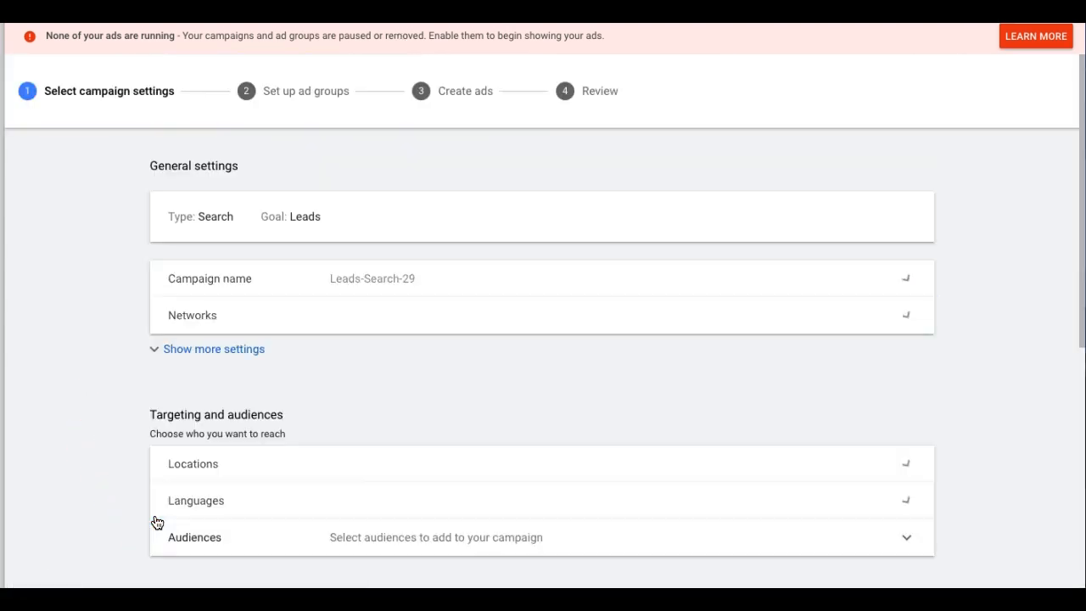
# - Name the campaign "Plumbing Lead Gen PHILLY"
pyautogui.tripleClick(384, 282)
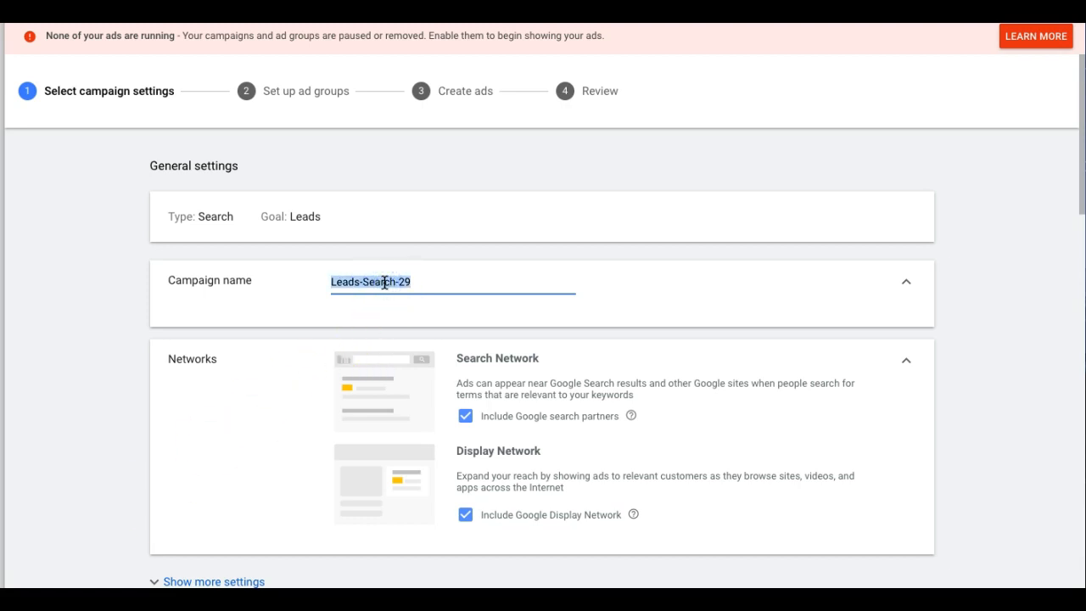
pyautogui.write('Plumb')
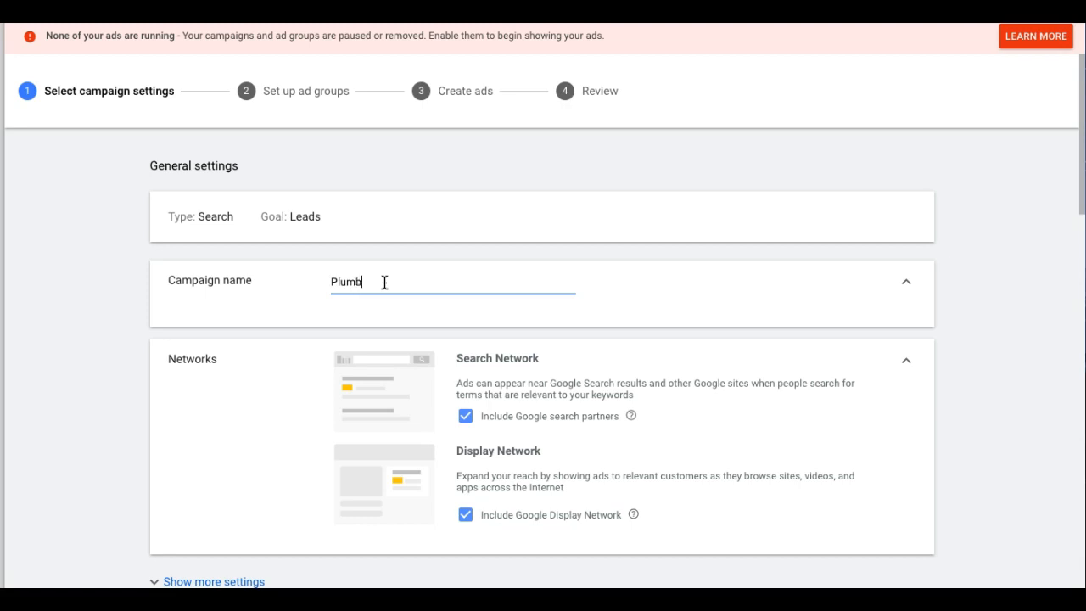
pyautogui.write('ing Lead Gen PHILLY')
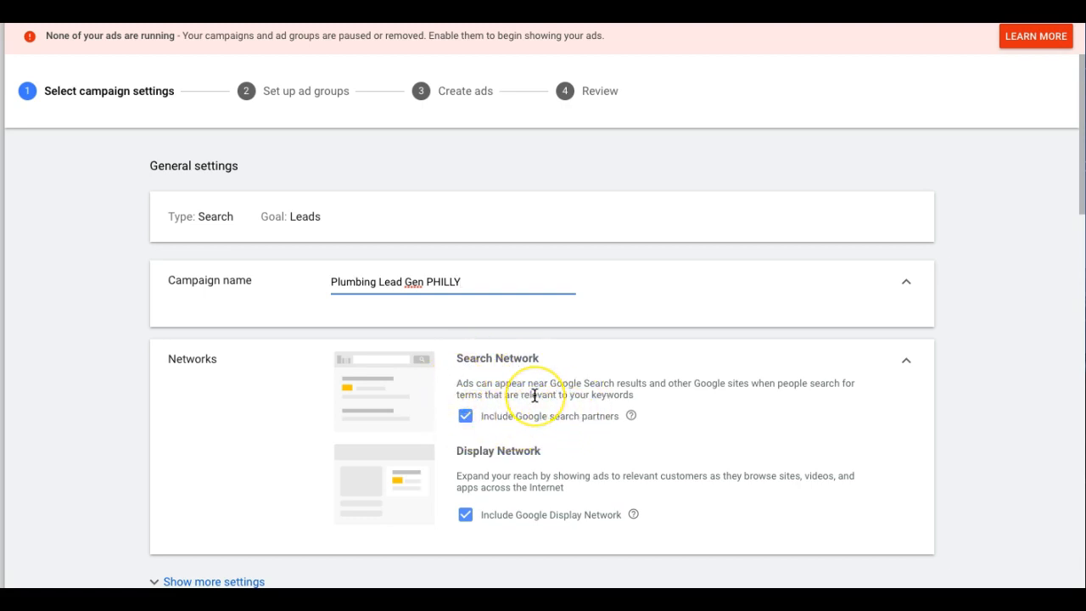
# - Exclude the Google Display Network from the campaign's networks
pyautogui.scroll(-1, 535, 395)
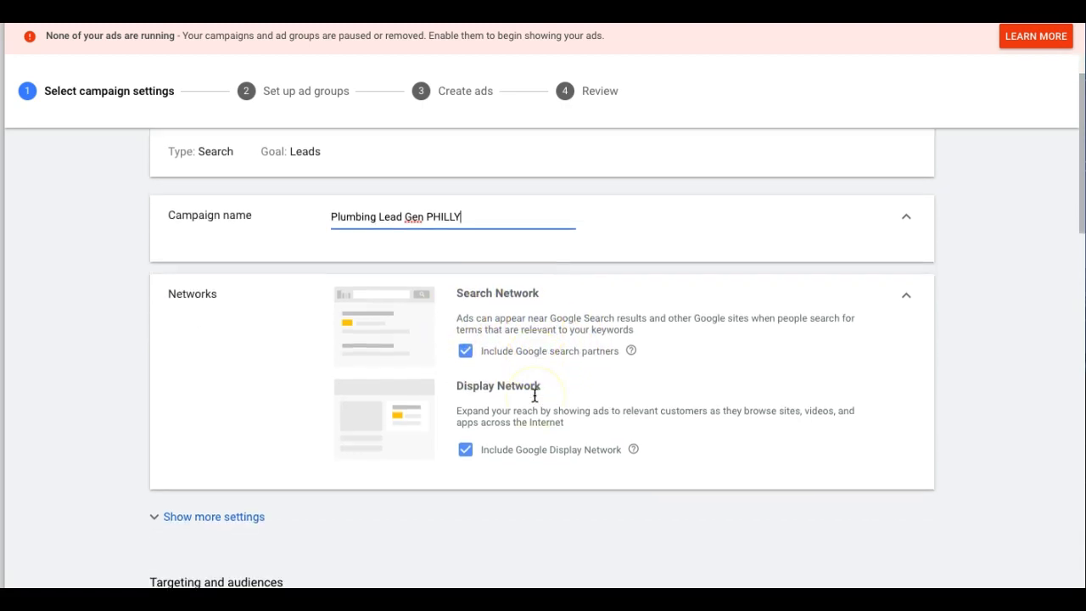
pyautogui.click(469, 452)
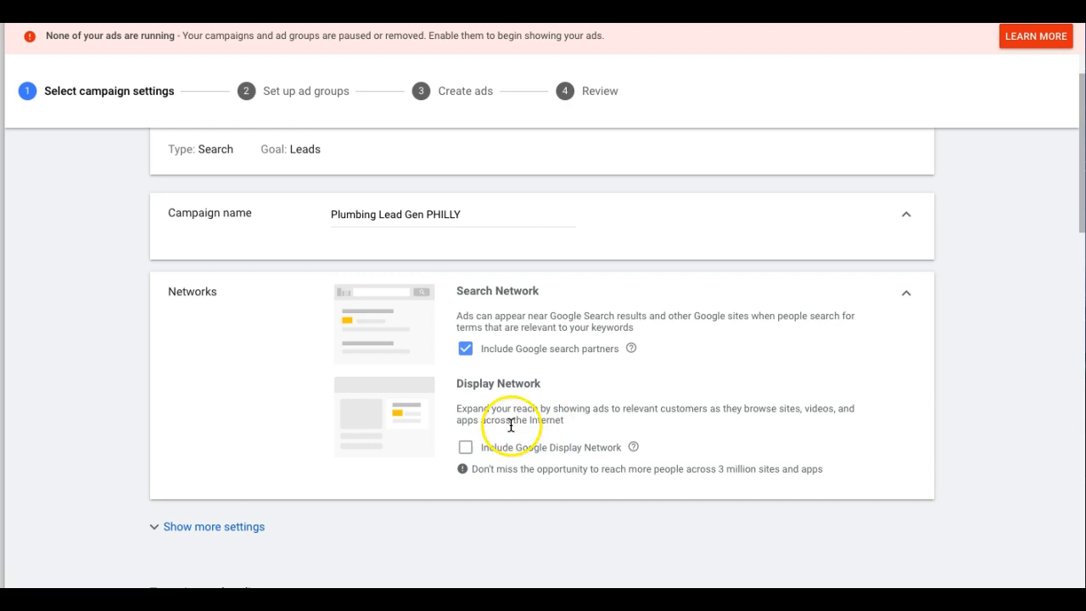
# - Expand the additional campaign settings and limit the ad schedule to Mondays - Fridays
pyautogui.scroll(-1, 512, 405)
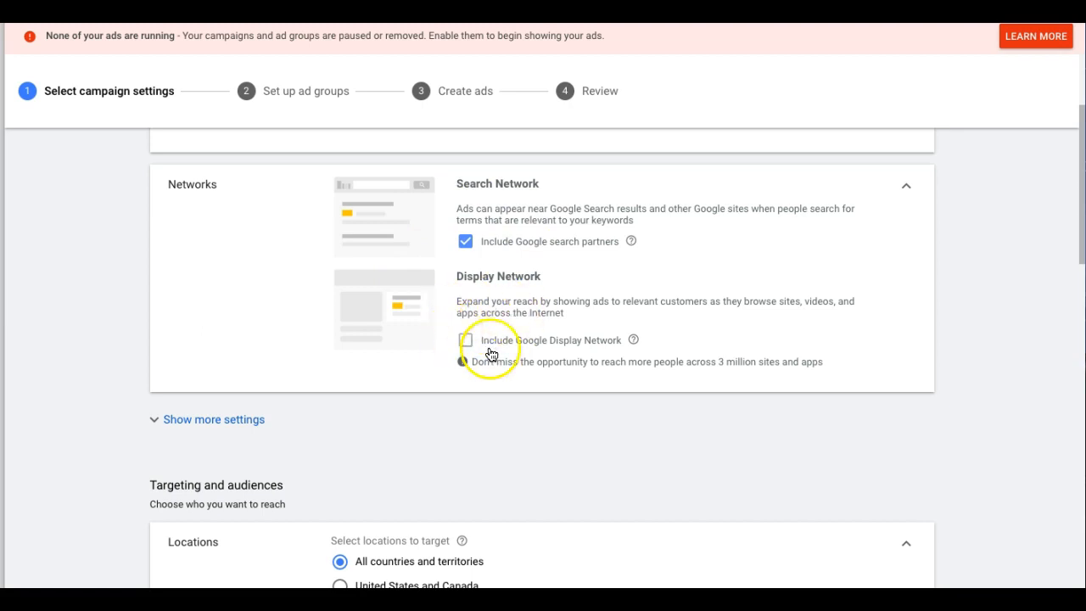
pyautogui.scroll(-1, 484, 341)
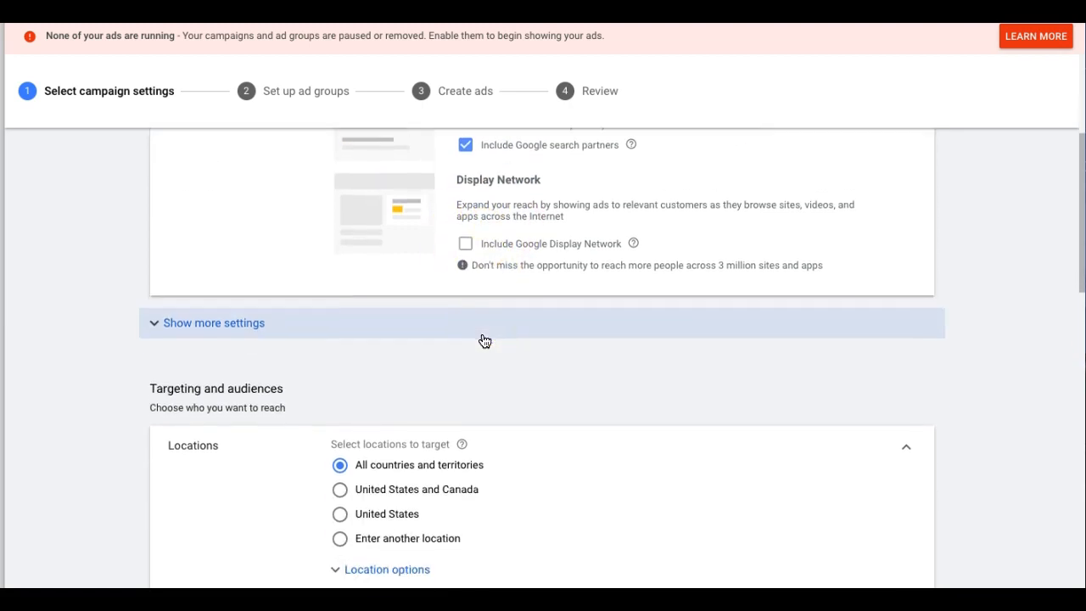
pyautogui.click(229, 329)
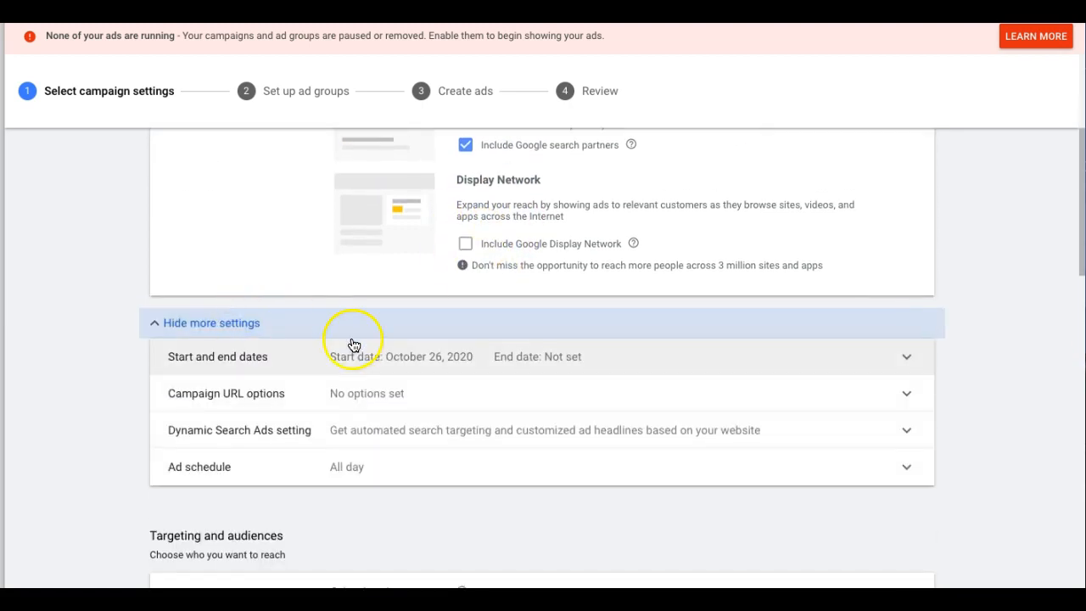
pyautogui.click(907, 468)
pyautogui.scroll(-3, 622, 491)
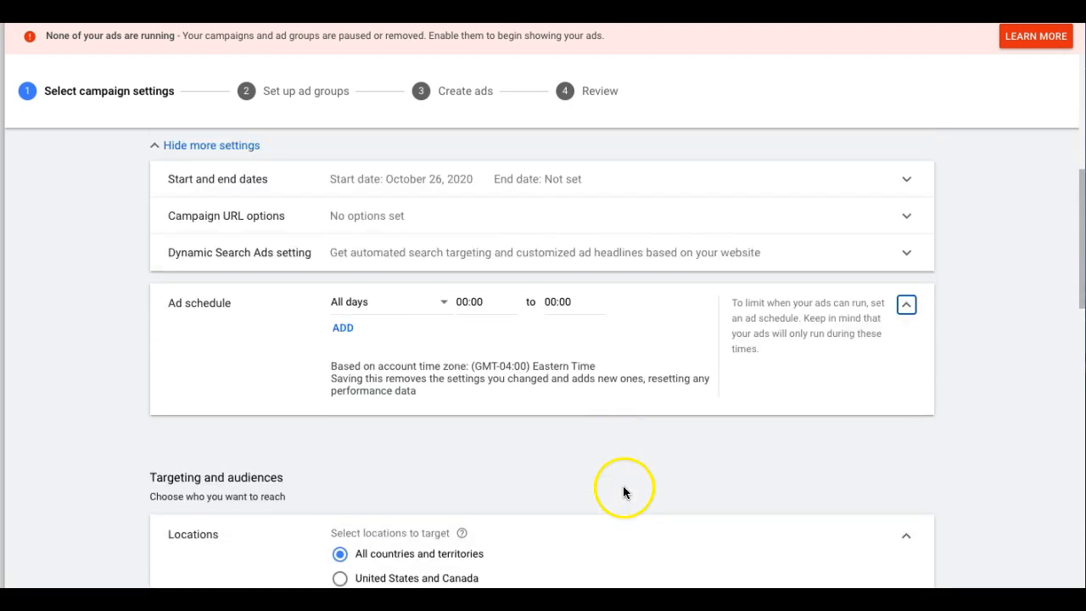
pyautogui.click(358, 299)
pyautogui.click(403, 336)
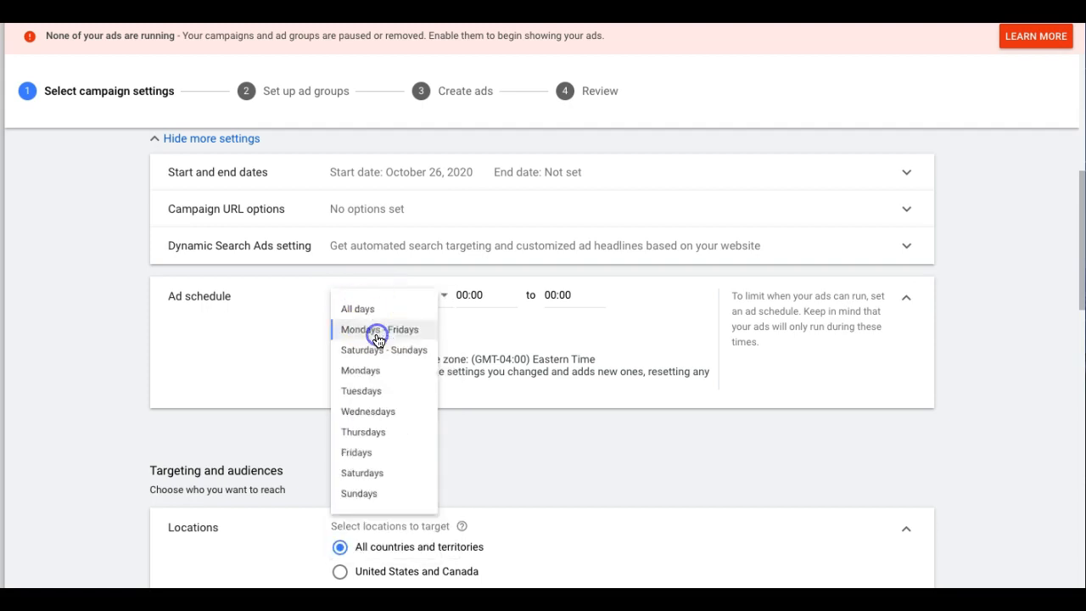
# - Set the ad schedule's hours from 07:00 to 17:00
pyautogui.click(470, 294)
pyautogui.scroll(-6, 480, 255)
pyautogui.scroll(-2, 481, 254)
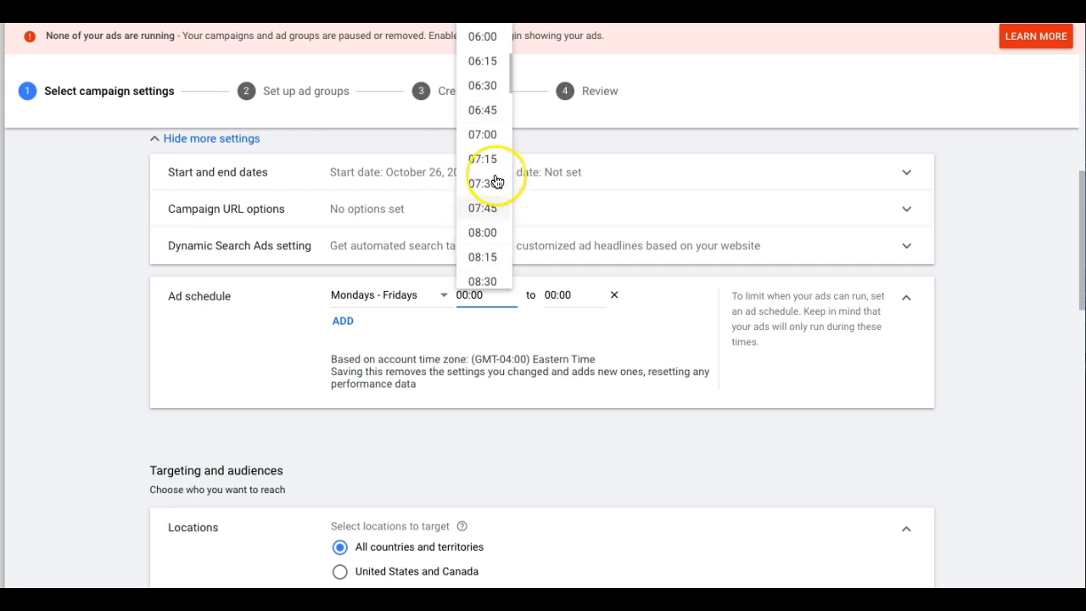
pyautogui.click(492, 144)
pyautogui.click(568, 294)
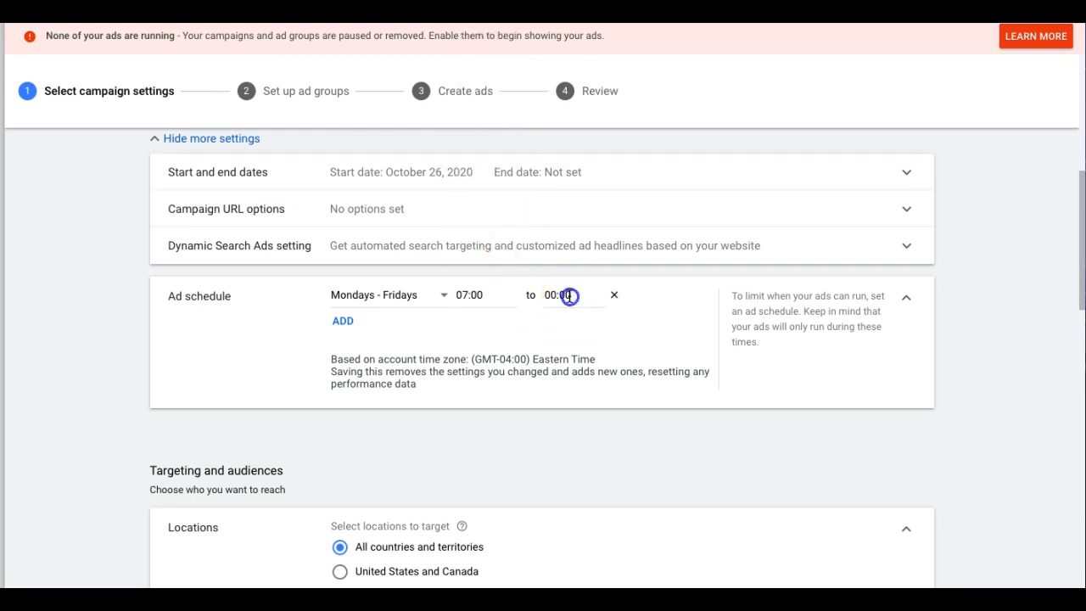
pyautogui.scroll(-12, 570, 225)
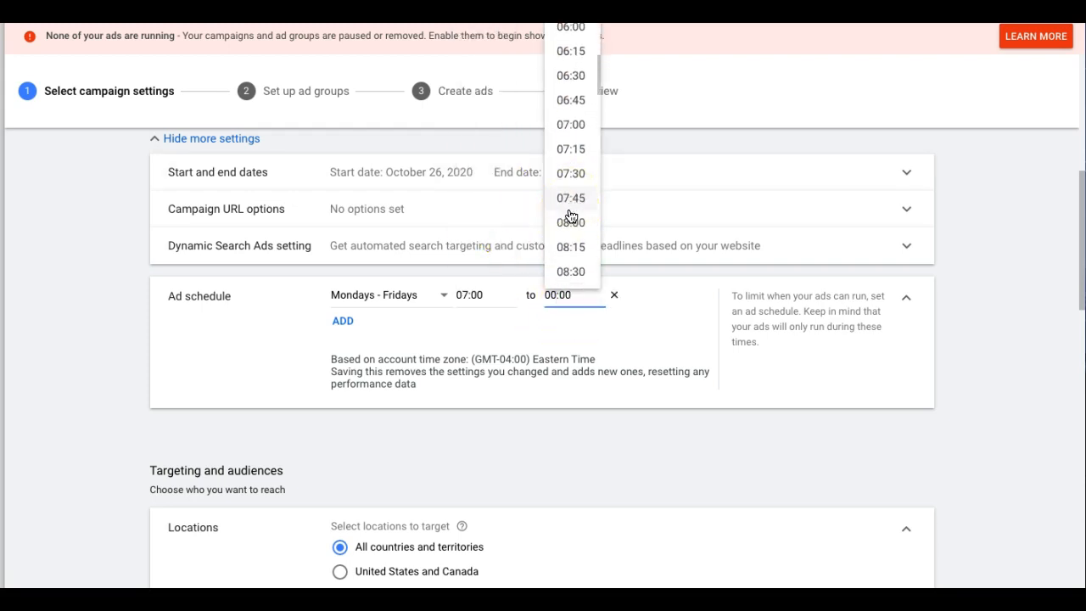
pyautogui.scroll(-2, 570, 216)
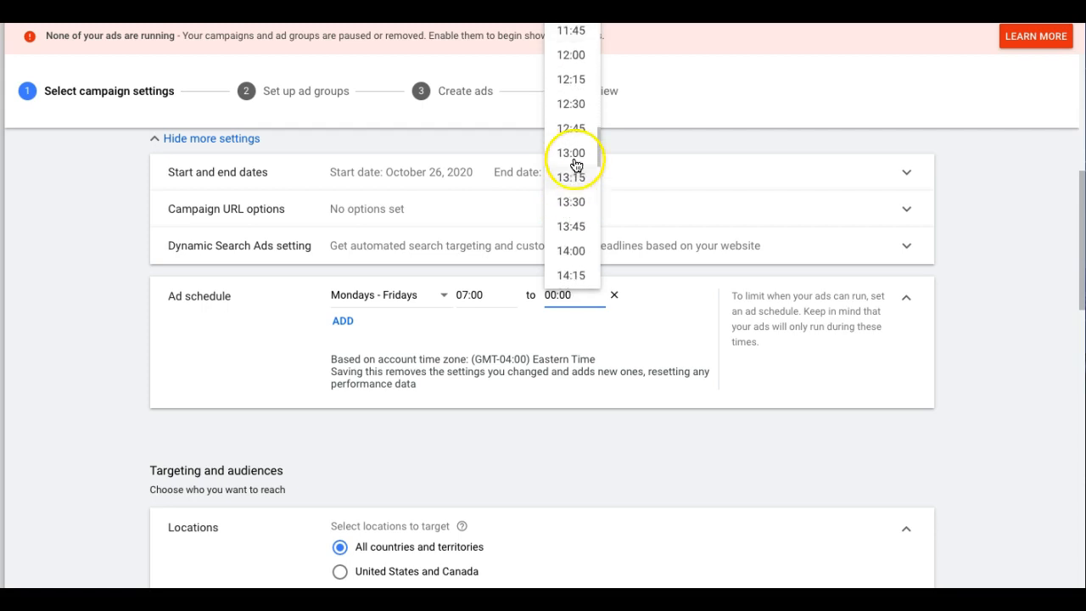
pyautogui.scroll(-4, 576, 159)
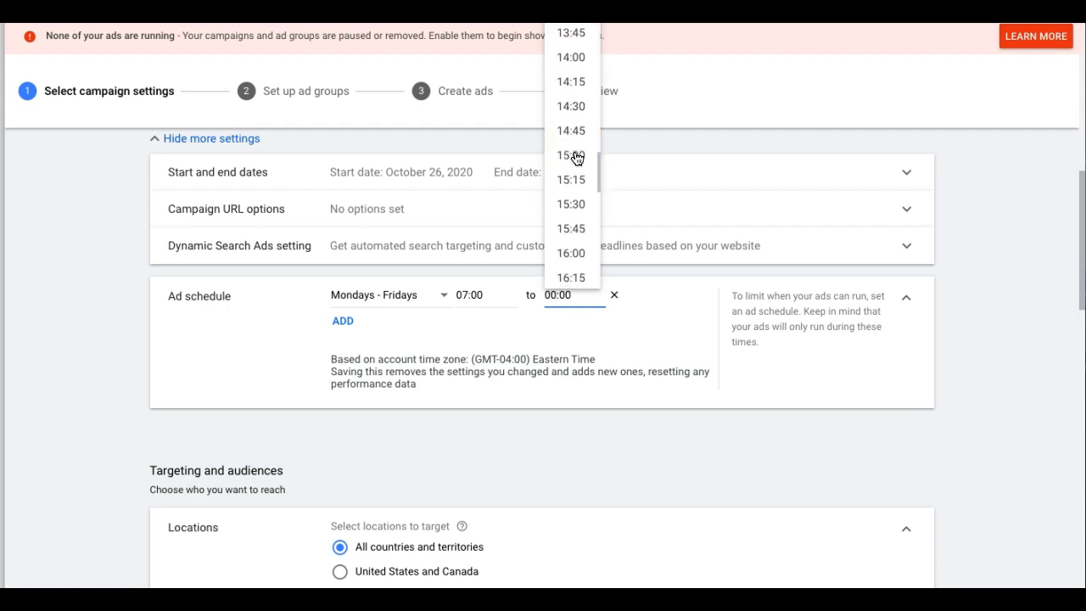
pyautogui.scroll(-3, 575, 157)
pyautogui.click(573, 145)
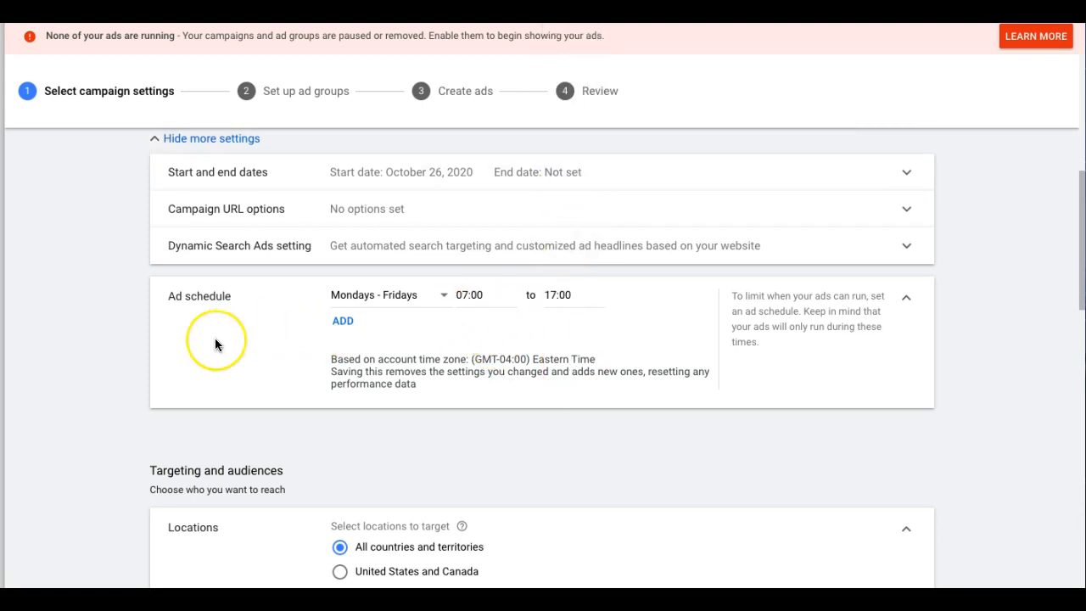
# - Choose to enter another location, search for "phil", and target the city of Philadelphia, Pennsylvania, United States
pyautogui.scroll(-2, 213, 344)
pyautogui.click(127, 337)
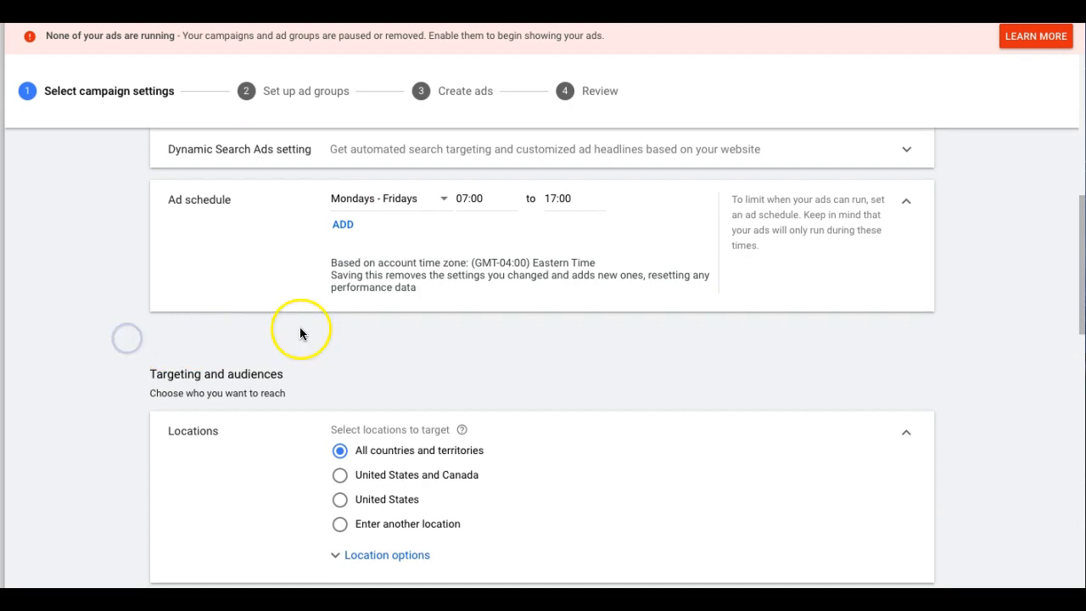
pyautogui.scroll(-2, 301, 332)
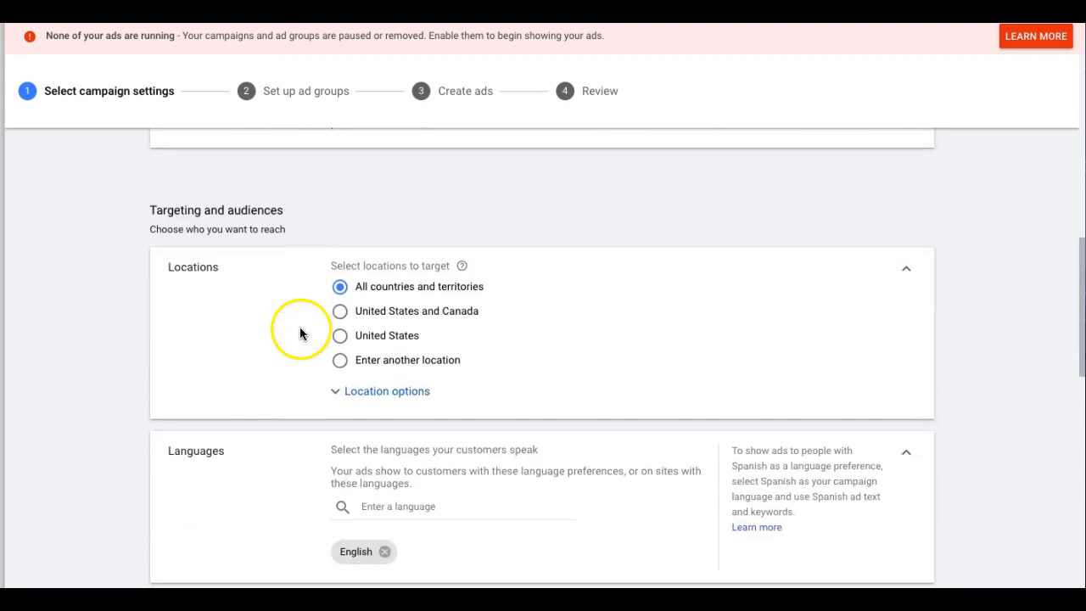
pyautogui.click(340, 361)
pyautogui.click(399, 396)
pyautogui.write('phil')
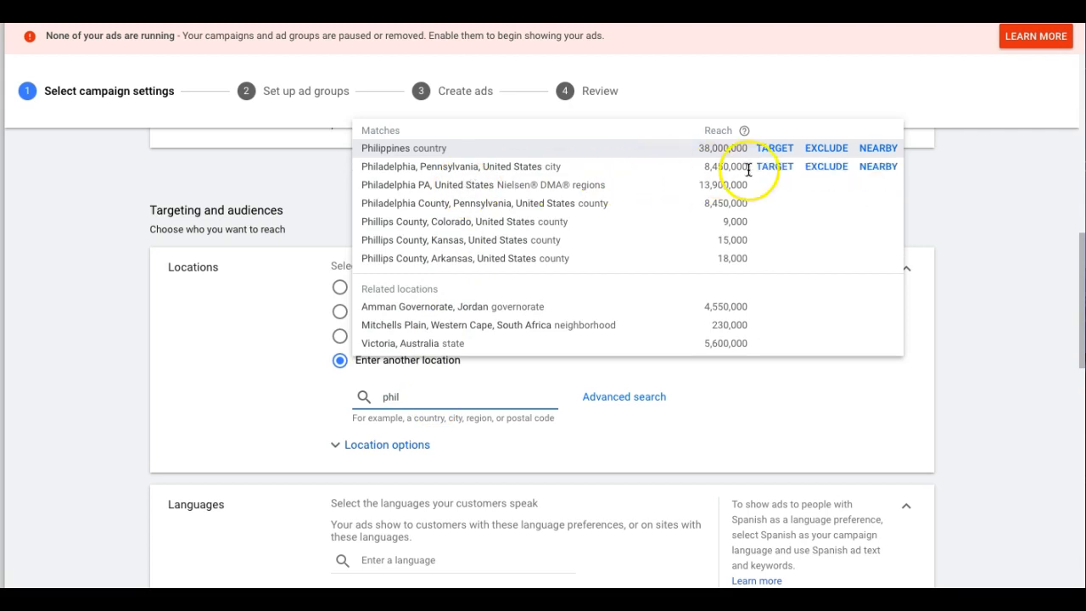
pyautogui.click(774, 167)
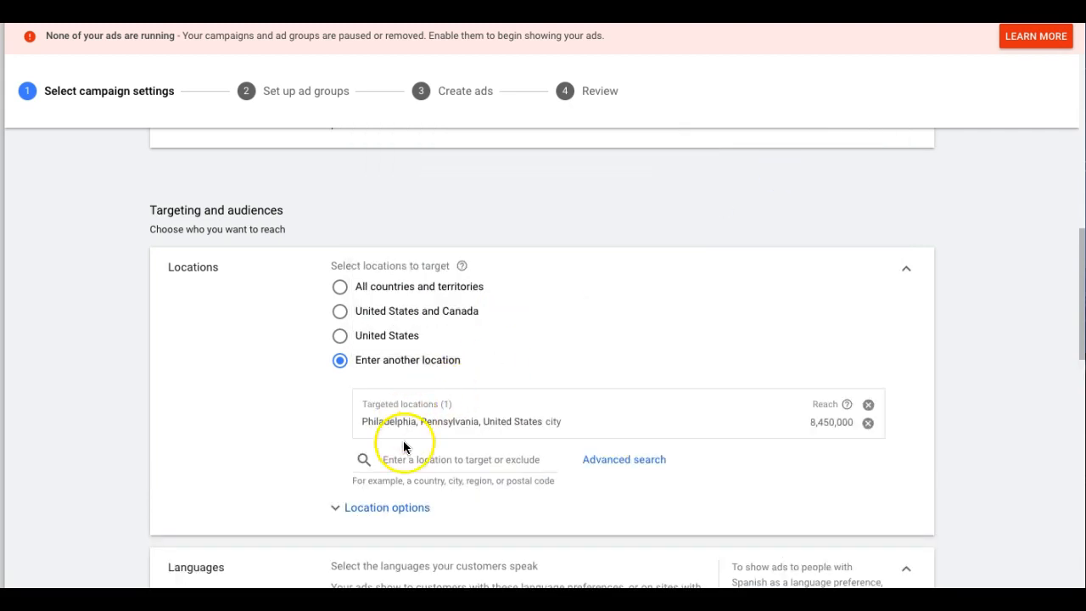
# - Set the location option to target people in or regularly in the targeted locations
pyautogui.click(388, 508)
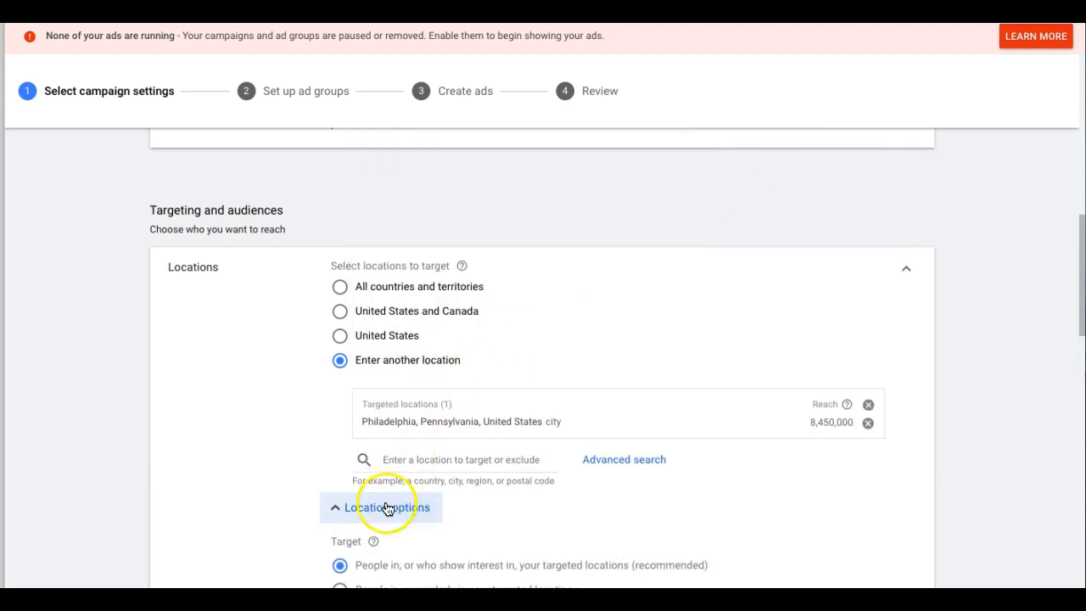
pyautogui.scroll(-3, 260, 414)
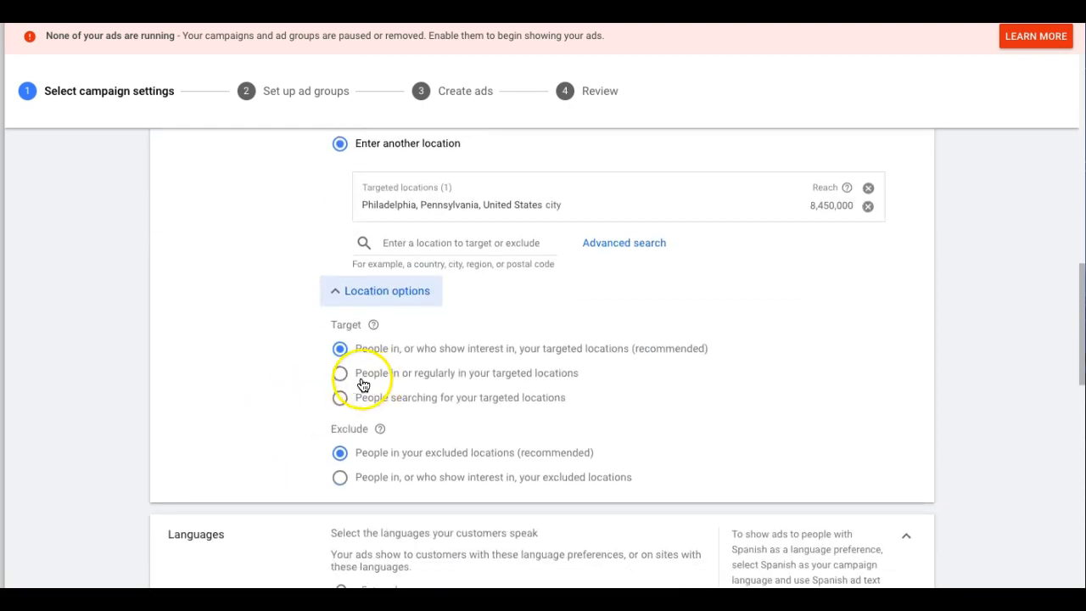
pyautogui.click(339, 375)
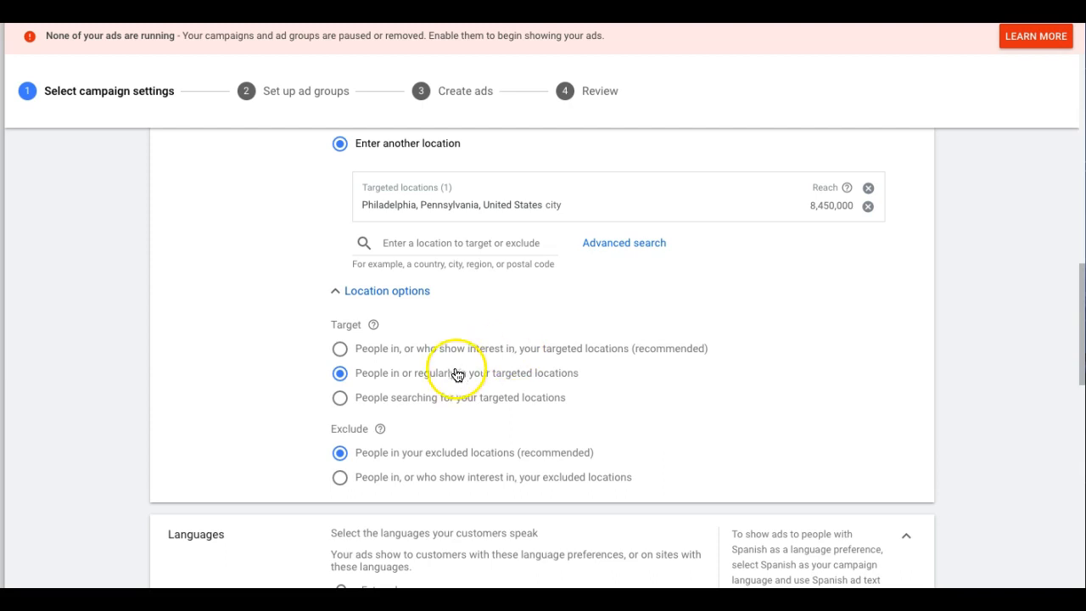
# - Set the campaign's average daily budget to $50.00
pyautogui.scroll(-1, 174, 384)
pyautogui.scroll(-1, 174, 385)
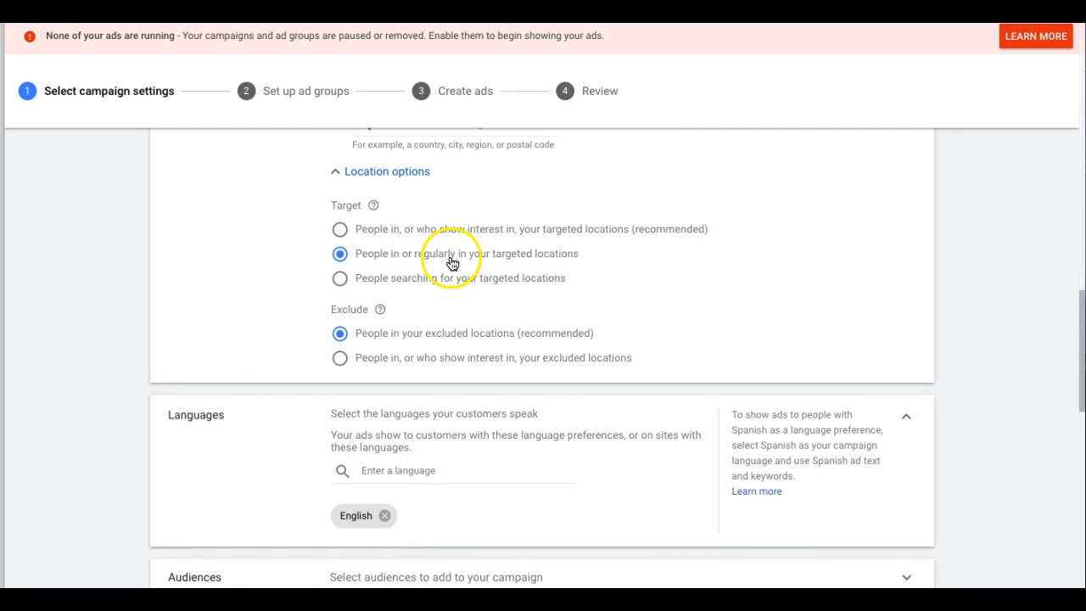
pyautogui.scroll(-3, 208, 293)
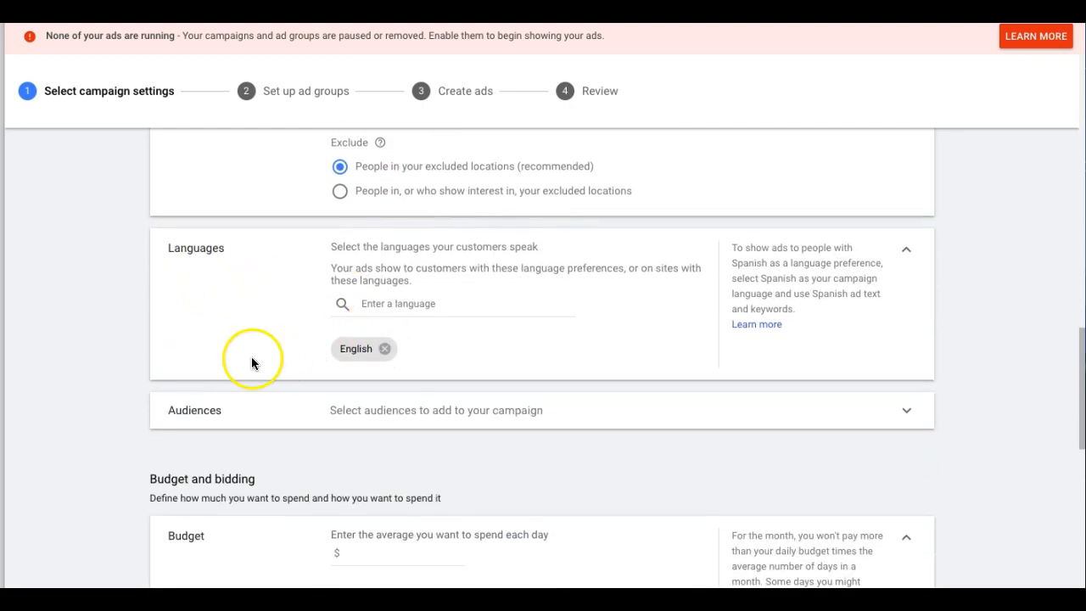
pyautogui.scroll(-3, 252, 363)
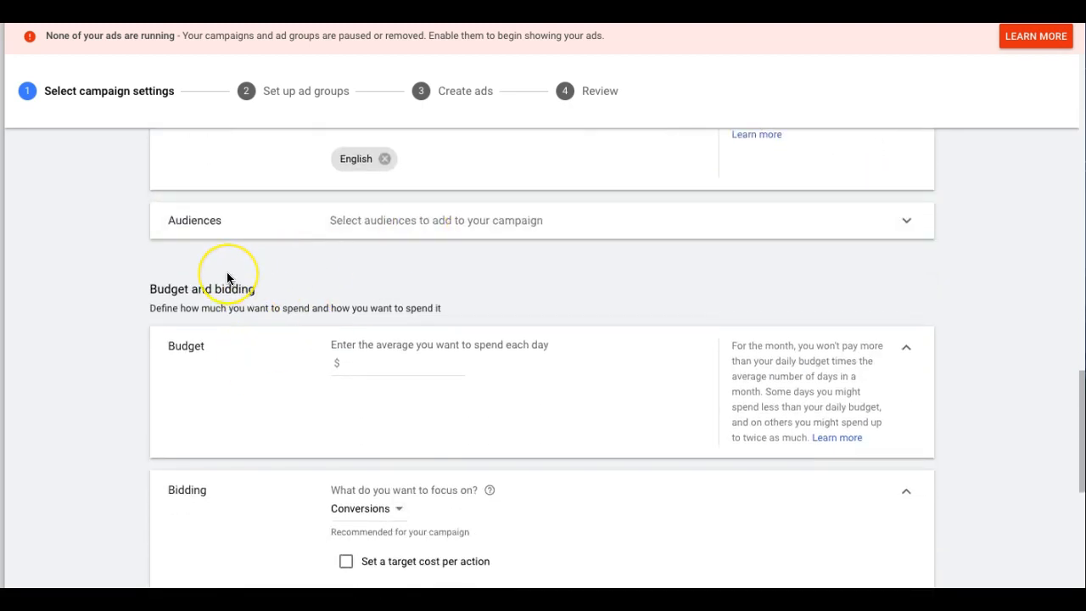
pyautogui.scroll(-2, 227, 271)
pyautogui.click(370, 221)
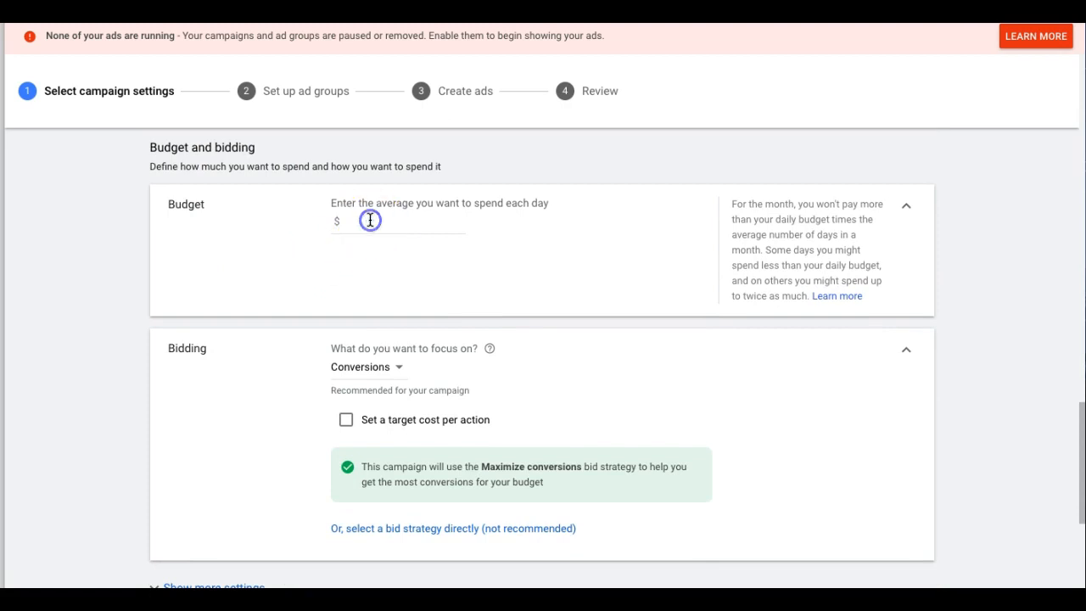
pyautogui.write('50.00')
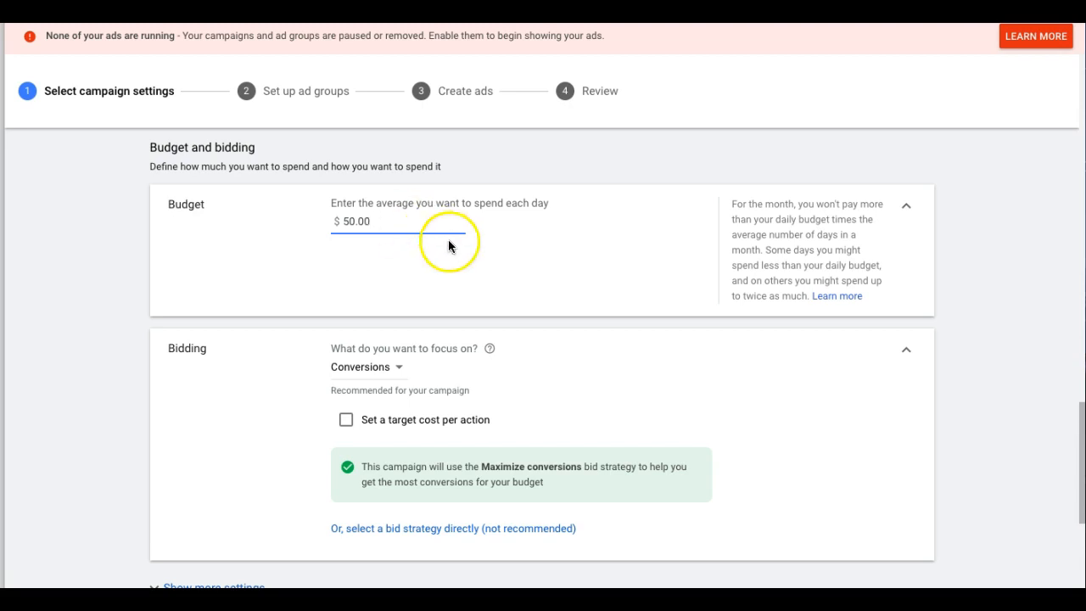
pyautogui.scroll(-2, 287, 277)
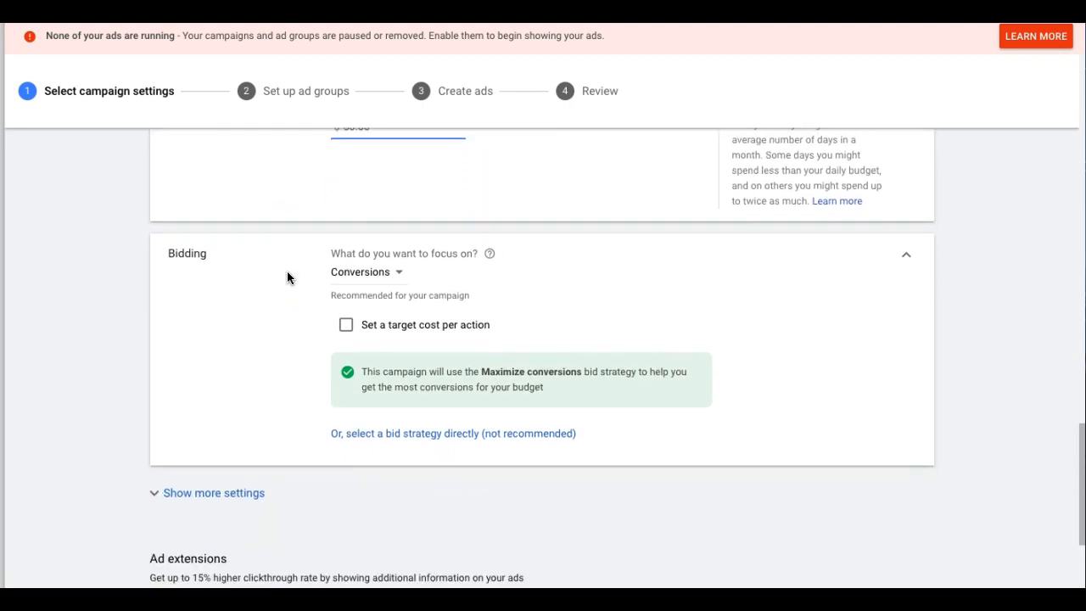
pyautogui.scroll(2, 370, 206)
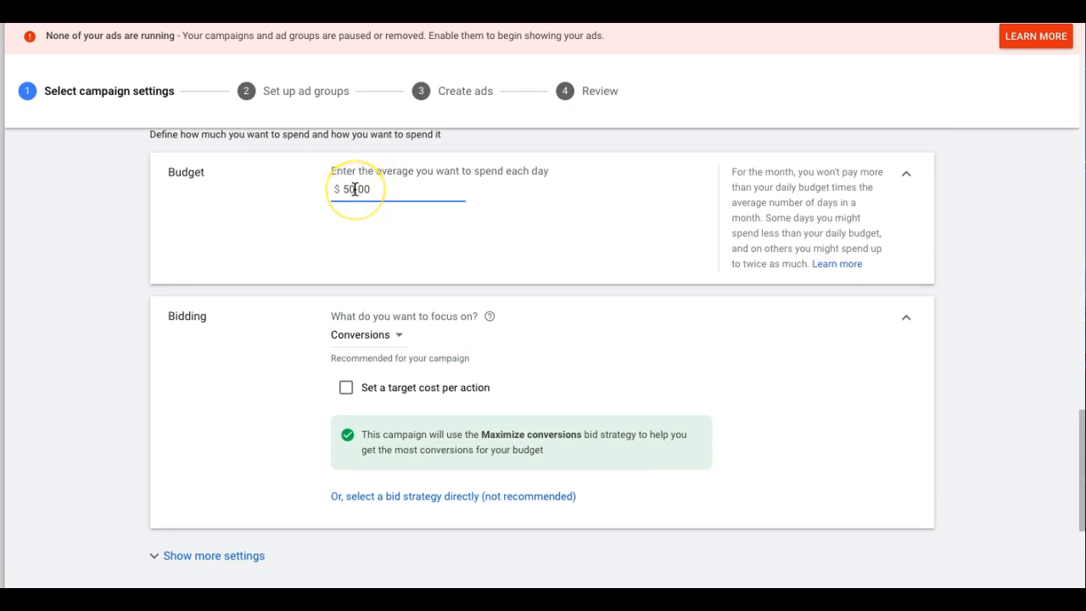
pyautogui.click(376, 189)
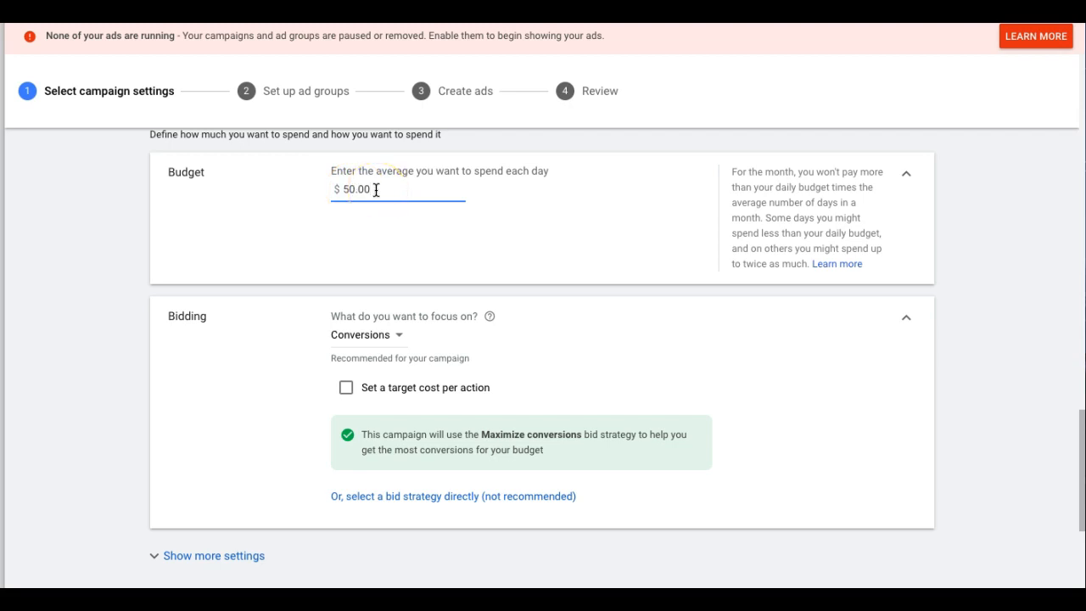
pyautogui.click(238, 250)
pyautogui.scroll(-1, 237, 250)
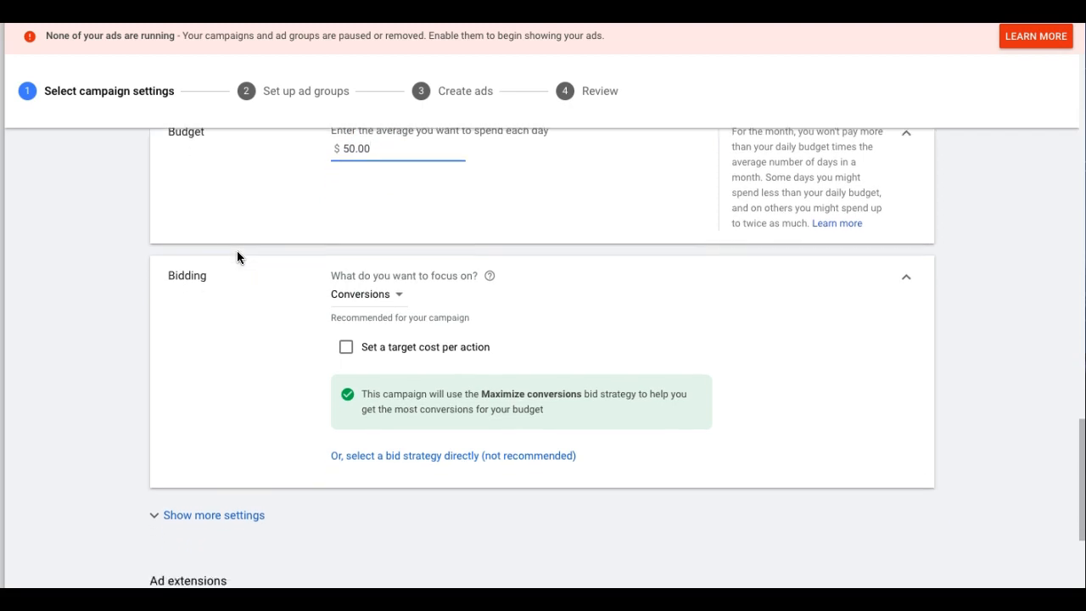
pyautogui.click(254, 231)
pyautogui.scroll(1, 255, 231)
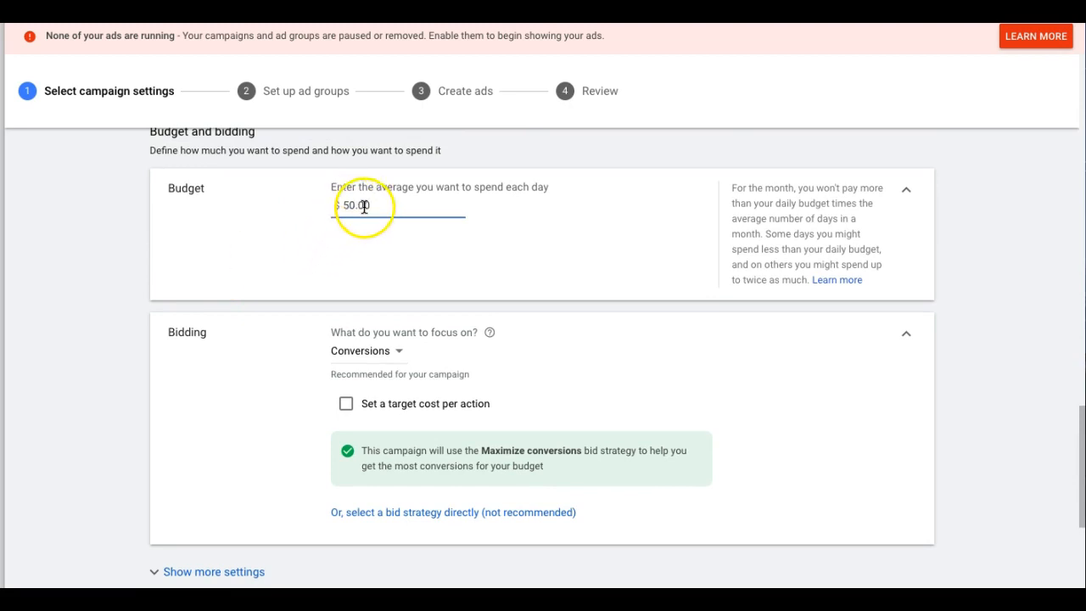
# - Set the campaign's bidding focus to Clicks with a maximum CPC bid limit of $34.21
pyautogui.scroll(-3, 278, 259)
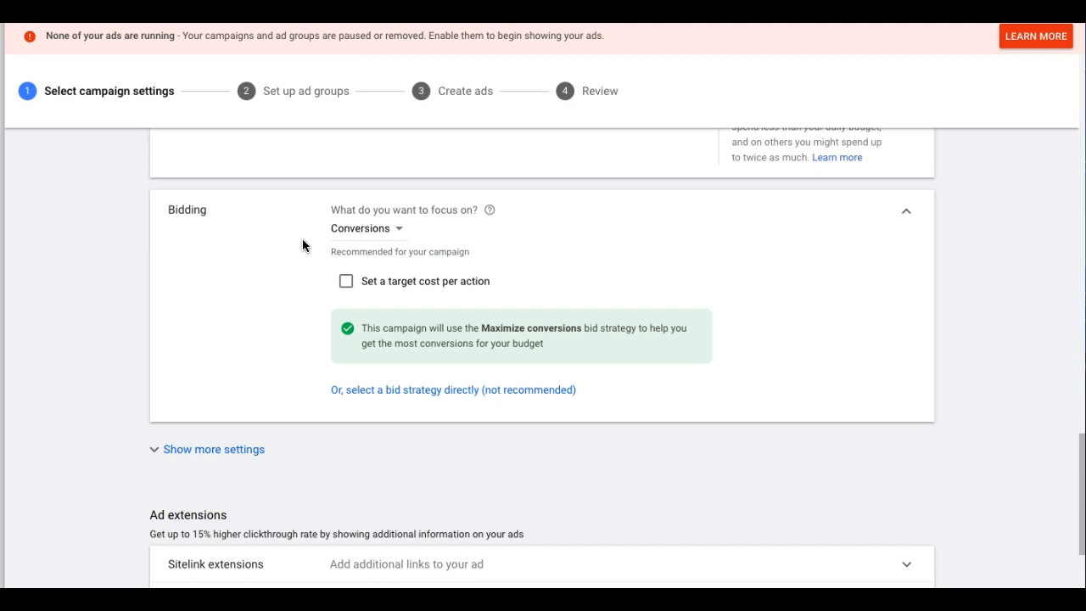
pyautogui.click(359, 236)
pyautogui.click(372, 358)
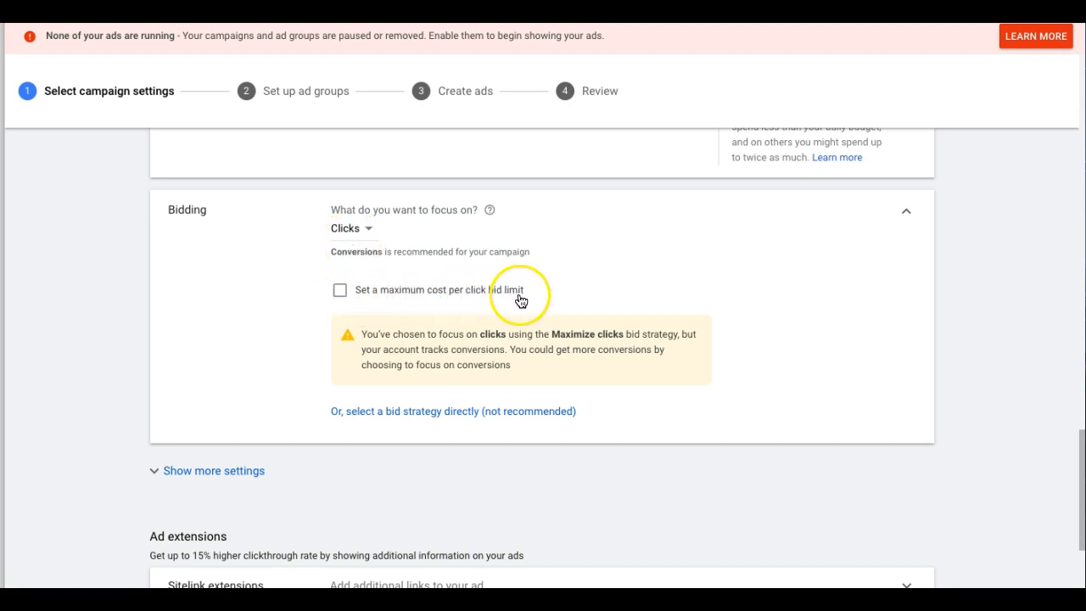
pyautogui.click(338, 293)
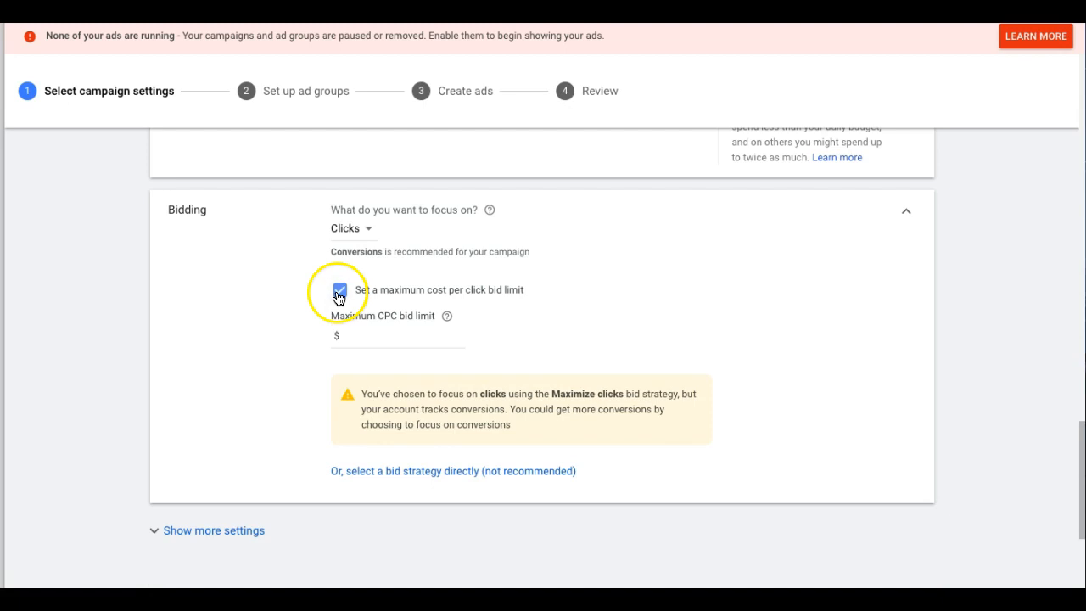
pyautogui.scroll(-1, 267, 291)
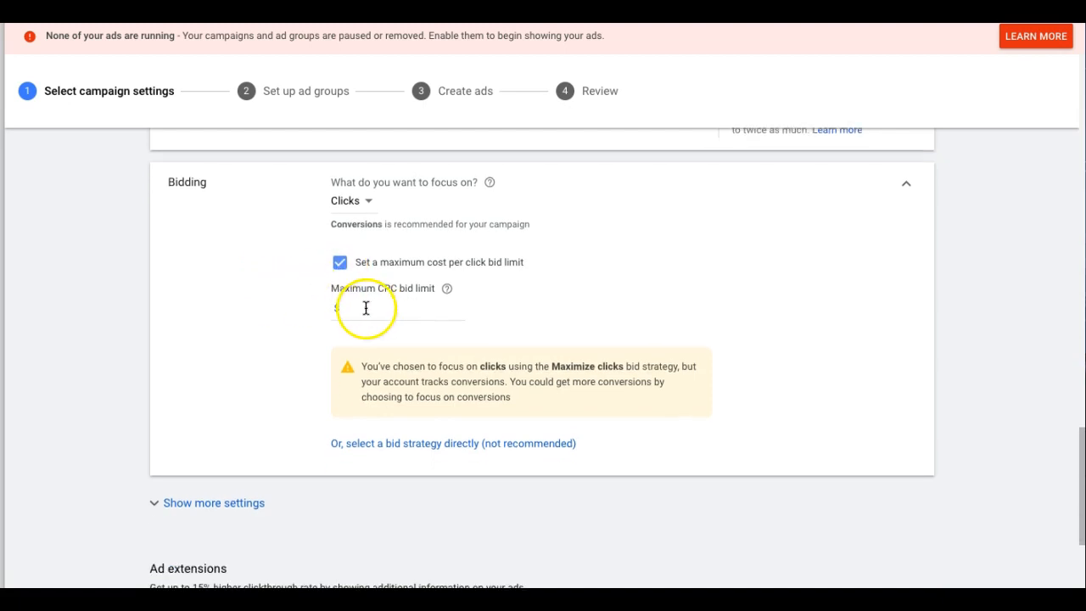
pyautogui.click(366, 308)
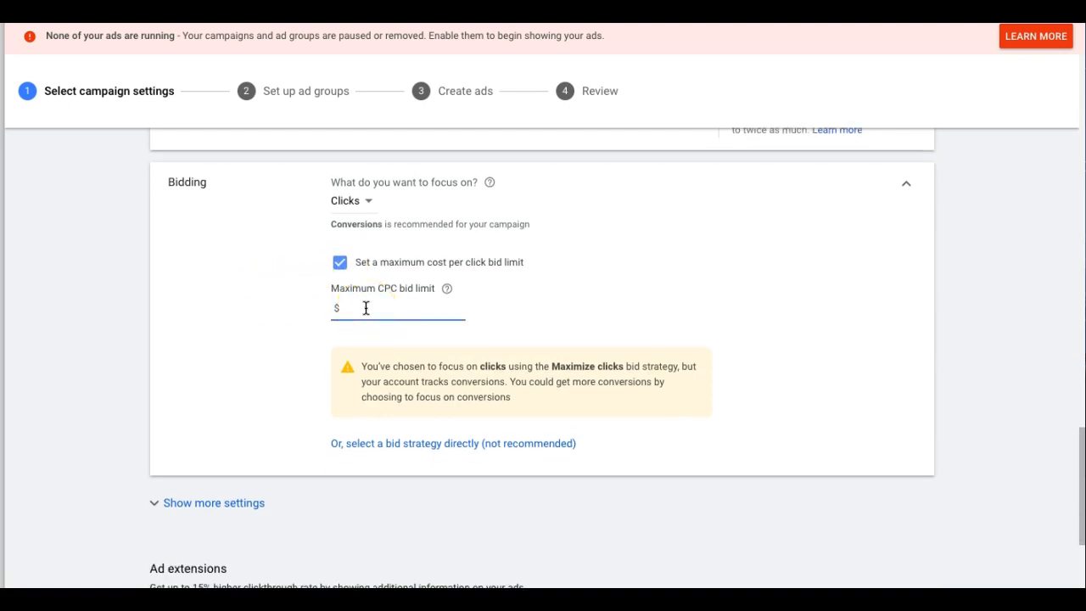
pyautogui.write('34.21')
pyautogui.scroll(-1, 175, 315)
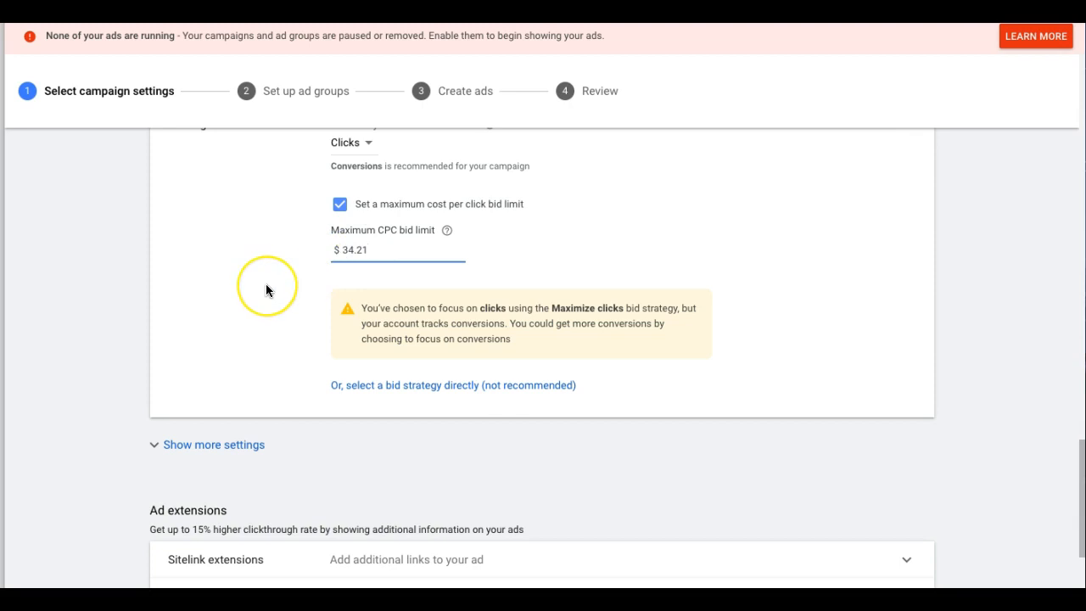
# - Expand the additional campaign settings, review conversions, ad rotation and ad extensions, and save the campaign settings
pyautogui.scroll(-1, 232, 305)
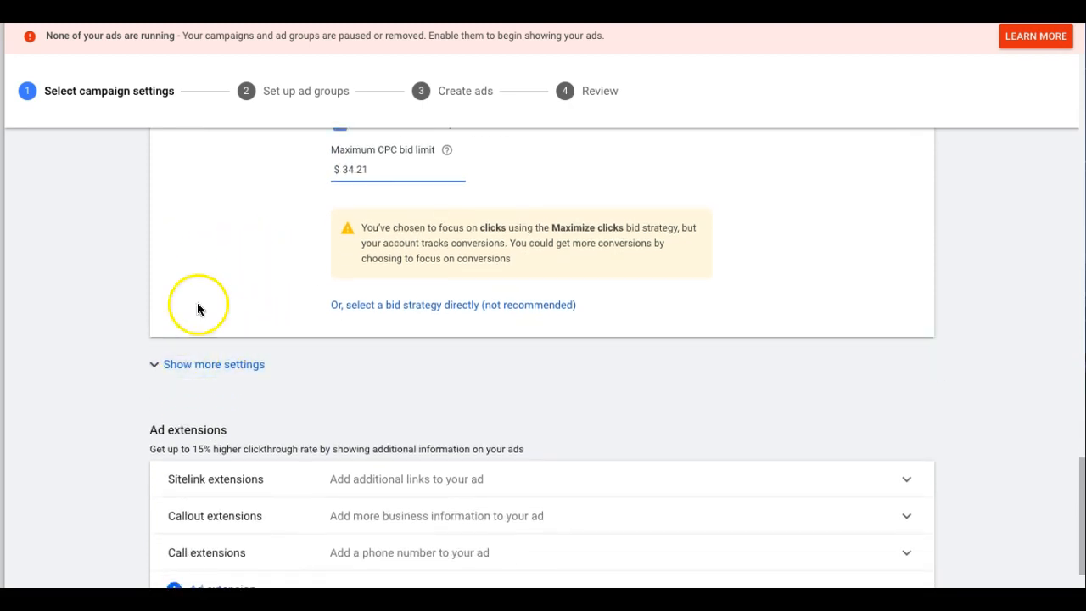
pyautogui.scroll(1, 242, 278)
pyautogui.scroll(1, 242, 281)
pyautogui.scroll(-3, 241, 282)
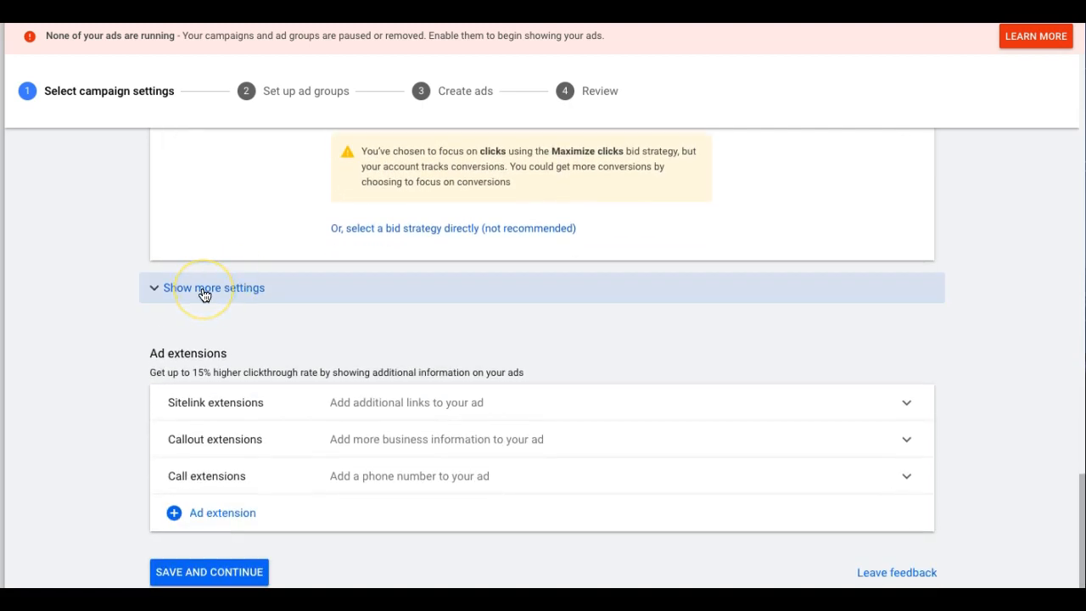
pyautogui.click(203, 292)
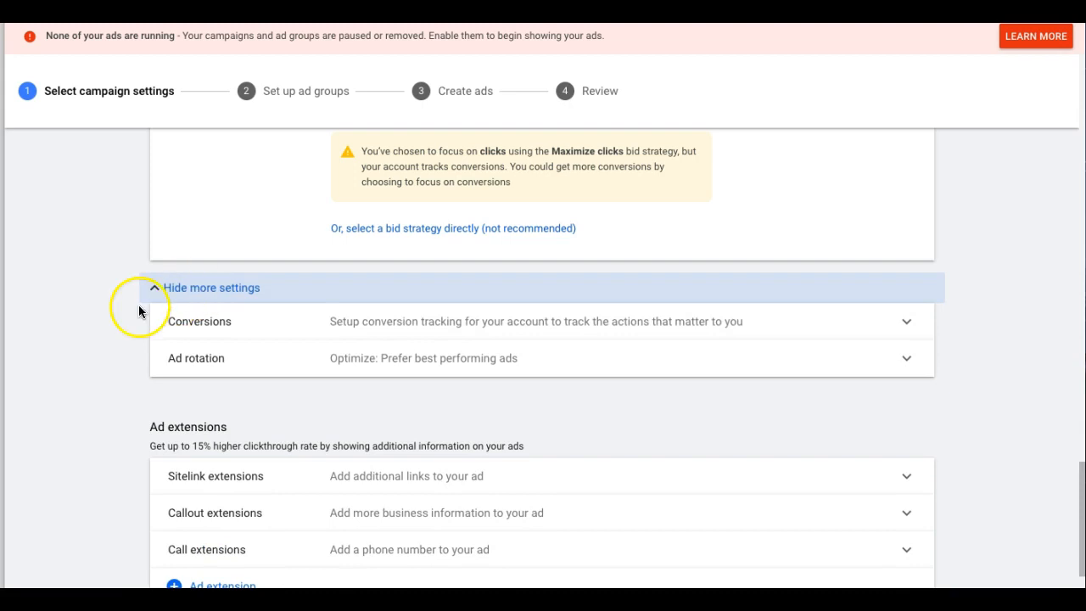
pyautogui.scroll(-1, 132, 315)
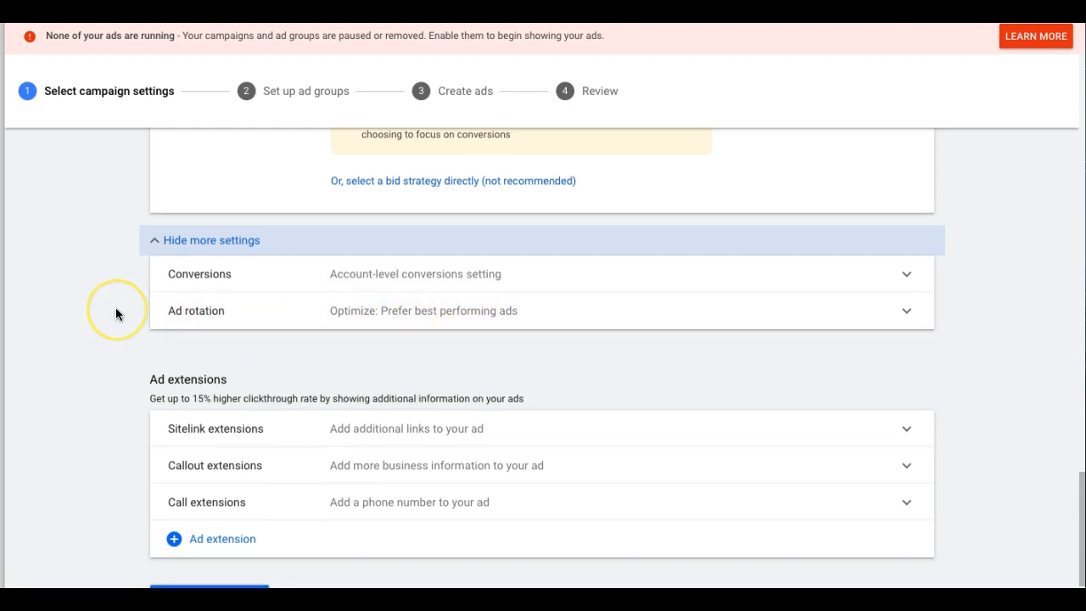
pyautogui.scroll(-1, 116, 313)
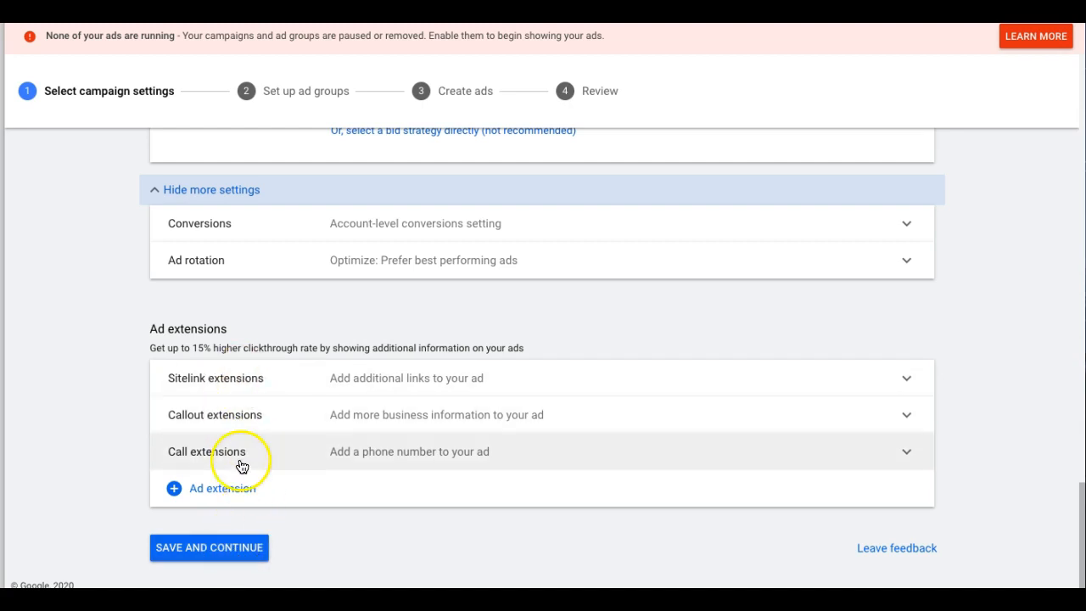
pyautogui.click(232, 547)
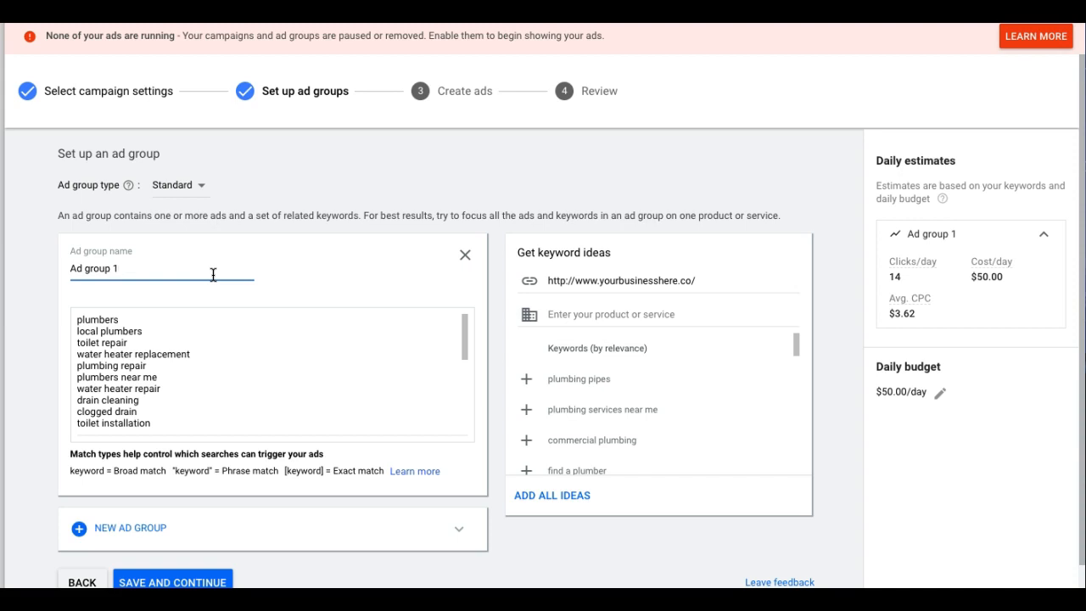
# - Name the ad group "plumbers" and delete the "toilet repair" and "water heater replacement" keywords
pyautogui.tripleClick(93, 269)
pyautogui.write('plumbers')
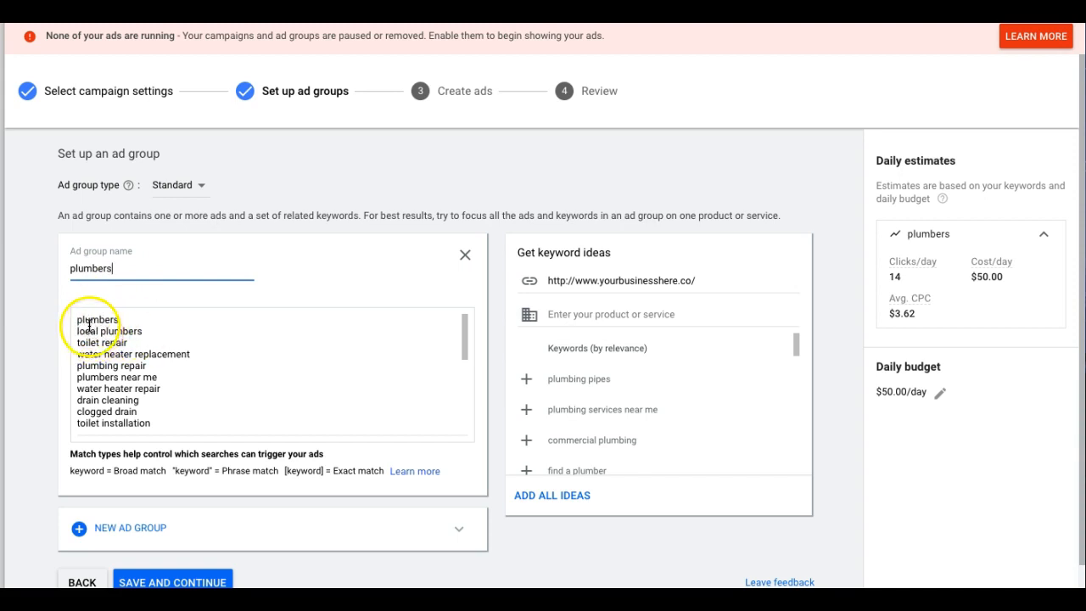
pyautogui.click(88, 341)
pyautogui.moveTo(92, 342); pyautogui.dragTo(203, 356)
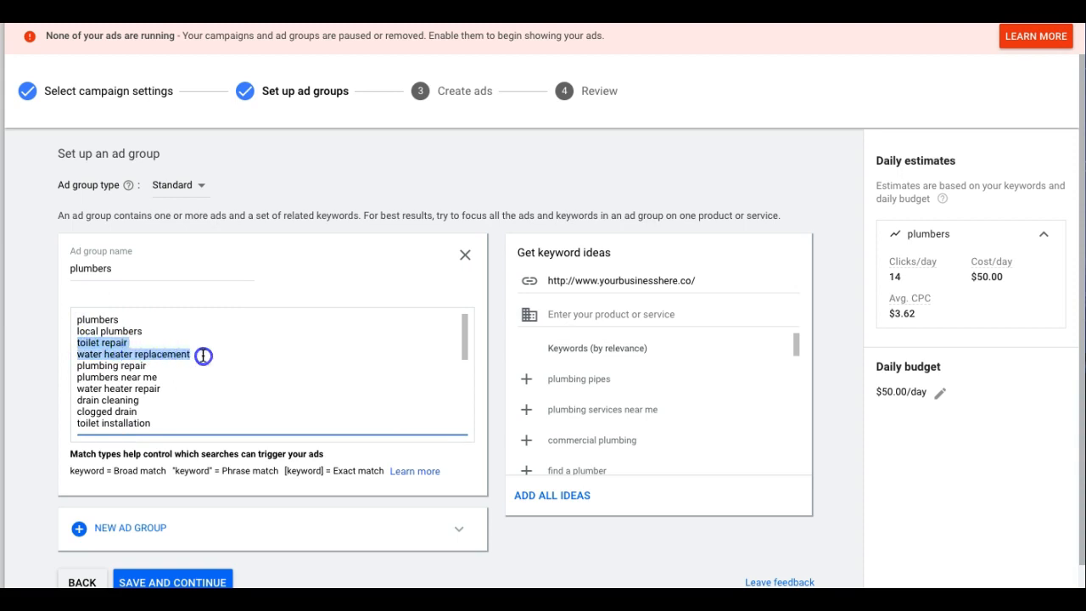
pyautogui.press('BackSpace')
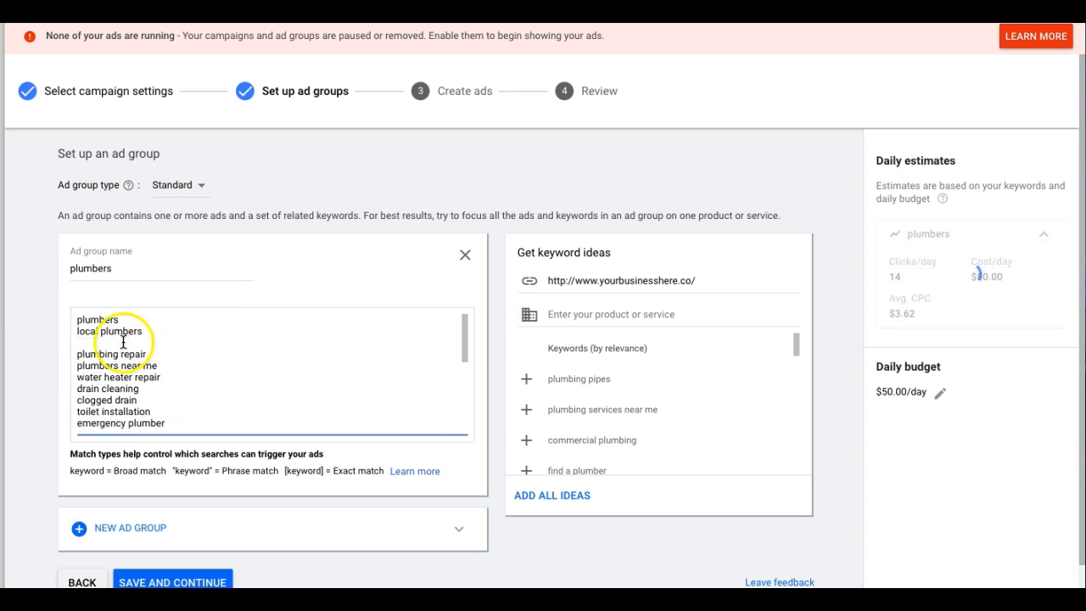
# - Delete every keyword below "plumbers near me" and the blank line above "plumbing repair"
pyautogui.click(79, 377)
pyautogui.moveTo(79, 377); pyautogui.dragTo(185, 429)
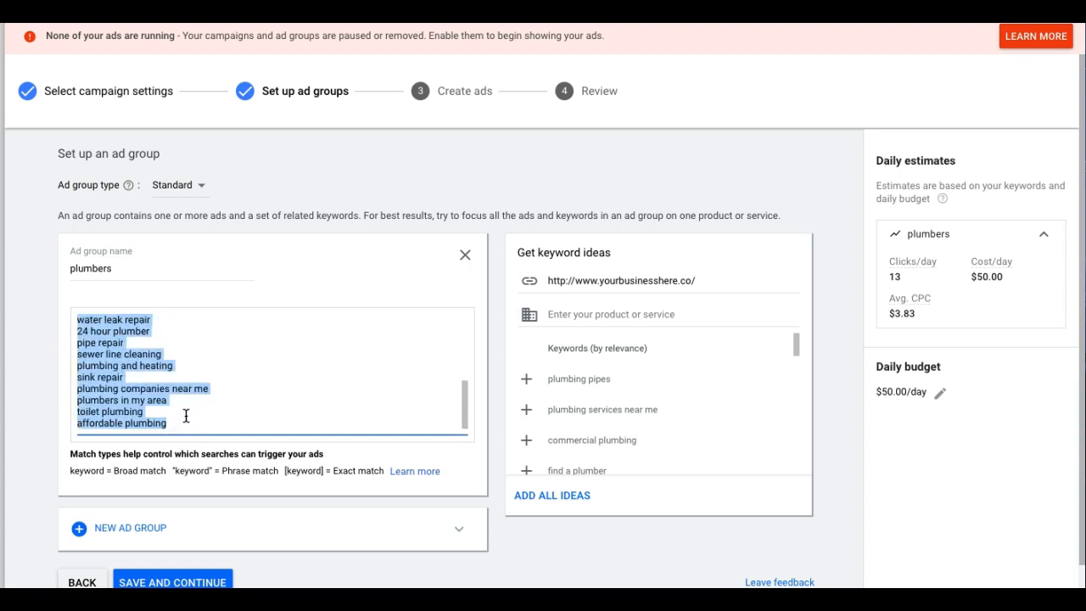
pyautogui.press('BackSpace')
pyautogui.click(97, 341)
pyautogui.press('BackSpace')
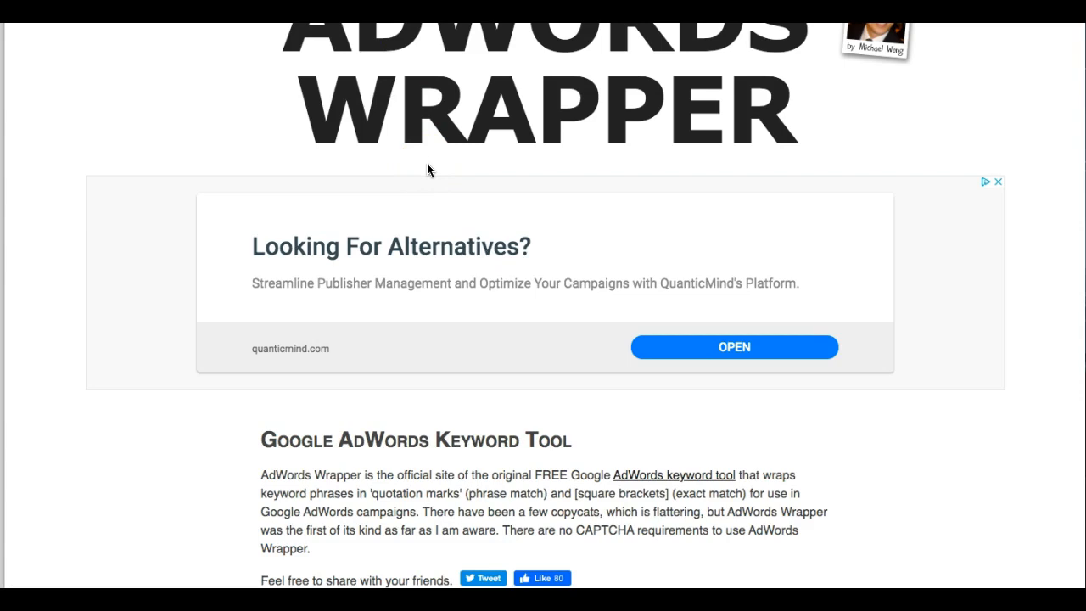
# - Switch to the AdWords Wrapper site and look through its match type examples down to the keyword entry box
pyautogui.scroll(-5, 427, 170)
pyautogui.scroll(-20, 427, 165)
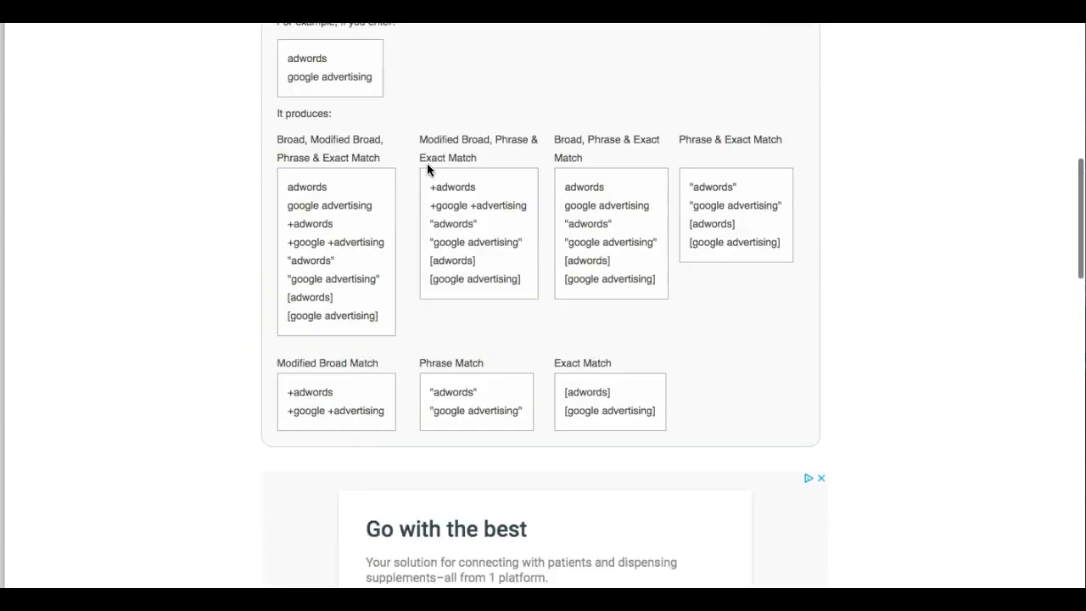
pyautogui.scroll(-15, 426, 169)
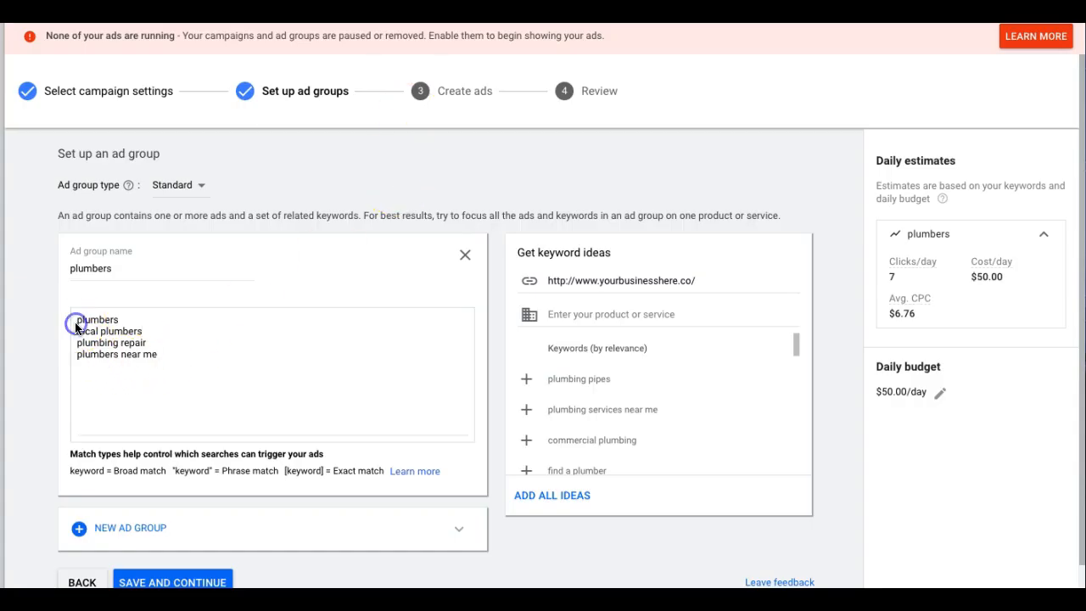
# - Switch back to Google Ads and delete the "plumbing repair" keyword from the ad group
pyautogui.moveTo(75, 323); pyautogui.dragTo(161, 363)
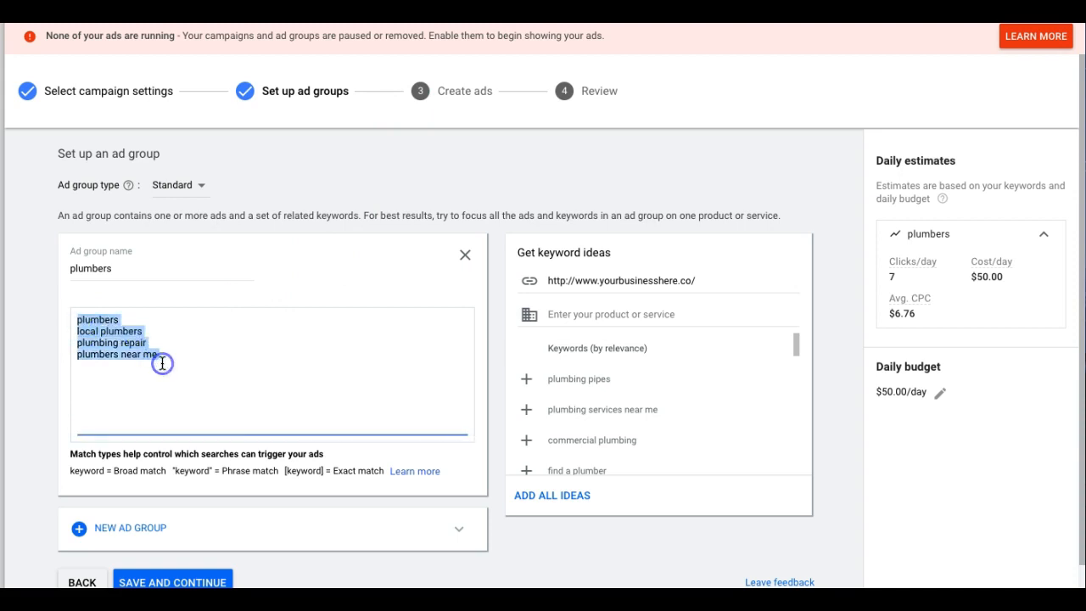
pyautogui.click(212, 356)
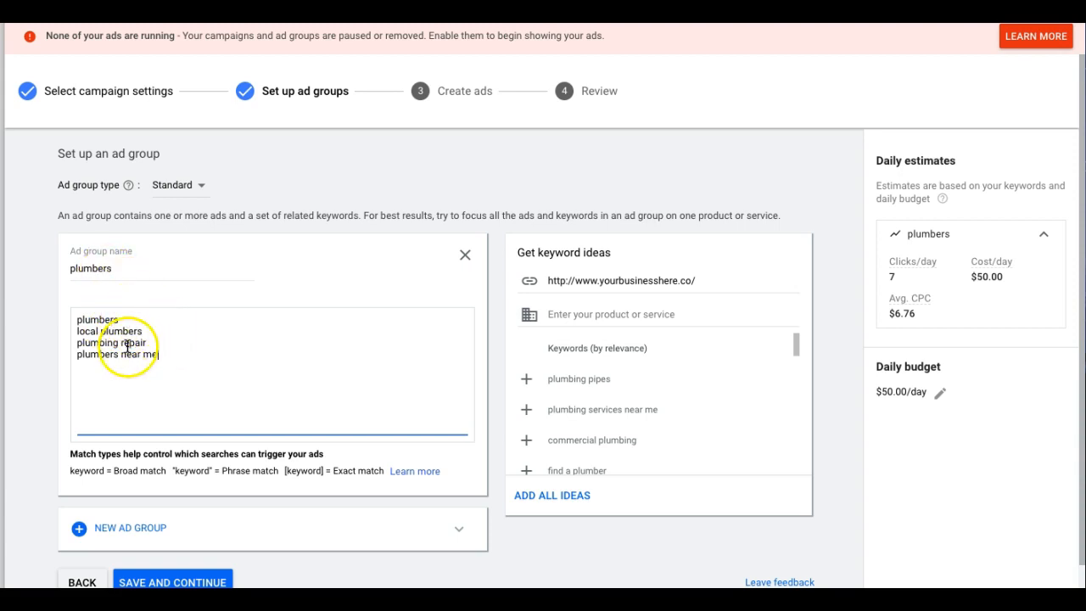
pyautogui.tripleClick(92, 343)
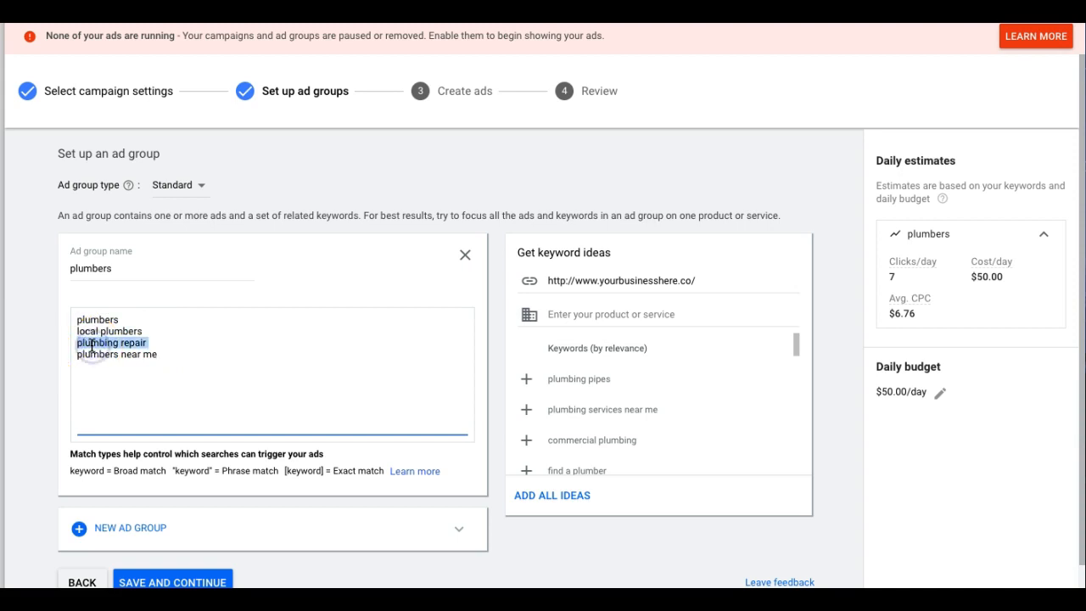
pyautogui.press('BackSpace')
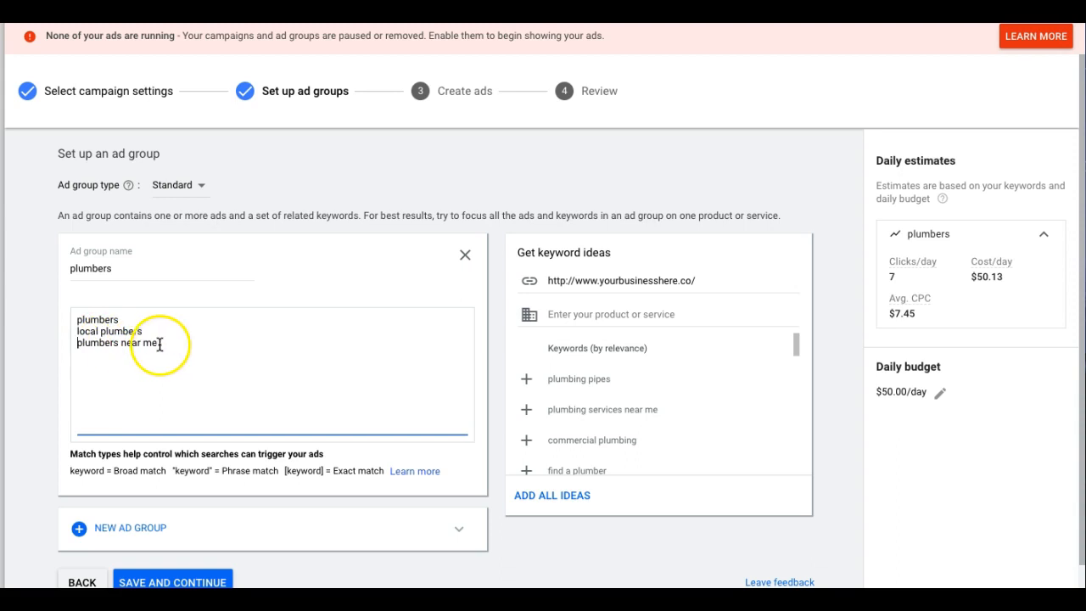
# - Copy the keywords plumbers, local plumbers and plumbers near me into AdWords Wrapper and wrap them
pyautogui.moveTo(77, 322); pyautogui.dragTo(172, 348)
pyautogui.hotkey('ctrl', 'c')
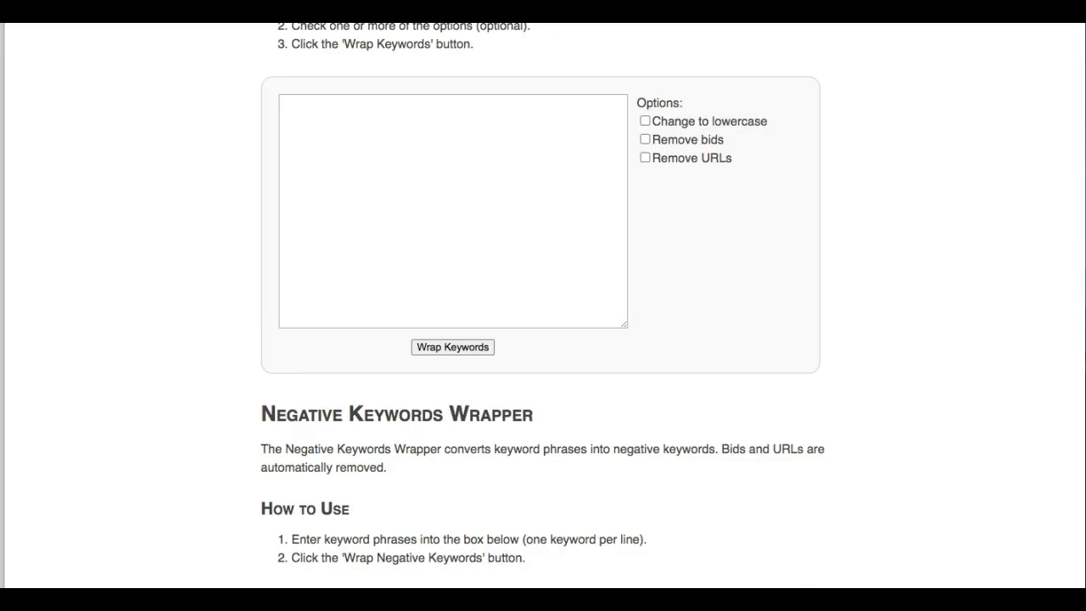
pyautogui.click(388, 111)
pyautogui.hotkey('ctrl', 'v')
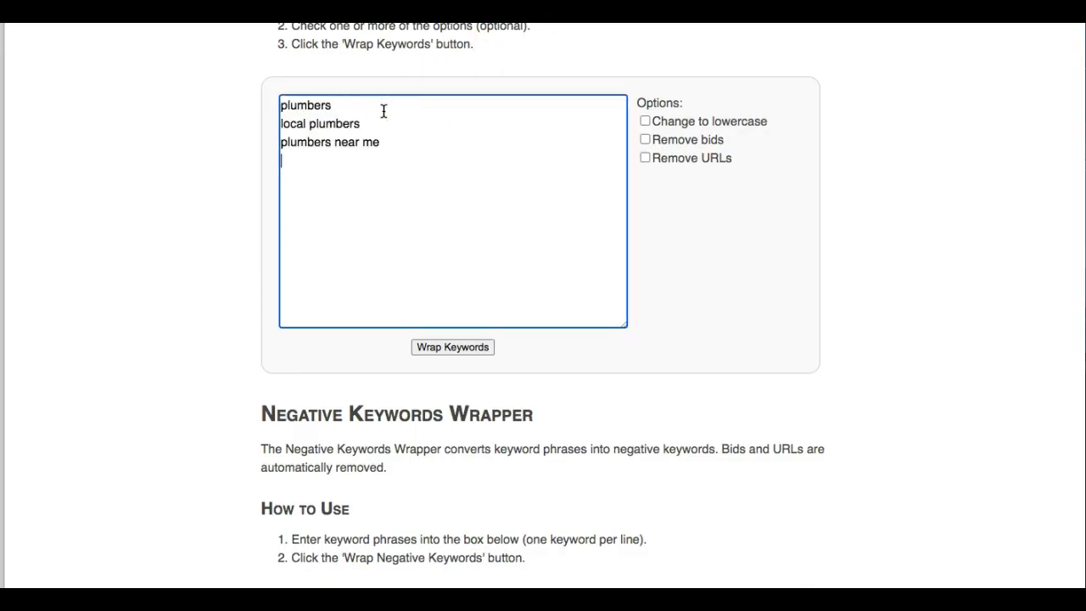
pyautogui.click(451, 349)
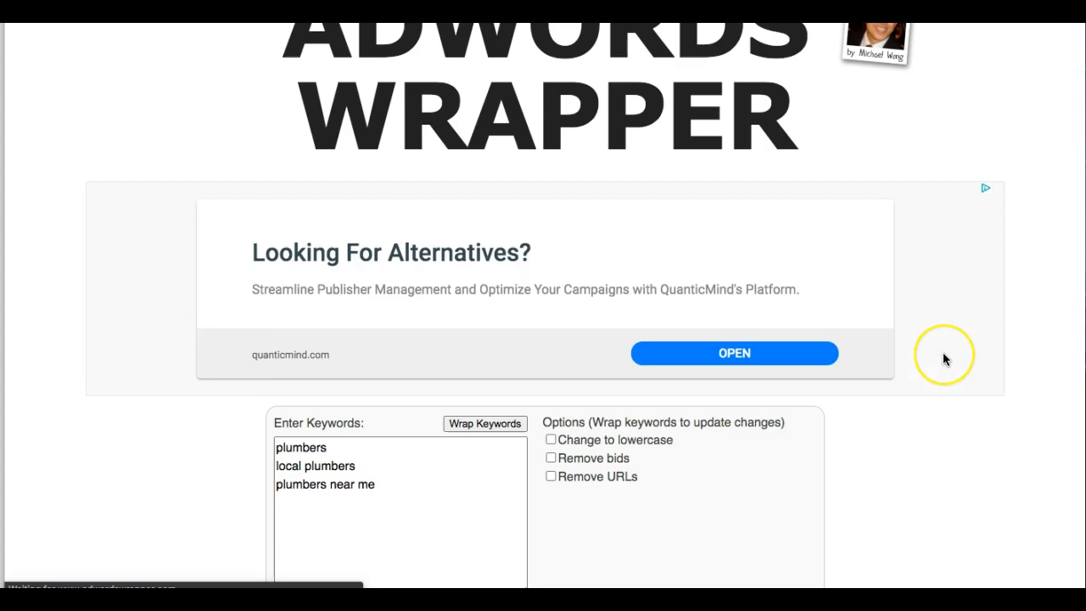
# - Replace the ad group's keywords in Google Ads with the wrapped phrase and exact match list and save the ad group
pyautogui.scroll(-10, 942, 357)
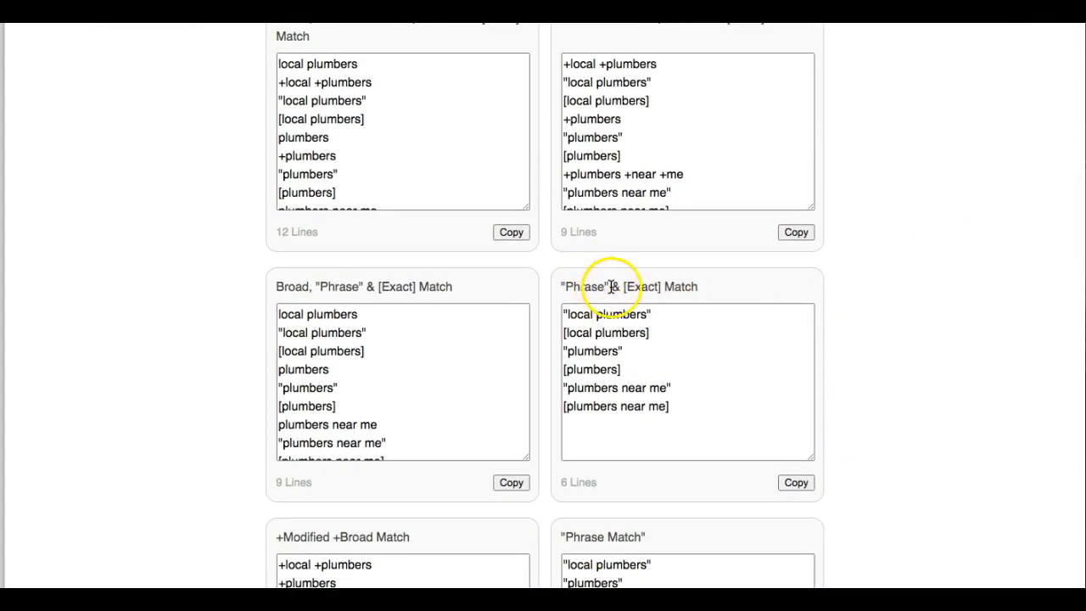
pyautogui.click(796, 482)
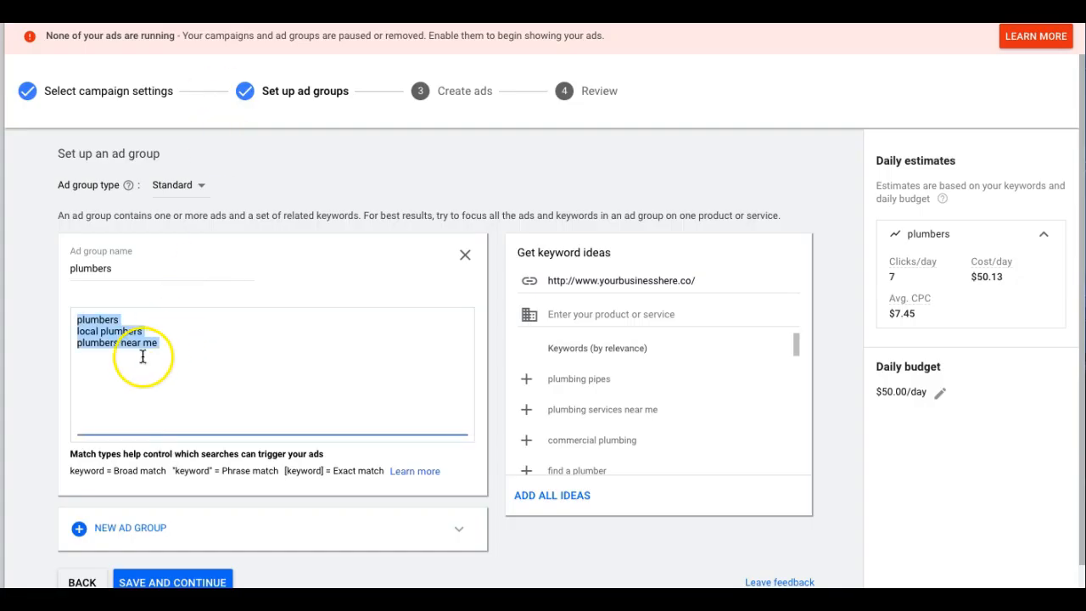
pyautogui.hotkey('ctrl', 'v')
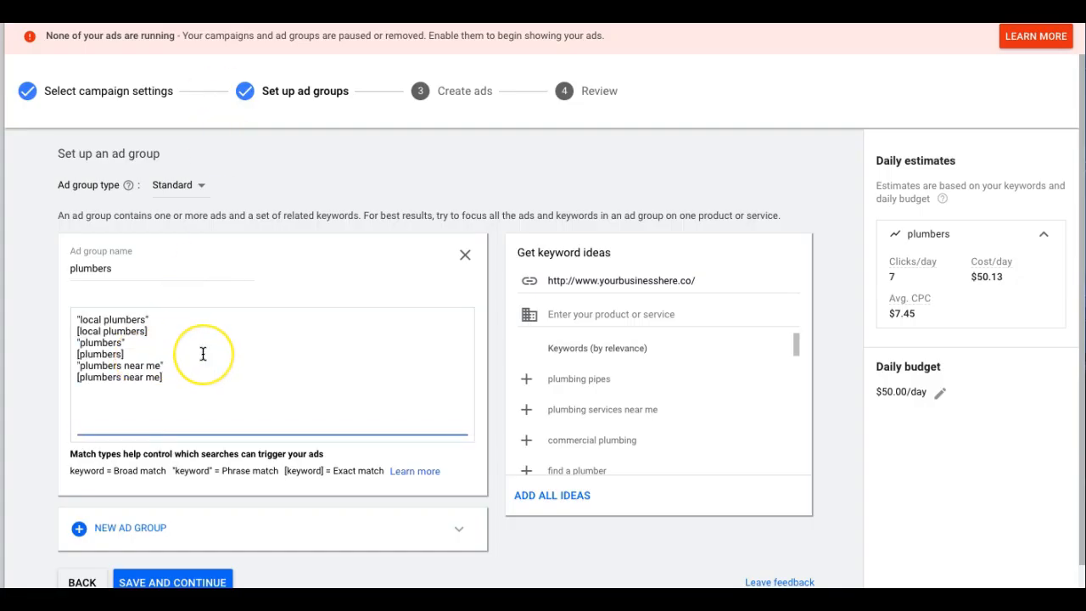
pyautogui.scroll(-1, 202, 354)
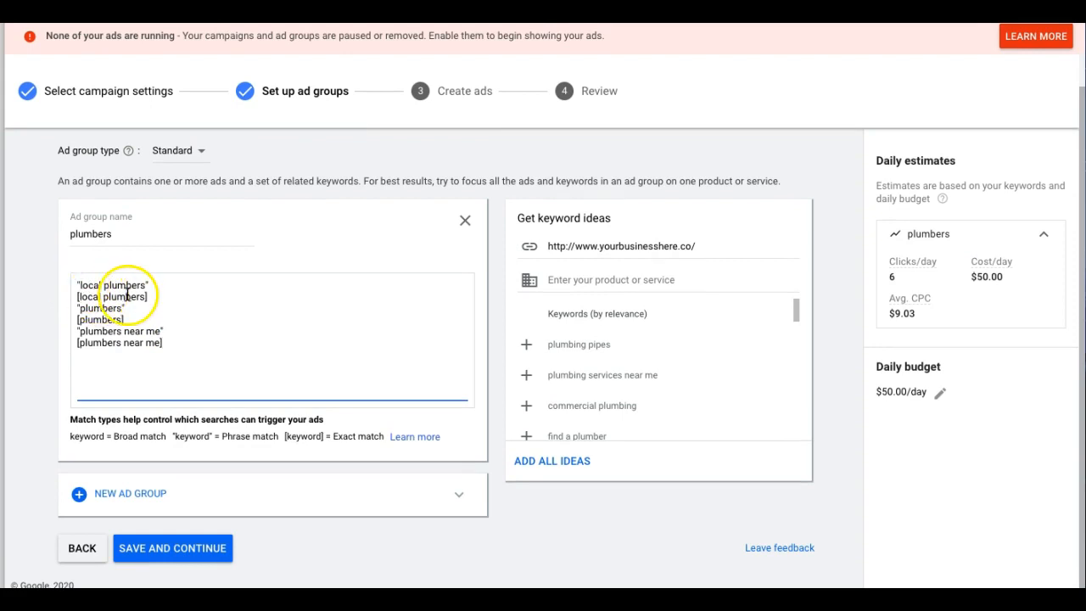
pyautogui.click(176, 555)
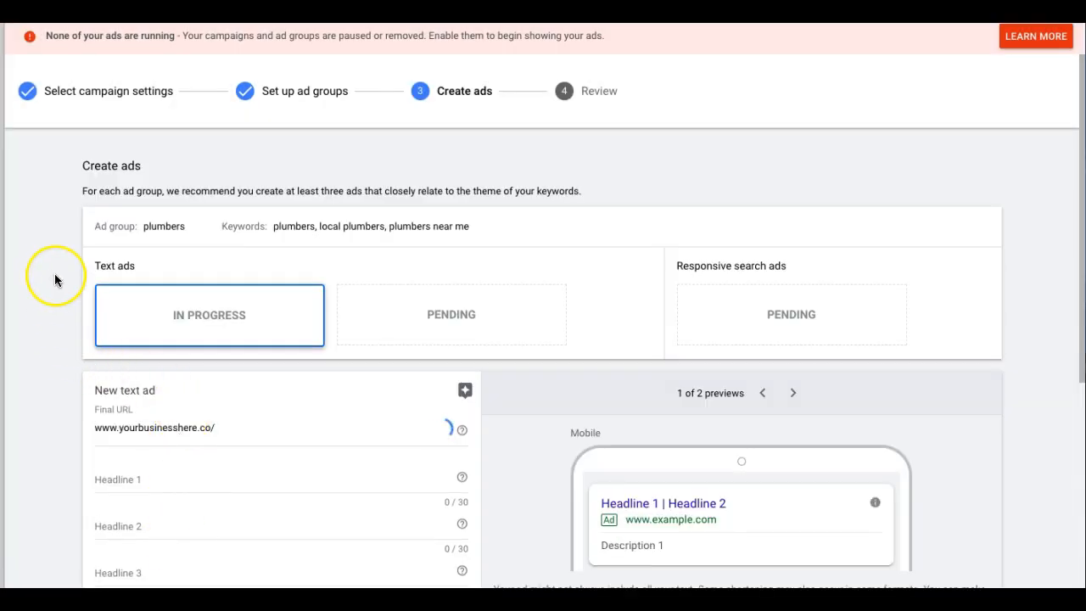
# - Set the first display path of the new text ad to "Plumbers"
pyautogui.scroll(-3, 54, 273)
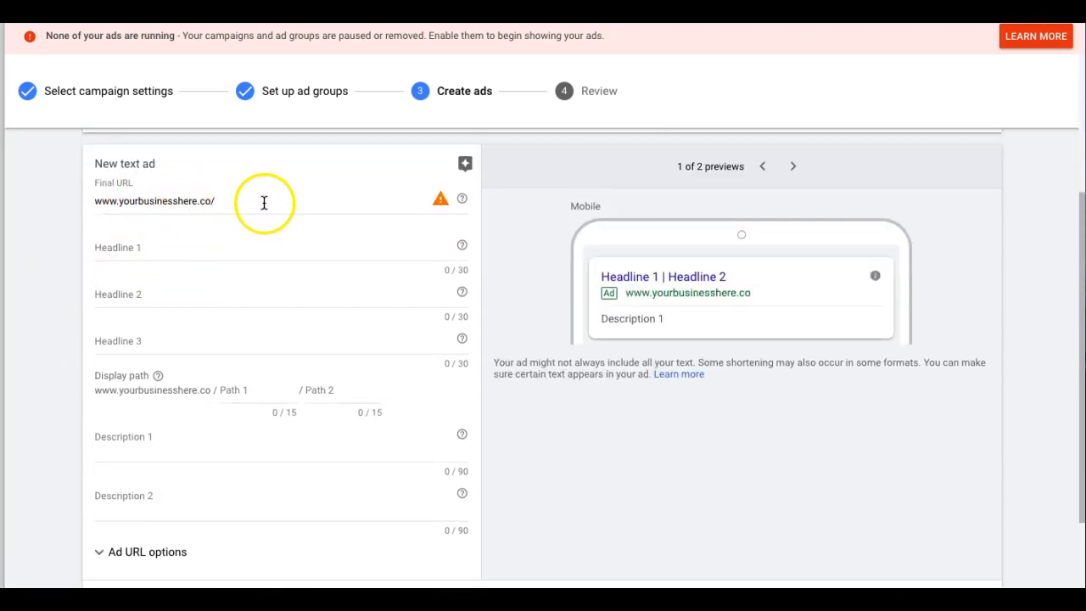
pyautogui.scroll(-1, 150, 293)
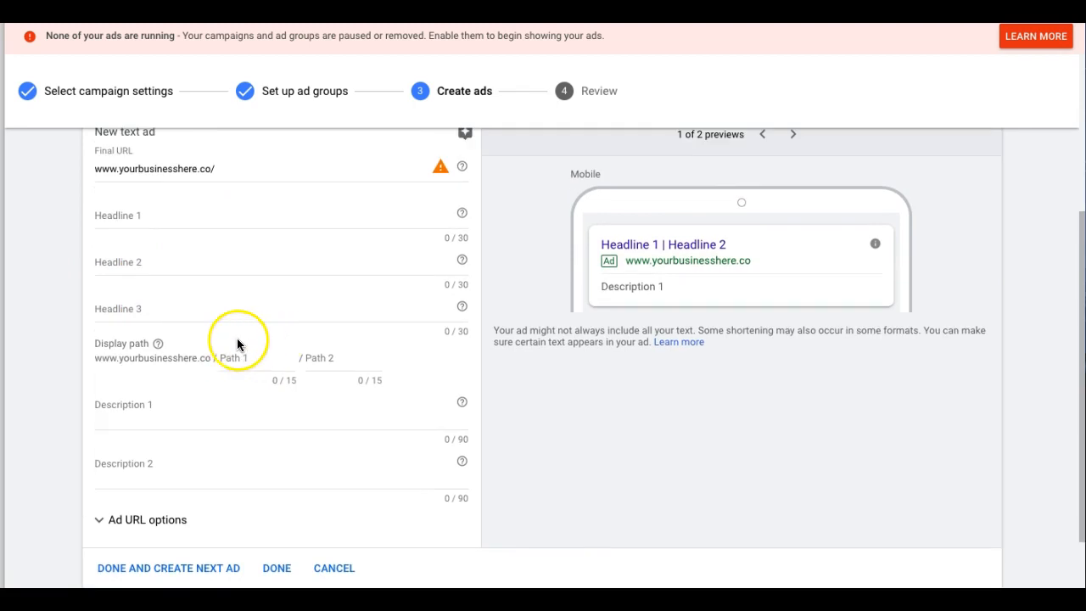
pyautogui.click(251, 356)
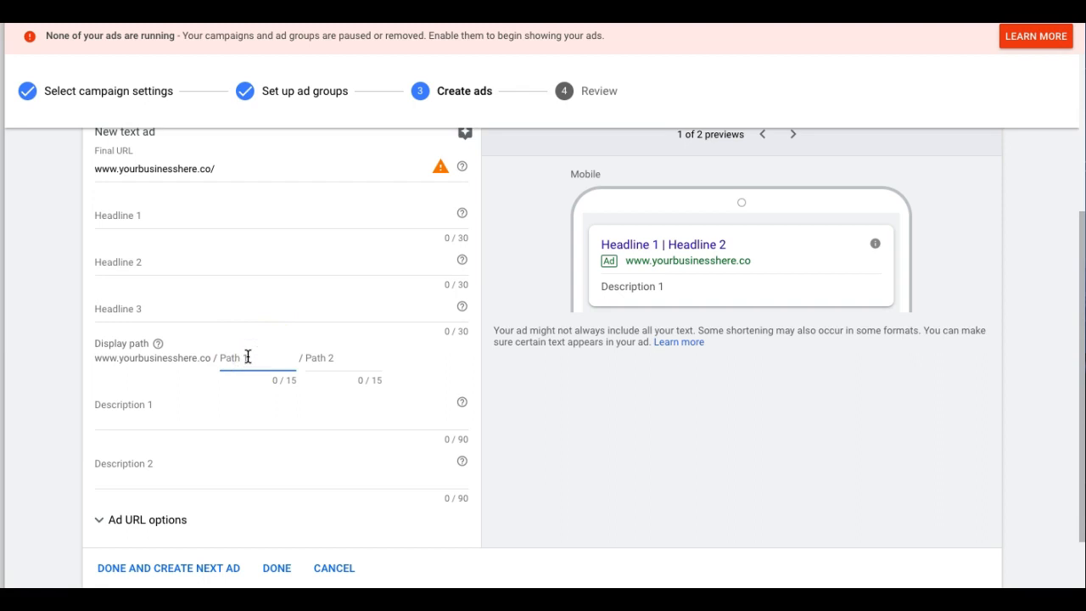
pyautogui.write('Plumbers')
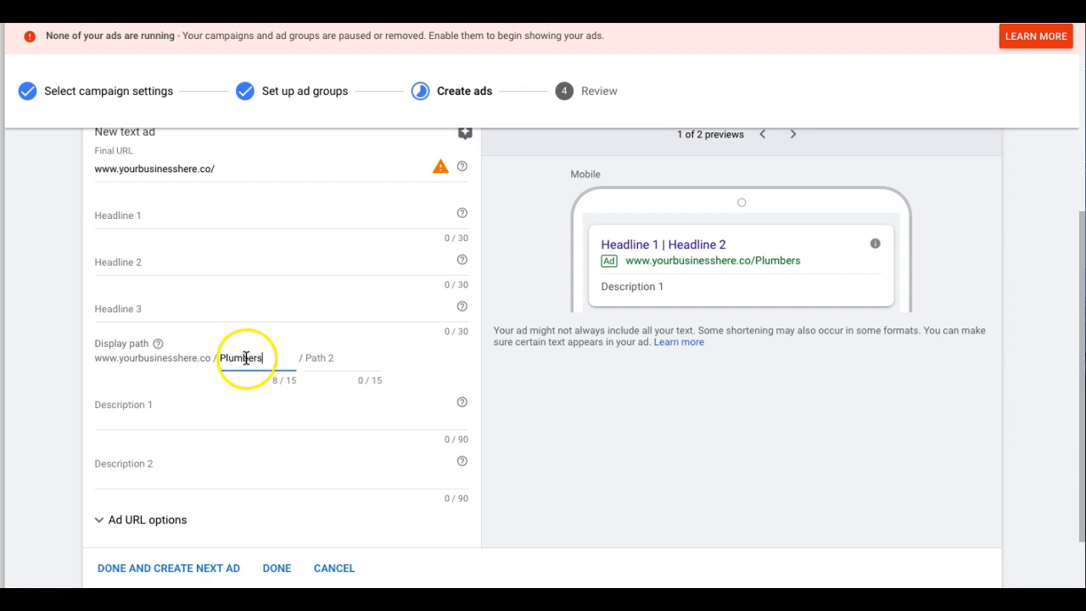
pyautogui.click(323, 362)
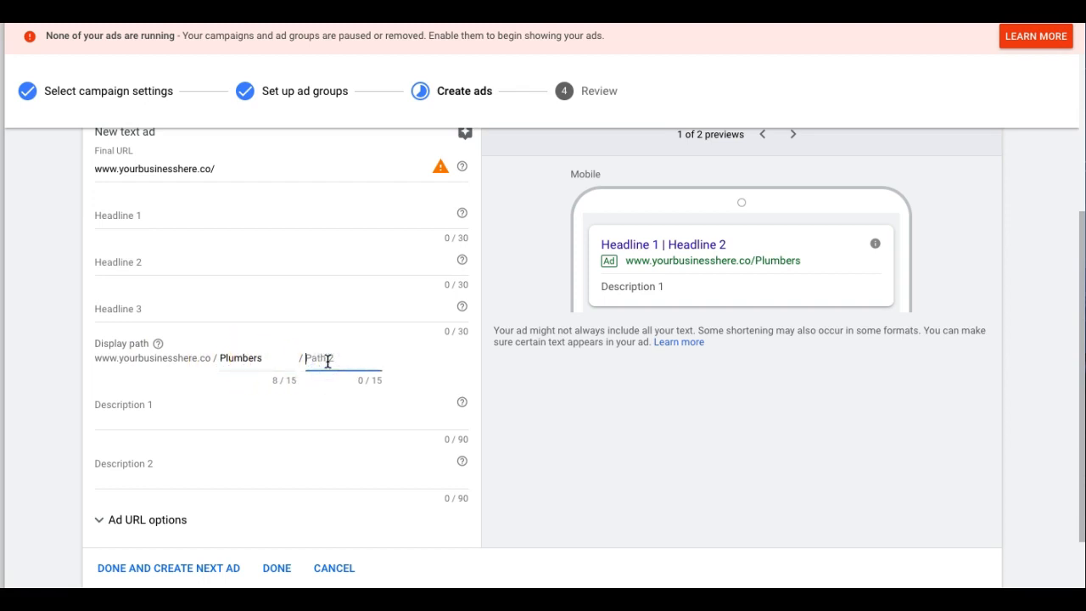
pyautogui.click(170, 411)
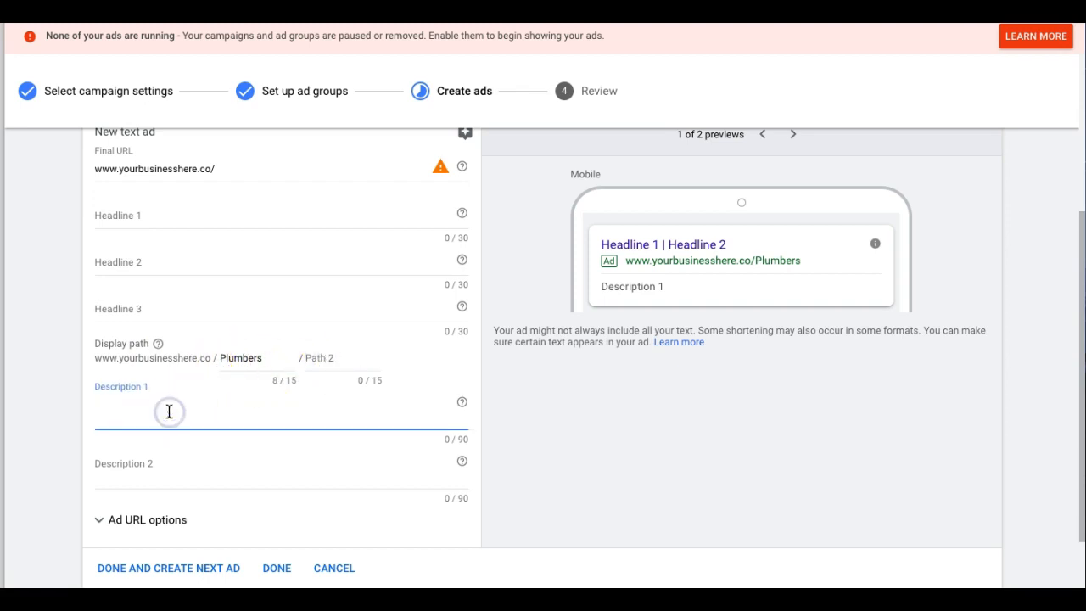
pyautogui.scroll(1, 250, 405)
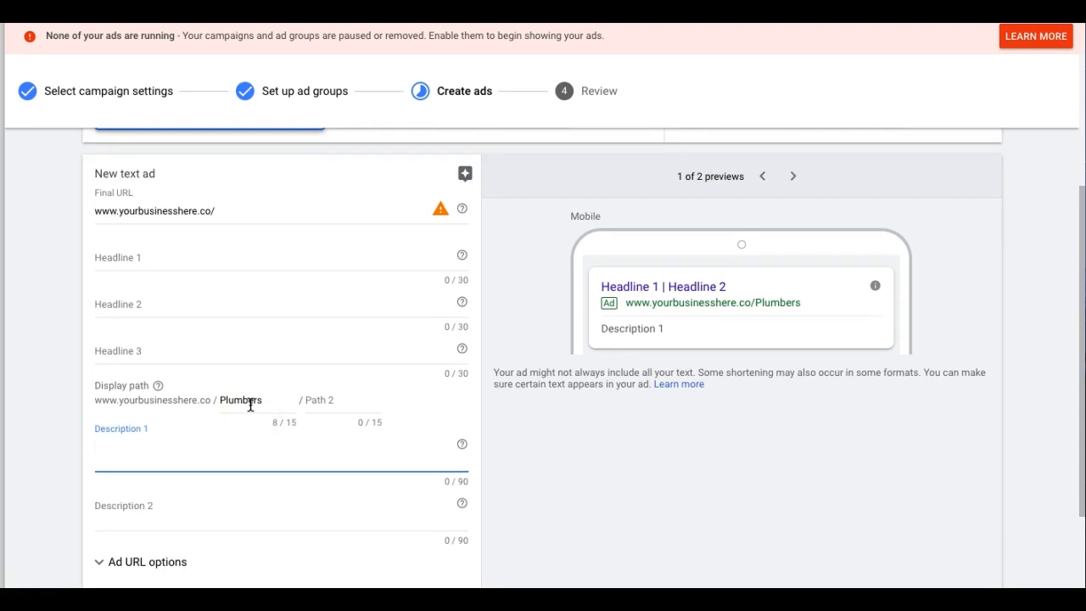
pyautogui.scroll(-1, 251, 405)
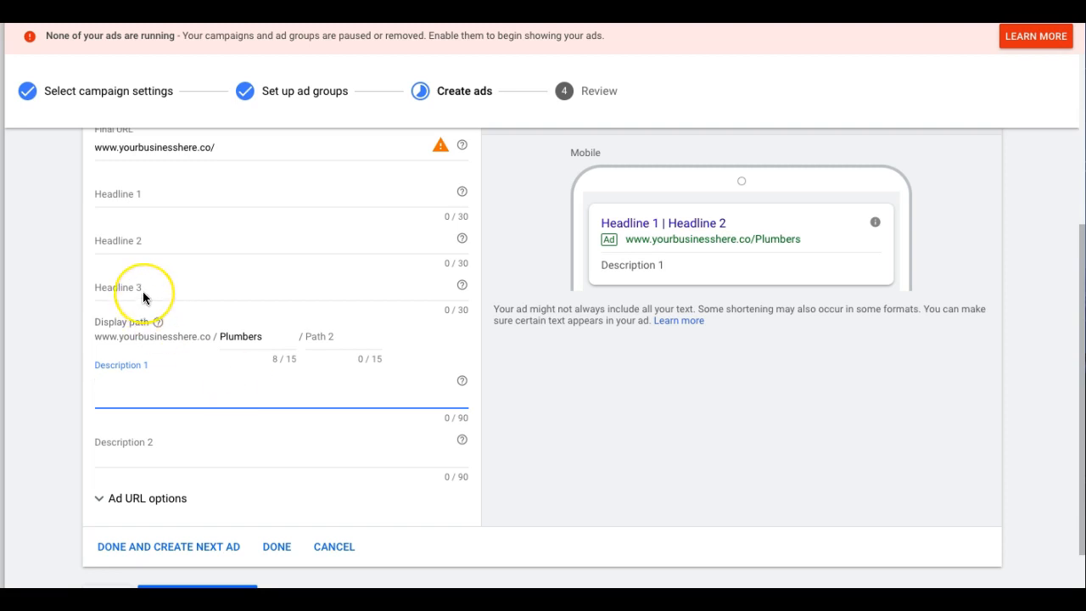
pyautogui.scroll(1, 143, 292)
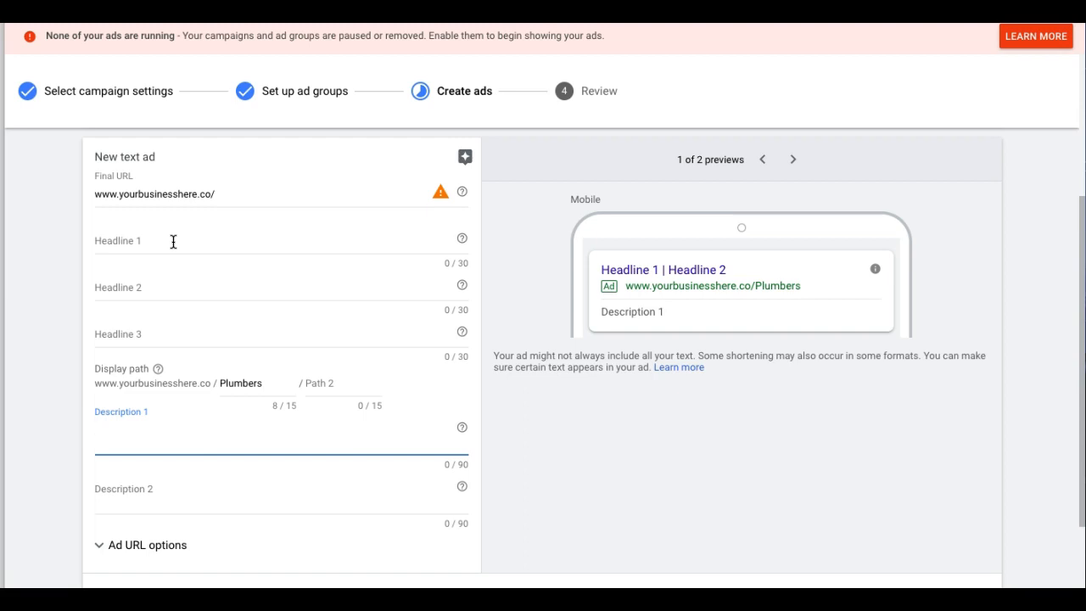
# - Set Headline 1 of the new text ad to "Need a Plumber?"
pyautogui.click(163, 242)
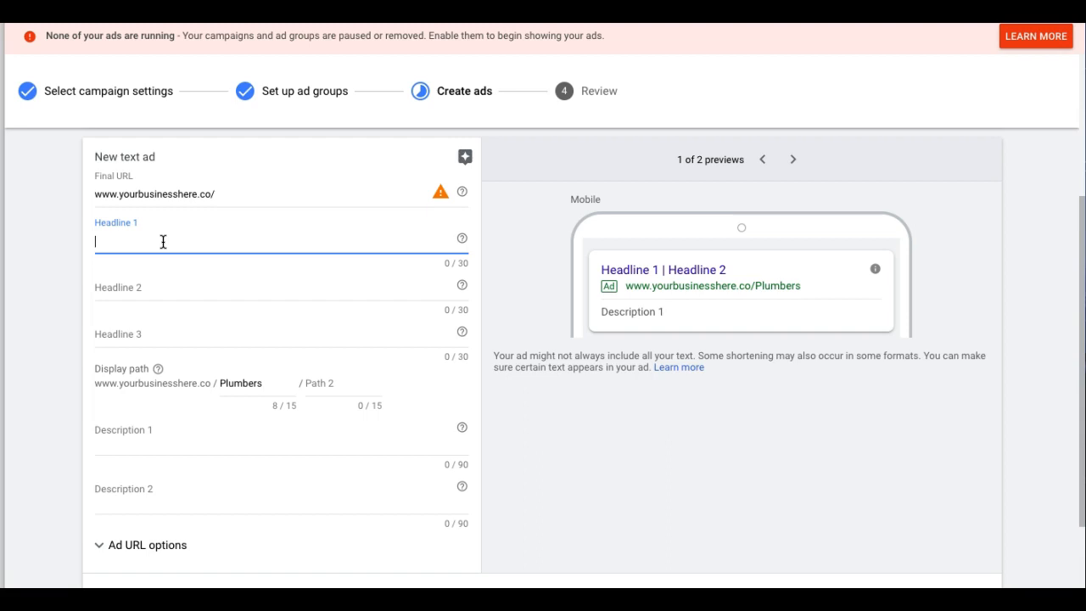
pyautogui.write('P')
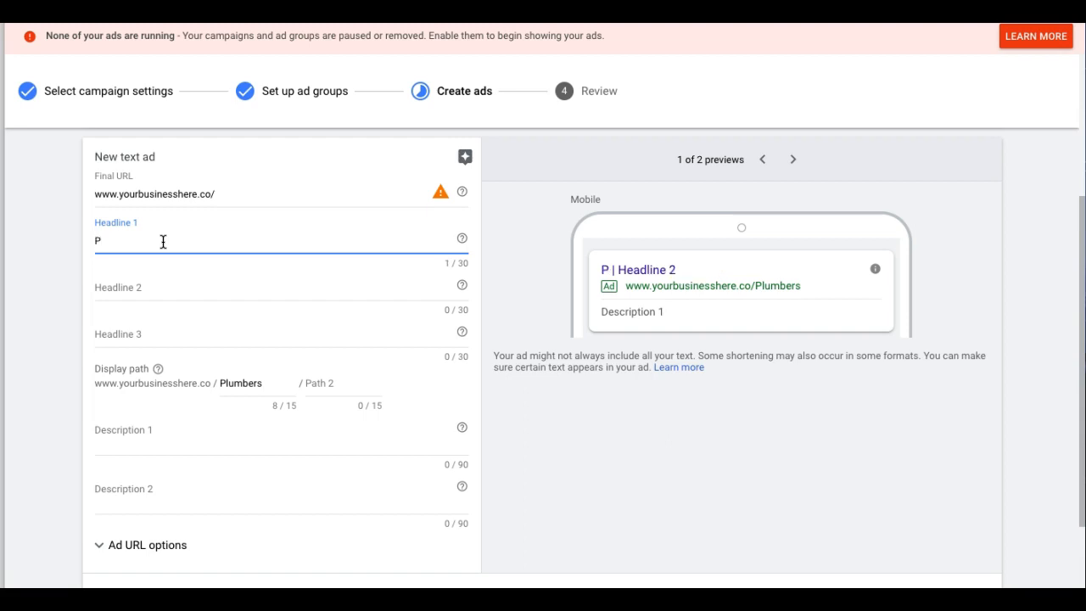
pyautogui.press('BackSpace')
pyautogui.write('Nee')
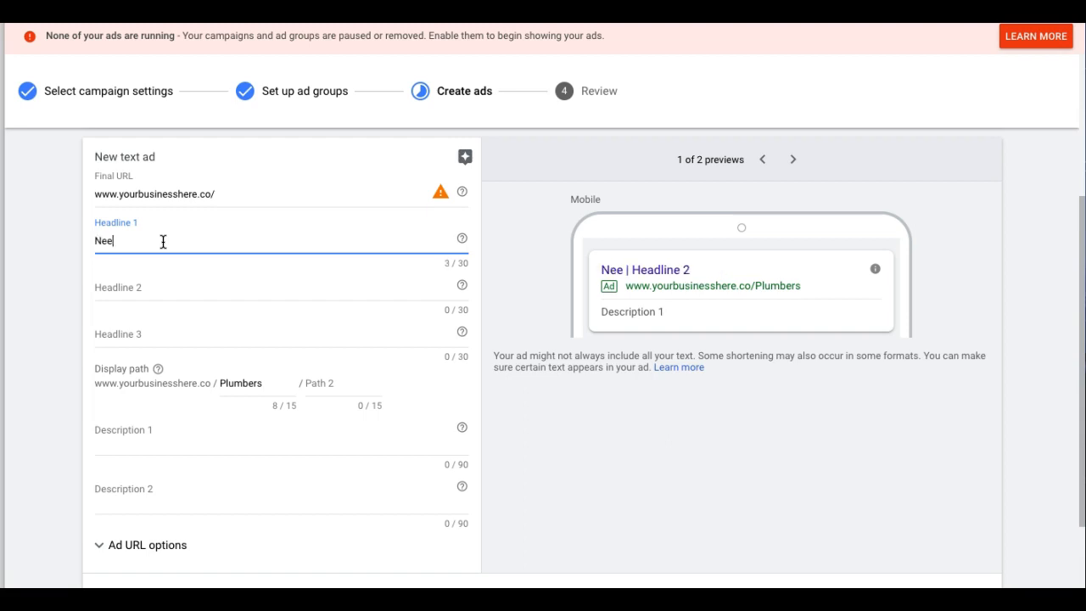
pyautogui.write('d a Plumbe')
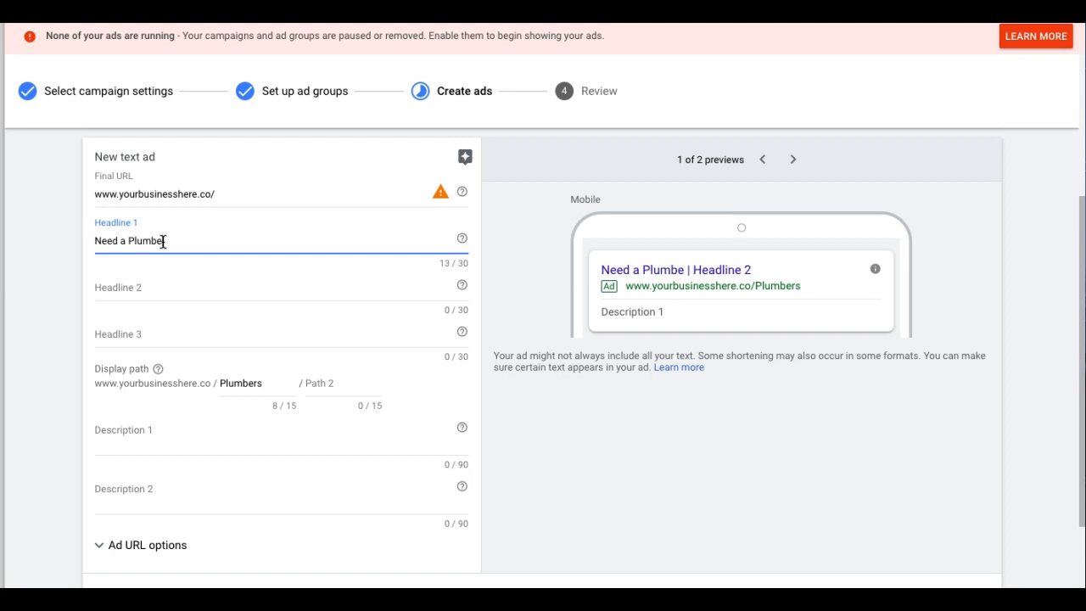
pyautogui.write('r?')
# - Set Headline 2 to "Our Trucks Are On Stand-By" and Headline 3 to "Call Now For a Phone Estimate"
pyautogui.click(155, 284)
pyautogui.write('Our Trucks Are On Stand')
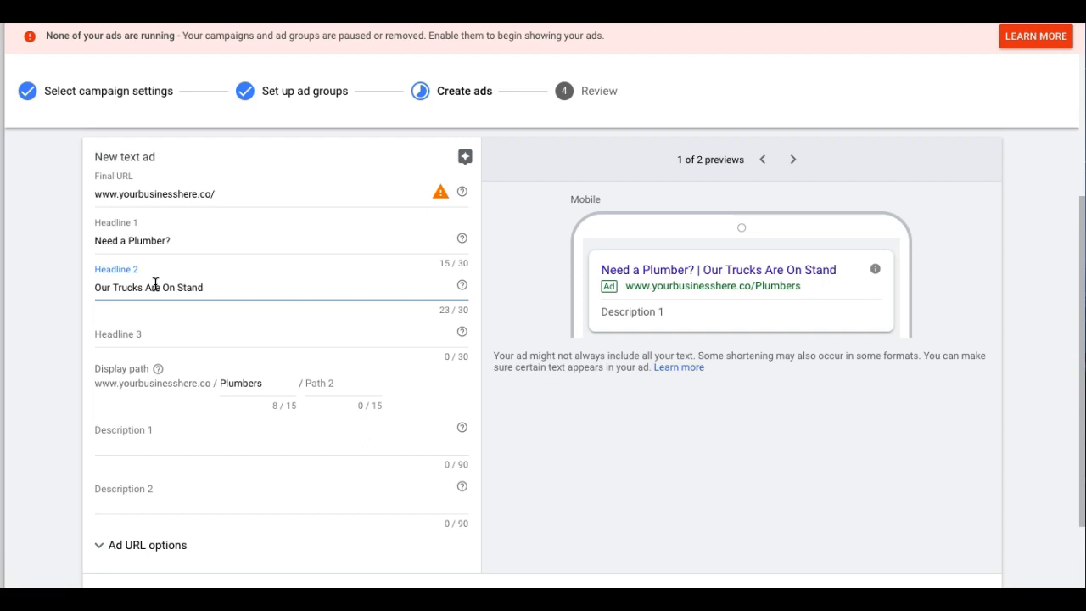
pyautogui.write('-By')
pyautogui.click(137, 334)
pyautogui.write('Call')
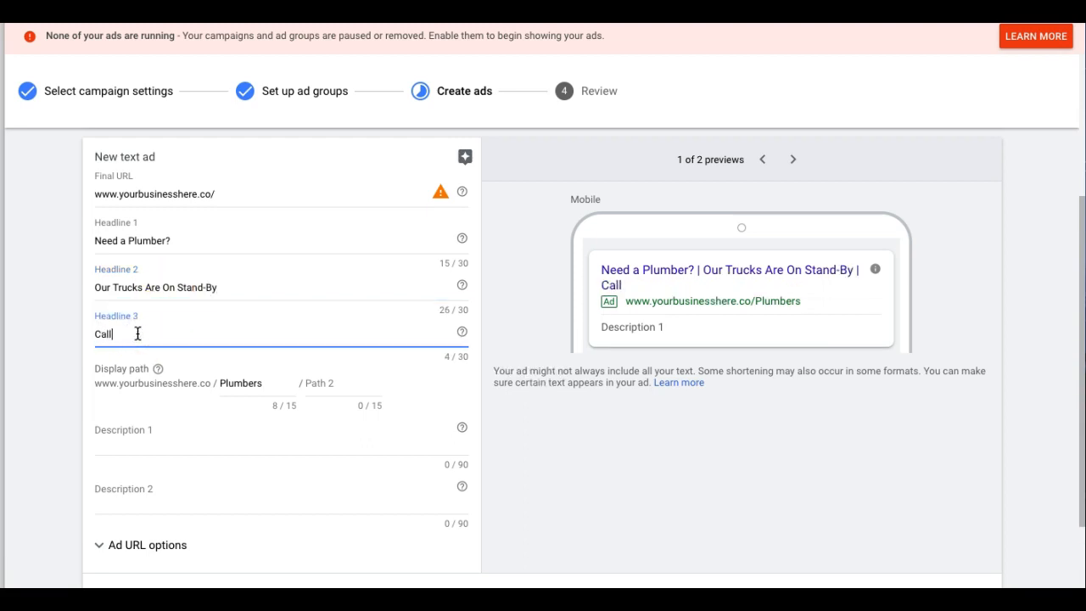
pyautogui.write(' Now For a Phone Estimate')
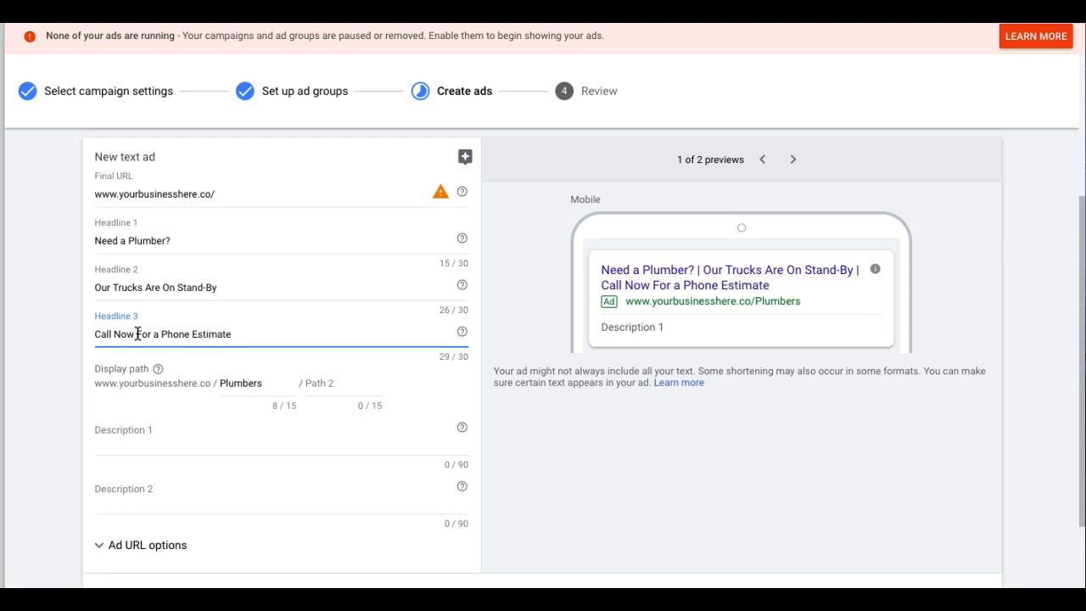
# - Set Description 1 to "Serving Philadelphia and Surrounding Areas. If You Have a Plumbing Emergency, Call Now!"
pyautogui.click(112, 436)
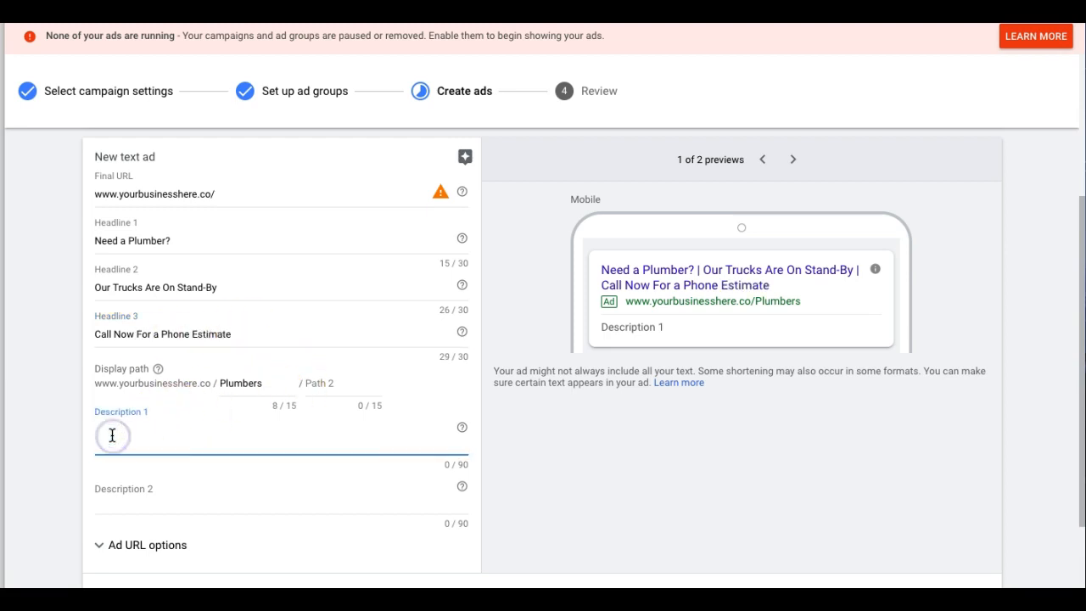
pyautogui.write('Serving Philadelphia and Surrounding Areas')
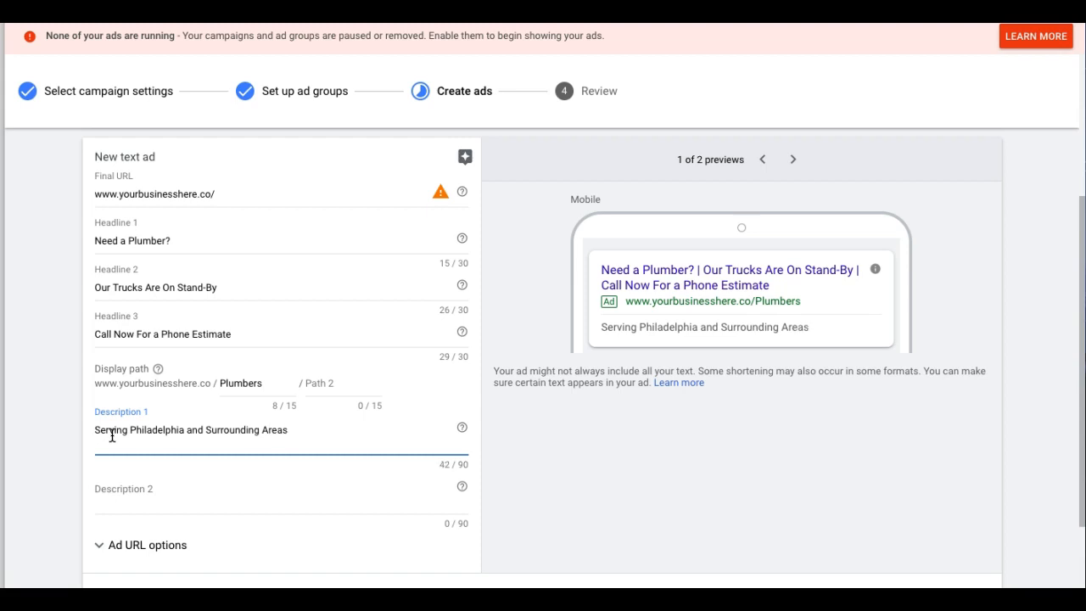
pyautogui.write('. If You Have a Plumbing Emergency, Call Now')
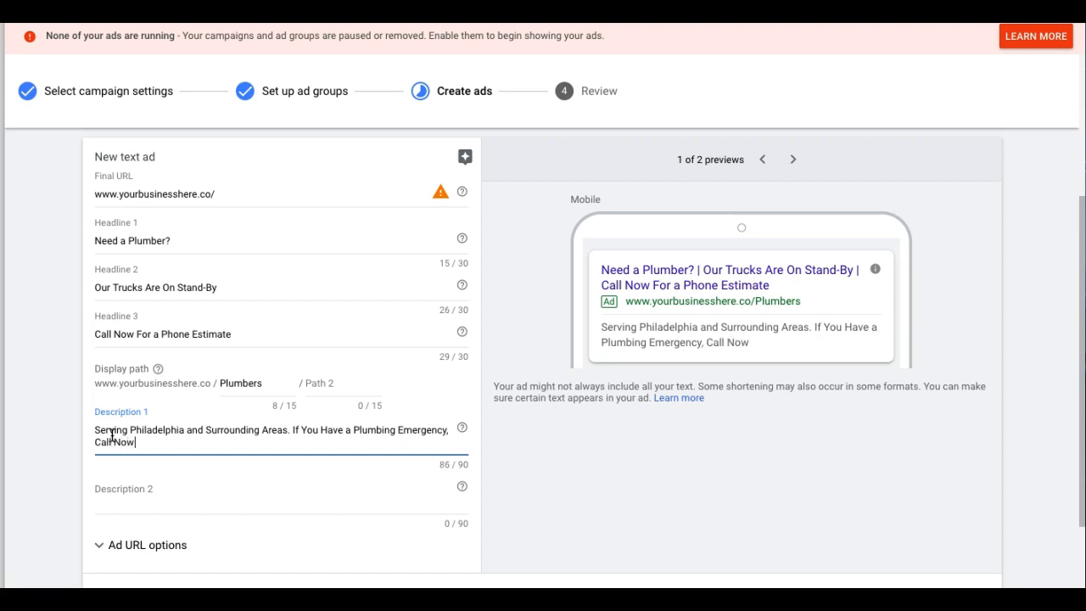
pyautogui.write('!')
# - Set Description 2 to "Our Plumbing Technicians Can Be On-Site Today. Don't Waste Time, Call Homely Plumbers Now"
pyautogui.click(124, 487)
pyautogui.write('Our Plu')
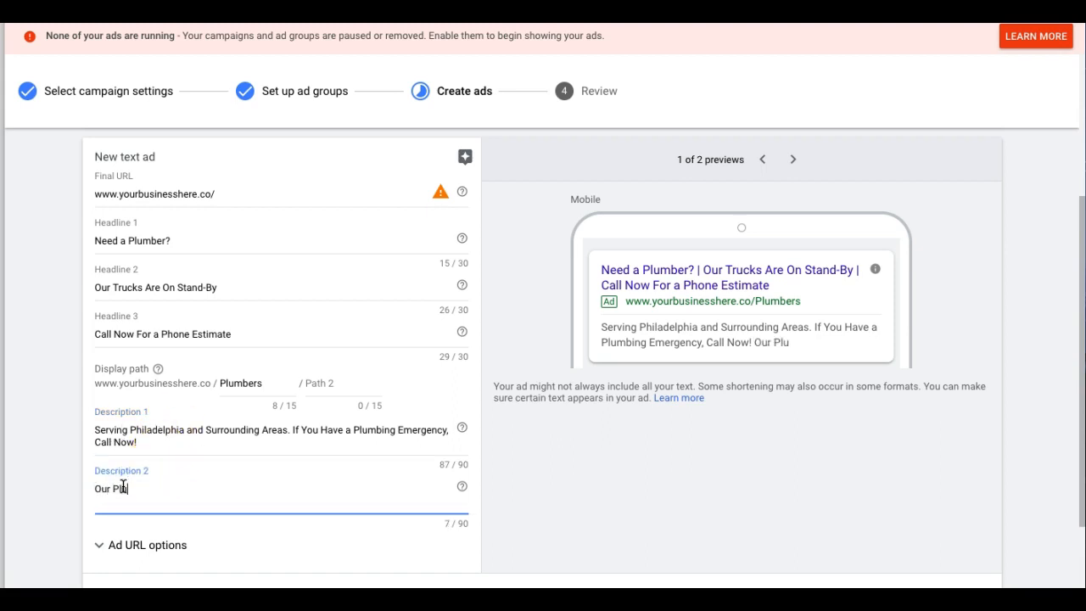
pyautogui.write('mbing Tec')
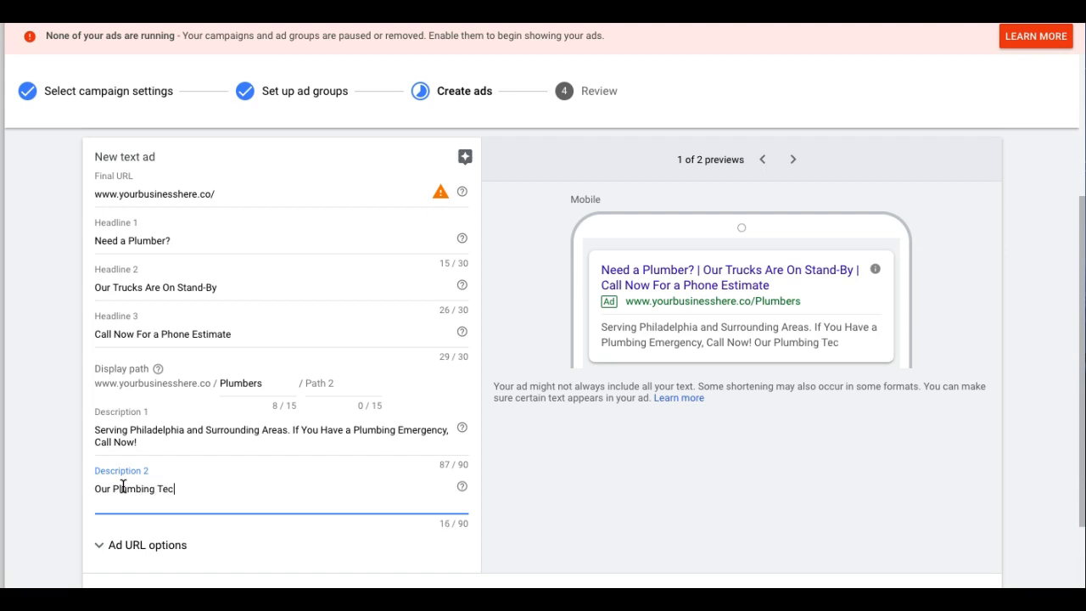
pyautogui.write('hnicians C')
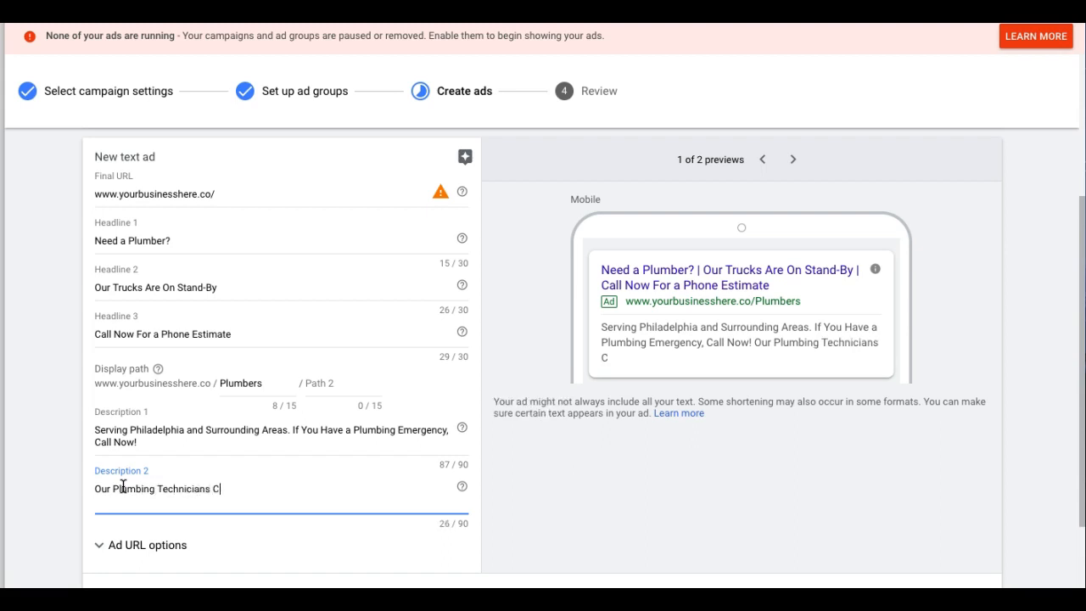
pyautogui.write('an Be On-Site Today.')
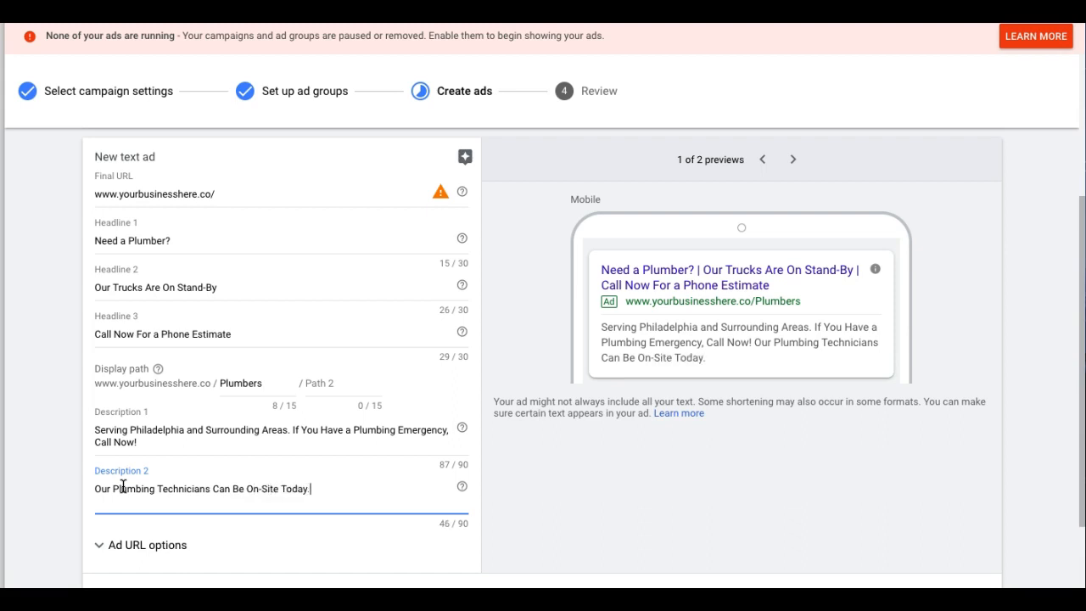
pyautogui.write(" Don't Waste Time, Call")
pyautogui.press('BackSpace')
pyautogui.press('BackSpace')
pyautogui.press('BackSpace')
pyautogui.write('Call')
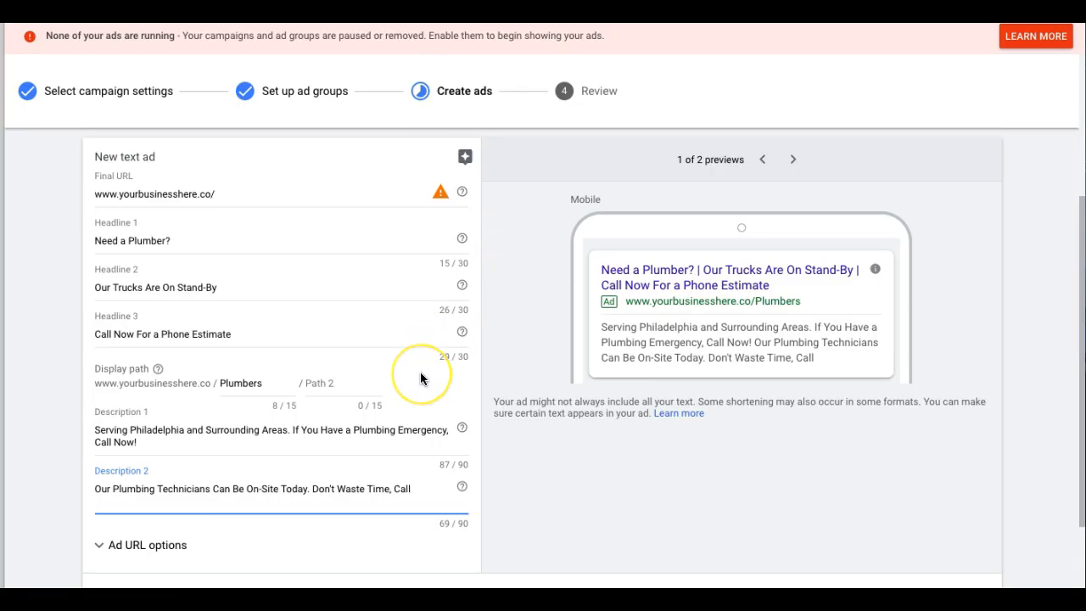
pyautogui.write('Homely Plumbers Now')
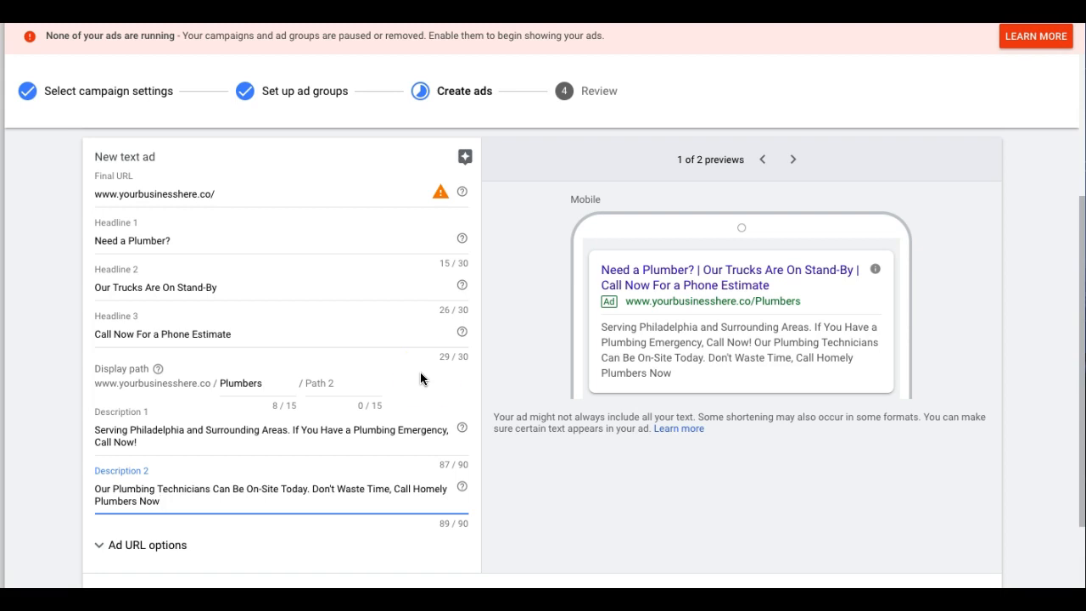
# - In Description 2, replace the closing "Now" with "Today." and shorten "Technicians" to "Techs"
pyautogui.press('BackSpace')
pyautogui.press('BackSpace')
pyautogui.press('BackSpace')
pyautogui.write('Today')
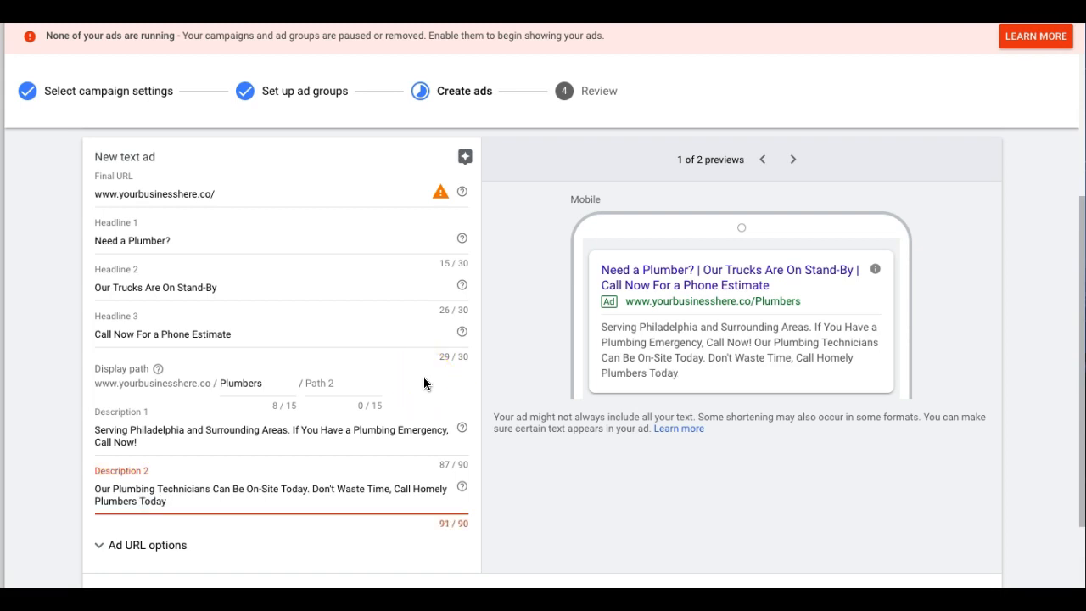
pyautogui.click(205, 485)
pyautogui.press('BackSpace')
pyautogui.press('BackSpace')
pyautogui.press('BackSpace')
pyautogui.press('BackSpace')
pyautogui.press('BackSpace')
pyautogui.press('BackSpace')
pyautogui.click(174, 501)
pyautogui.write('.')
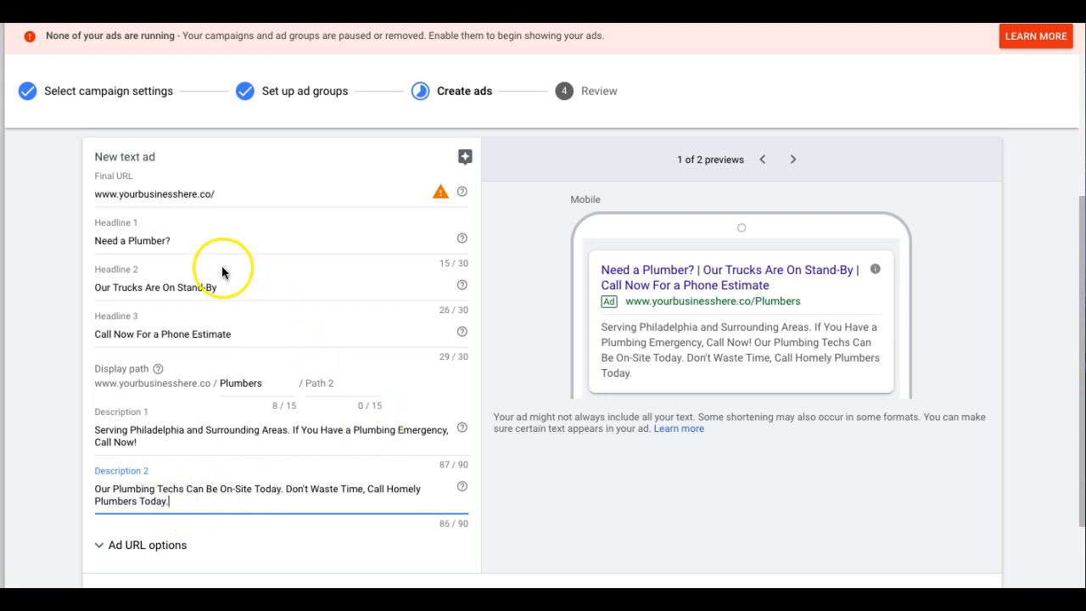
# - Review the text ad's headlines, display path and descriptions against the ad group's name and keywords
pyautogui.scroll(3, 187, 232)
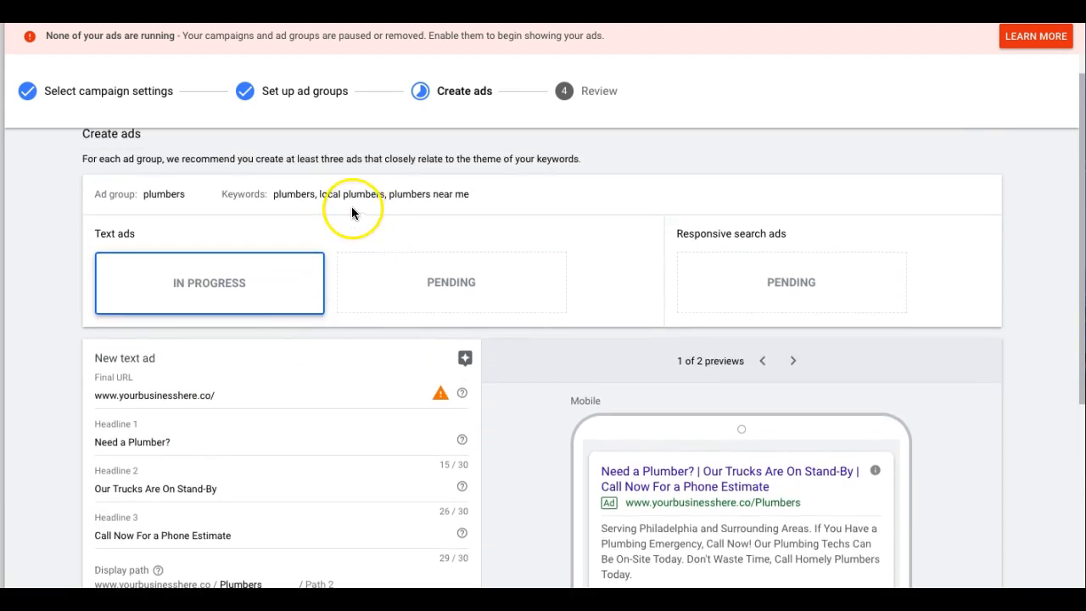
pyautogui.click(164, 196)
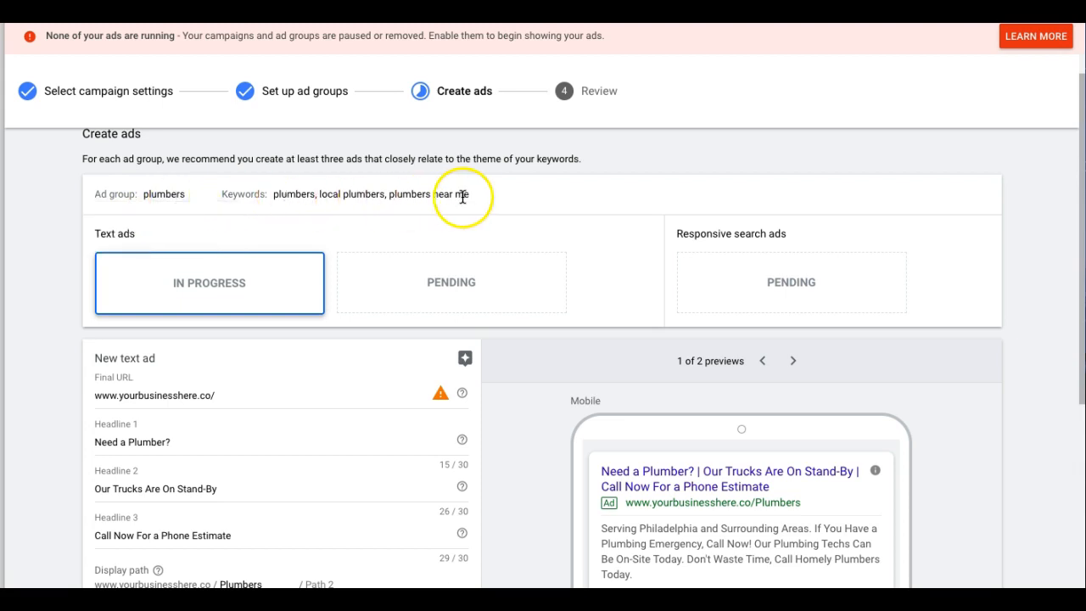
pyautogui.scroll(-2, 19, 339)
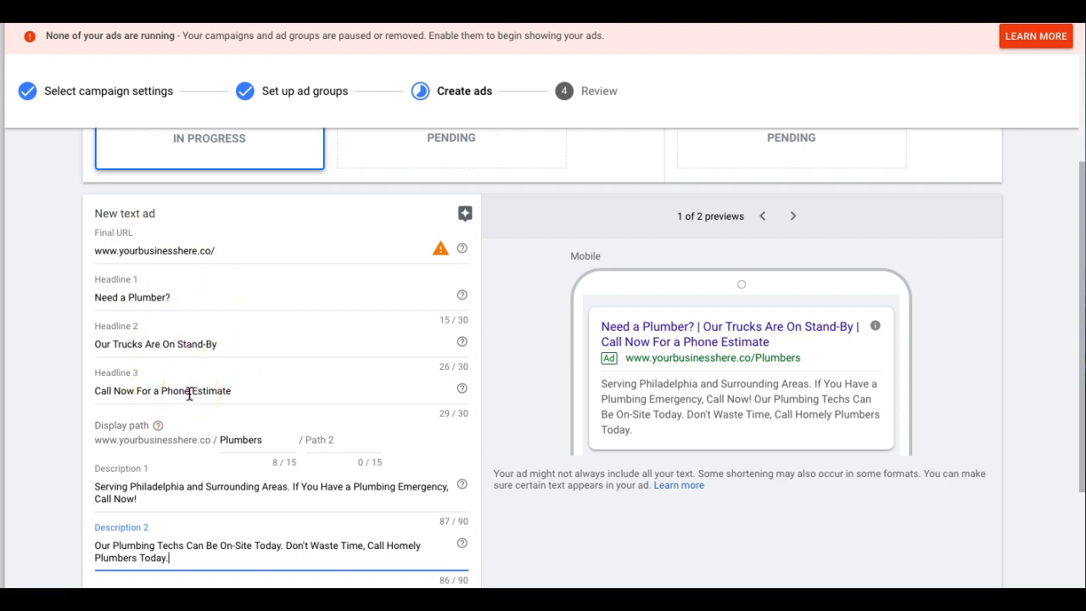
pyautogui.scroll(-3, 212, 382)
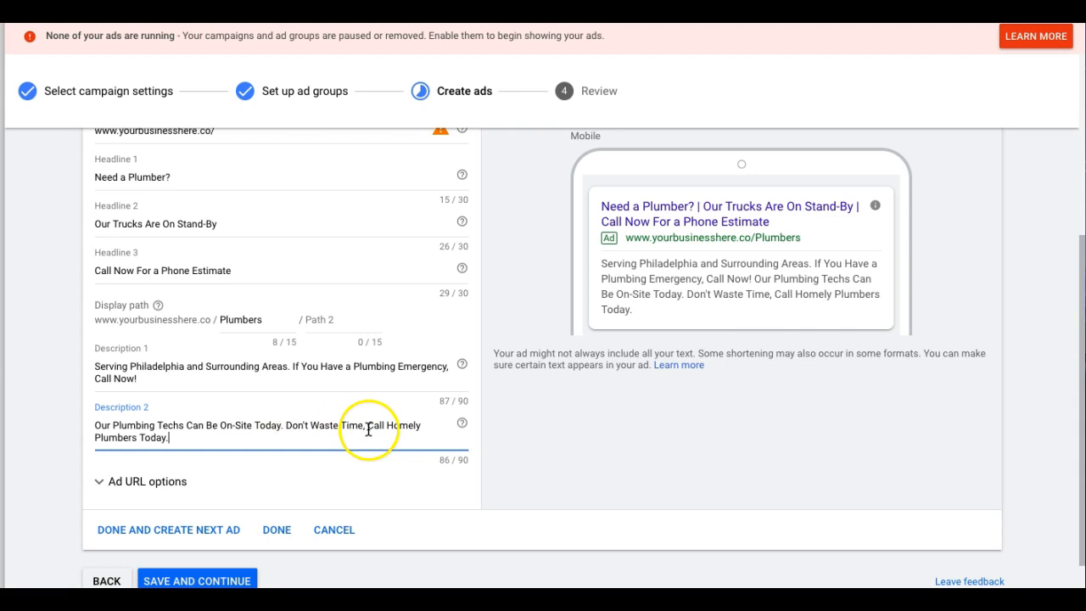
pyautogui.scroll(-1, 210, 432)
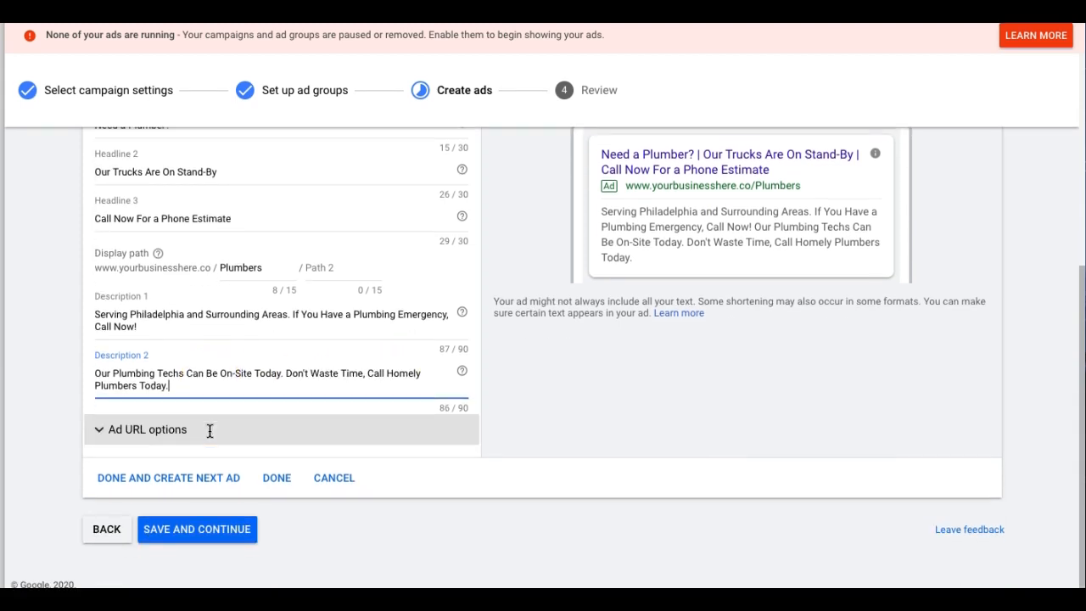
pyautogui.scroll(1, 274, 513)
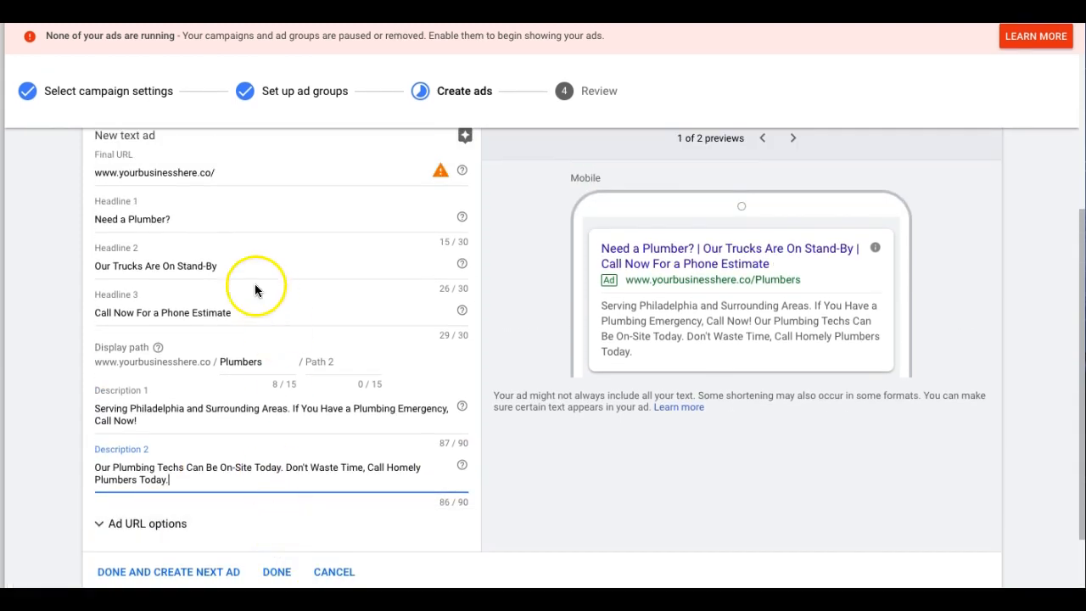
pyautogui.scroll(3, 229, 246)
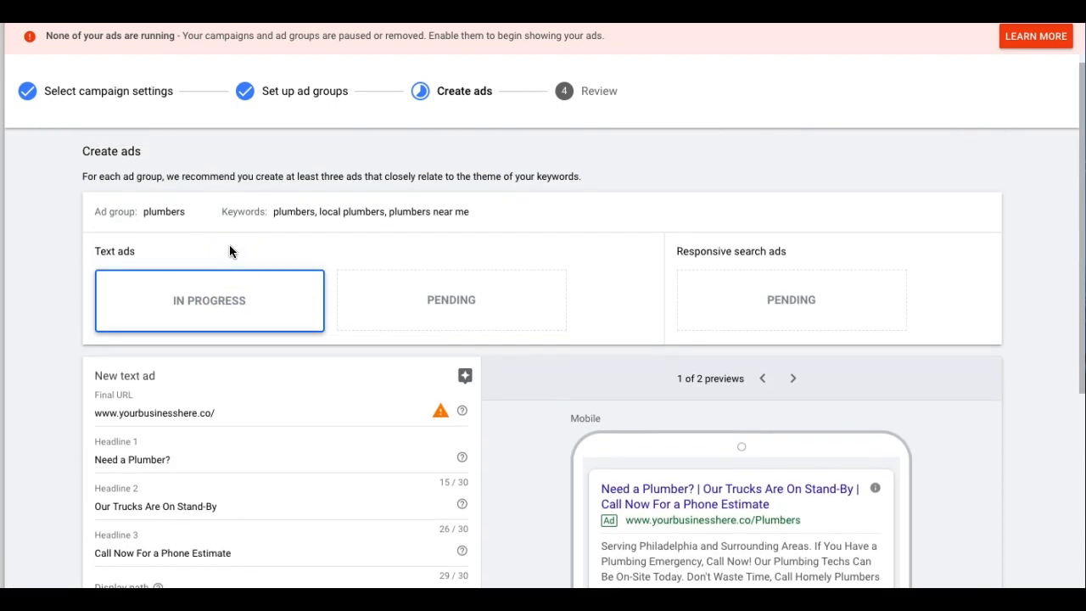
pyautogui.click(162, 213)
pyautogui.click(336, 219)
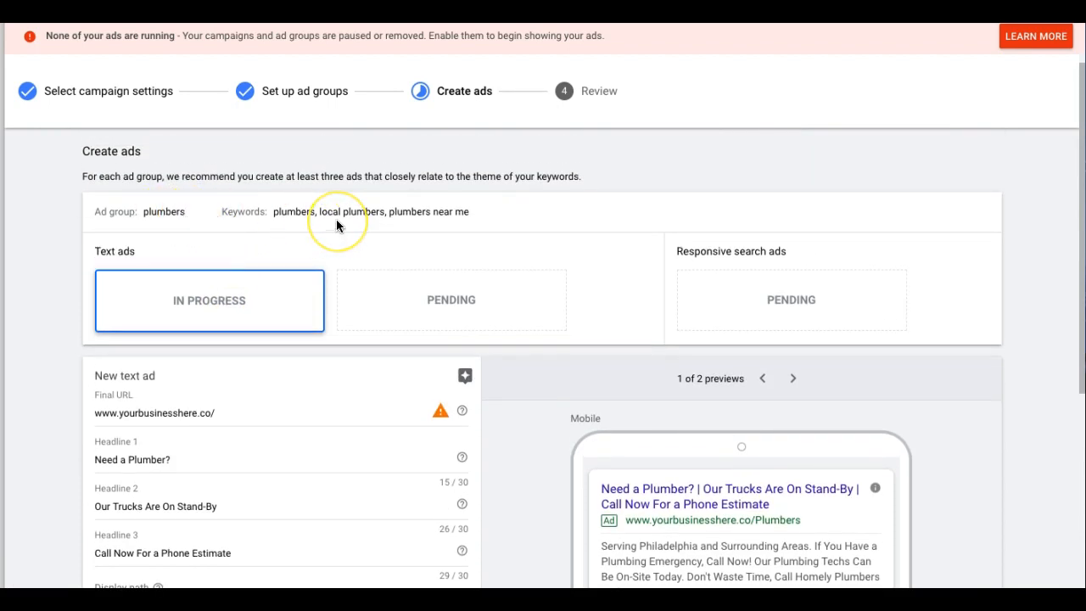
pyautogui.scroll(-2, 336, 219)
pyautogui.scroll(2, 336, 219)
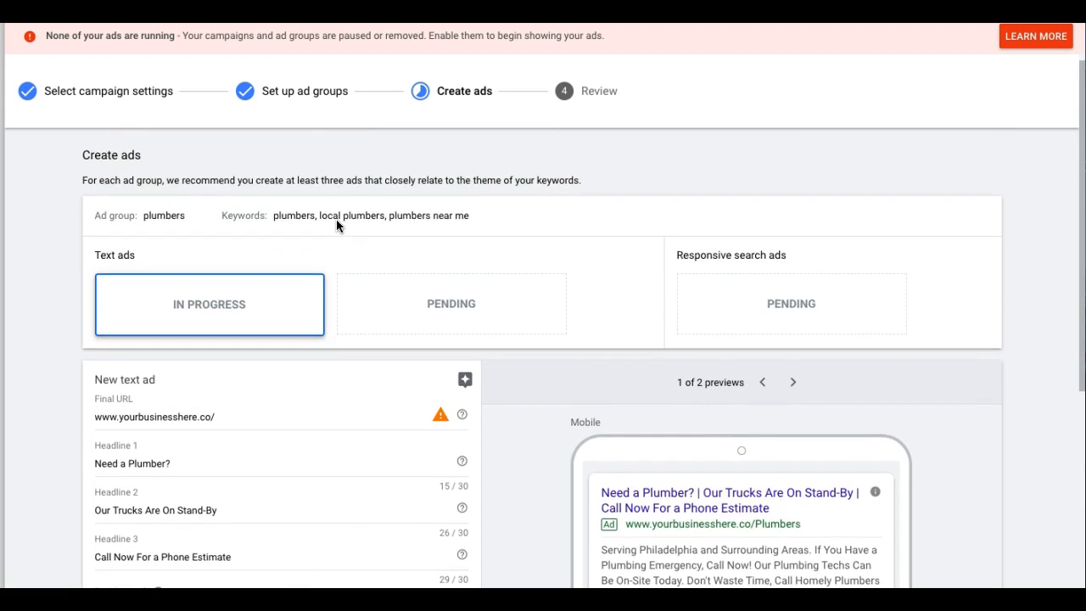
pyautogui.scroll(-1, 400, 218)
pyautogui.scroll(-3, 406, 216)
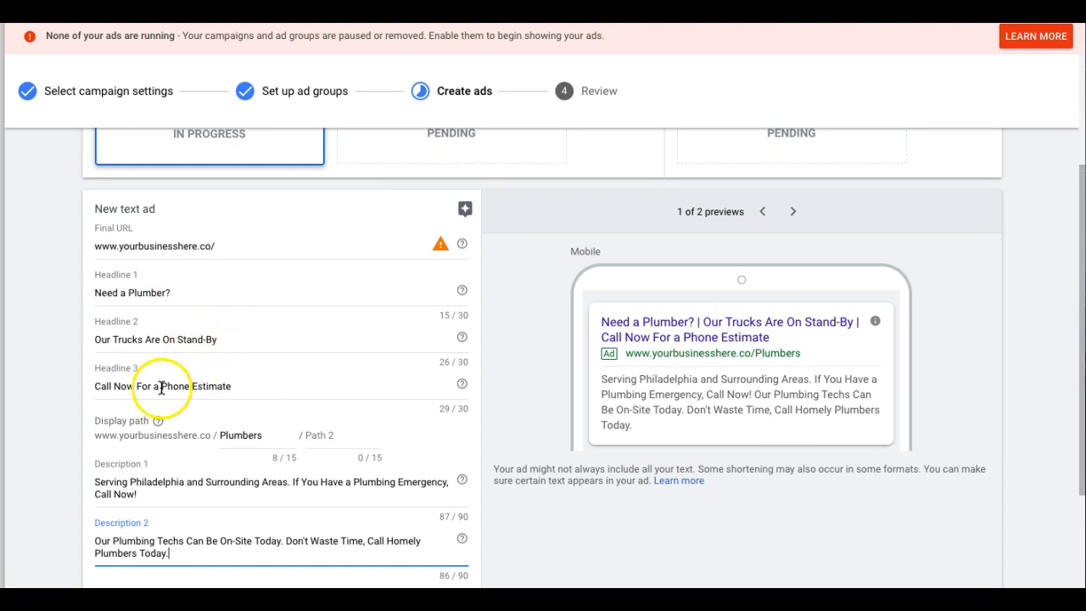
pyautogui.scroll(-2, 225, 386)
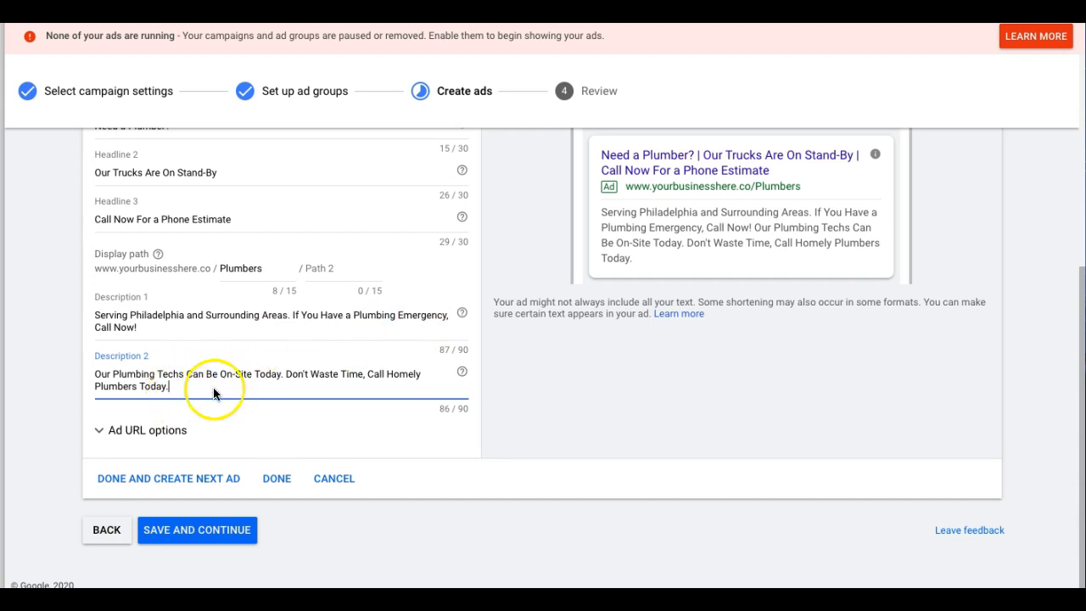
pyautogui.scroll(1, 224, 381)
pyautogui.scroll(1, 224, 381)
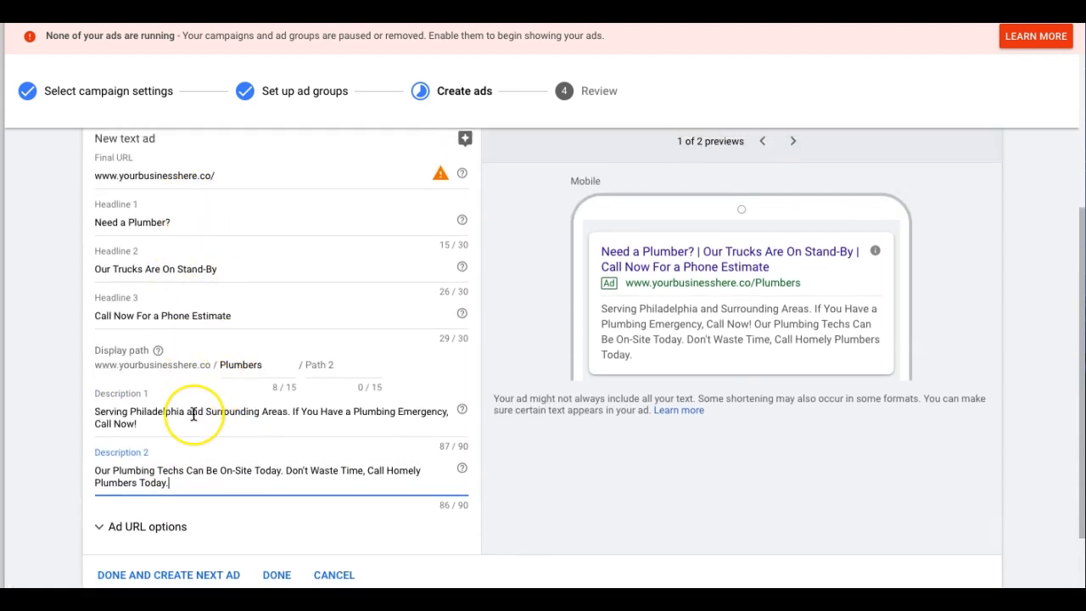
# - Recheck the finished text ad's wording and mobile preview for relevance to the plumbers ad group's keywords
pyautogui.scroll(-2, 194, 415)
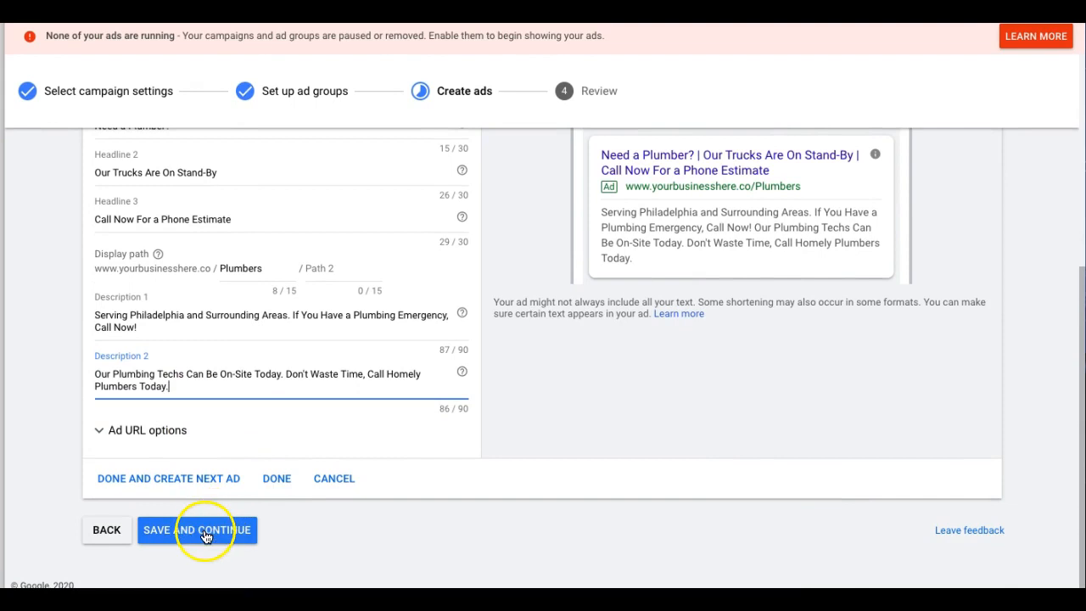
pyautogui.scroll(2, 227, 331)
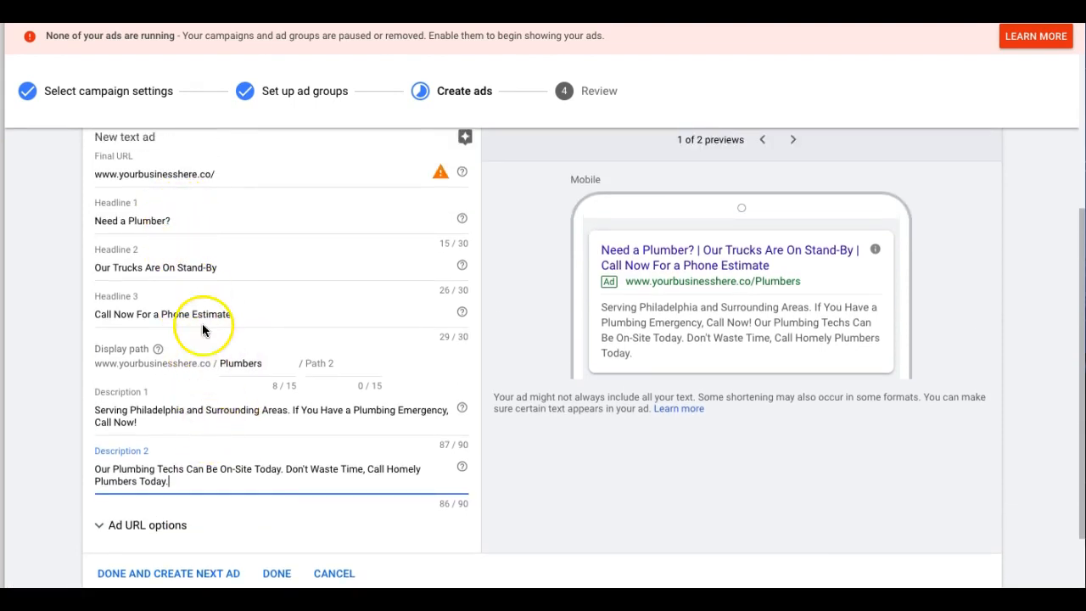
pyautogui.scroll(-2, 208, 435)
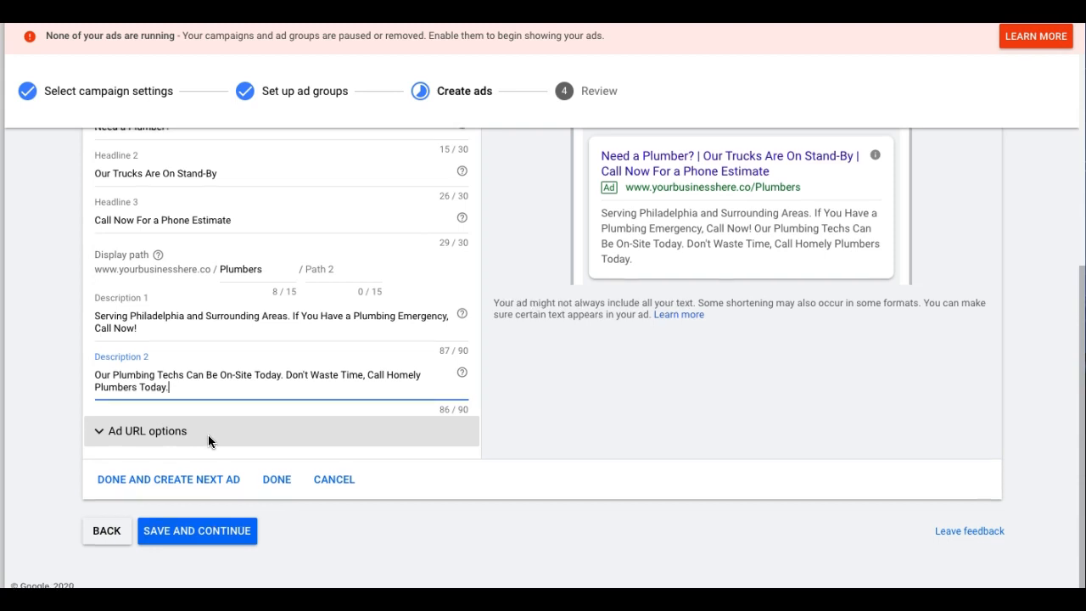
pyautogui.scroll(4, 221, 424)
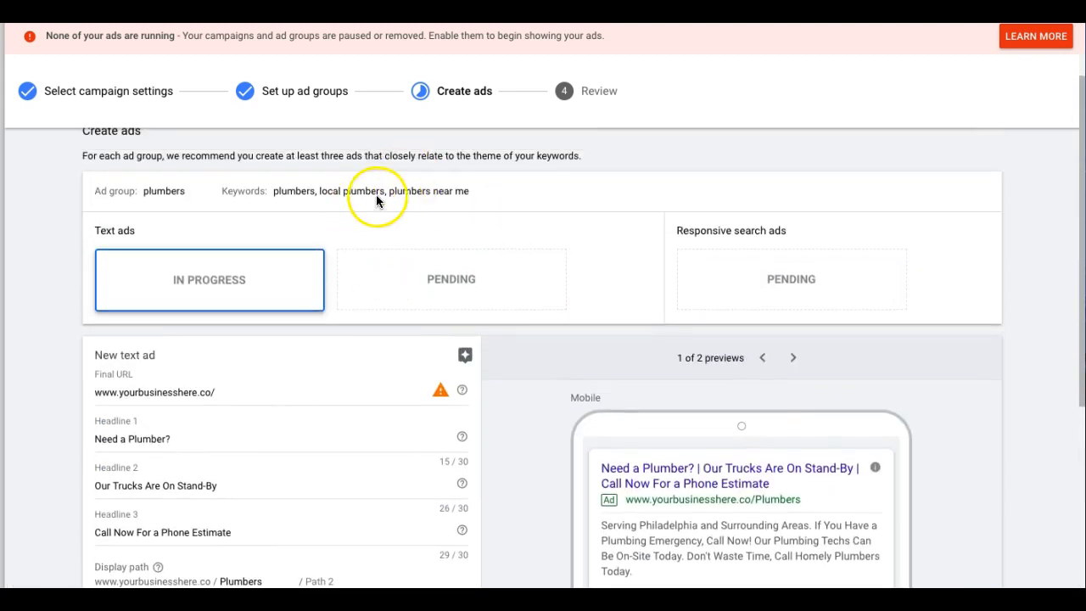
pyautogui.scroll(-1, 437, 190)
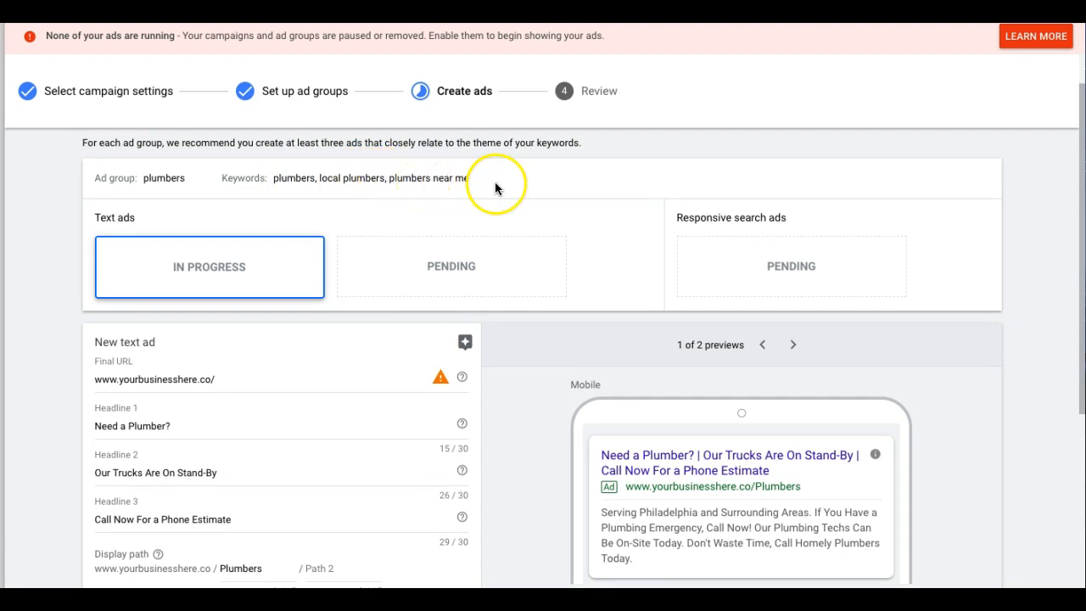
pyautogui.scroll(-1, 272, 291)
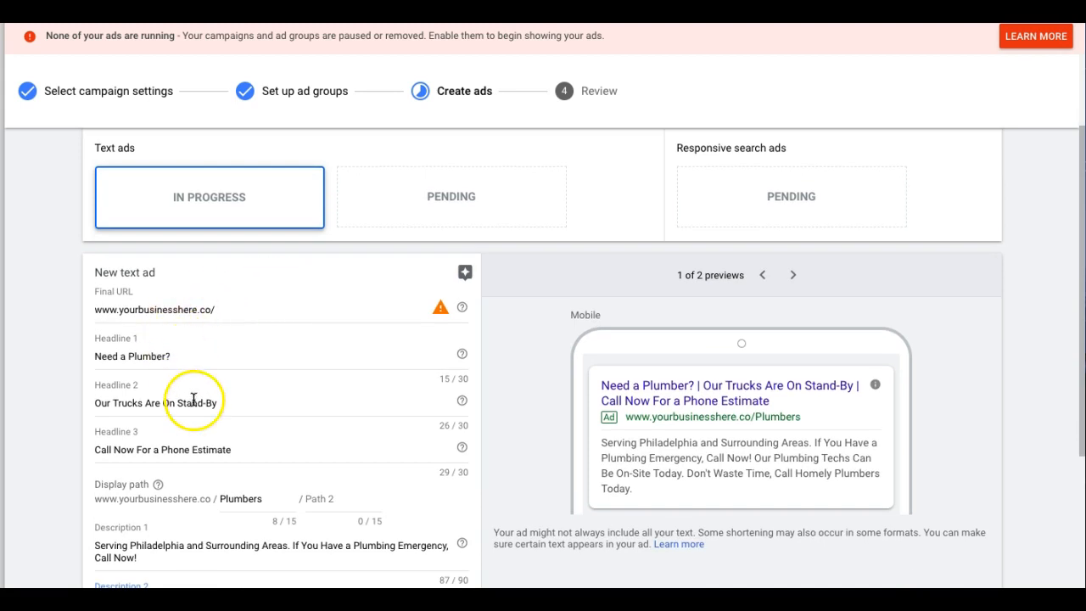
pyautogui.scroll(-2, 193, 399)
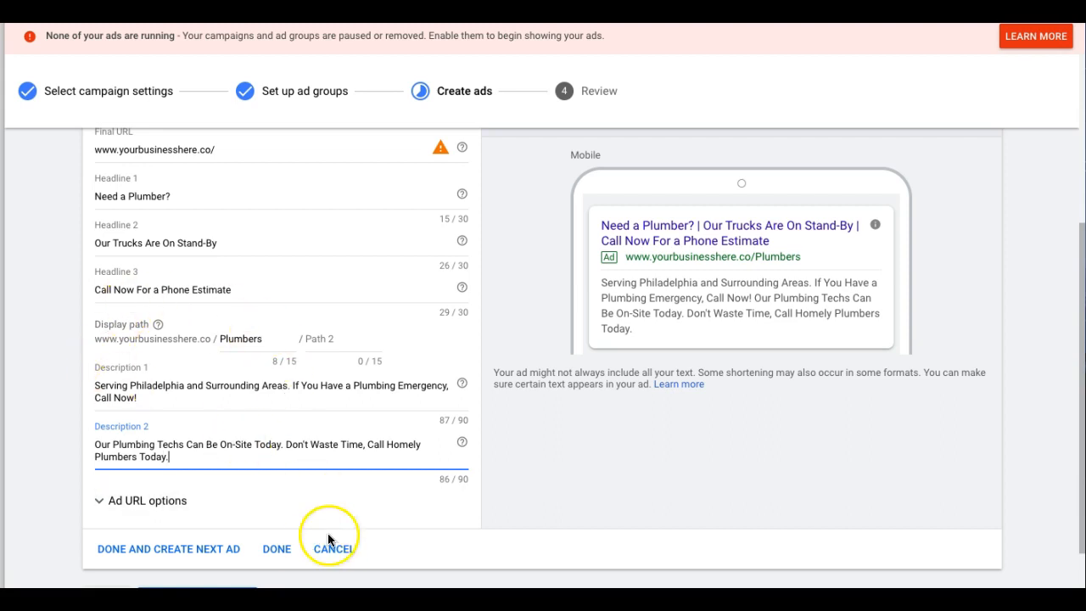
pyautogui.scroll(-1, 277, 546)
pyautogui.scroll(-1, 283, 548)
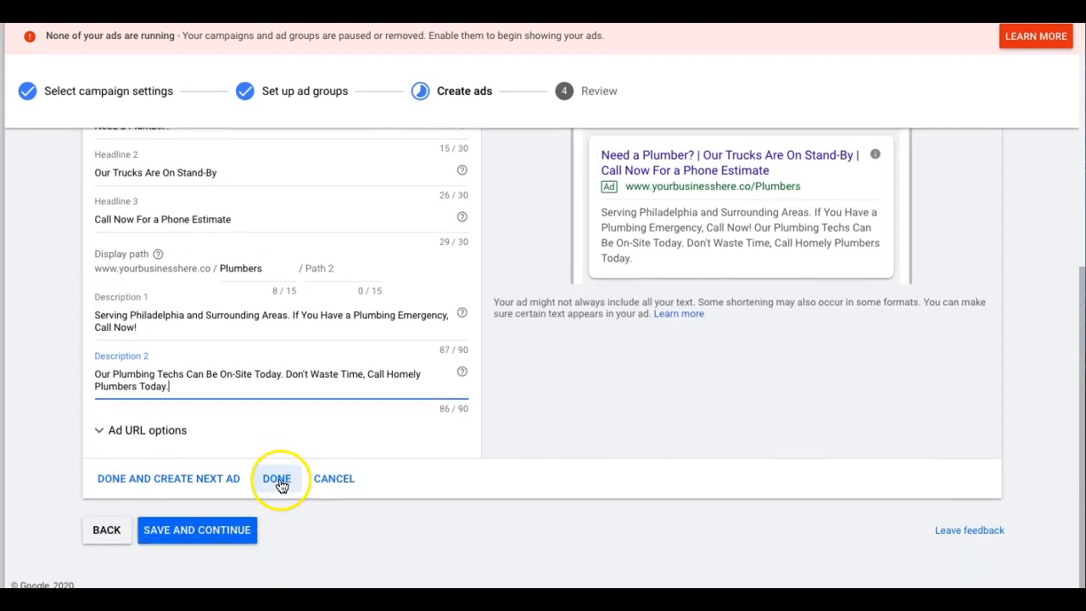
# - Publish the Plumbing Lead Gen PHILLY campaign with its finished text ad and set the campaign's status to Paused
pyautogui.click(217, 533)
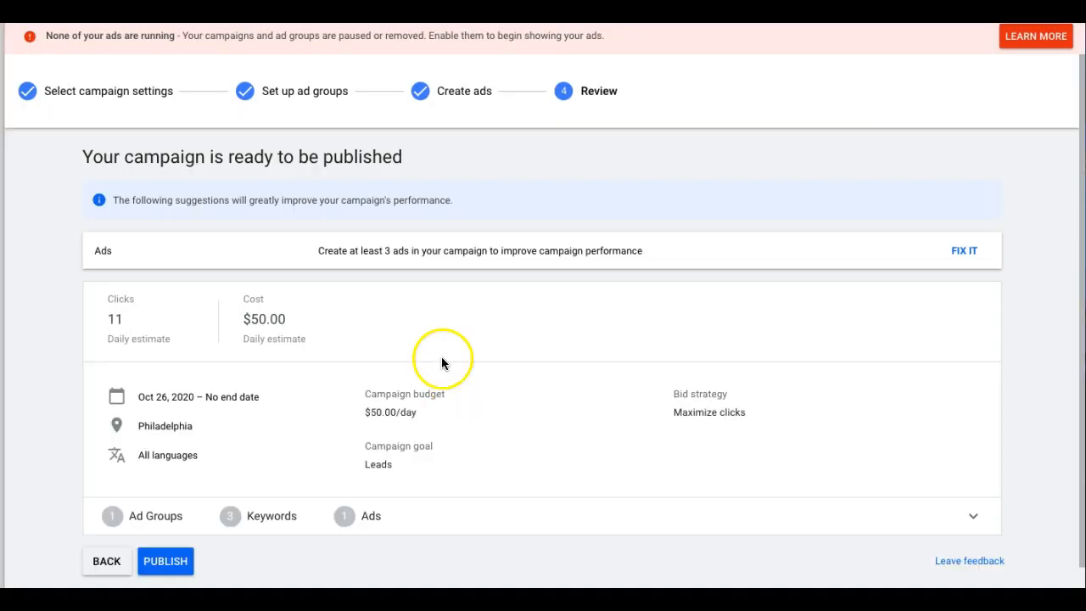
pyautogui.scroll(-2, 174, 416)
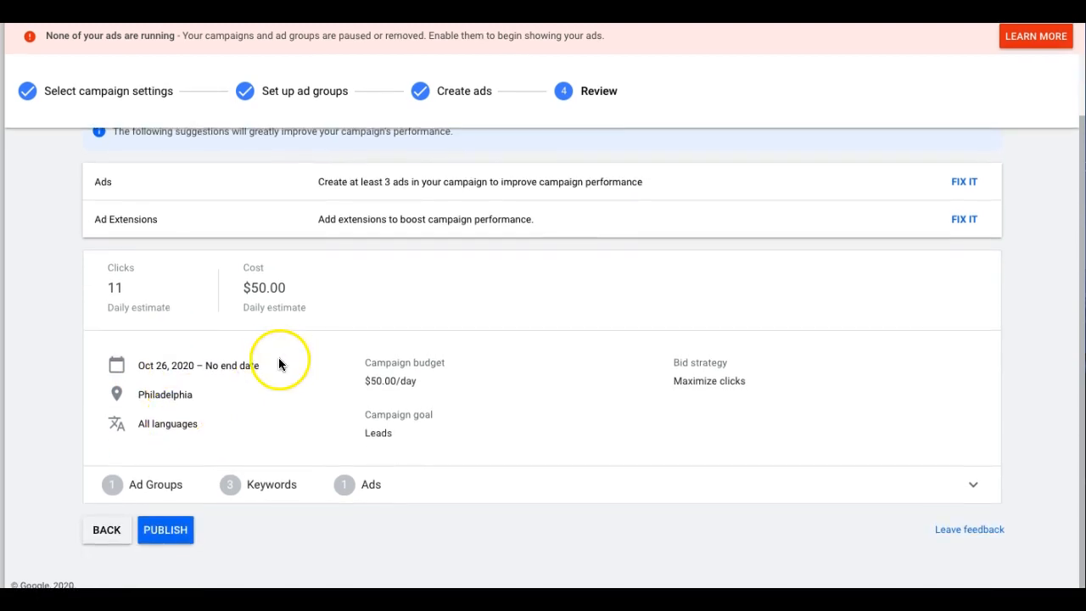
pyautogui.click(175, 539)
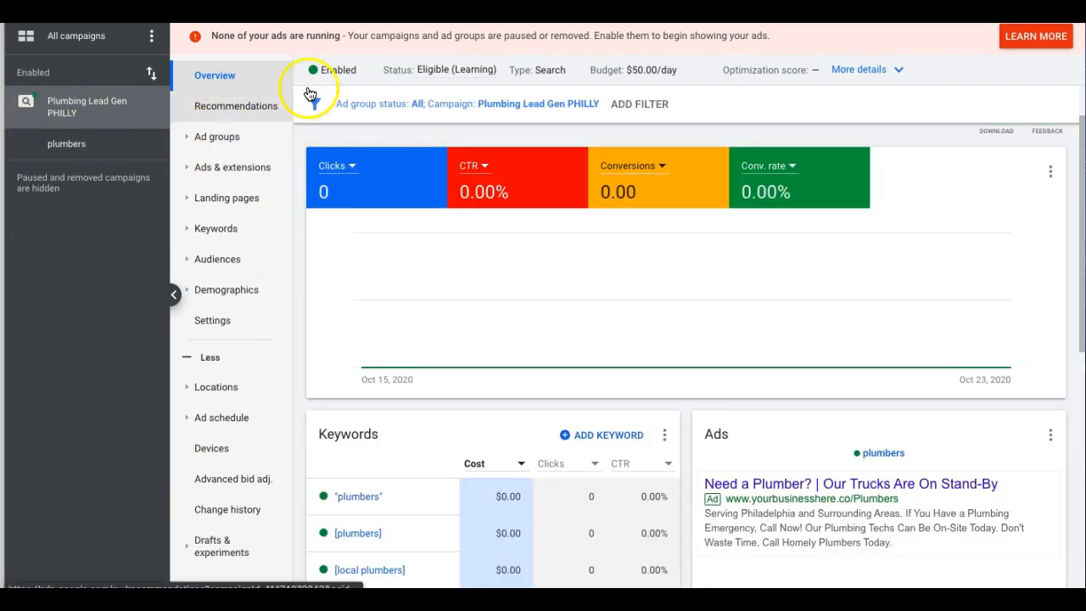
pyautogui.click(342, 72)
pyautogui.click(356, 115)
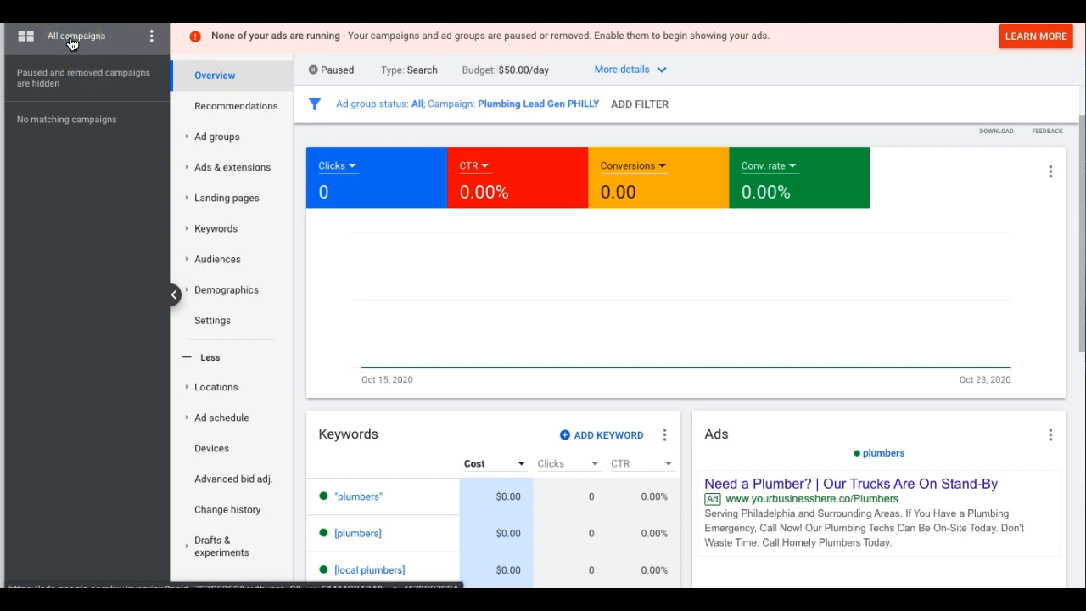
# - Examine the campaign's ad groups and the phrase and exact match search keywords inside the plumbers ad group
pyautogui.click(207, 139)
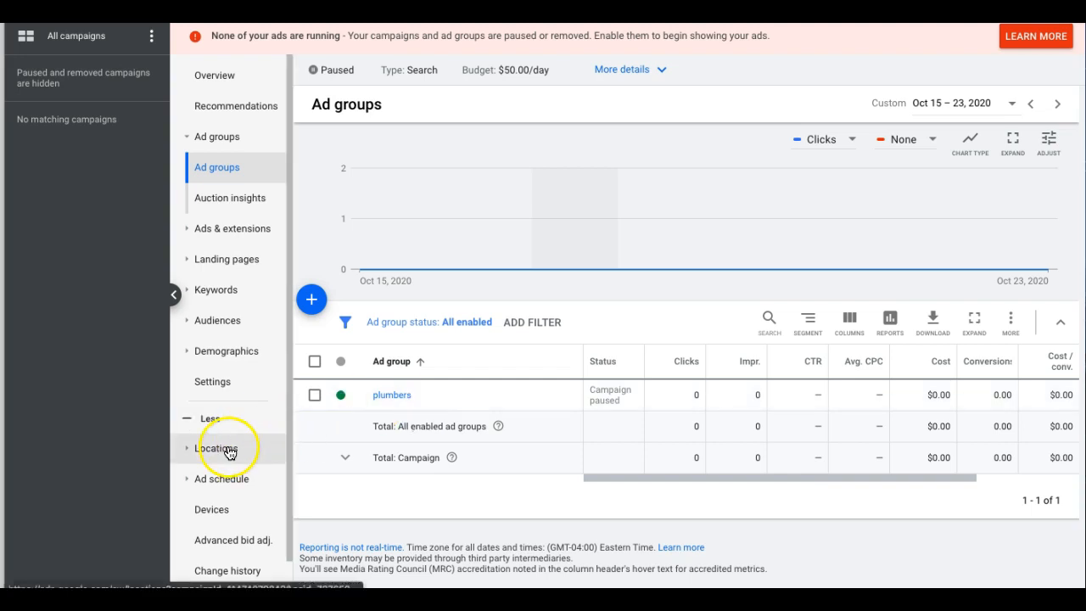
pyautogui.scroll(-1, 228, 475)
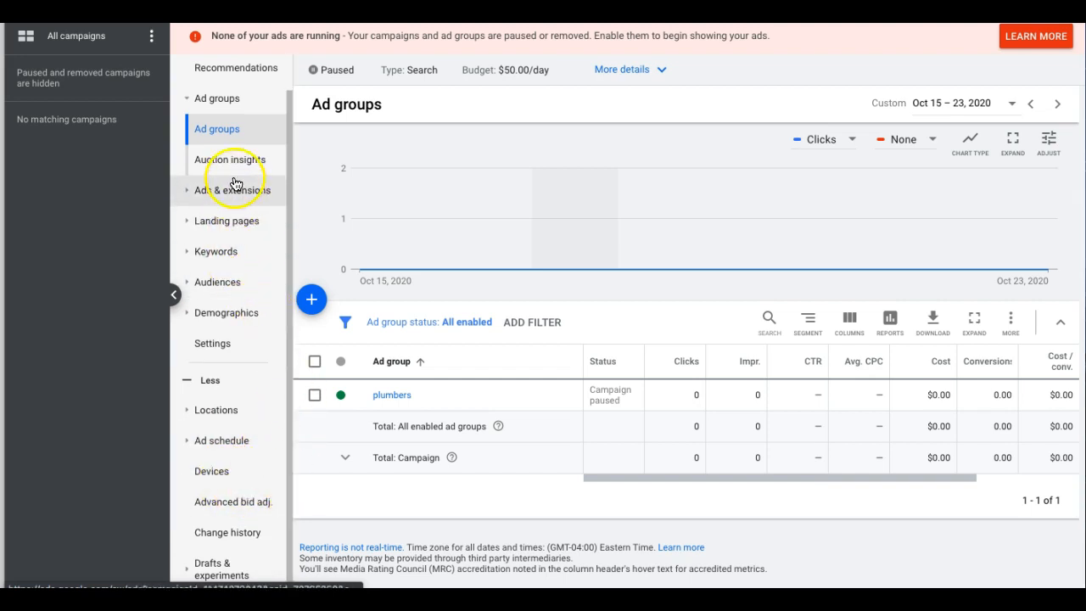
pyautogui.click(400, 399)
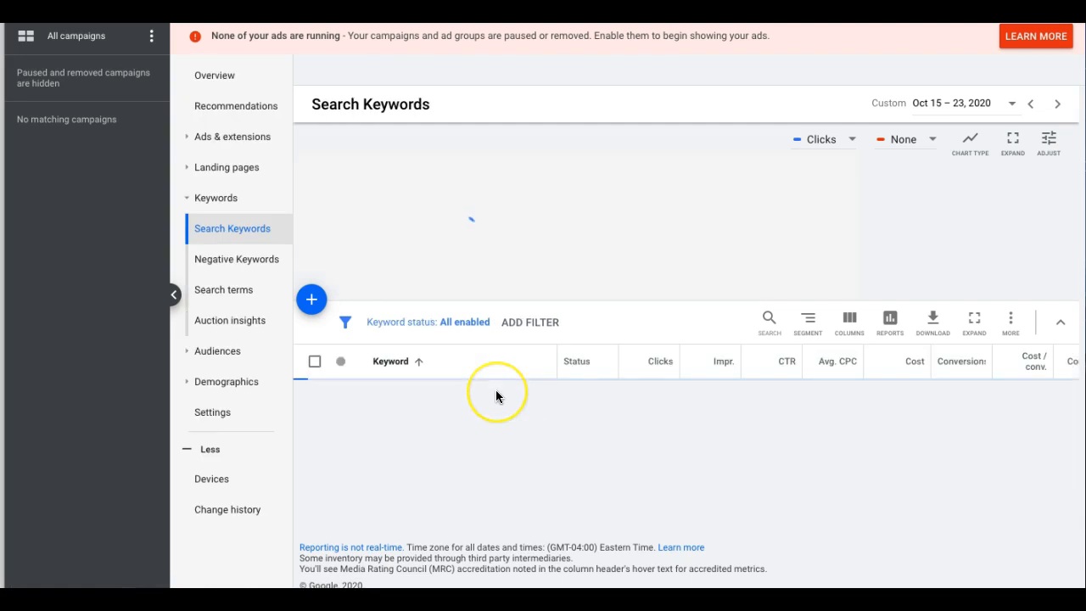
pyautogui.scroll(-3, 497, 396)
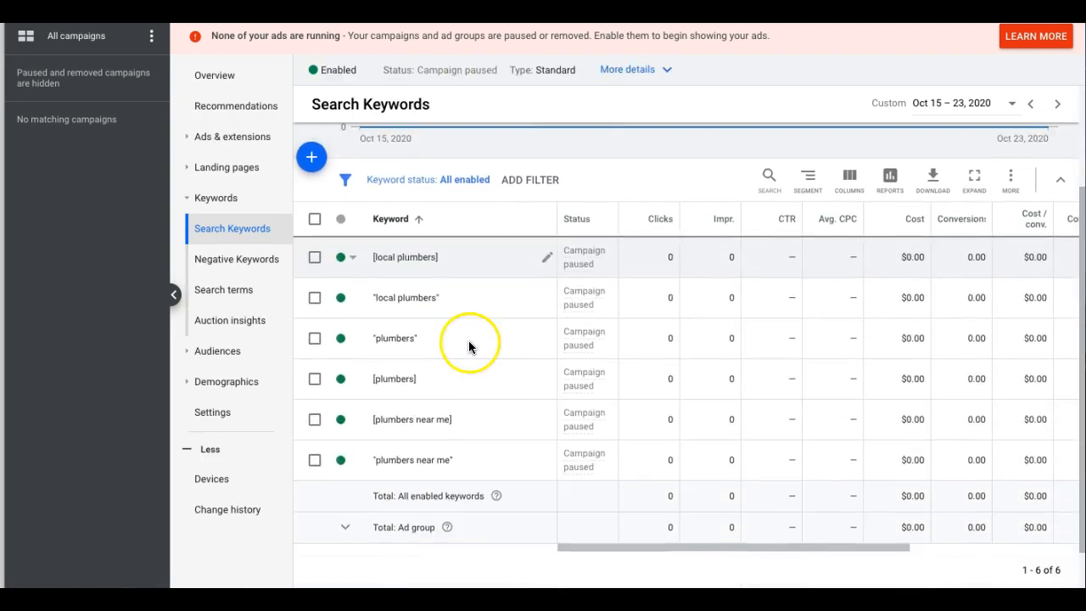
pyautogui.scroll(1, 455, 329)
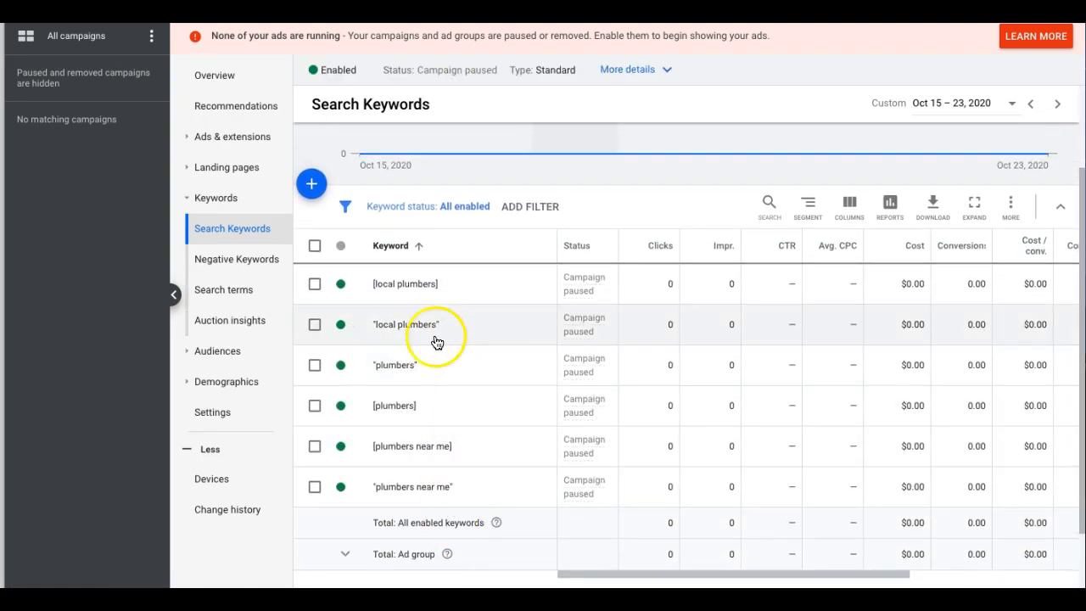
pyautogui.scroll(2, 434, 331)
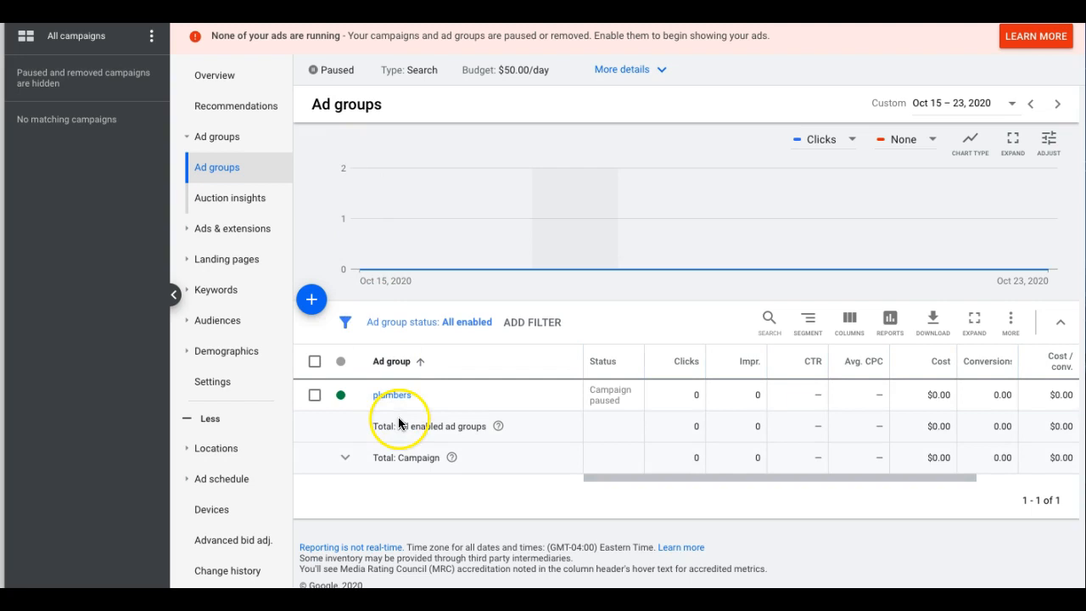
# - In Keyword Planner, discover new keyword ideas starting with the keyword "plumbers"
pyautogui.moveTo(449, 212)
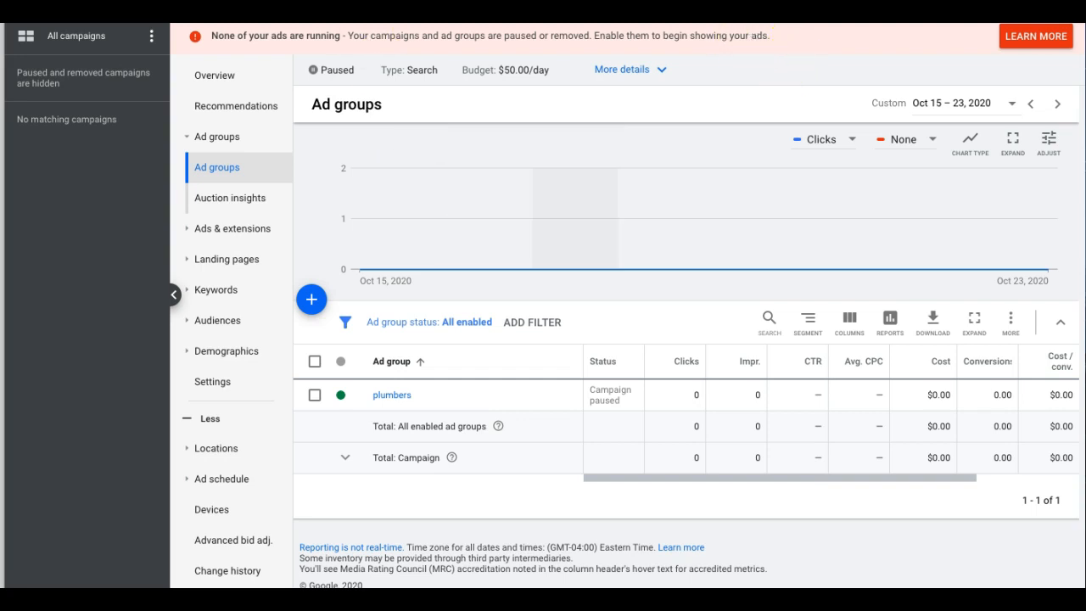
pyautogui.click(835, 12)
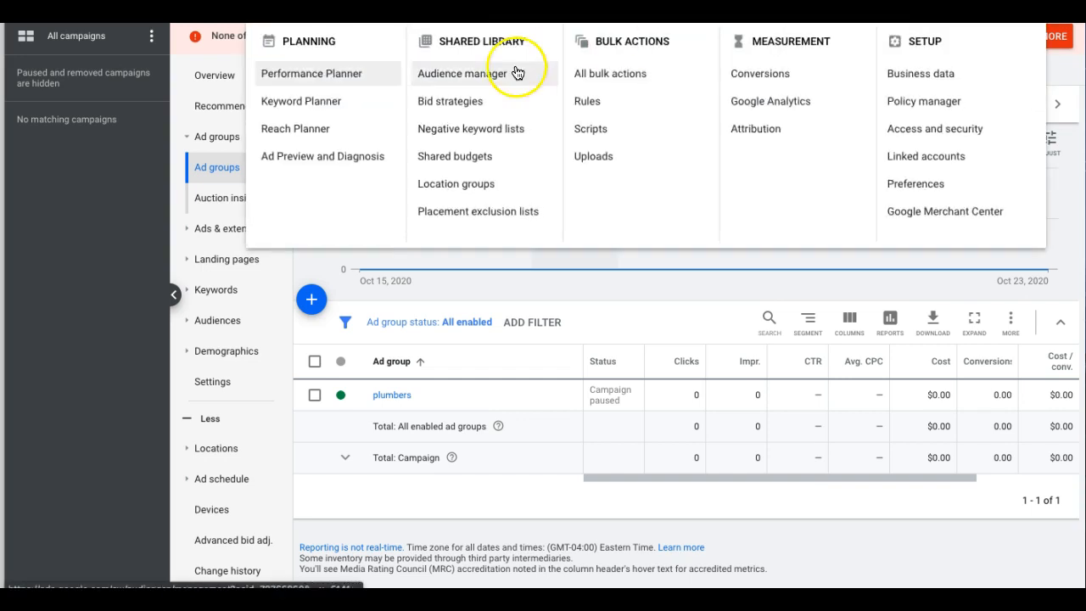
pyautogui.click(333, 101)
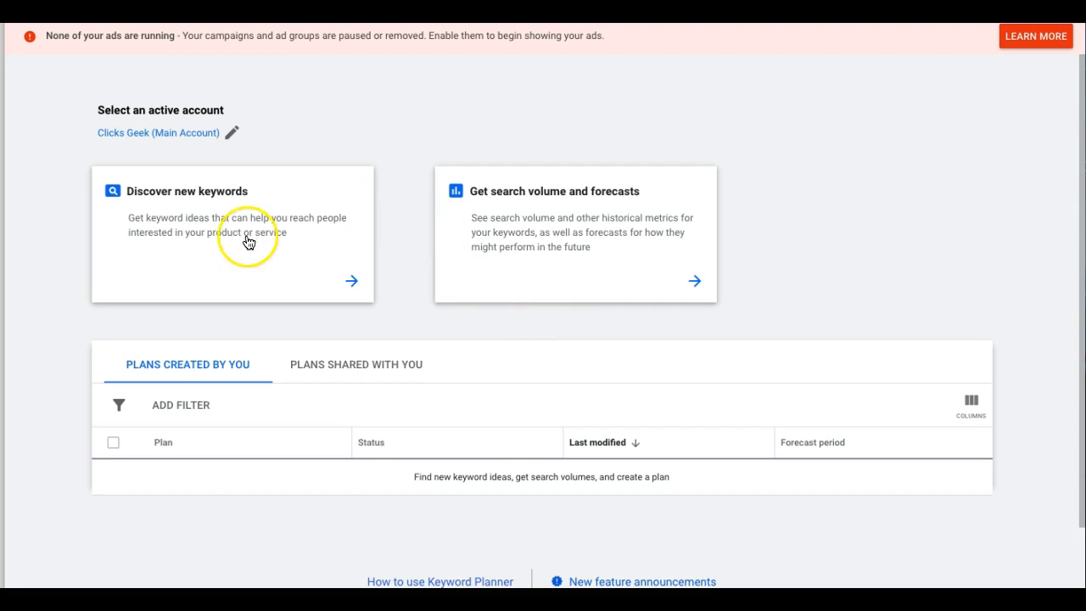
pyautogui.click(211, 223)
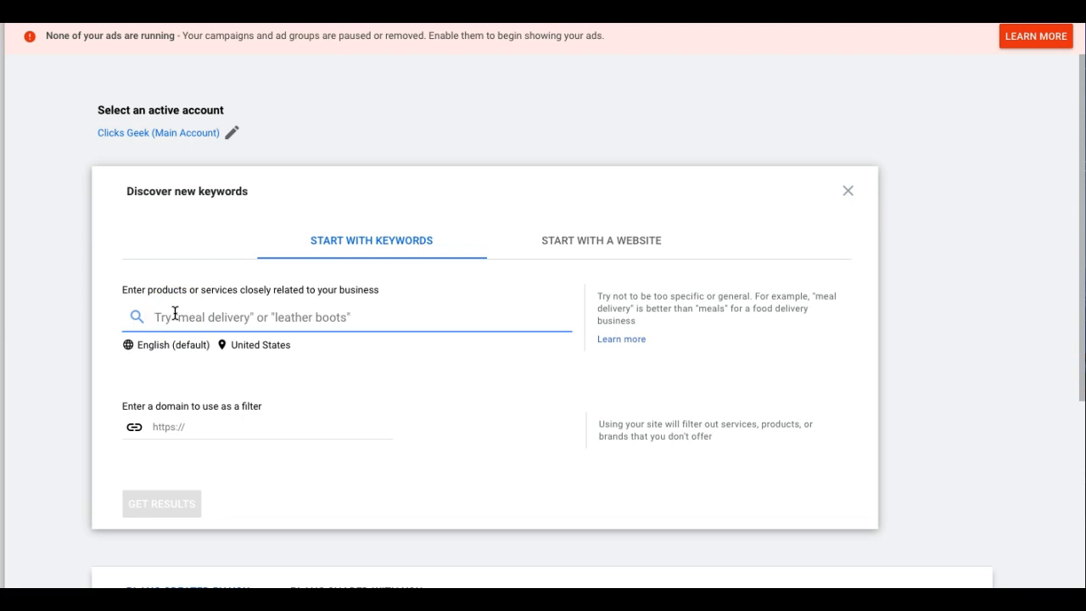
pyautogui.write('plumbers')
pyautogui.click(165, 512)
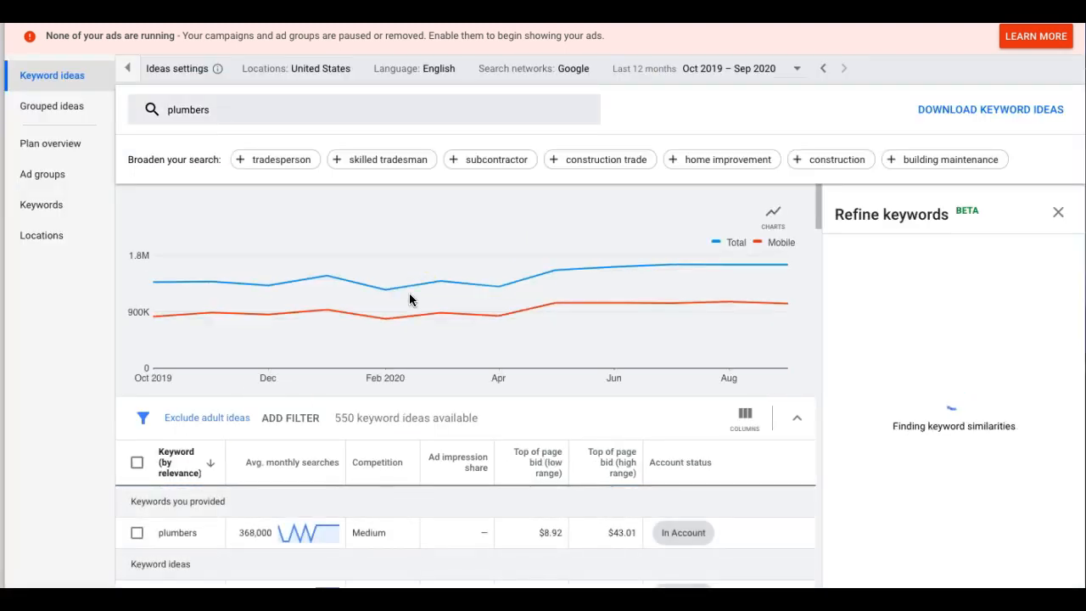
# - Widen the Keyword column in the keyword ideas table so longer keywords fit on one line
pyautogui.scroll(-2, 409, 293)
pyautogui.click(226, 297)
pyautogui.moveTo(226, 297); pyautogui.dragTo(343, 308)
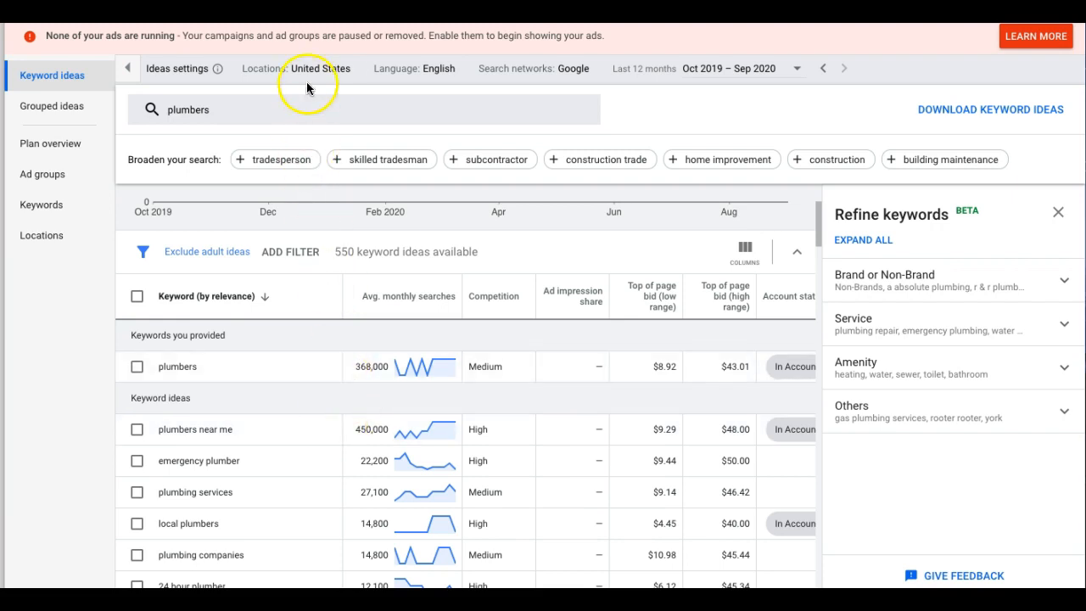
# - Target the keyword ideas to the city of Philadelphia, Pennsylvania, and remove United States from the targeted locations
pyautogui.click(360, 71)
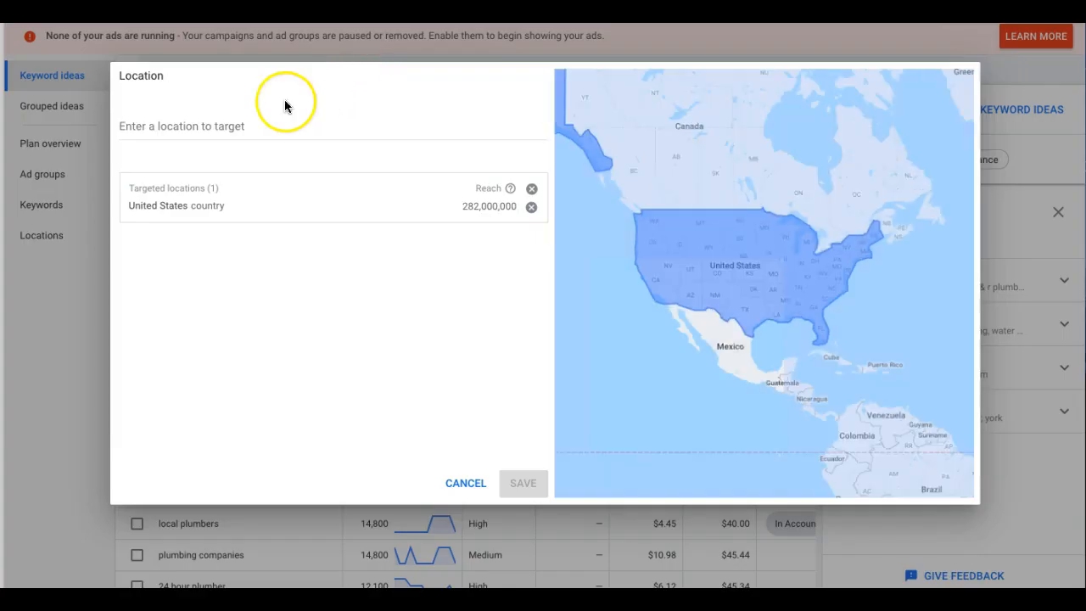
pyautogui.click(195, 125)
pyautogui.write('philade')
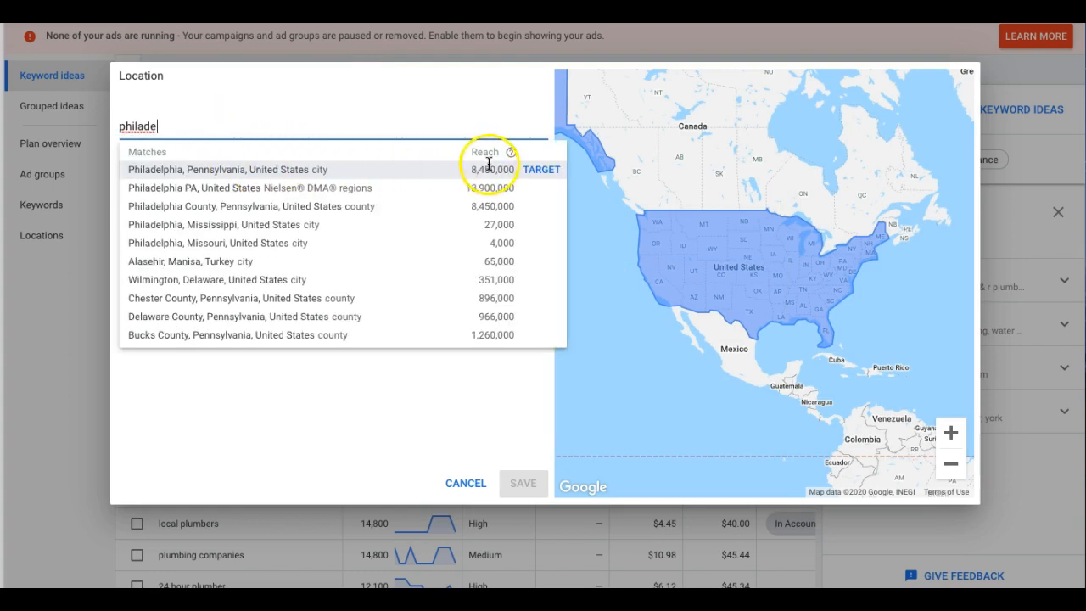
pyautogui.click(540, 169)
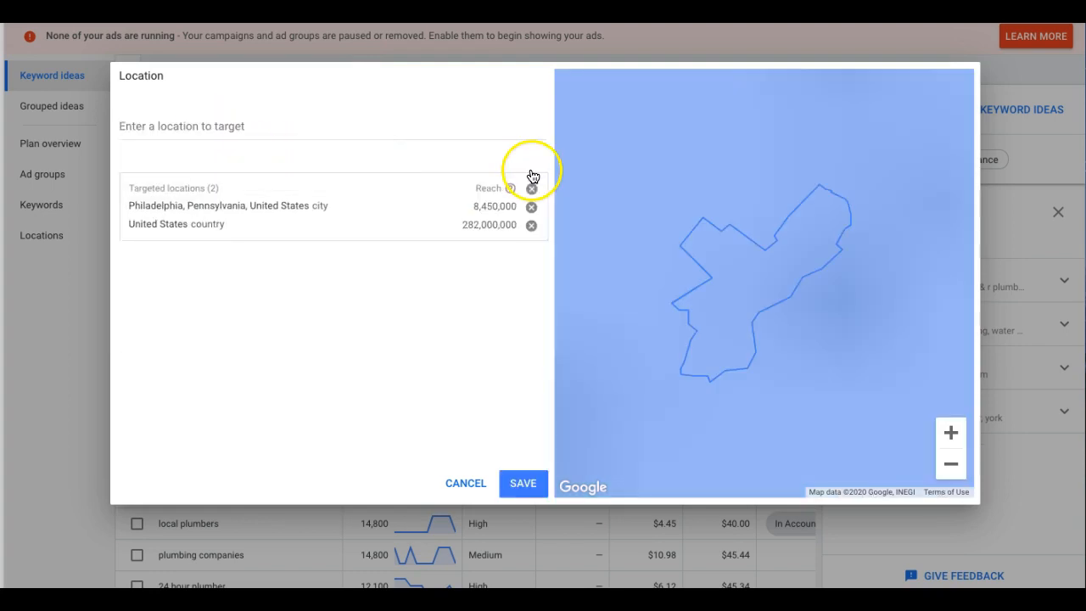
pyautogui.click(531, 225)
pyautogui.click(524, 485)
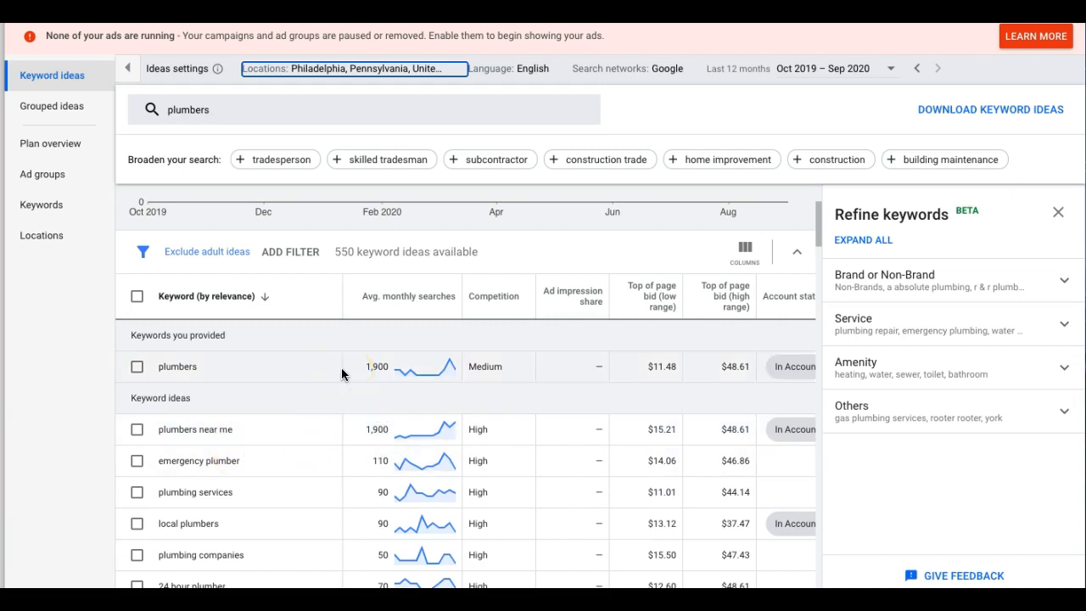
# - Examine the Philadelphia keyword ideas for further ad group themes, marking "emergency plumber" and "plumbing services" as candidates
pyautogui.scroll(-1, 342, 374)
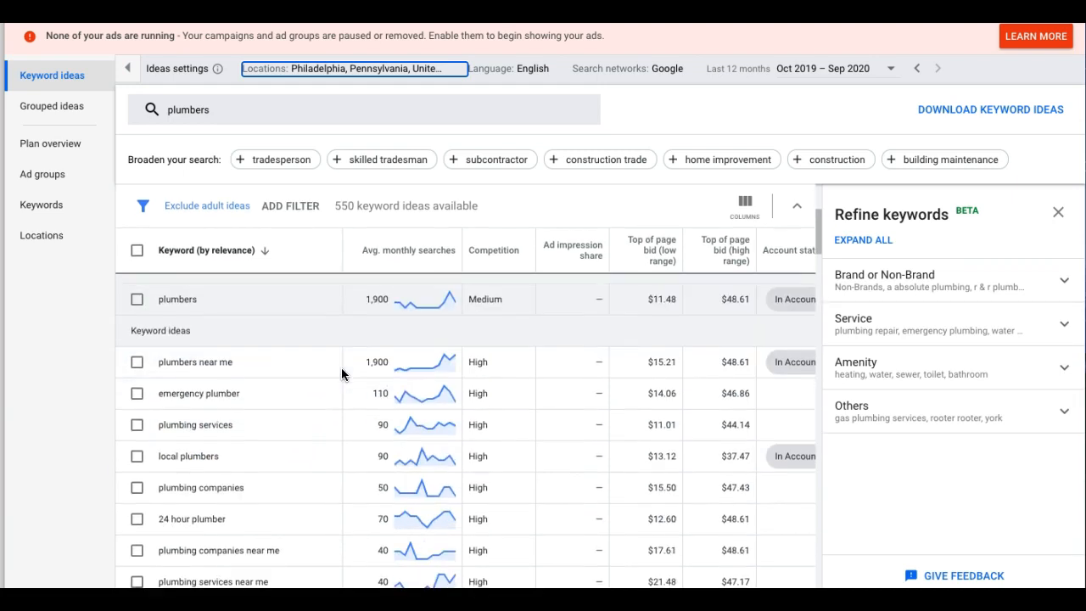
pyautogui.tripleClick(221, 394)
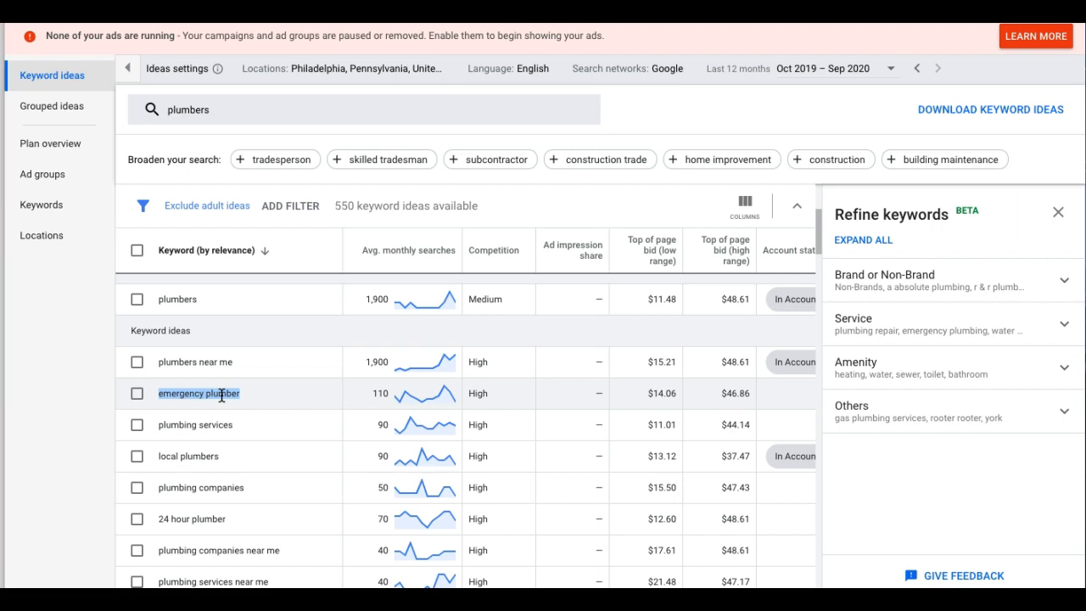
pyautogui.scroll(-1, 259, 392)
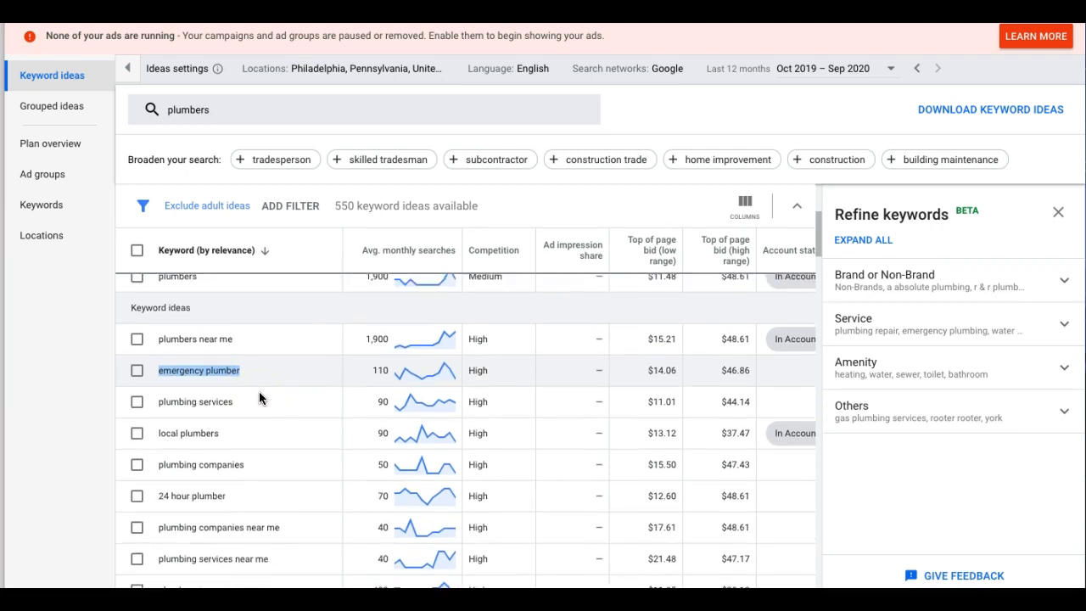
pyautogui.scroll(1, 259, 391)
pyautogui.scroll(-1, 259, 392)
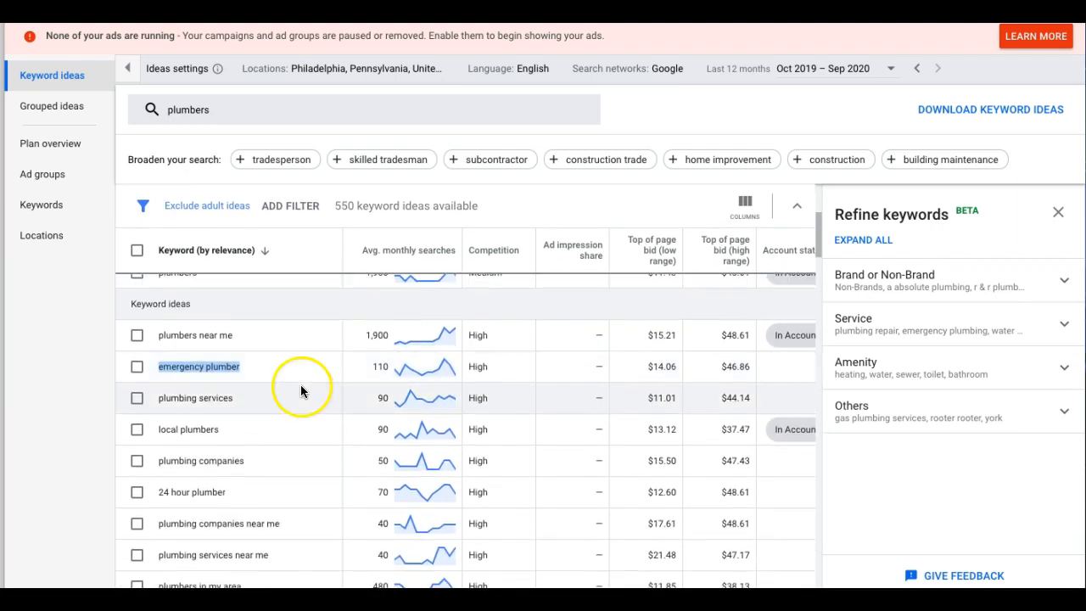
pyautogui.tripleClick(216, 366)
pyautogui.hotkey('ctrl', 'c')
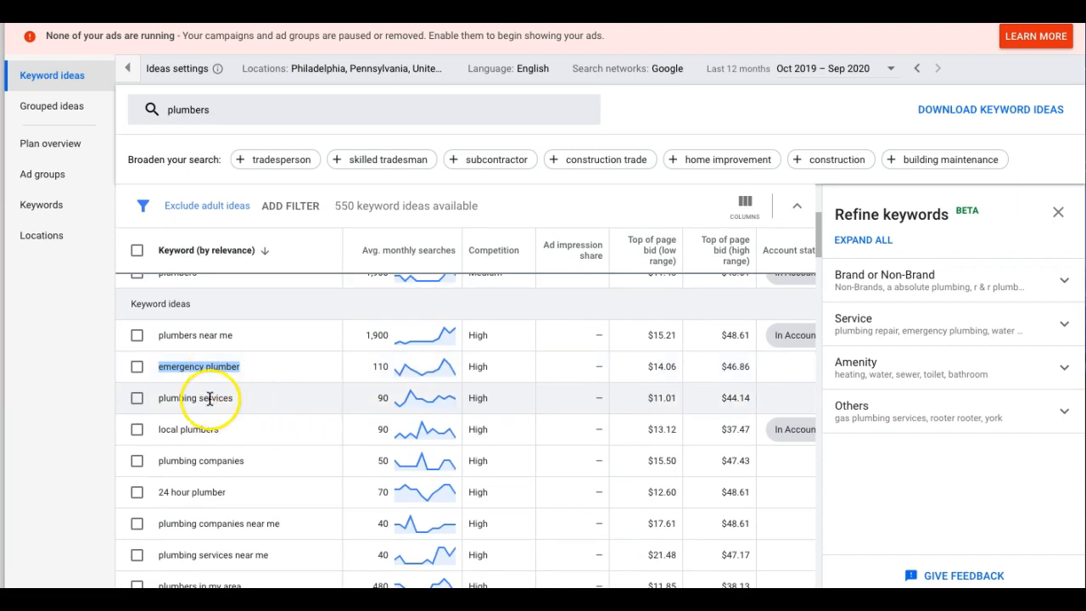
pyautogui.tripleClick(209, 398)
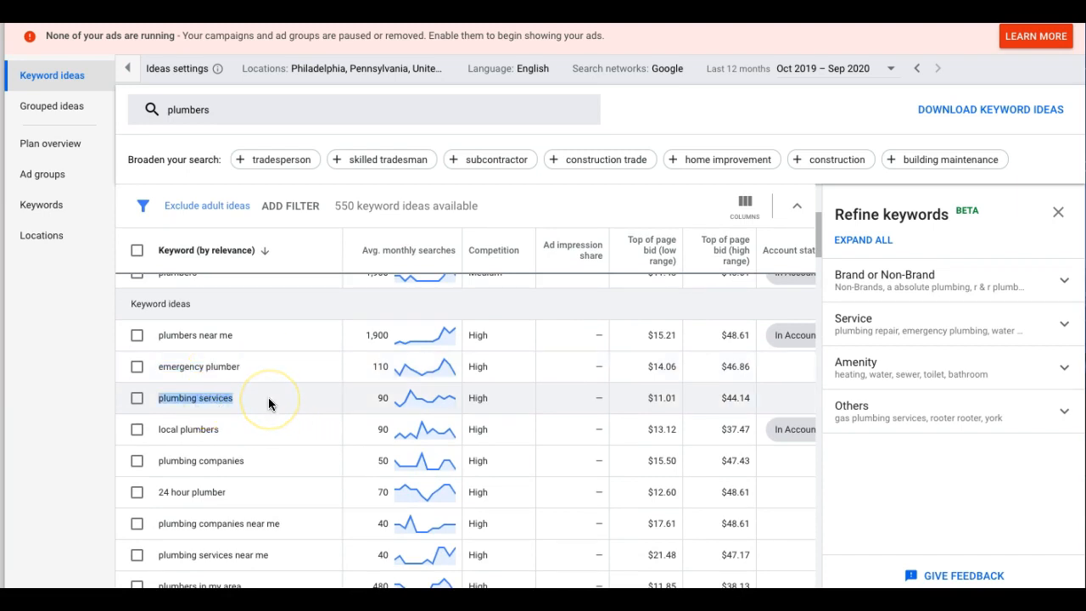
pyautogui.scroll(-1, 268, 397)
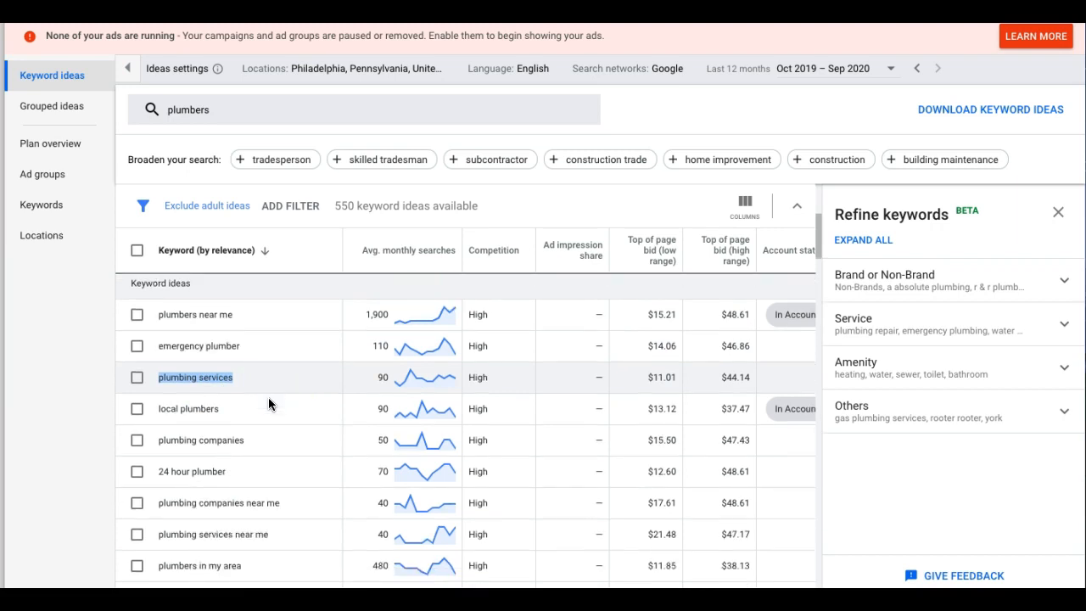
# - Examine the top Philadelphia keyword ideas, highlighting "plumbing companies" and "24 hour plumber" as possible ad group themes
pyautogui.tripleClick(230, 408)
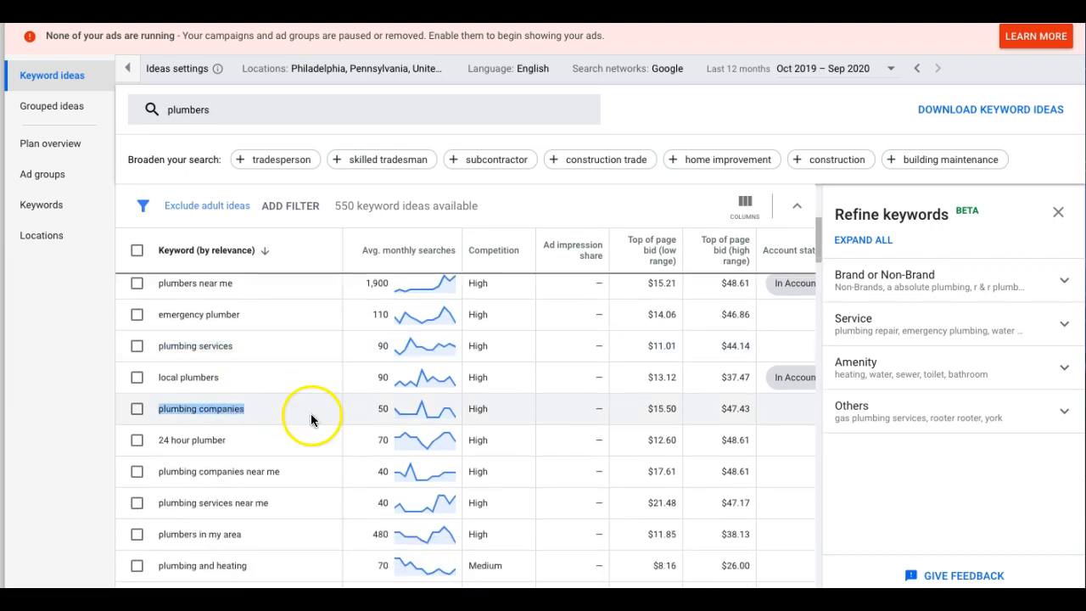
pyautogui.scroll(-1, 310, 413)
pyautogui.doubleClick(215, 394)
pyautogui.tripleClick(215, 394)
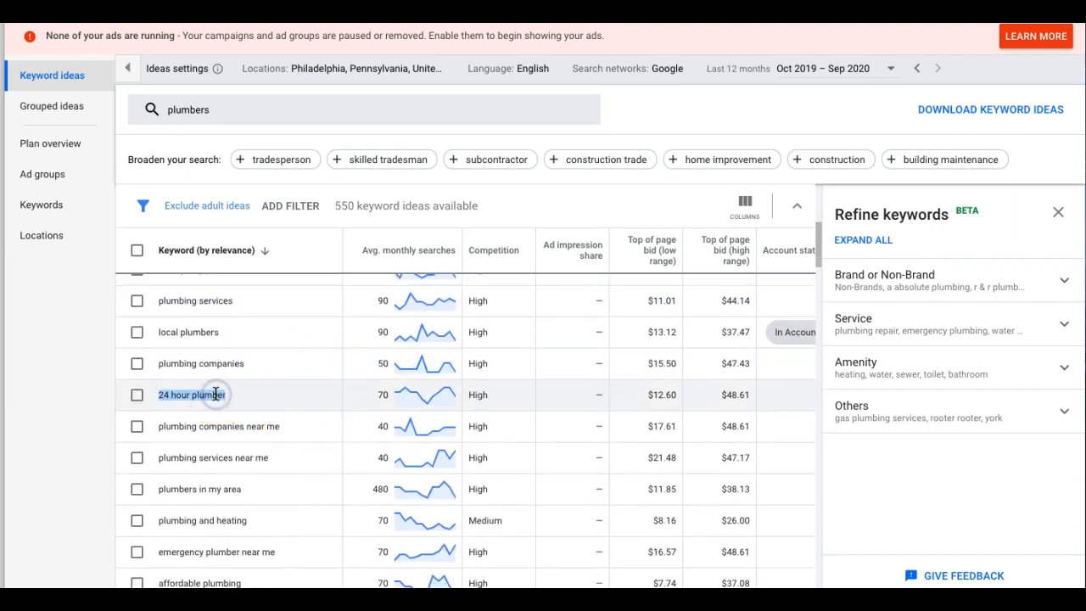
pyautogui.scroll(-1, 299, 395)
pyautogui.scroll(-1, 298, 392)
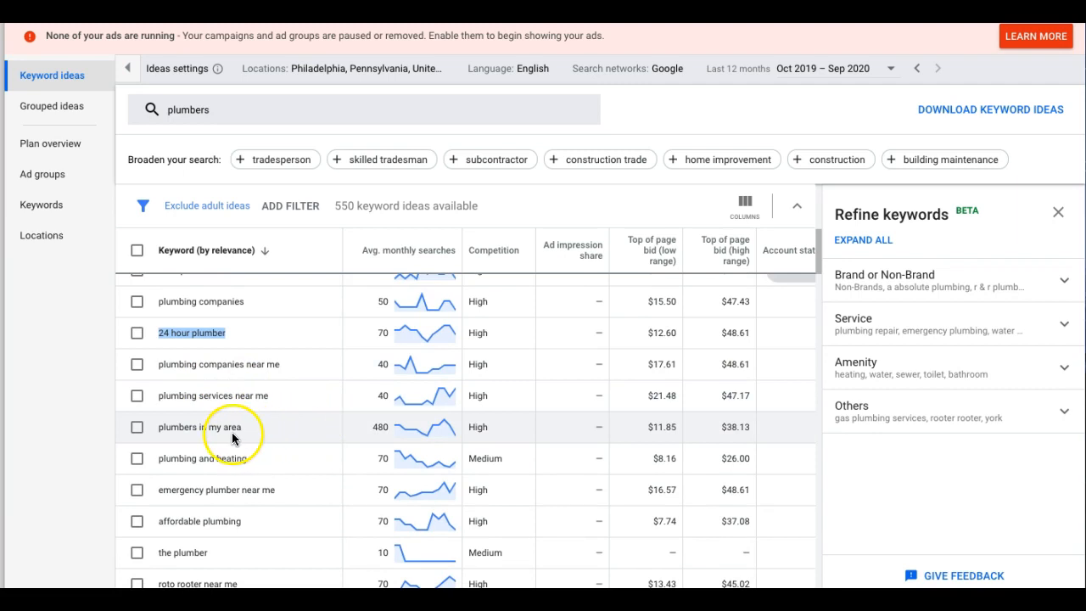
# - Review the lower-ranked keyword ideas for distinct services and themes that could form their own ad groups
pyautogui.scroll(-4, 223, 427)
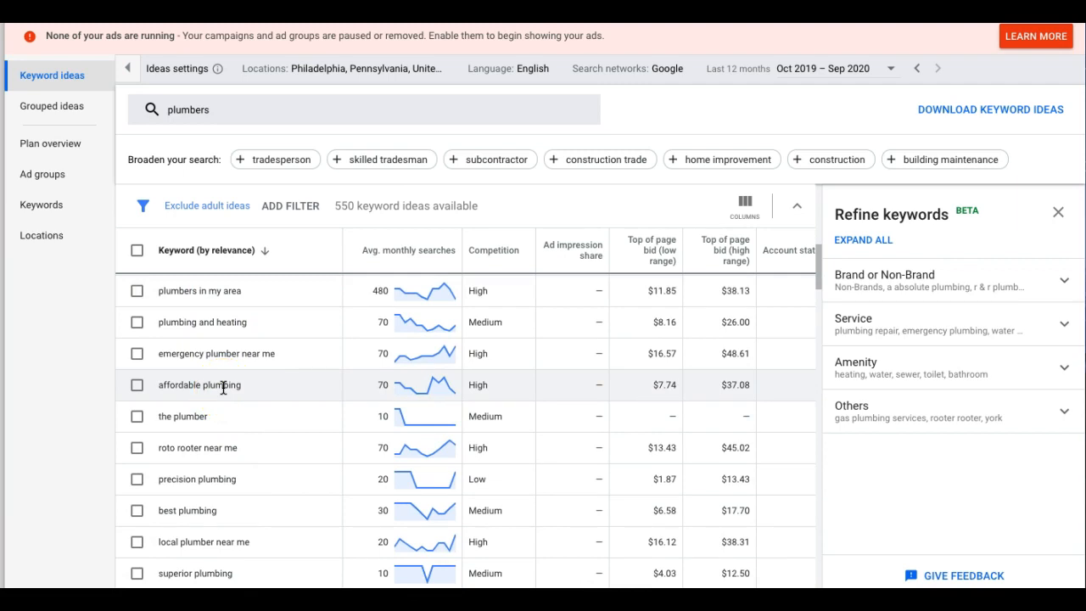
pyautogui.scroll(-4, 280, 412)
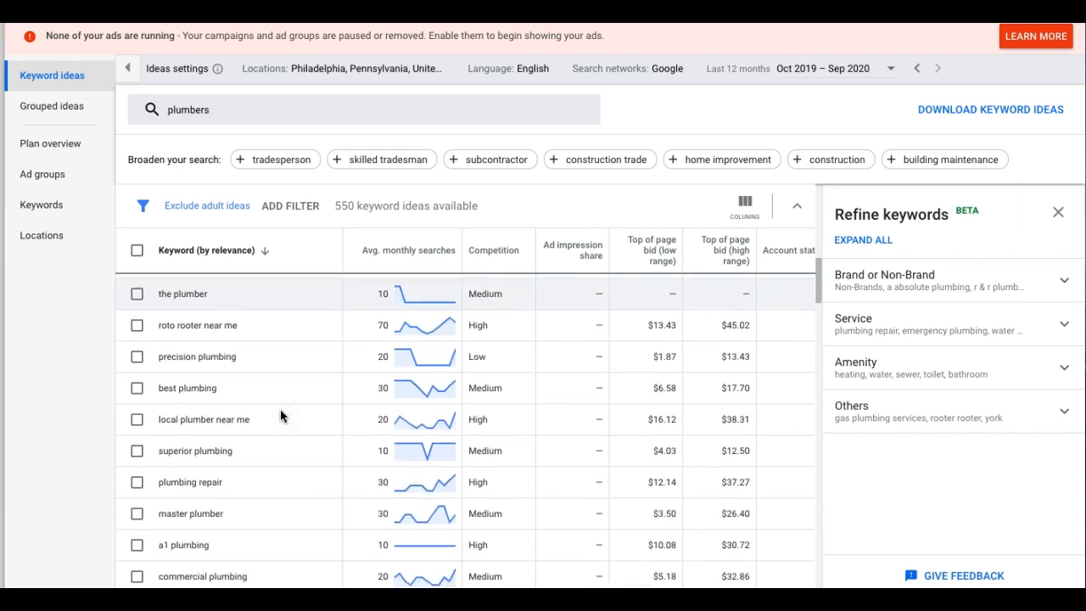
pyautogui.scroll(-3, 280, 410)
pyautogui.click(274, 381)
pyautogui.scroll(7, 213, 321)
pyautogui.scroll(5, 212, 324)
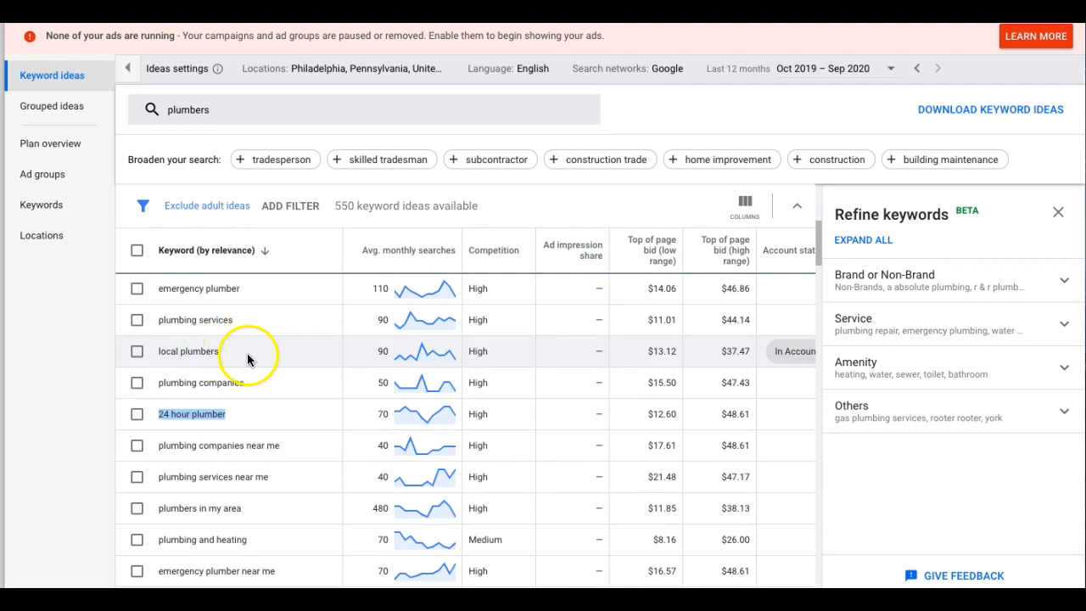
pyautogui.scroll(-5, 252, 357)
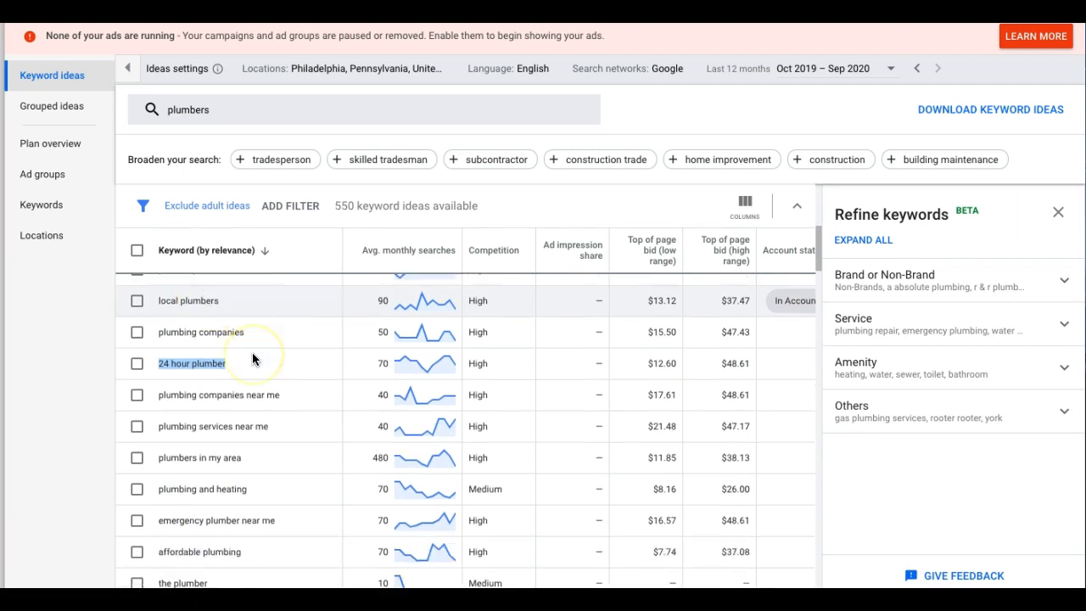
pyautogui.scroll(-2, 252, 359)
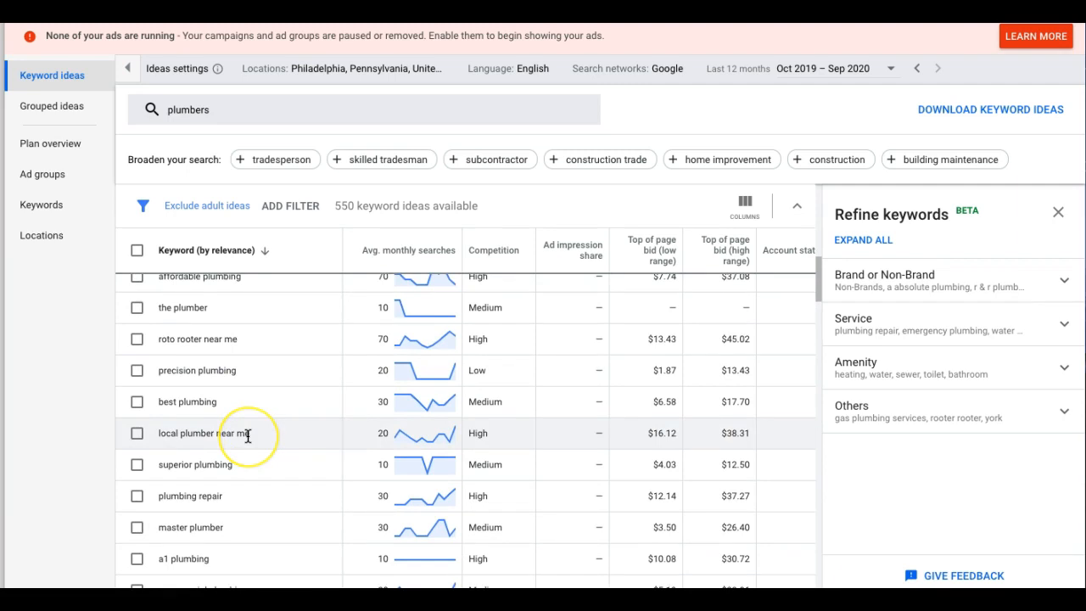
pyautogui.scroll(-1, 248, 436)
pyautogui.scroll(-1, 247, 436)
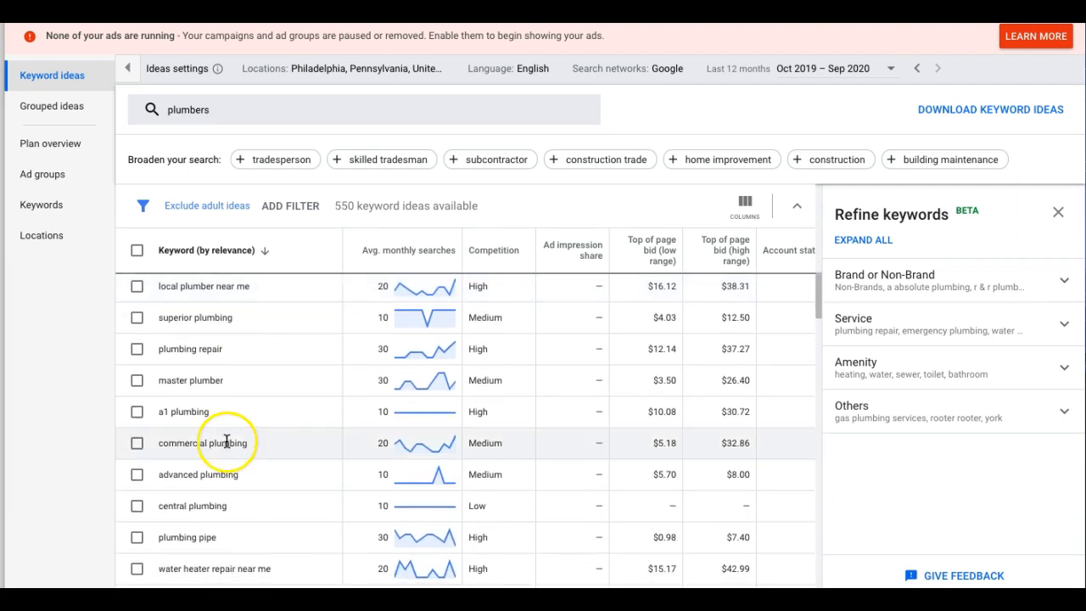
pyautogui.scroll(-2, 264, 445)
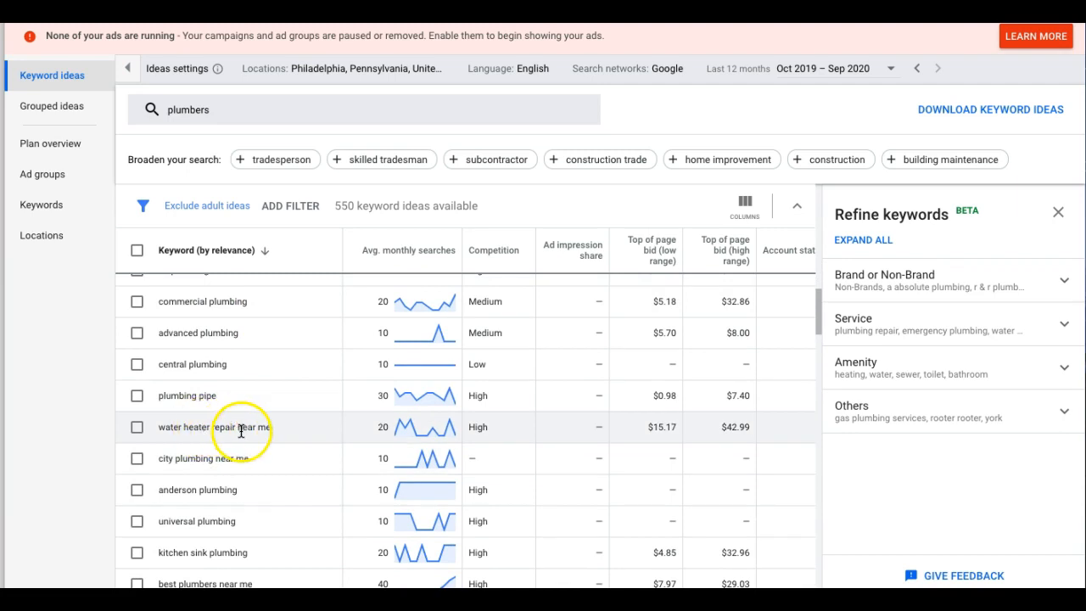
pyautogui.scroll(-2, 224, 427)
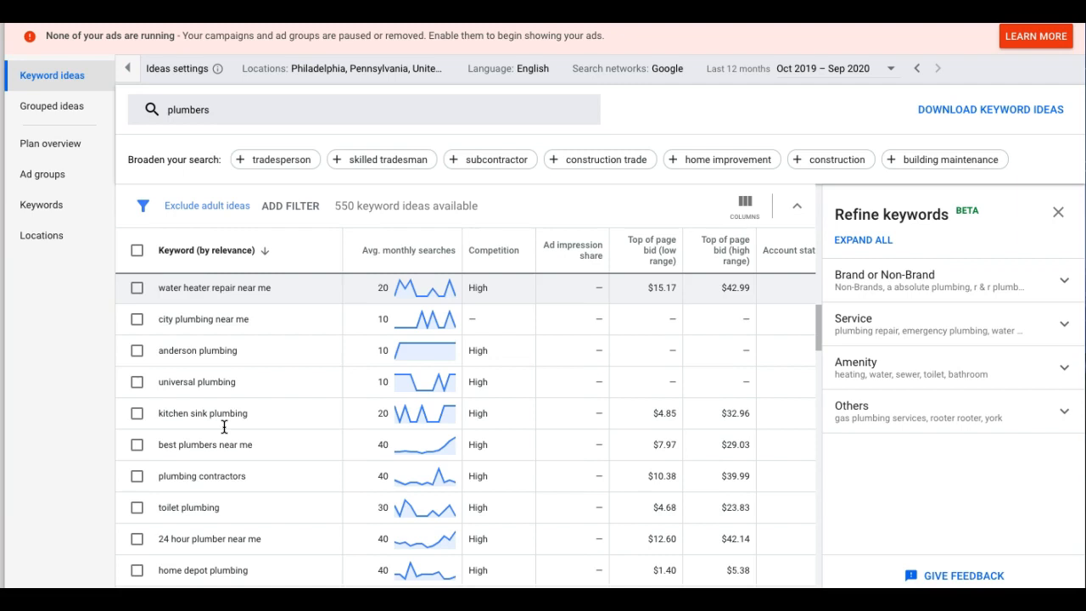
pyautogui.scroll(-2, 287, 436)
pyautogui.scroll(-2, 277, 414)
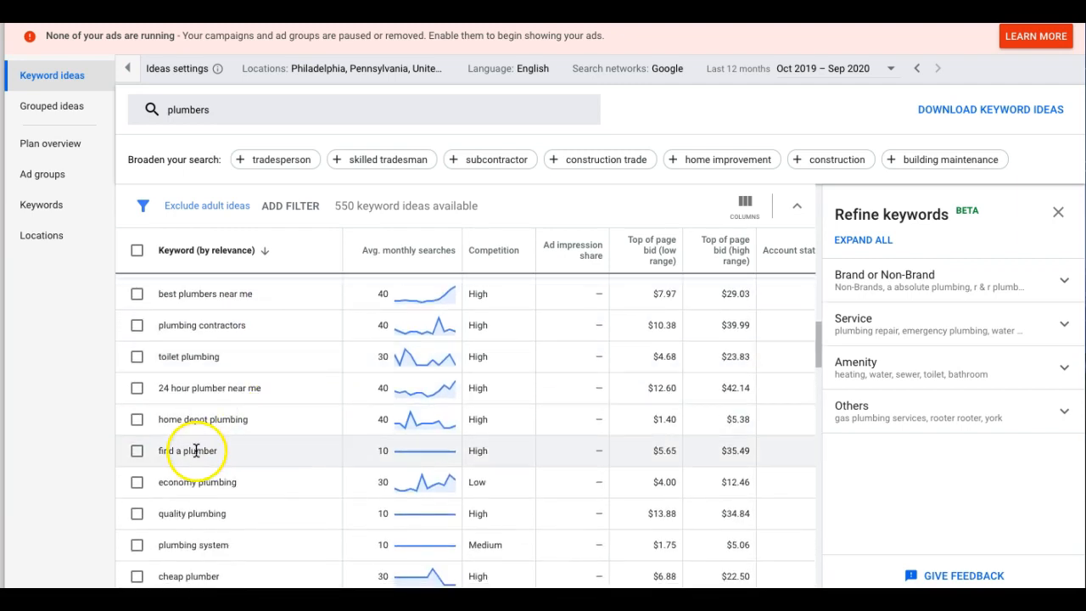
pyautogui.scroll(-2, 278, 434)
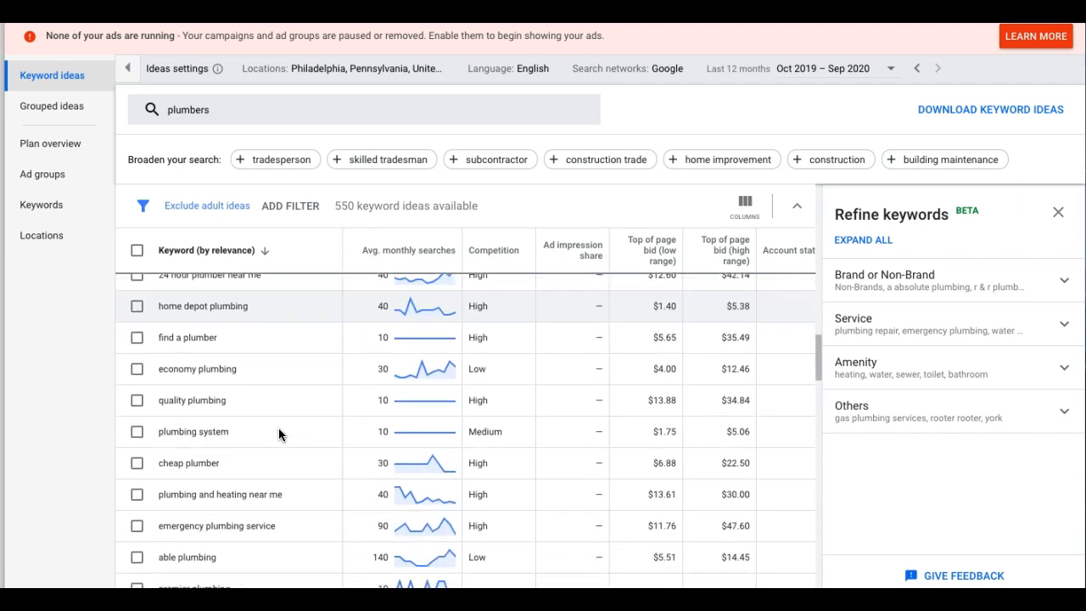
pyautogui.scroll(-1, 279, 434)
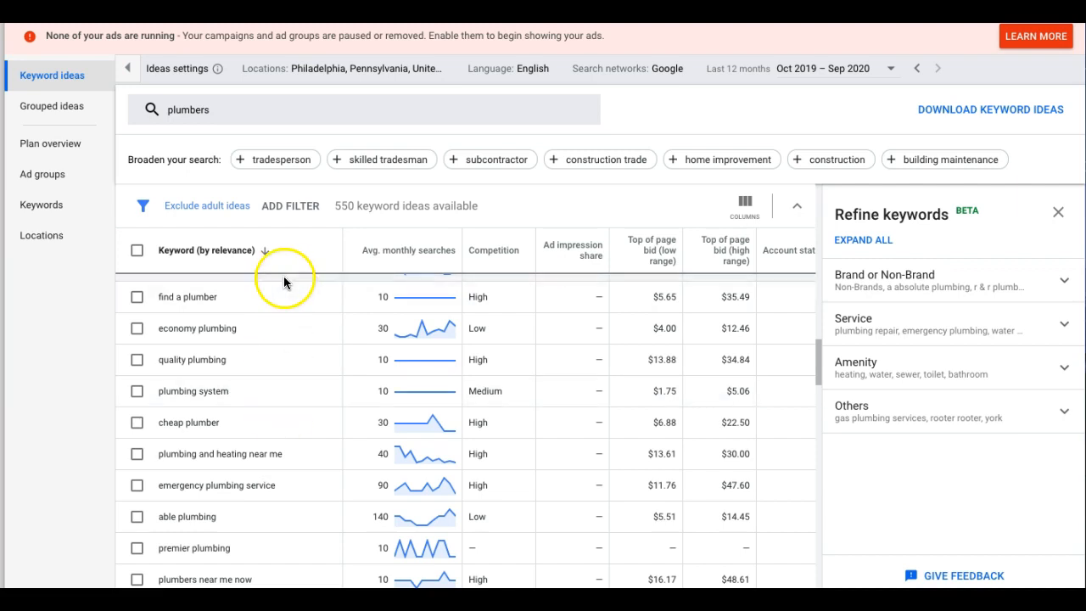
# - Switch to the keyword wrapper page and replace its keyword list with "emergency plumber" from the keyword ideas
pyautogui.scroll(10, 312, 369)
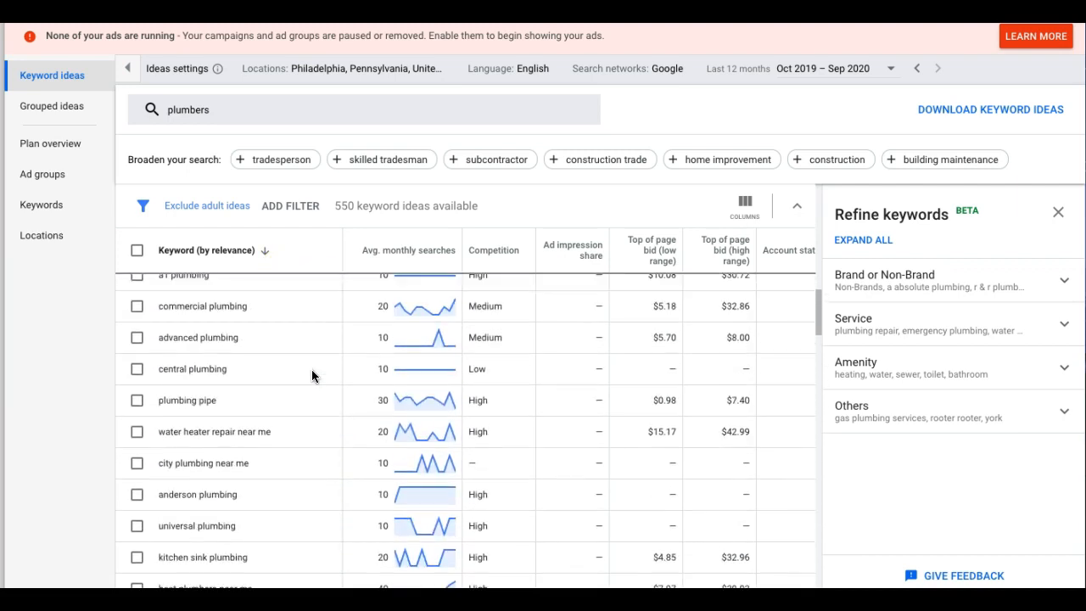
pyautogui.scroll(5, 317, 451)
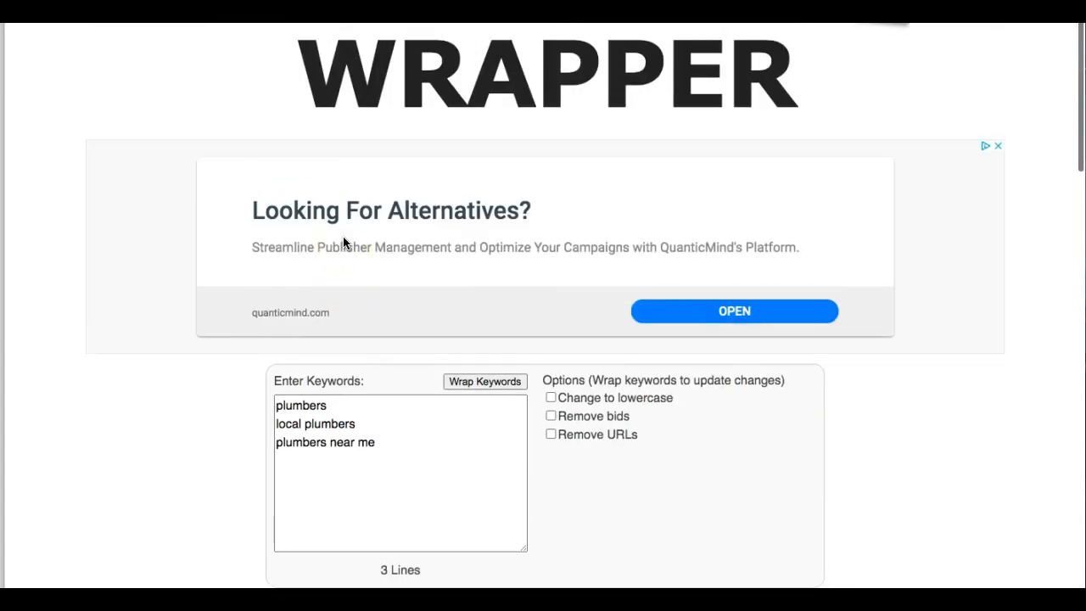
pyautogui.scroll(-2, 340, 344)
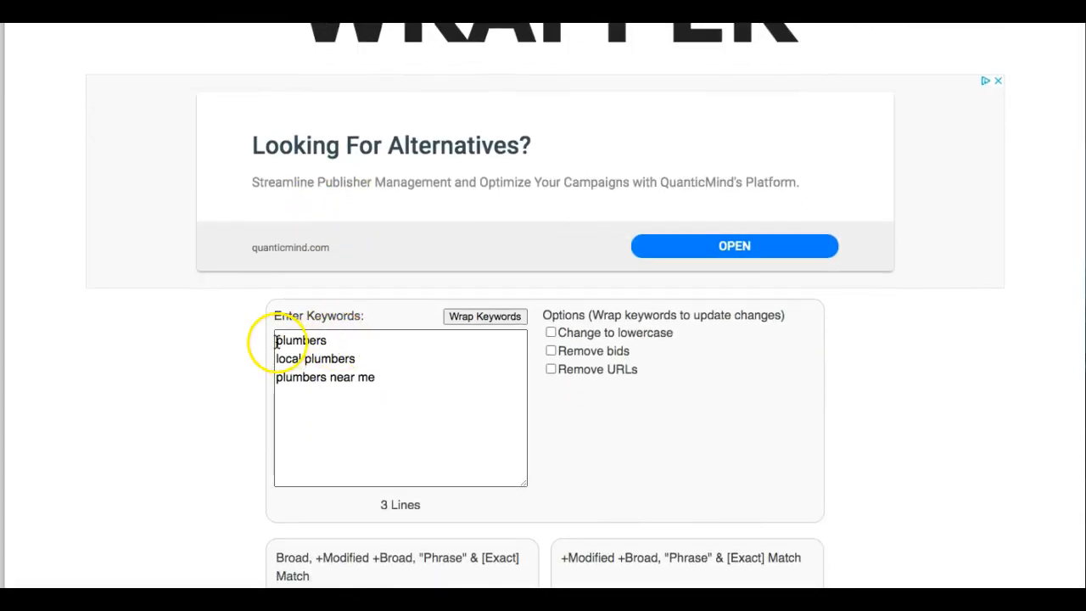
pyautogui.moveTo(275, 342); pyautogui.dragTo(424, 388)
pyautogui.hotkey('ctrl', 'v')
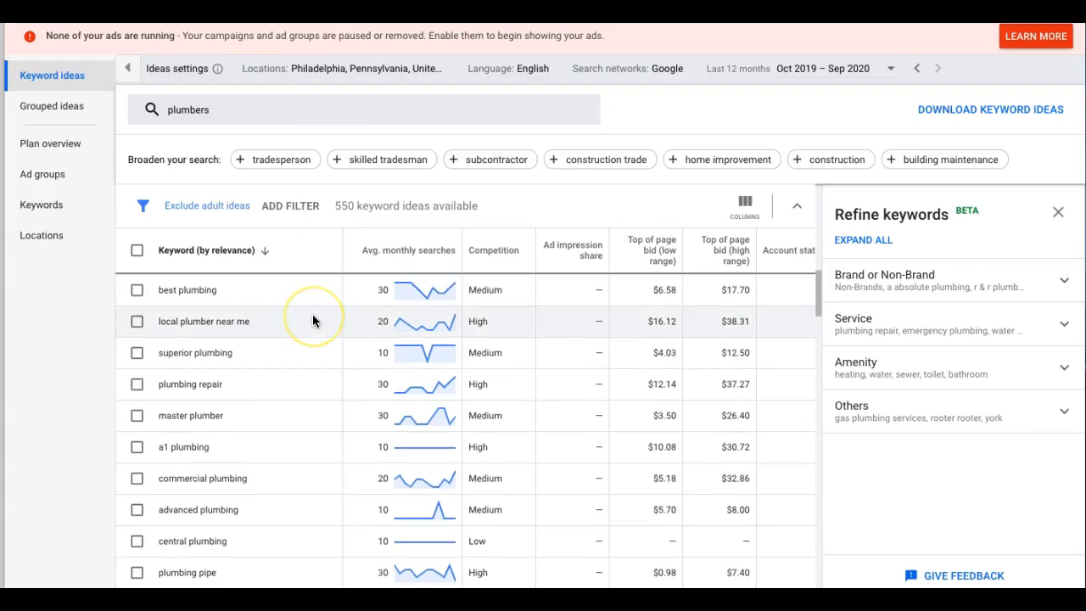
# - Copy "plumbing repair" from the Keyword Planner ideas into the keyword wrapper's list as the second line
pyautogui.scroll(2, 311, 317)
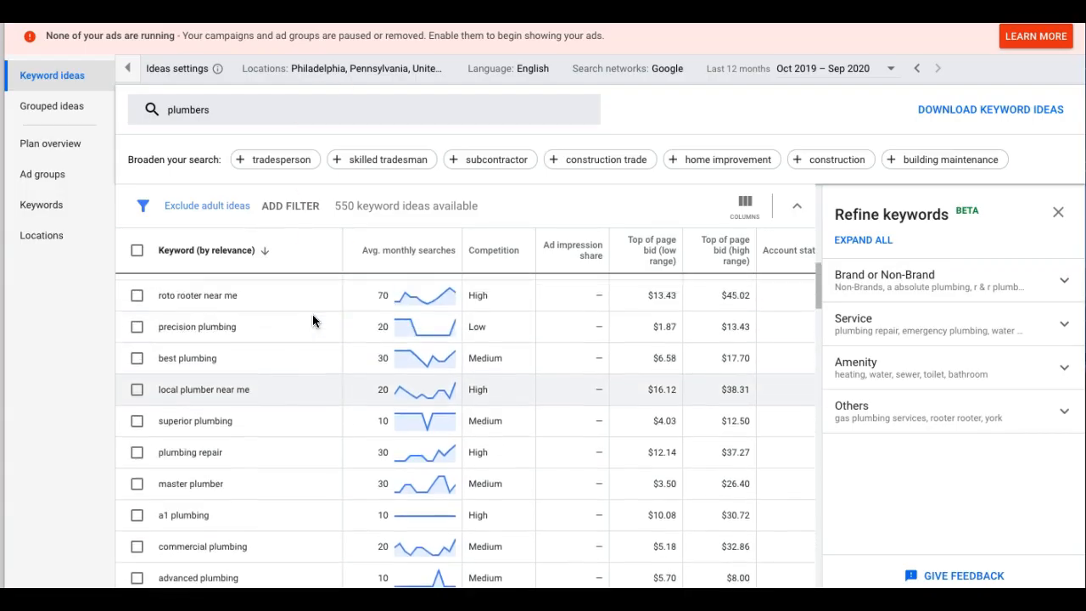
pyautogui.tripleClick(190, 454)
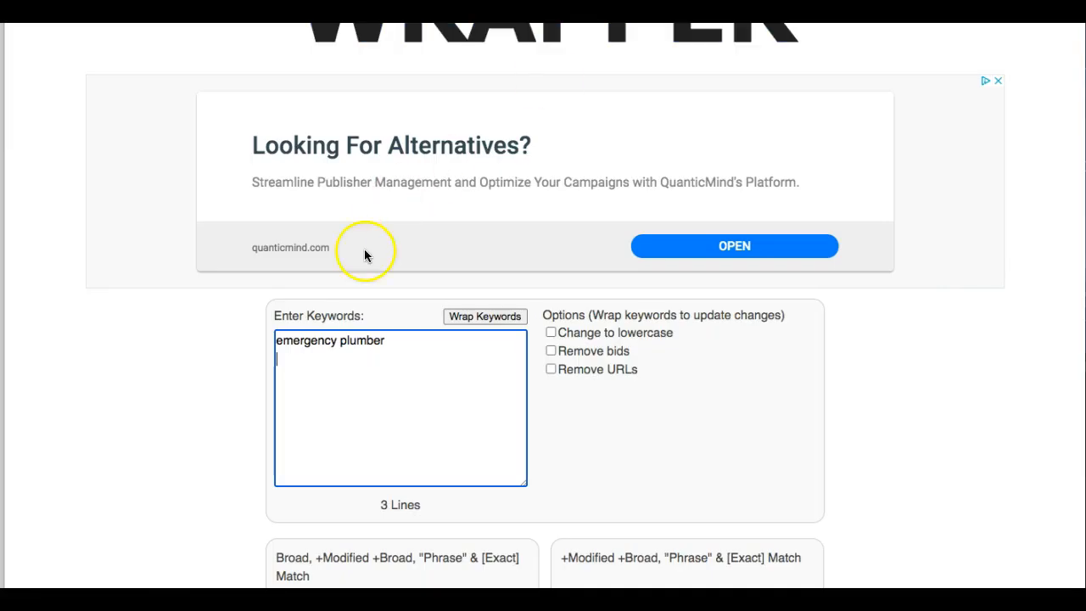
pyautogui.write('plumbing repair')
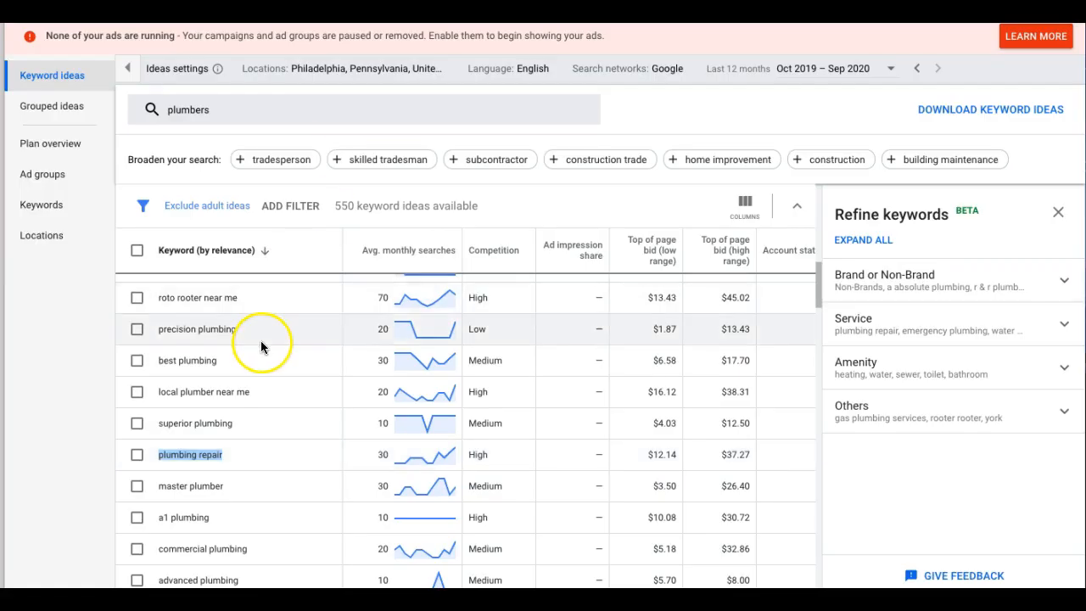
# - Copy "plumbing services" from the Keyword Planner ideas into the keyword wrapper's list as the third line
pyautogui.scroll(3, 260, 344)
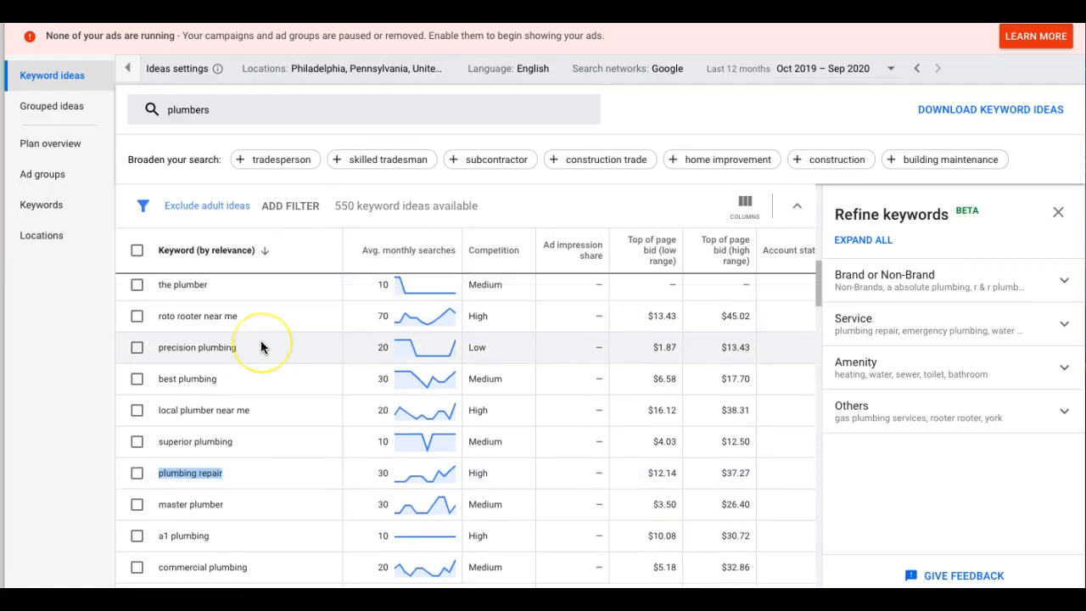
pyautogui.scroll(5, 260, 346)
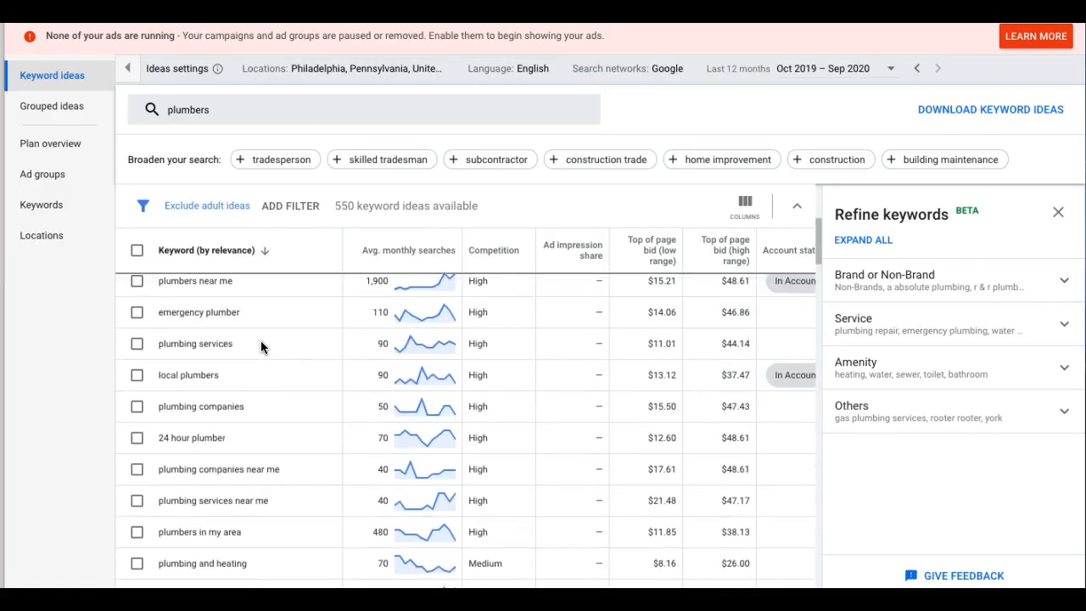
pyautogui.click(212, 410)
pyautogui.doubleClick(212, 410)
pyautogui.press('super+c')
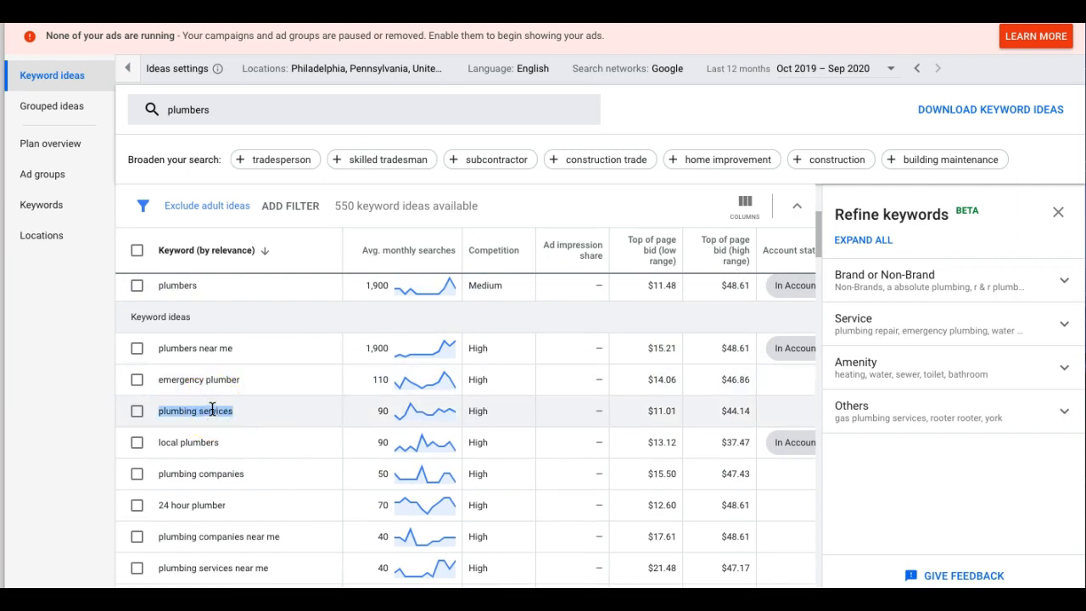
pyautogui.hotkey('ctrl', 'Tab')
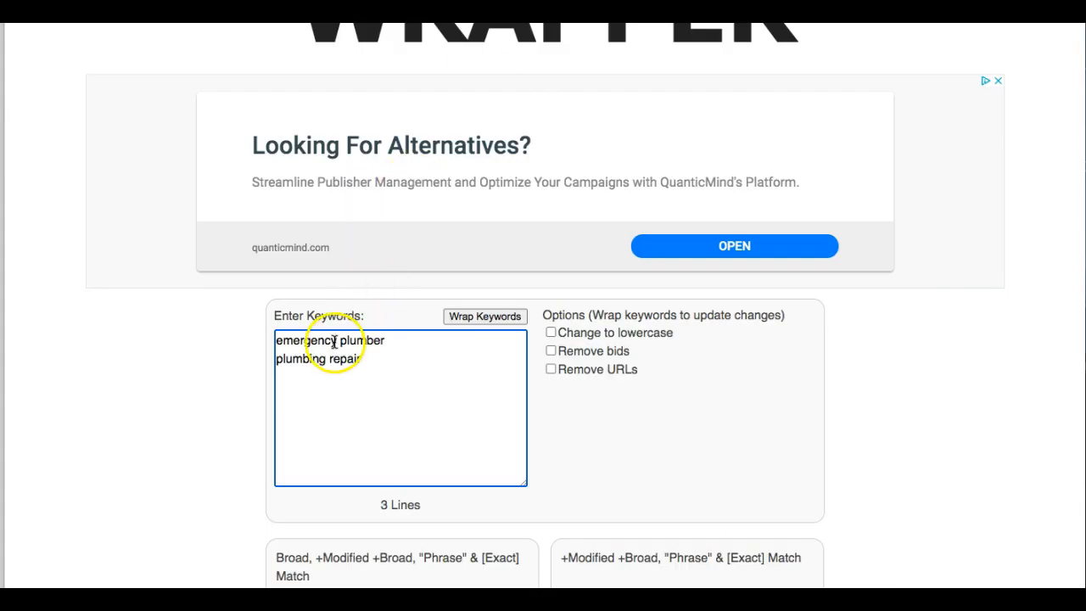
pyautogui.press('super+v')
pyautogui.press('Return')
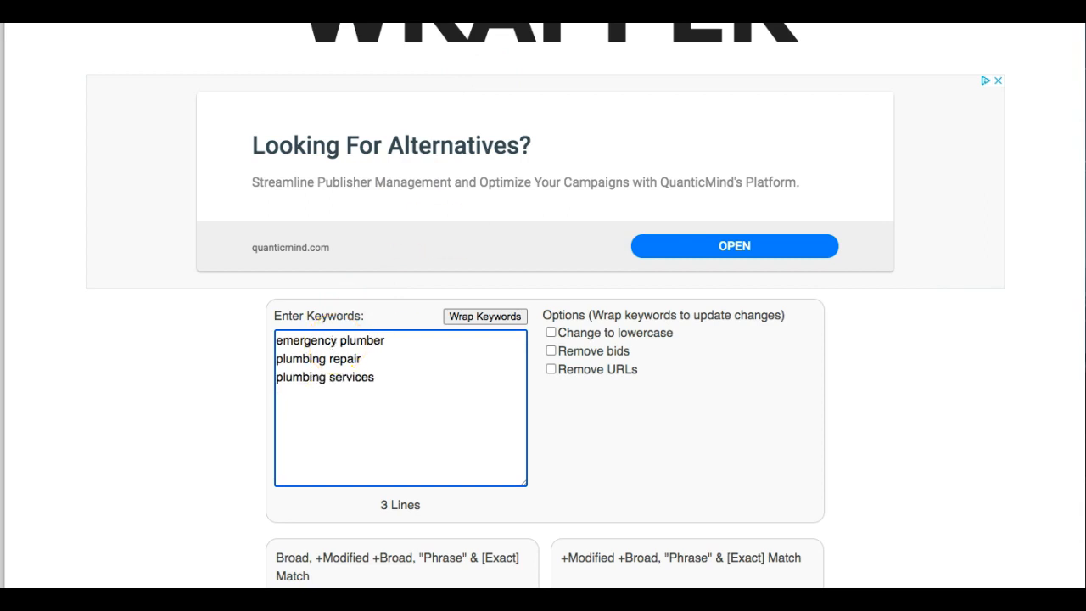
# - Copy "local plumbers" from the Keyword Planner ideas into the keyword wrapper's list as the fourth line
pyautogui.hotkey('ctrl', 'shift', 'Tab')
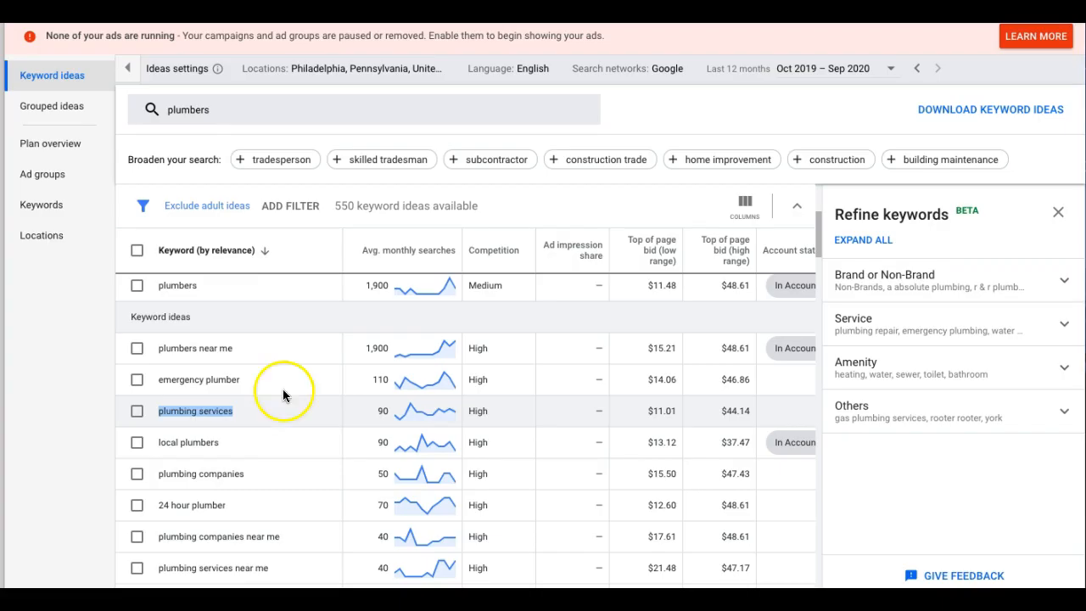
pyautogui.tripleClick(180, 442)
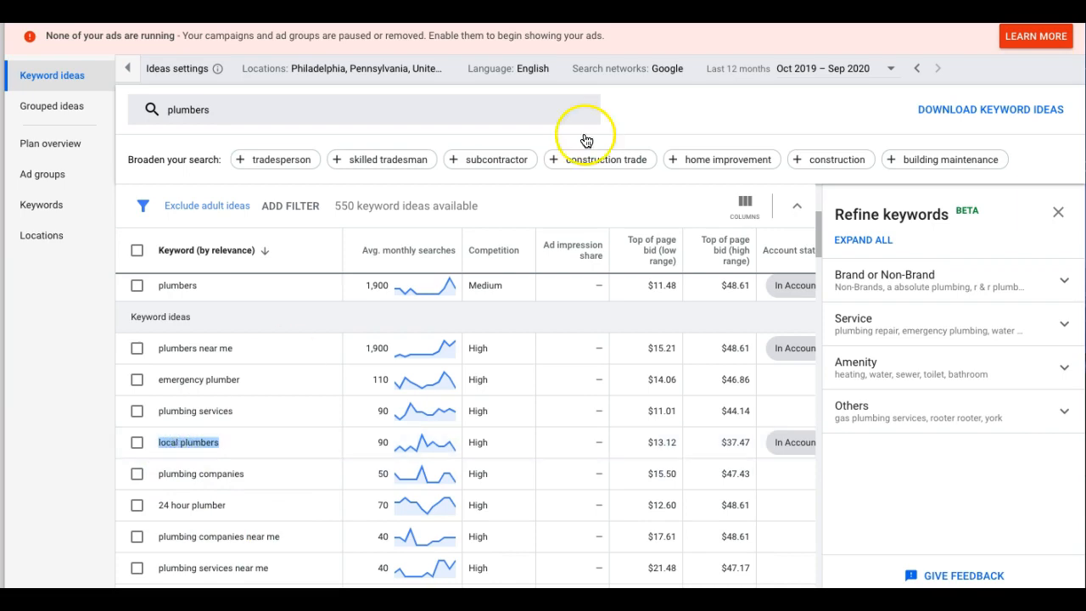
pyautogui.hotkey('ctrl', 'c')
pyautogui.hotkey('ctrl', 'Tab')
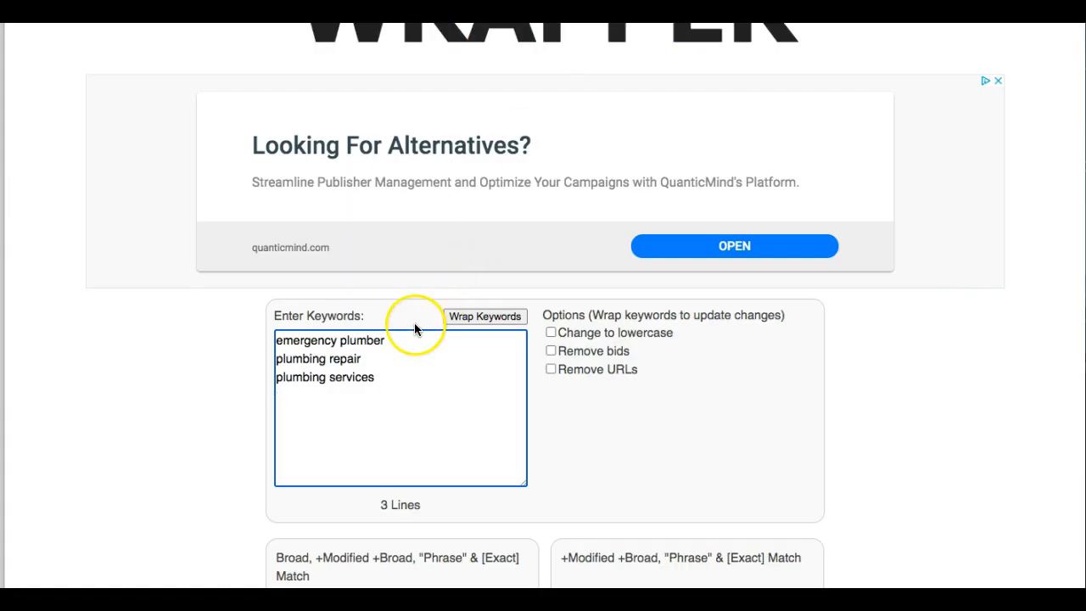
pyautogui.hotkey('ctrl', 'v')
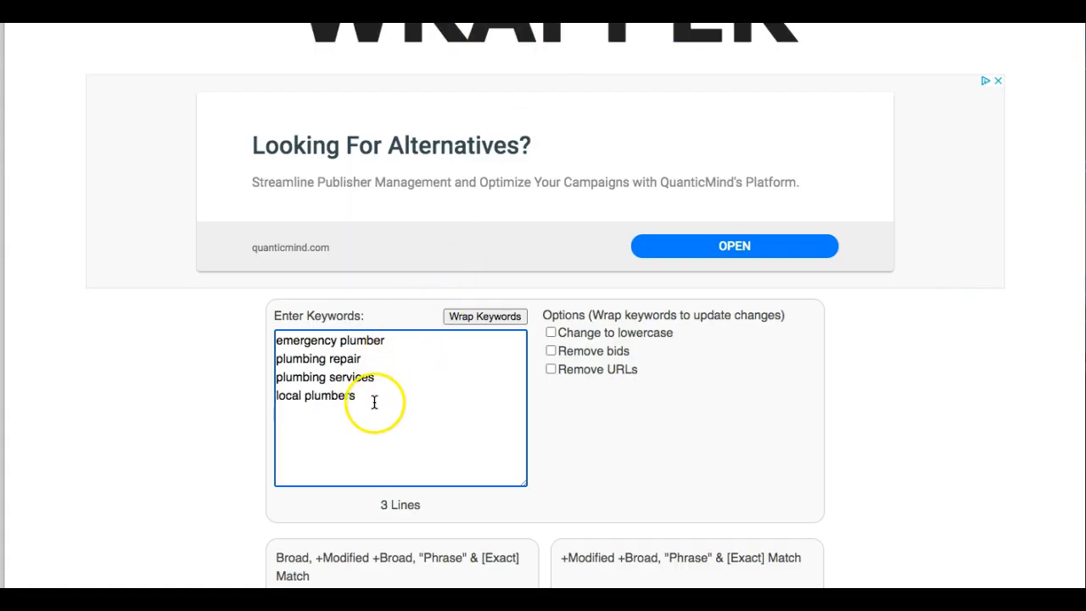
# - Review "emergency plumber" and "plumbing repair" in the keyword wrapper's list as separate ad group themes
pyautogui.click(335, 340)
pyautogui.tripleClick(335, 340)
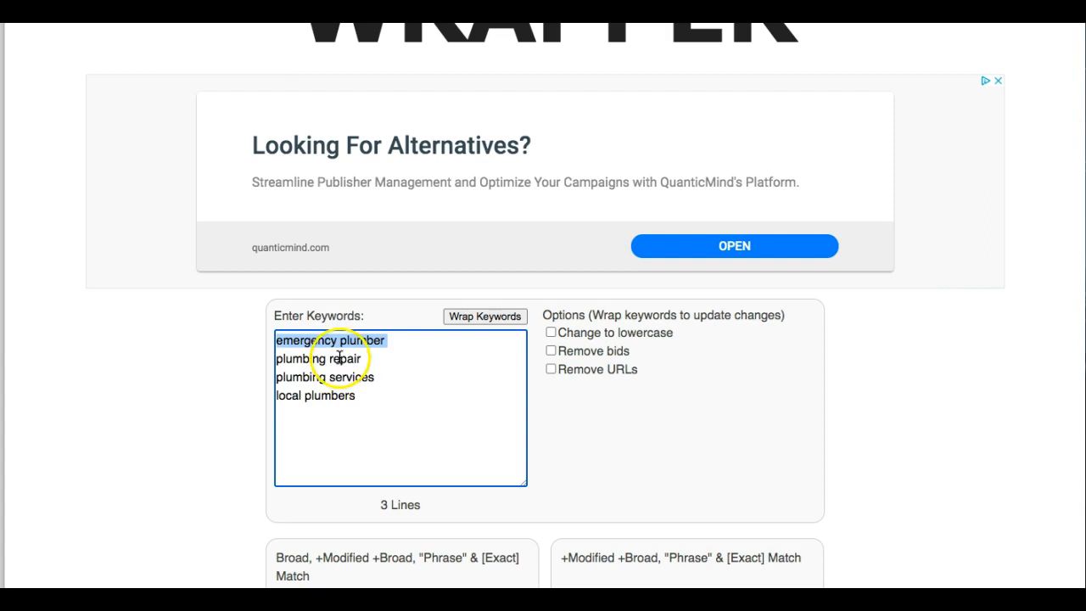
pyautogui.click(328, 358)
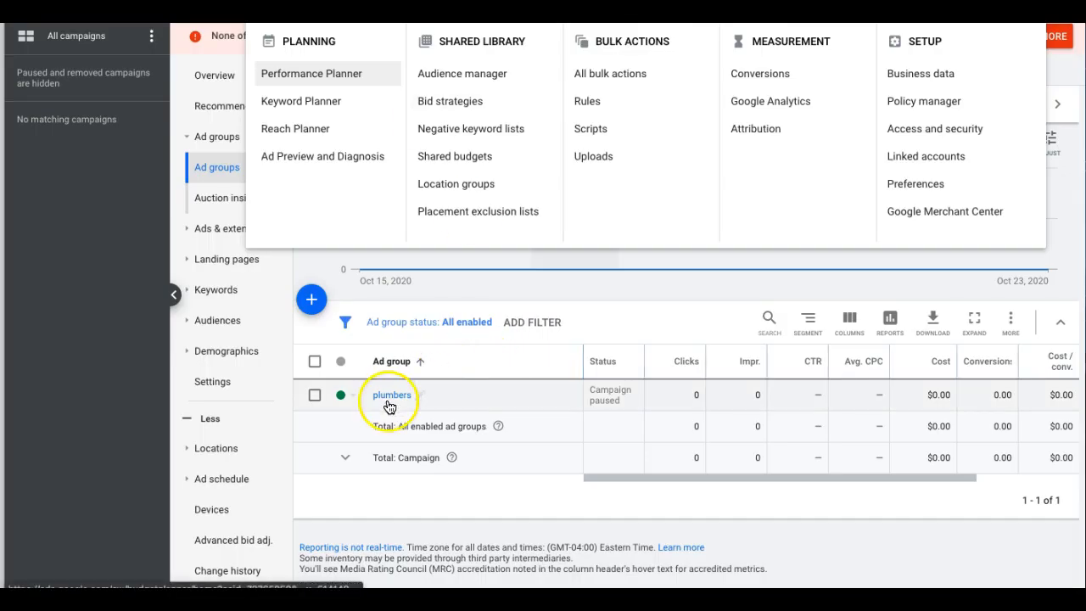
# - Switch to the Google Ads campaign, open the "plumbers" ad group and view its text ad
pyautogui.click(391, 399)
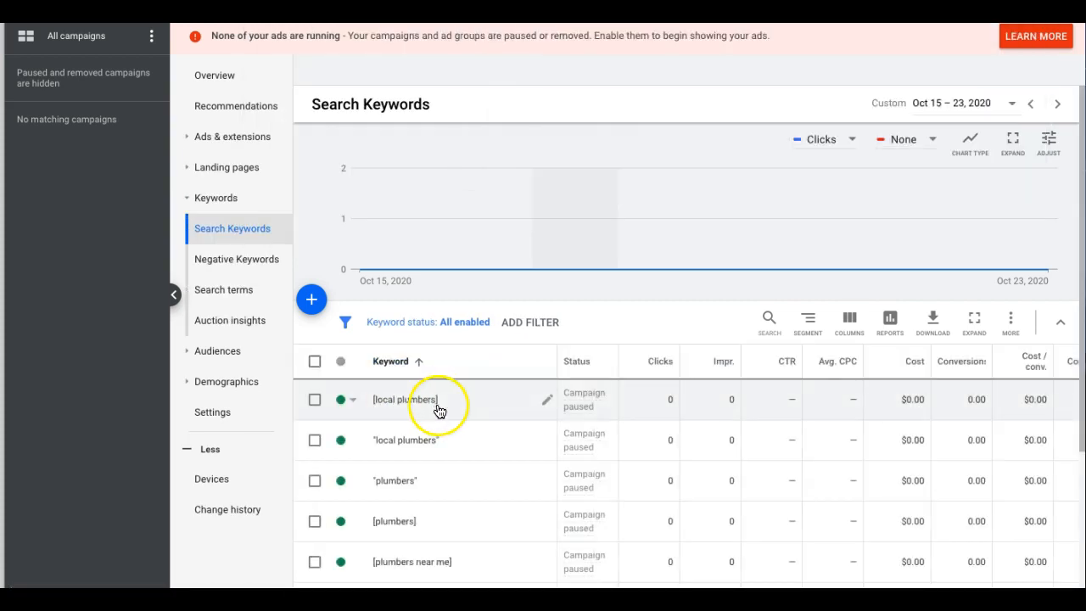
pyautogui.click(225, 142)
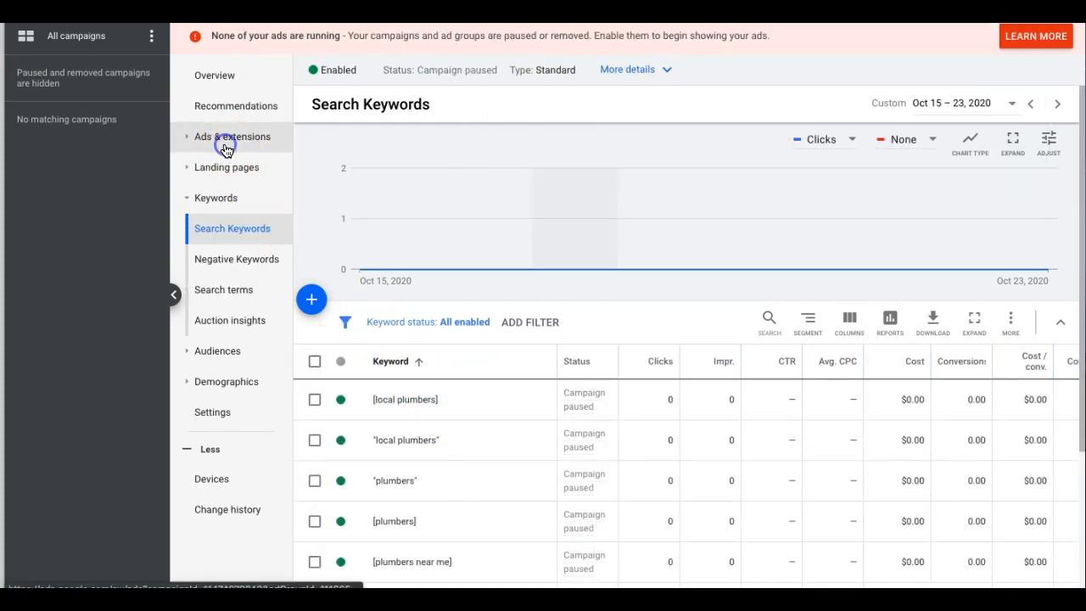
pyautogui.scroll(-1, 541, 439)
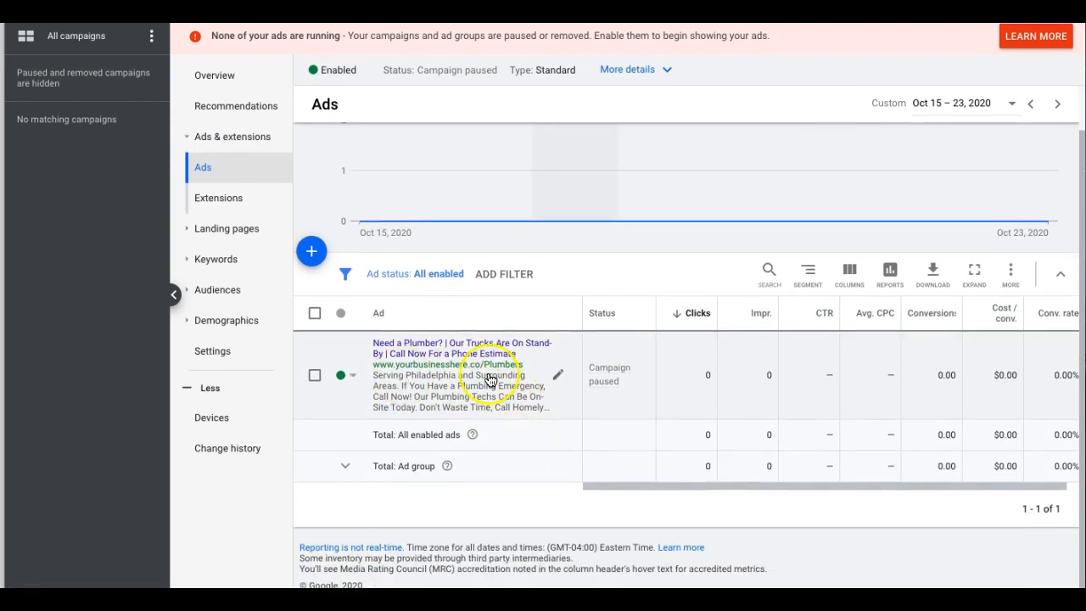
# - Start a new responsive search ad in the "plumbers" ad group and review the form's guidance and empty asset fields
pyautogui.click(312, 252)
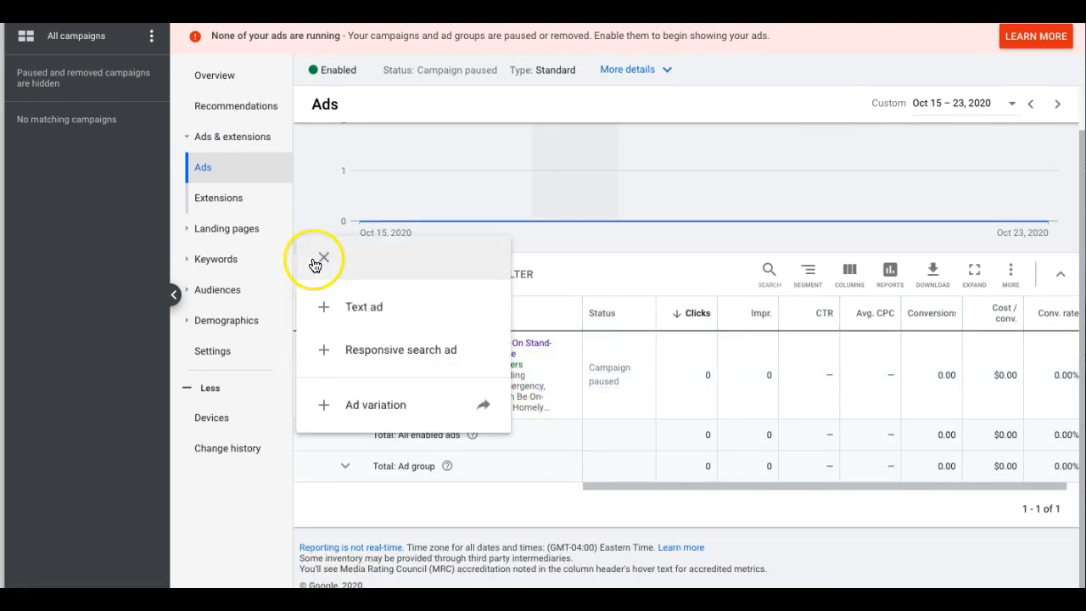
pyautogui.click(399, 360)
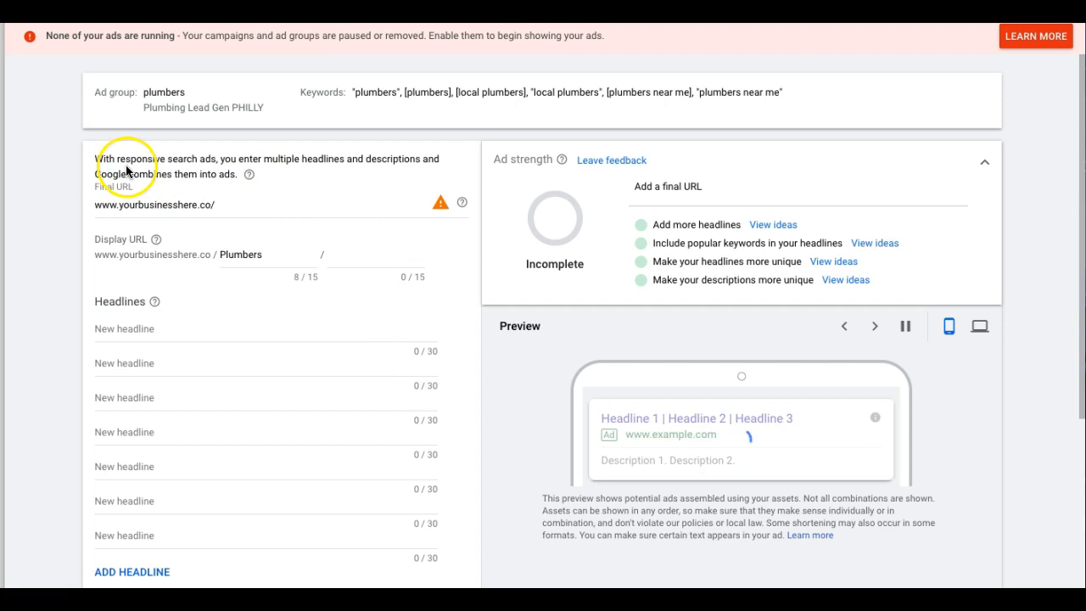
pyautogui.moveTo(249, 175)
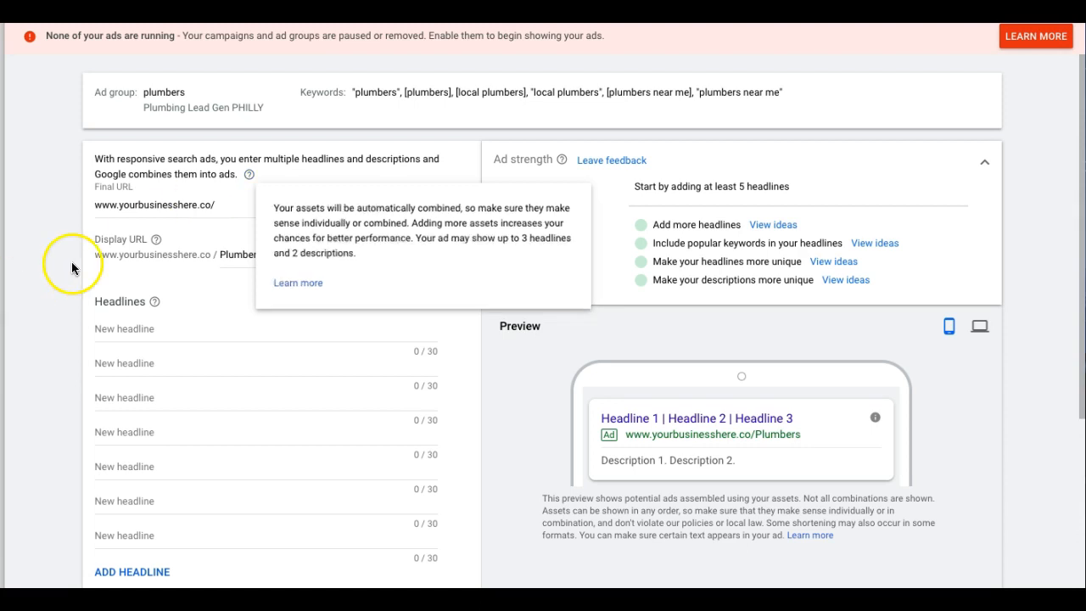
pyautogui.scroll(-2, 71, 261)
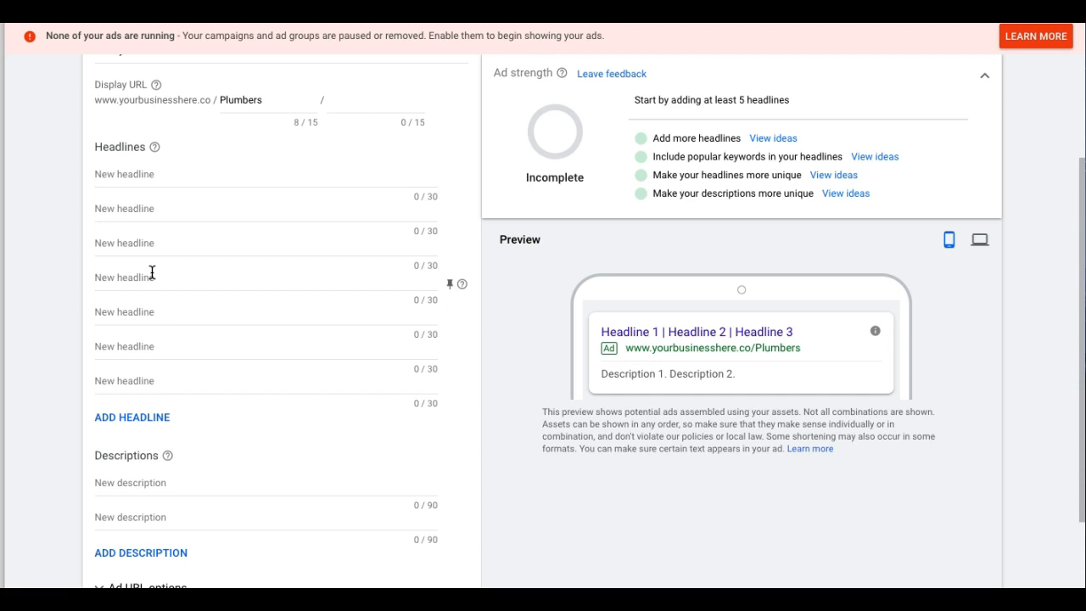
pyautogui.scroll(1, 144, 205)
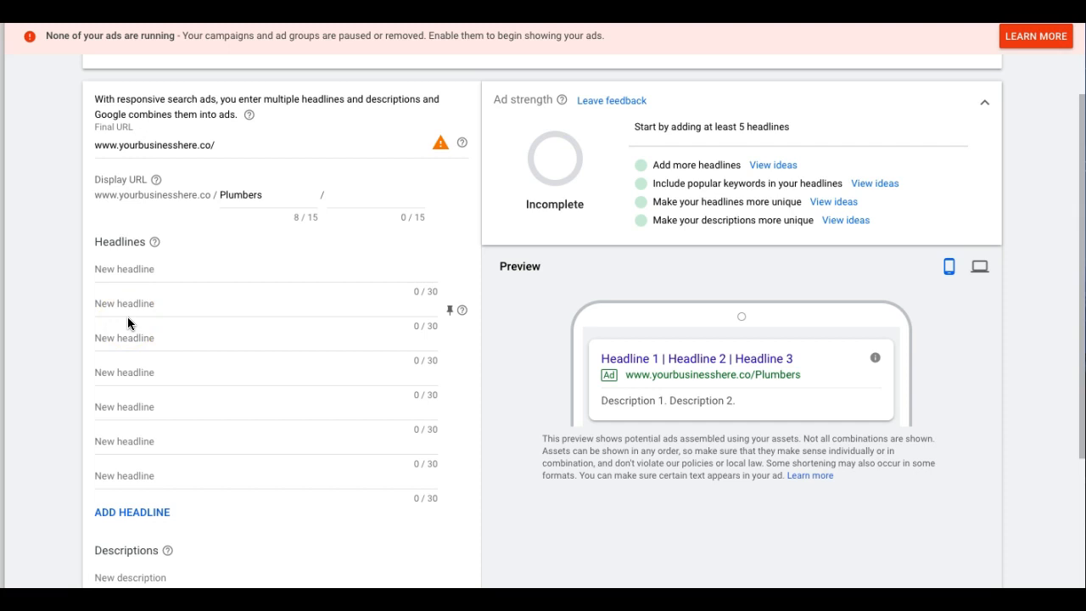
# - Add eight more headline fields and two more description fields to the responsive search ad
pyautogui.scroll(-2, 63, 428)
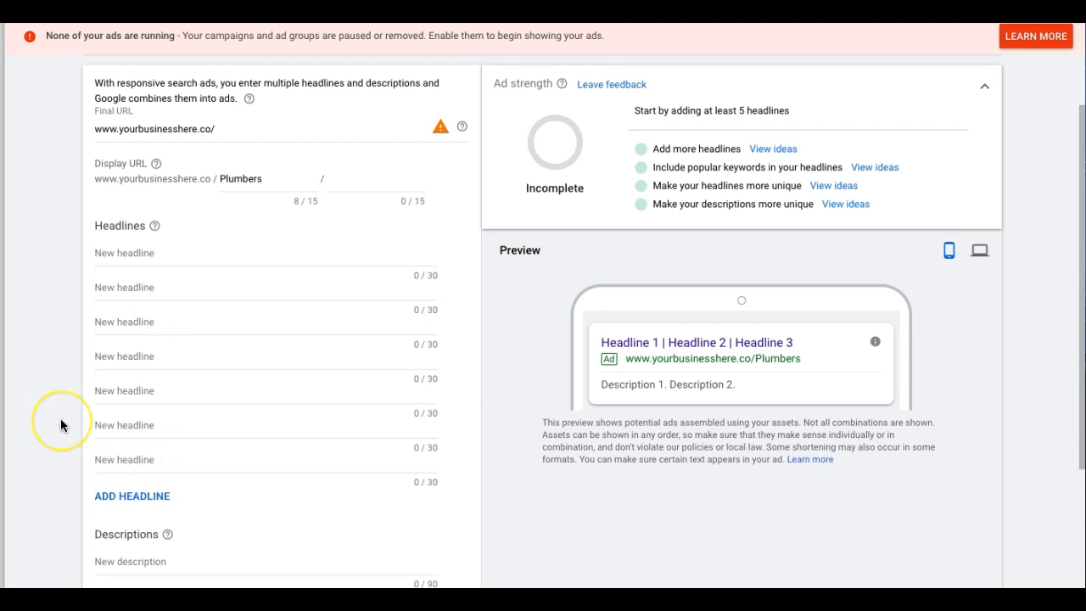
pyautogui.click(140, 406)
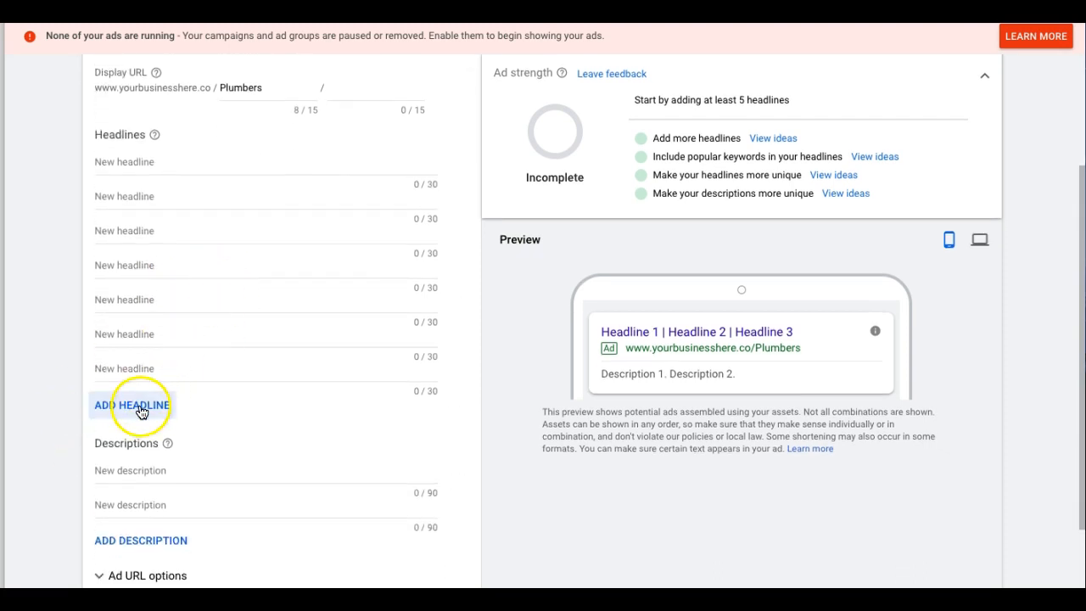
pyautogui.click(140, 409)
pyautogui.click(140, 414)
pyautogui.click(140, 414)
pyautogui.click(140, 414)
pyautogui.click(140, 414)
pyautogui.click(140, 414)
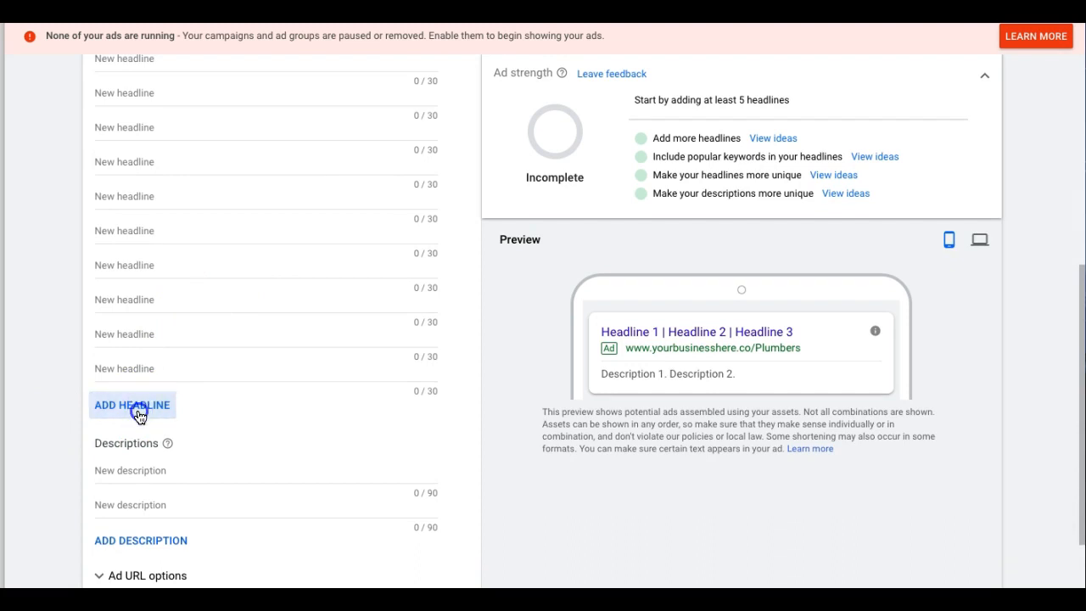
pyautogui.click(139, 414)
pyautogui.click(132, 550)
pyautogui.click(130, 550)
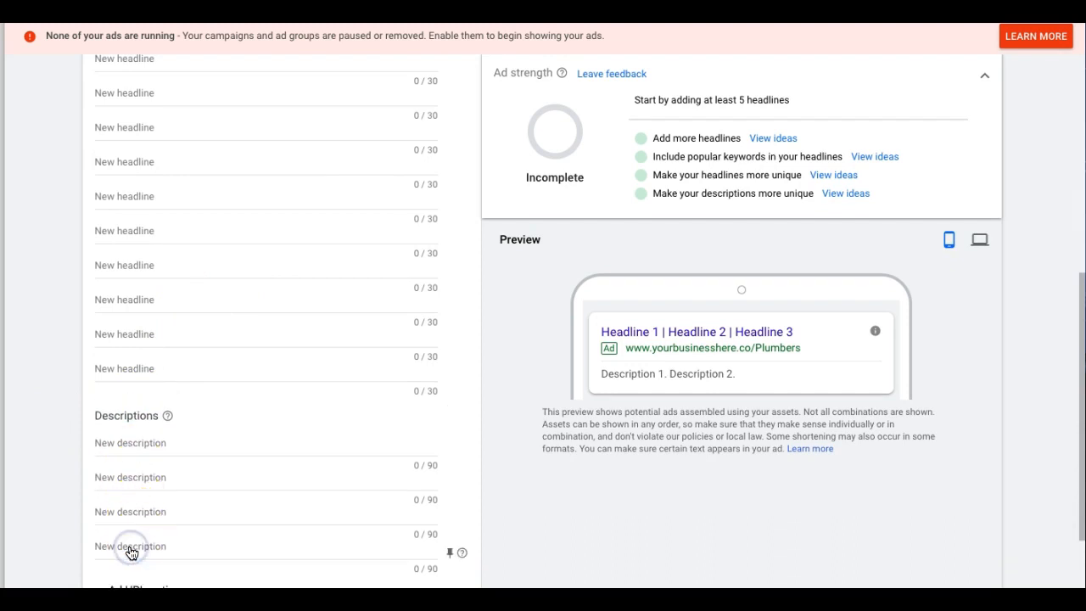
# - Use the suggested "Local Plumber" as the first headline and enter "We Serve Philadelphia" as the second
pyautogui.scroll(-2, 89, 387)
pyautogui.scroll(3, 255, 365)
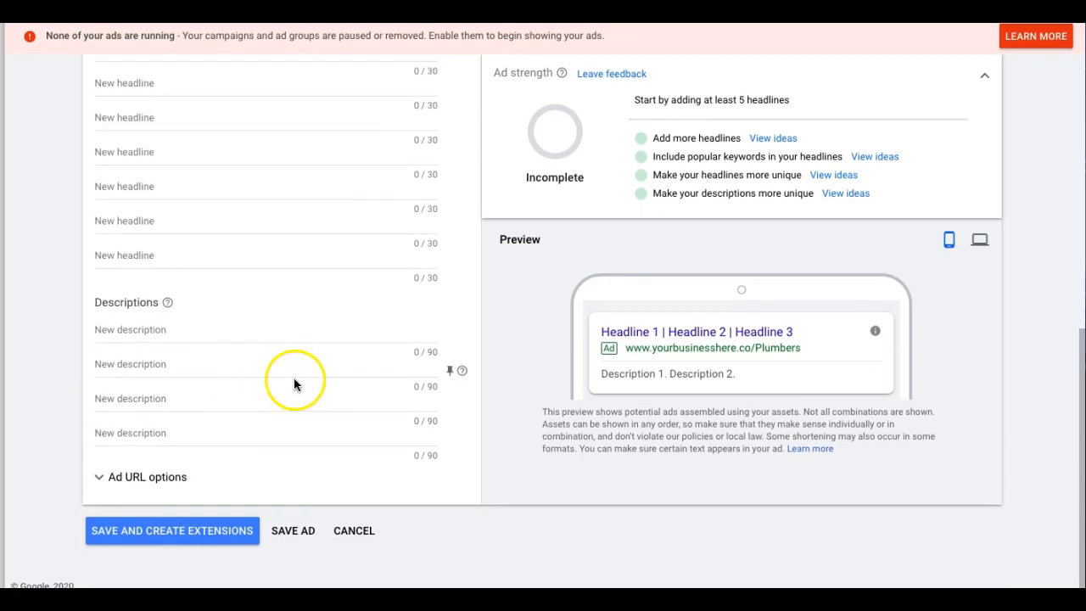
pyautogui.scroll(2, 148, 463)
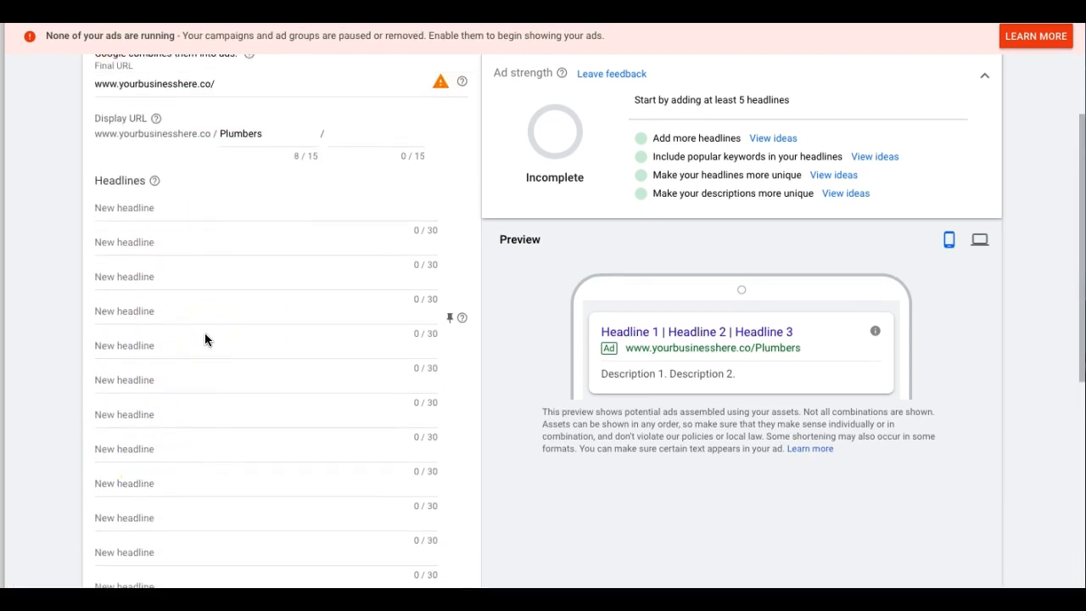
pyautogui.scroll(1, 274, 247)
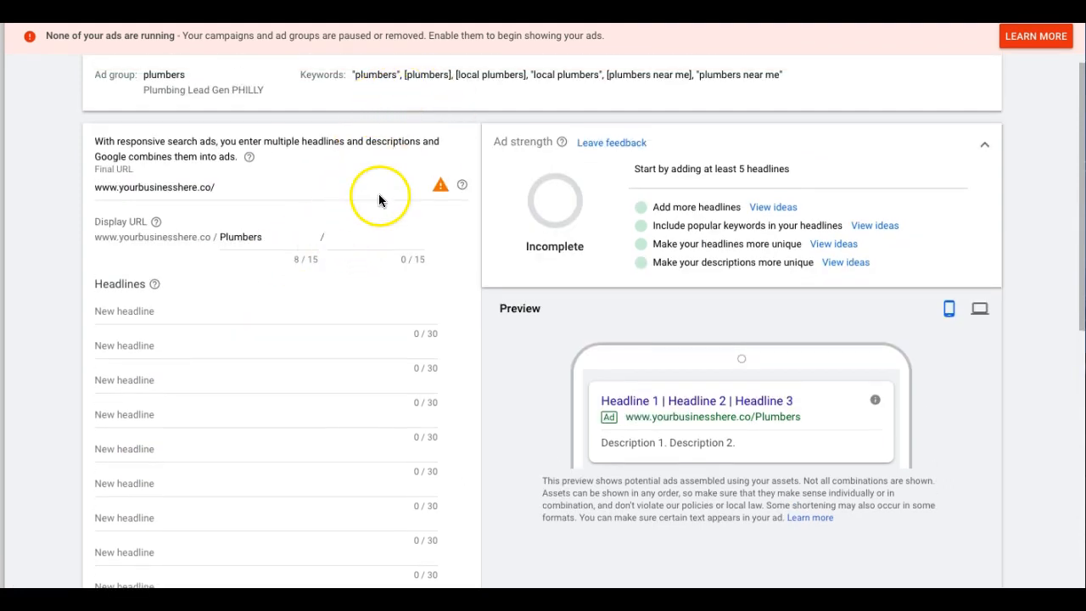
pyautogui.click(139, 311)
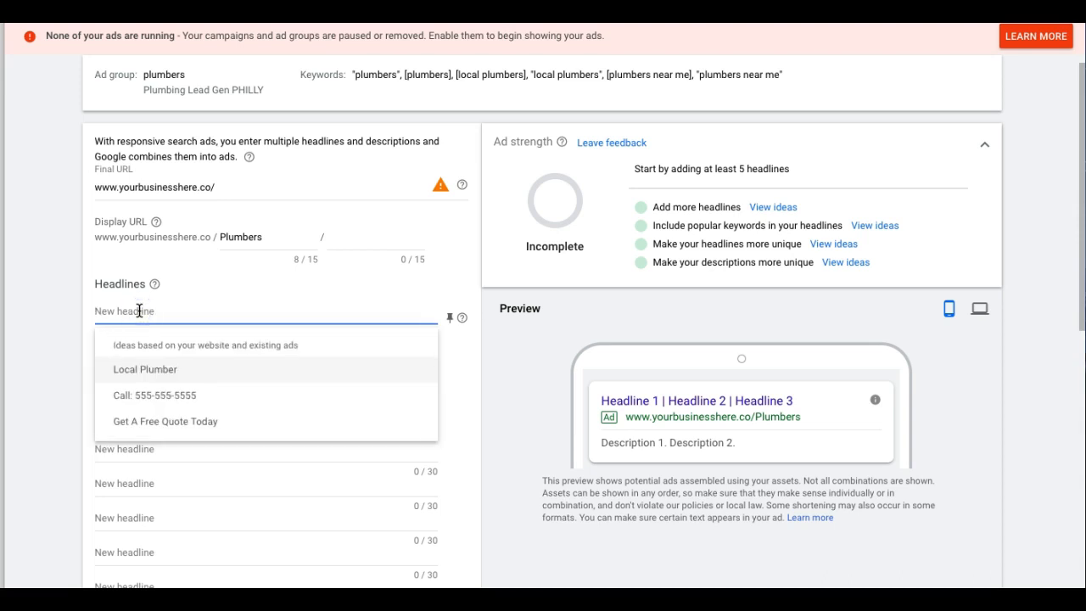
pyautogui.click(151, 373)
pyautogui.click(125, 346)
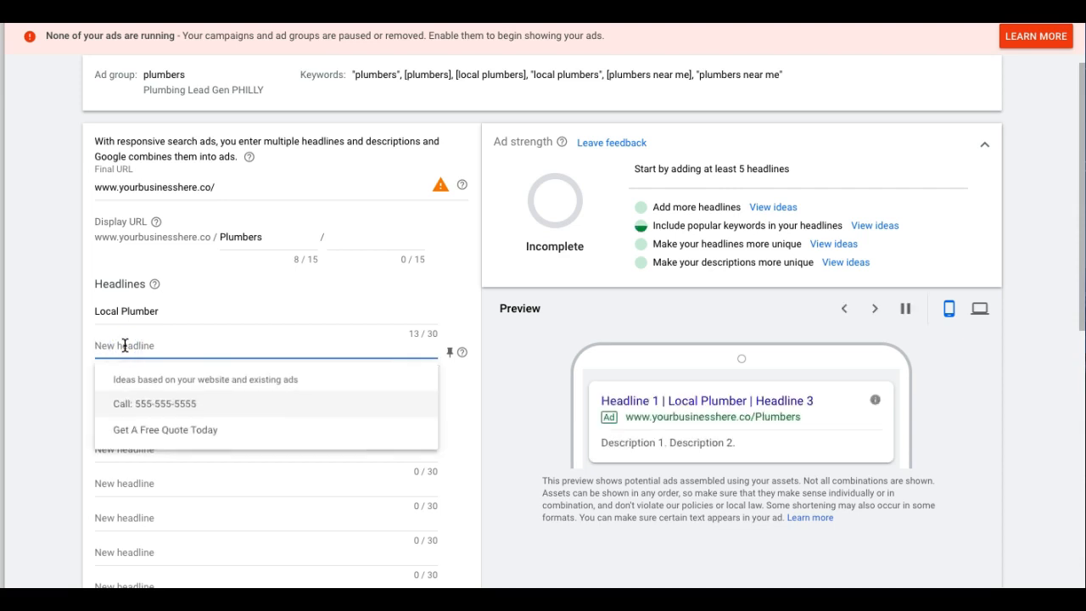
pyautogui.write('We Serve Philadelphia')
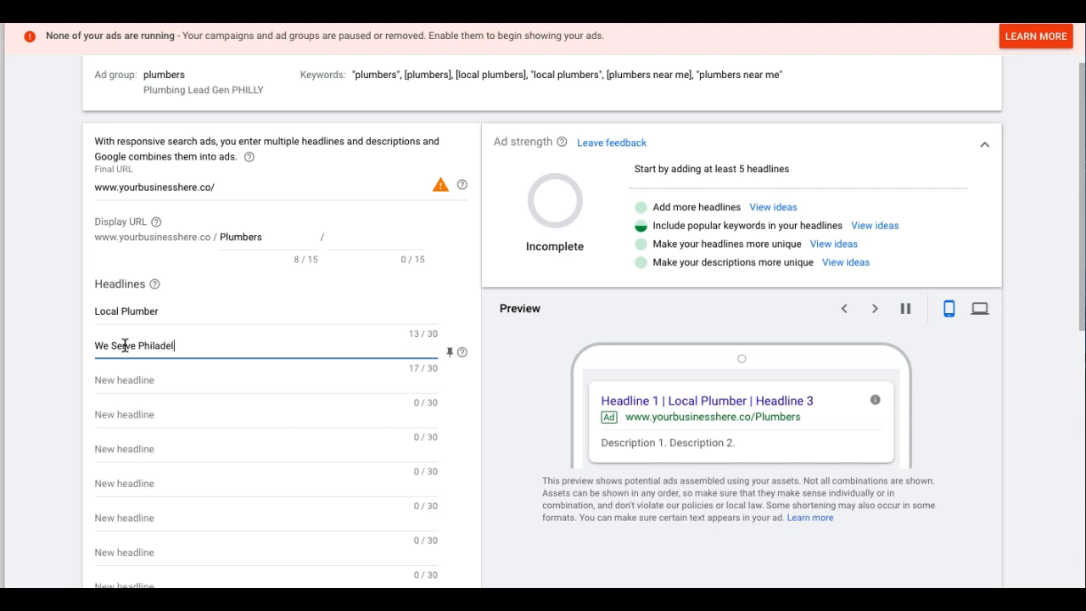
pyautogui.click(157, 378)
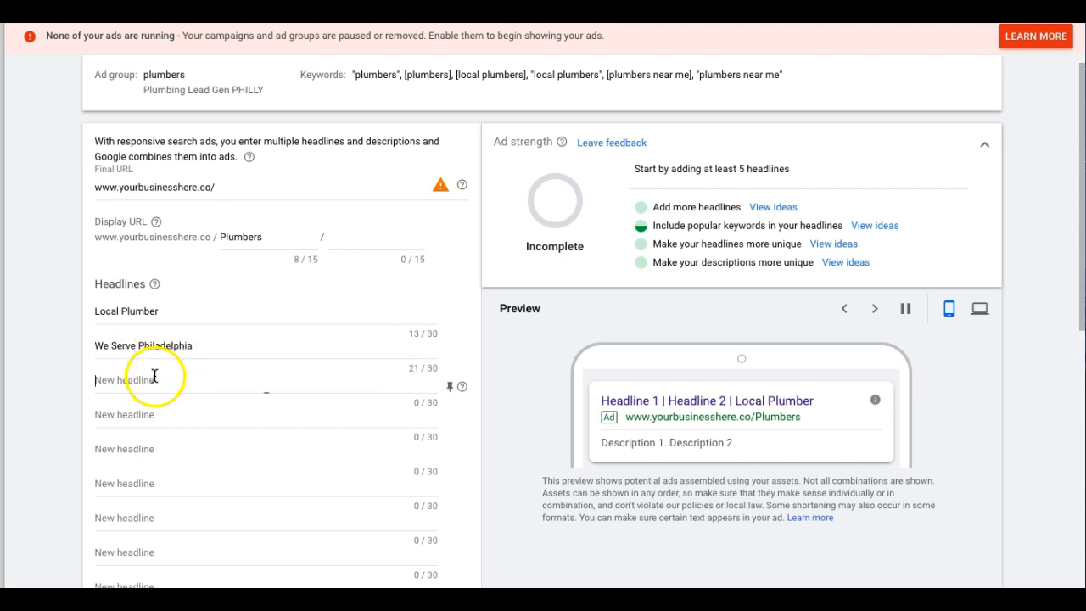
# - Add "Get A Free Quote Today" as the third headline and "Free Phone Estimate" as the fourth
pyautogui.click(167, 468)
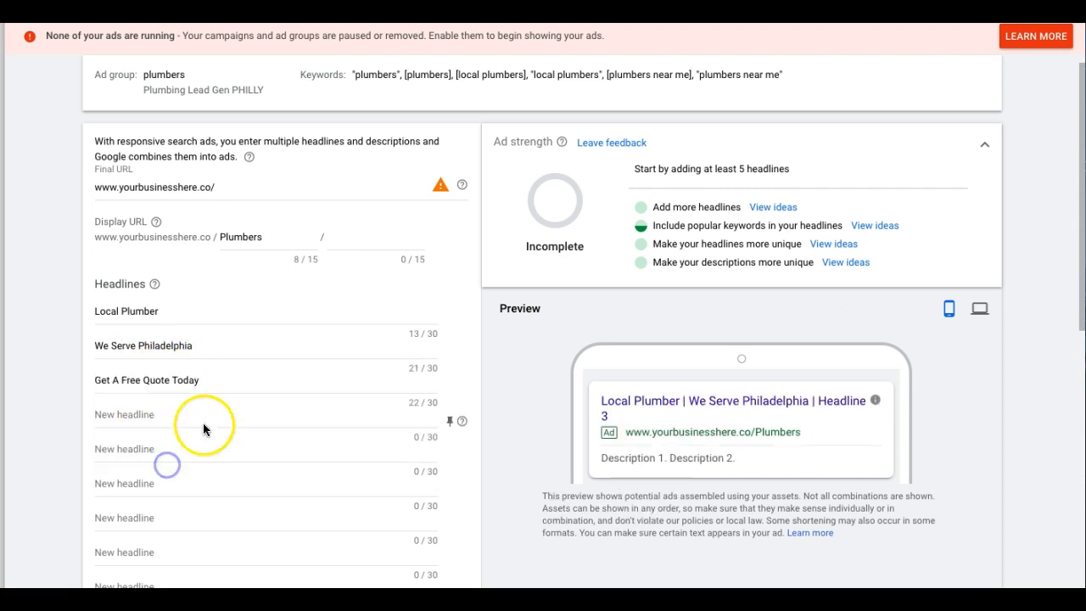
pyautogui.click(145, 413)
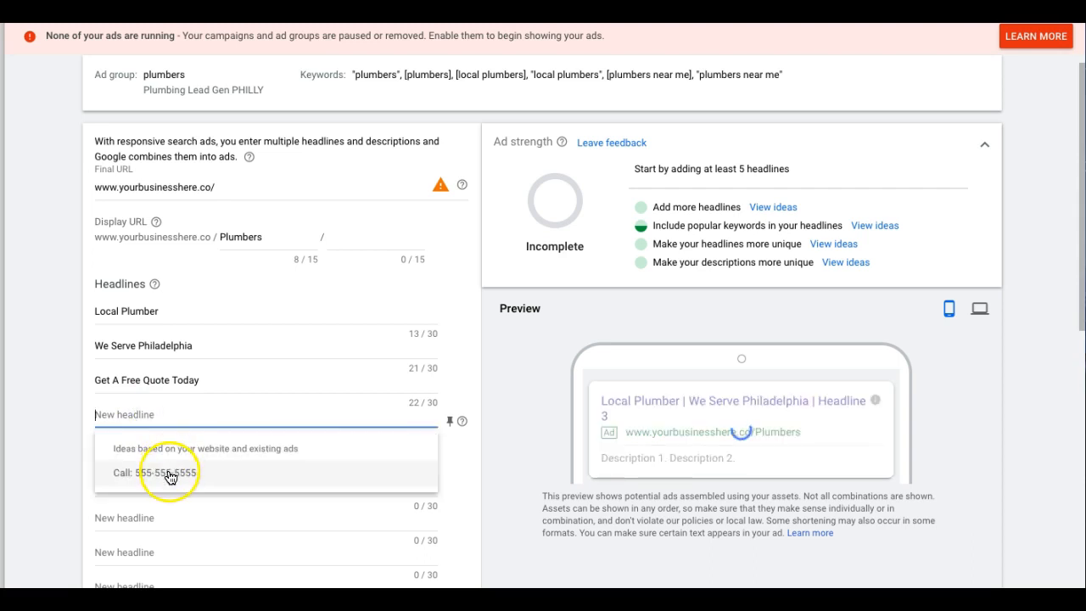
pyautogui.click(136, 414)
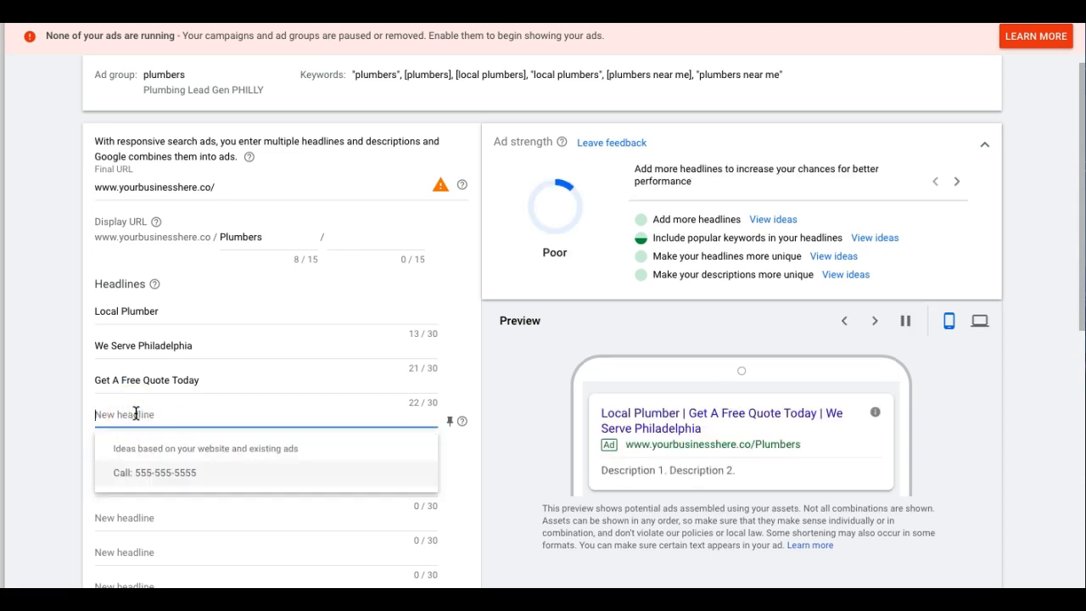
pyautogui.write('Fr')
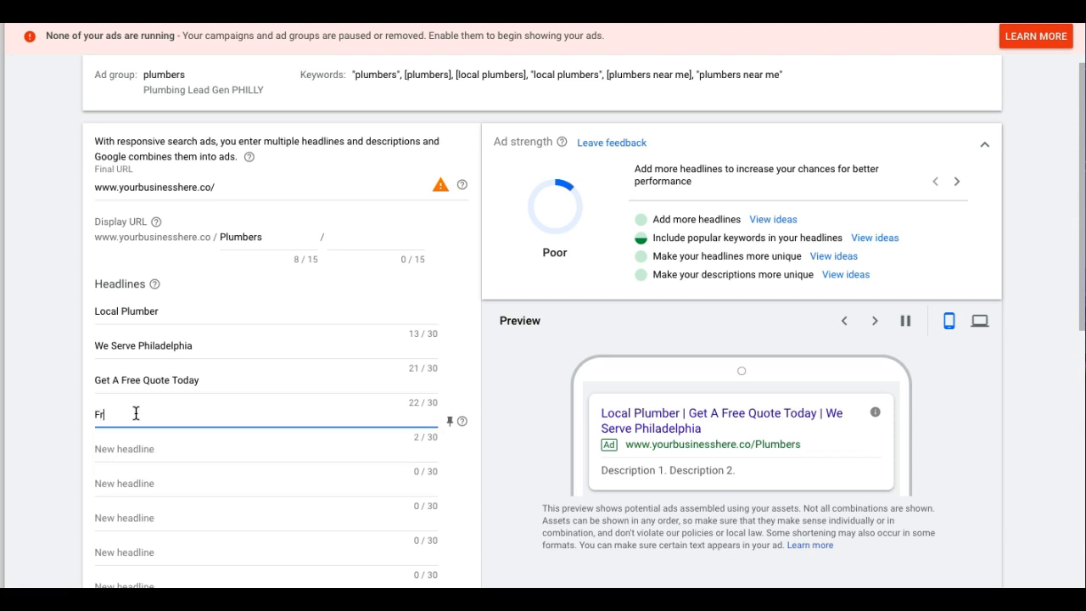
pyautogui.write('ee Phone Estimate')
# - Add "Same Day Plumbing Services" as the fifth headline, correcting the misspelled word "Plumbing"
pyautogui.click(146, 448)
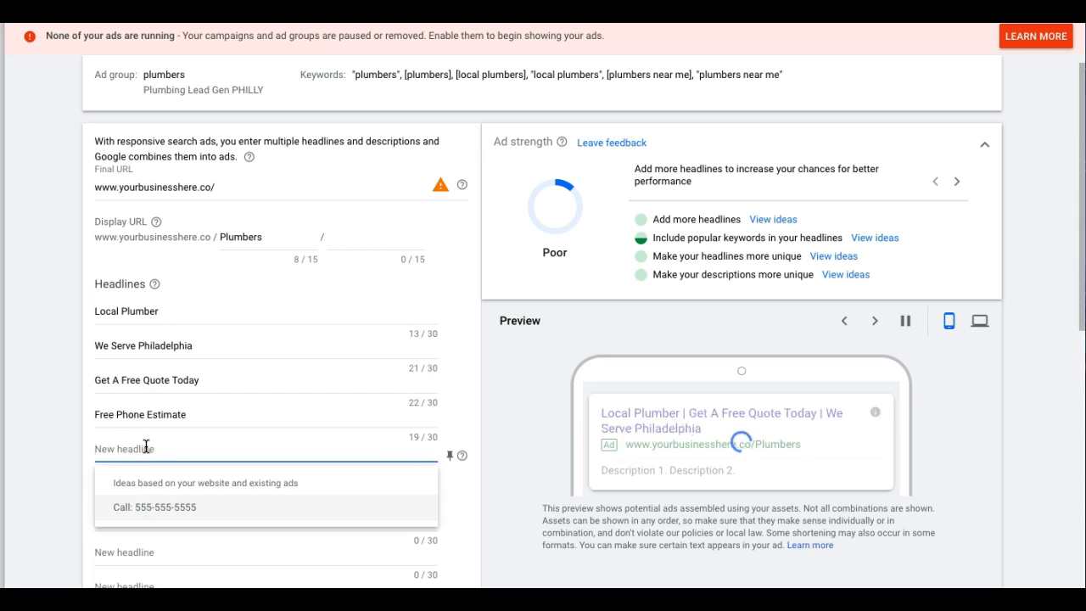
pyautogui.write('Same Day')
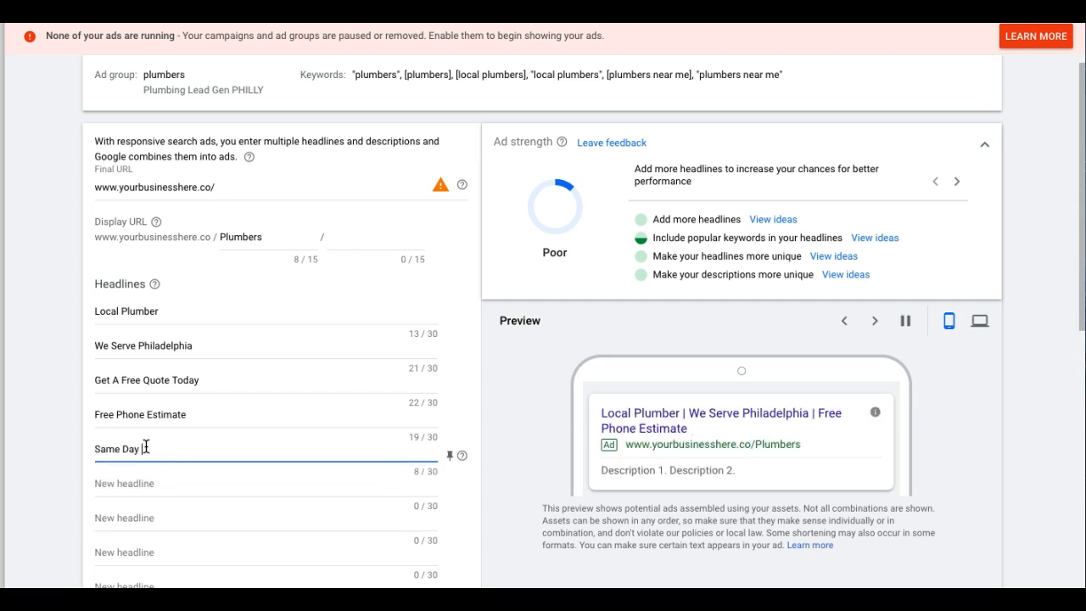
pyautogui.write(' Plumbing Services')
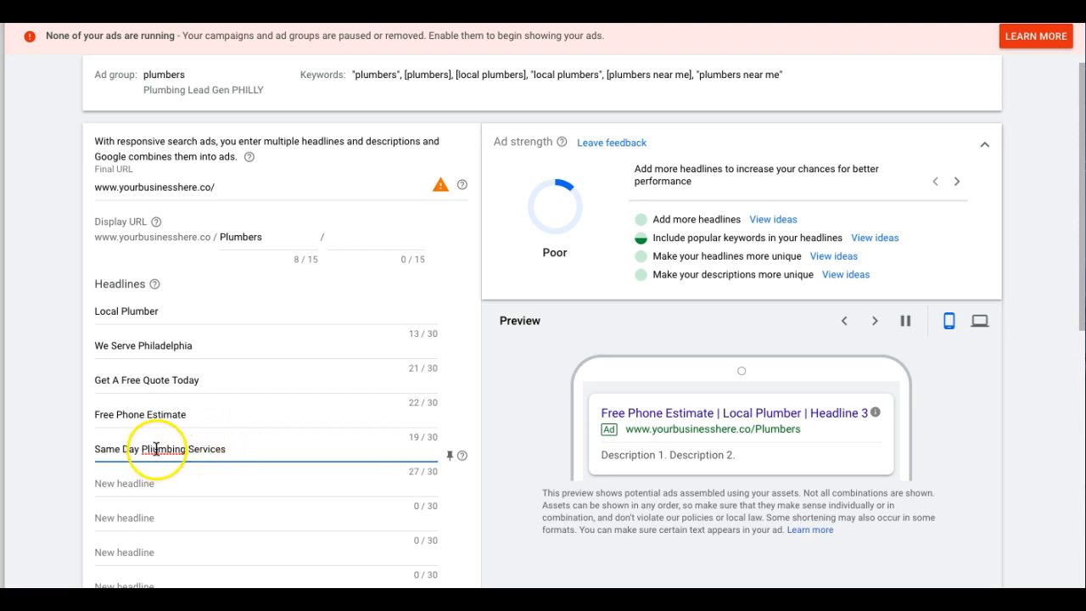
pyautogui.rightClick(151, 449)
pyautogui.click(197, 353)
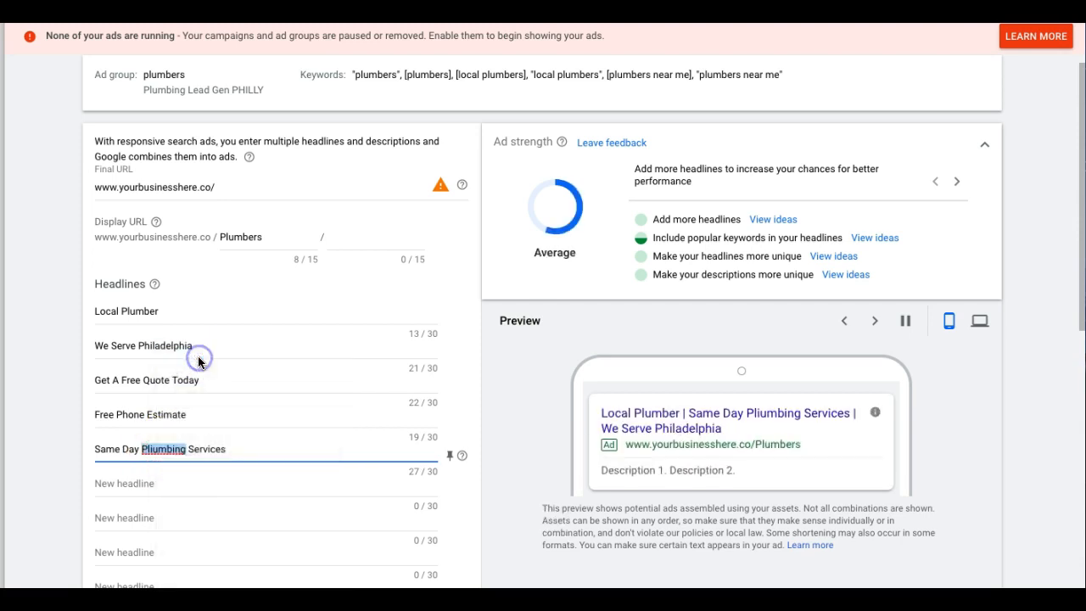
# - Add "We Cam Fix Any leak" as the sixth headline and "Trucks Are on standby" as the seventh
pyautogui.scroll(-2, 76, 390)
pyautogui.click(114, 280)
pyautogui.write('We Cam ')
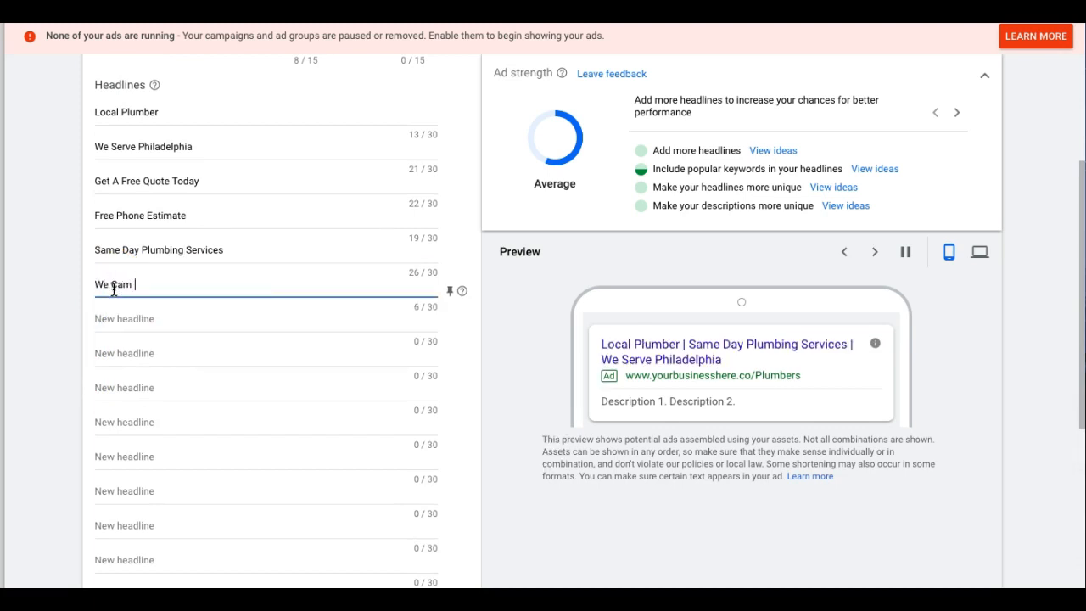
pyautogui.write('Fix Any leak')
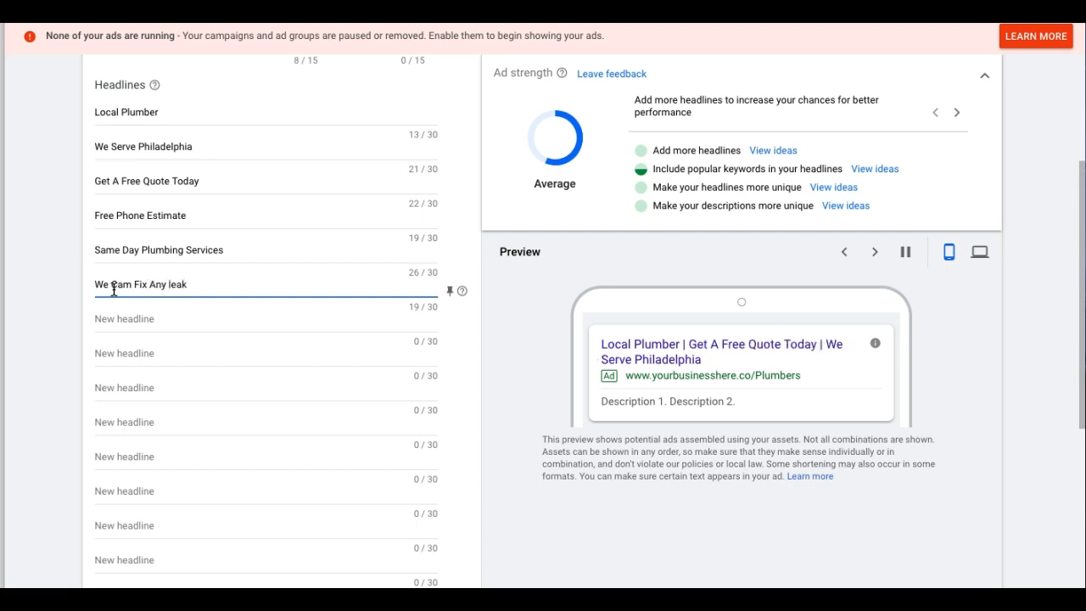
pyautogui.click(145, 312)
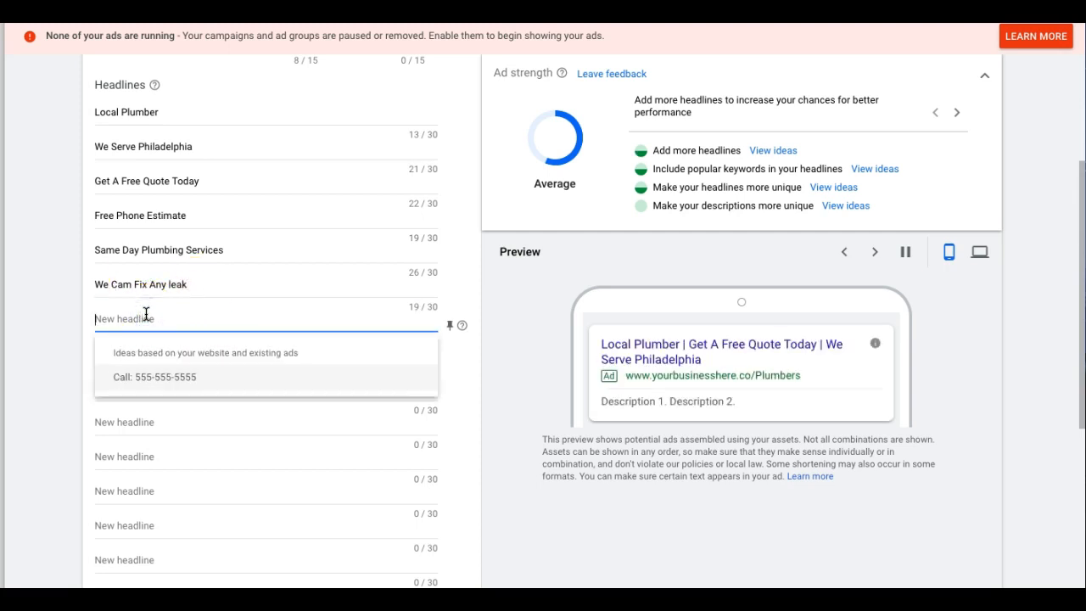
pyautogui.write('Trucks A')
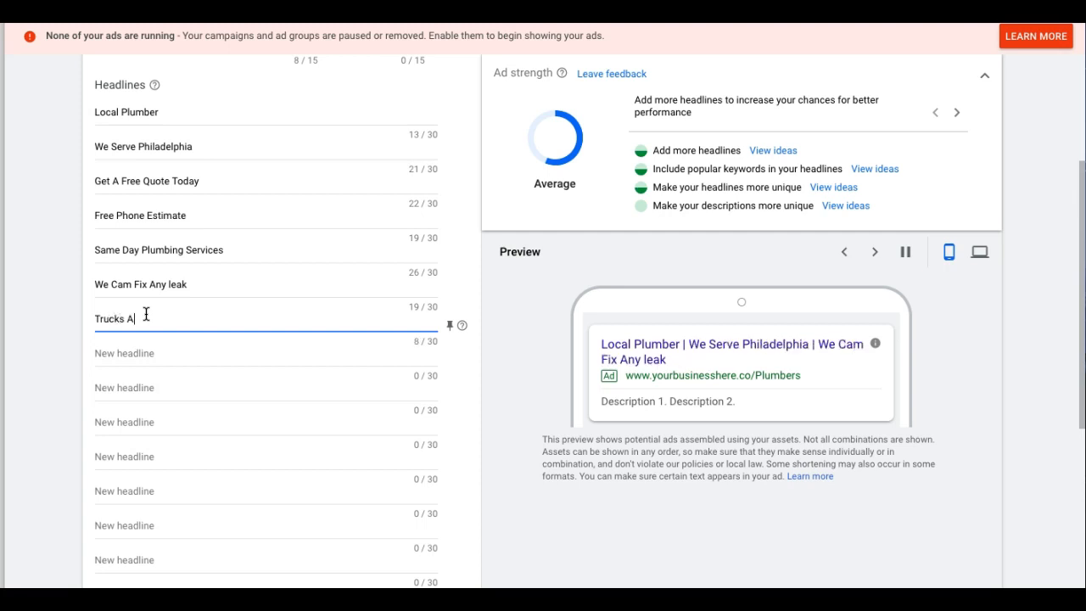
pyautogui.write('re on standby')
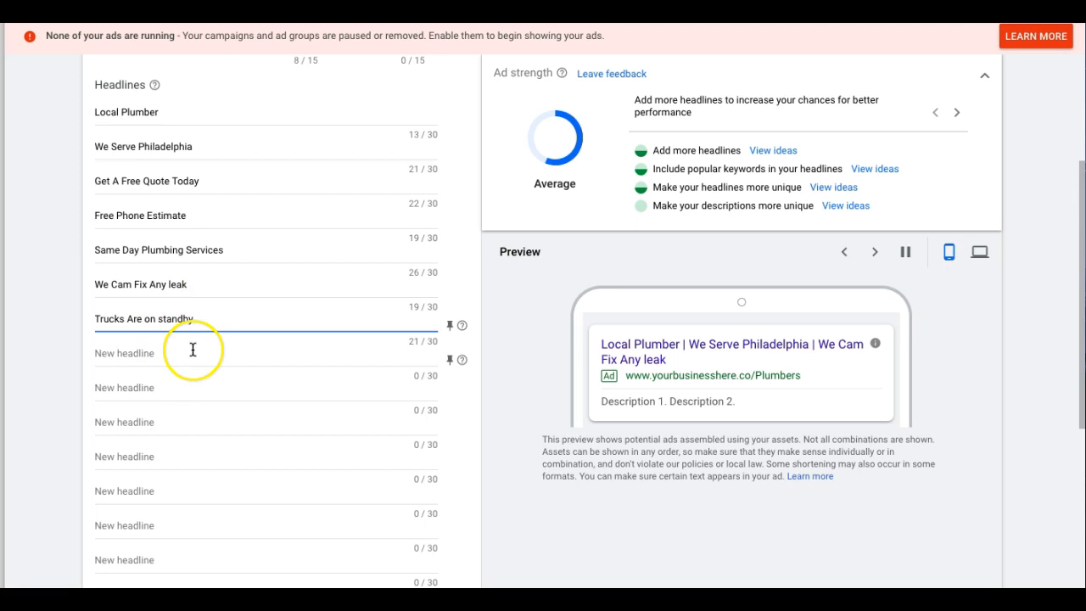
# - Review the entered headlines against the ad group's keywords and the display URL
pyautogui.scroll(-1, 212, 280)
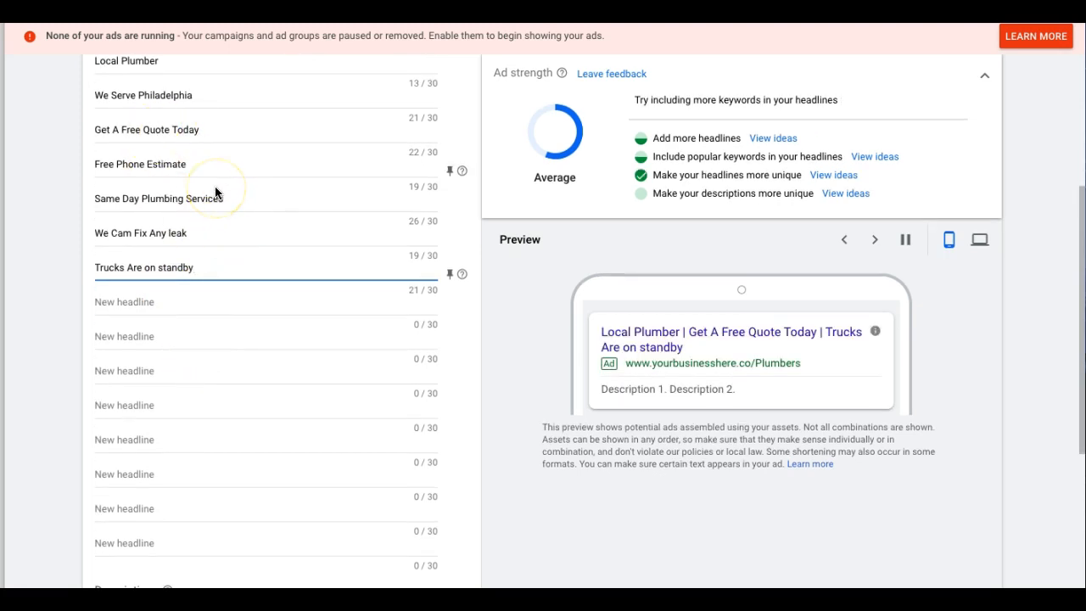
pyautogui.scroll(1, 211, 244)
pyautogui.scroll(-1, 210, 244)
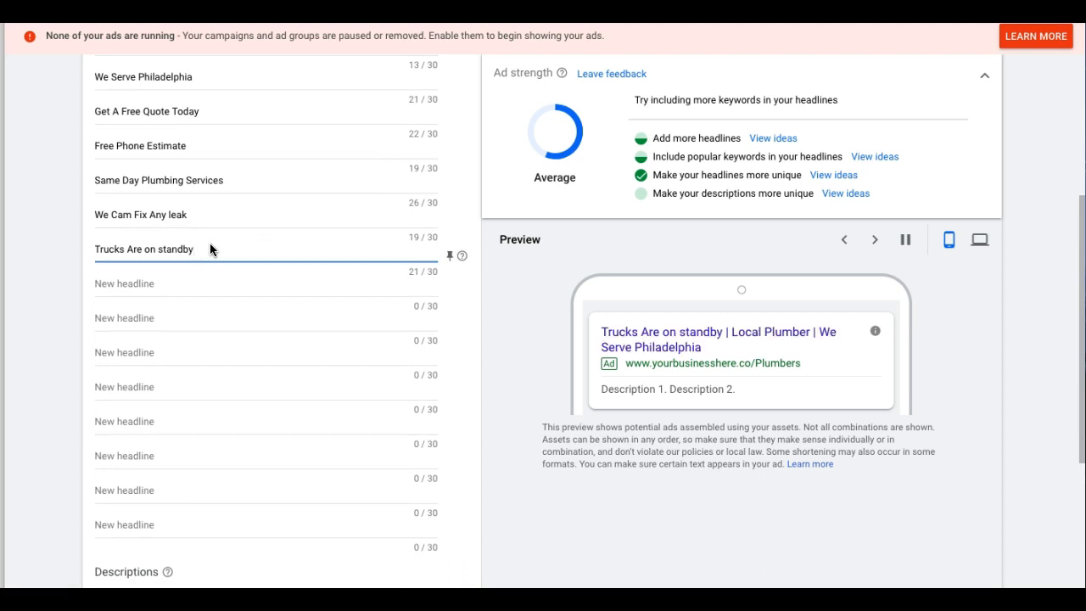
pyautogui.click(198, 290)
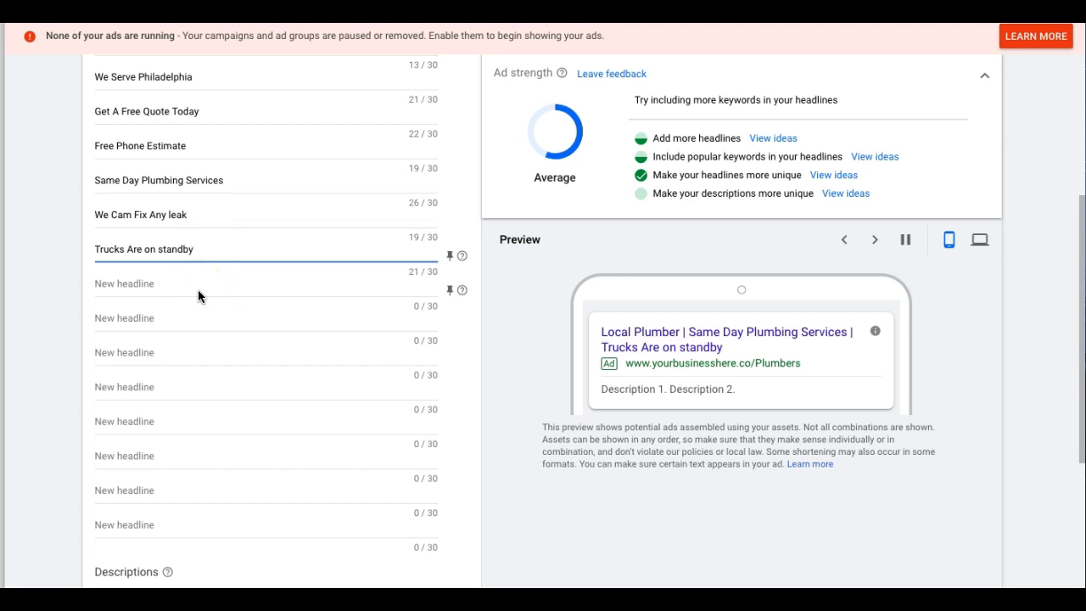
pyautogui.scroll(2, 198, 290)
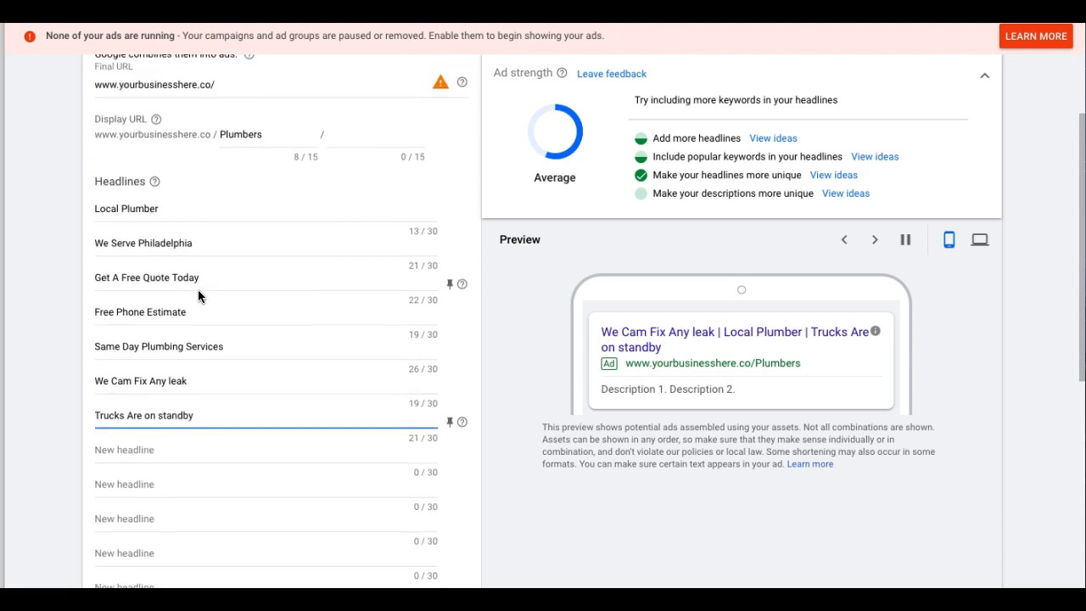
pyautogui.scroll(-1, 198, 289)
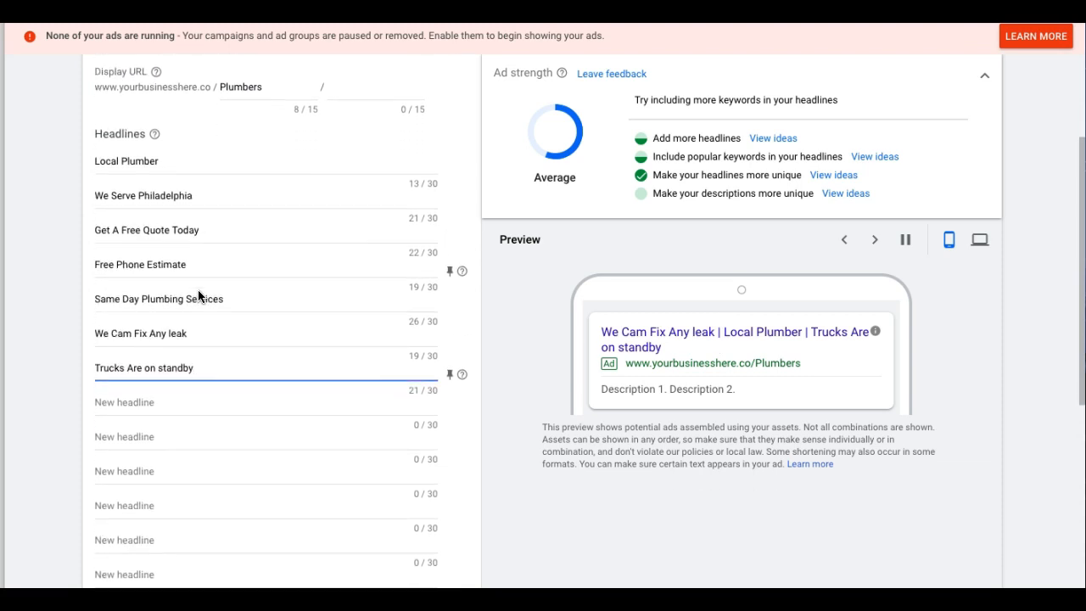
pyautogui.scroll(3, 198, 289)
pyautogui.click(243, 270)
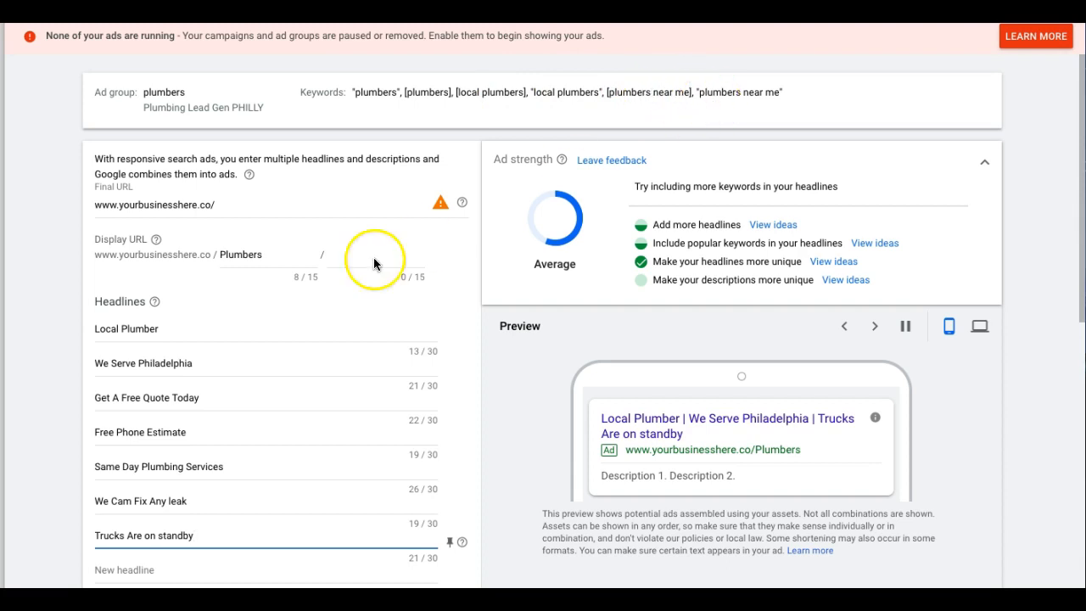
# - Add "Located in Philadelphia?" as the eighth headline
pyautogui.scroll(-3, 298, 297)
pyautogui.click(131, 321)
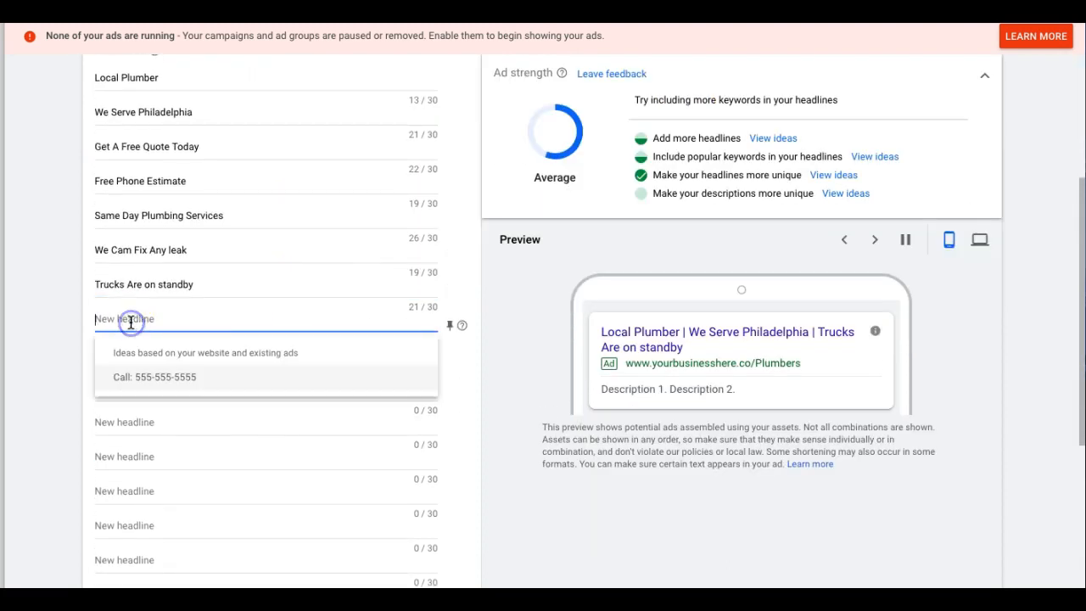
pyautogui.write('Loc')
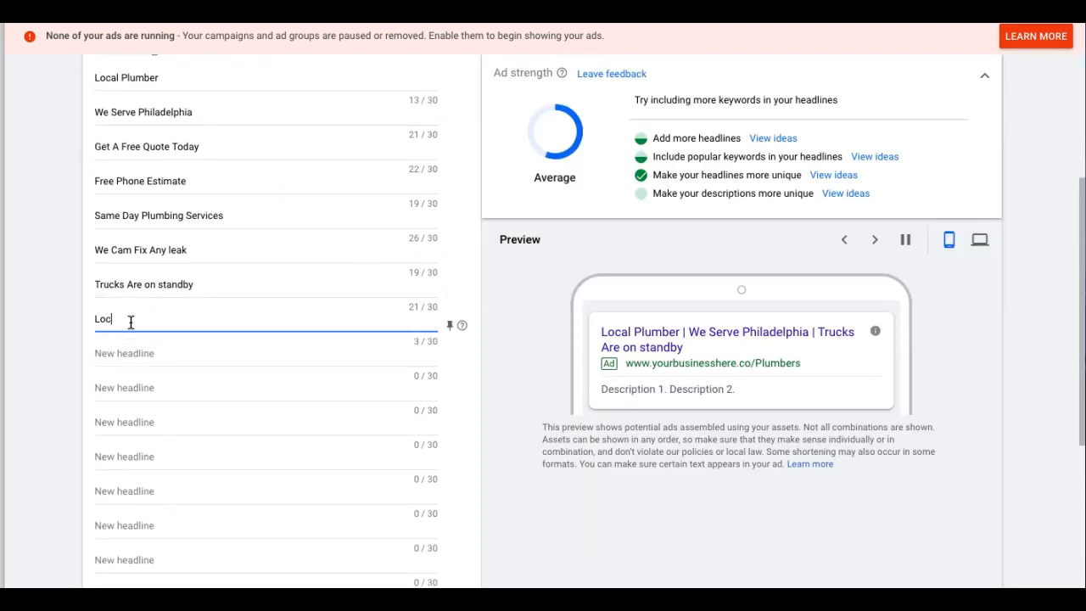
pyautogui.write('ated In Philadelphia?')
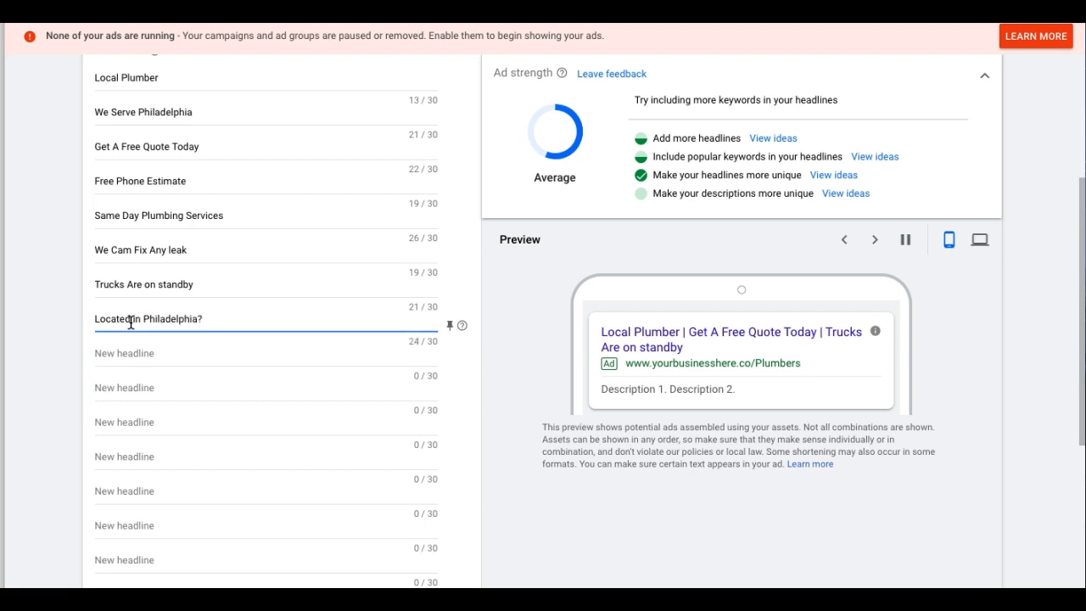
pyautogui.click(163, 348)
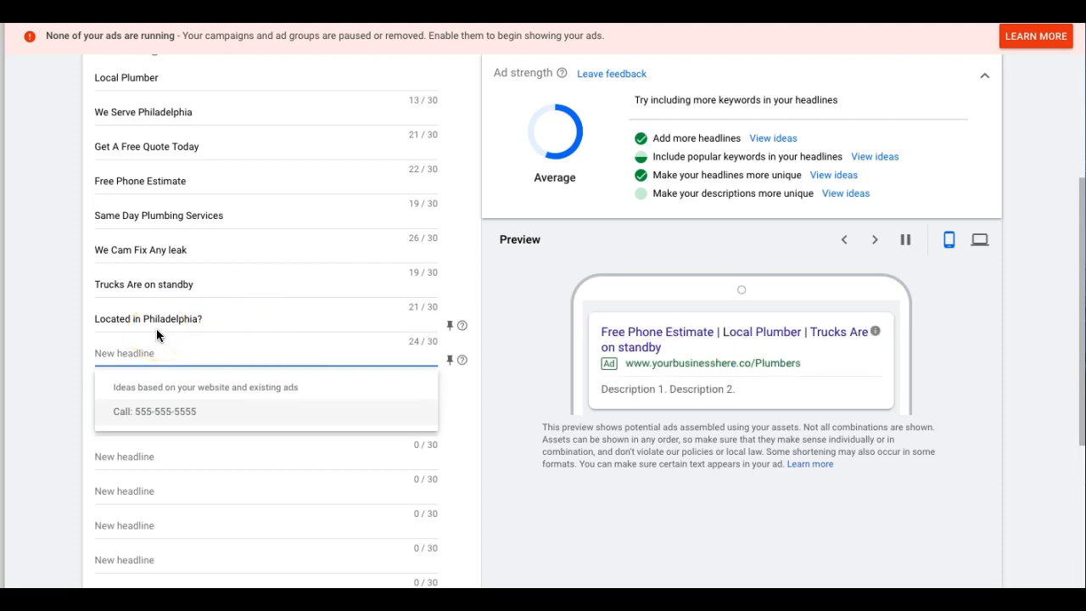
# - Enter "call now for plumbing help" as the first ad description
pyautogui.scroll(-1, 156, 330)
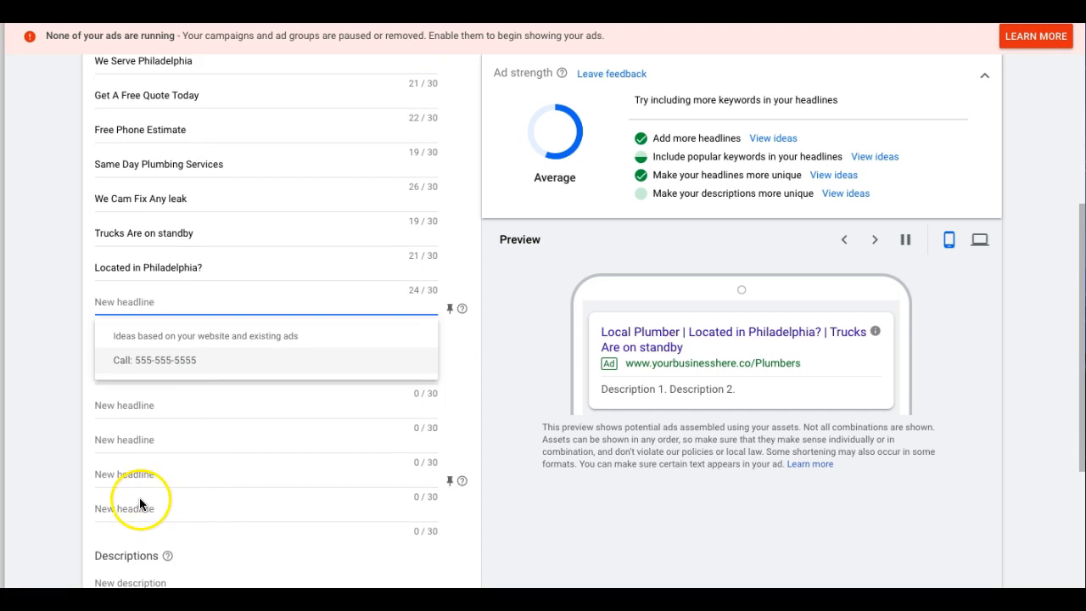
pyautogui.scroll(-3, 53, 357)
pyautogui.click(54, 357)
pyautogui.scroll(-2, 145, 328)
pyautogui.click(130, 357)
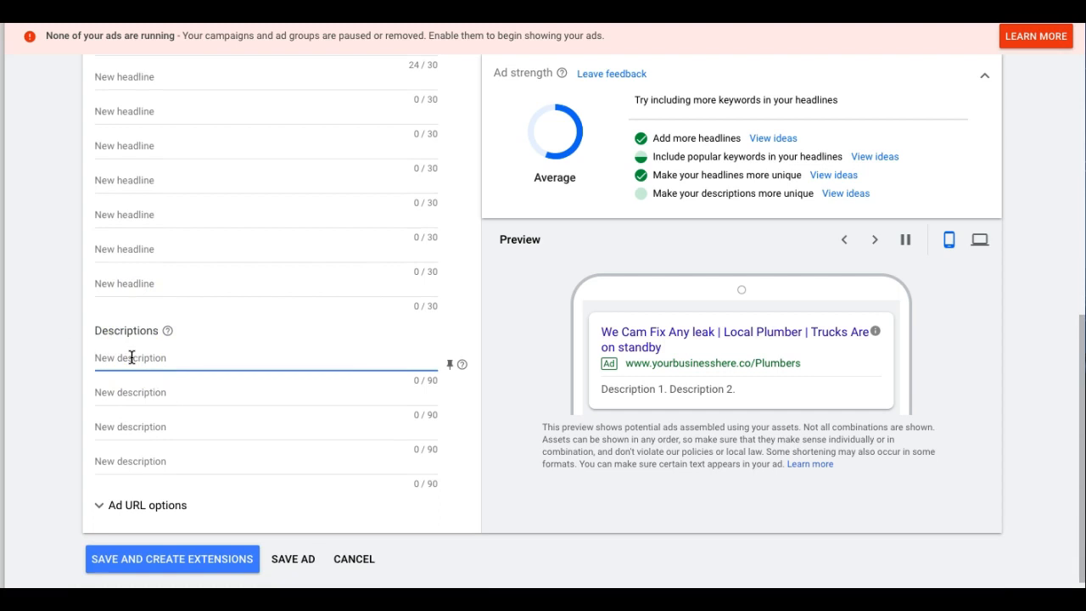
pyautogui.write('call now for plumbing help')
# - Enter "our plumbers are certified licensed and insured" as the second description and "we can fix any plumbing issue" as the third
pyautogui.click(124, 392)
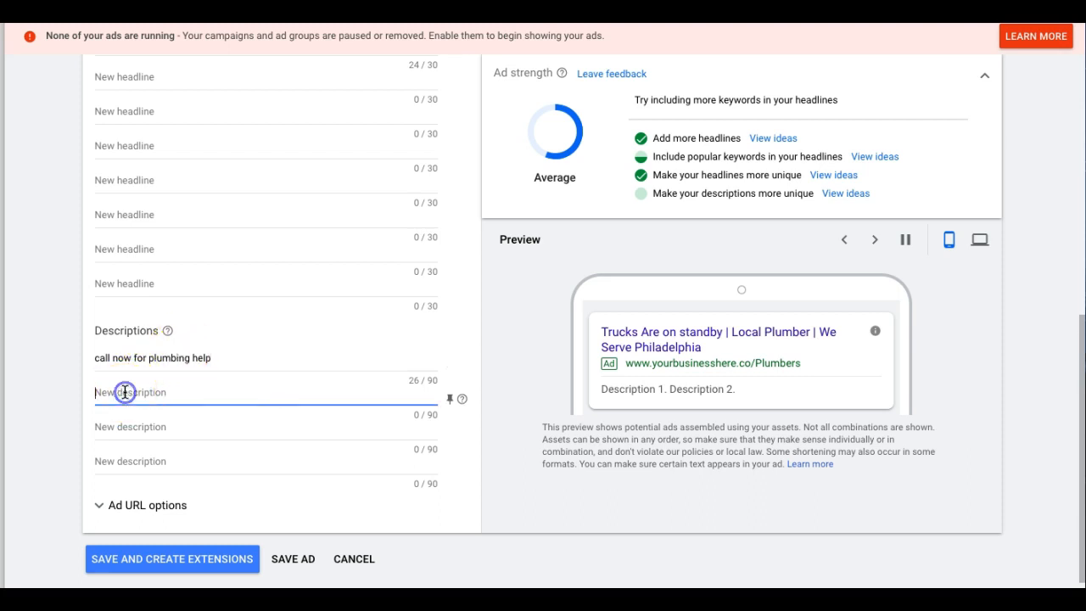
pyautogui.write('our plu')
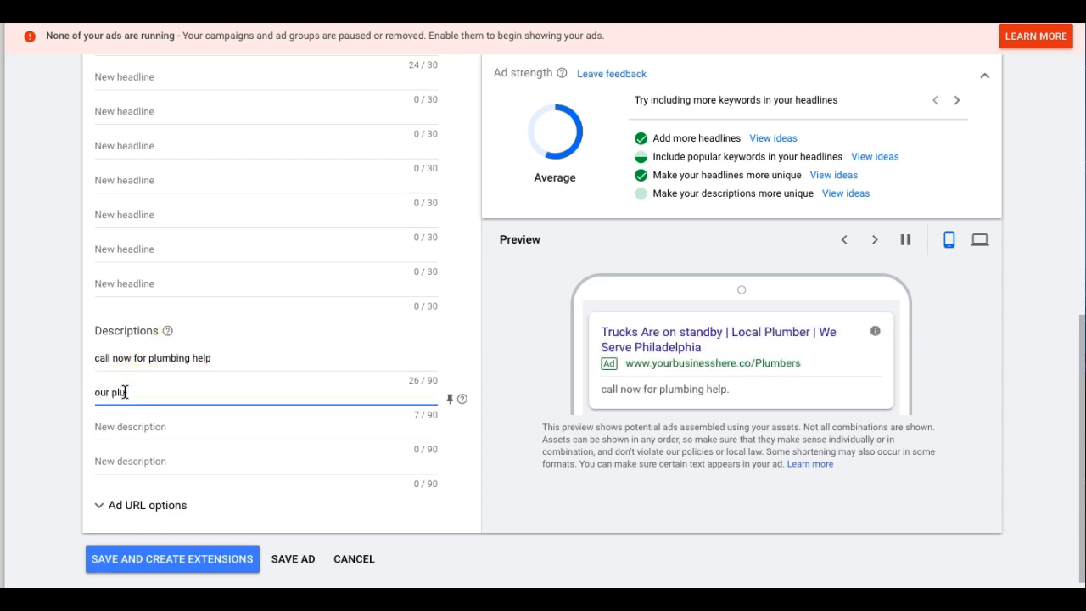
pyautogui.write('mbers are ce')
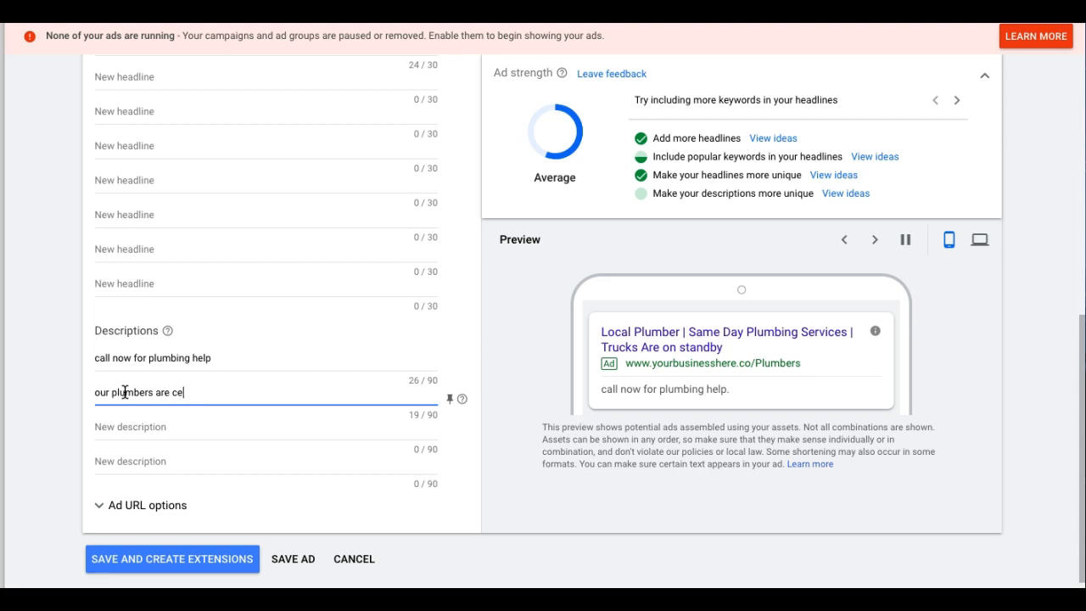
pyautogui.write('rtified licensed and insured')
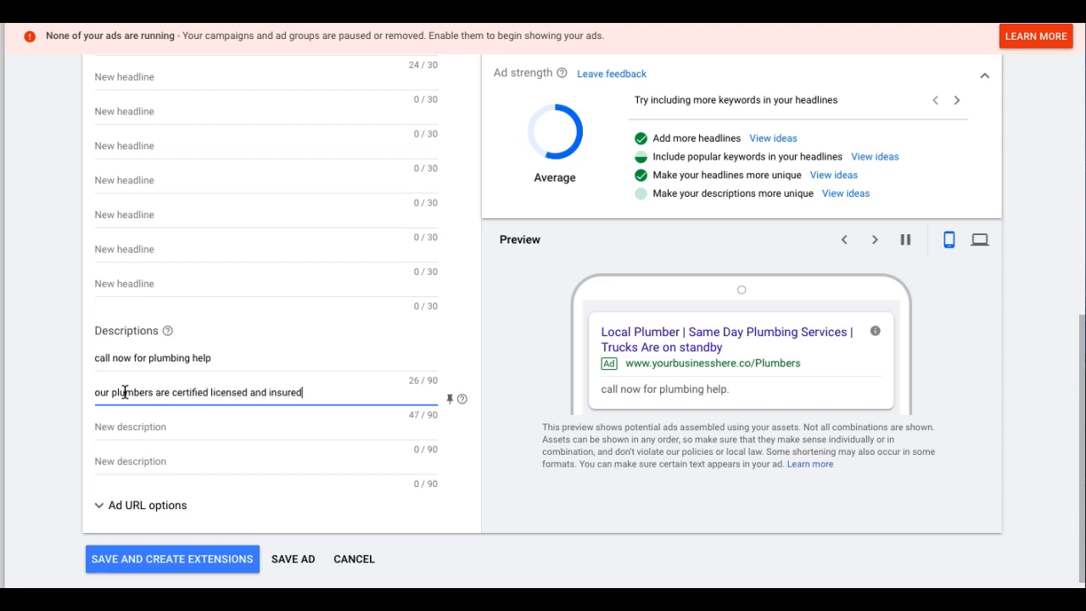
pyautogui.click(107, 428)
pyautogui.write('we')
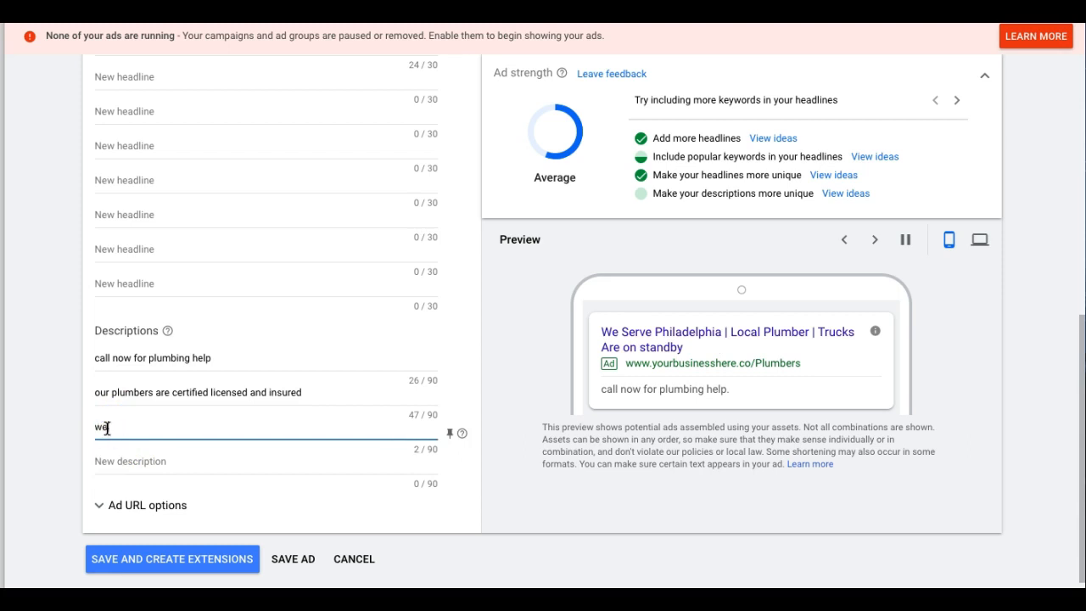
pyautogui.write(' can fix any plumbing issue')
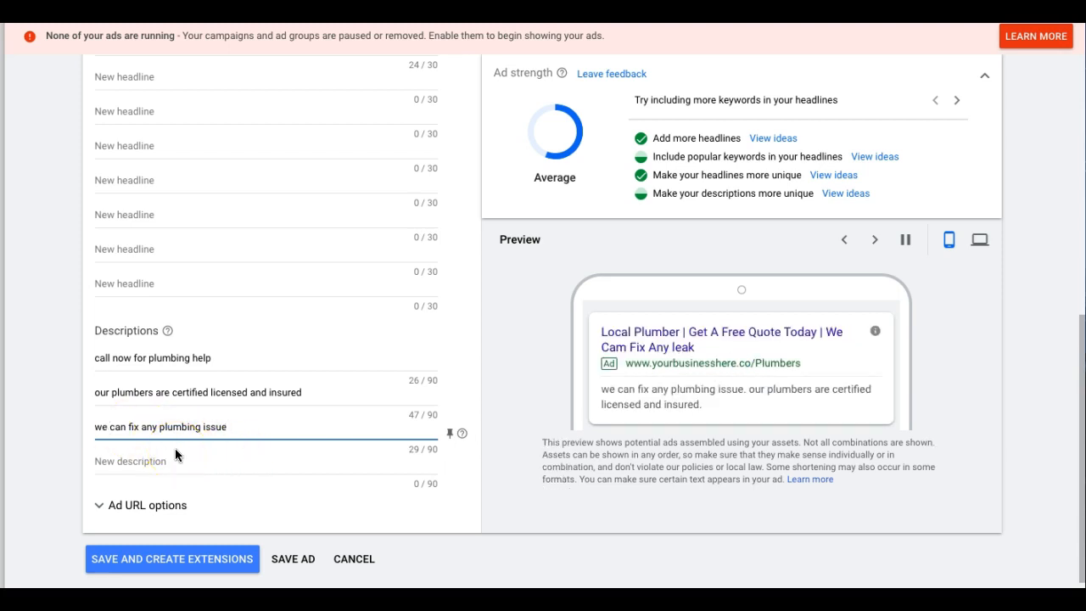
# - Review the completed headlines and the display URL alongside the ad preview
pyautogui.scroll(3, 145, 255)
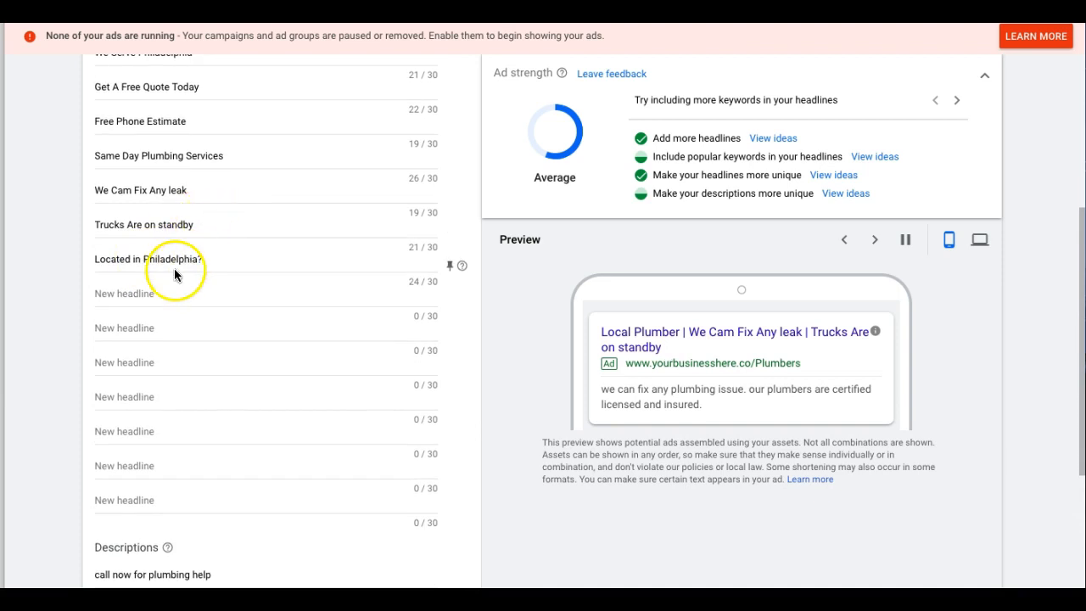
pyautogui.scroll(2, 144, 194)
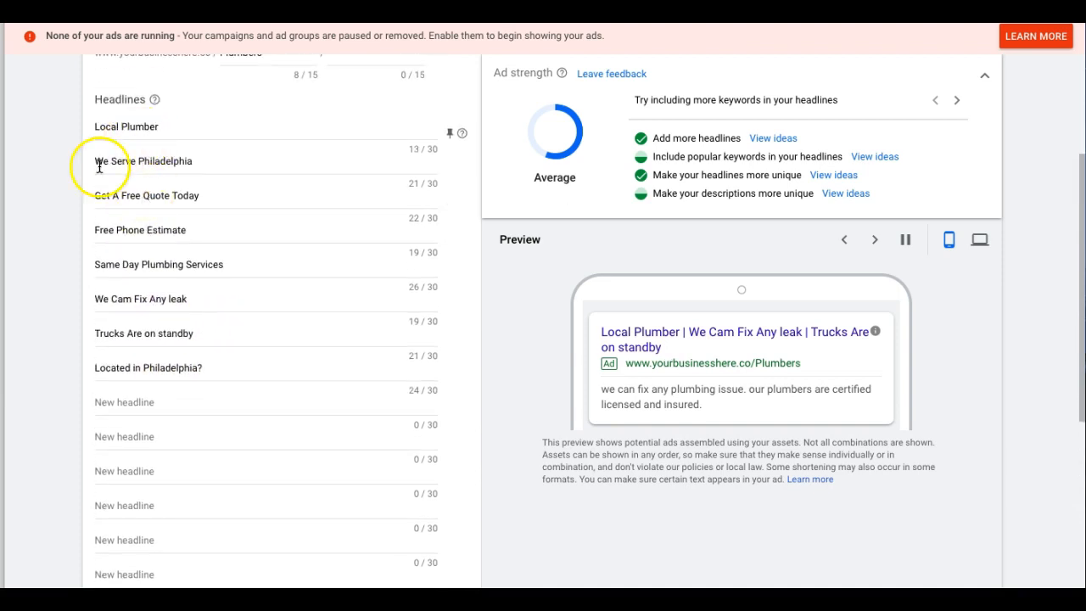
pyautogui.scroll(2, 80, 178)
pyautogui.scroll(1, 79, 180)
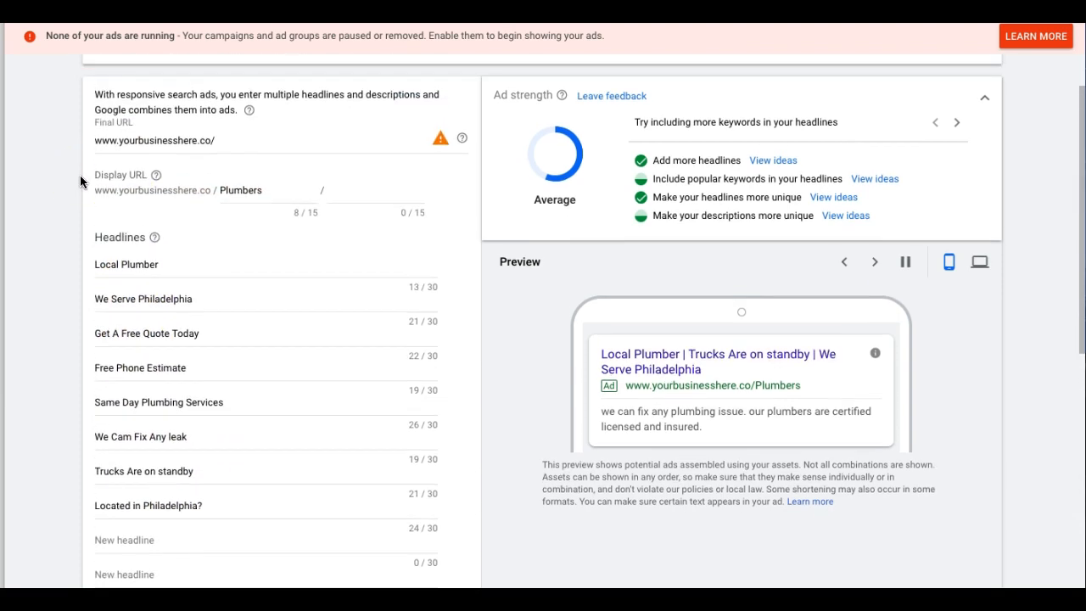
pyautogui.scroll(1, 80, 174)
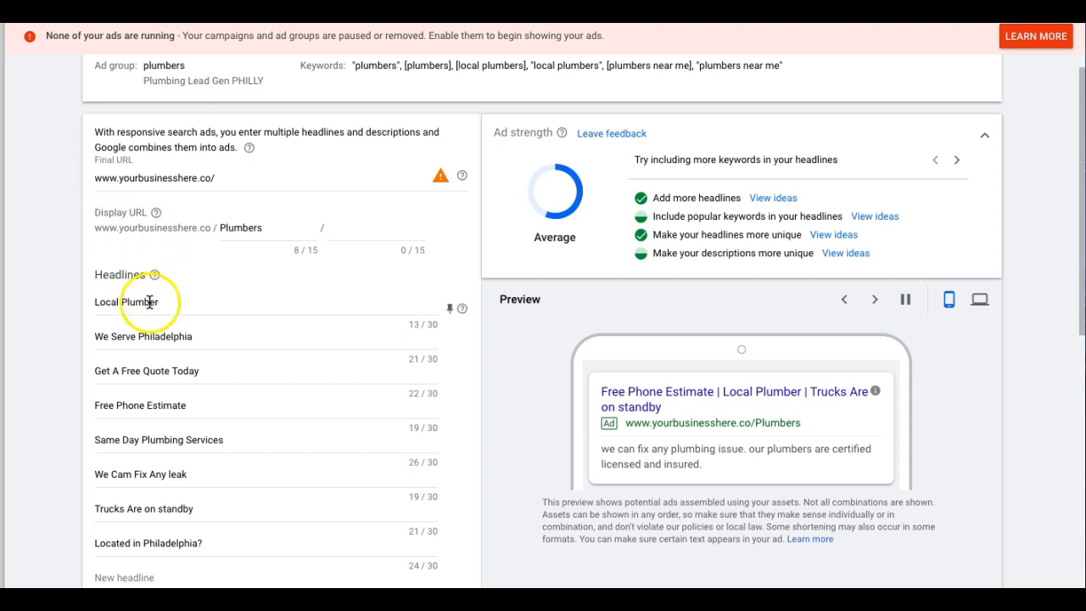
# - Look over the finished headlines and descriptions, and save the responsive search ad to the plumbers ad group
pyautogui.scroll(-1, 78, 324)
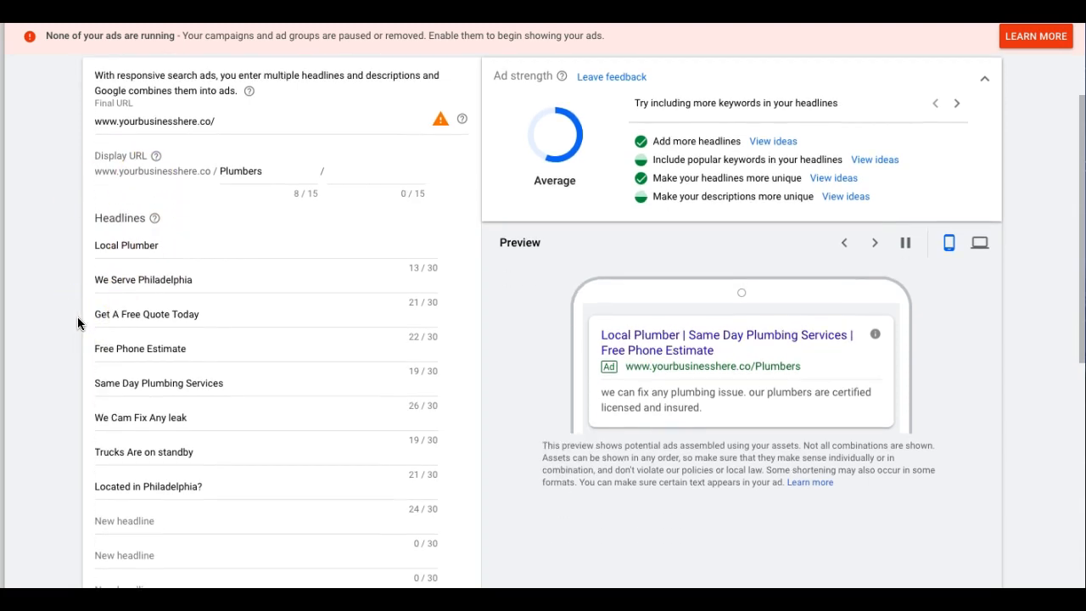
pyautogui.scroll(-2, 77, 319)
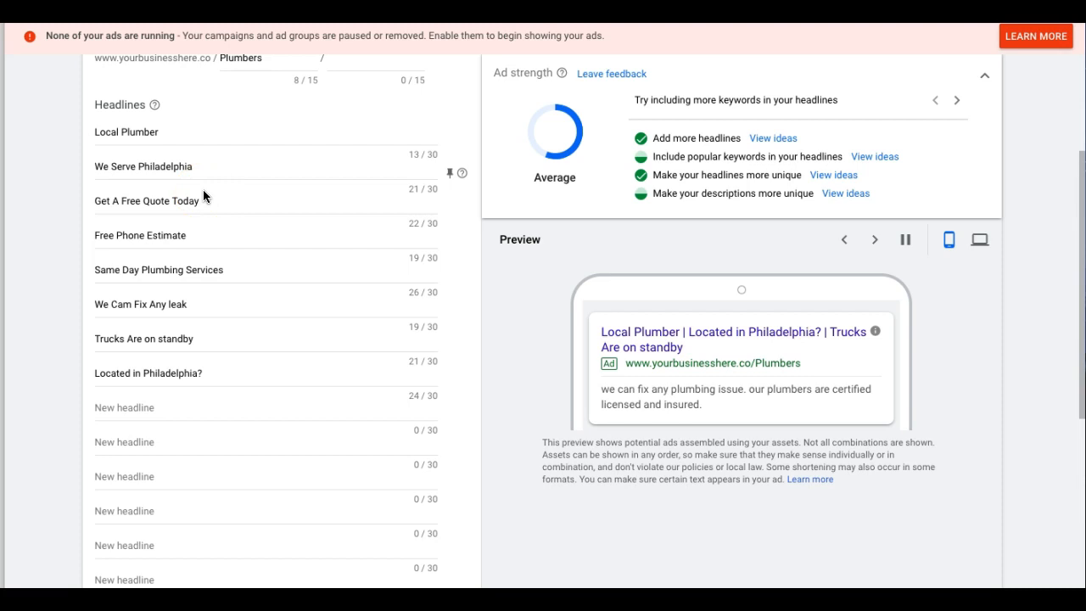
pyautogui.scroll(-1, 55, 309)
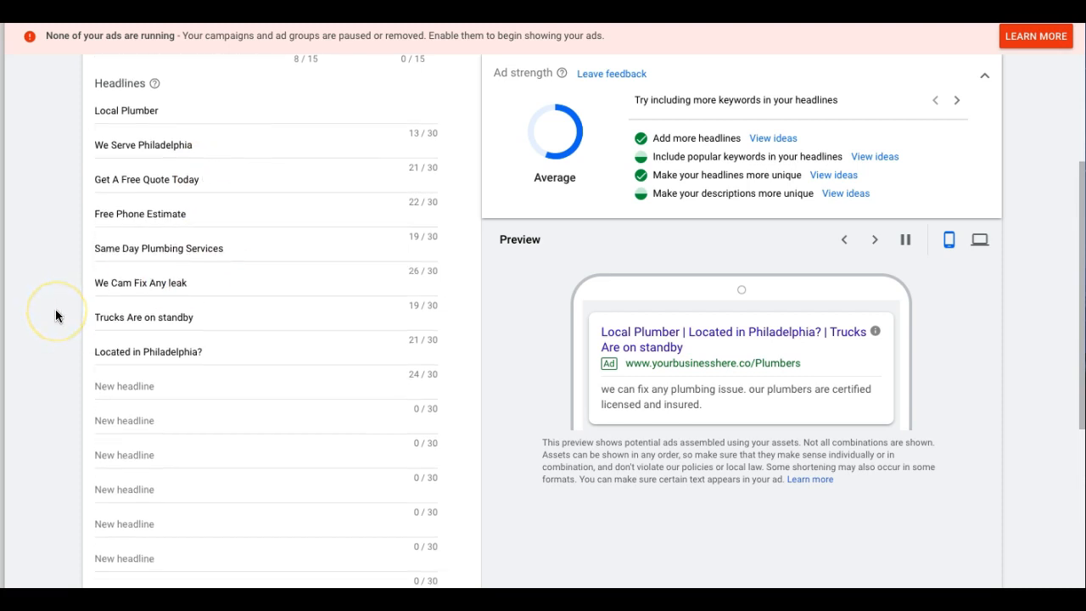
pyautogui.scroll(-3, 310, 243)
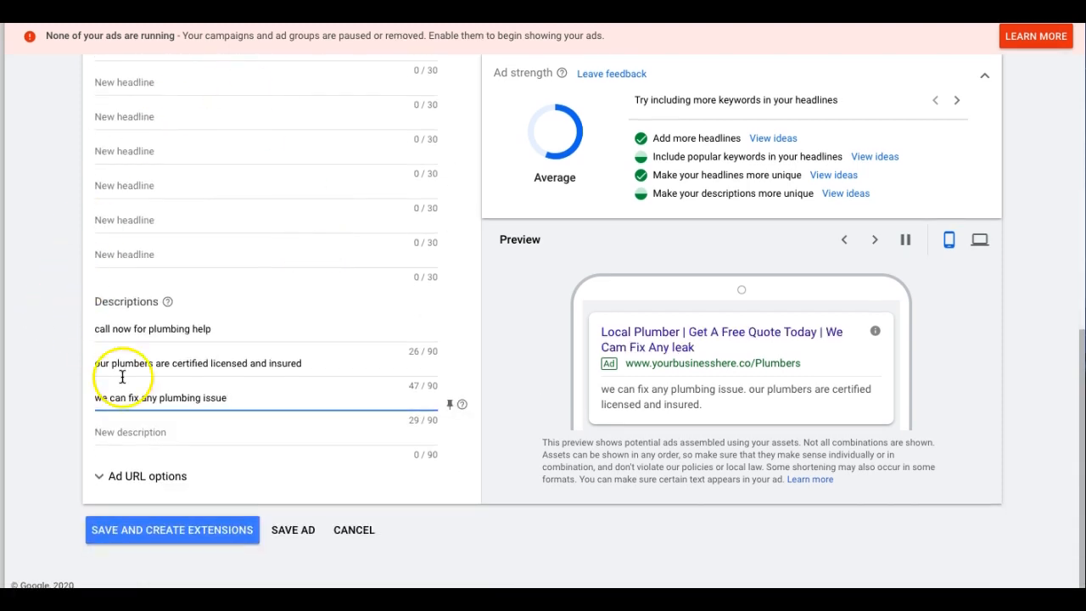
pyautogui.click(293, 530)
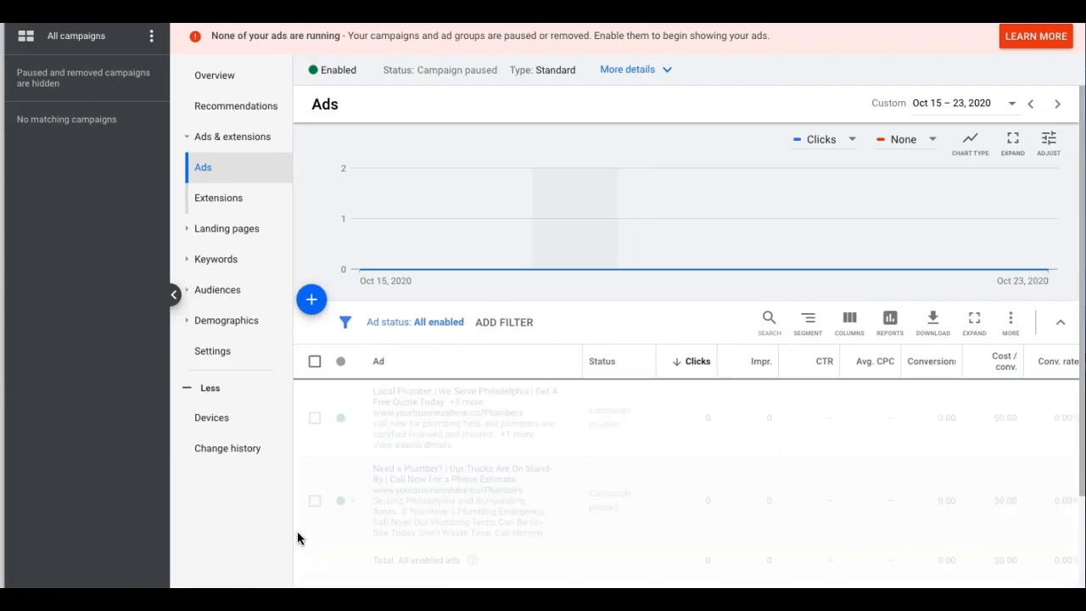
pyautogui.scroll(-2, 623, 455)
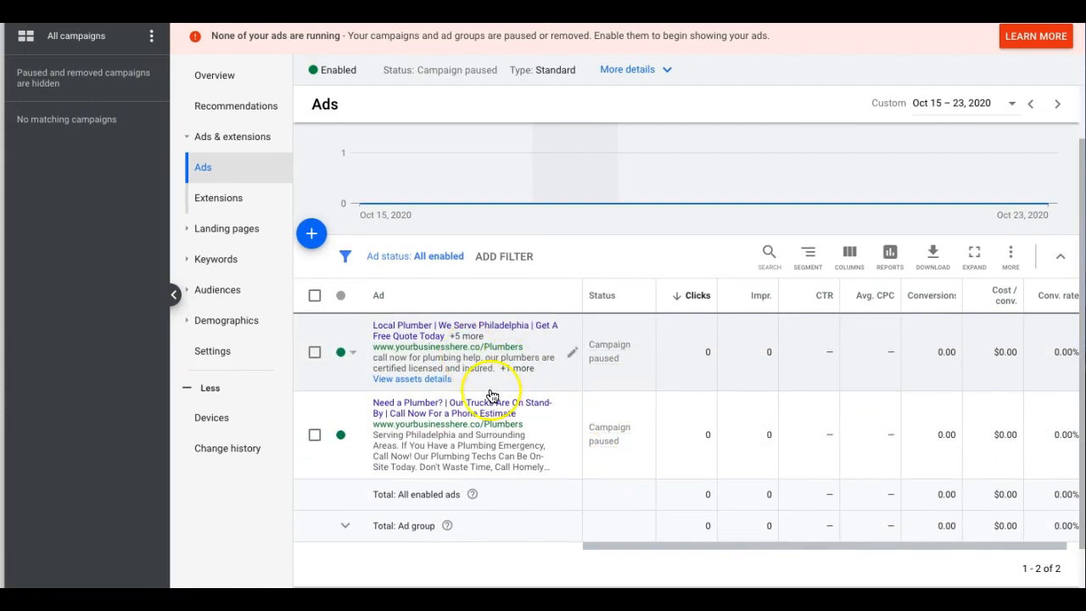
pyautogui.scroll(2, 416, 244)
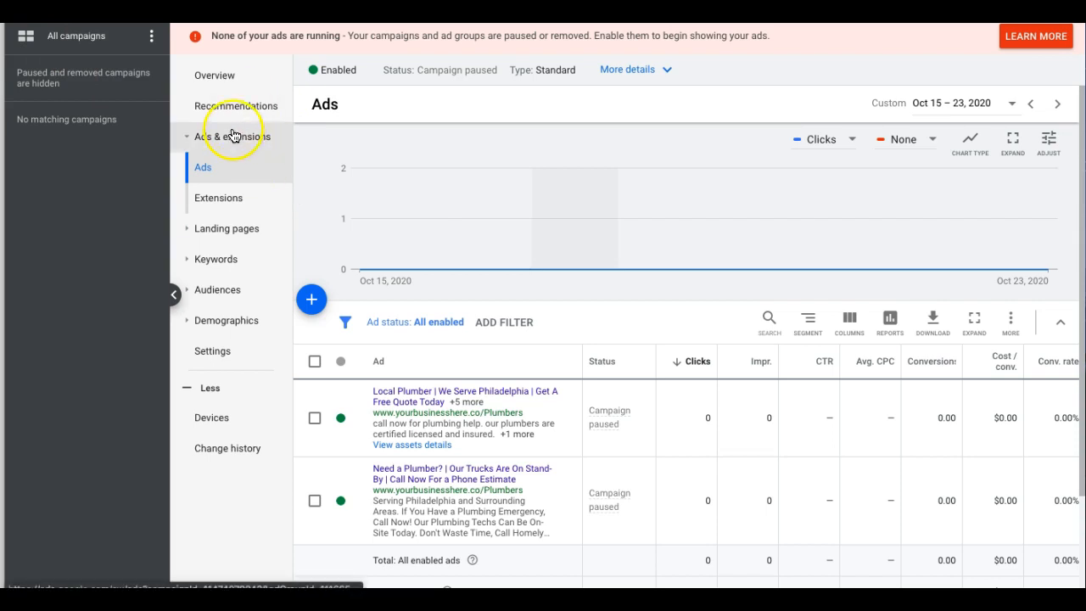
pyautogui.click(217, 76)
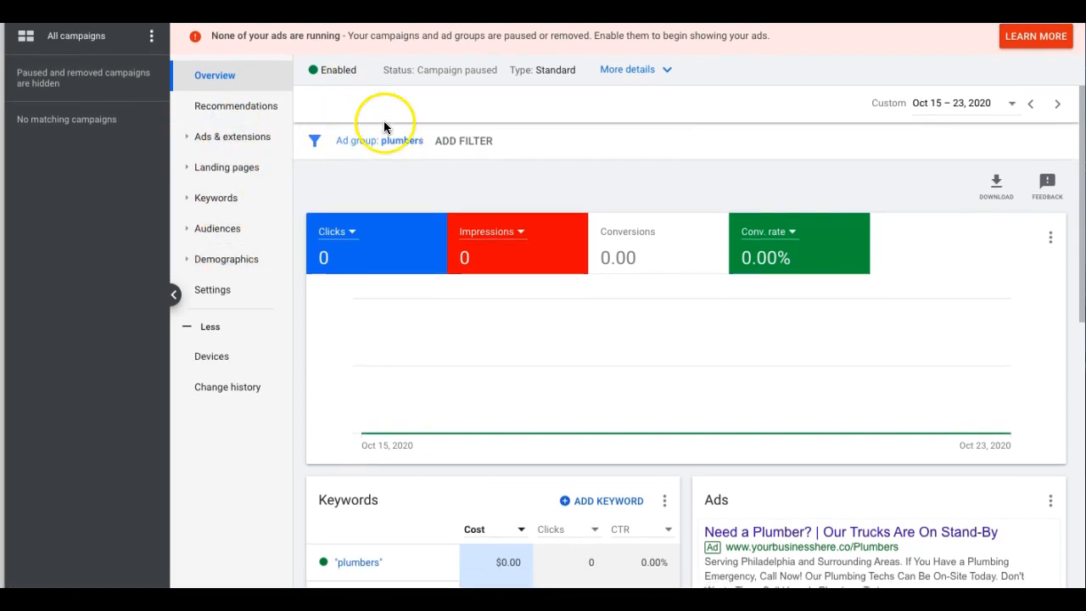
pyautogui.click(401, 145)
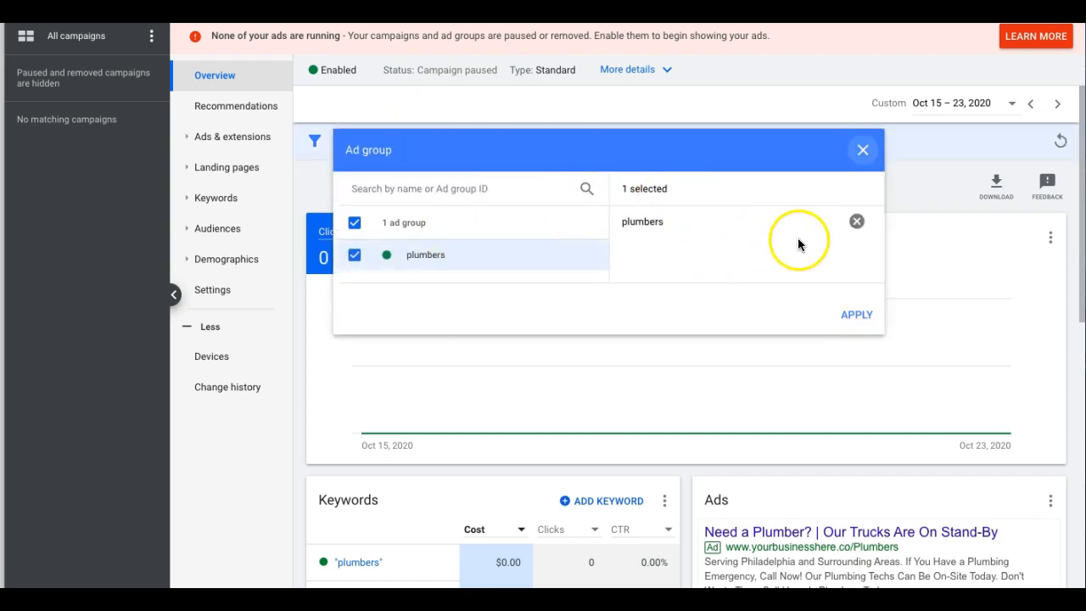
pyautogui.click(856, 223)
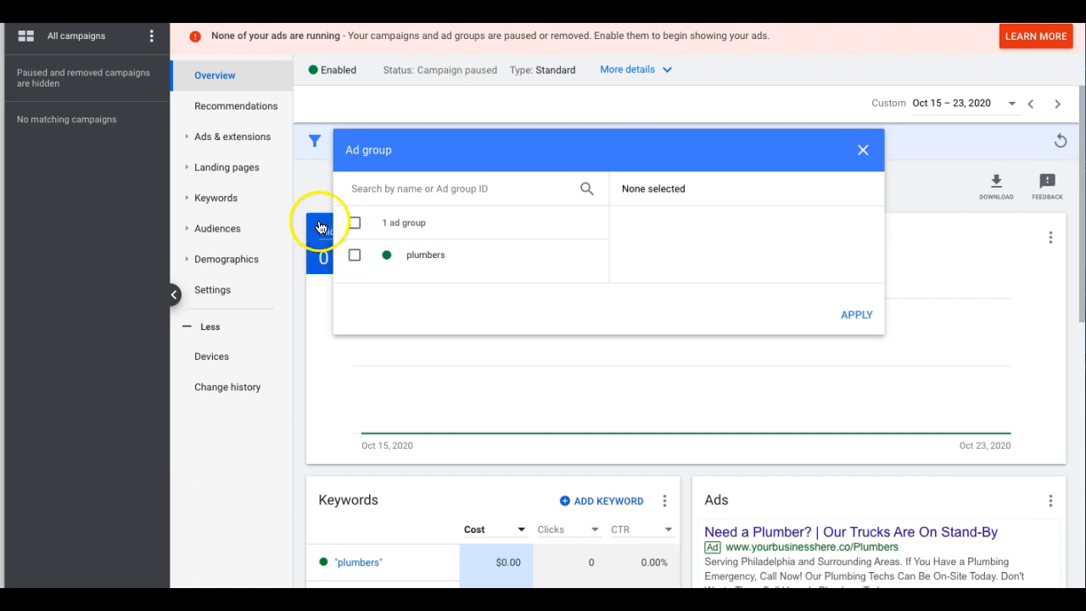
pyautogui.click(855, 315)
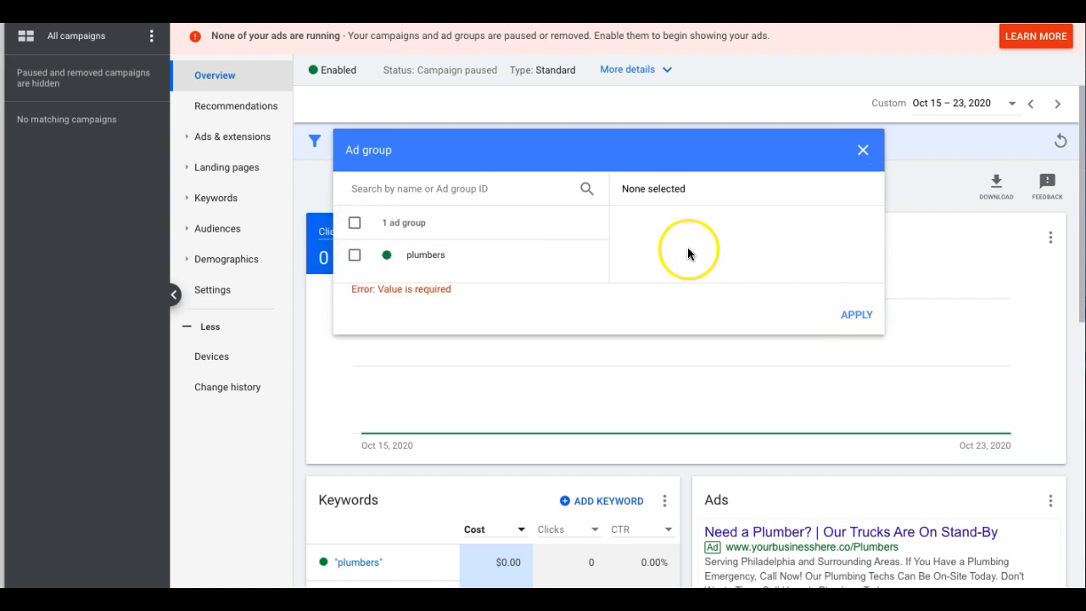
pyautogui.click(353, 224)
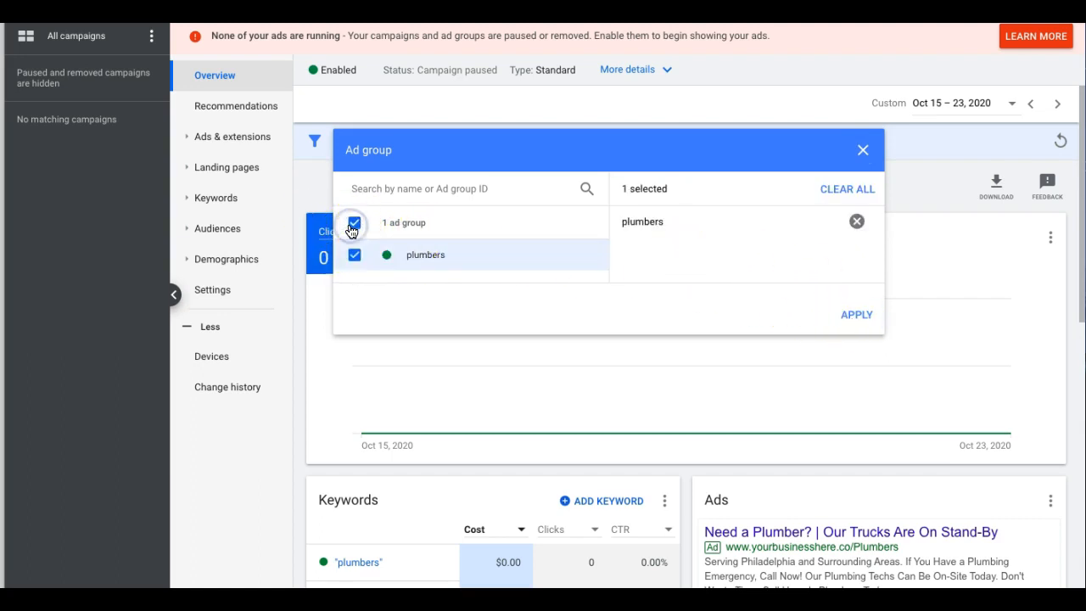
pyautogui.click(352, 229)
pyautogui.click(861, 152)
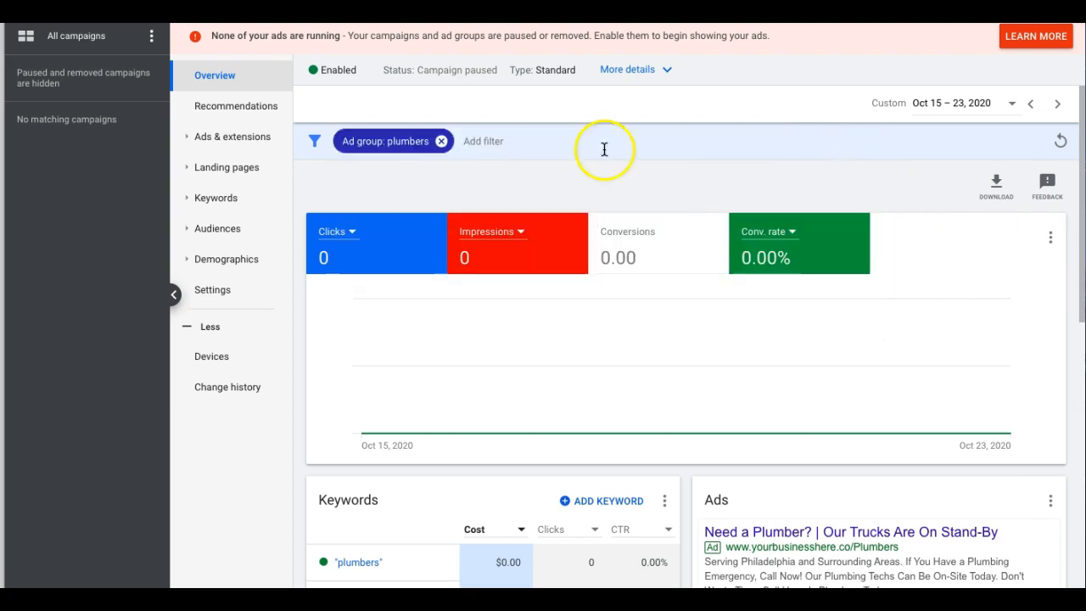
# - Open the Plumbing Lead Gen PHILLY campaign from the full campaign list, and highlight "emergency plumber" in the AdWords Wrapper keywords
pyautogui.click(65, 51)
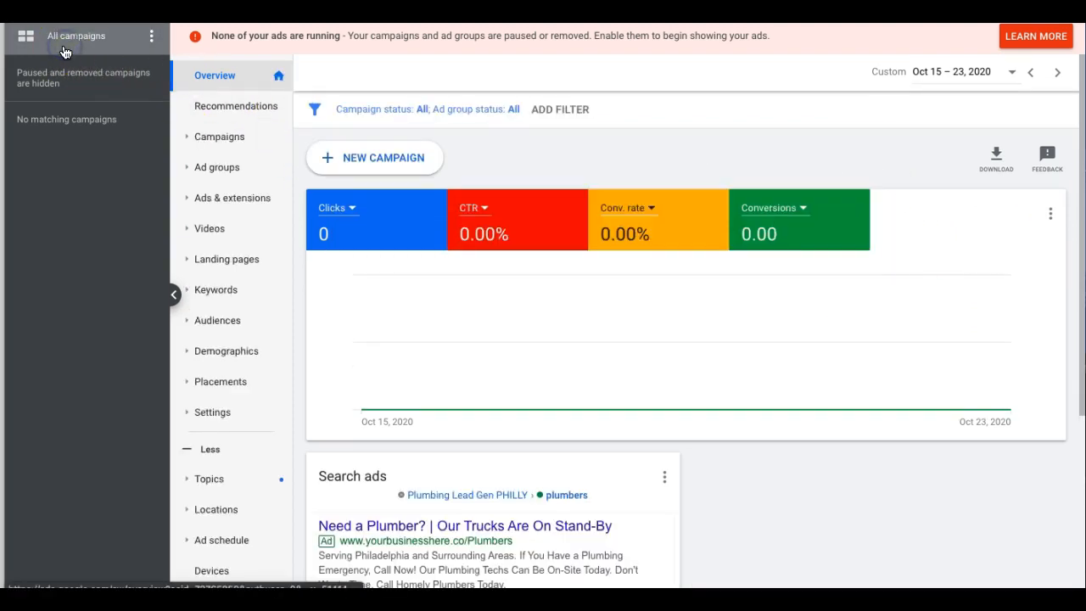
pyautogui.click(236, 141)
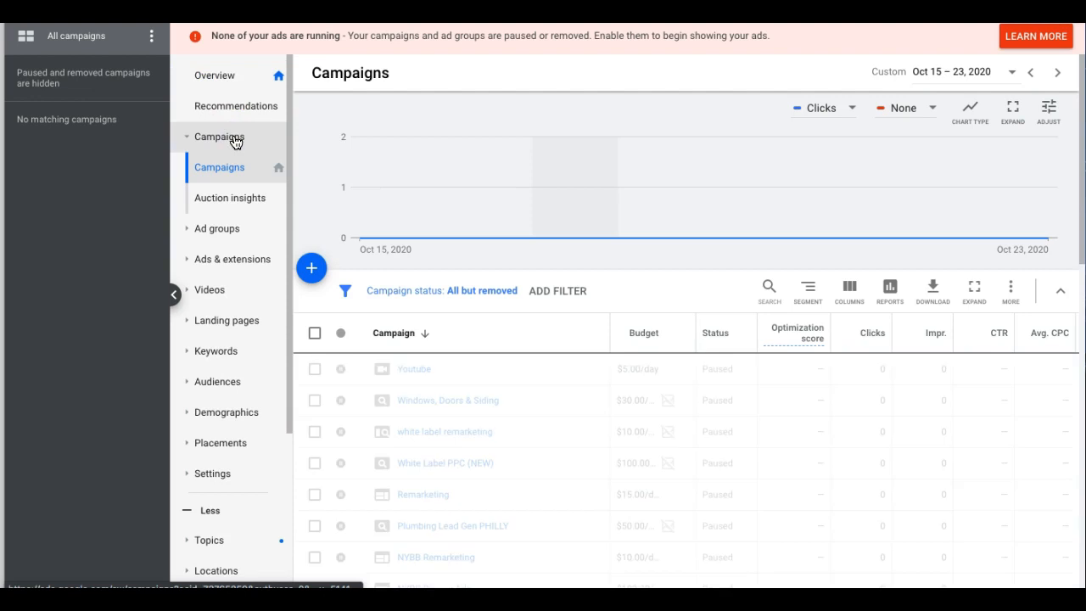
pyautogui.scroll(-2, 553, 392)
pyautogui.scroll(-10, 555, 390)
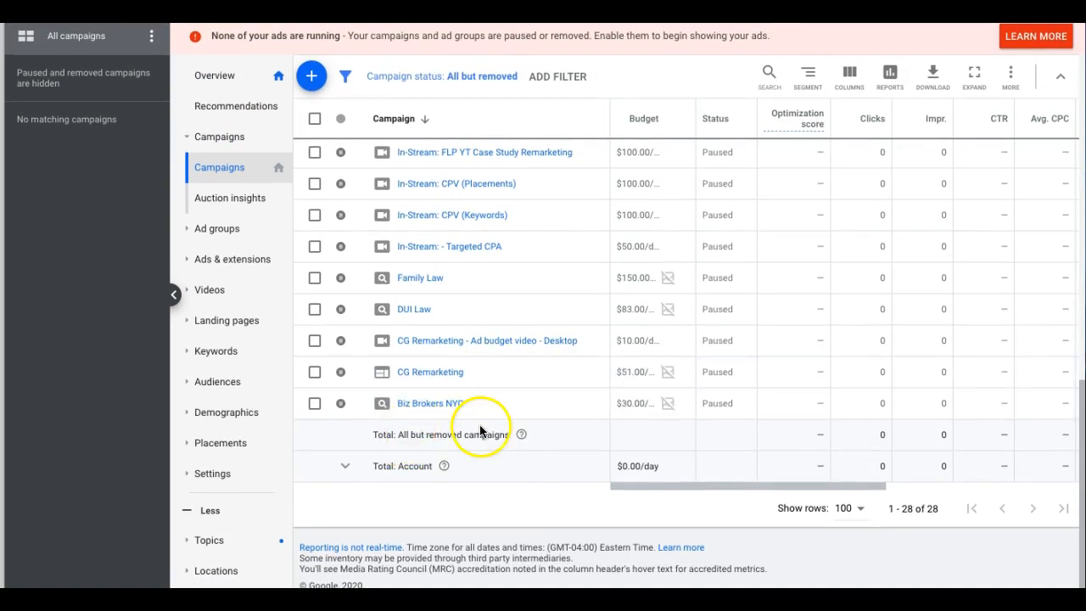
pyautogui.scroll(4, 495, 468)
pyautogui.scroll(4, 496, 475)
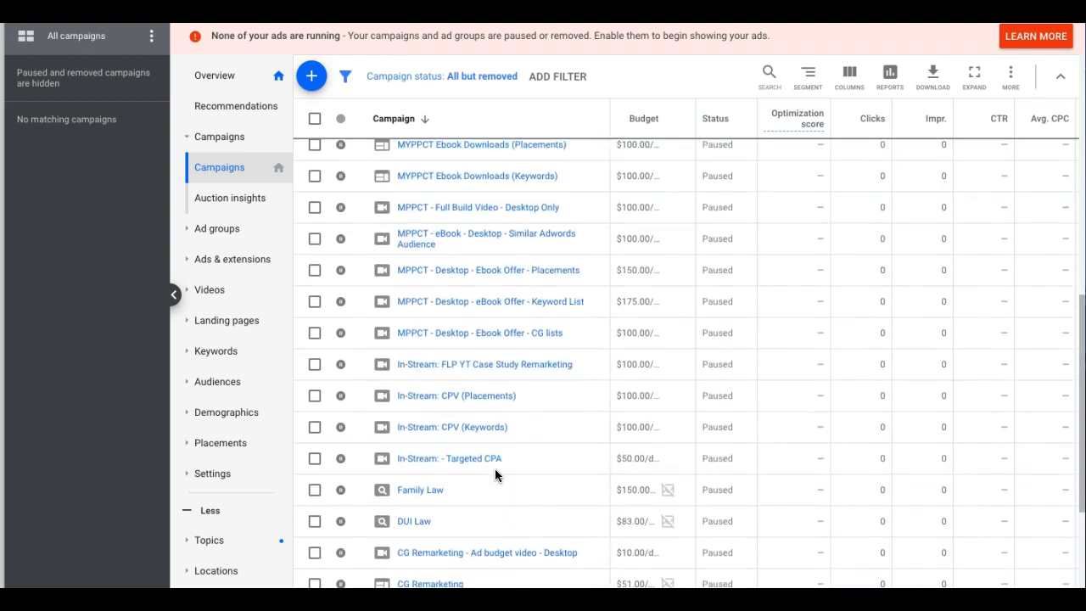
pyautogui.scroll(5, 496, 475)
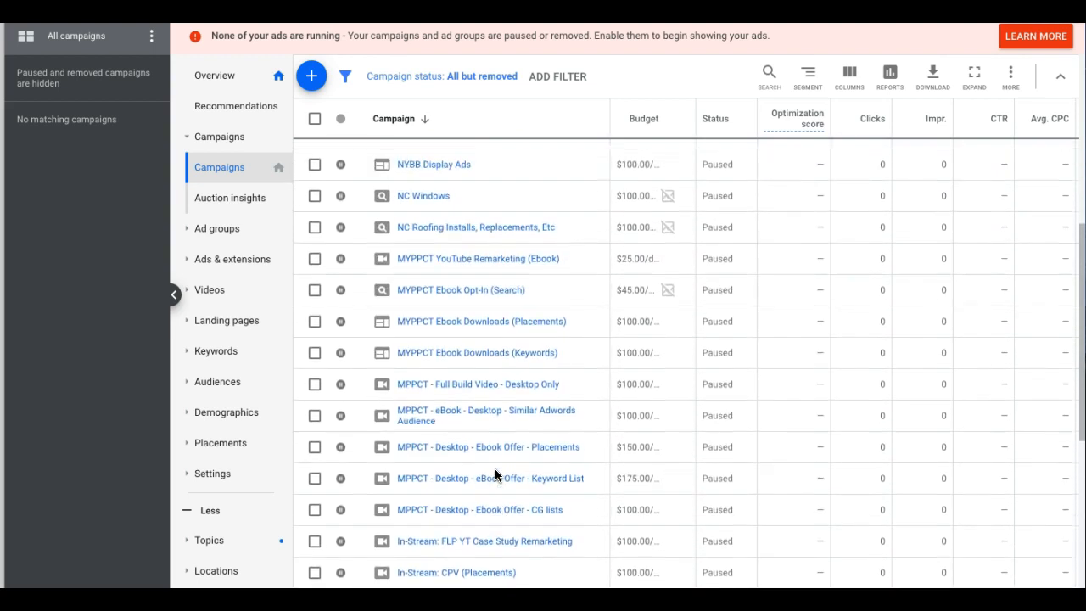
pyautogui.scroll(3, 494, 474)
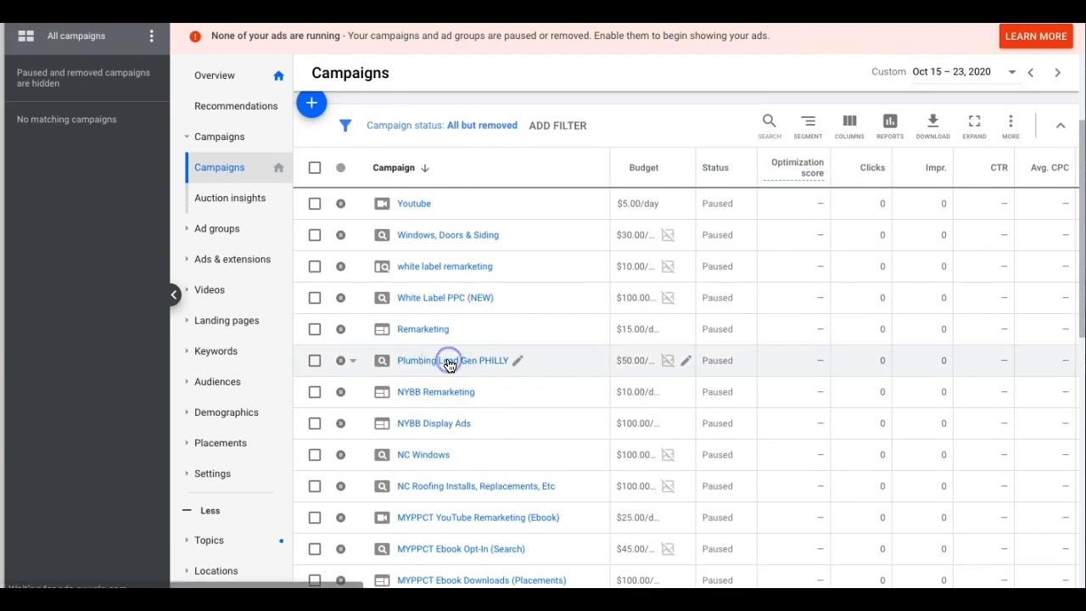
pyautogui.click(450, 361)
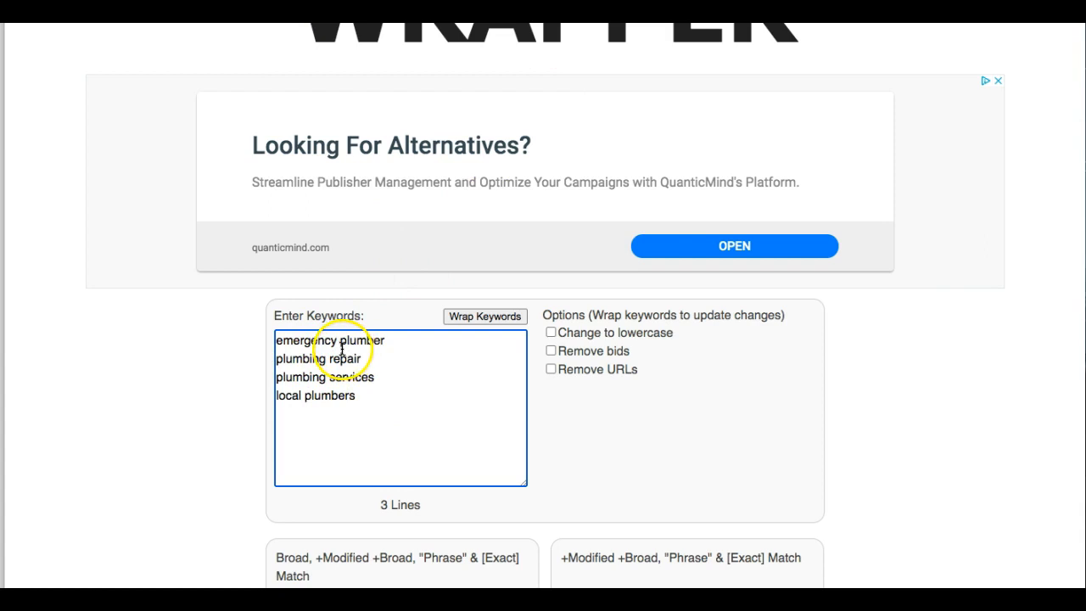
pyautogui.tripleClick(327, 342)
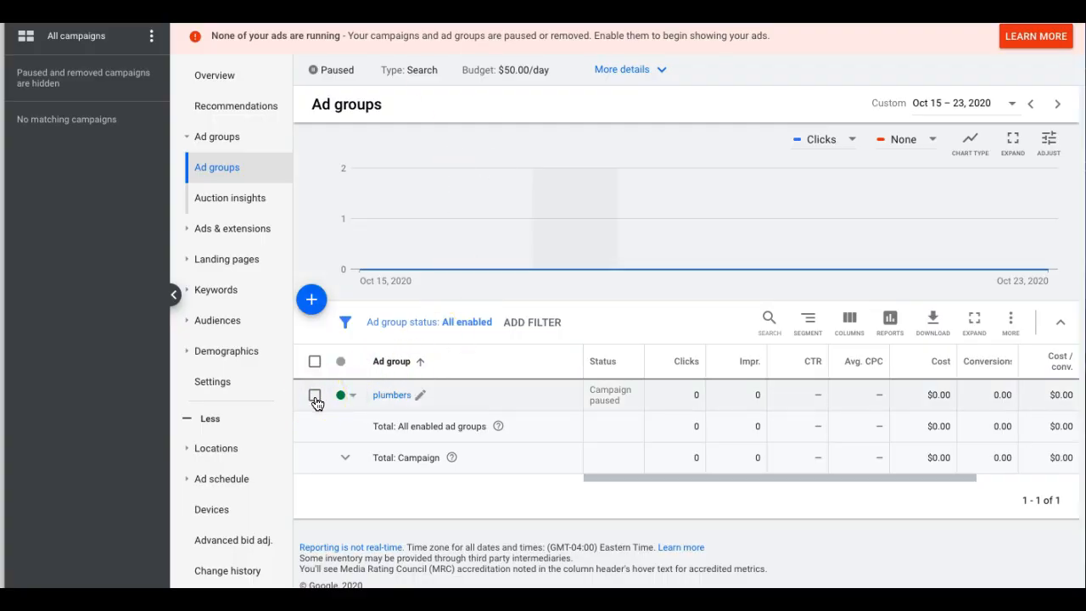
# - Copy the plumbers ad group and paste it into the Plumbing Lead Gen PHILLY campaign
pyautogui.click(315, 397)
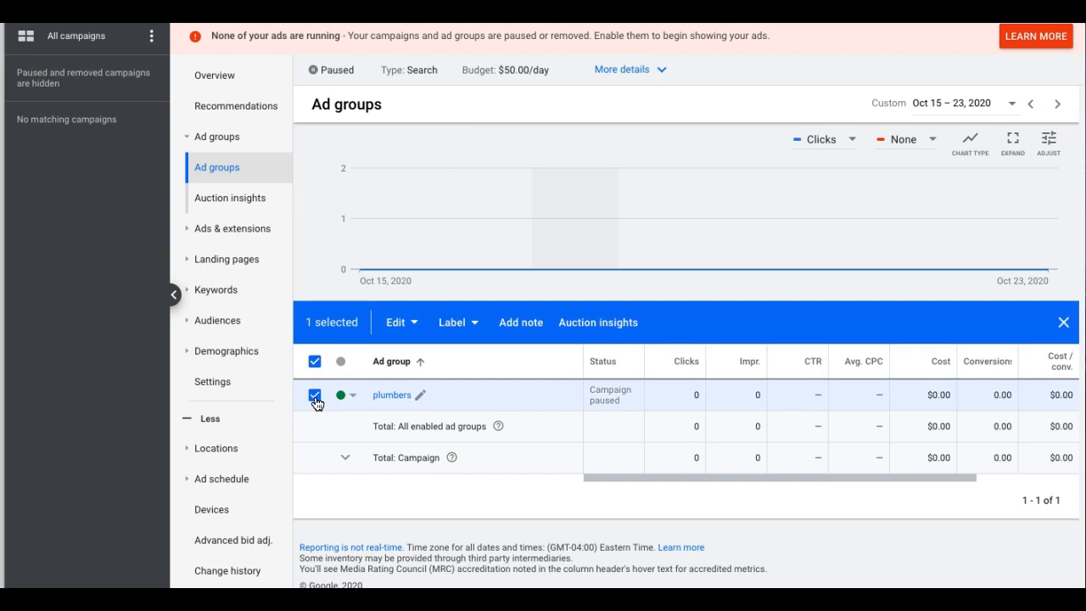
pyautogui.click(403, 323)
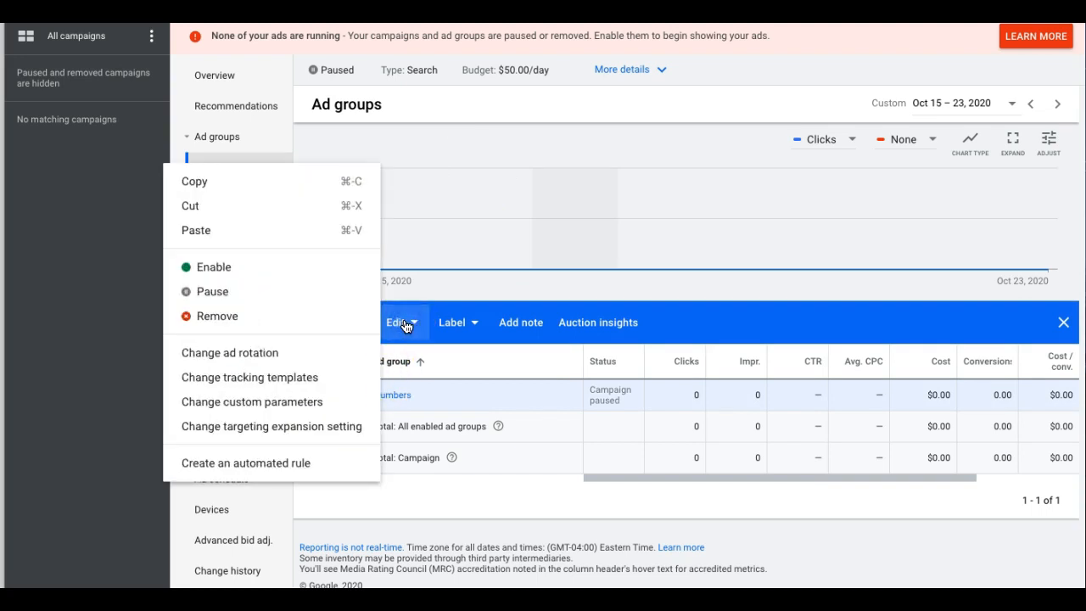
pyautogui.click(200, 193)
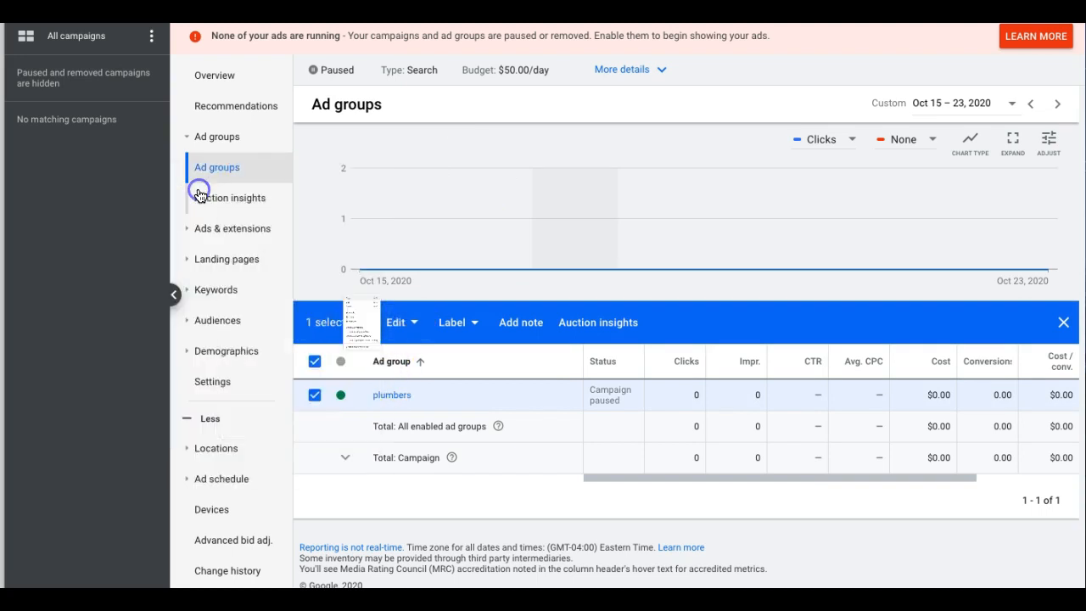
pyautogui.click(397, 324)
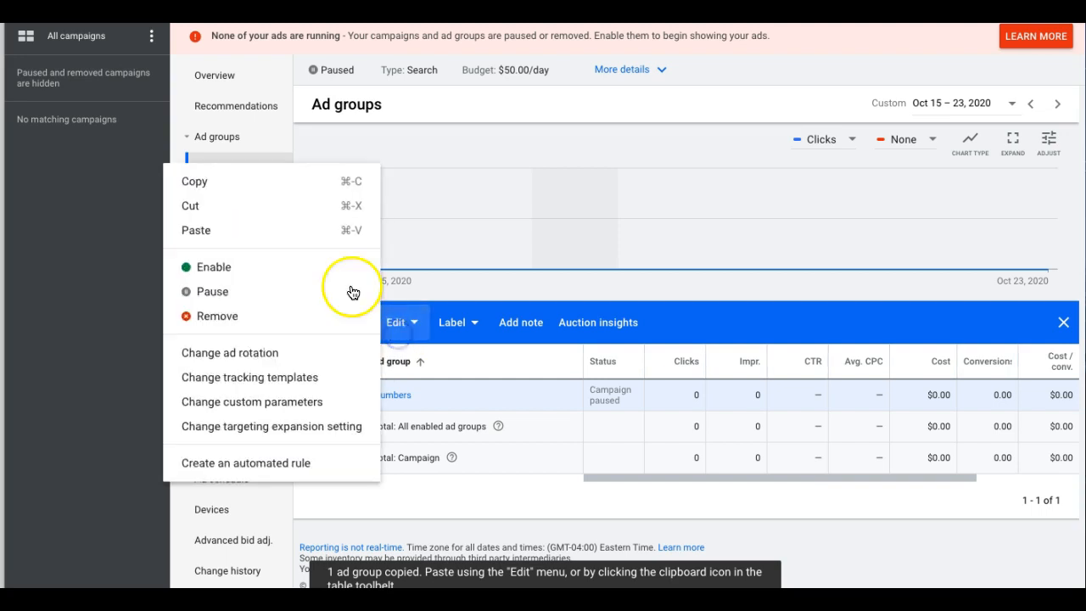
pyautogui.click(219, 233)
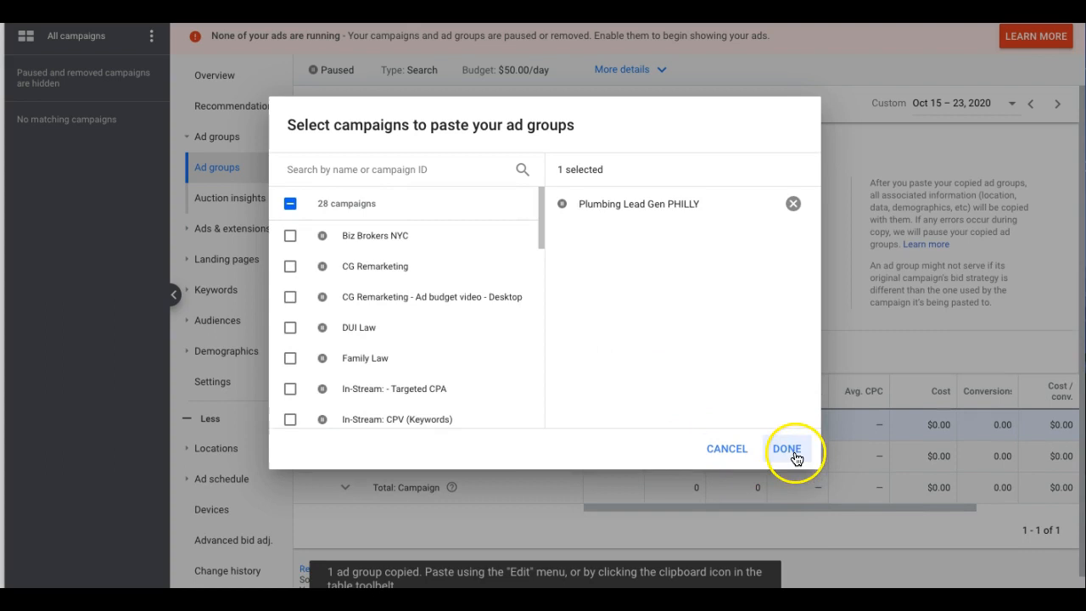
pyautogui.click(787, 449)
pyautogui.click(320, 360)
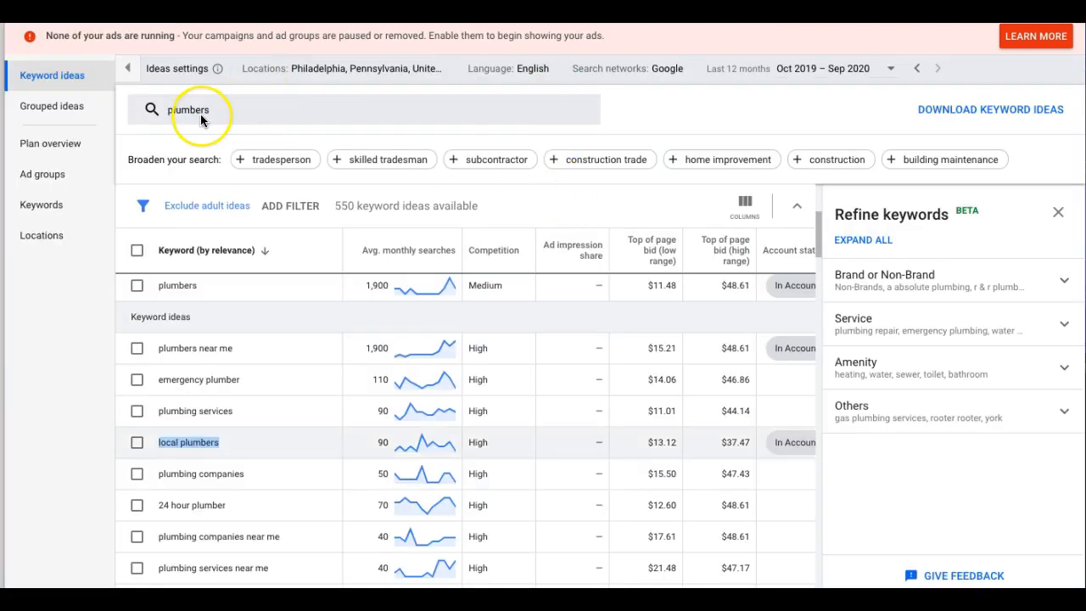
# - Switch to Keyword Planner and get keyword ideas for "emergency plumber" in place of the plumbers search
pyautogui.click(201, 117)
pyautogui.click(249, 184)
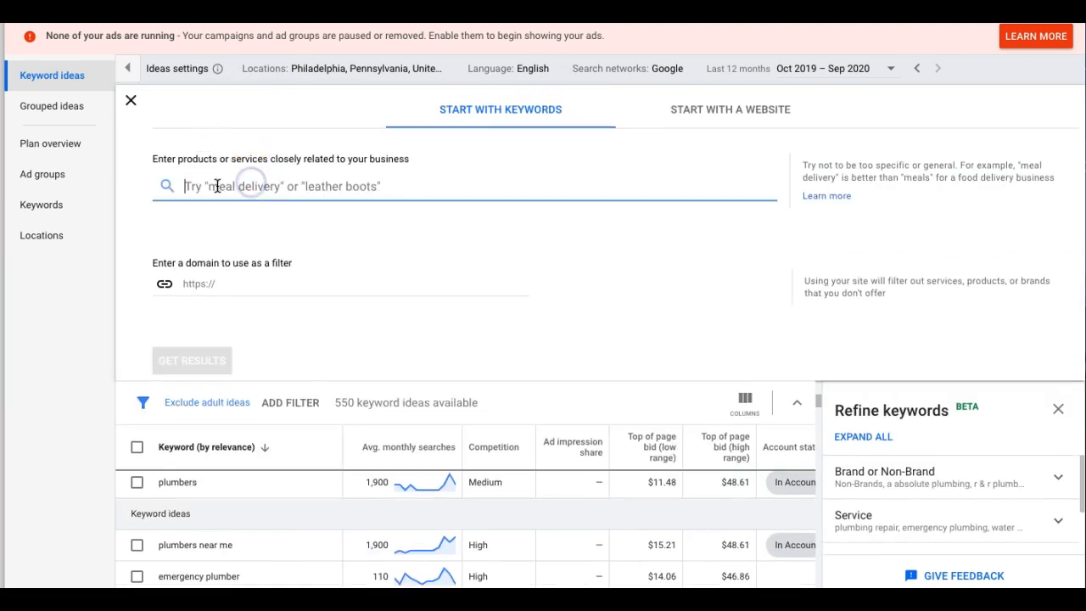
pyautogui.write('emergency plumber')
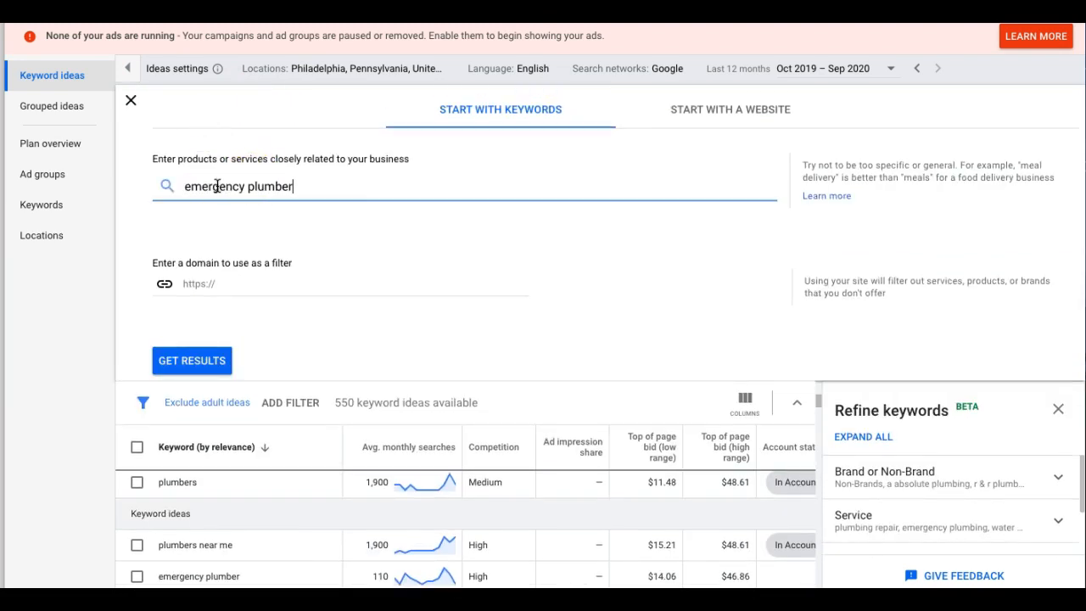
pyautogui.press('Return')
pyautogui.press('Return')
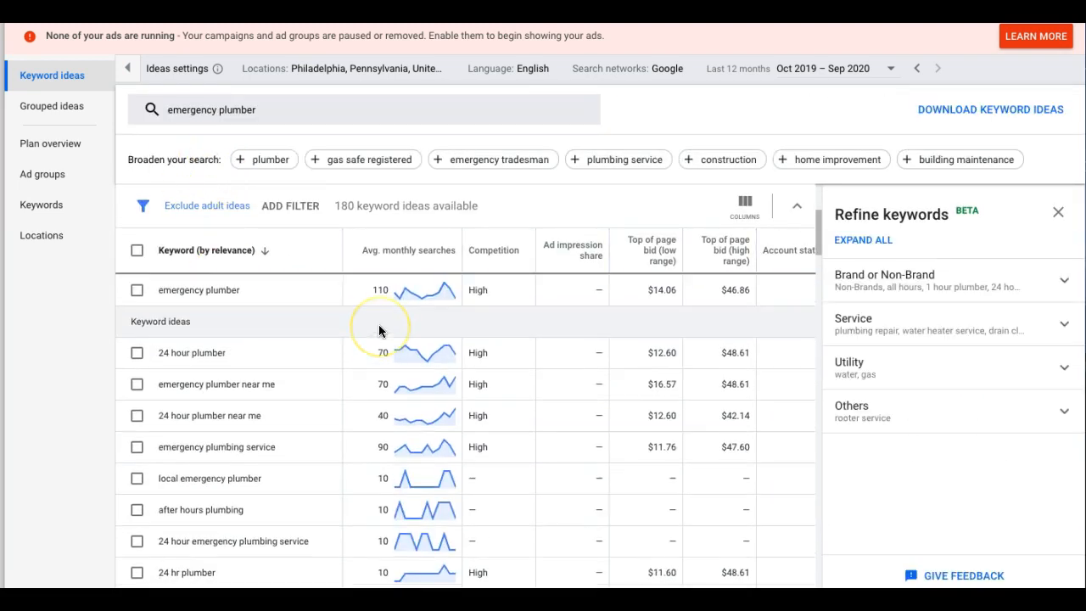
# - Filter the keyword ideas to those whose text contains "emergency"
pyautogui.click(301, 222)
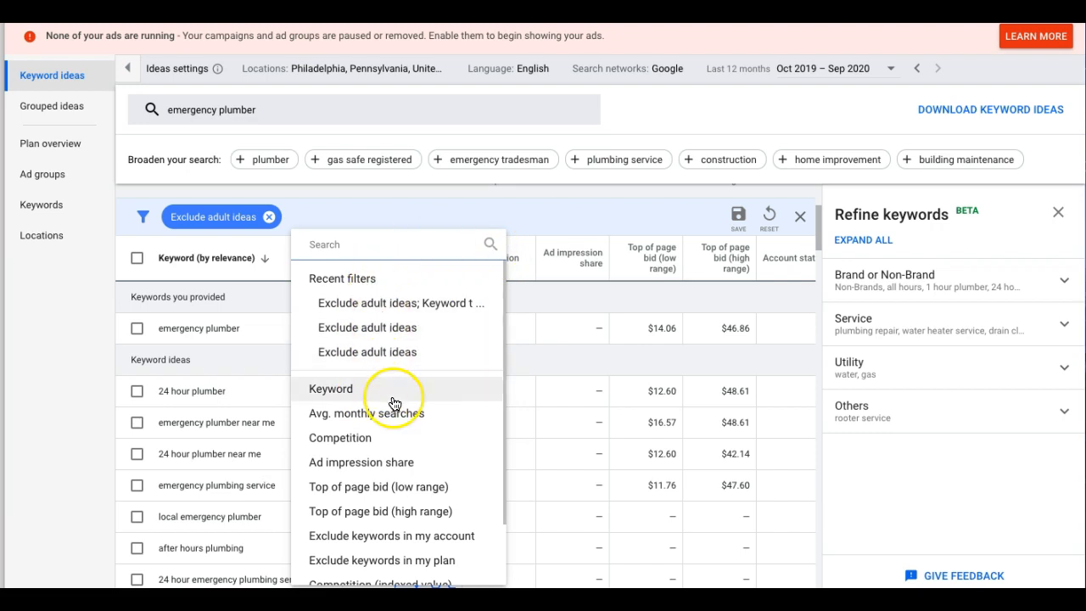
pyautogui.click(327, 392)
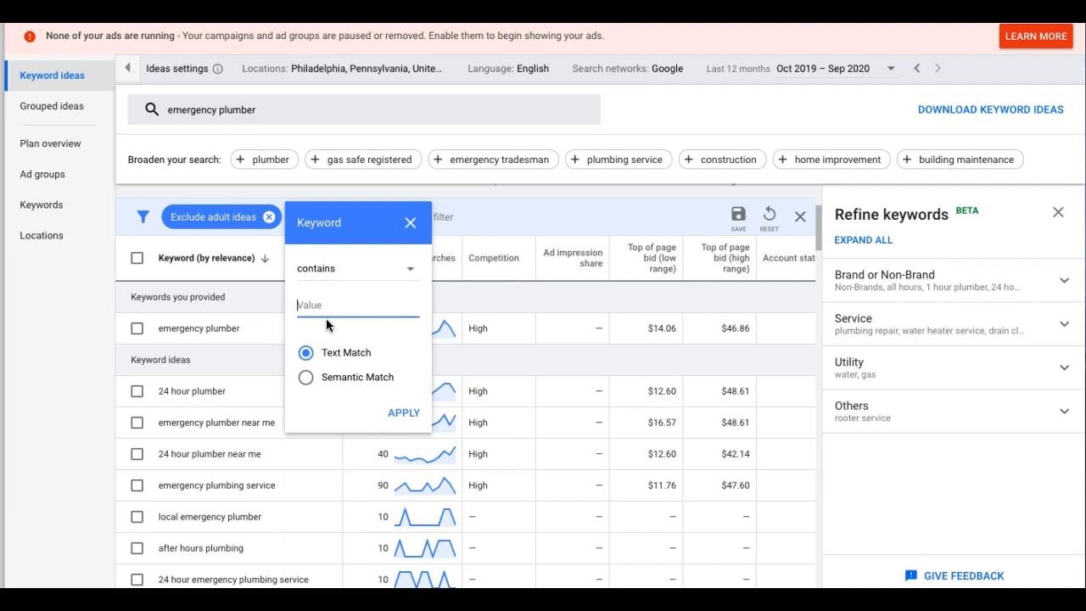
pyautogui.write('emergency')
pyautogui.click(409, 415)
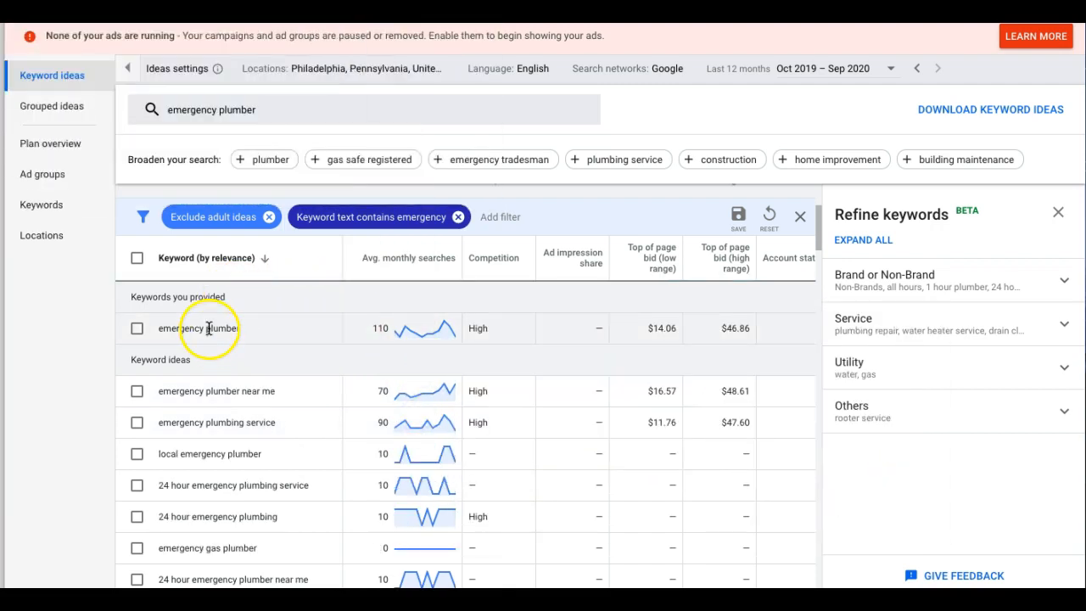
# - Open a blank AdWords Wrapper form and enter "emergency plumber near me" and "emergency plumber" from the keyword ideas as separate lines
pyautogui.hotkey('ctrl', 'shift', 'n')
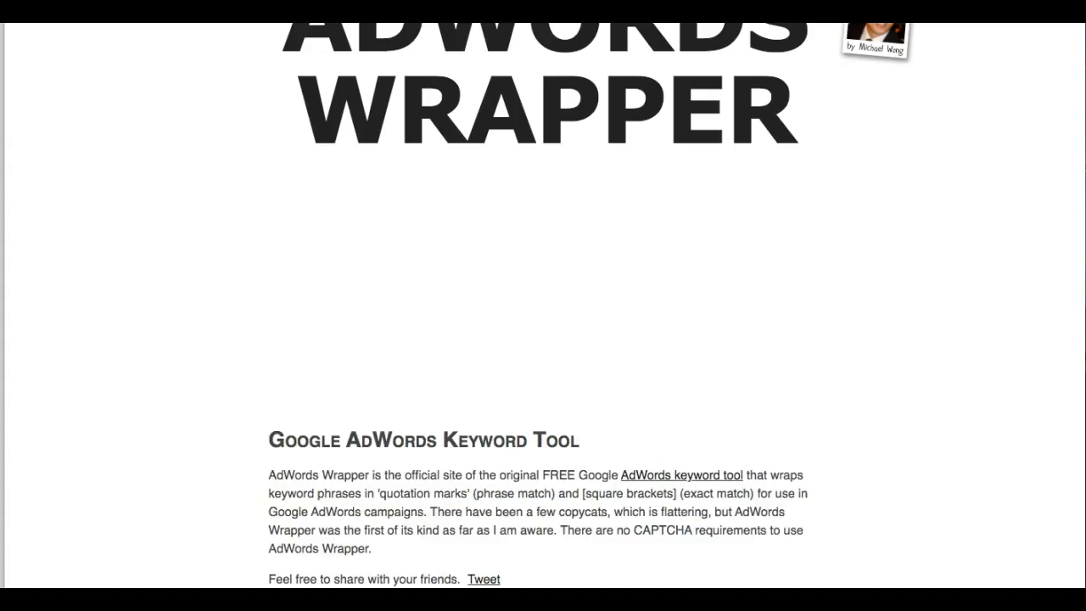
pyautogui.scroll(-15, 439, 272)
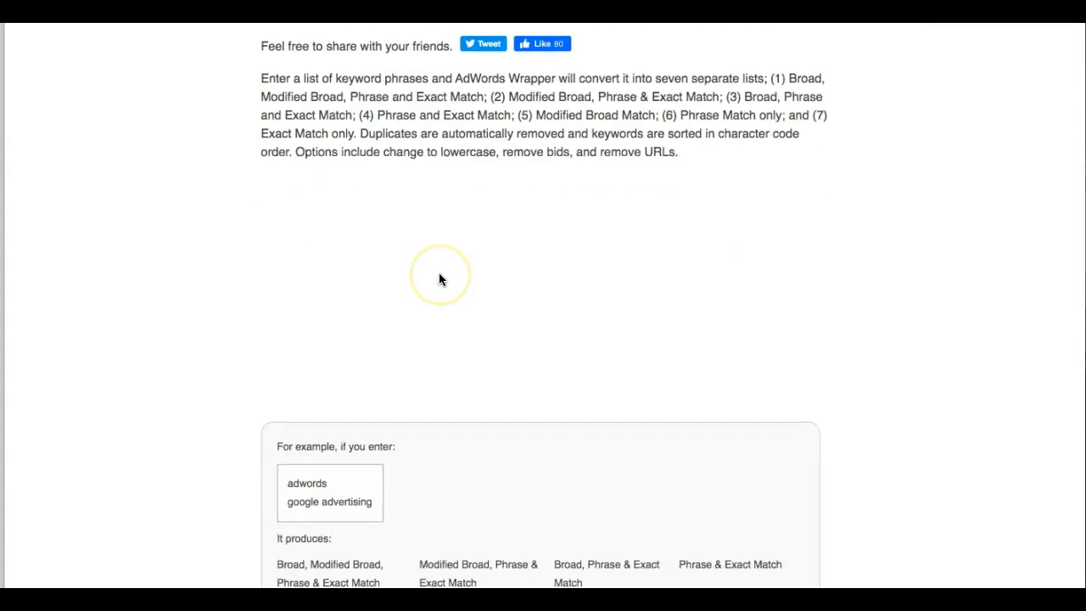
pyautogui.scroll(-8, 439, 272)
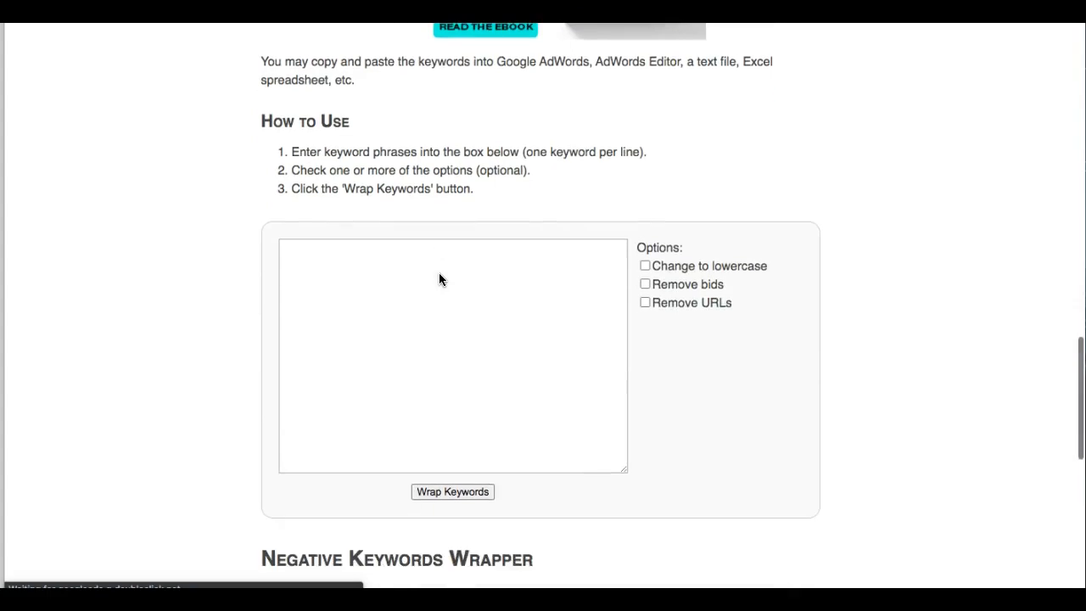
pyautogui.click(448, 223)
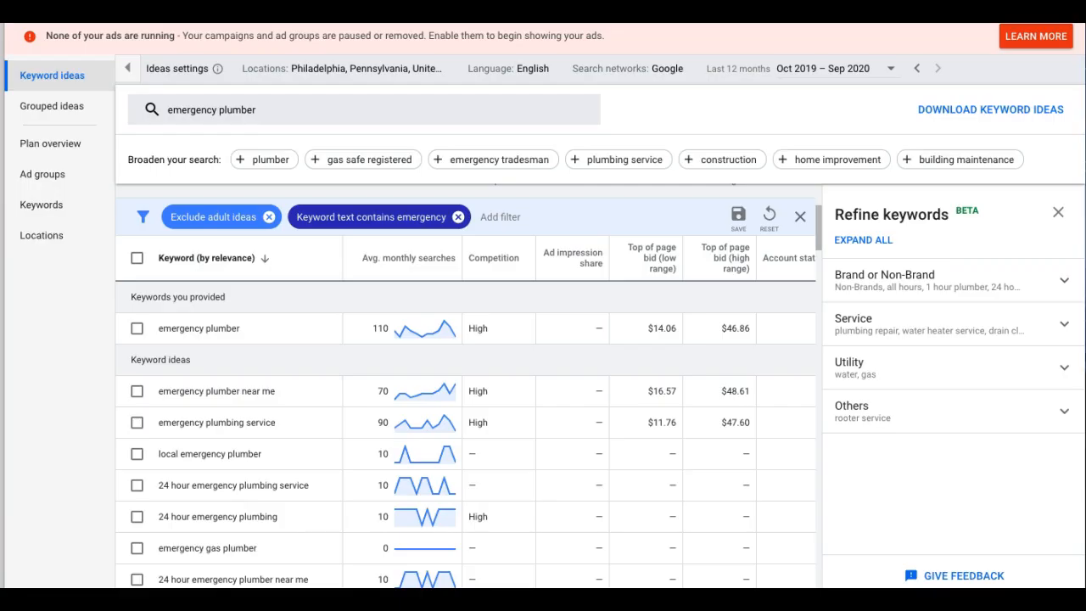
pyautogui.tripleClick(249, 396)
pyautogui.hotkey('ctrl', 'c')
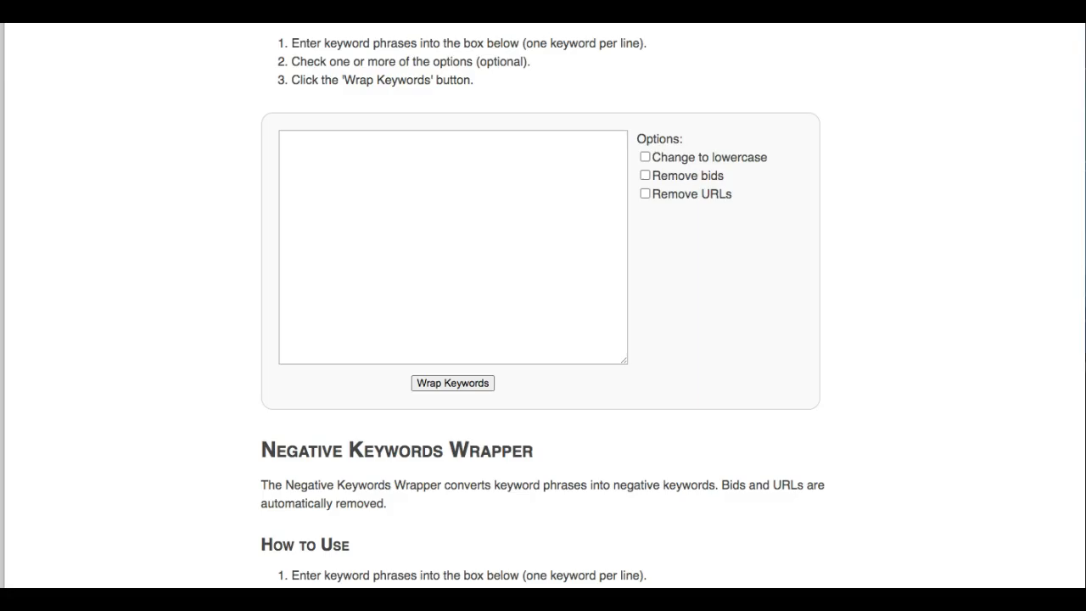
pyautogui.click(349, 175)
pyautogui.hotkey('ctrl', 'v')
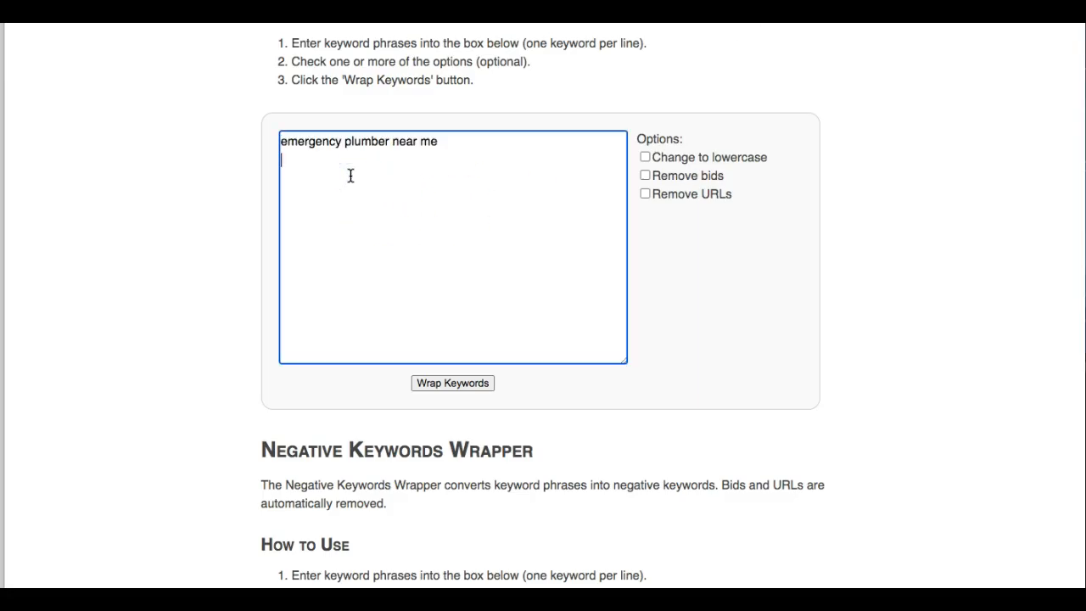
pyautogui.hotkey('ctrl', 'v')
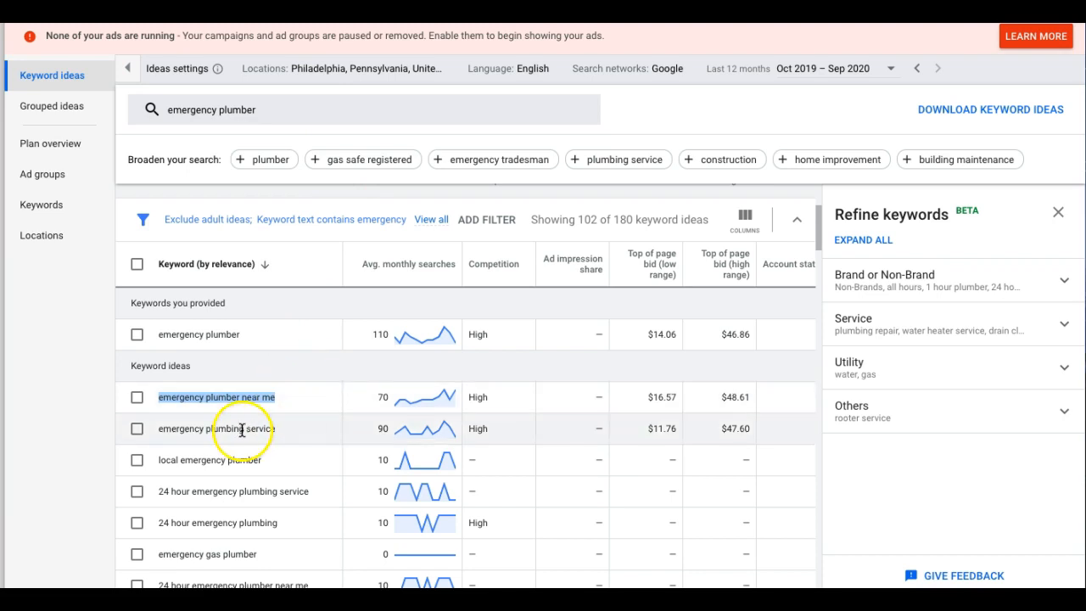
# - Copy "emergency plumbing service" and "local emergency plumber" from the keyword ideas into the AdWords Wrapper list, one per line
pyautogui.click(242, 430)
pyautogui.tripleClick(242, 431)
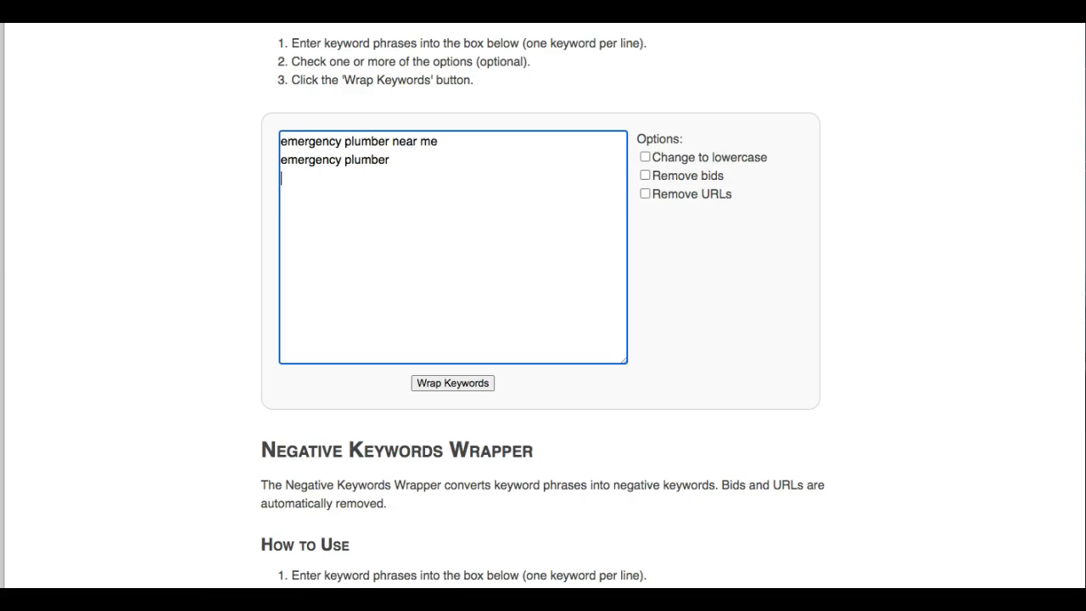
pyautogui.write('emergency plumbing service')
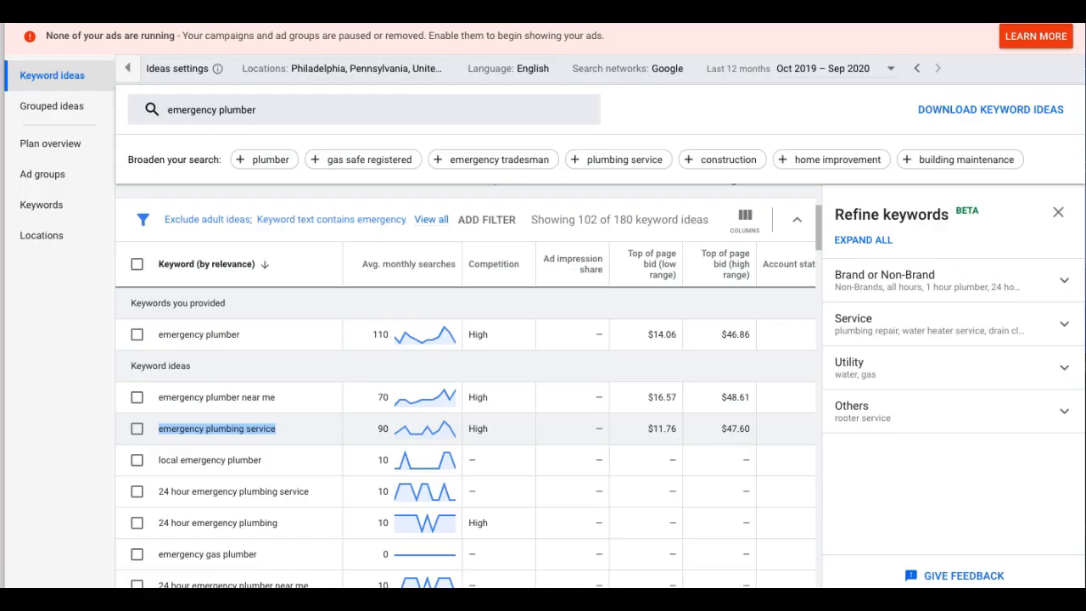
pyautogui.click(248, 364)
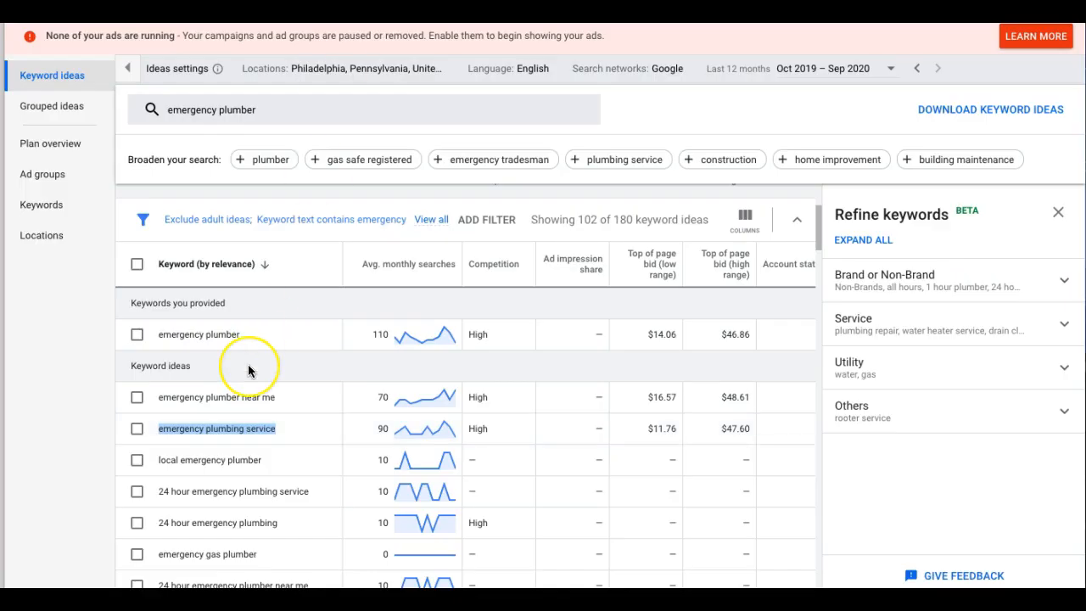
pyautogui.scroll(-2, 248, 367)
pyautogui.tripleClick(218, 375)
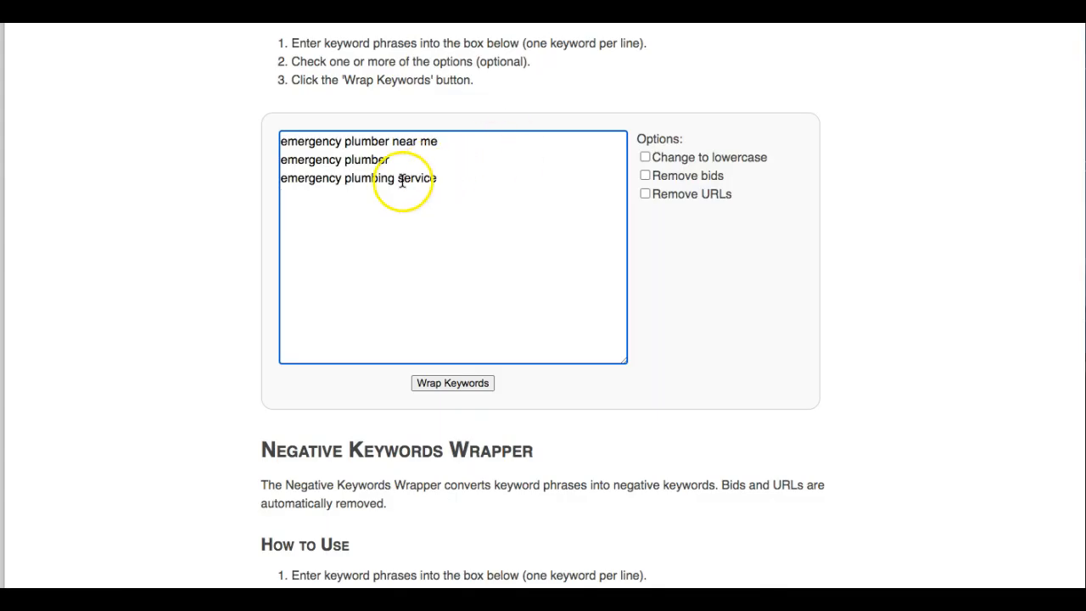
pyautogui.write('local emergency plumber')
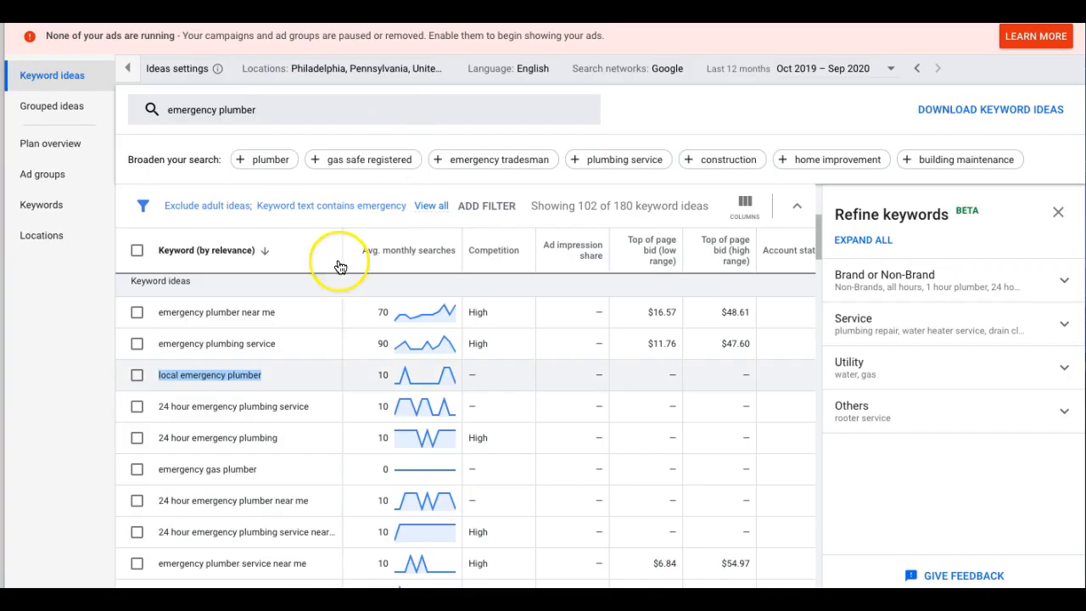
# - Add the keyword ideas "24 hour emergency plumbing service" and "best emergency plumber" to the AdWords Wrapper list
pyautogui.scroll(-1, 311, 314)
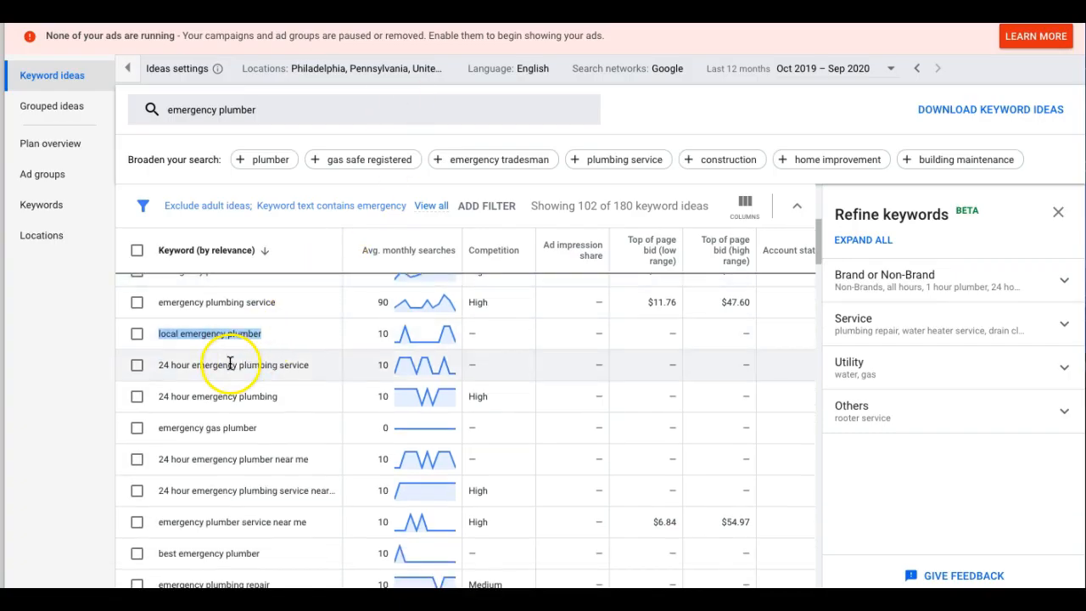
pyautogui.tripleClick(229, 364)
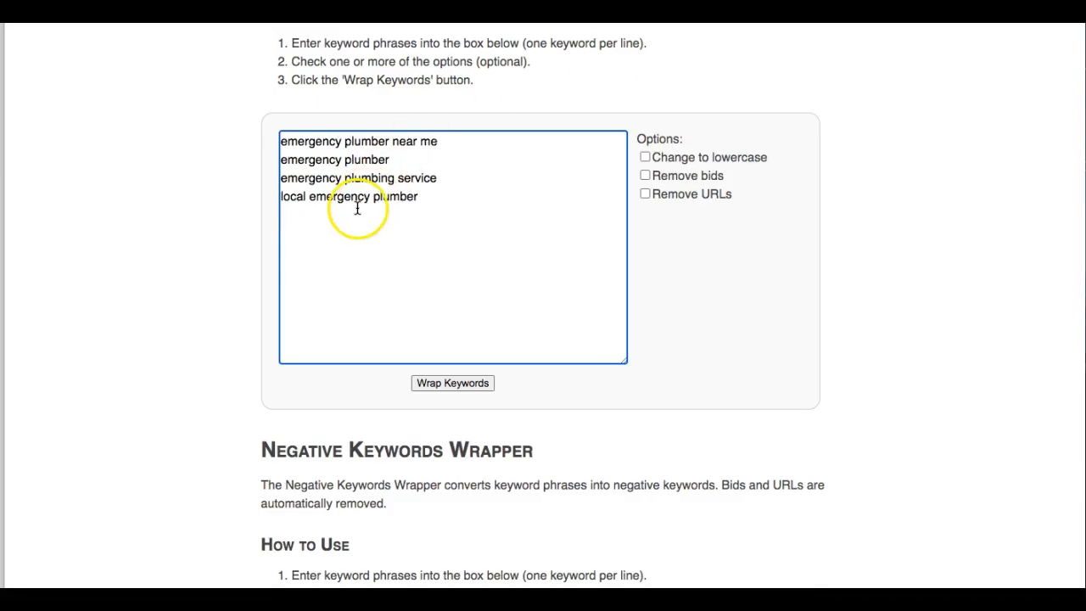
pyautogui.write('24 hour emergency plumbing service')
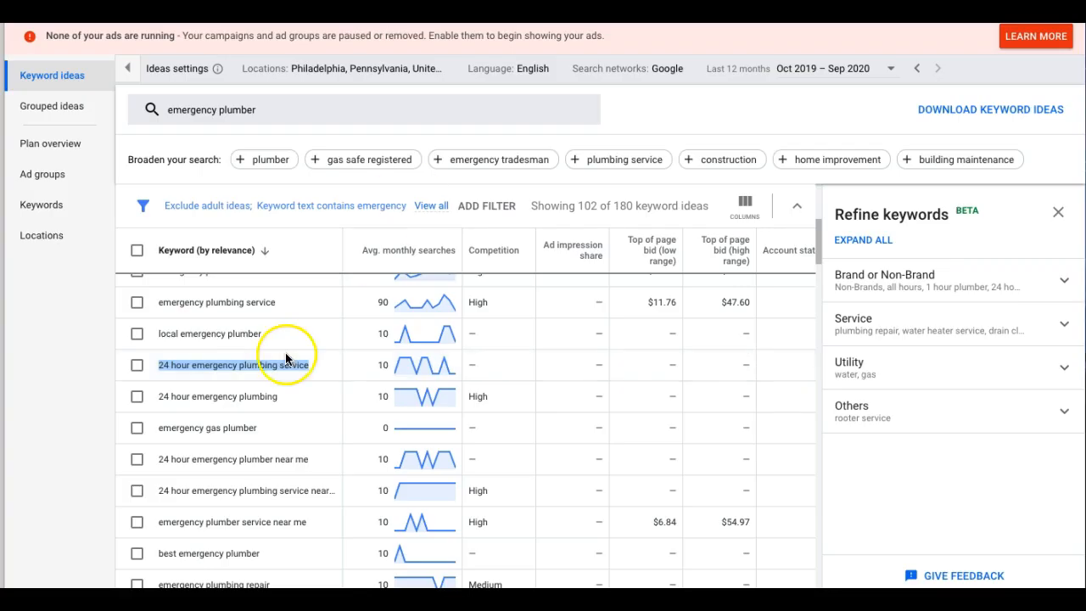
pyautogui.scroll(-3, 280, 355)
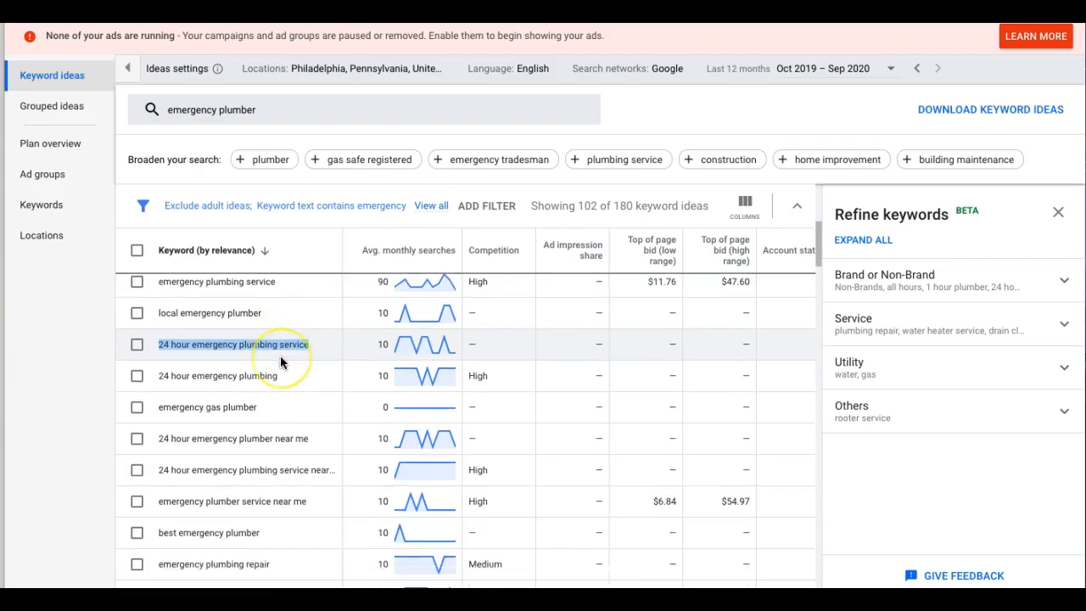
pyautogui.click(229, 395)
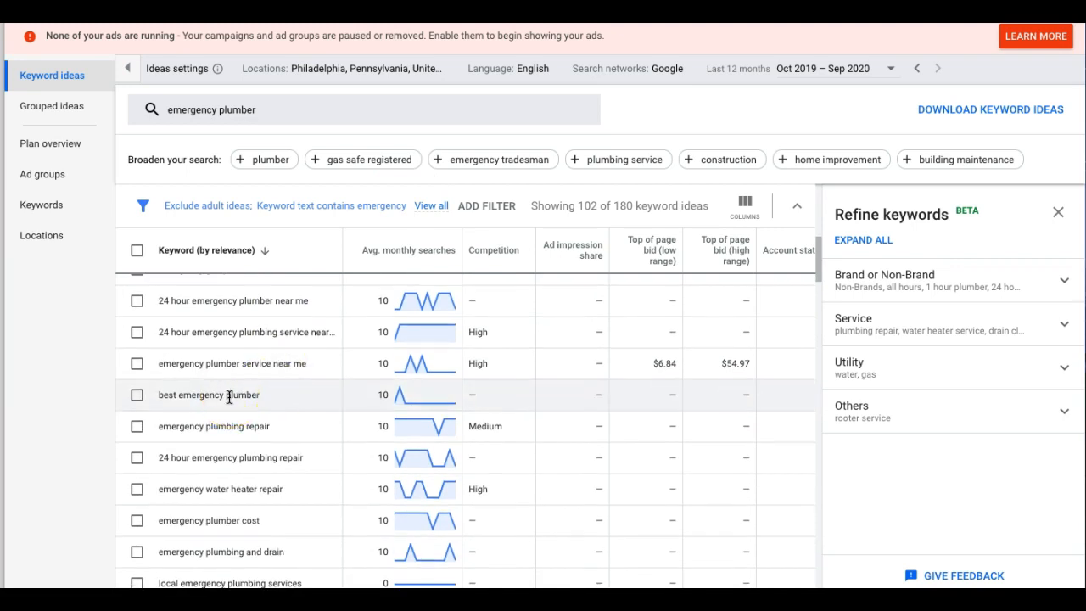
pyautogui.tripleClick(229, 396)
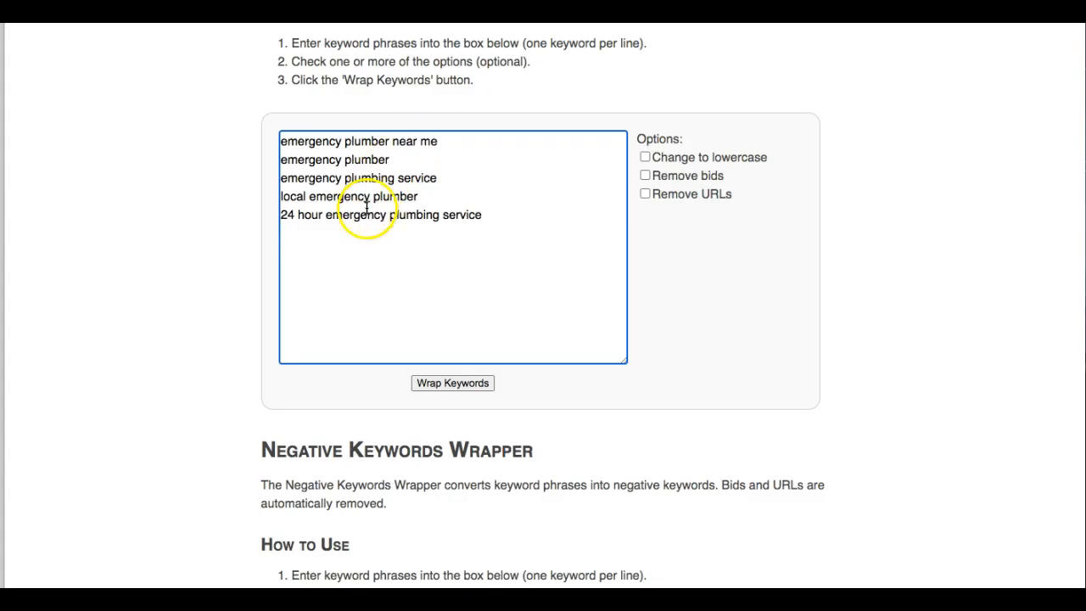
pyautogui.write('best emergency plumber')
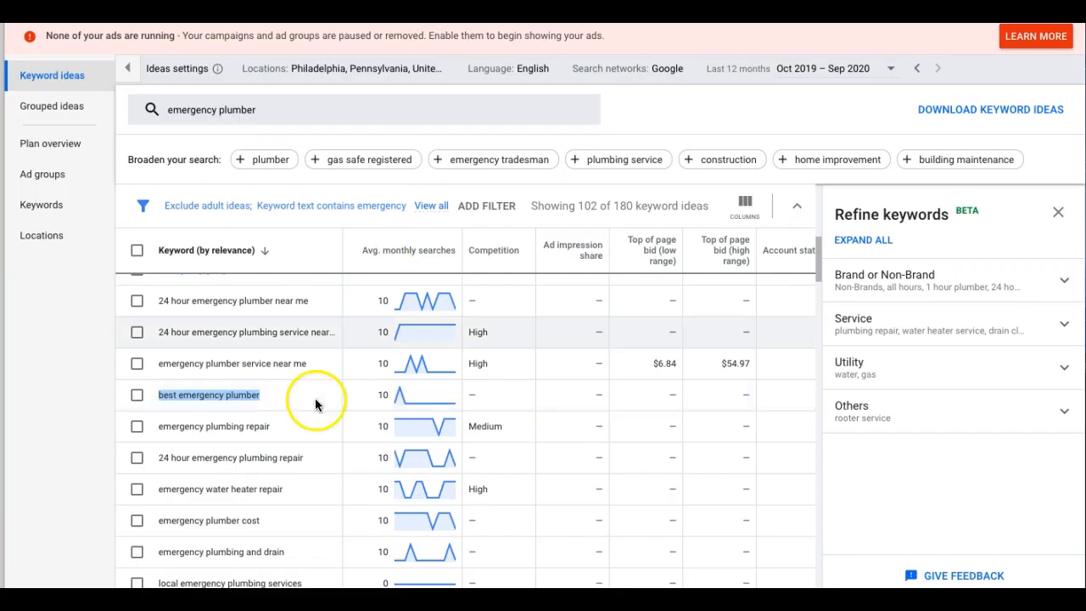
# - Review the remaining filtered keyword ideas through the end of the list for relevant emergency plumbing terms and off-target locations or services
pyautogui.scroll(-2, 287, 434)
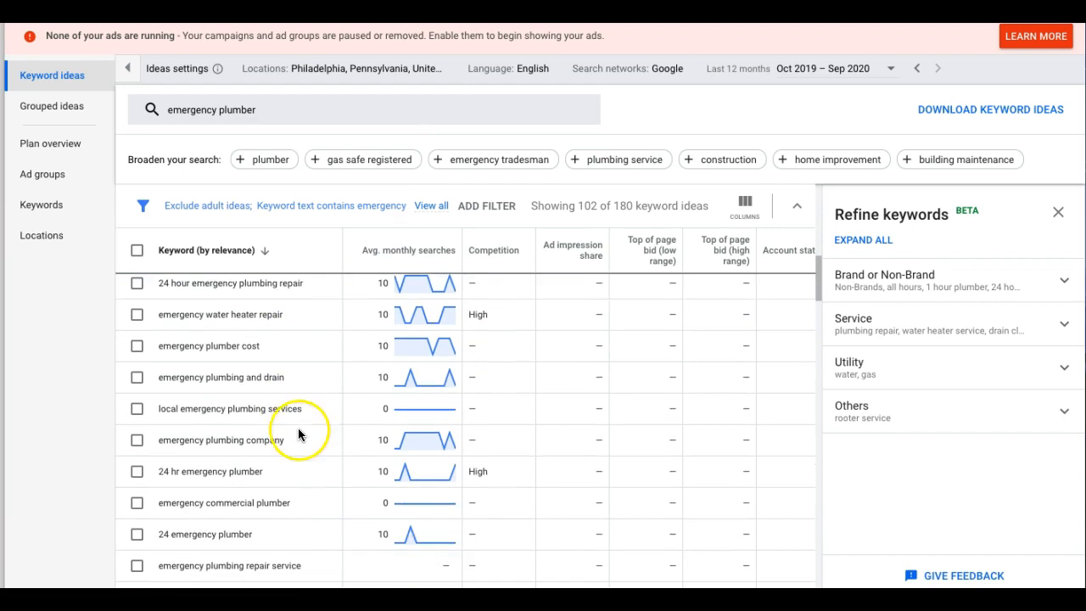
pyautogui.click(292, 317)
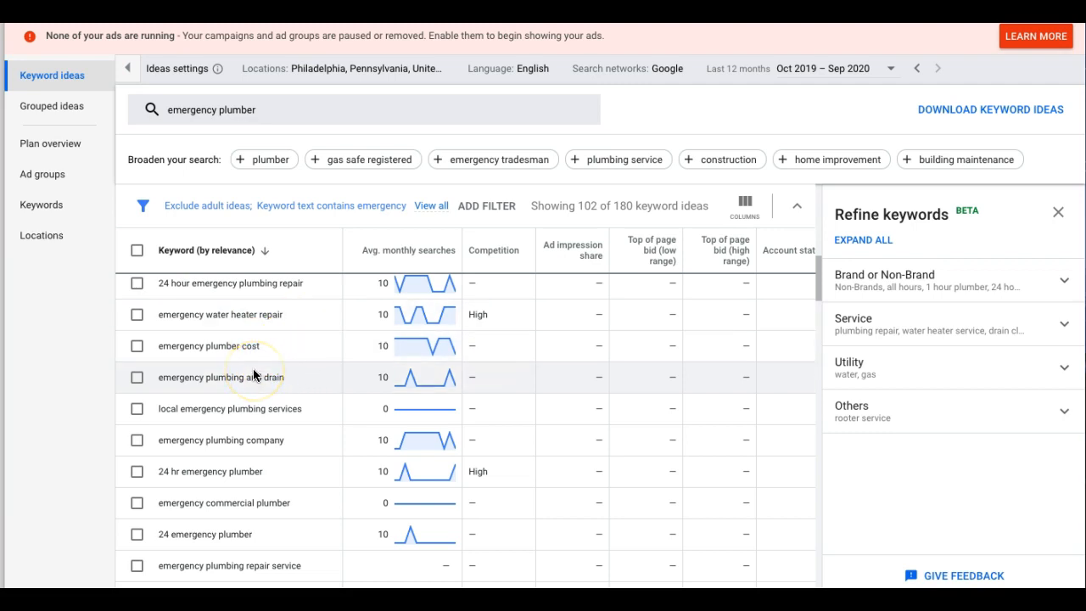
pyautogui.scroll(-3, 253, 373)
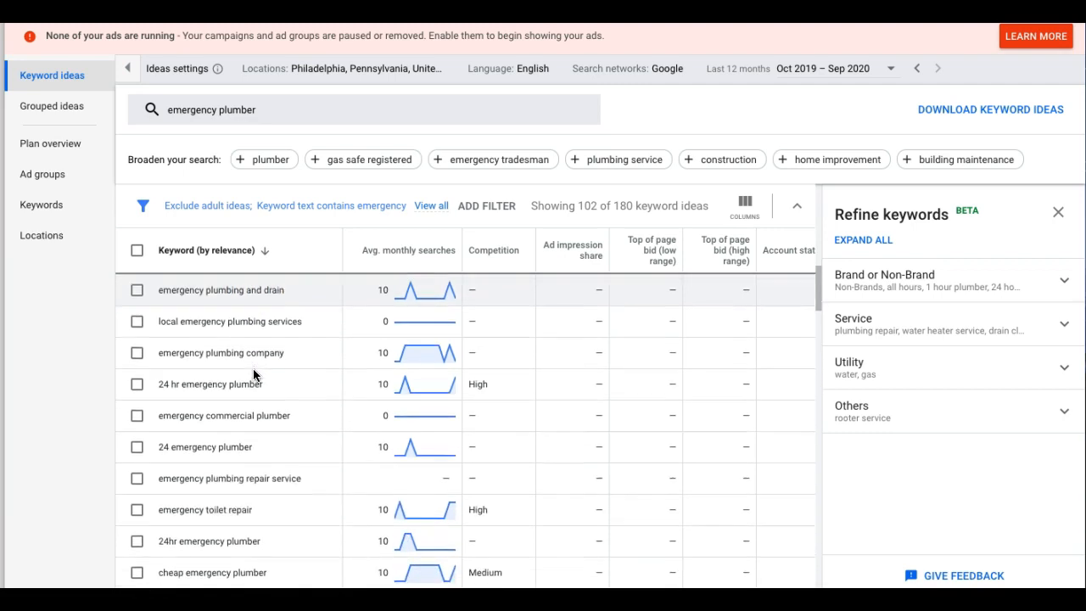
pyautogui.scroll(-3, 253, 374)
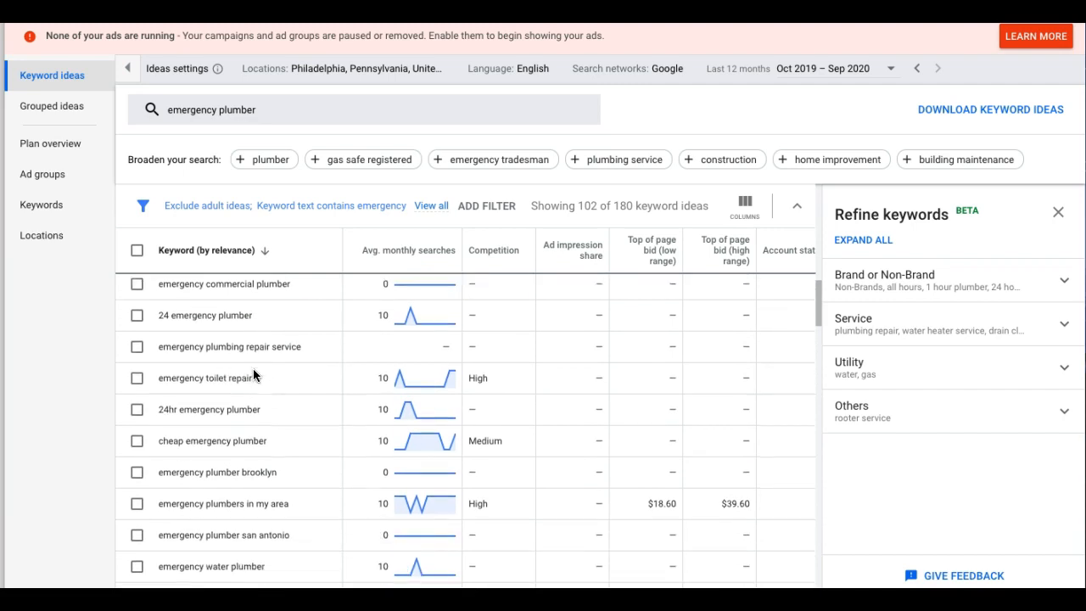
pyautogui.scroll(-2, 253, 375)
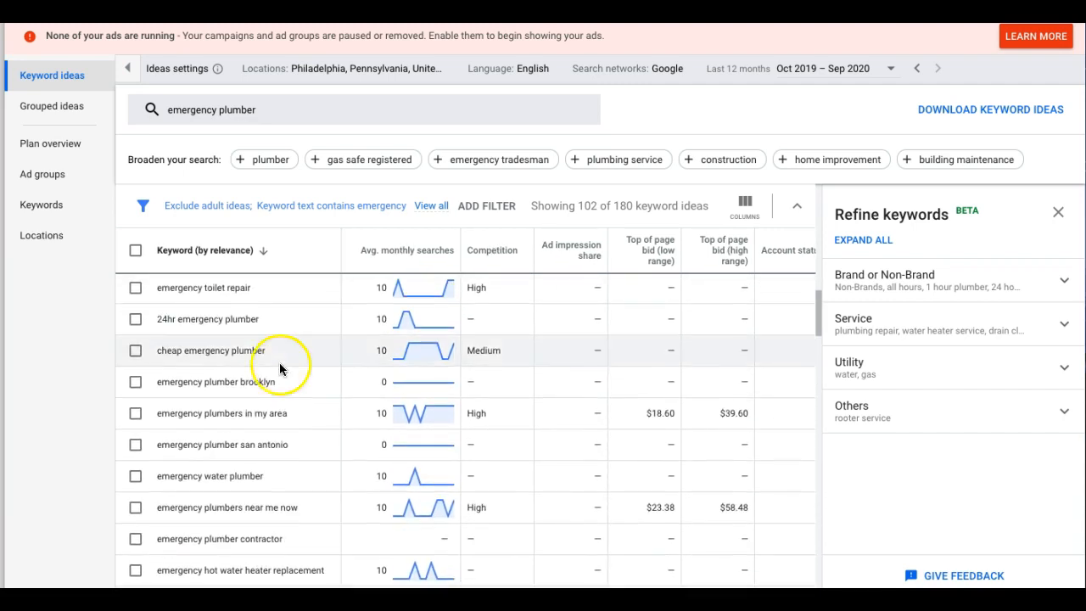
pyautogui.scroll(-1, 294, 378)
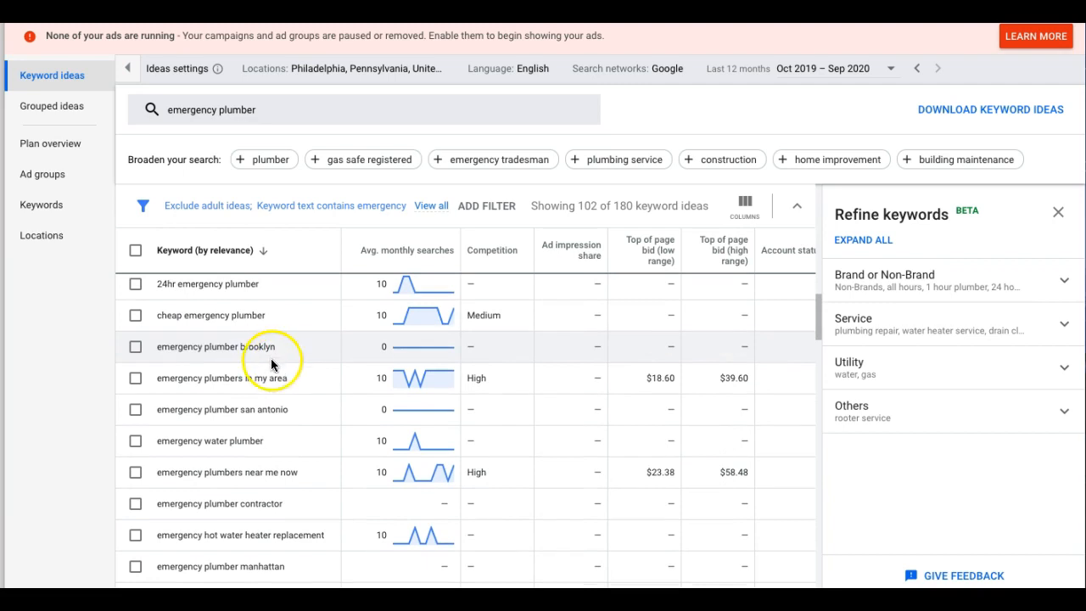
pyautogui.click(262, 349)
pyautogui.scroll(-1, 271, 348)
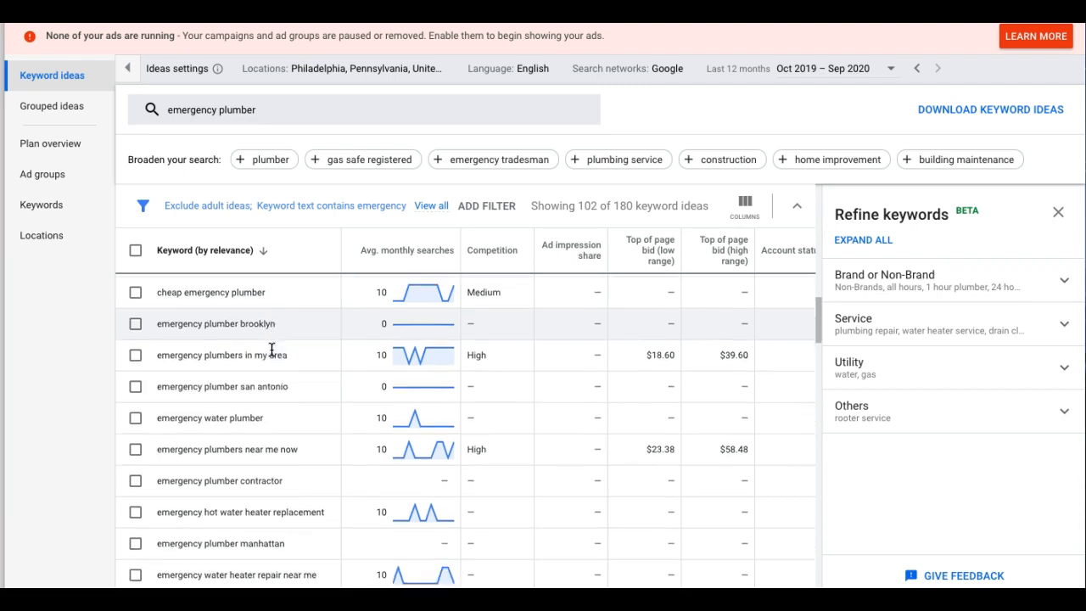
pyautogui.click(271, 385)
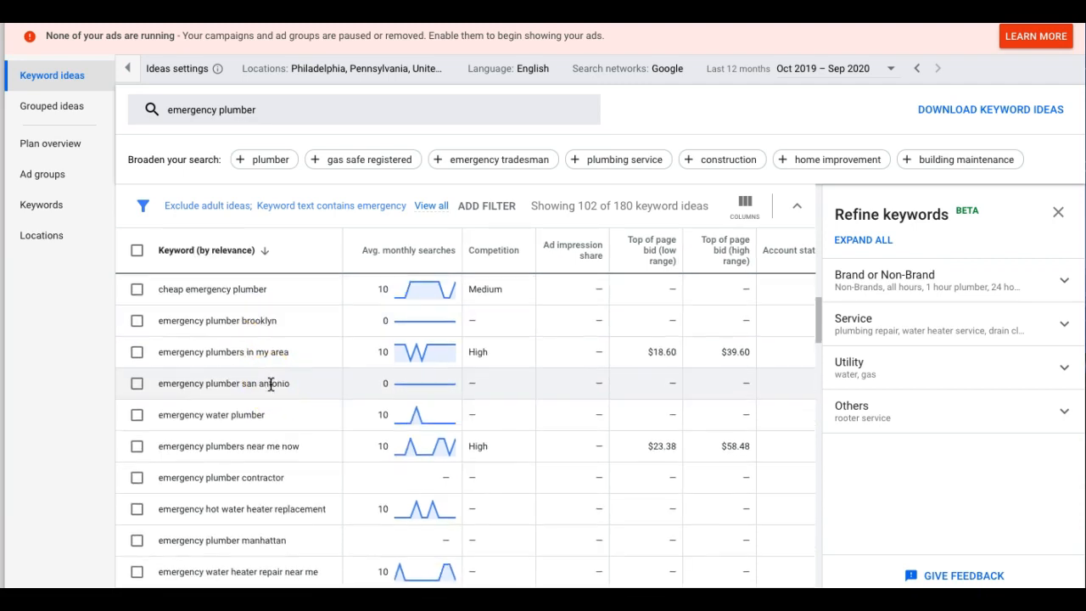
pyautogui.click(175, 294)
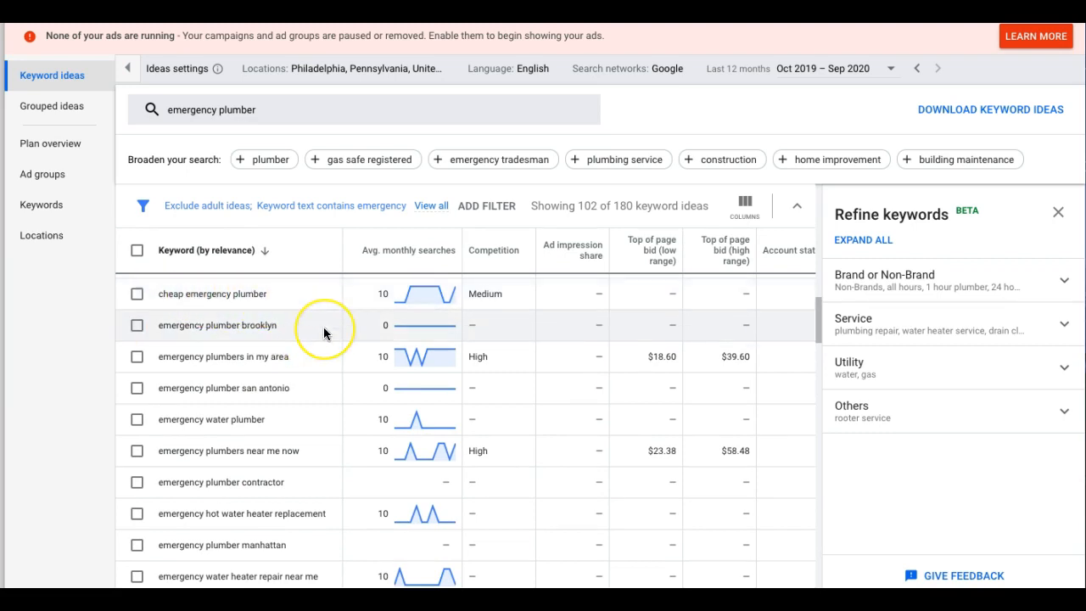
pyautogui.scroll(-2, 323, 332)
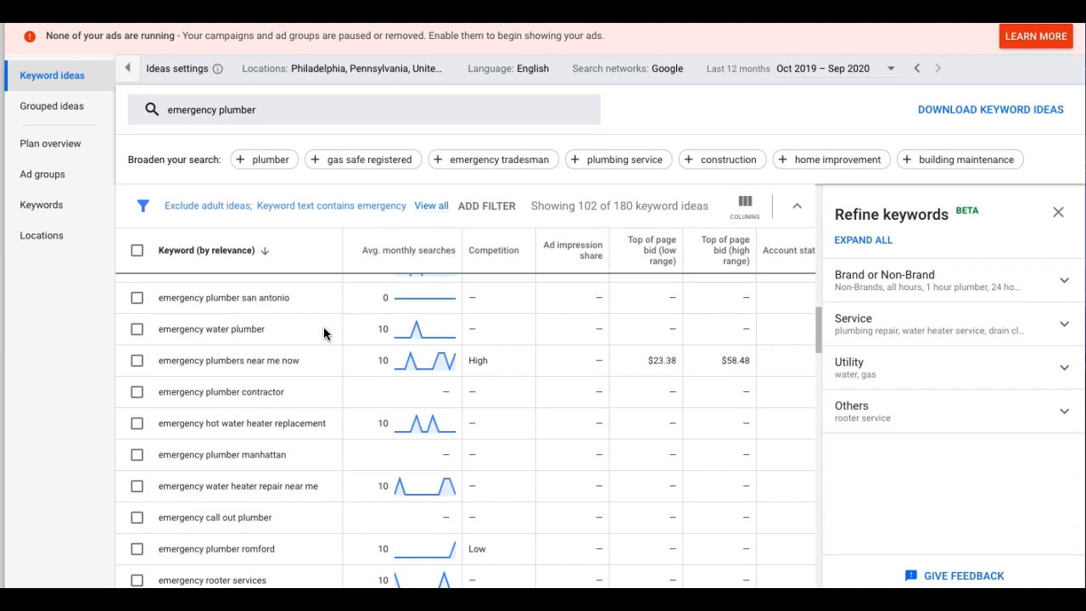
pyautogui.scroll(-2, 323, 333)
pyautogui.scroll(-3, 324, 334)
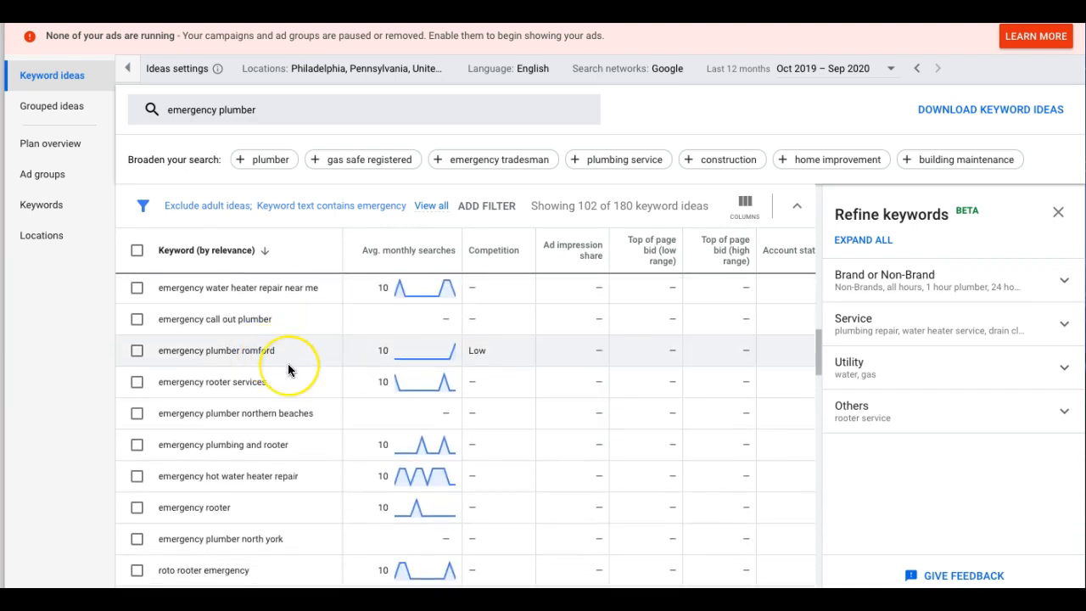
pyautogui.scroll(-2, 288, 370)
pyautogui.scroll(-3, 291, 383)
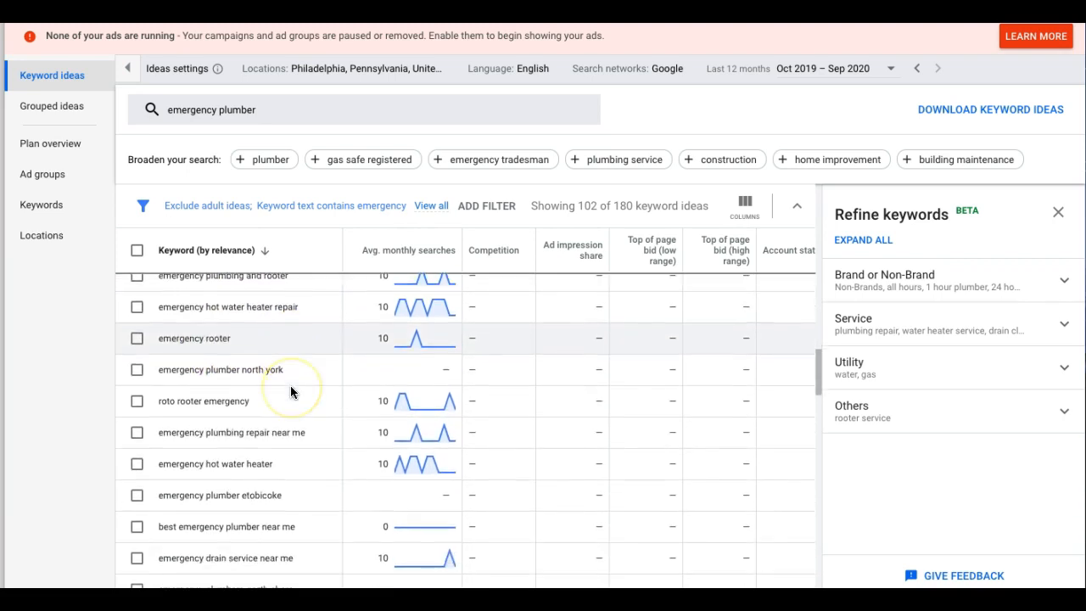
pyautogui.scroll(-3, 303, 420)
pyautogui.scroll(-5, 305, 420)
pyautogui.scroll(-10, 304, 420)
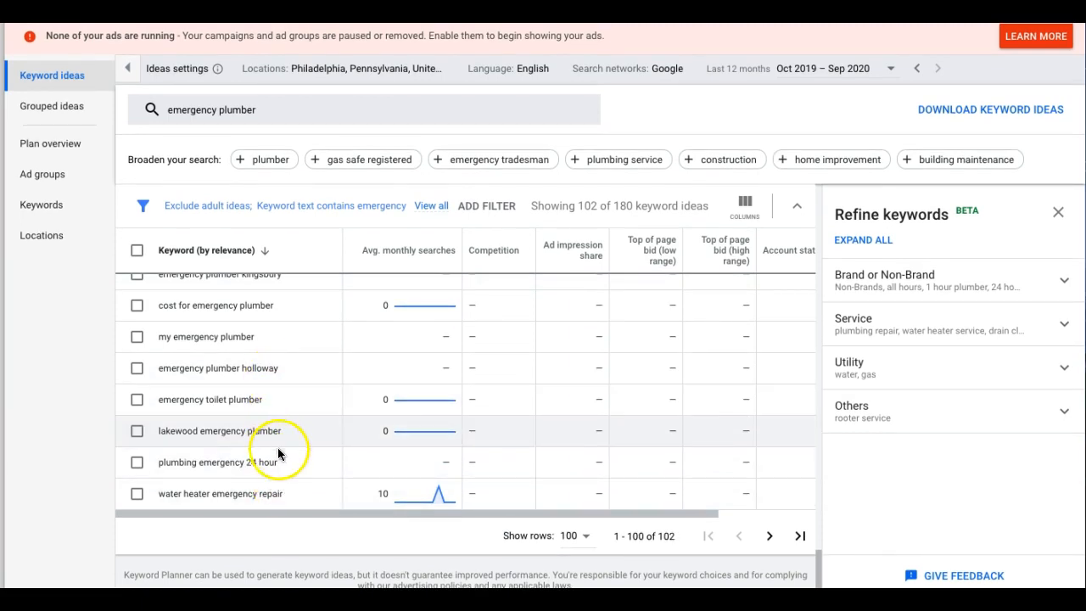
pyautogui.scroll(1, 280, 427)
pyautogui.scroll(3, 280, 428)
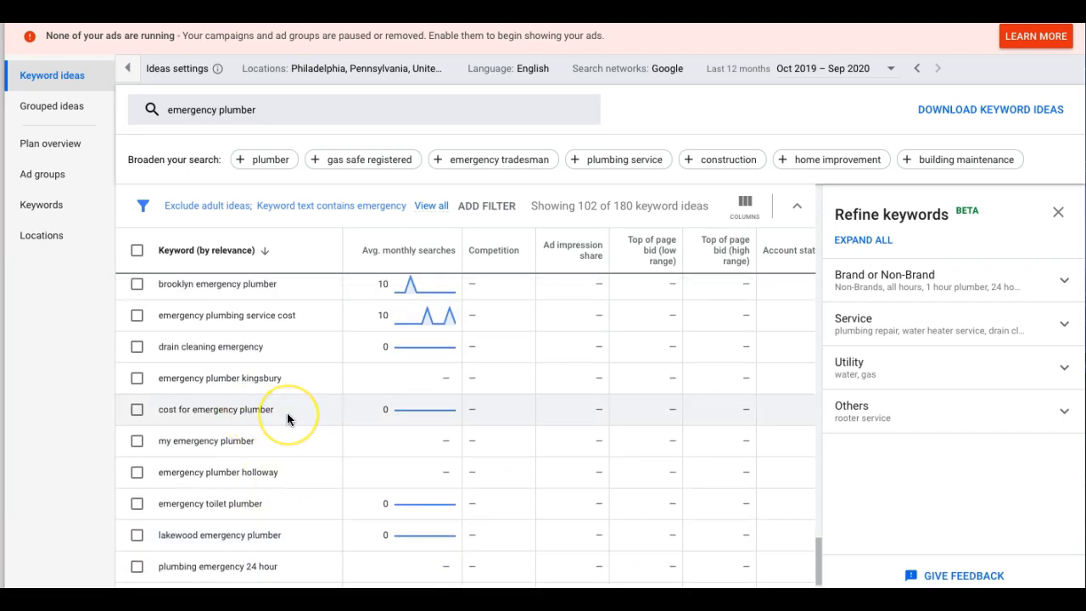
pyautogui.scroll(3, 287, 413)
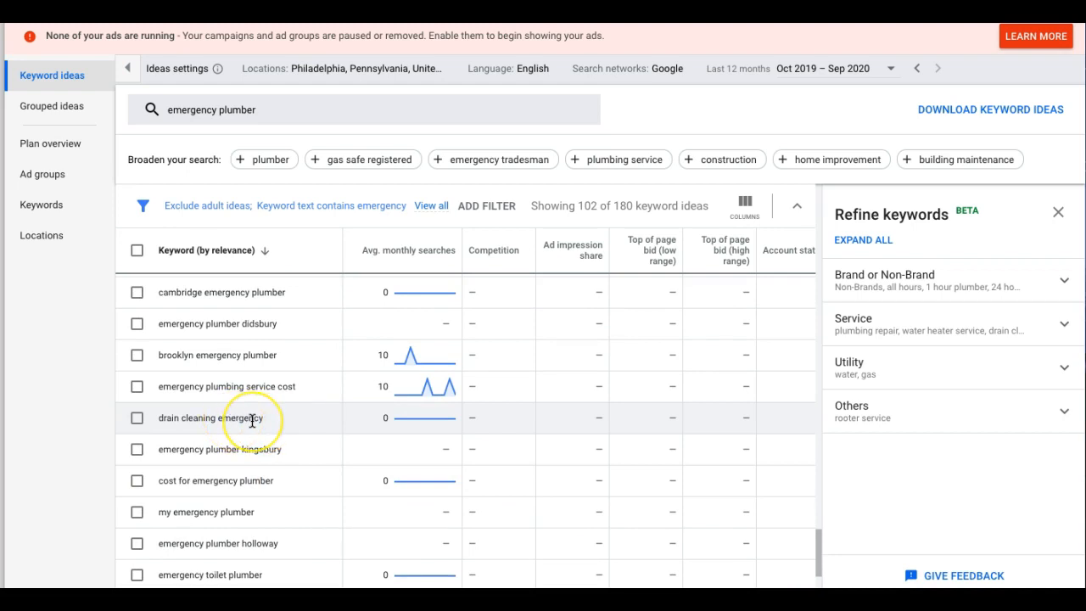
pyautogui.scroll(3, 242, 420)
pyautogui.scroll(3, 252, 421)
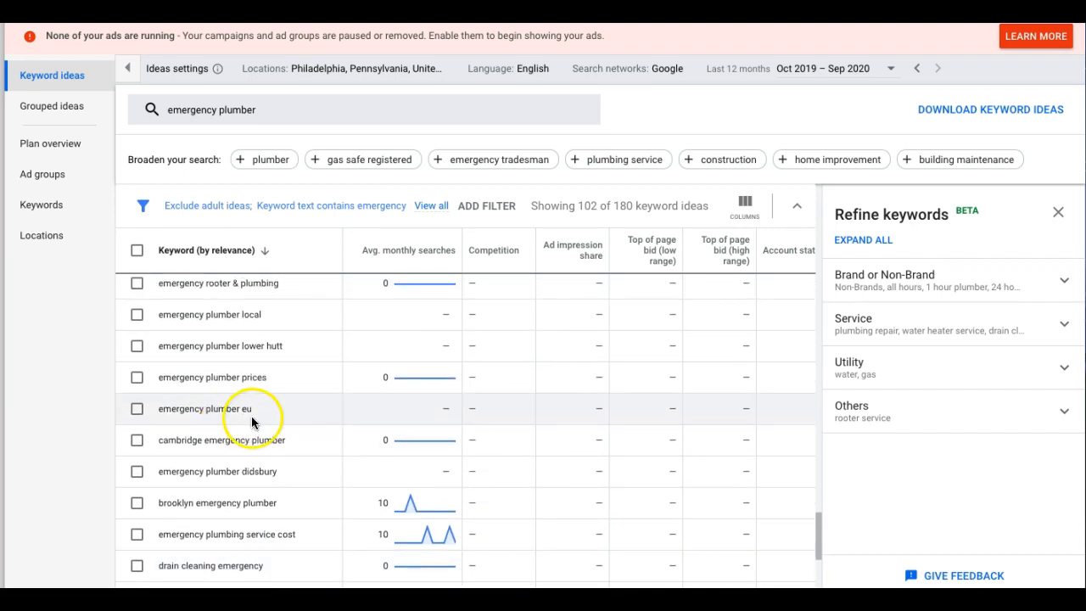
# - Recheck the filtered keyword ideas from the end of the list upward for usable emergency plumber terms and irrelevant variants such as "emergency plumbers limited"
pyautogui.scroll(2, 273, 380)
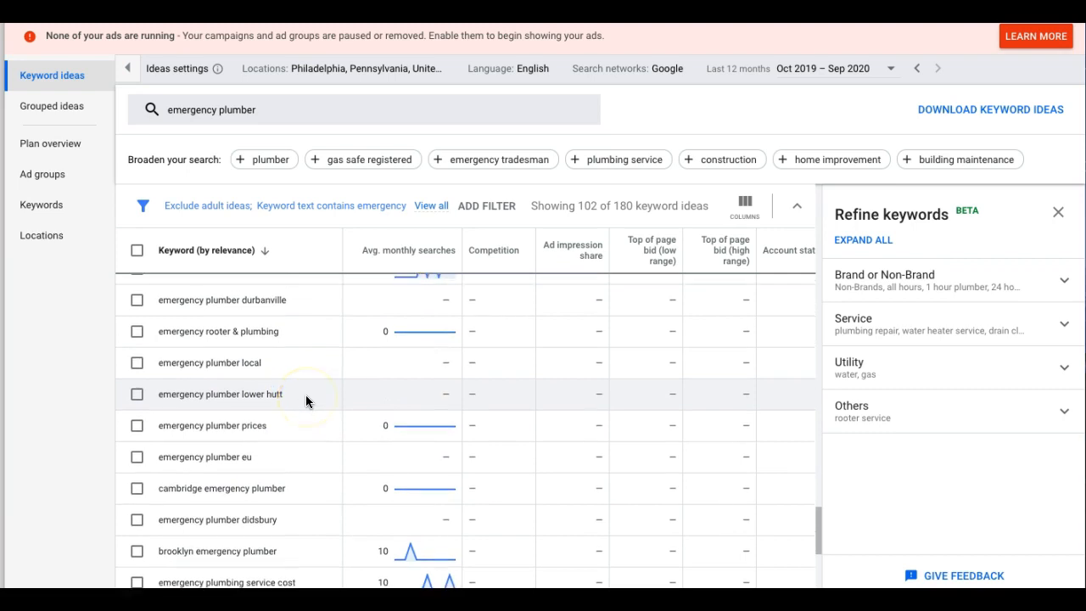
pyautogui.scroll(4, 306, 397)
pyautogui.scroll(5, 306, 401)
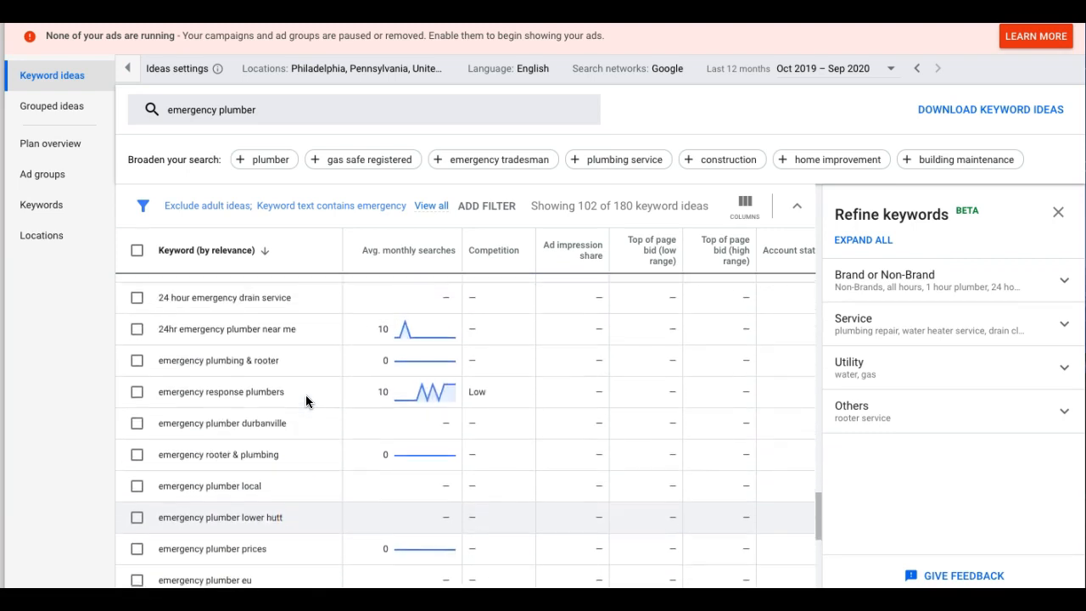
pyautogui.scroll(5, 306, 402)
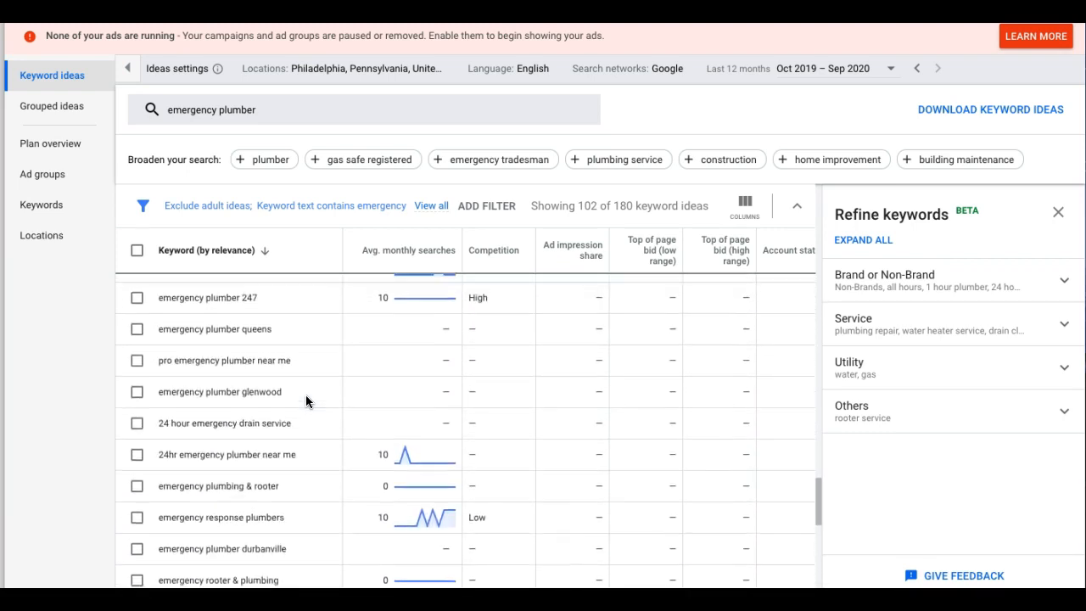
pyautogui.scroll(6, 306, 401)
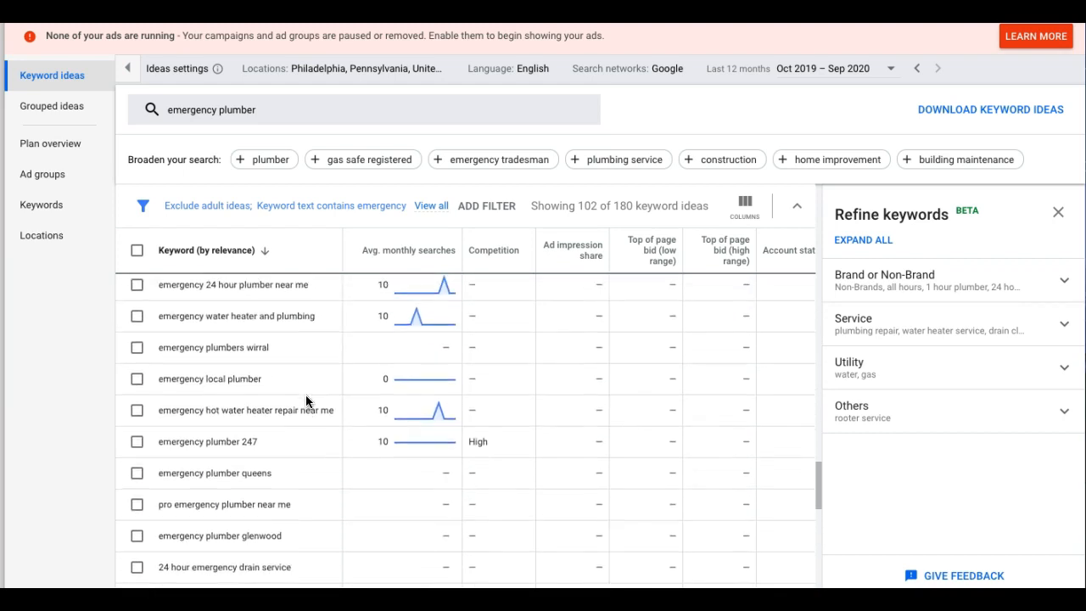
pyautogui.scroll(4, 305, 401)
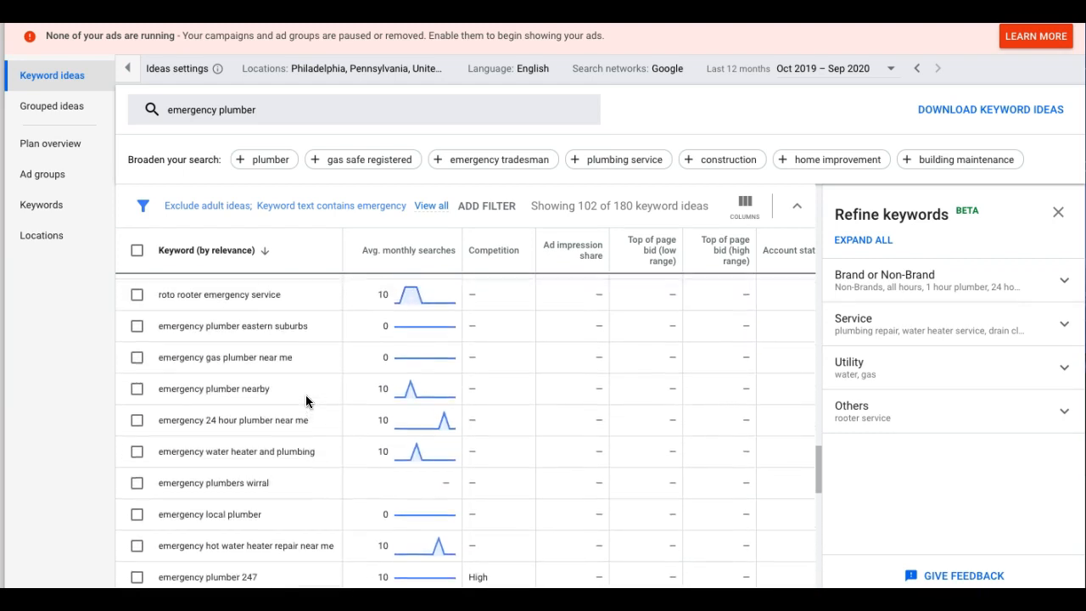
pyautogui.scroll(4, 306, 394)
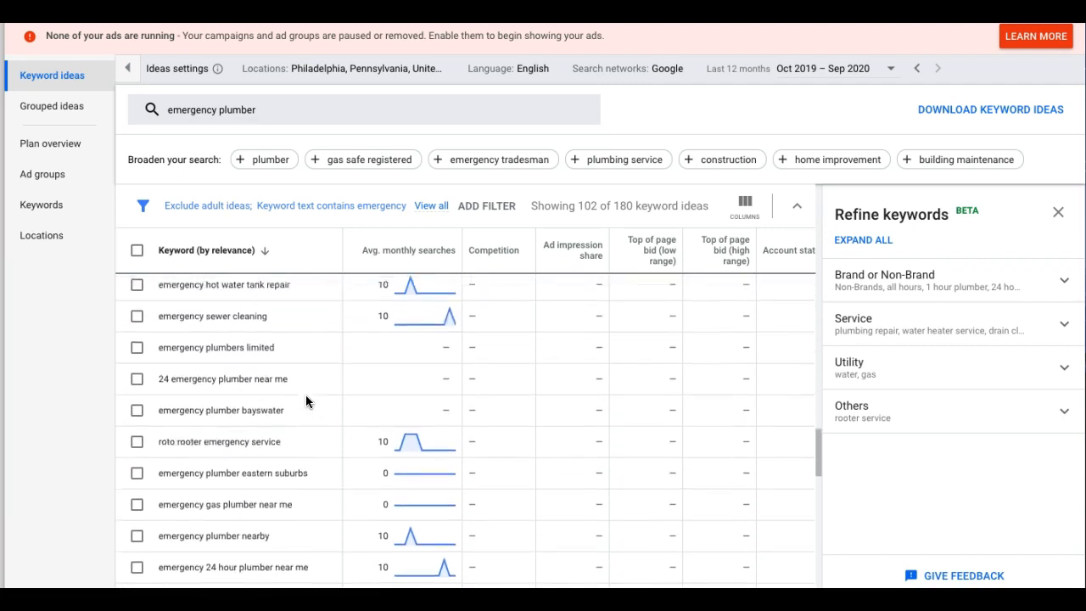
pyautogui.click(240, 399)
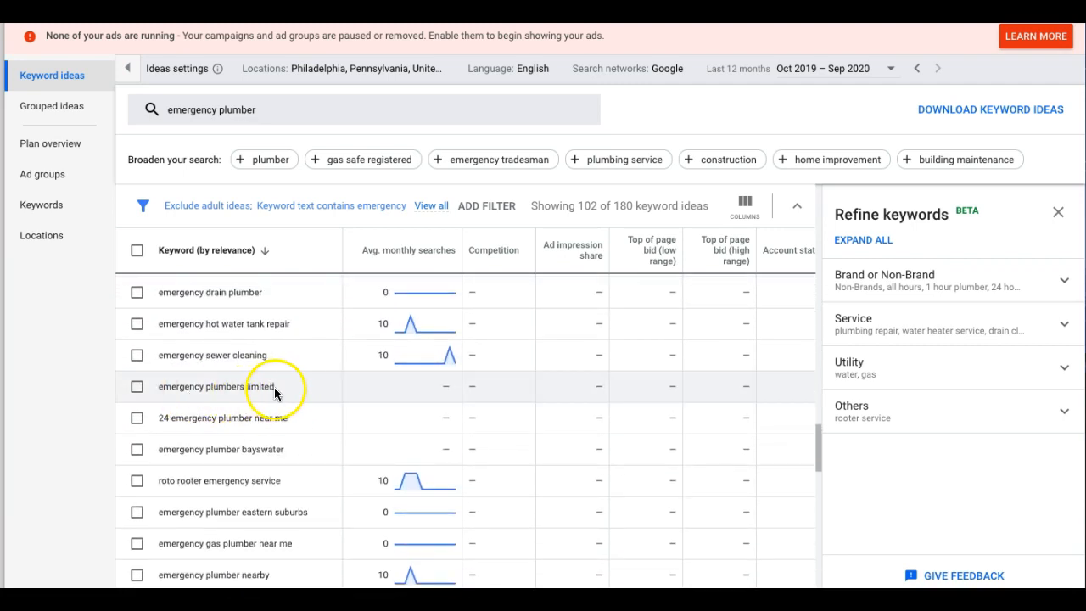
pyautogui.moveTo(275, 387); pyautogui.dragTo(158, 383)
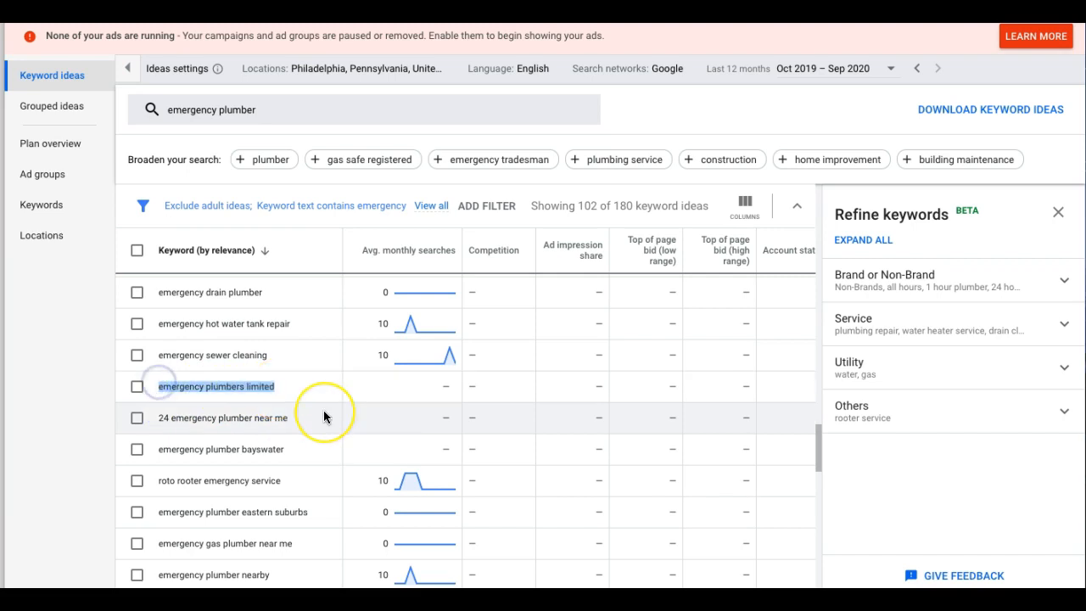
pyautogui.scroll(3, 323, 416)
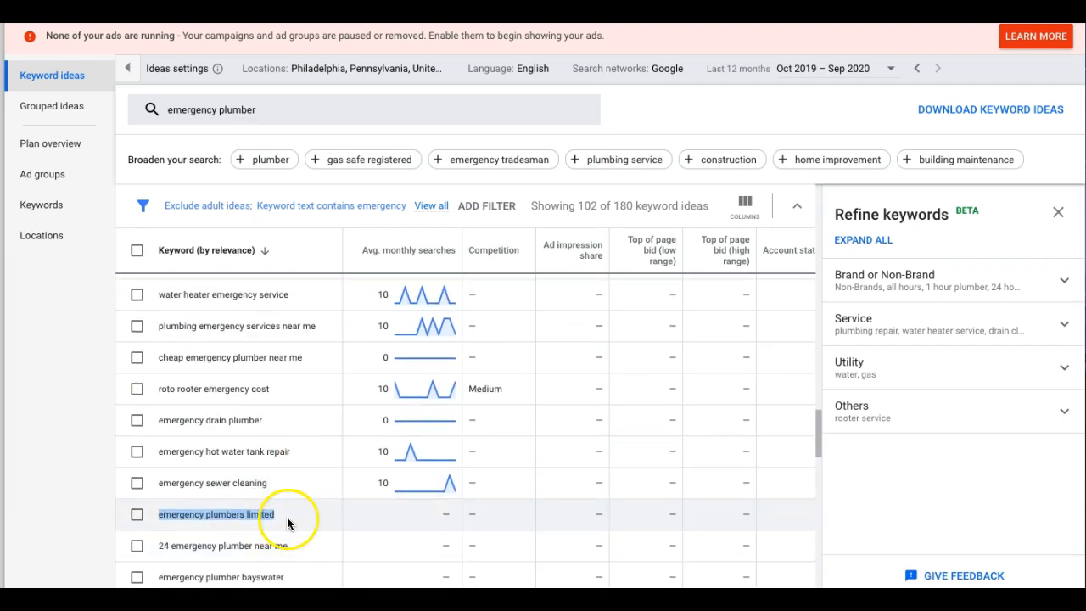
pyautogui.scroll(3, 349, 447)
pyautogui.scroll(5, 349, 449)
pyautogui.scroll(-10, 349, 447)
# - Check the second page of keyword ideas, including "emergency plumber burst pipe", and return to the first page
pyautogui.click(765, 542)
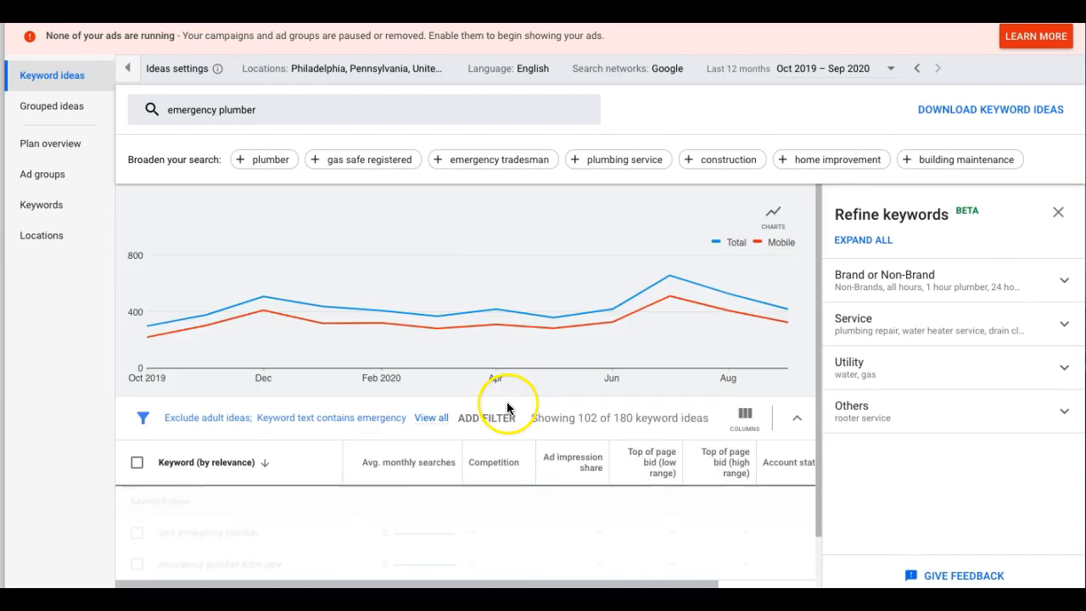
pyautogui.scroll(-2, 280, 435)
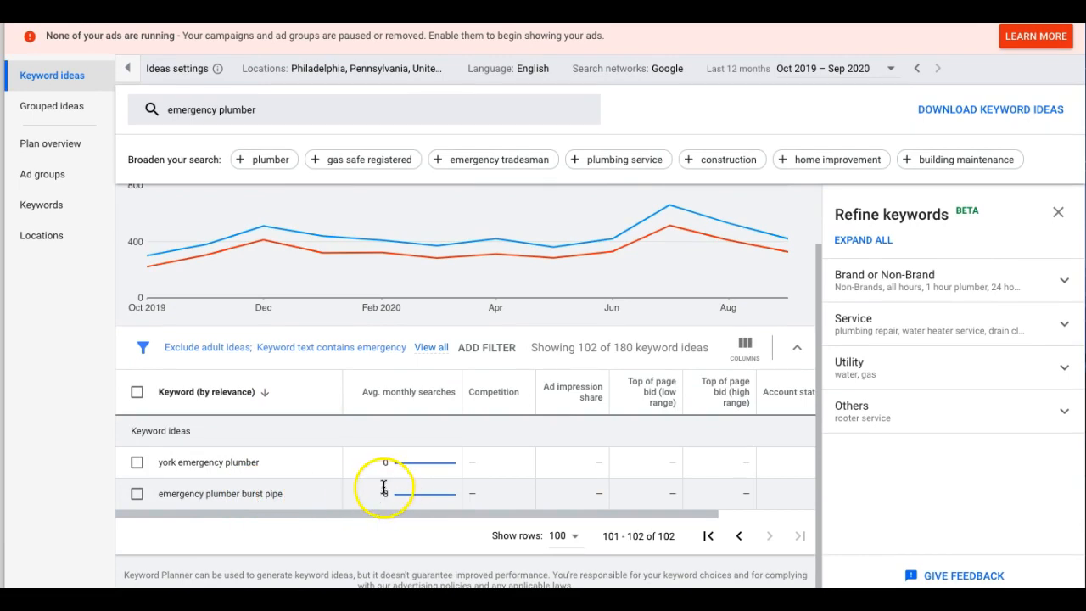
pyautogui.tripleClick(240, 499)
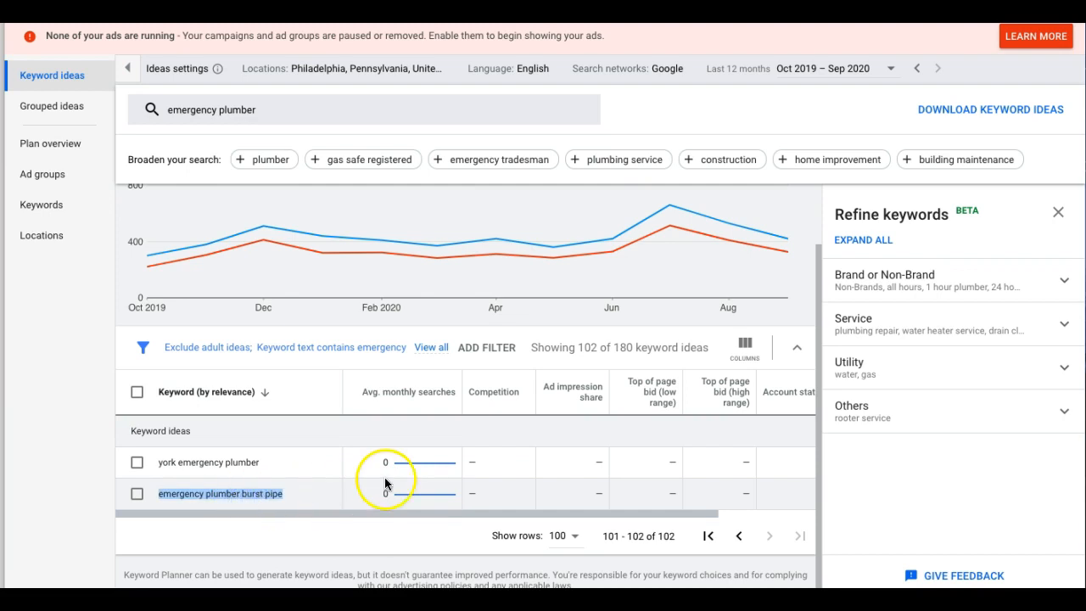
pyautogui.click(739, 538)
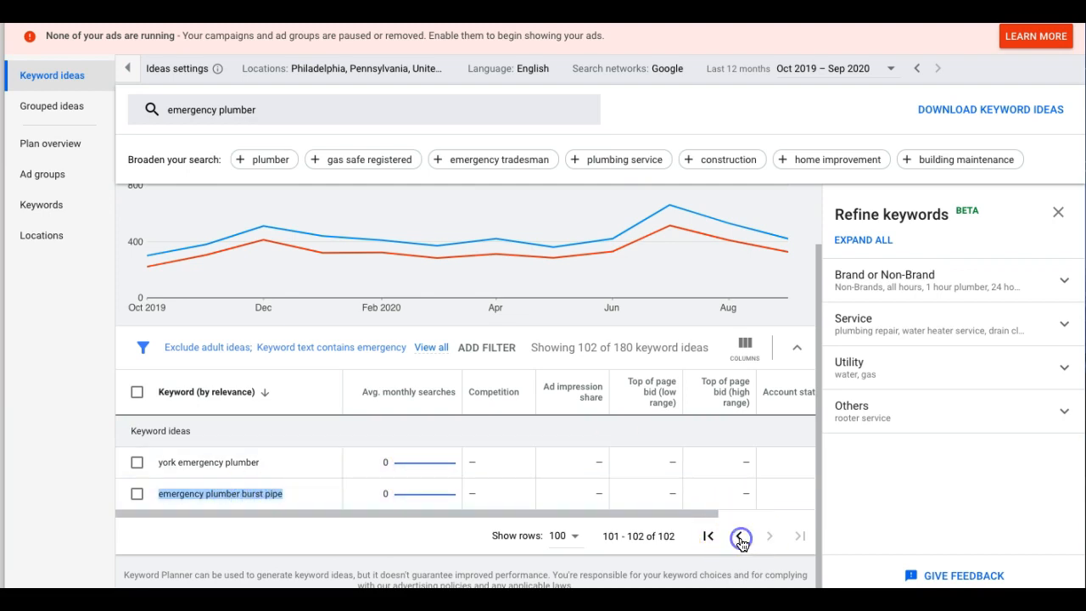
pyautogui.scroll(-2, 429, 479)
pyautogui.scroll(-3, 372, 365)
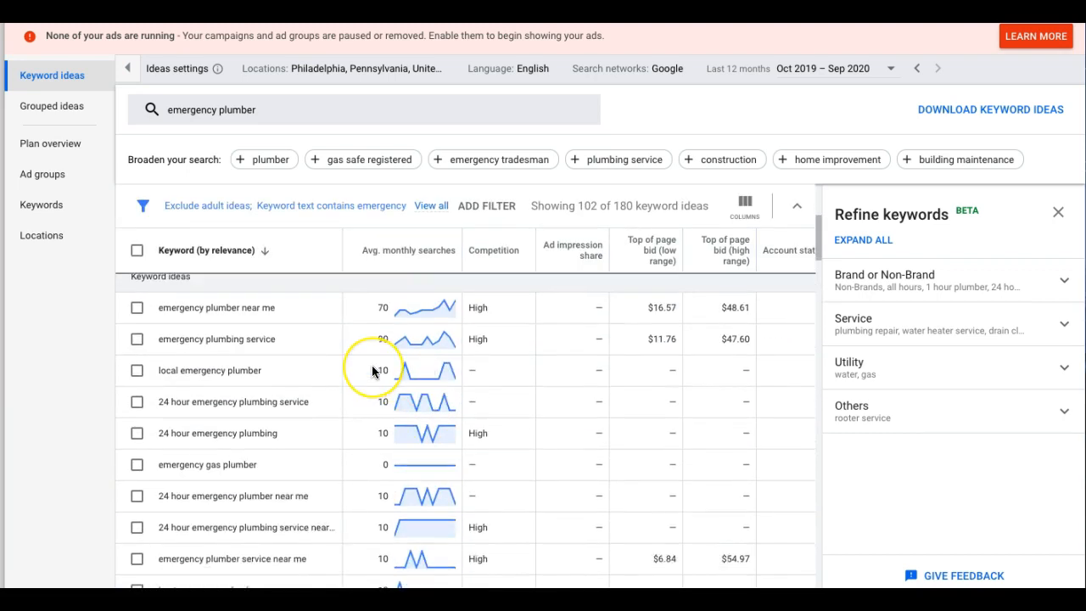
pyautogui.scroll(5, 372, 365)
pyautogui.scroll(1, 371, 371)
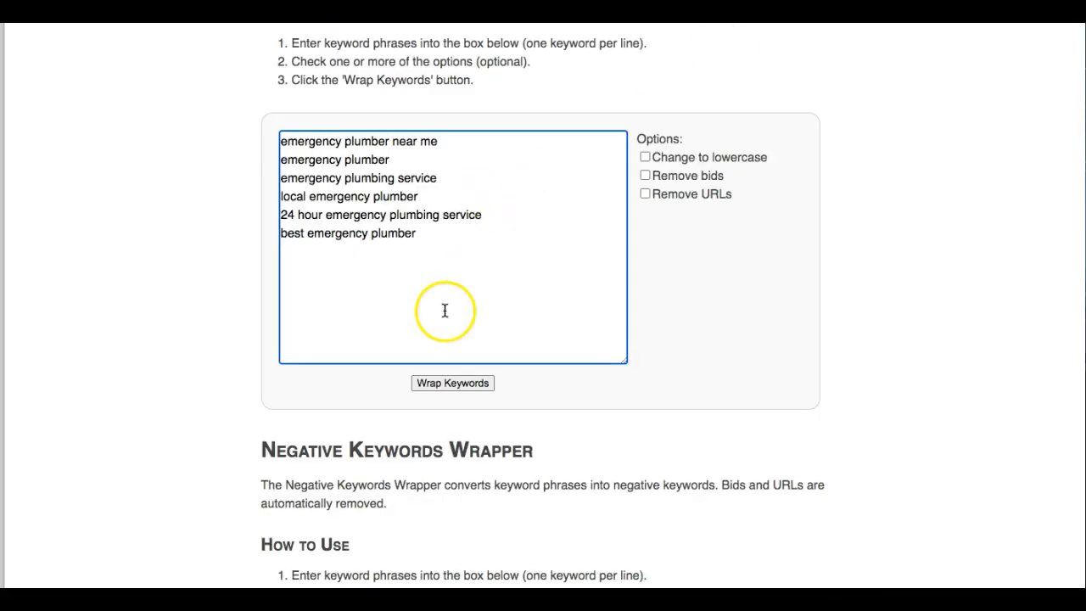
# - Wrap the six emergency plumber keywords in AdWords Wrapper and copy the combined phrase and exact match list
pyautogui.click(437, 386)
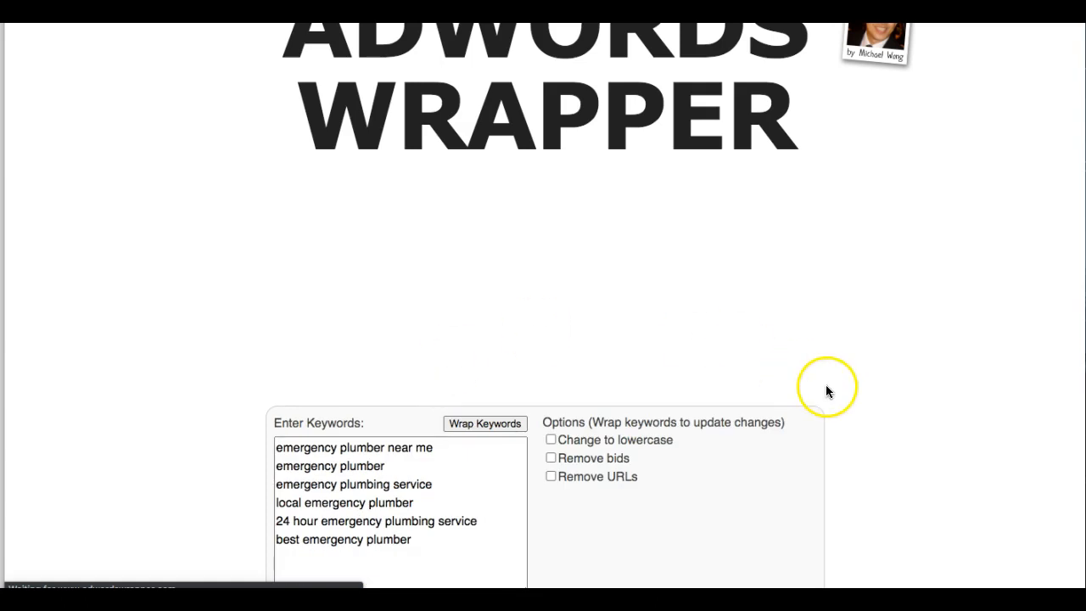
pyautogui.scroll(-5, 872, 392)
pyautogui.scroll(-4, 872, 392)
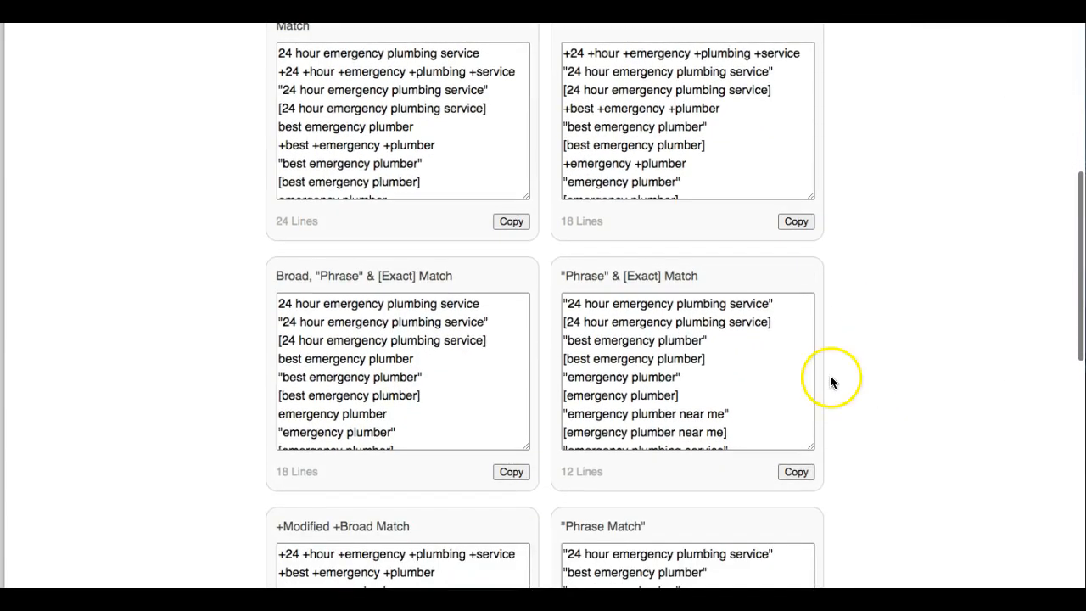
pyautogui.click(795, 473)
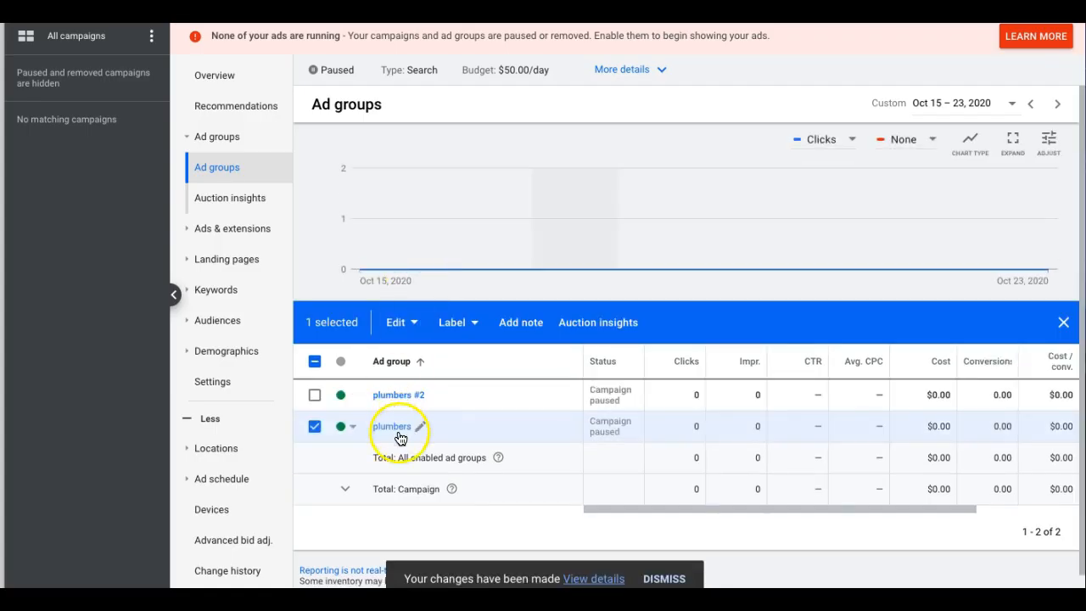
# - In the Google Ads campaign, clear the "plumbers" ad group selection and rename the ad group "plumbers #2" as "emergency plumbers"
pyautogui.click(325, 429)
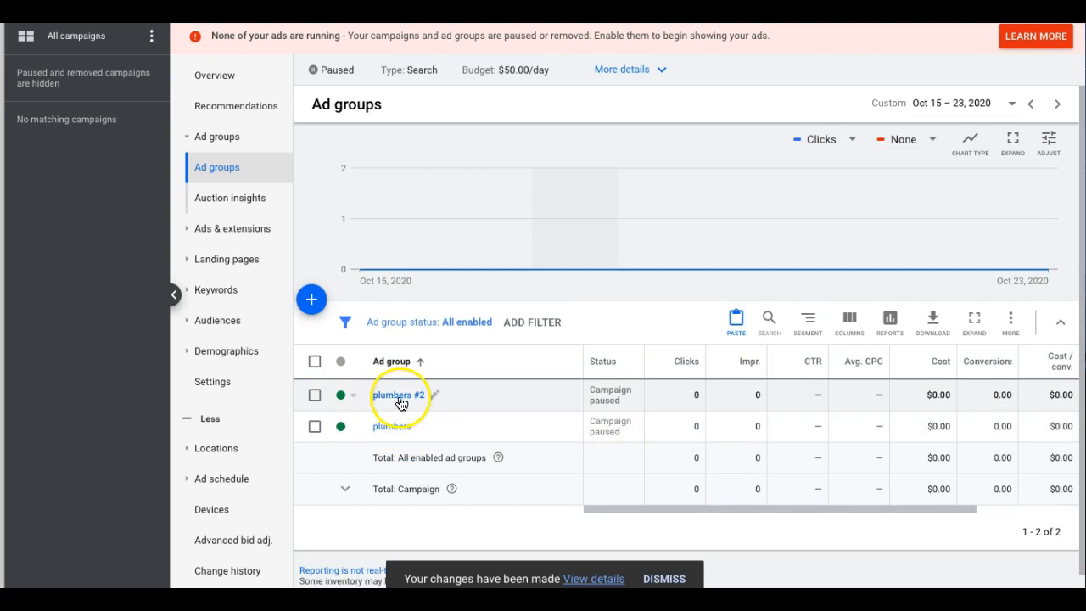
pyautogui.click(433, 397)
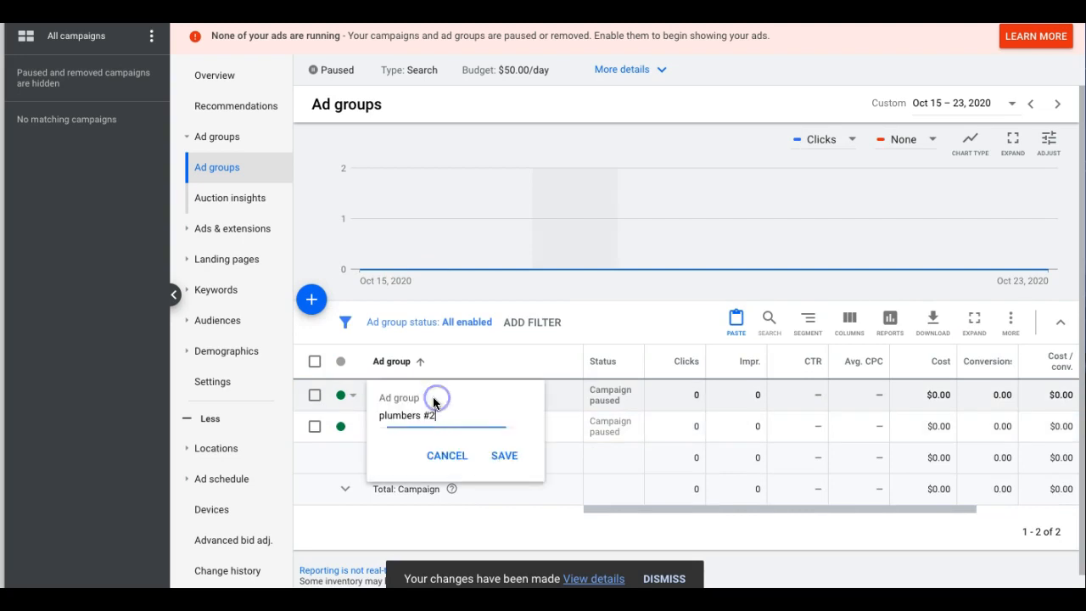
pyautogui.click(382, 415)
pyautogui.write('Emergency')
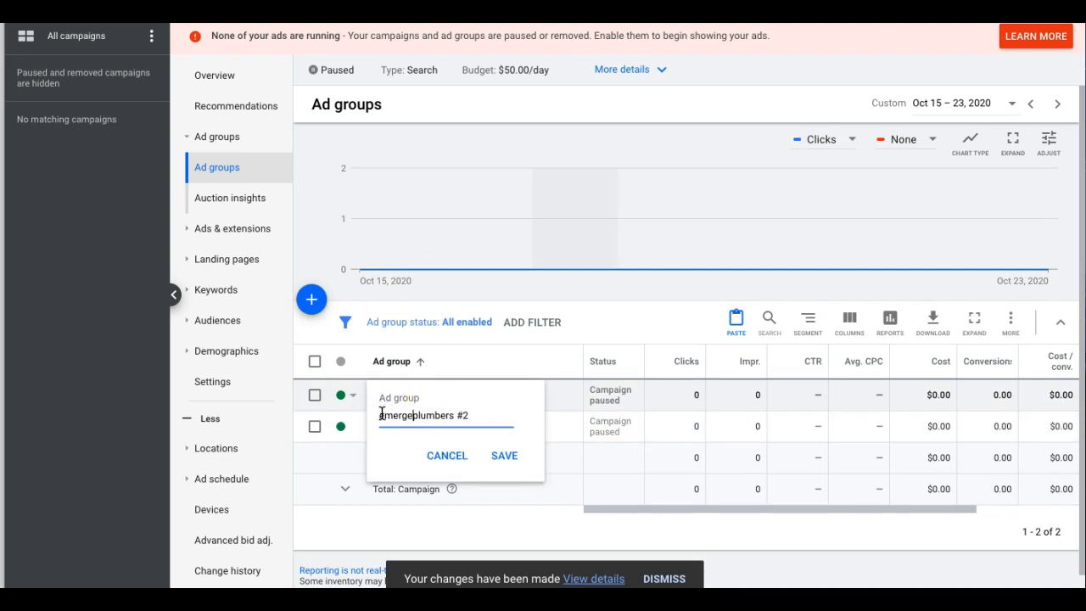
pyautogui.click(493, 415)
pyautogui.click(504, 455)
pyautogui.click(492, 458)
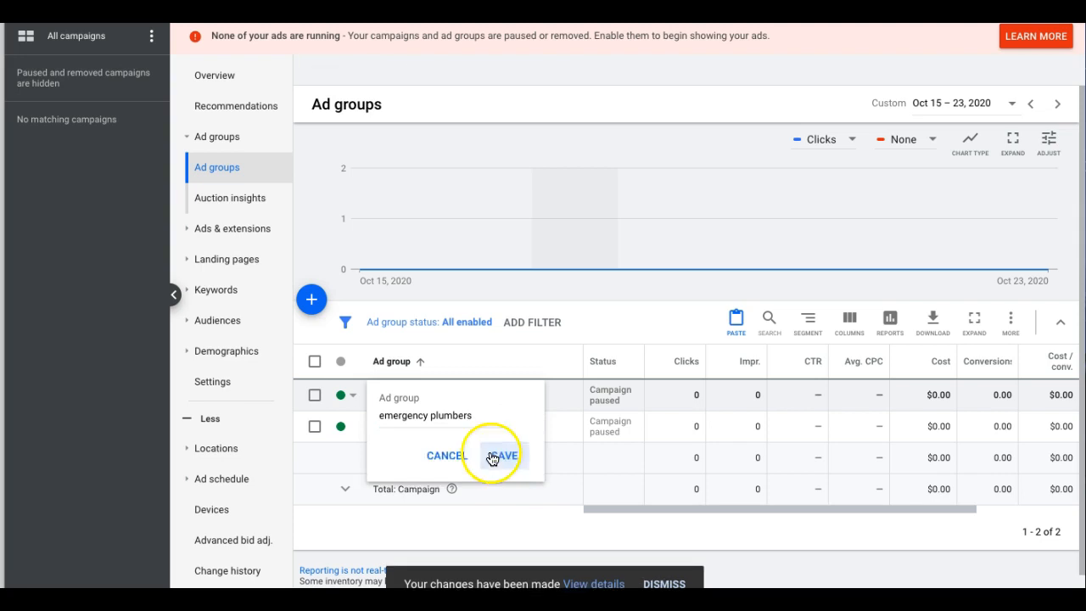
# - Open the "emergency plumbers" ad group and permanently remove all of its existing plumber keywords
pyautogui.click(417, 399)
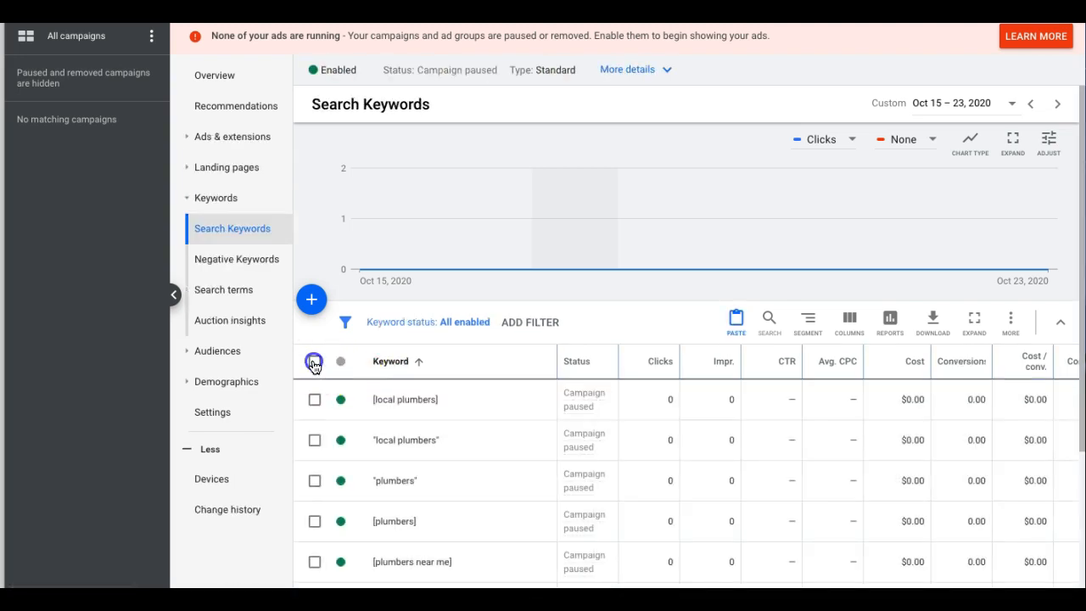
pyautogui.click(314, 363)
pyautogui.click(415, 321)
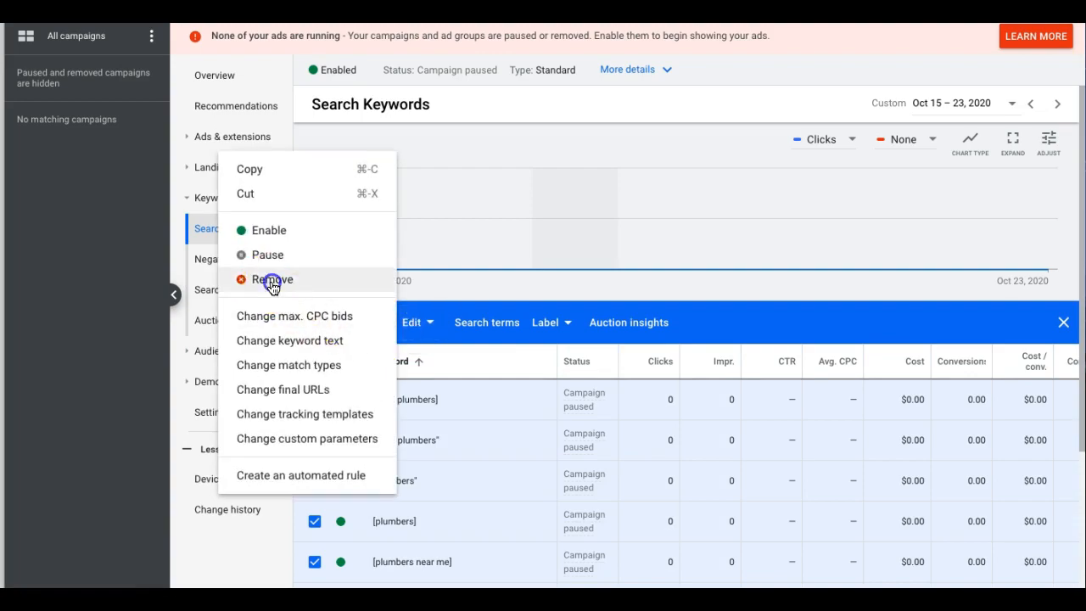
pyautogui.click(273, 284)
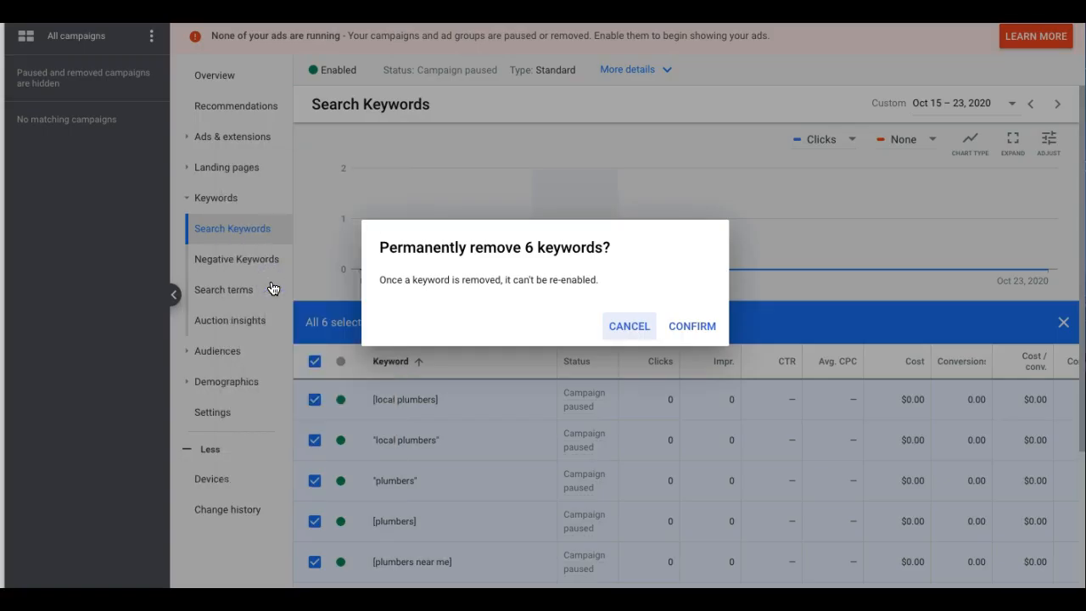
pyautogui.click(708, 332)
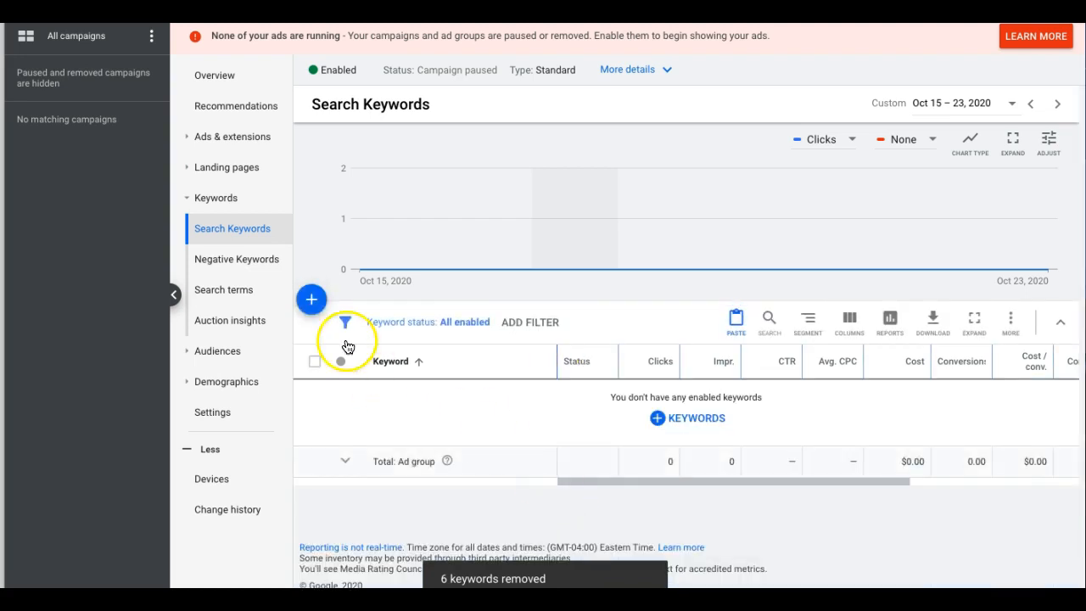
# - Add the copied phrase and exact match emergency plumber keywords to the ad group and save them
pyautogui.click(310, 299)
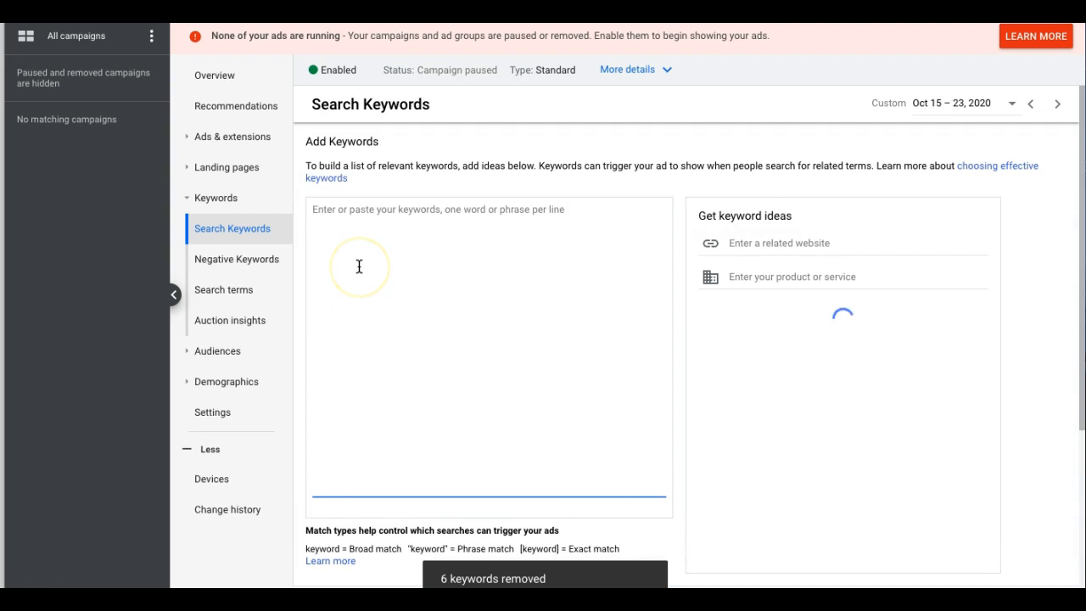
pyautogui.hotkey('ctrl', 'v')
pyautogui.scroll(-1, 464, 439)
pyautogui.click(317, 520)
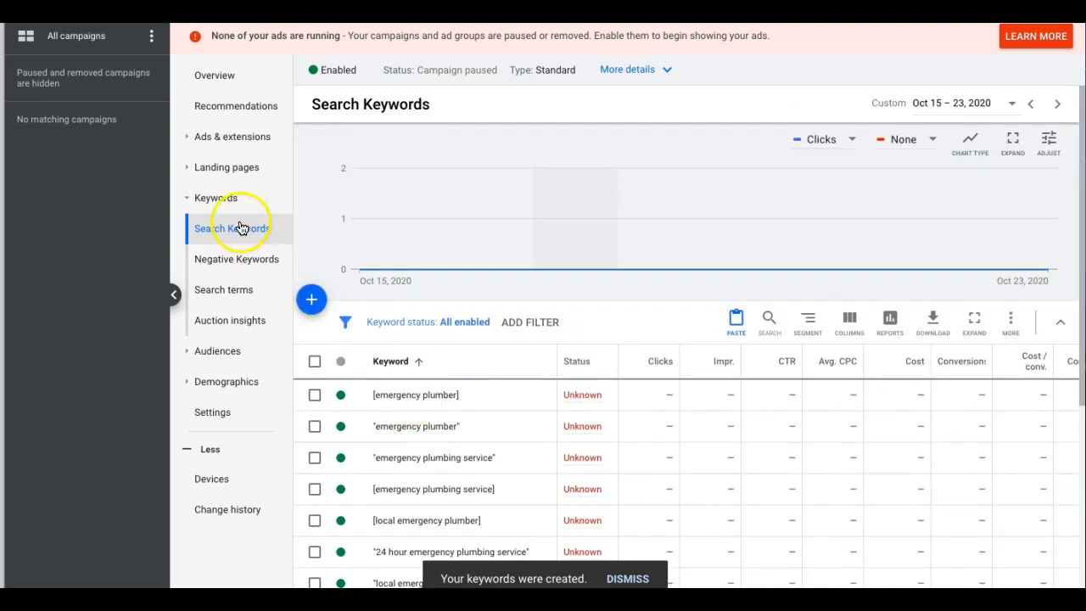
# - Edit the ad group's "Need a Plumber?" text ad and set Headline 1 to "Need an Emergency Plumber?"
pyautogui.click(221, 140)
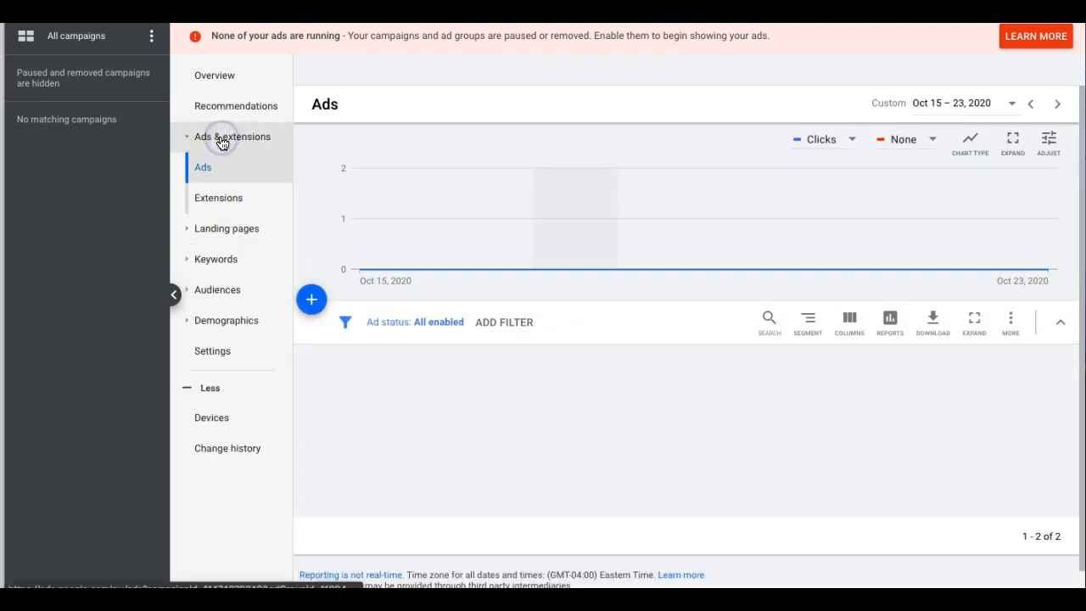
pyautogui.scroll(-2, 505, 289)
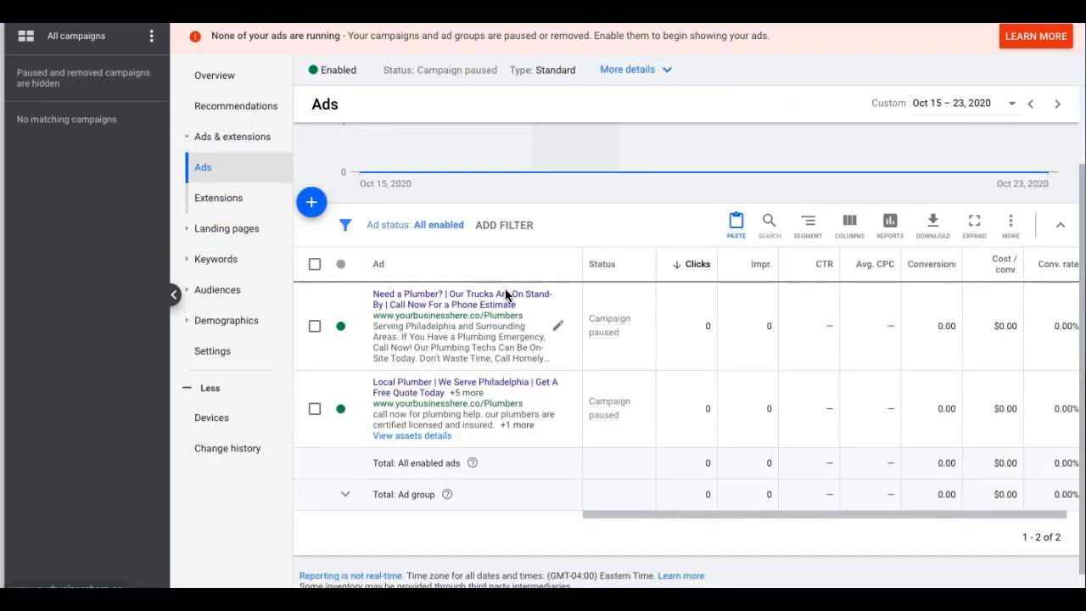
pyautogui.click(560, 329)
pyautogui.click(585, 337)
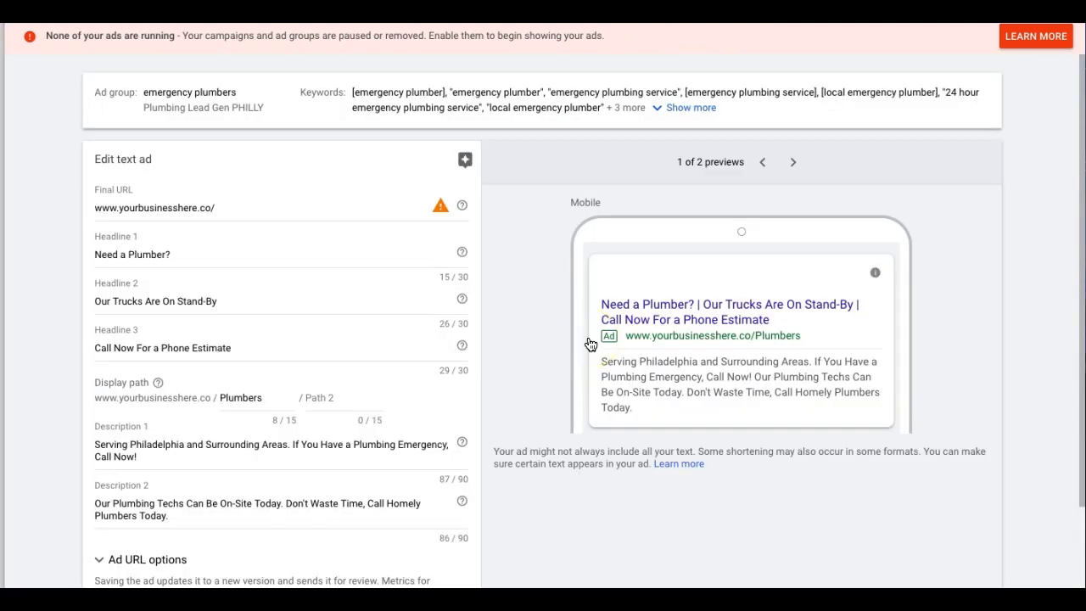
pyautogui.click(129, 251)
pyautogui.press('BackSpace')
pyautogui.write('n Emer')
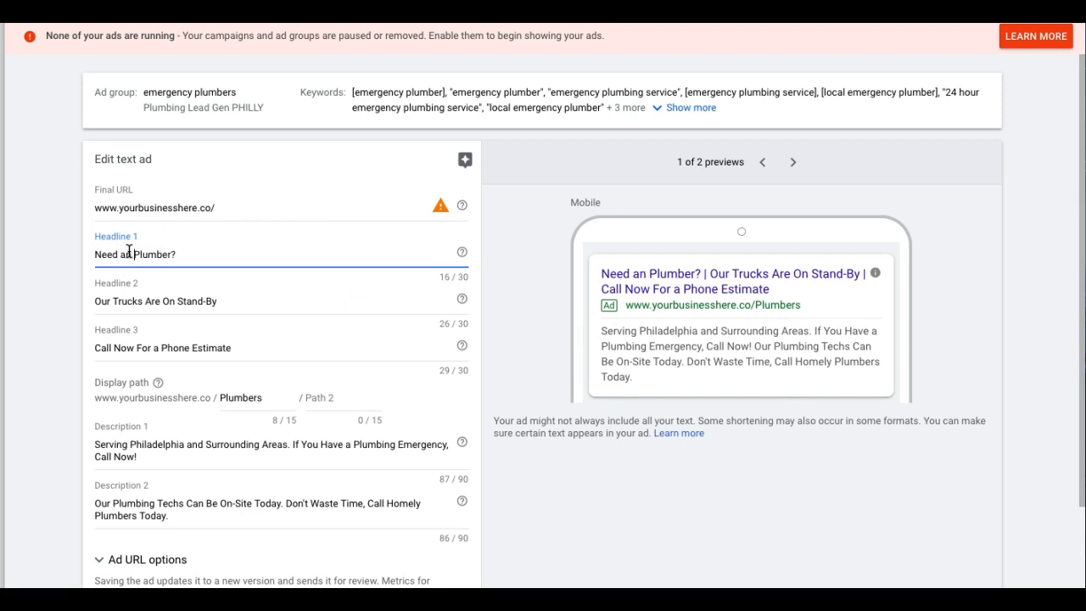
pyautogui.write('gency')
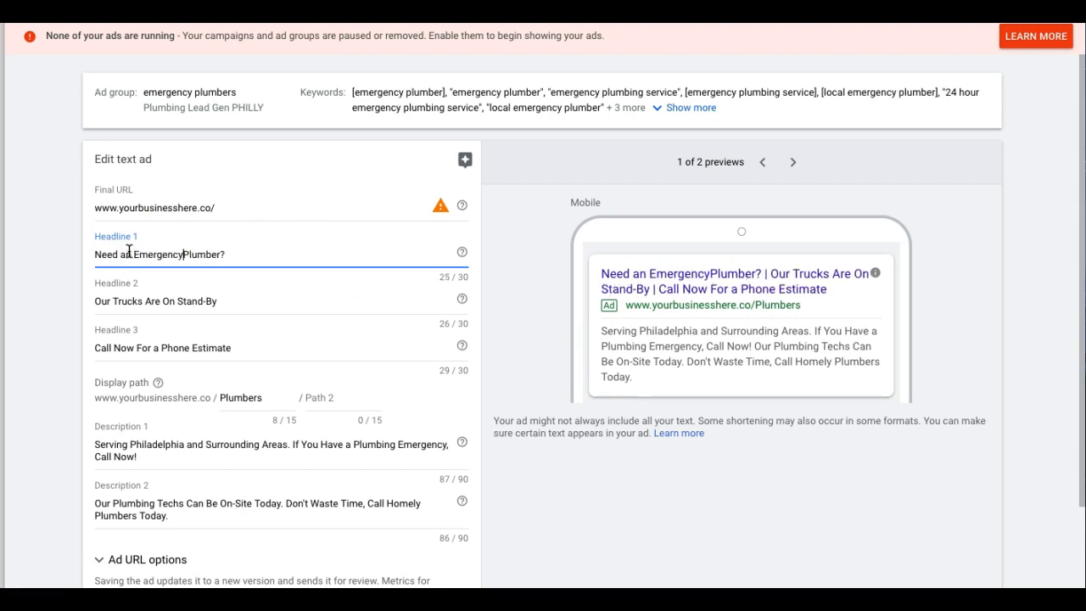
# - Set the text ad's display path to "Emergency" and "Plumbers"
pyautogui.doubleClick(236, 397)
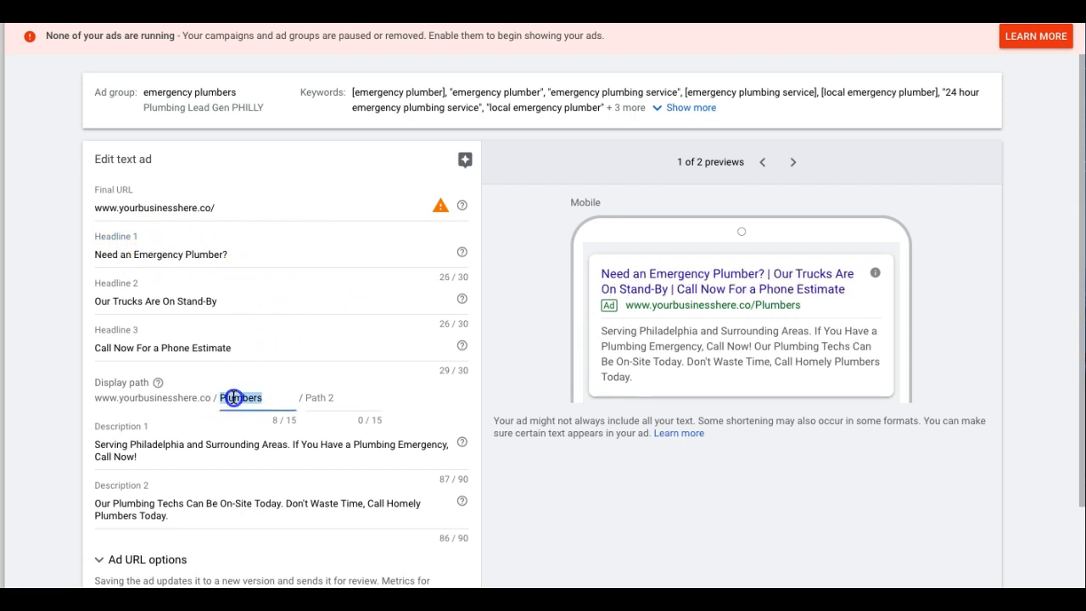
pyautogui.press('BackSpace')
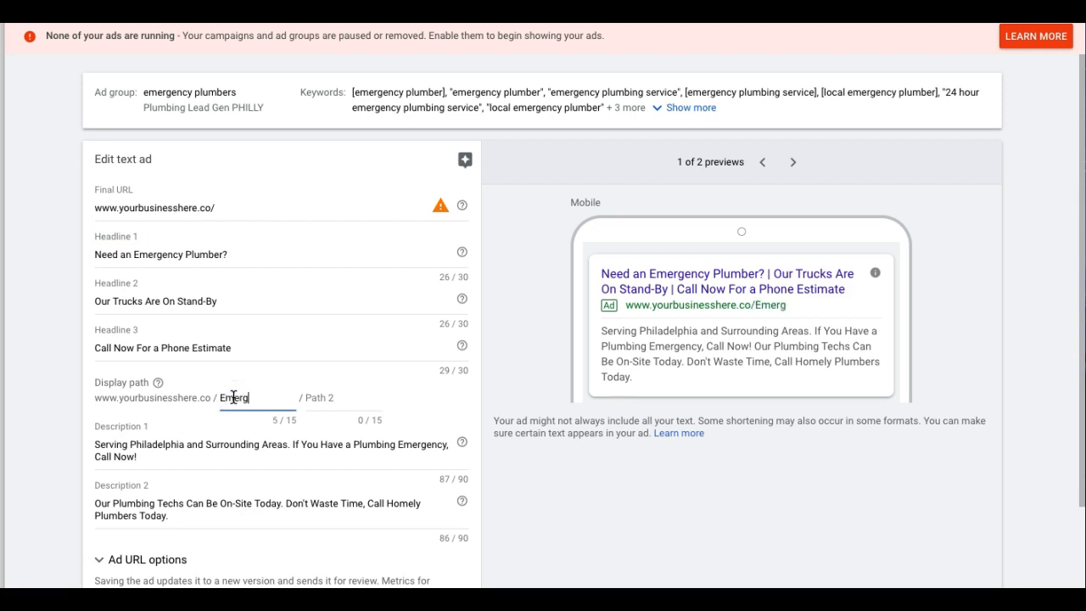
pyautogui.write('Emergency')
pyautogui.click(323, 404)
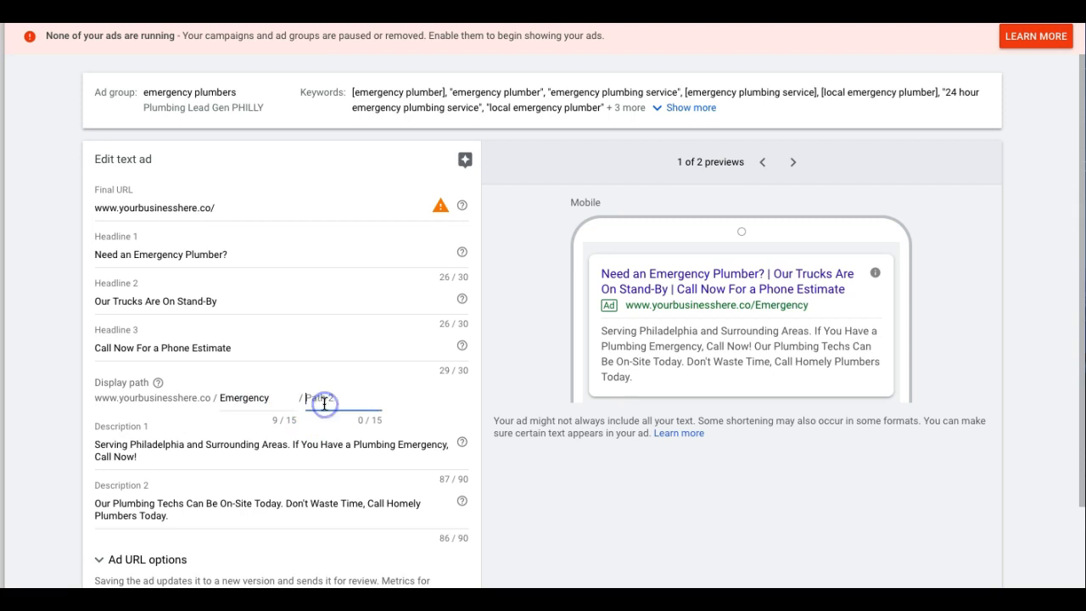
pyautogui.write('Plumbers')
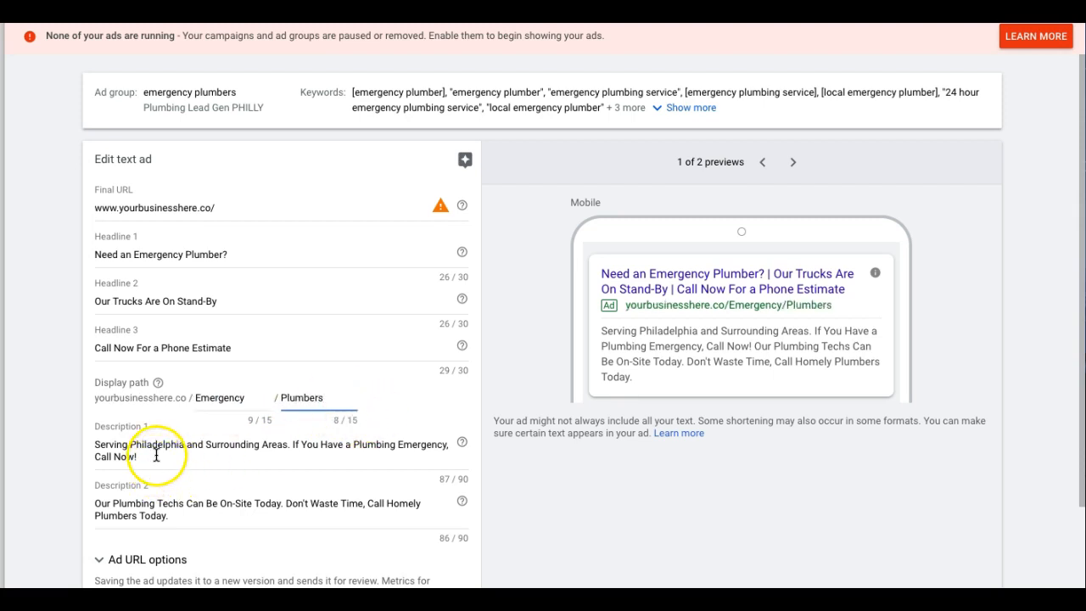
# - Move "Serving Philadelphia and Surrounding Areas." from the start of Description 1 to its end
pyautogui.click(293, 443)
pyautogui.moveTo(292, 443); pyautogui.dragTo(98, 441)
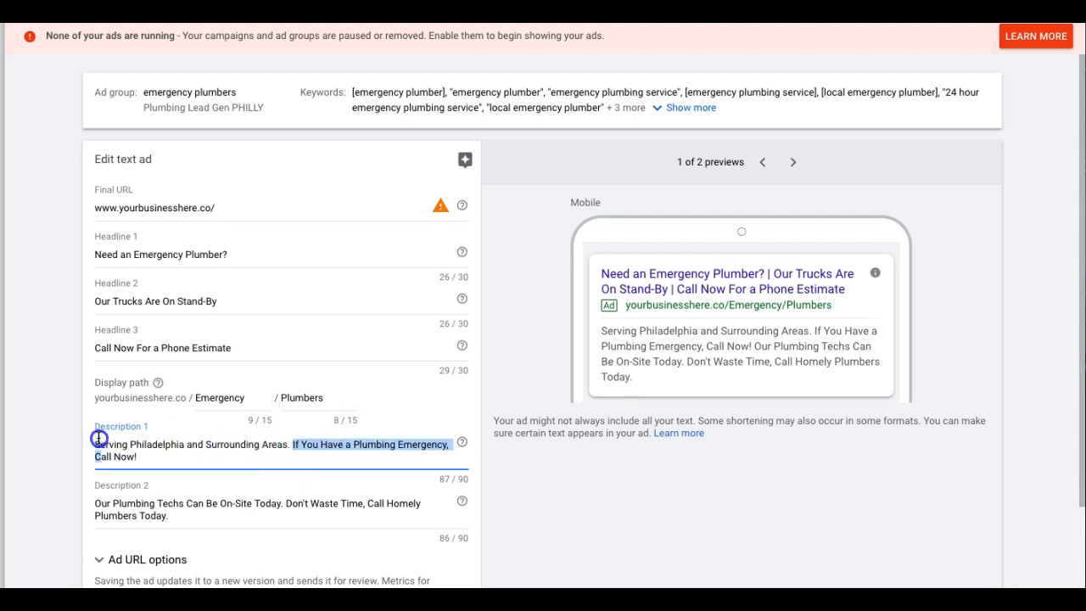
pyautogui.click(277, 443)
pyautogui.moveTo(286, 444); pyautogui.dragTo(107, 439)
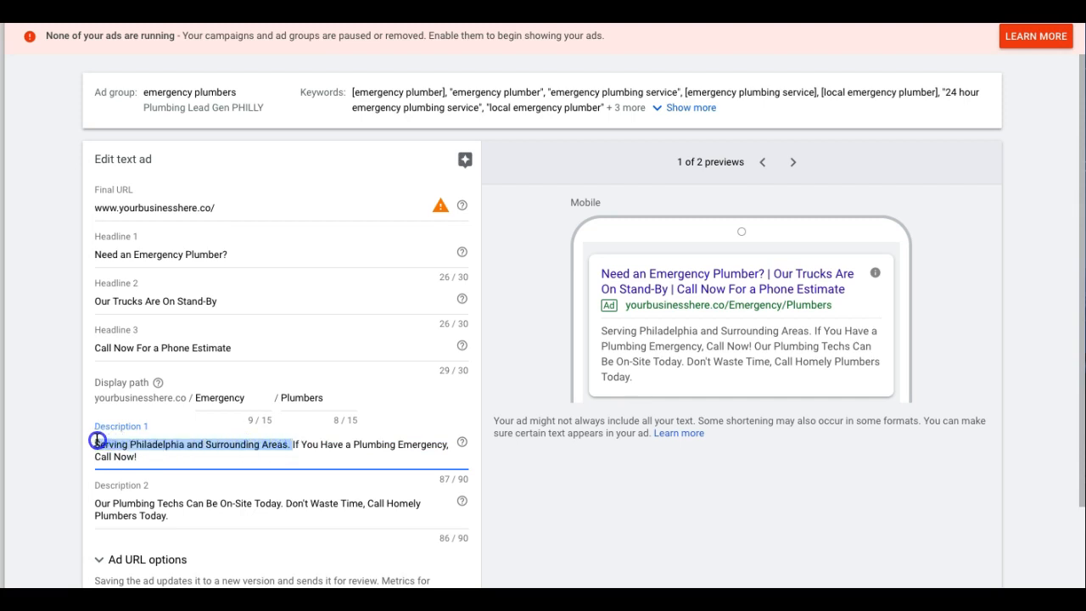
pyautogui.press('BackSpace')
pyautogui.click(324, 444)
pyautogui.hotkey('ctrl', 'z')
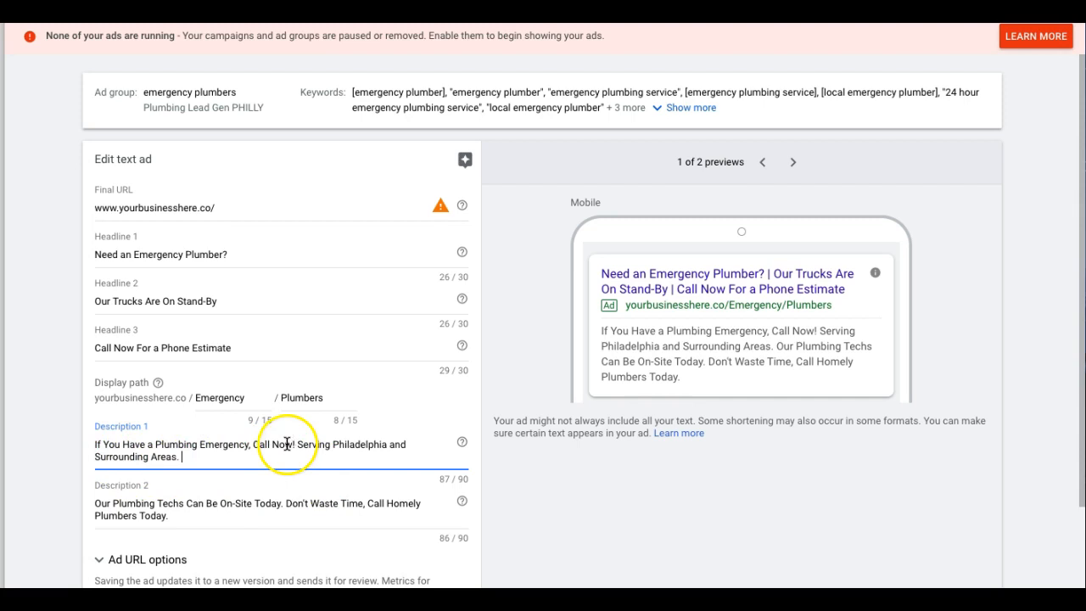
# - Reword Description 1 as "If You Have a Plumbing Emergency We Can Help. Call Now For a free over the phone estimate!"
pyautogui.click(253, 444)
pyautogui.press('BackSpace')
pyautogui.press('BackSpace')
pyautogui.write('We Can Help.')
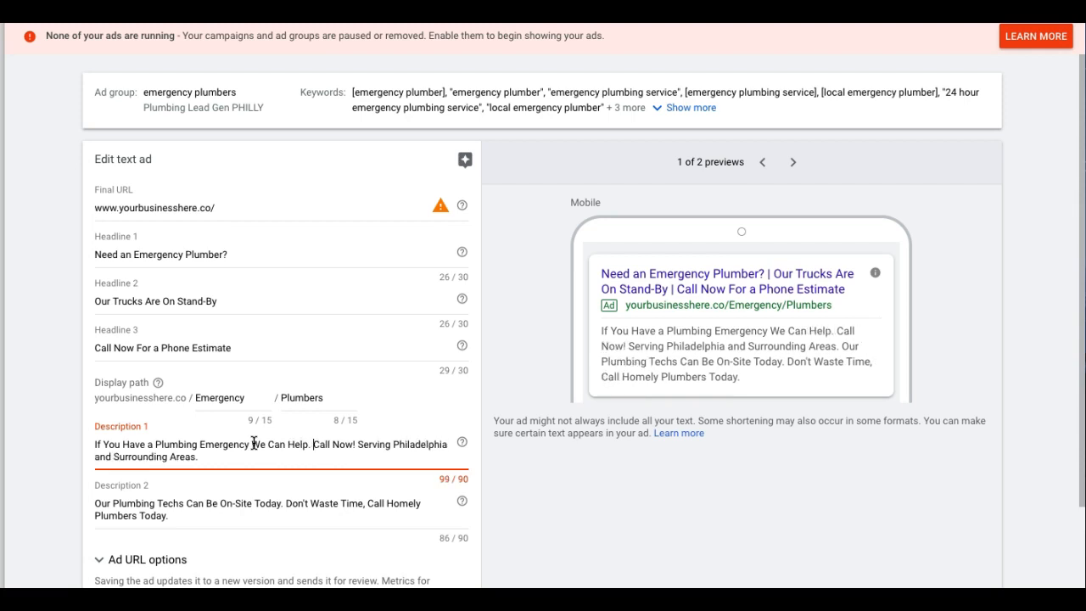
pyautogui.moveTo(353, 444); pyautogui.dragTo(432, 459)
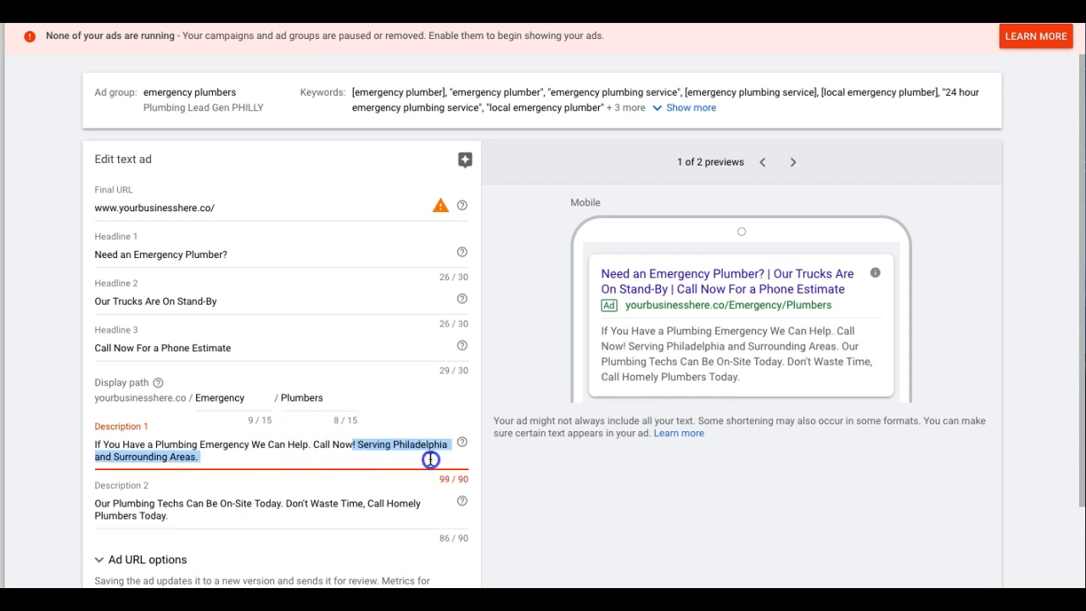
pyautogui.press('BackSpace')
pyautogui.write('For')
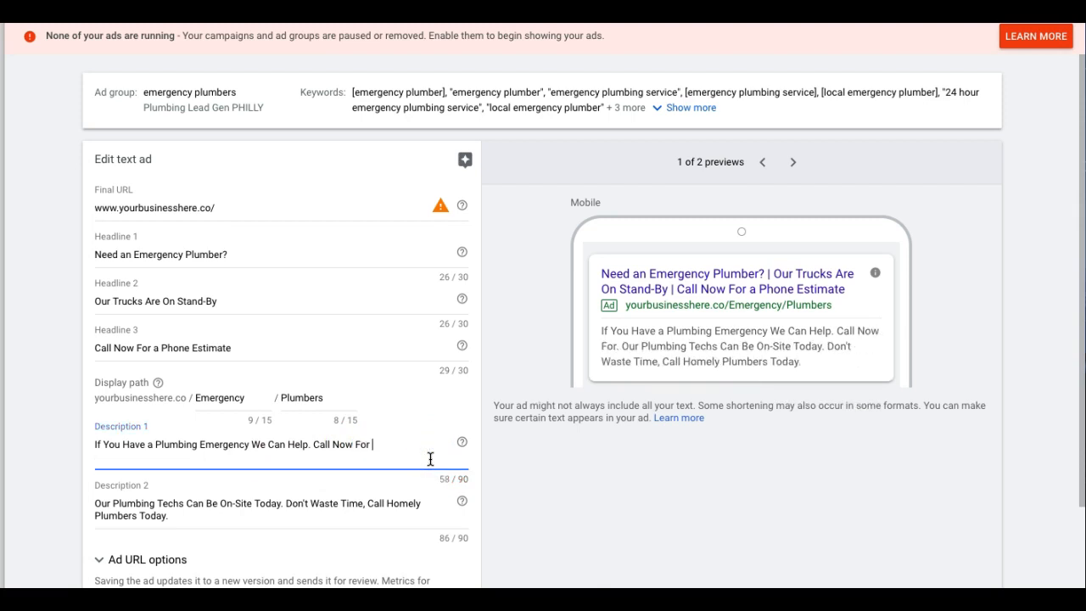
pyautogui.write(' a f')
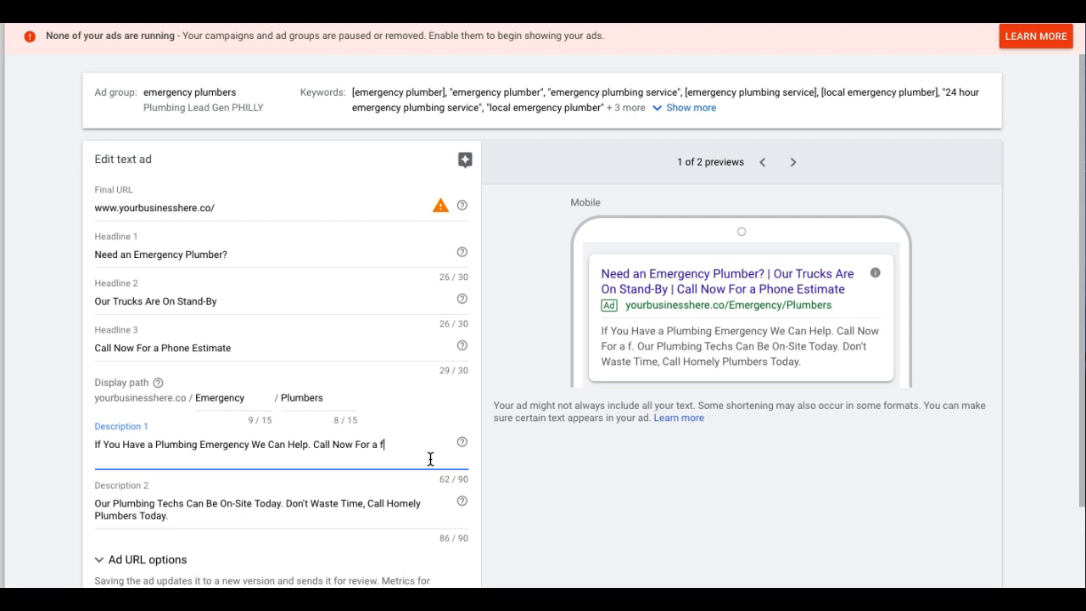
pyautogui.write('ree over')
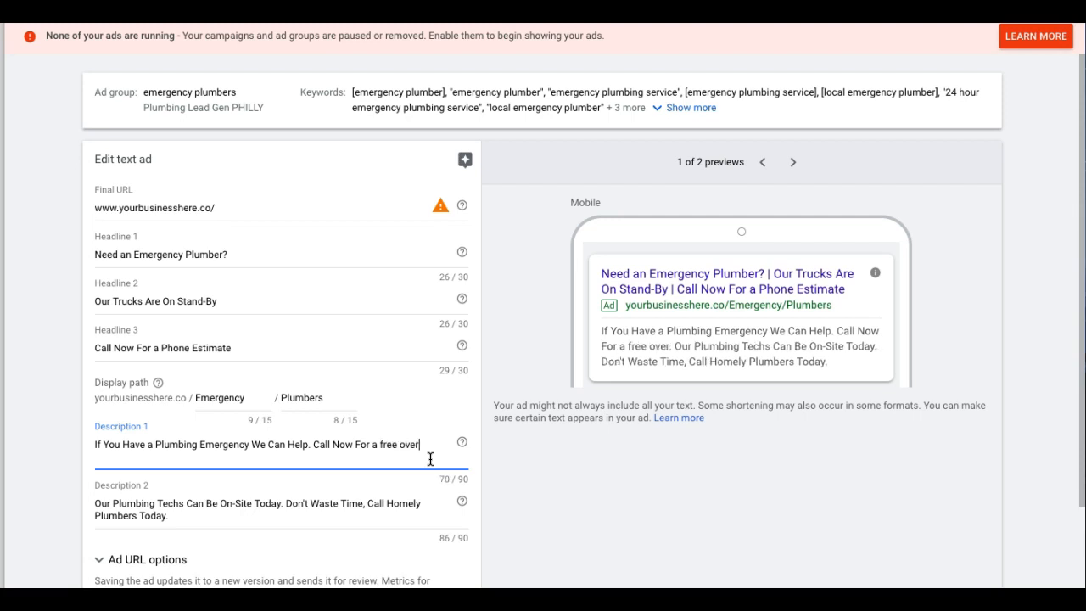
pyautogui.write(' the phone estimate!')
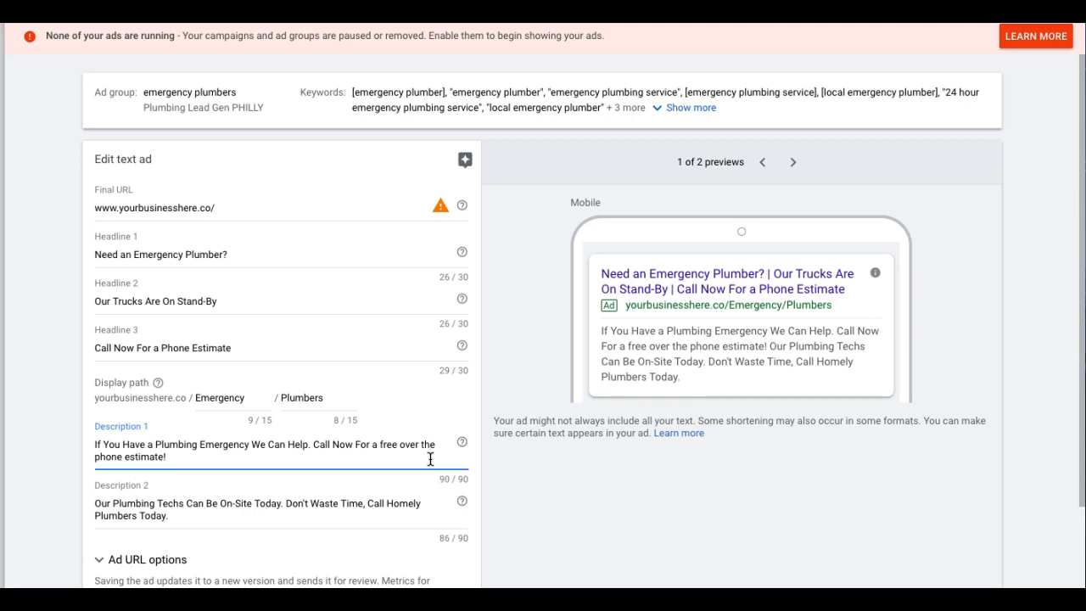
# - Replace the Headline 2 text with "Burst Pipe Or Leaky Drain?"
pyautogui.scroll(-1, 177, 459)
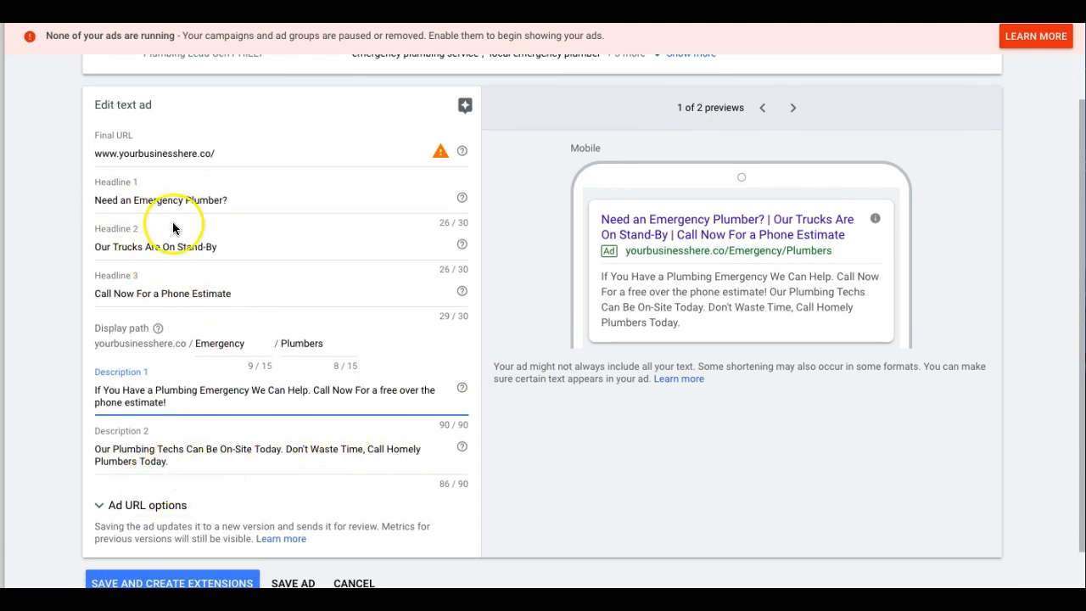
pyautogui.click(160, 293)
pyautogui.tripleClick(160, 293)
pyautogui.click(154, 246)
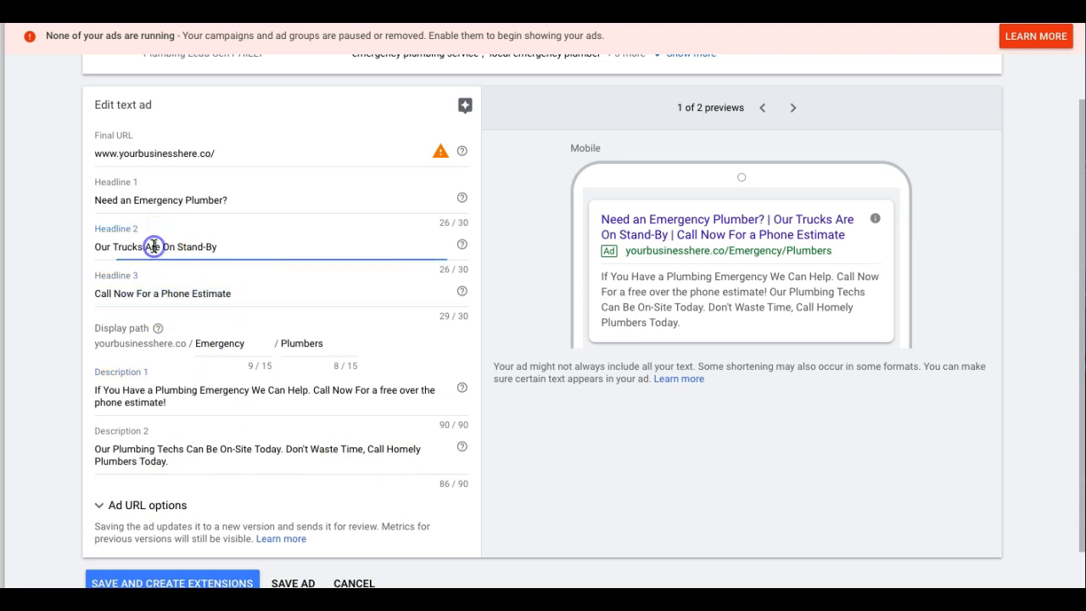
pyautogui.tripleClick(154, 247)
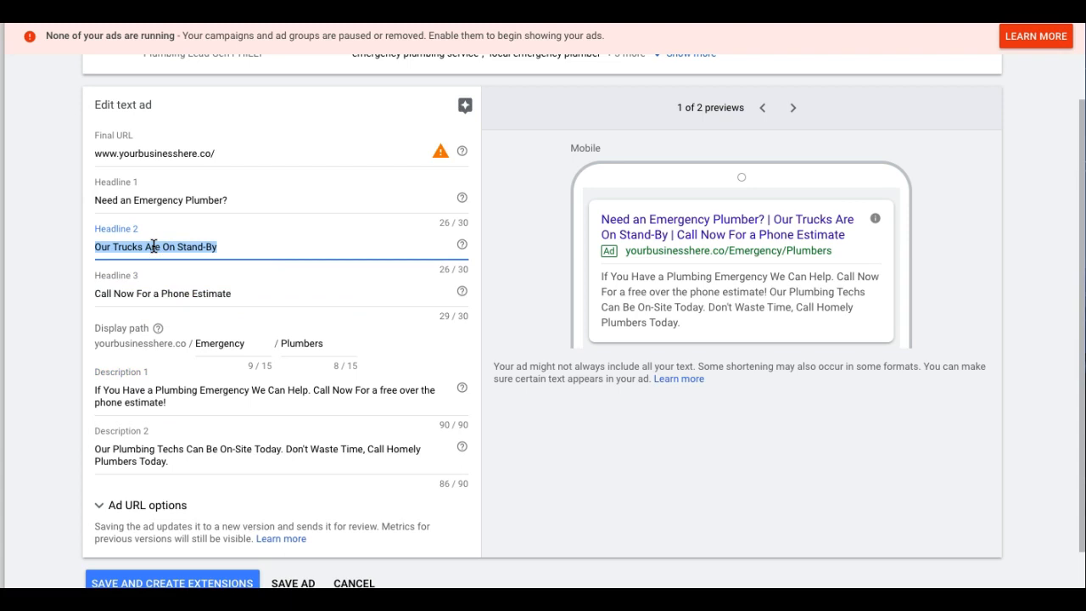
pyautogui.write('Burst Pipe Or Leaky Drain?')
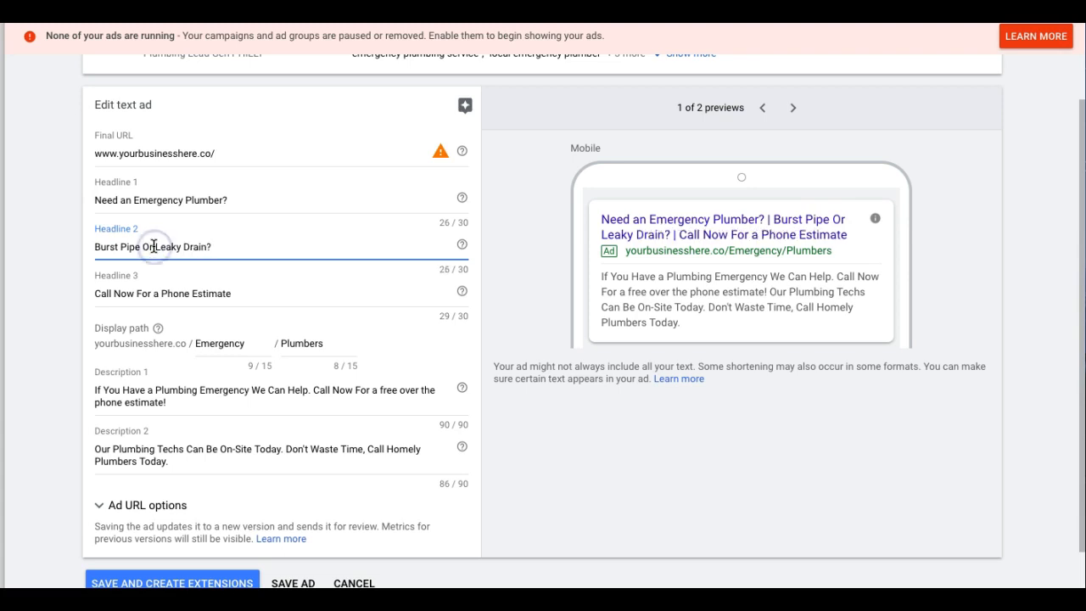
# - Reword Headline 2 as "Burst Pipe, Drain Leak, Call" and save the text ad
pyautogui.click(226, 242)
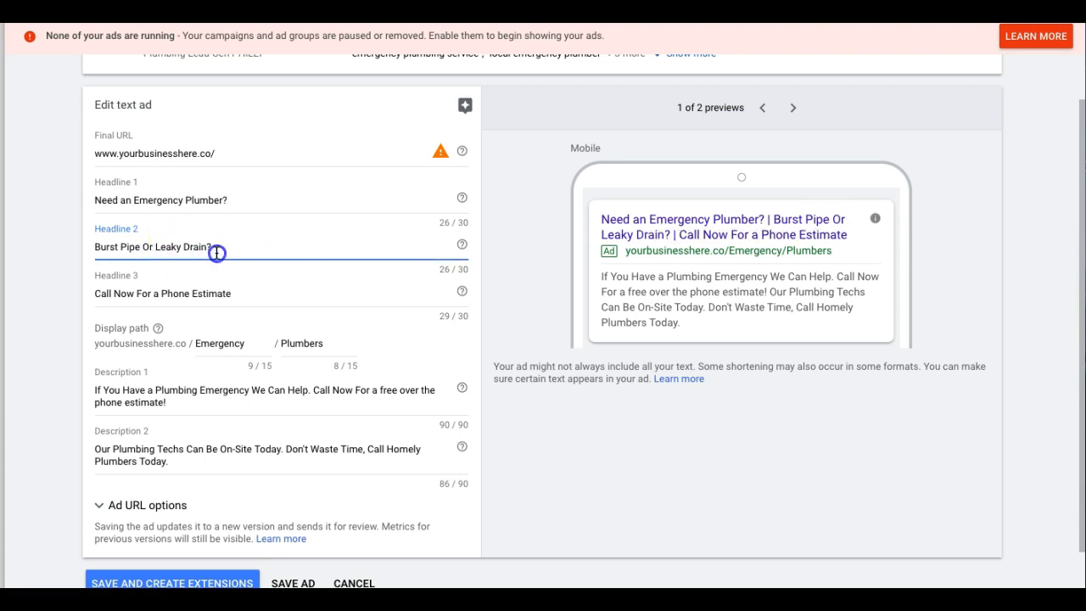
pyautogui.press('BackSpace')
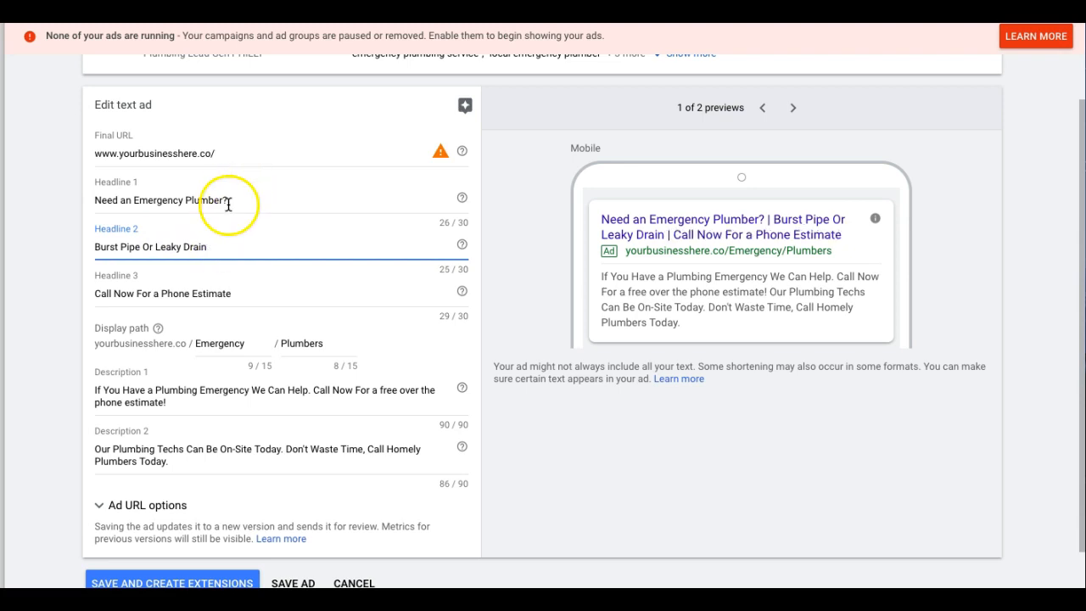
pyautogui.doubleClick(149, 247)
pyautogui.press('BackSpace')
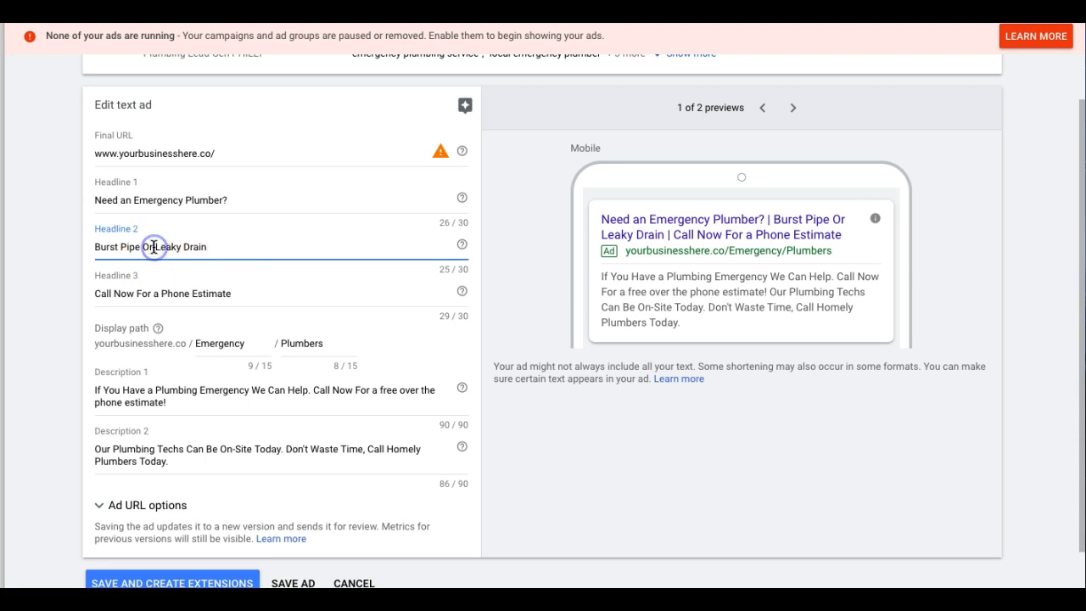
pyautogui.write(',')
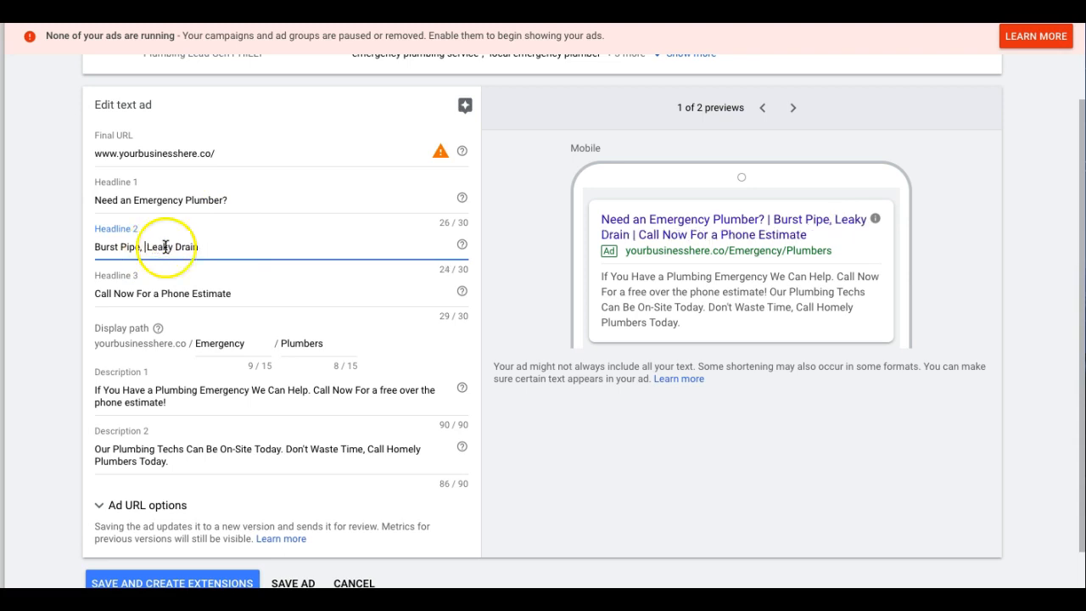
pyautogui.moveTo(200, 247); pyautogui.dragTo(157, 246)
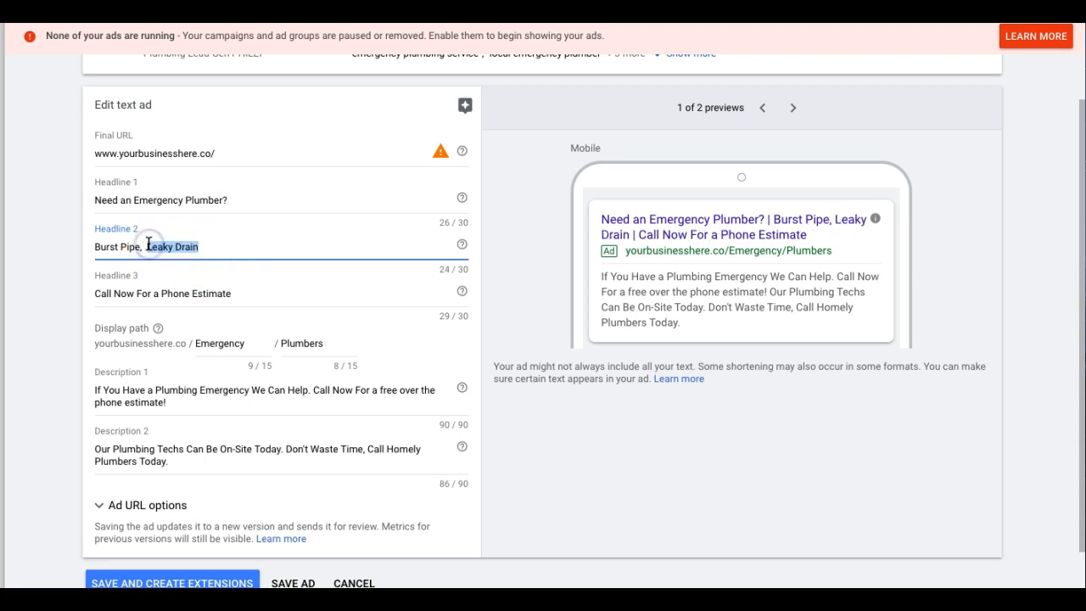
pyautogui.write('Drain Leak')
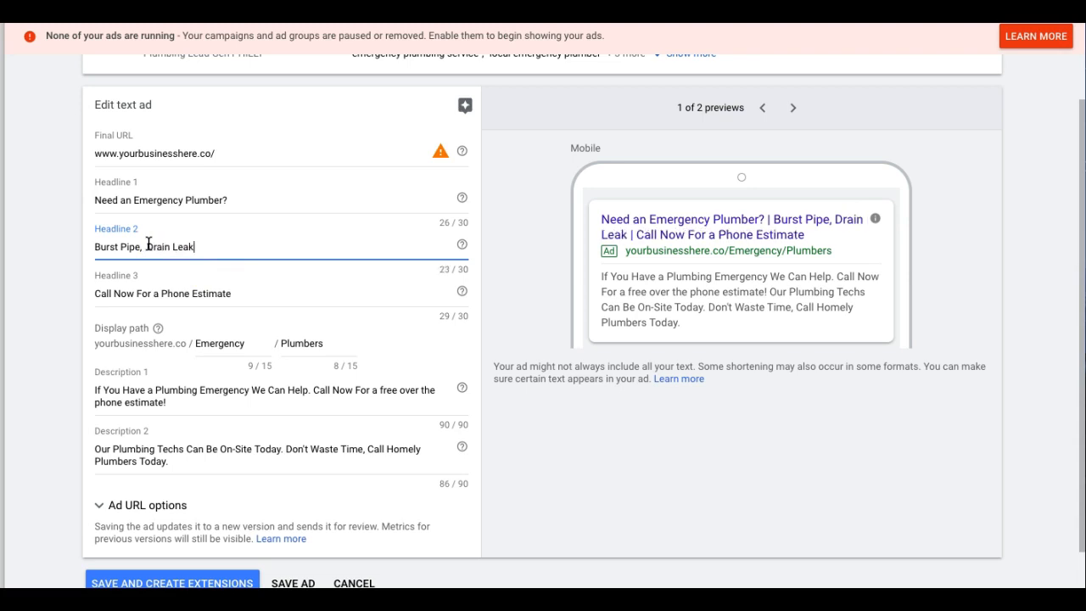
pyautogui.write(', Call')
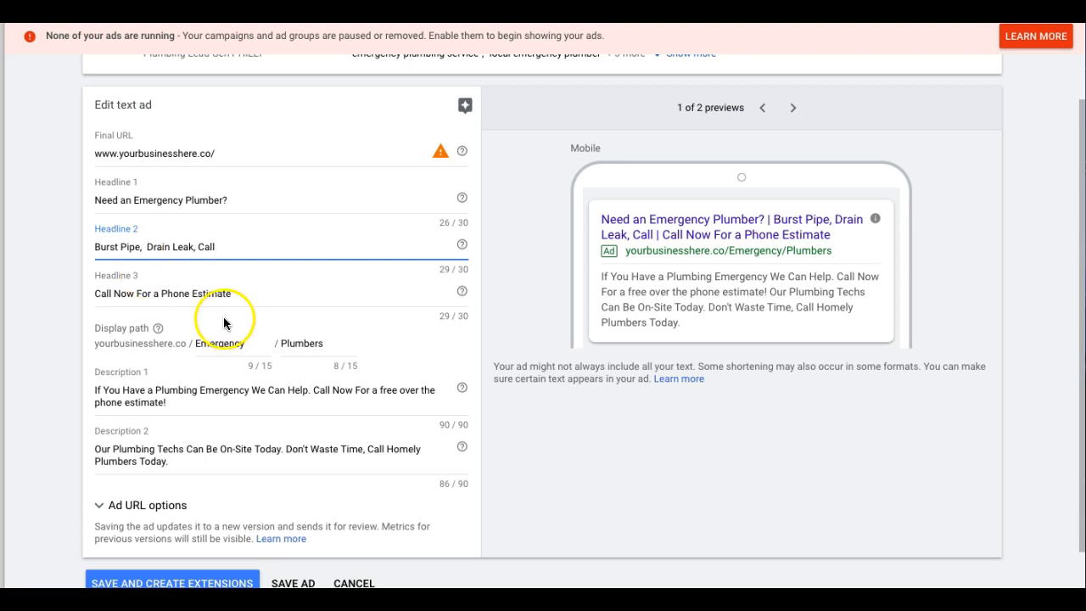
pyautogui.scroll(-1, 227, 329)
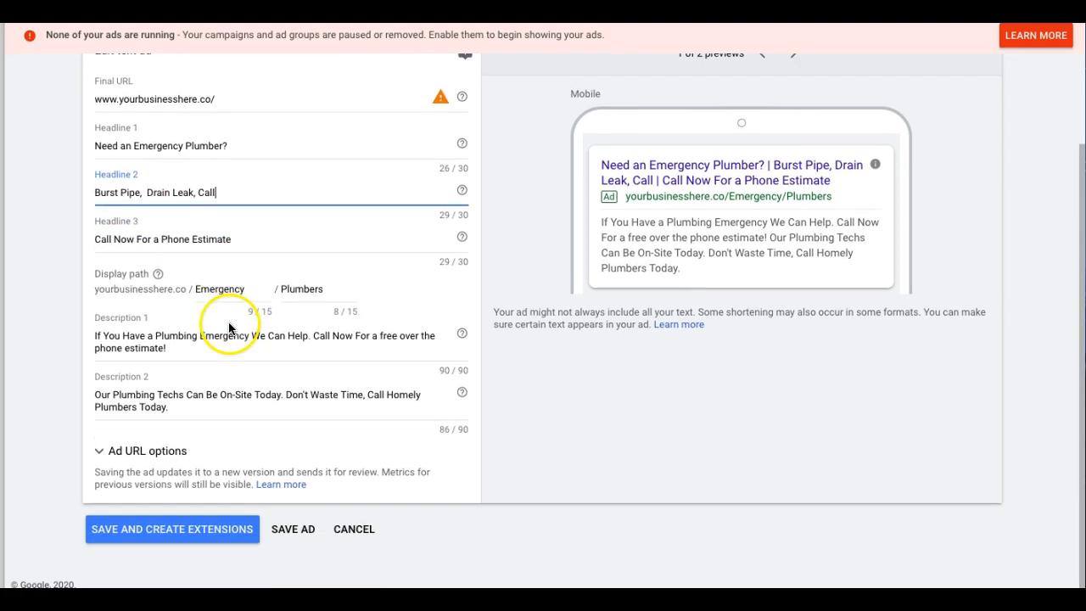
pyautogui.click(292, 532)
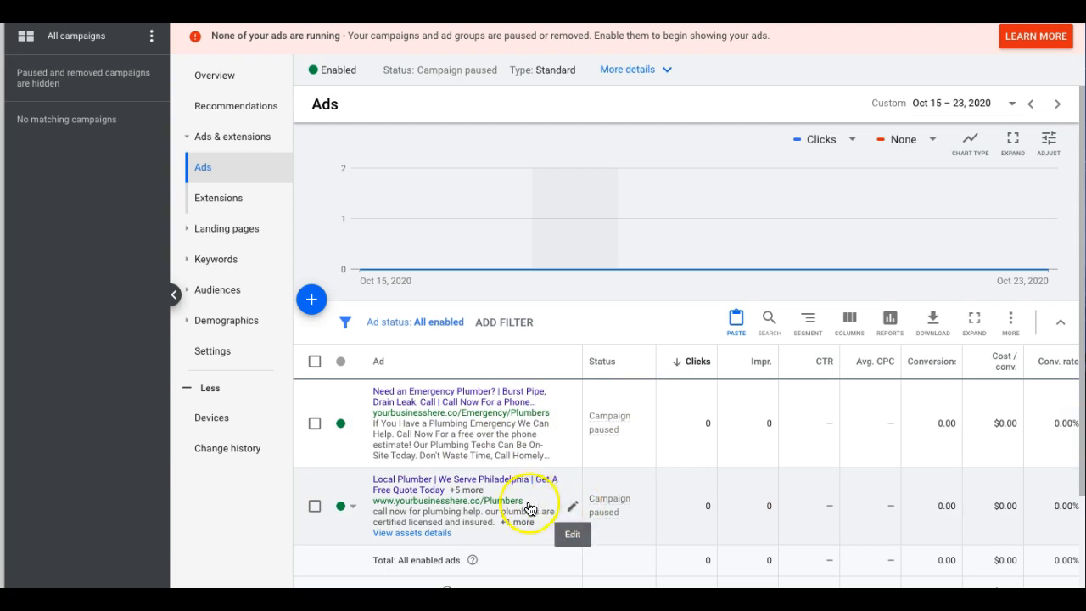
# - Edit the "Local Plumber" responsive search ad, set its first display path to "Emergency", add blank headline fields and save the ad
pyautogui.click(574, 506)
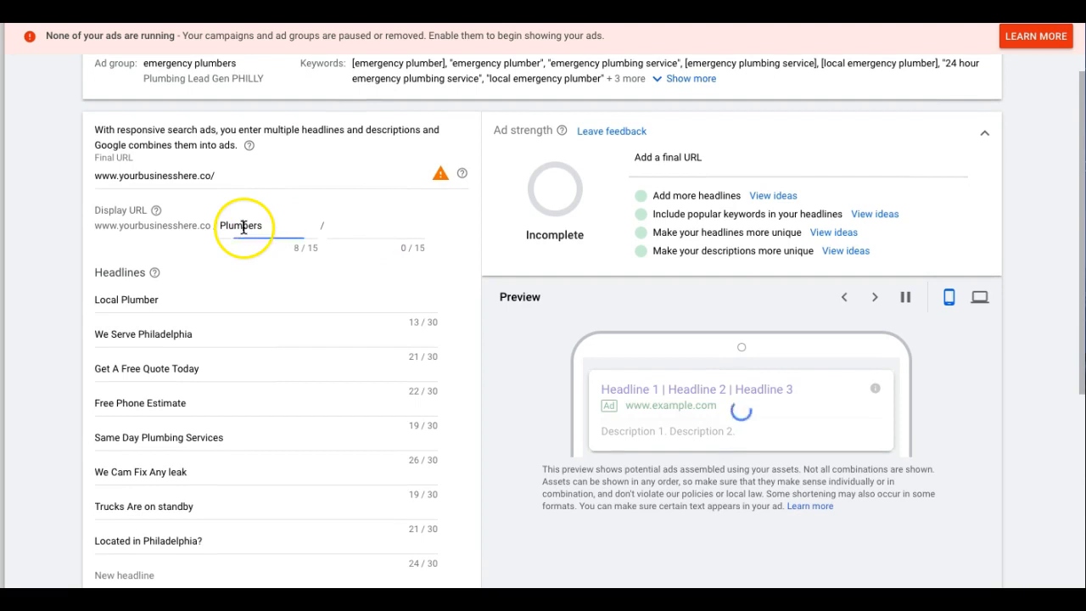
pyautogui.doubleClick(242, 226)
pyautogui.write('Emer')
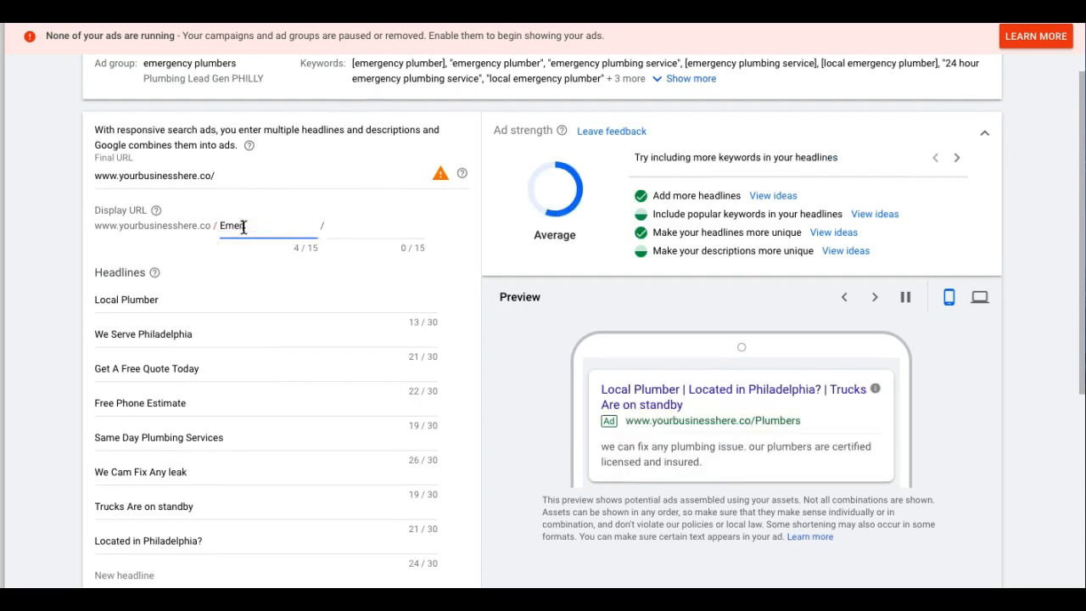
pyautogui.write('gency')
pyautogui.scroll(-4, 254, 382)
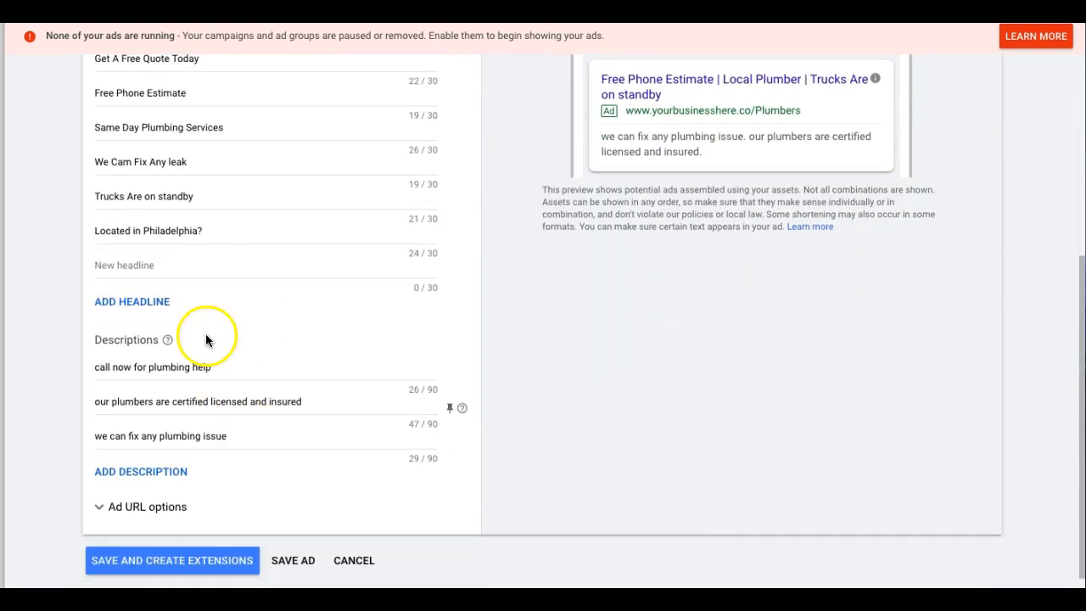
pyautogui.click(142, 307)
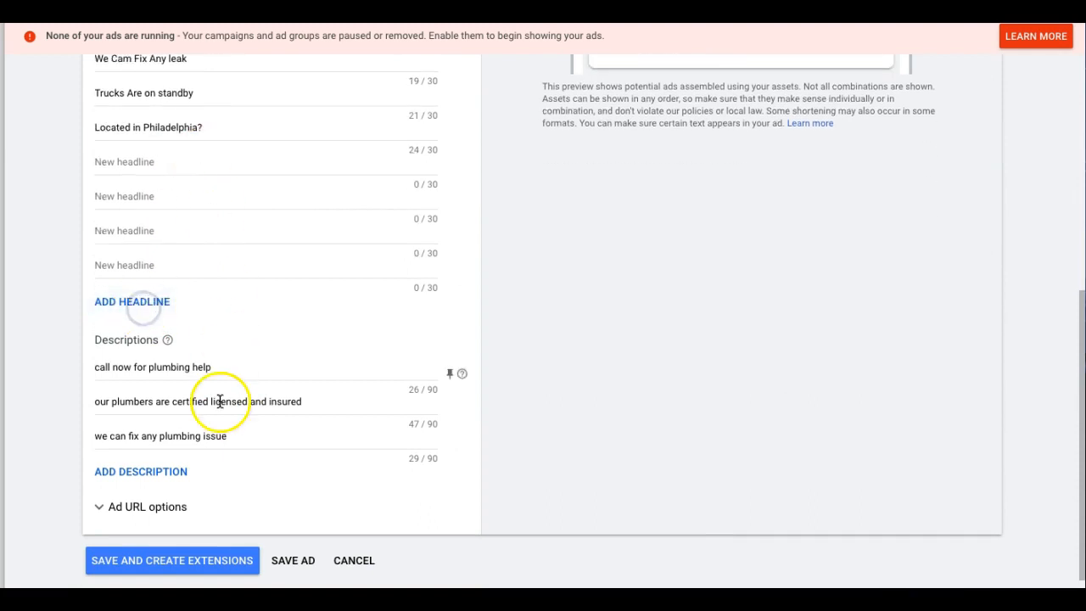
pyautogui.click(293, 560)
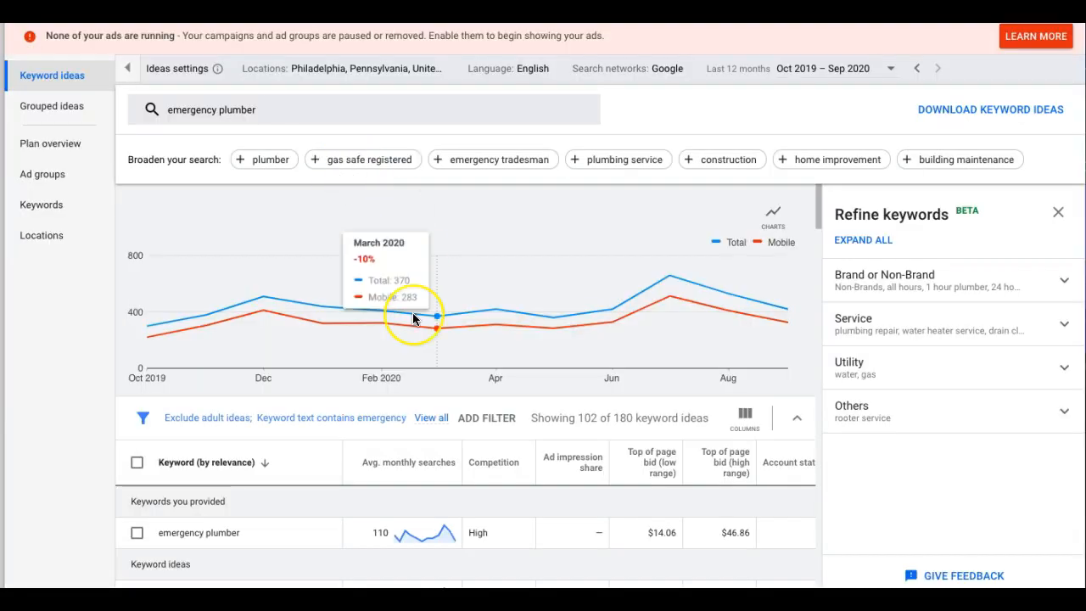
# - Remove the "Keyword text contains emergency" filter from the emergency plumber keyword ideas
pyautogui.scroll(-2, 413, 316)
pyautogui.scroll(-3, 412, 312)
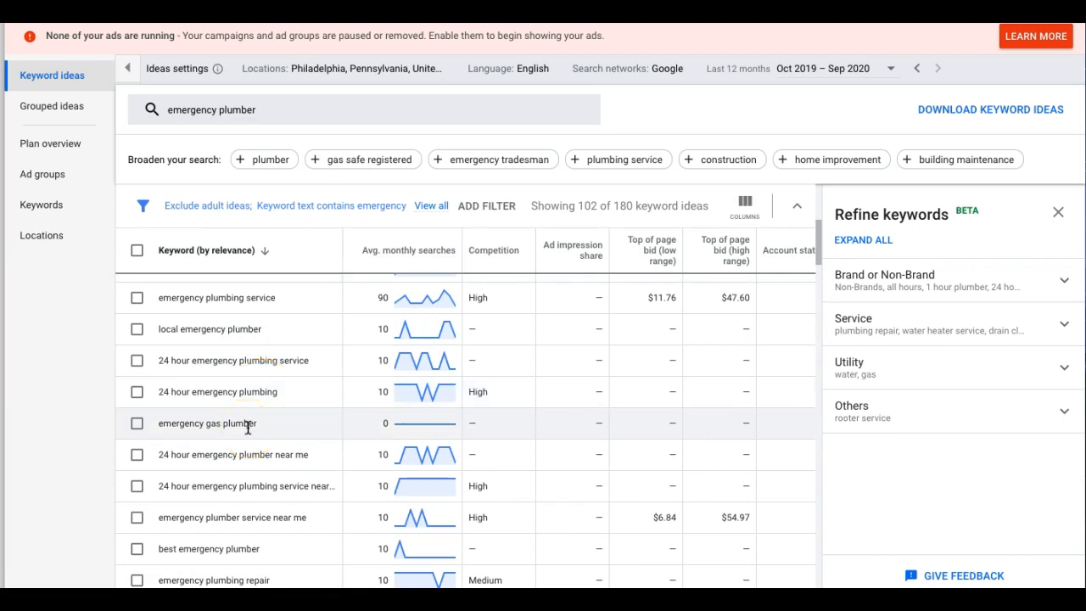
pyautogui.scroll(-3, 248, 428)
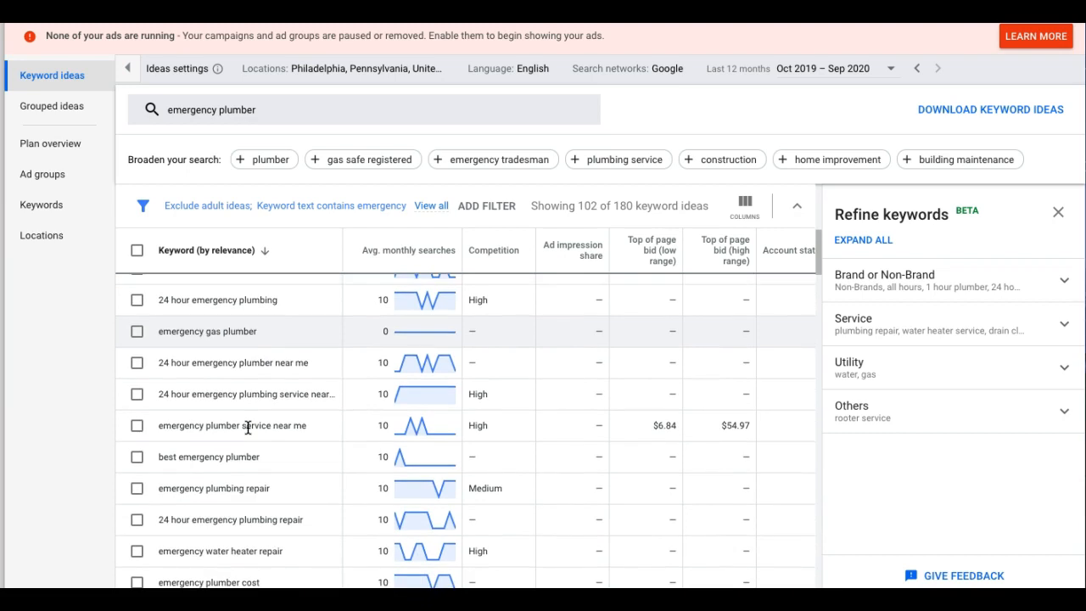
pyautogui.scroll(6, 248, 428)
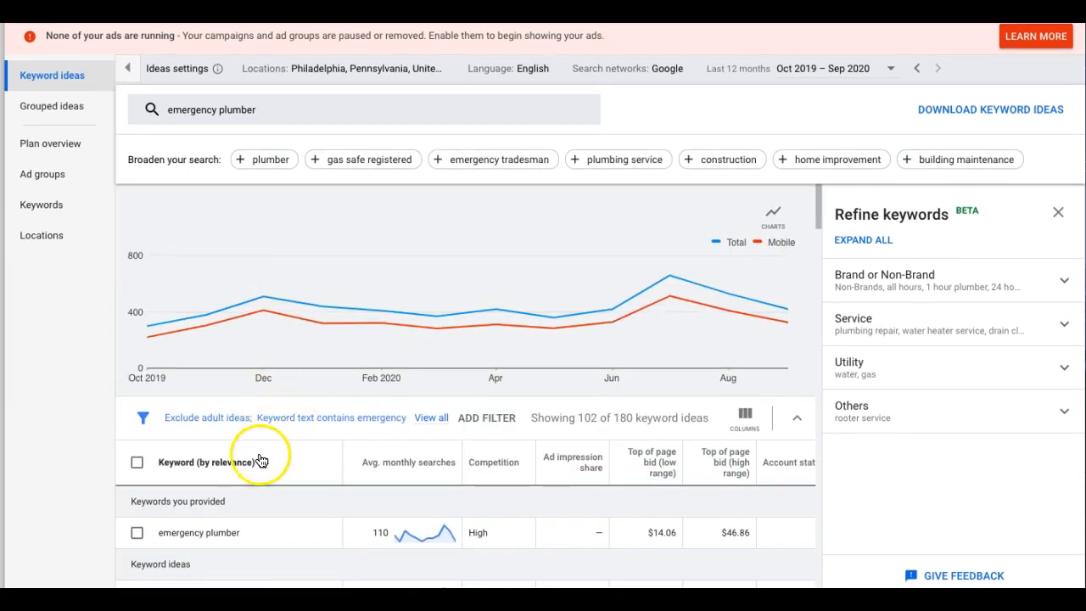
pyautogui.click(323, 424)
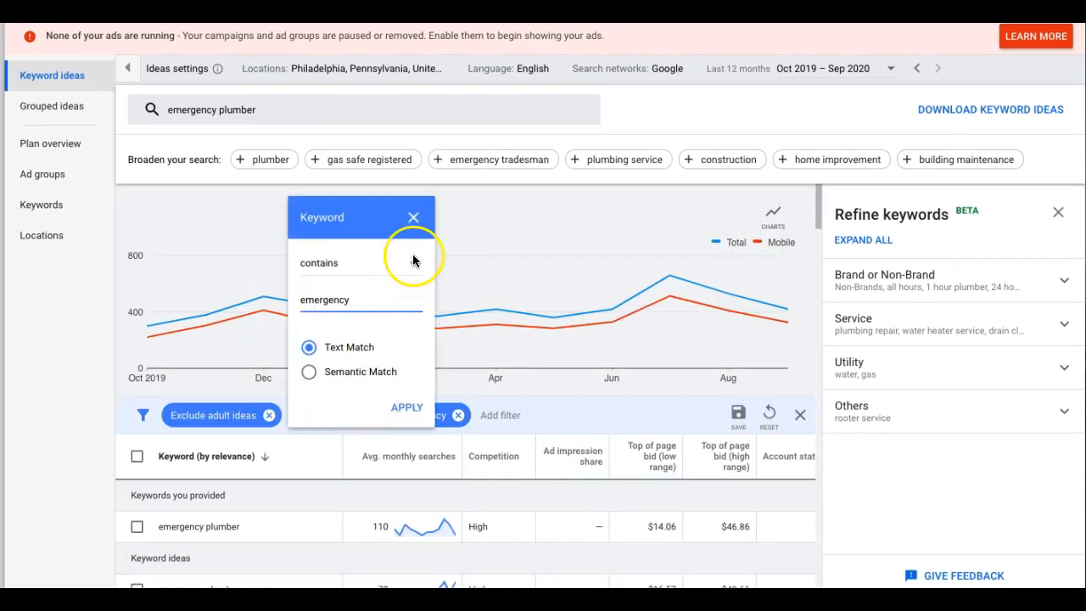
pyautogui.click(416, 216)
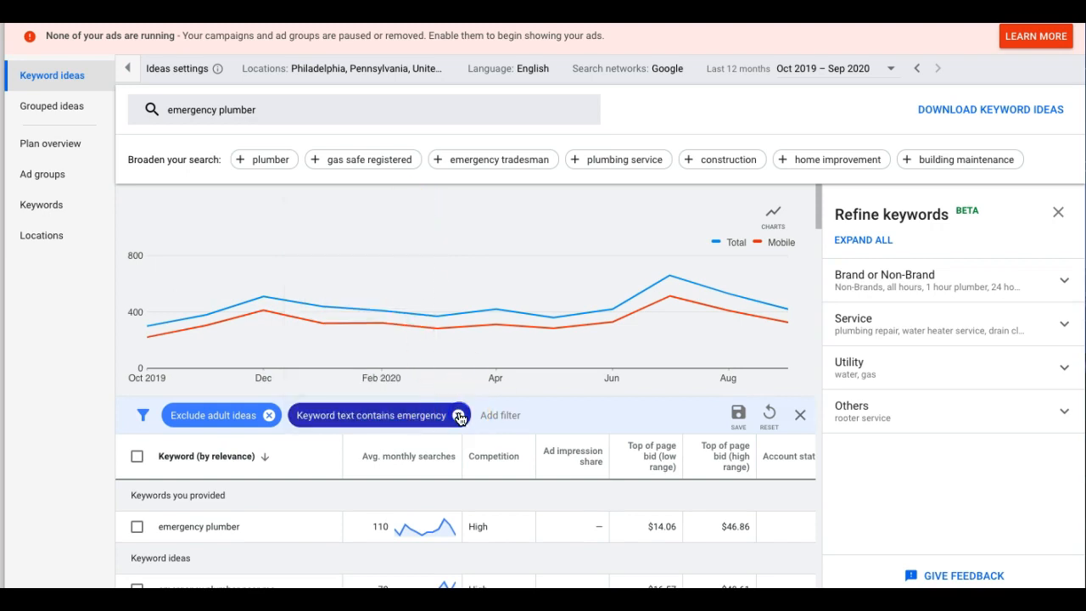
pyautogui.click(459, 415)
# - Examine the unfiltered emergency plumber keyword ideas for additional search terms and keyword themes
pyautogui.scroll(-5, 387, 449)
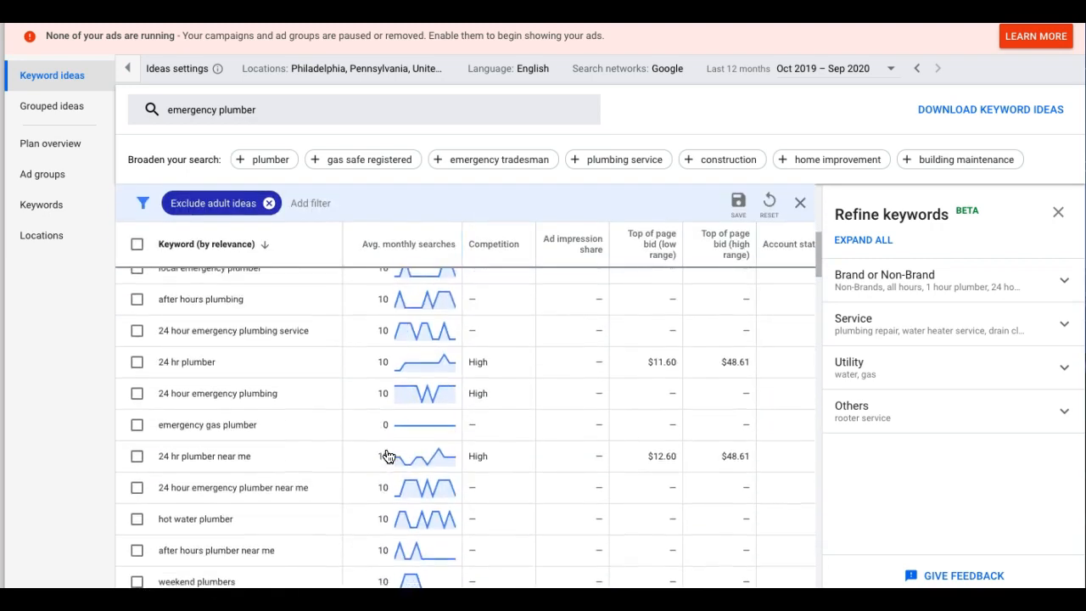
pyautogui.scroll(-2, 387, 456)
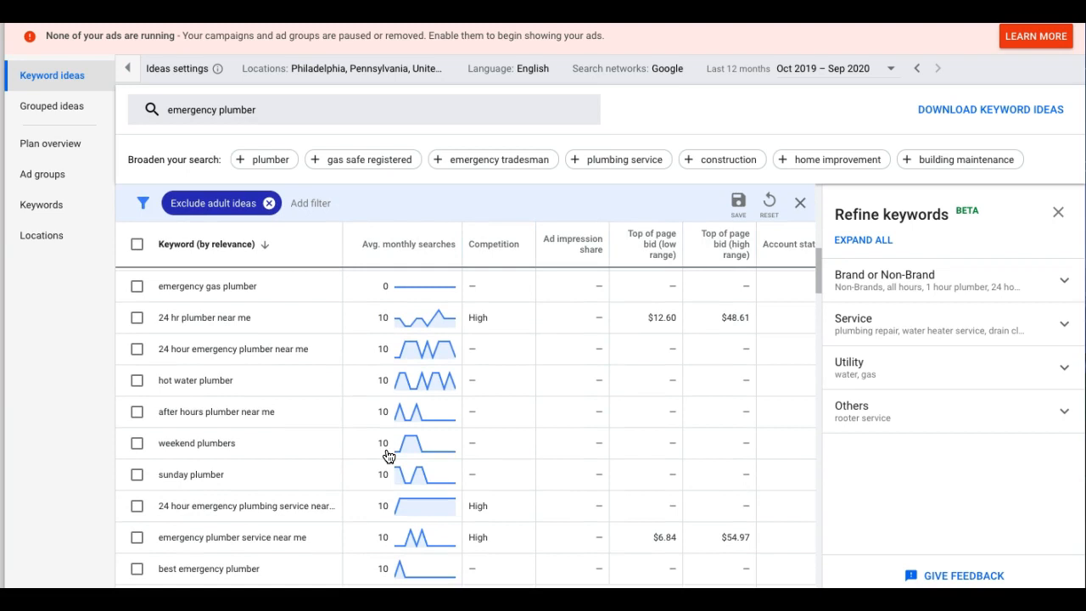
pyautogui.scroll(-2, 388, 457)
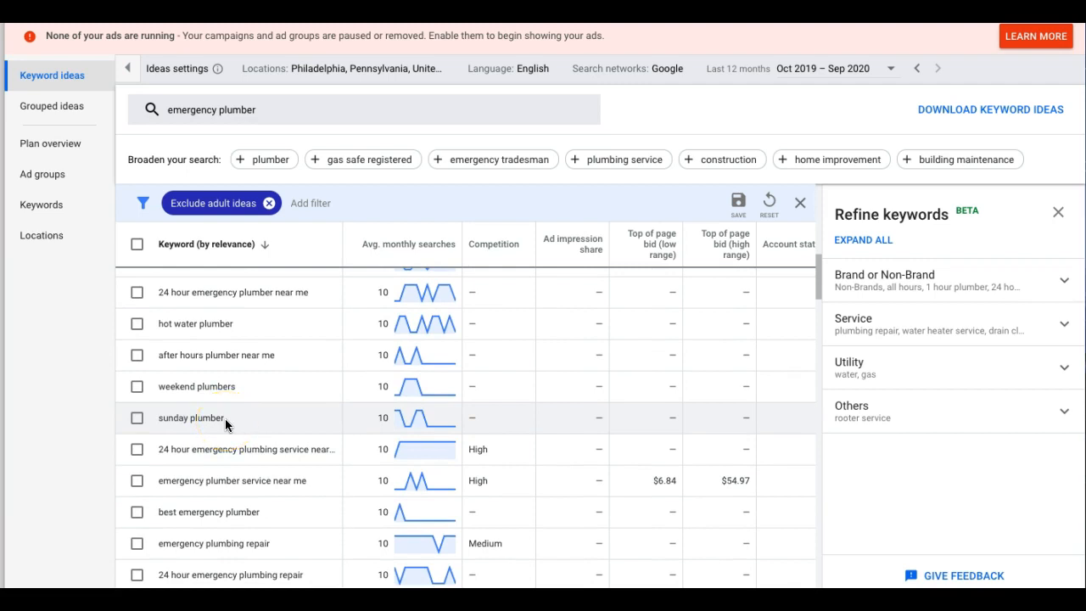
pyautogui.scroll(-2, 330, 396)
pyautogui.scroll(-5, 330, 396)
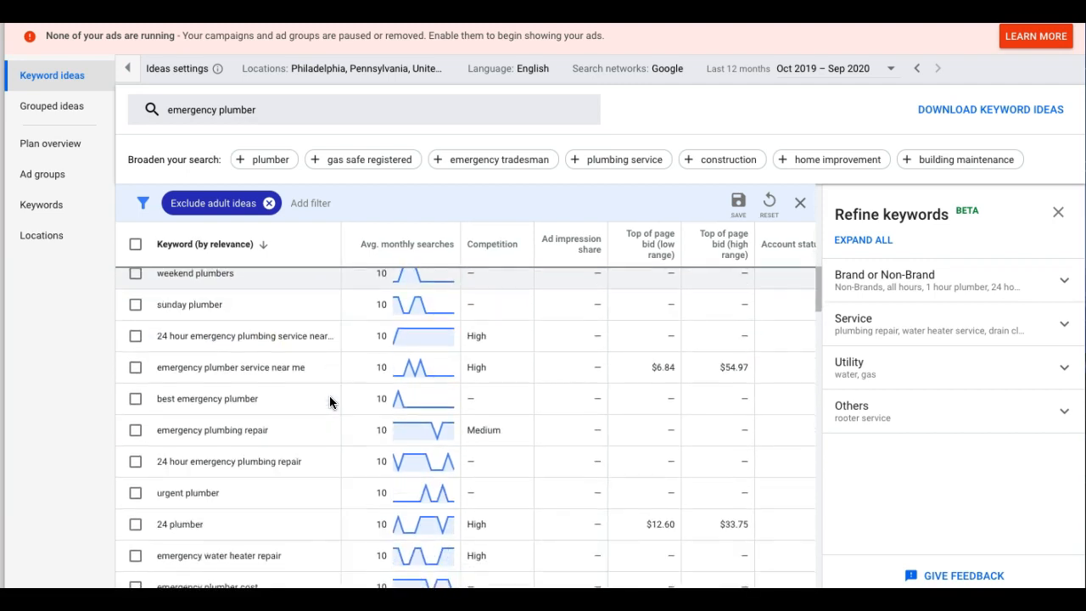
pyautogui.scroll(-4, 330, 401)
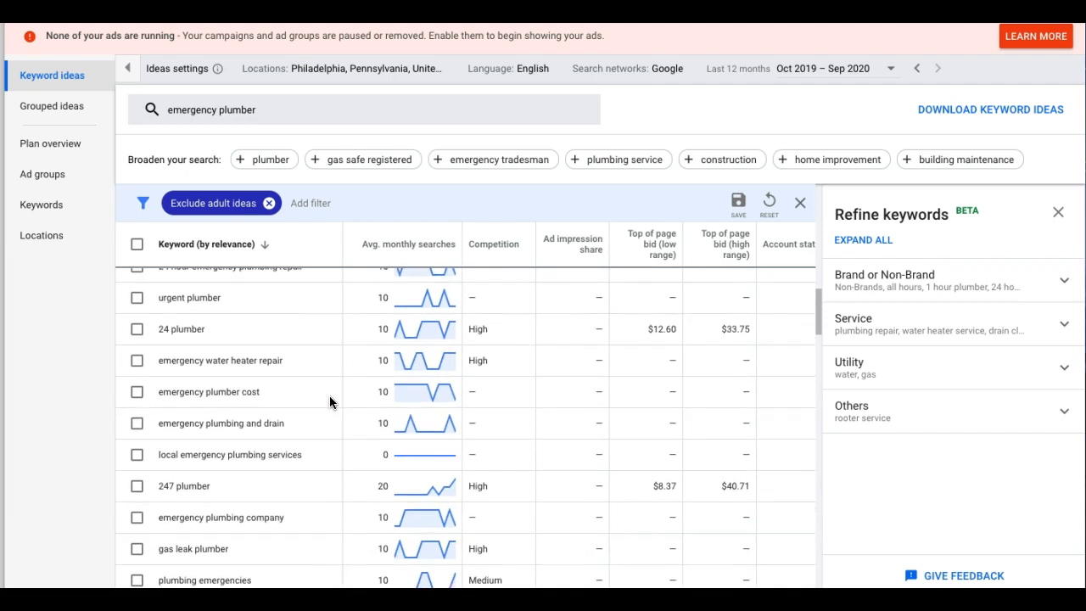
pyautogui.scroll(-2, 329, 402)
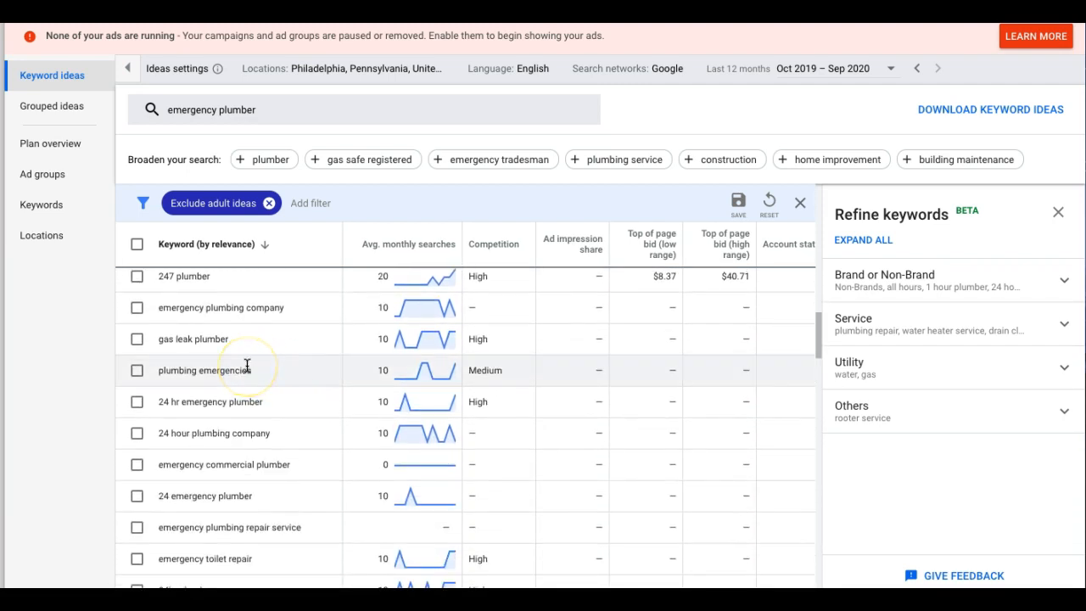
pyautogui.scroll(-1, 246, 365)
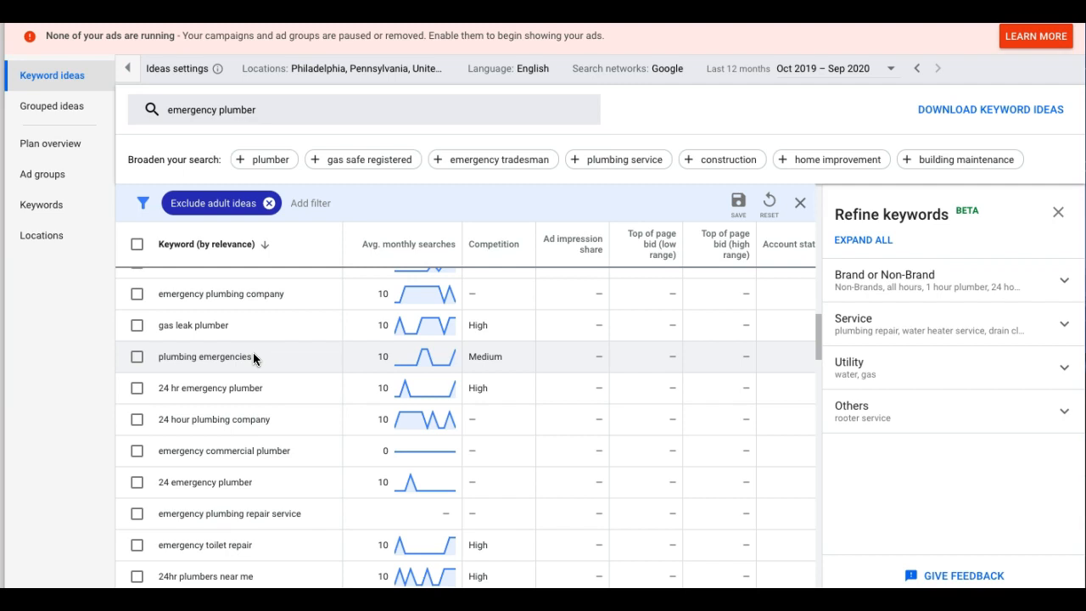
pyautogui.scroll(-5, 252, 352)
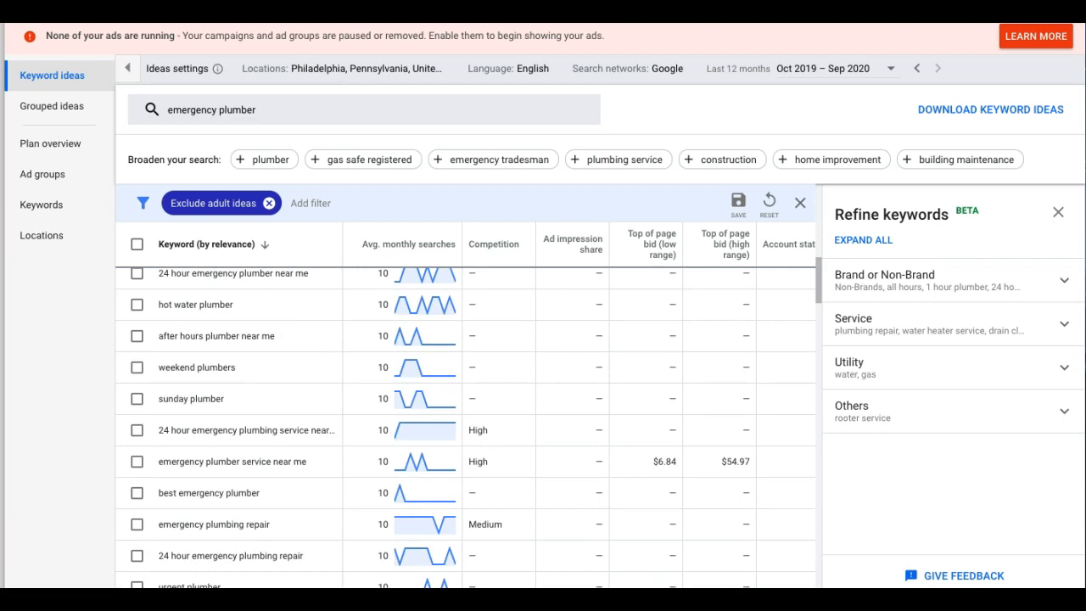
pyautogui.scroll(10, 296, 331)
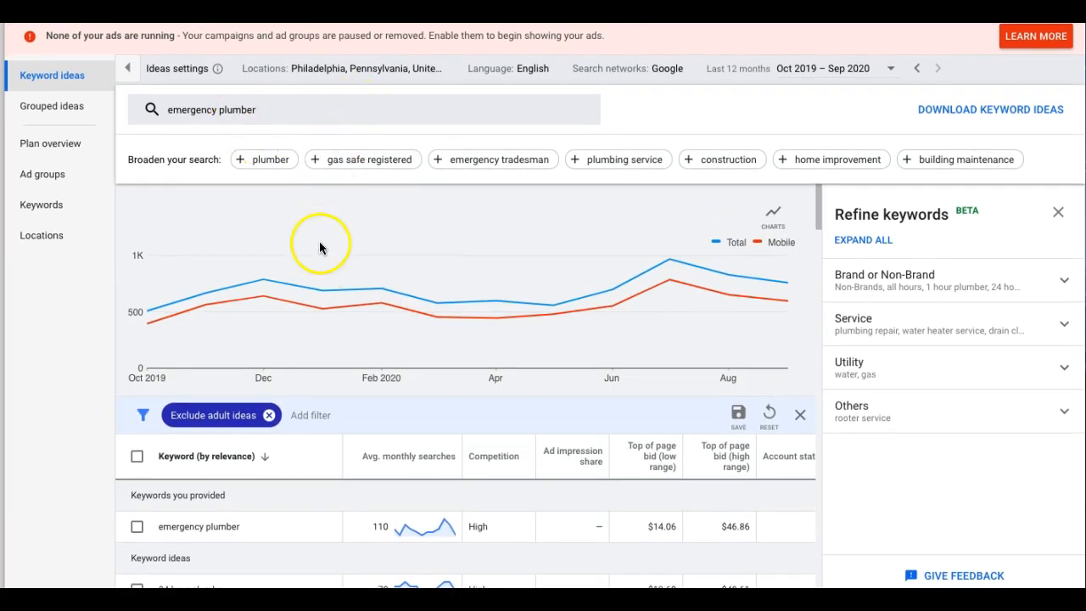
# - Replace the "emergency plumber" seed keyword with "plumber" and get the new keyword ideas
pyautogui.click(240, 116)
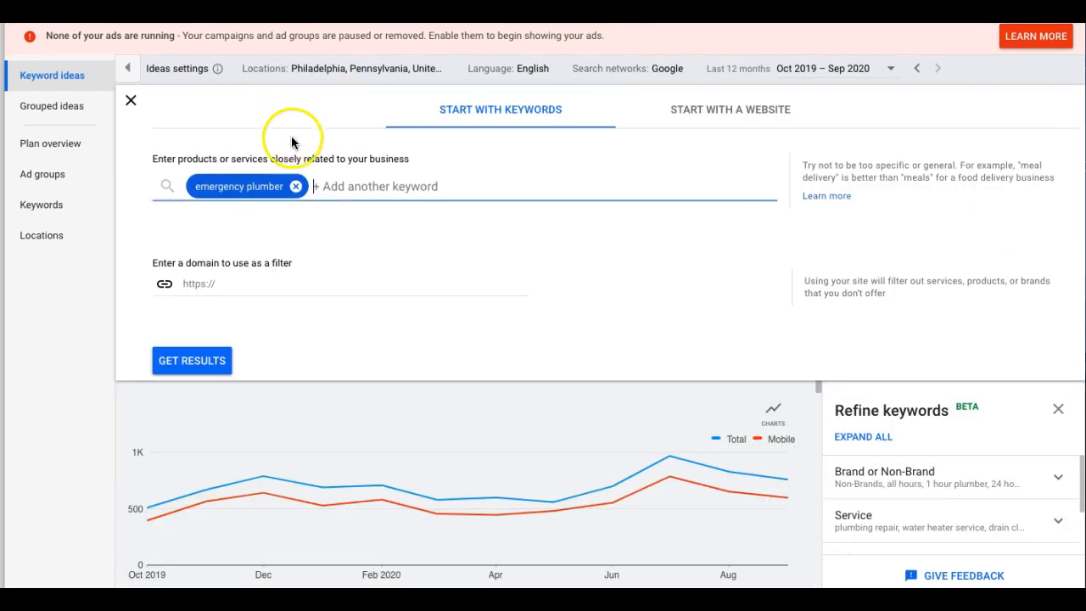
pyautogui.click(295, 187)
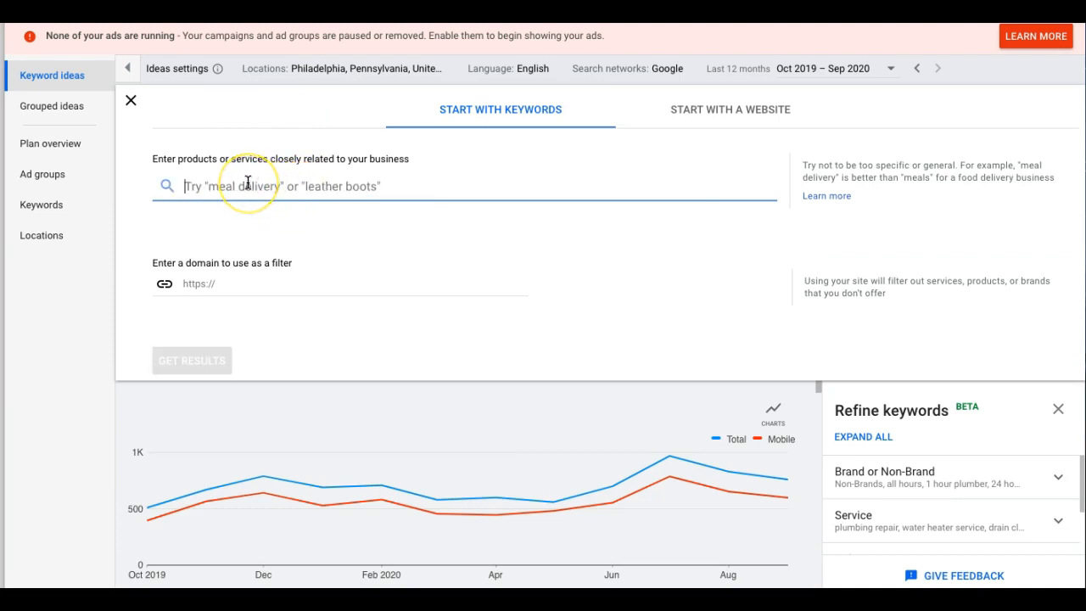
pyautogui.write('plumber')
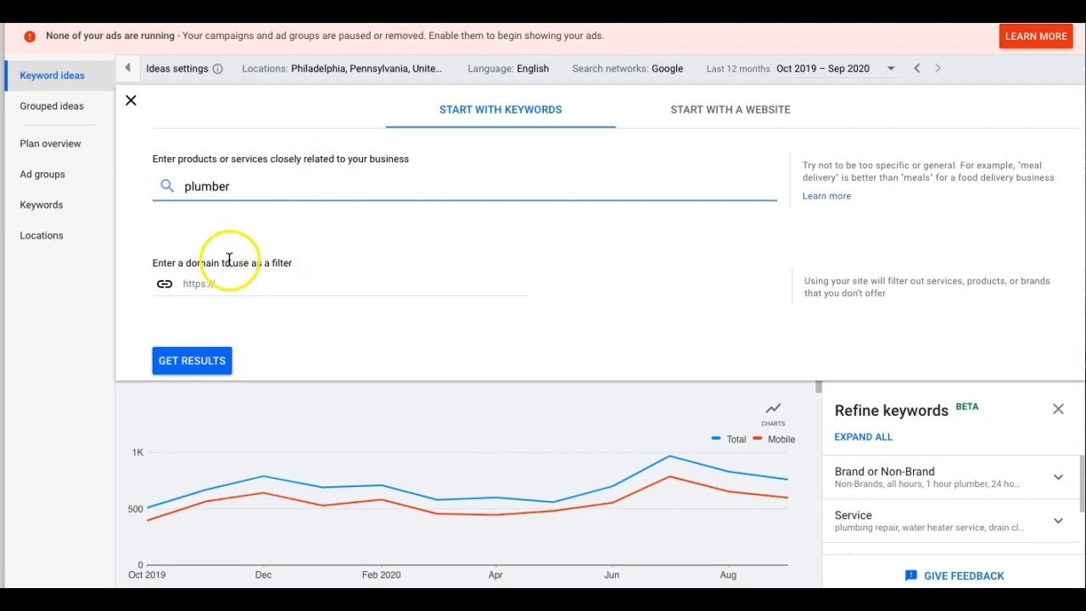
pyautogui.click(199, 360)
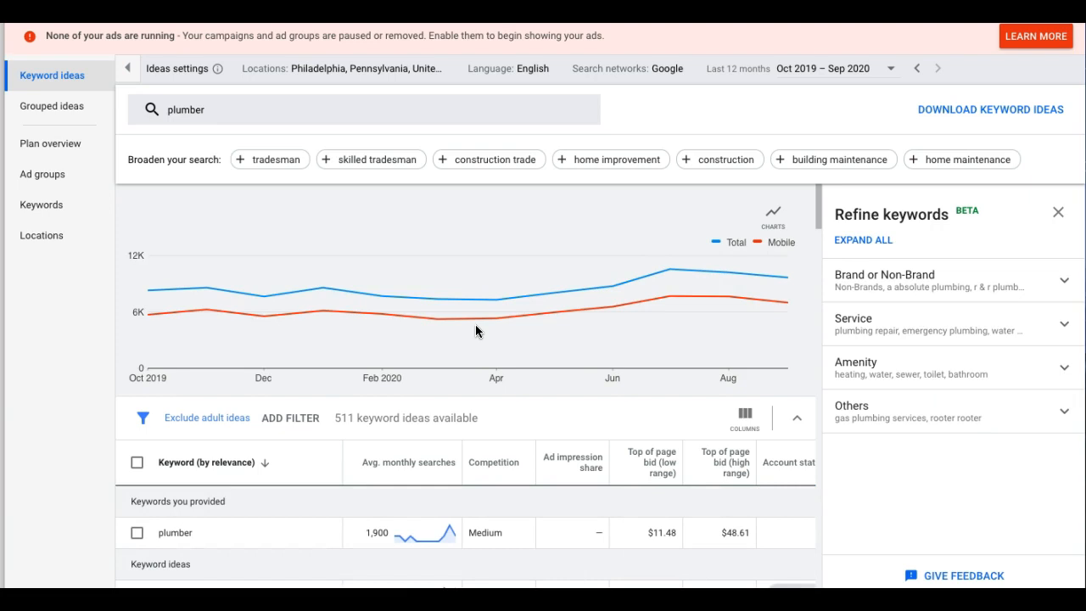
# - Examine the plumber keyword ideas, including the last page of results, for irrelevant or competitor brand terms
pyautogui.scroll(-3, 476, 325)
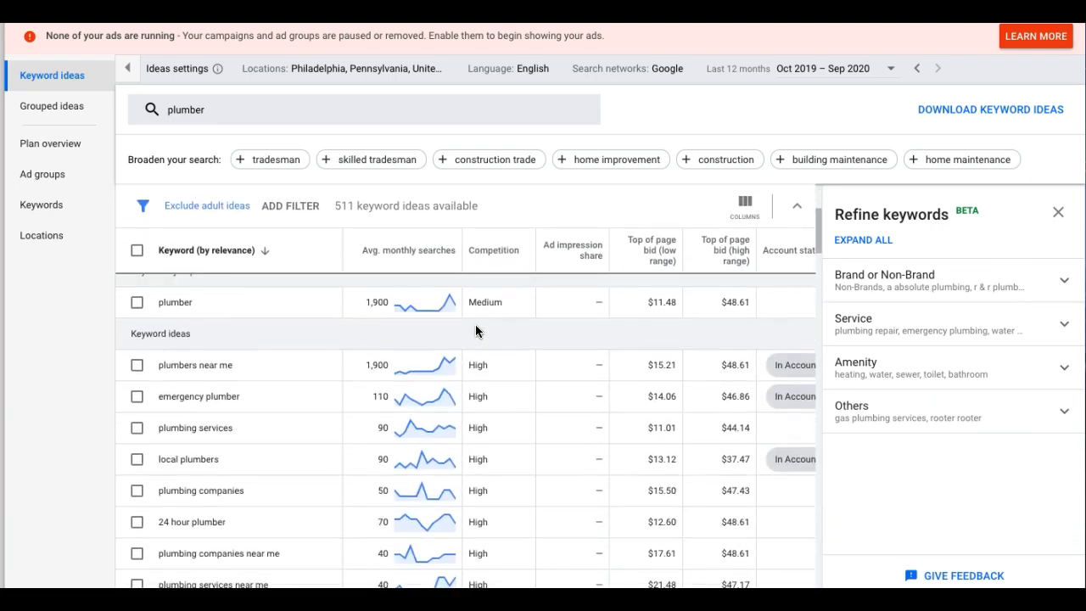
pyautogui.scroll(-3, 494, 340)
pyautogui.scroll(-10, 495, 340)
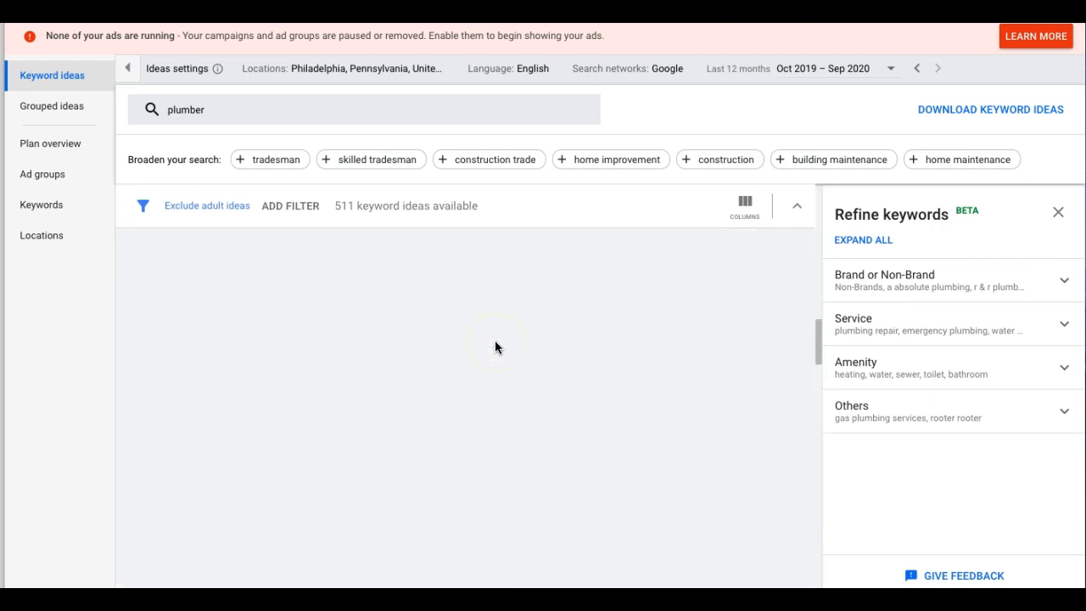
pyautogui.scroll(-5, 495, 340)
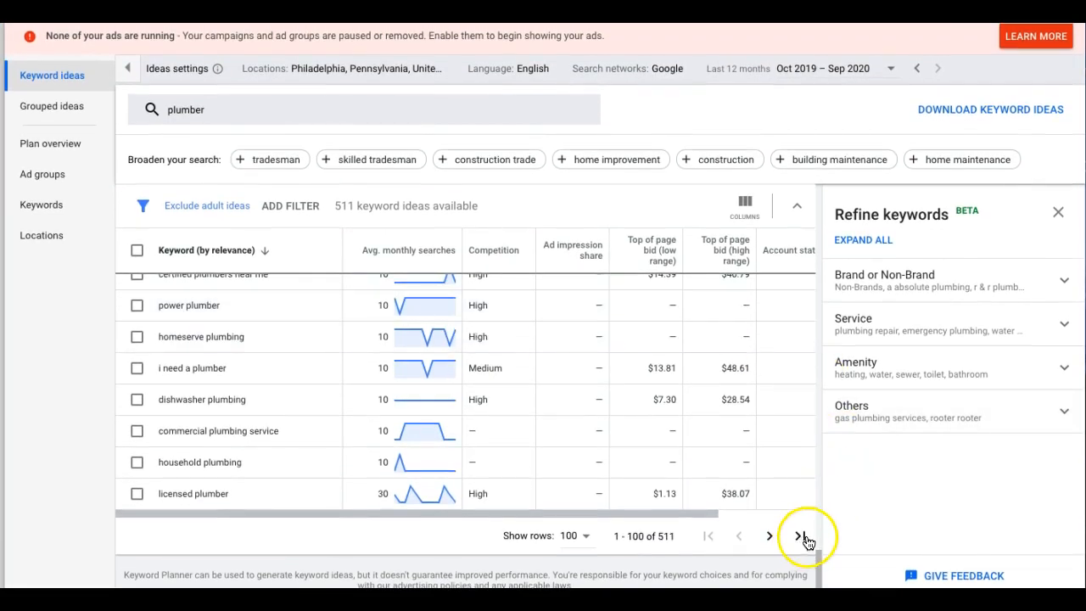
pyautogui.click(801, 541)
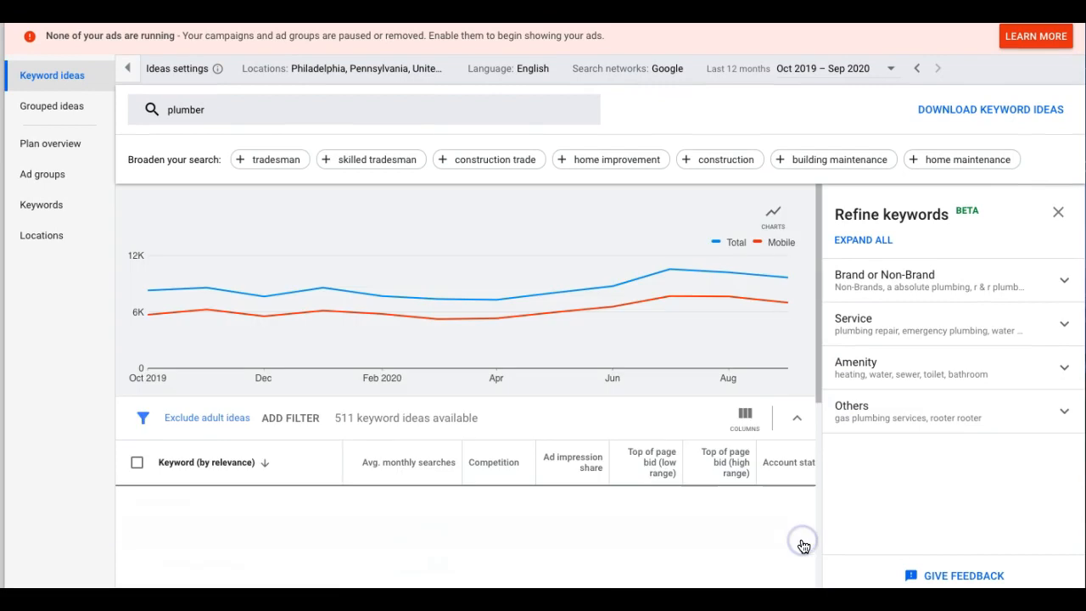
pyautogui.scroll(-1, 622, 429)
pyautogui.scroll(-5, 621, 429)
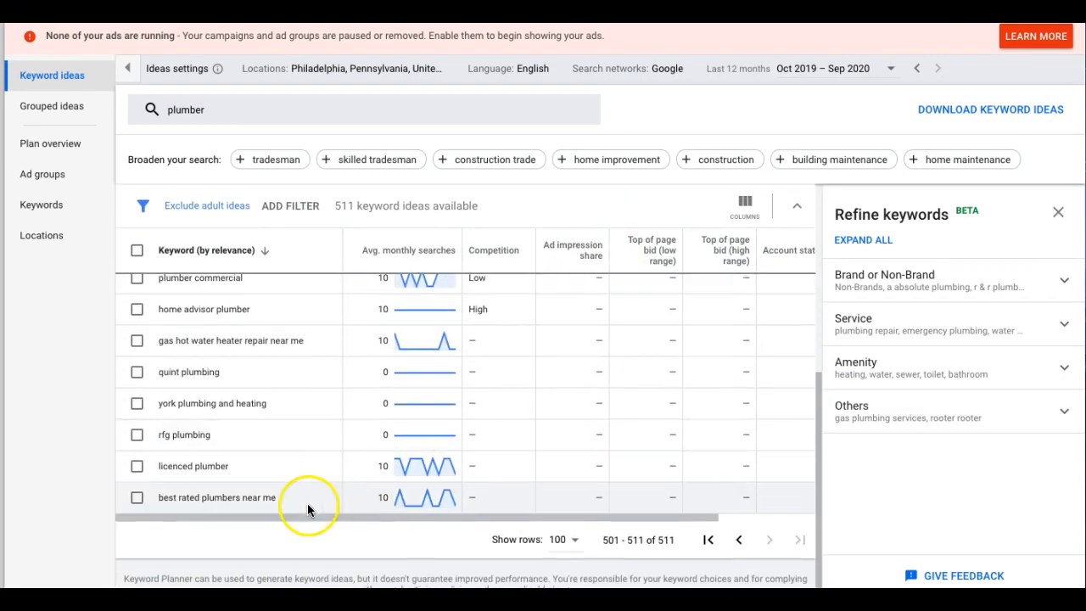
pyautogui.scroll(2, 308, 504)
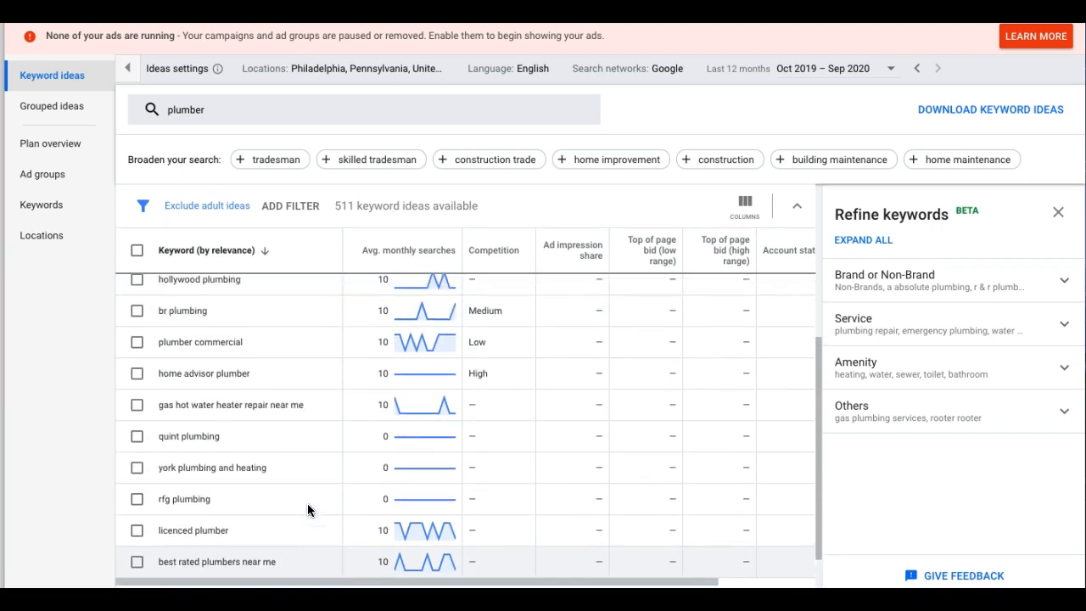
# - Copy the keyword "rfg plumbing", switch to AdWords Wrapper, enlarge its keyword box and paste the term there
pyautogui.tripleClick(195, 511)
pyautogui.press('super+c')
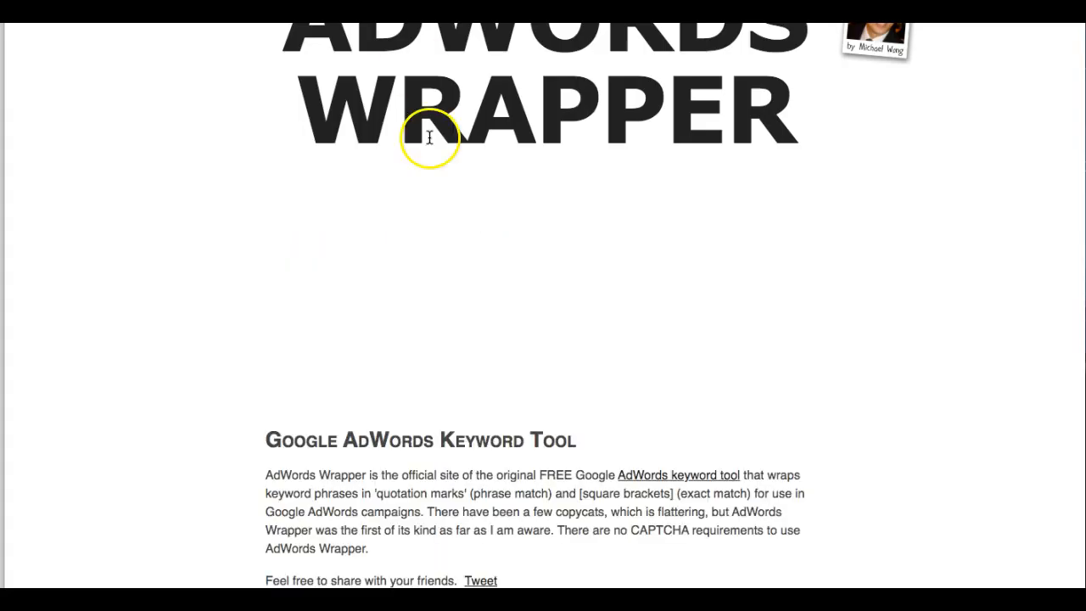
pyautogui.scroll(-1, 457, 298)
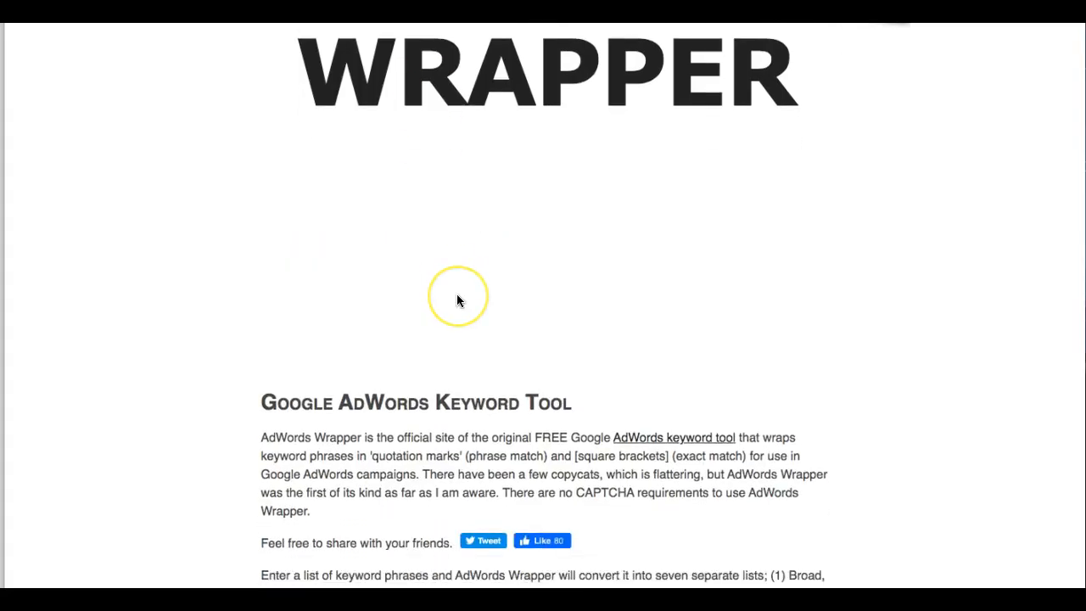
pyautogui.scroll(-17, 457, 294)
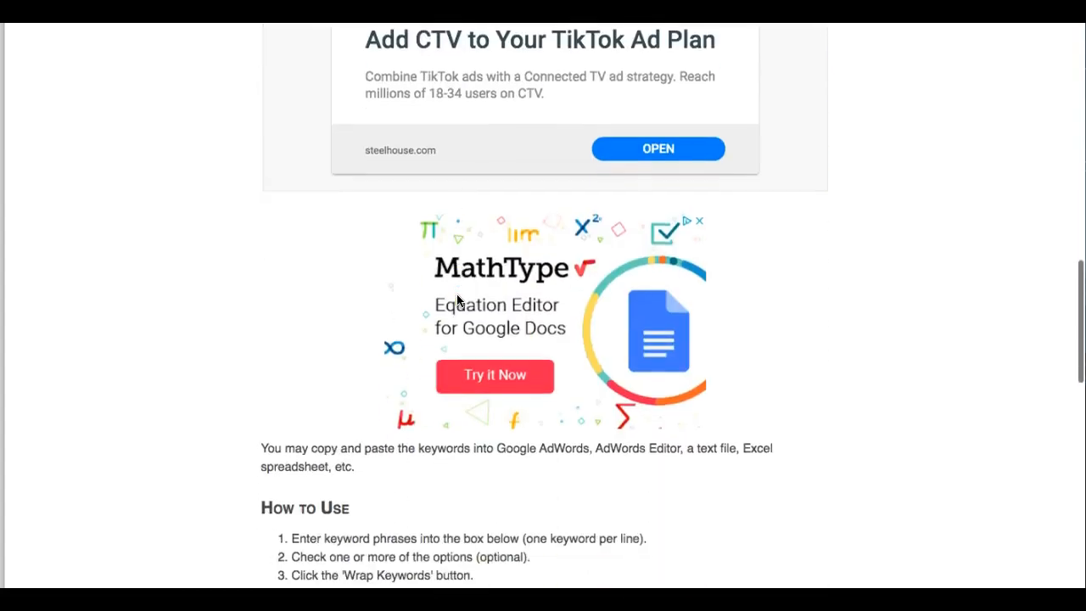
pyautogui.scroll(-10, 457, 298)
pyautogui.moveTo(624, 397); pyautogui.dragTo(667, 572)
pyautogui.click(361, 211)
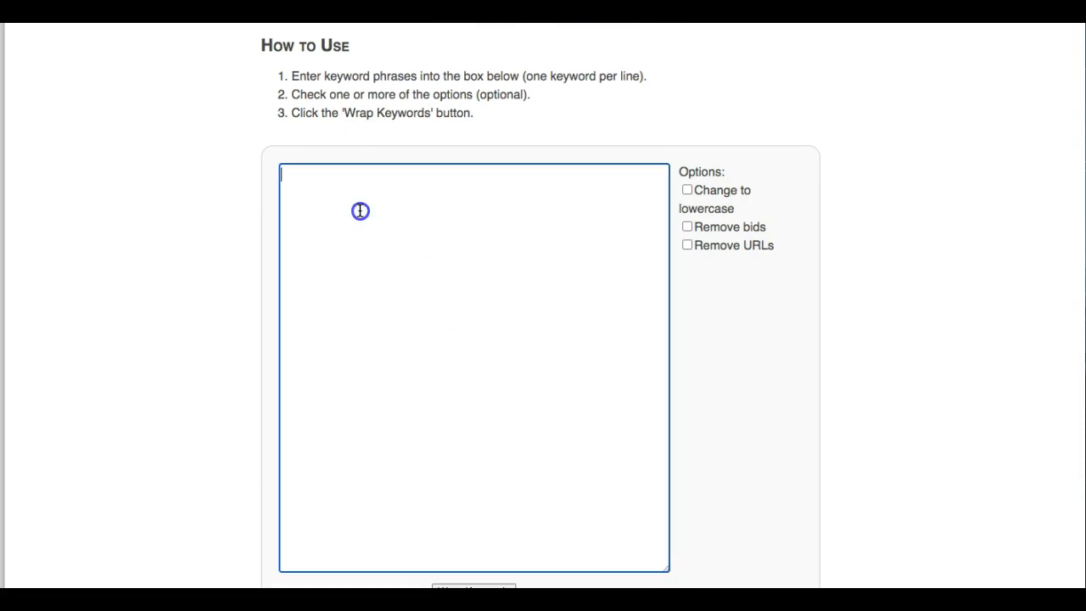
pyautogui.press('super+v')
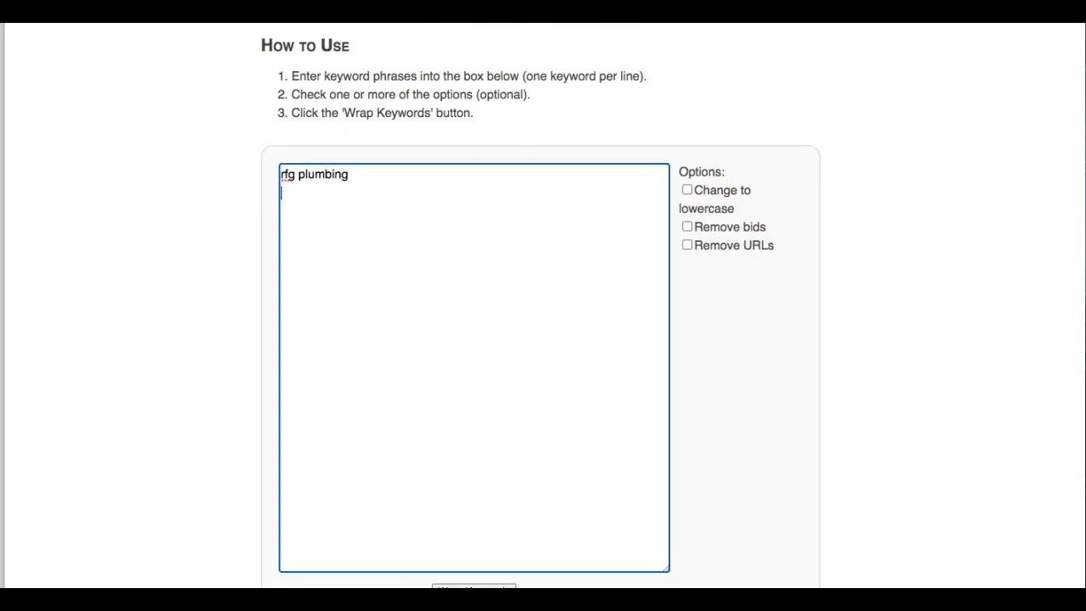
# - Copy "york plumbing and heating" from the keyword ideas and add it on the second line of the AdWords Wrapper list
pyautogui.hotkey('ctrl', 'shift', 'Tab')
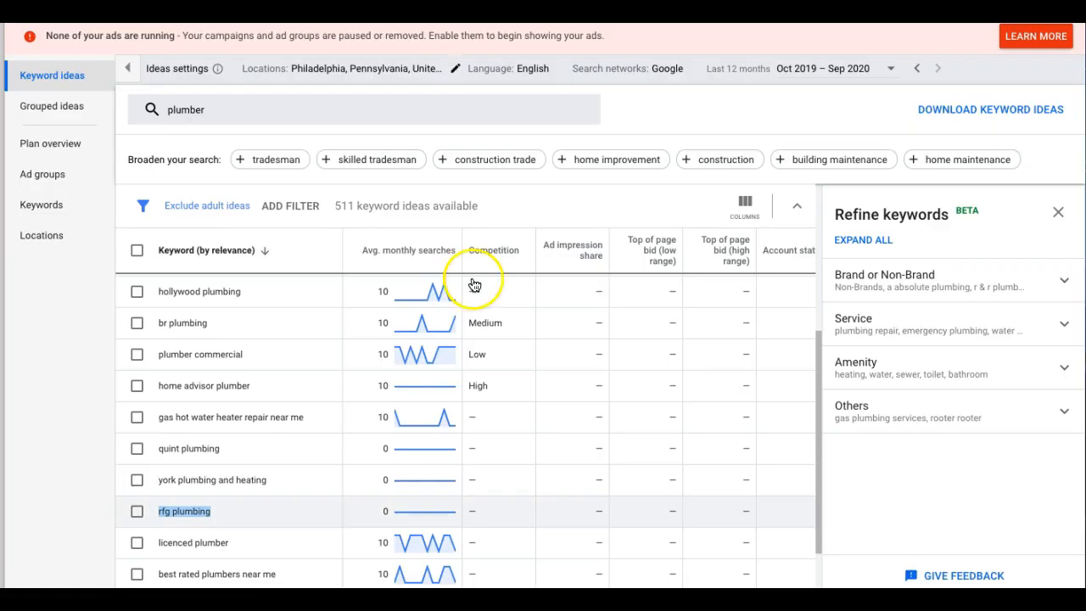
pyautogui.click(233, 481)
pyautogui.tripleClick(233, 480)
pyautogui.press('super+c')
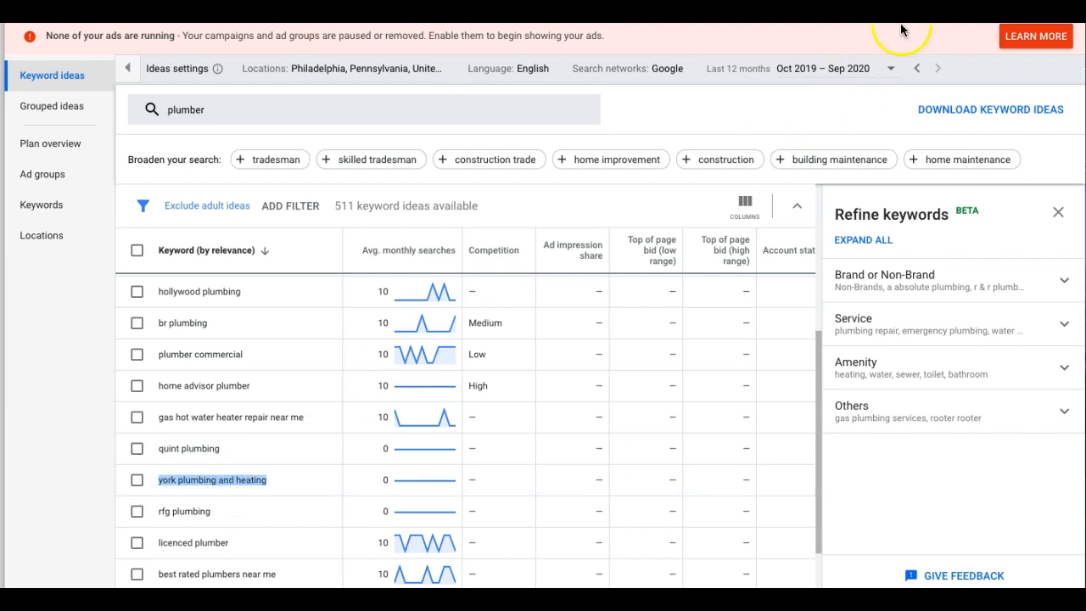
pyautogui.hotkey('ctrl', 'Tab')
pyautogui.click(456, 174)
pyautogui.press('Return')
pyautogui.press('super+v')
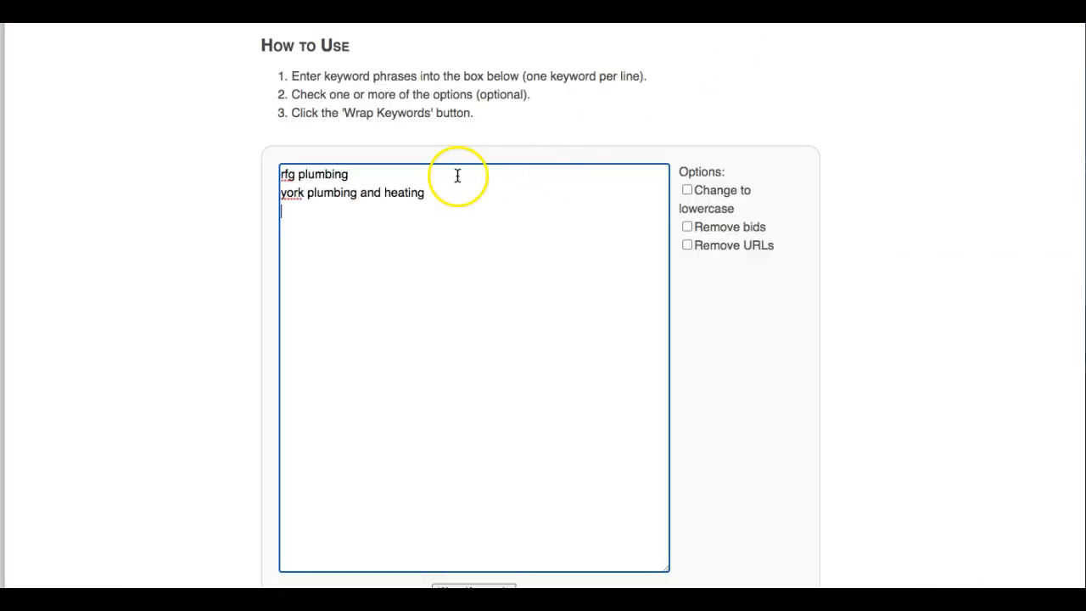
# - Copy "home advisor plumber" from the keyword ideas and add it on the third line of the AdWords Wrapper list
pyautogui.hotkey('ctrl', 'shift', 'Tab')
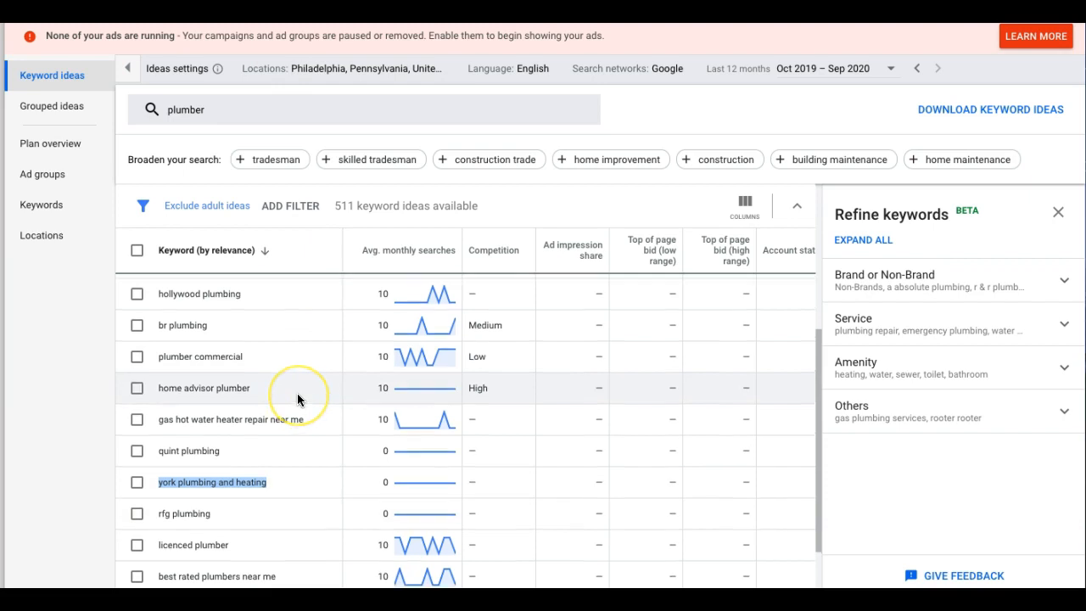
pyautogui.scroll(3, 297, 393)
pyautogui.tripleClick(221, 497)
pyautogui.hotkey('ctrl', 'c')
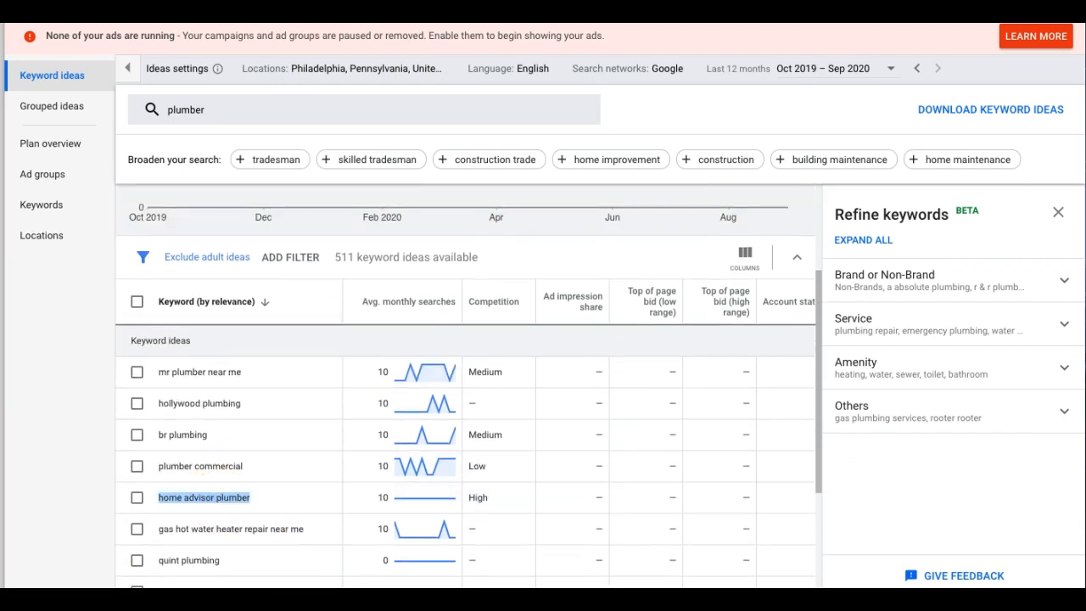
pyautogui.hotkey('ctrl', 'Tab')
pyautogui.click(368, 204)
pyautogui.hotkey('ctrl', 'v')
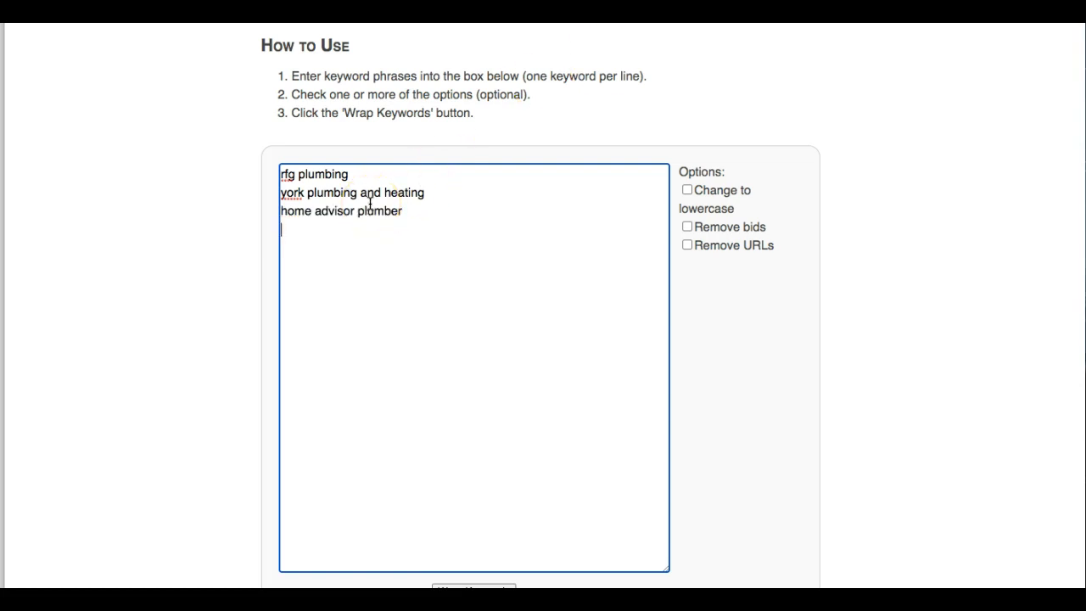
# - Add "home advisor" on the fourth line of the AdWords Wrapper list and recheck the plumber keyword ideas for further brand terms
pyautogui.hotkey('ctrl', 'v')
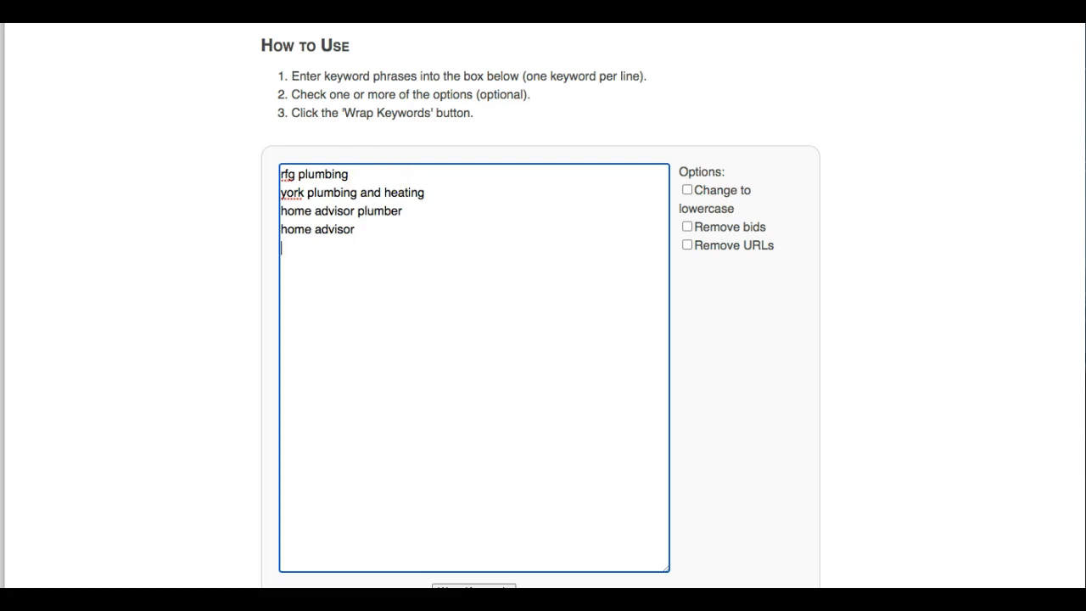
pyautogui.hotkey('ctrl', 'shift', 'Tab')
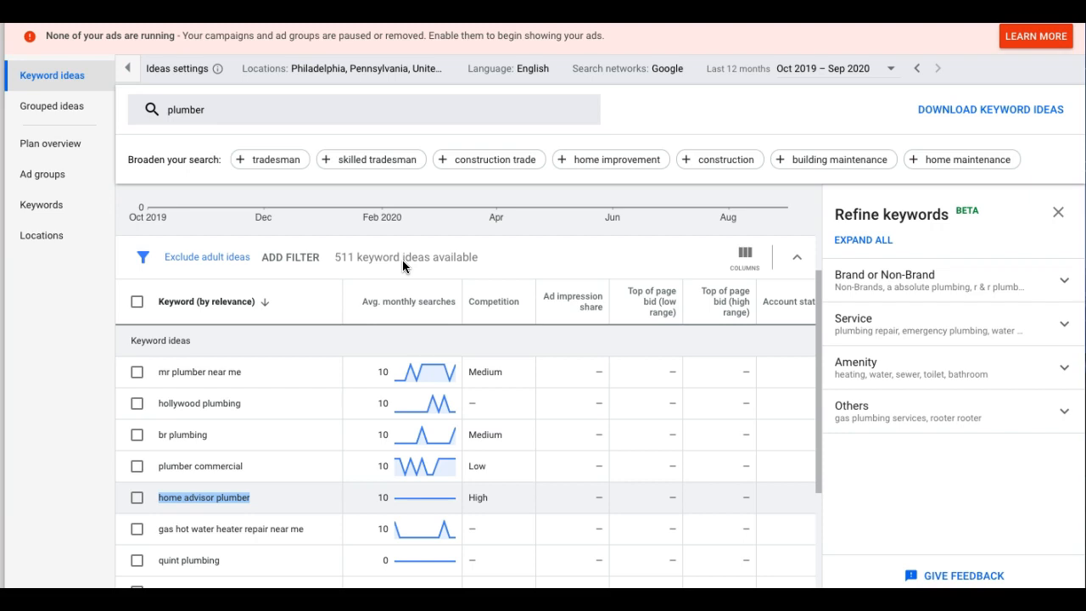
pyautogui.click(402, 405)
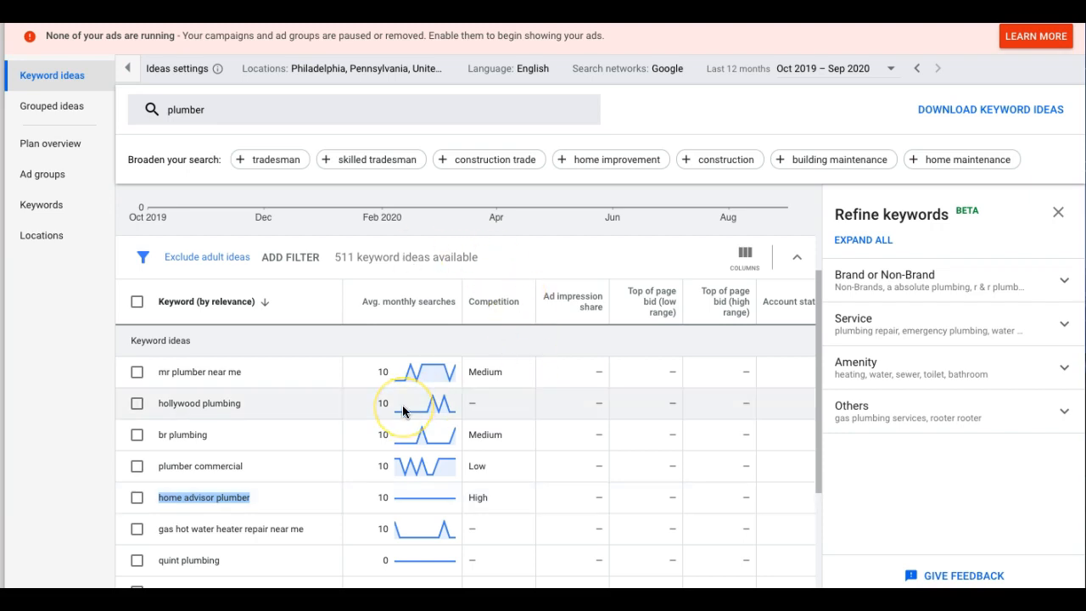
pyautogui.scroll(1, 297, 408)
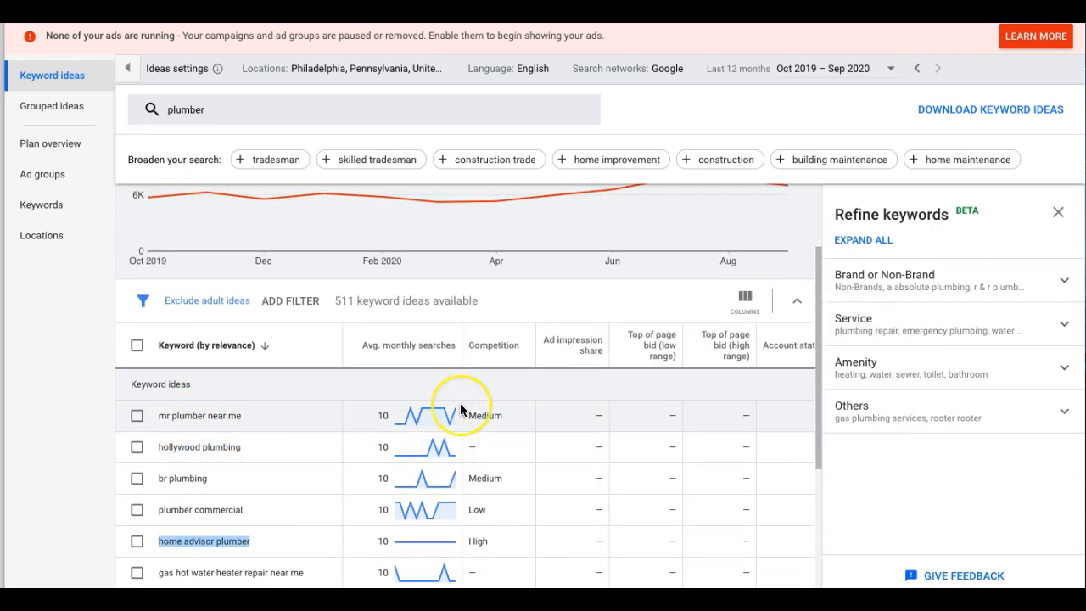
pyautogui.scroll(-3, 460, 405)
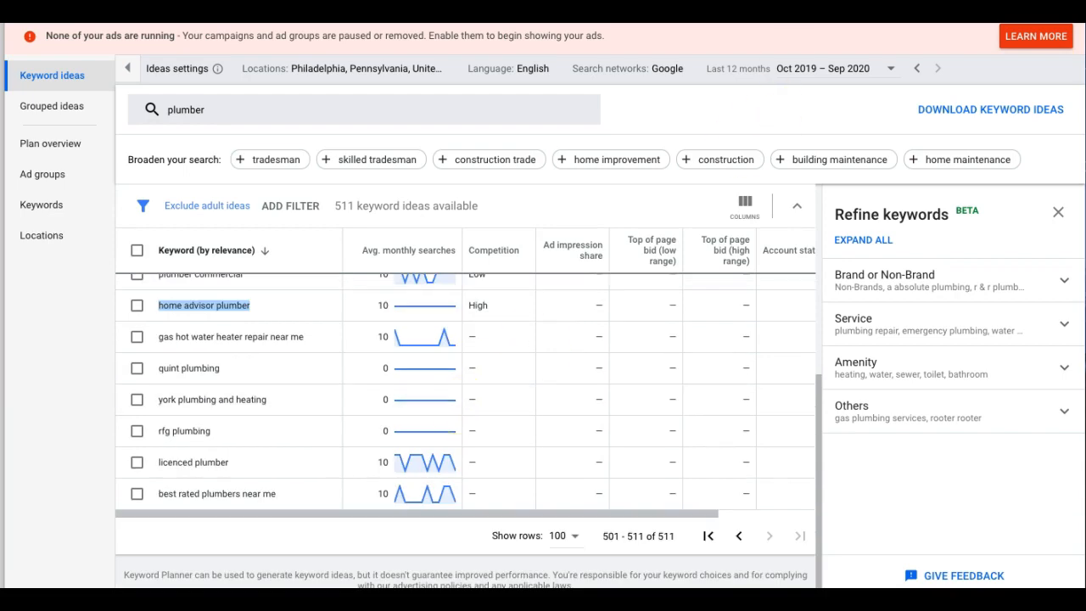
pyautogui.hotkey('ctrl', 'Tab')
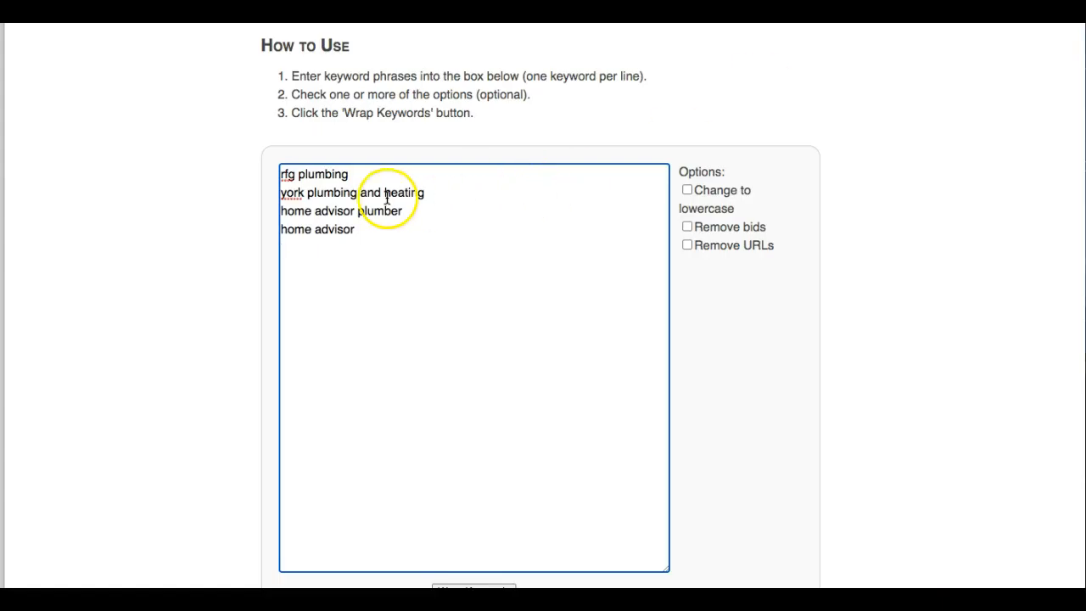
# - Copy all four collected brand terms from the AdWords Wrapper keyword list
pyautogui.moveTo(281, 174); pyautogui.dragTo(368, 229)
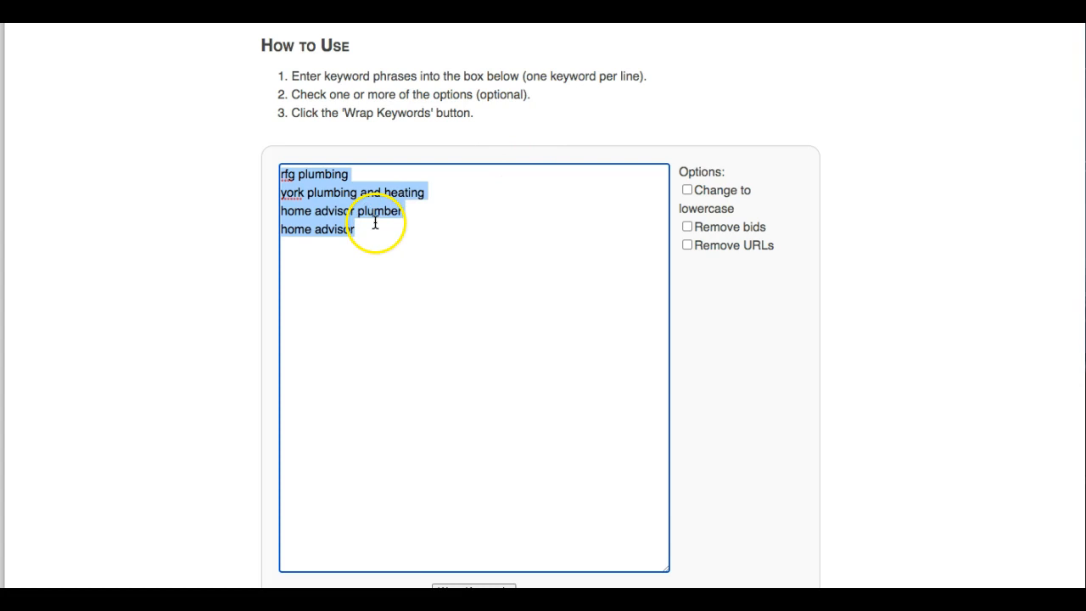
pyautogui.click(297, 295)
pyautogui.scroll(-2, 388, 230)
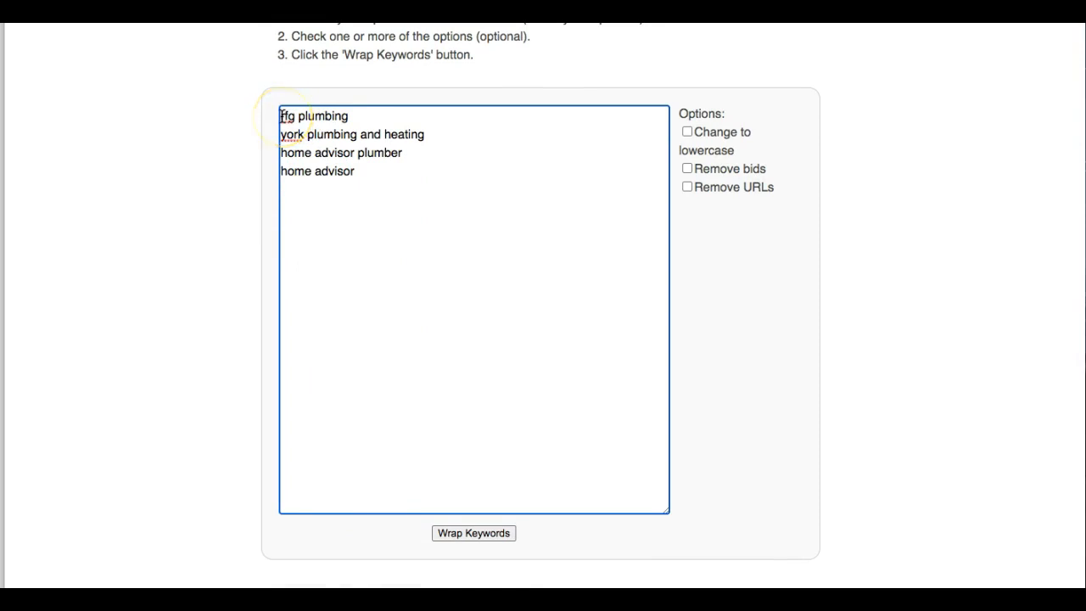
pyautogui.moveTo(283, 117); pyautogui.dragTo(367, 169)
pyautogui.hotkey('ctrl', 'c')
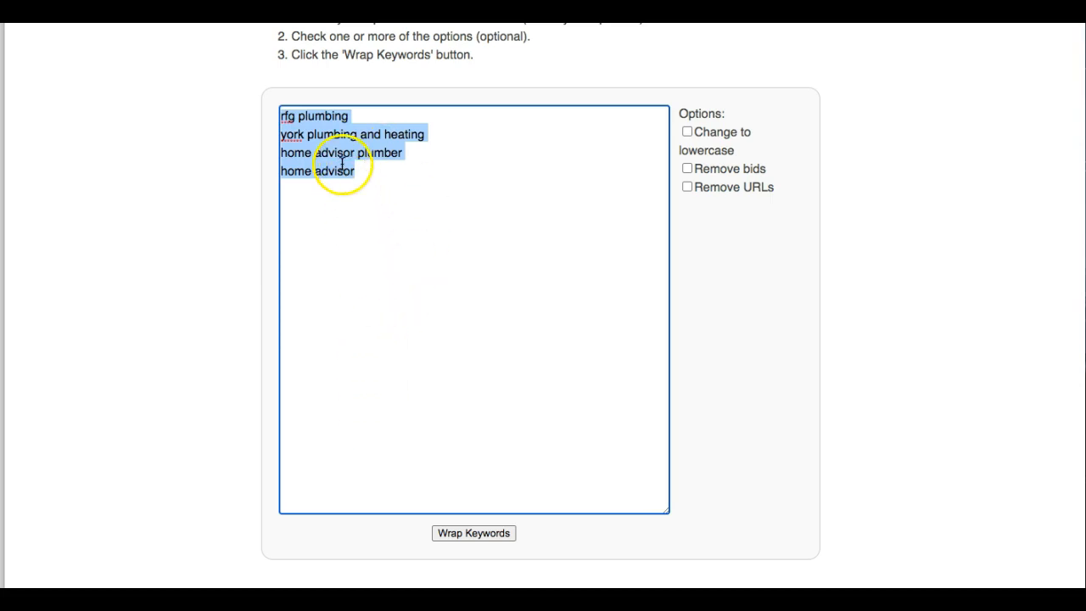
# - Switch to Google Ads and open the Plumbing Lead Gen PHILLY campaign from the list of all campaigns
pyautogui.click(380, 208)
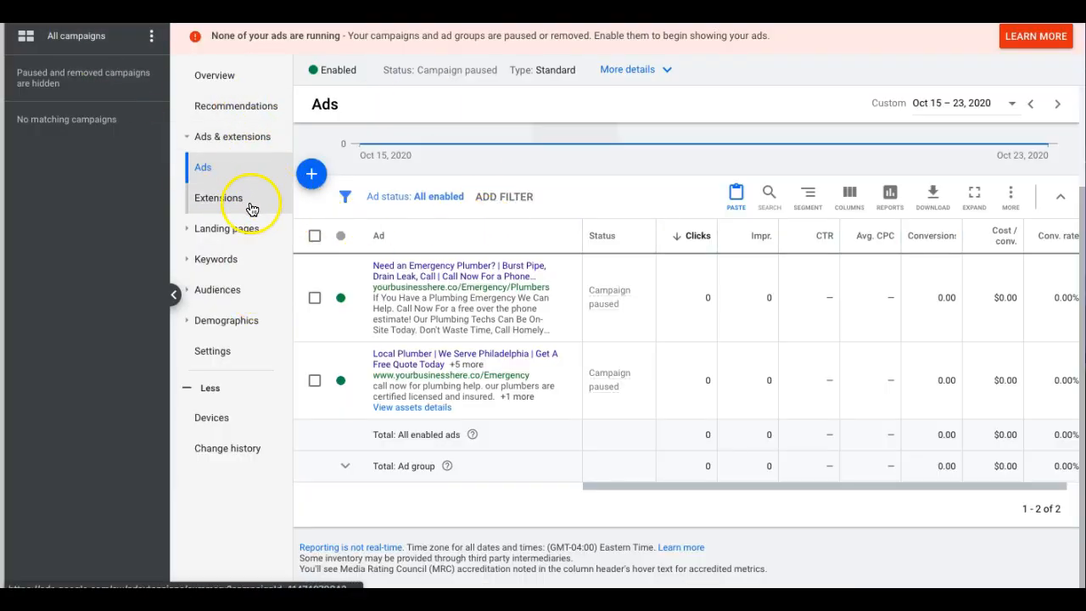
pyautogui.click(73, 44)
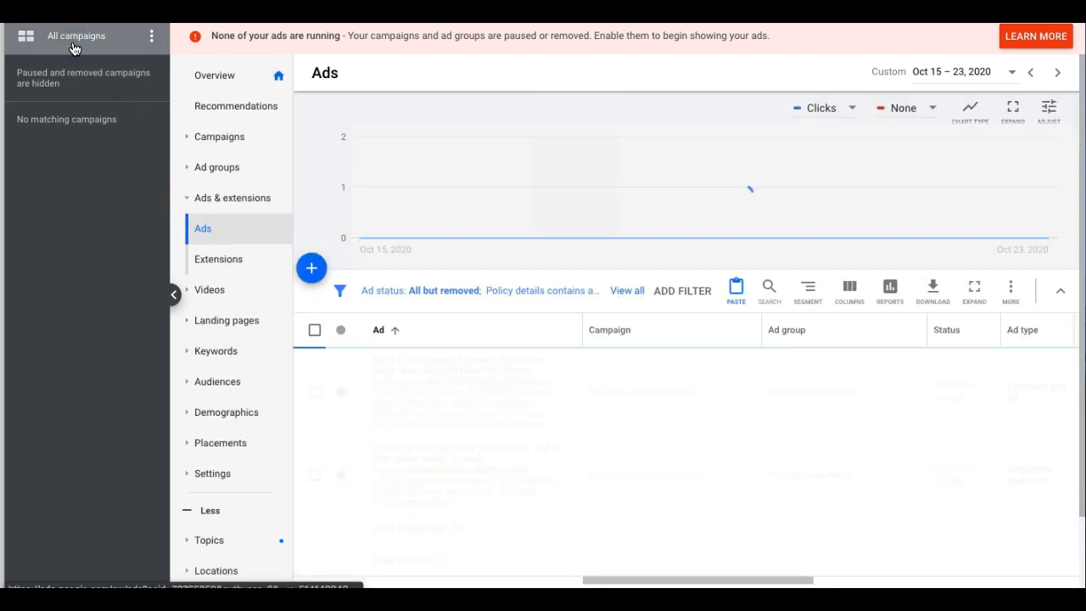
pyautogui.click(207, 141)
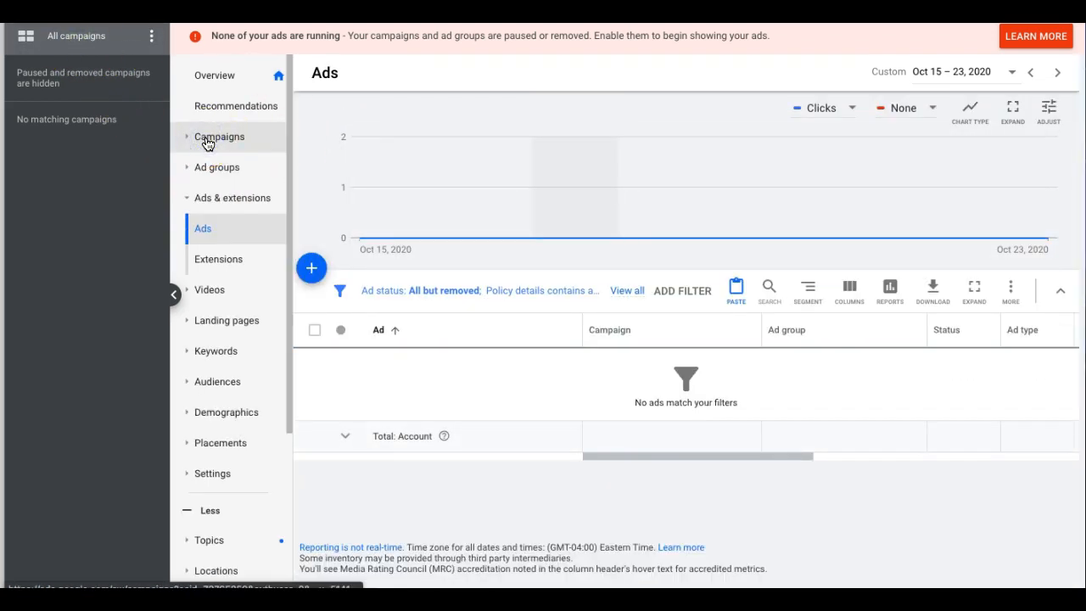
pyautogui.scroll(-1, 496, 393)
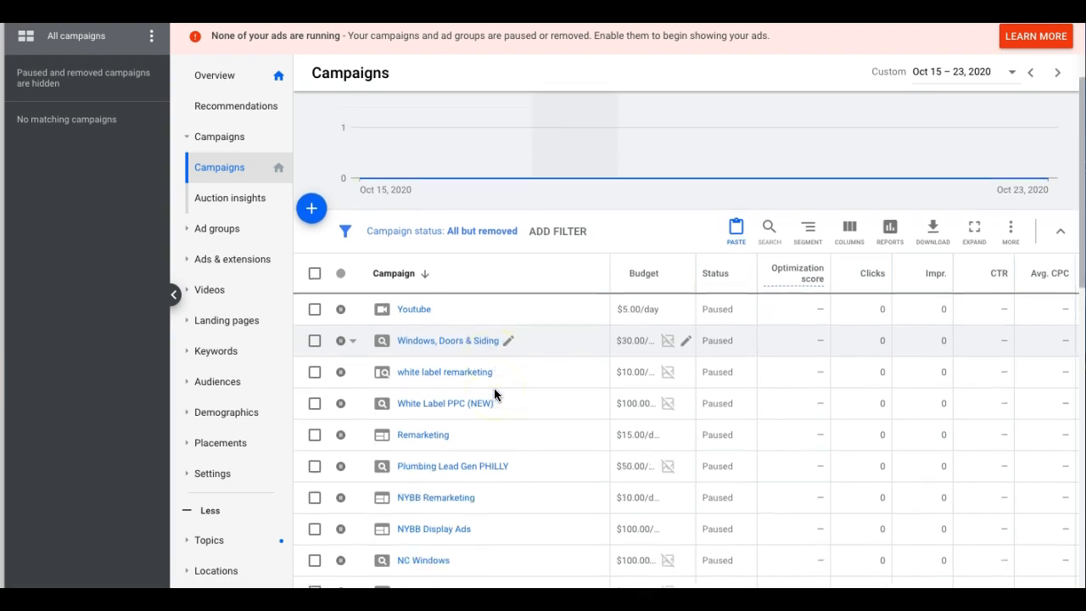
pyautogui.click(449, 426)
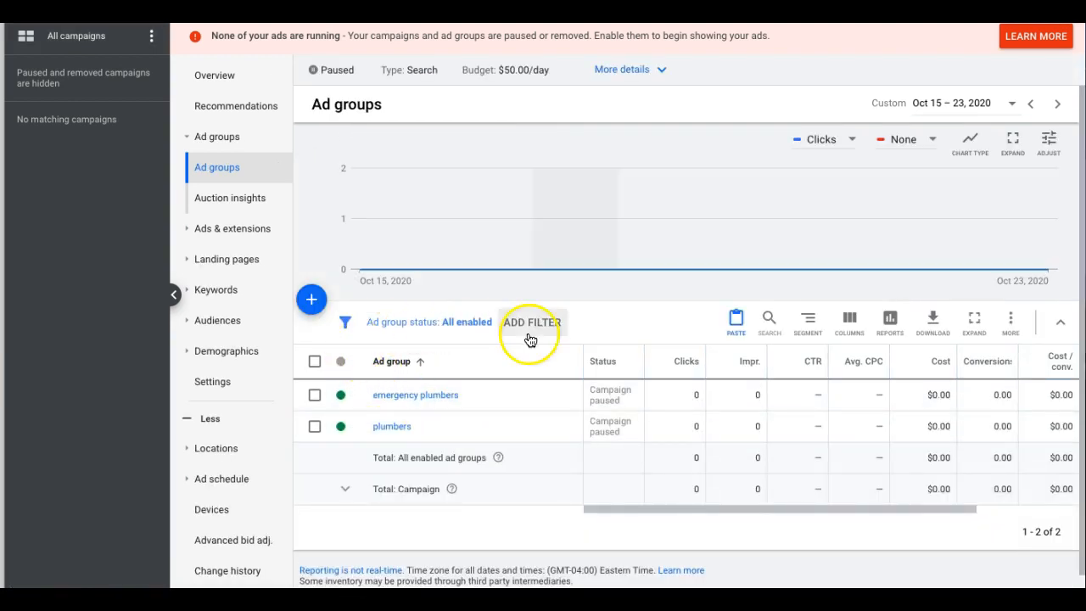
# - Add the four copied brand terms as campaign-level negative keywords for Plumbing Lead Gen PHILLY and save them
pyautogui.moveTo(800, 196)
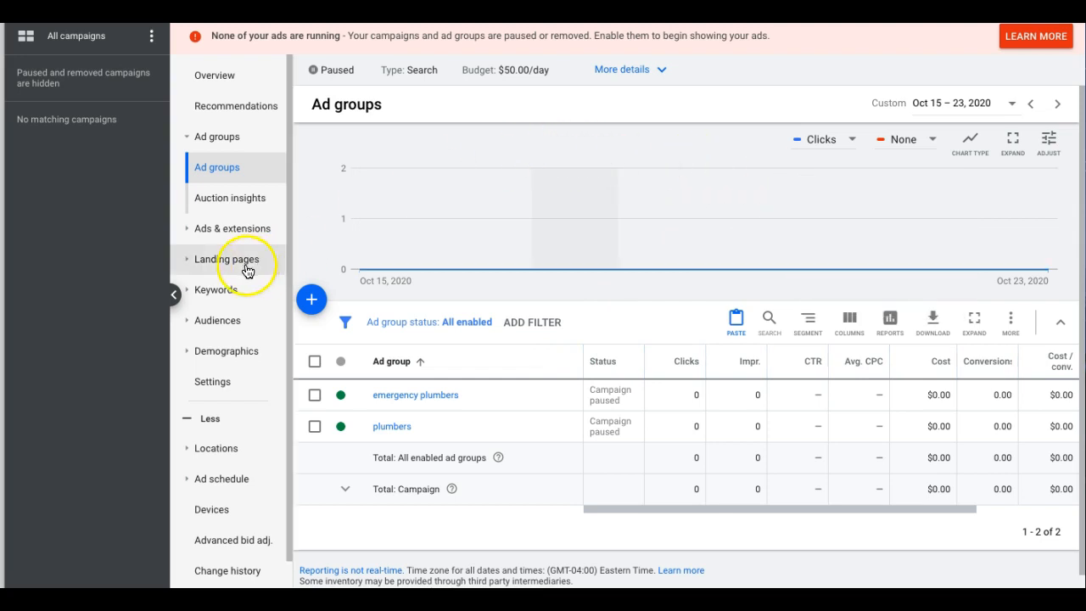
pyautogui.click(219, 290)
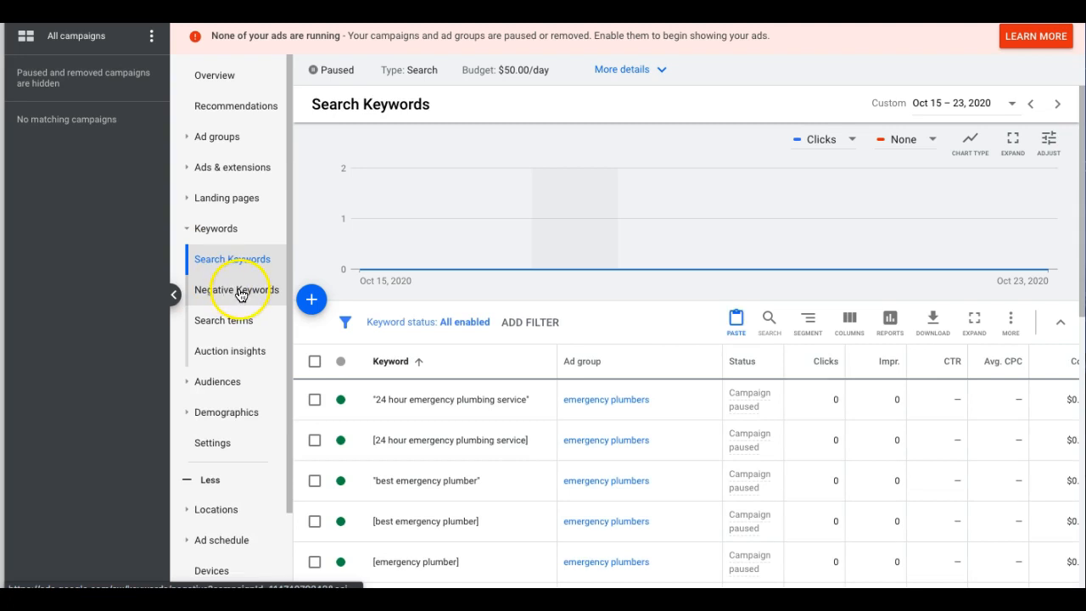
pyautogui.click(236, 289)
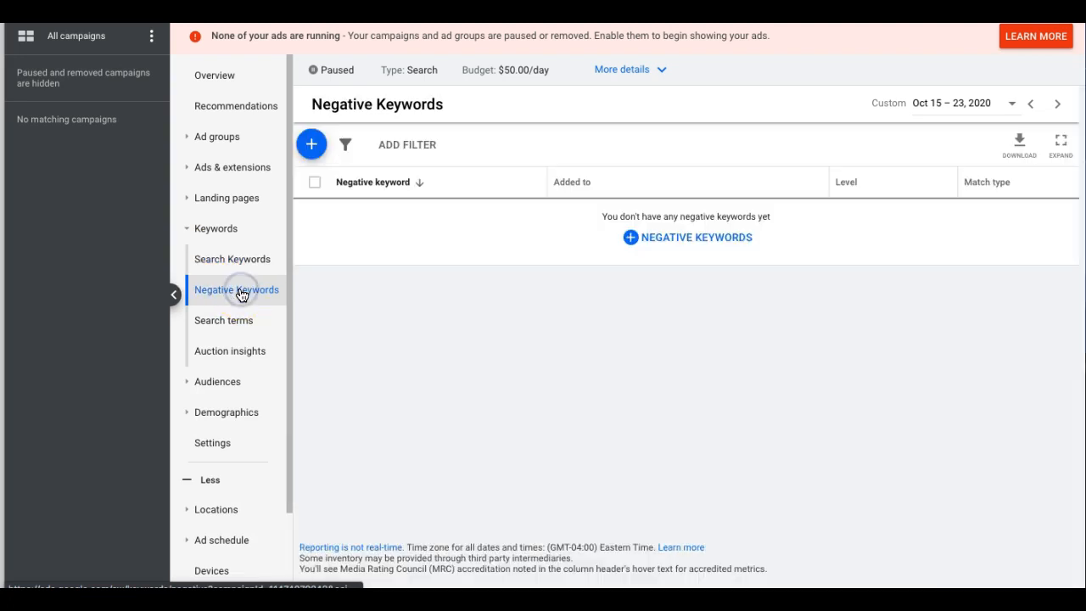
pyautogui.click(312, 144)
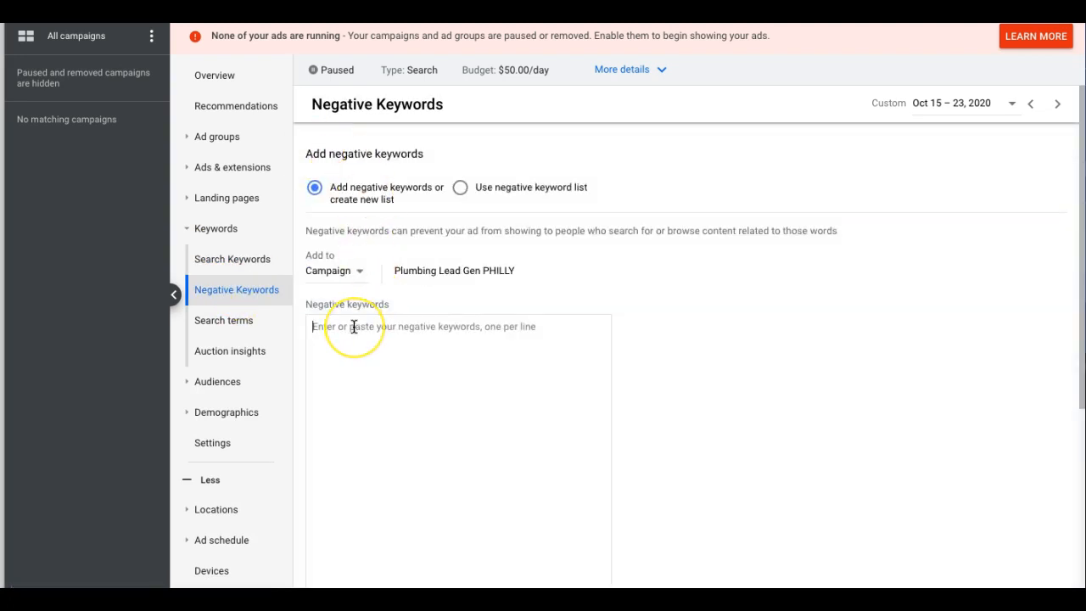
pyautogui.hotkey('ctrl', 'v')
pyautogui.scroll(-5, 629, 352)
pyautogui.click(328, 417)
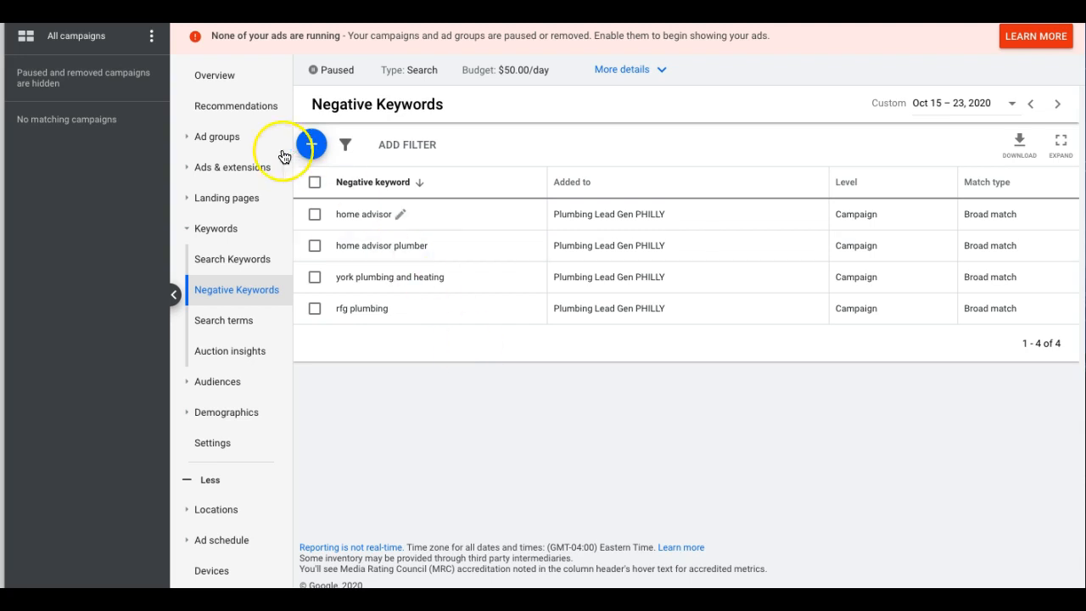
# - Review the campaign's extensions overview, dismiss the view tip, and start a new sitelink extension for Plumbing Lead Gen PHILLY
pyautogui.click(221, 180)
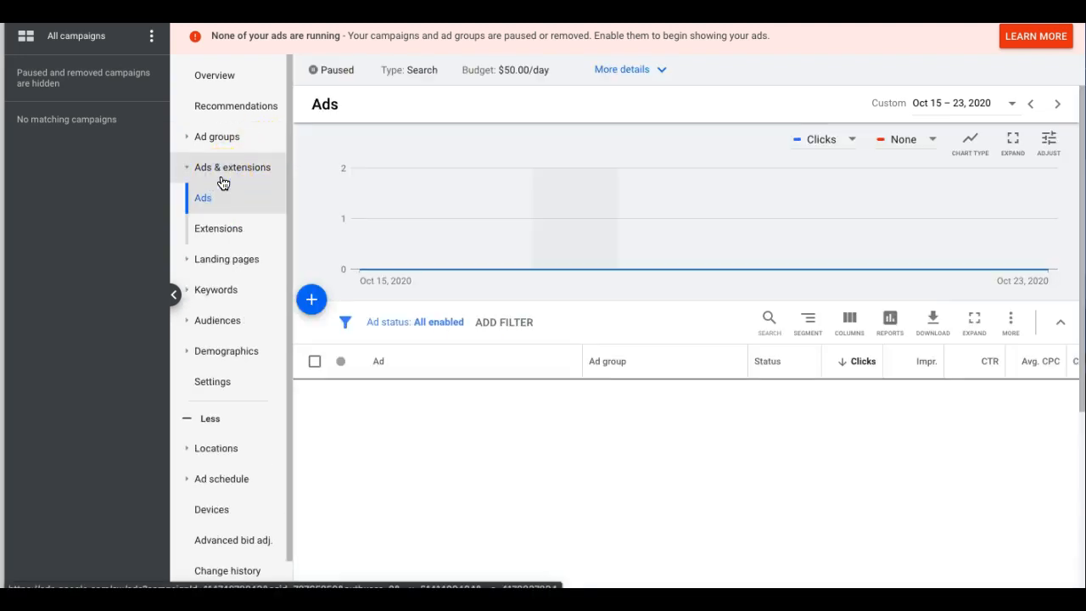
pyautogui.click(247, 231)
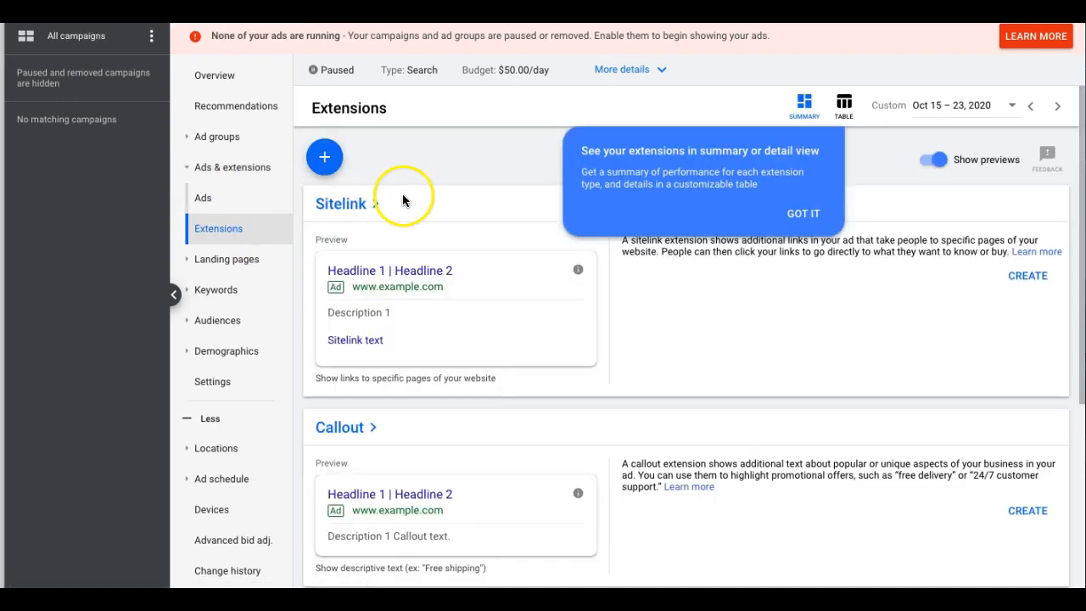
pyautogui.scroll(-1, 521, 181)
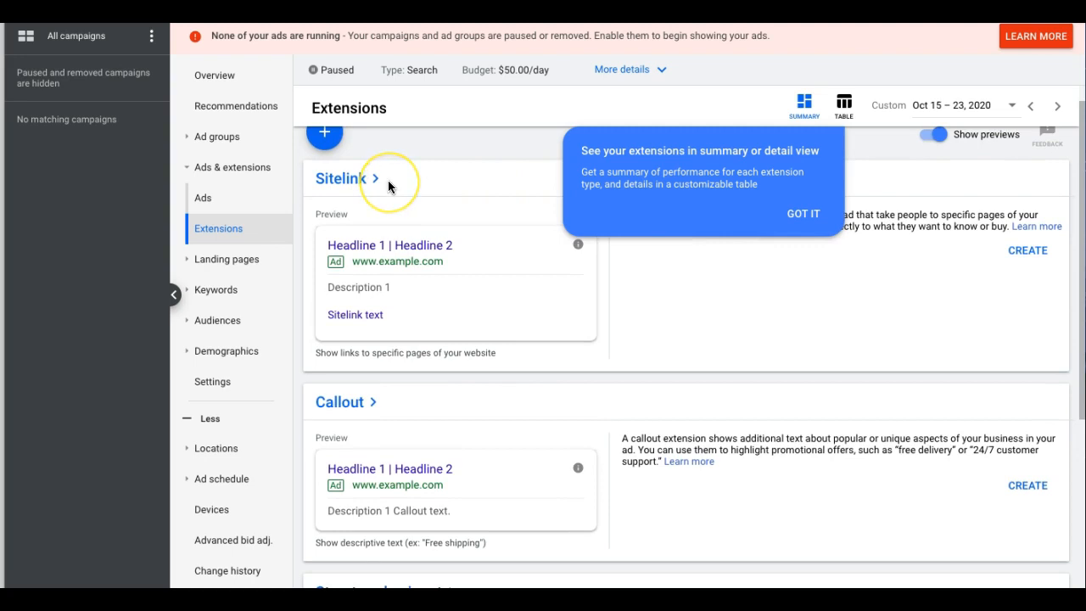
pyautogui.scroll(-3, 388, 179)
pyautogui.scroll(-2, 433, 292)
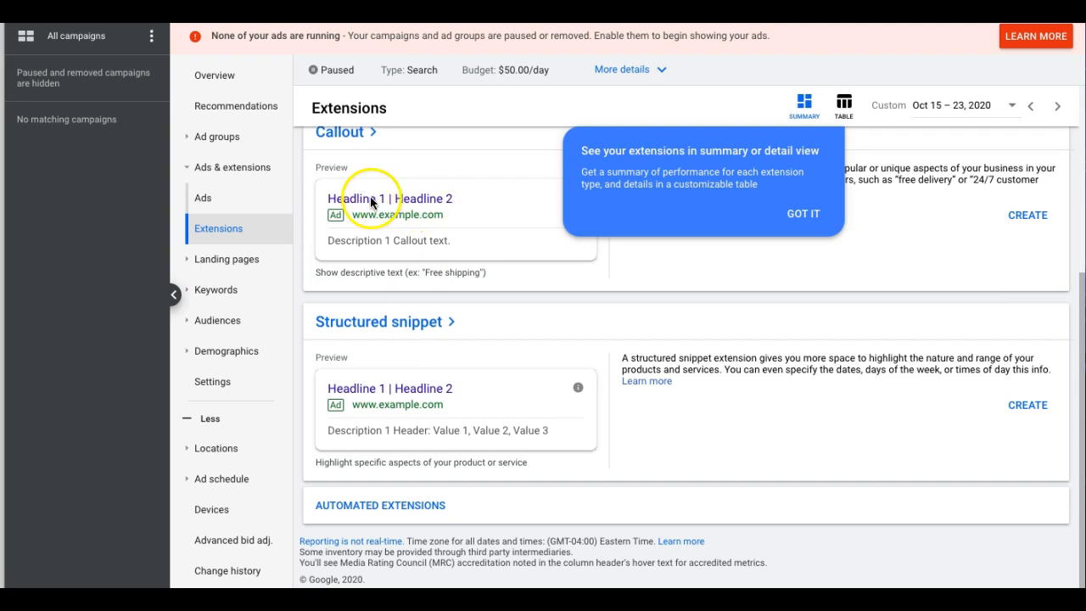
pyautogui.scroll(5, 365, 199)
pyautogui.click(815, 214)
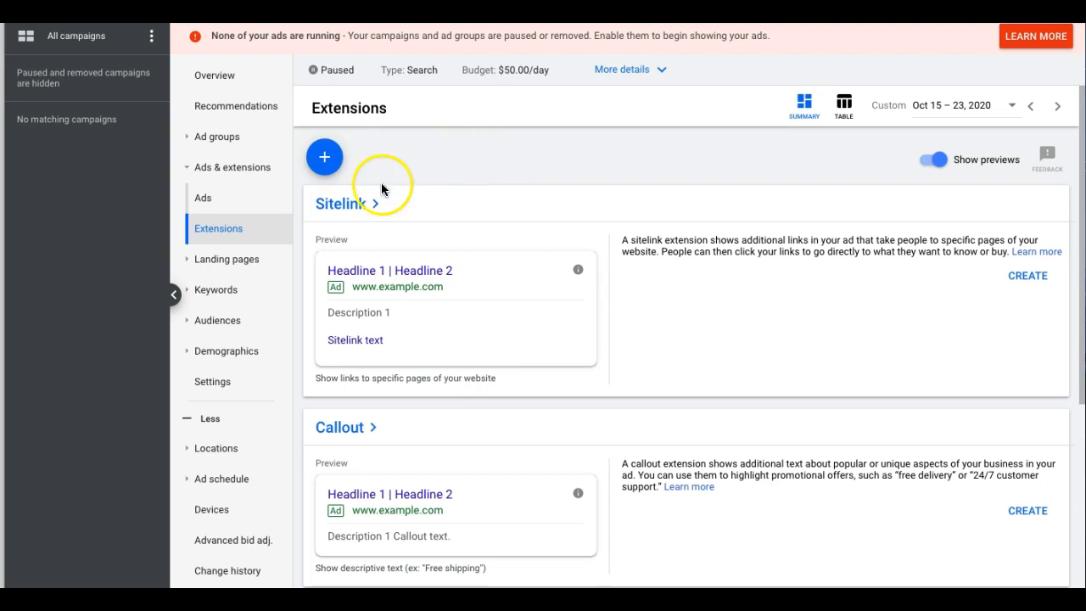
pyautogui.click(325, 157)
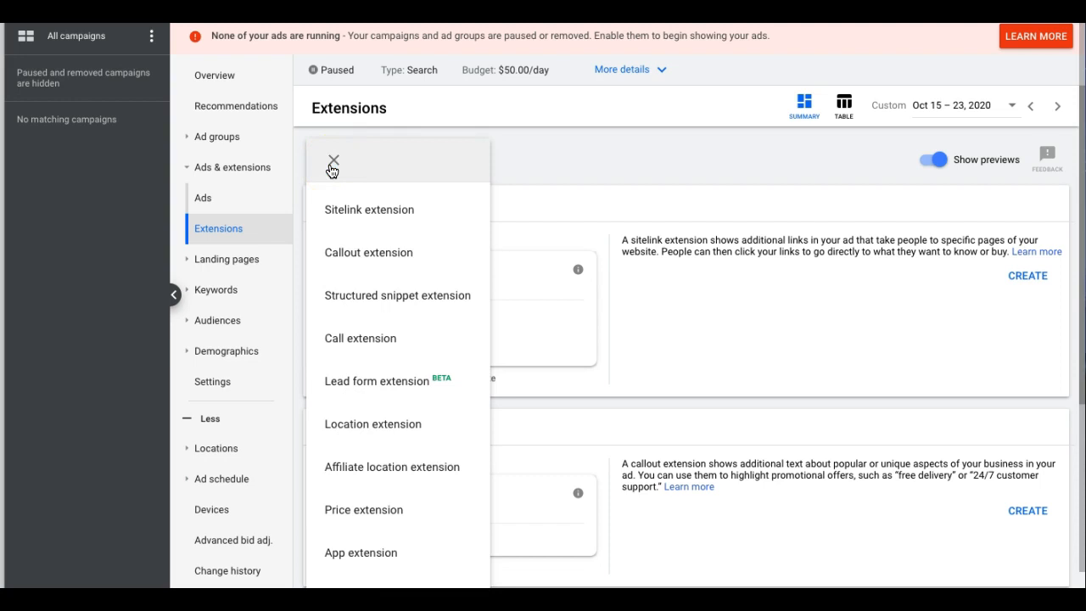
pyautogui.click(383, 216)
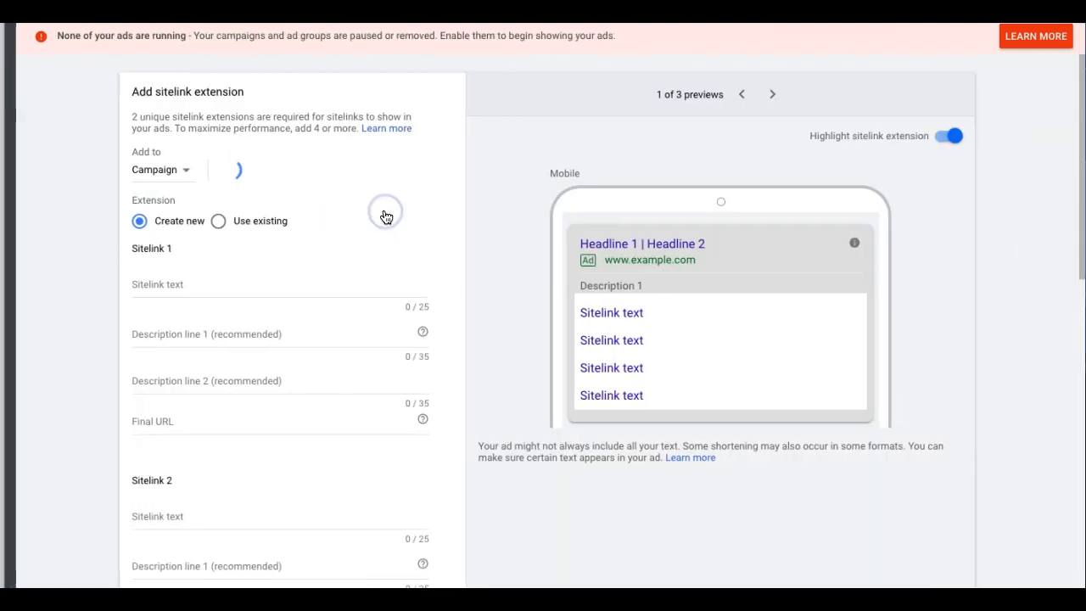
# - Examine the sitelink text, description line and final URL fields for each sitelink in the new extension form
pyautogui.scroll(-1, 176, 272)
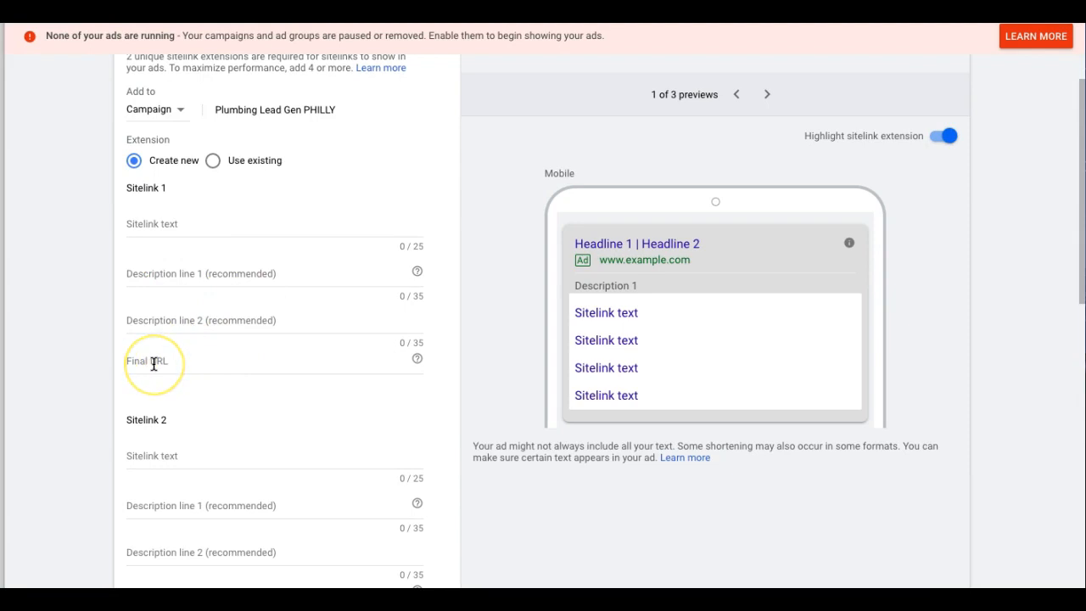
pyautogui.scroll(-3, 153, 364)
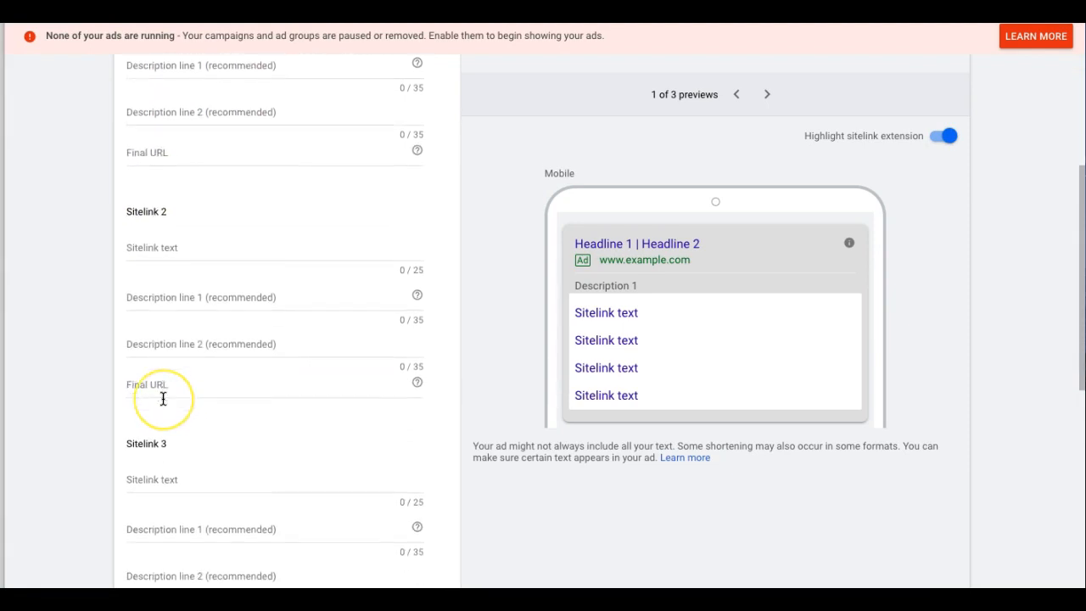
pyautogui.scroll(3, 162, 398)
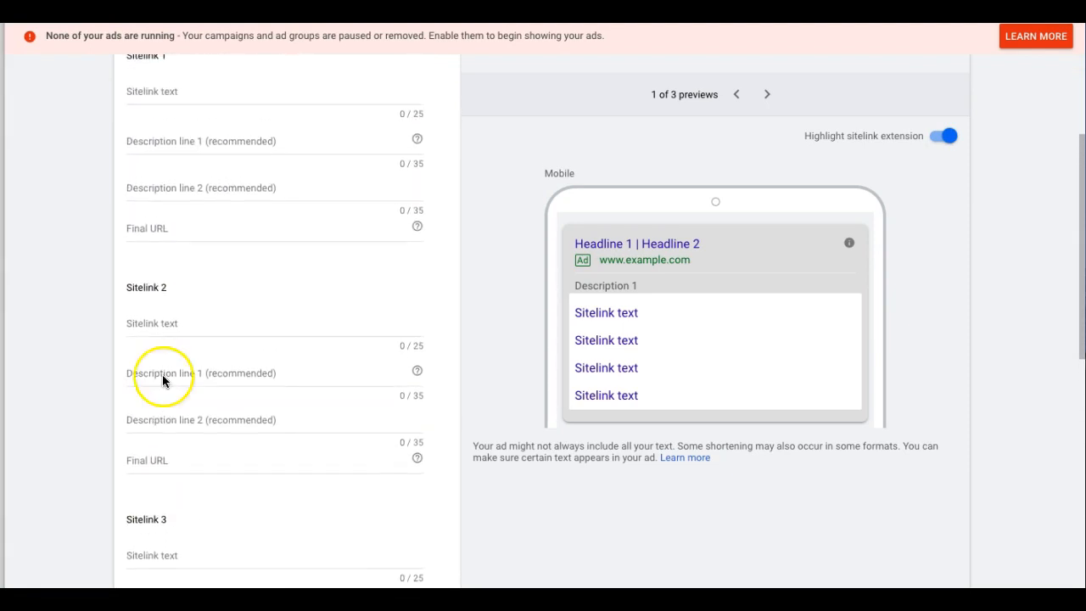
pyautogui.scroll(2, 192, 179)
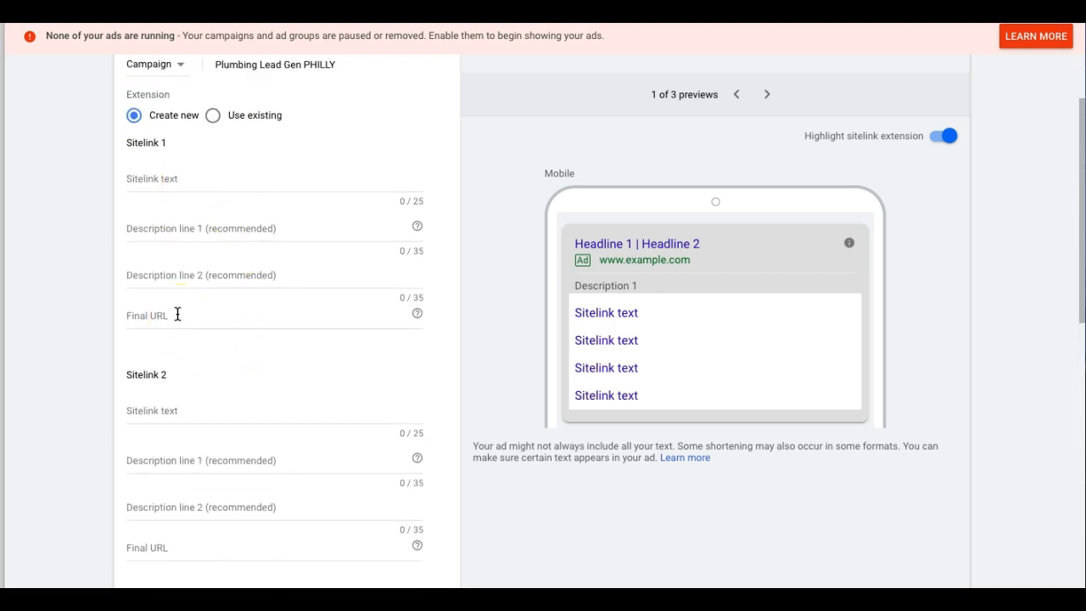
pyautogui.scroll(-1, 209, 547)
pyautogui.scroll(-3, 209, 547)
pyautogui.scroll(5, 198, 272)
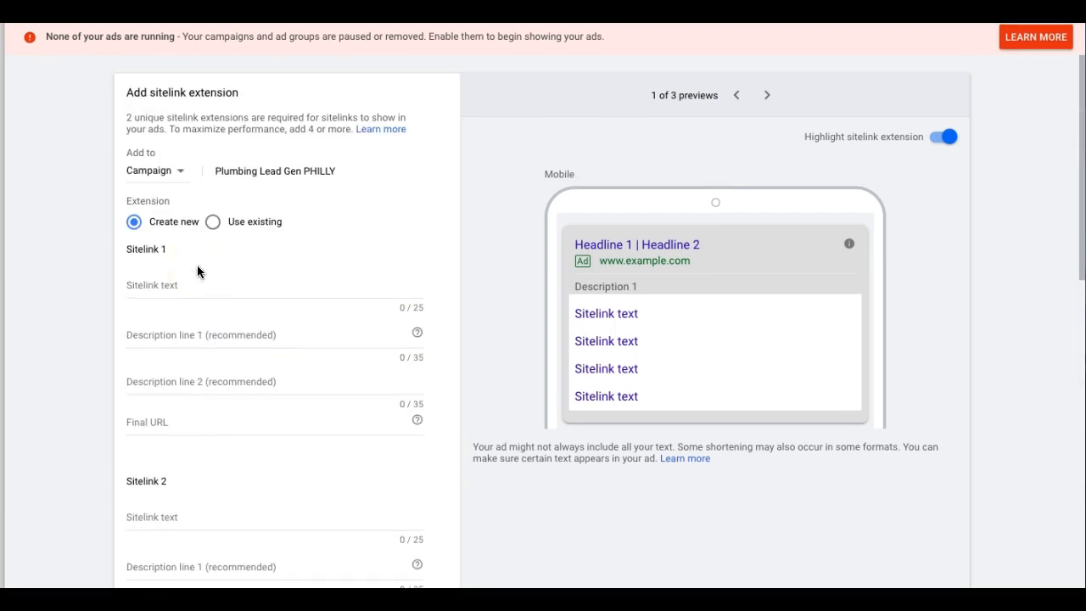
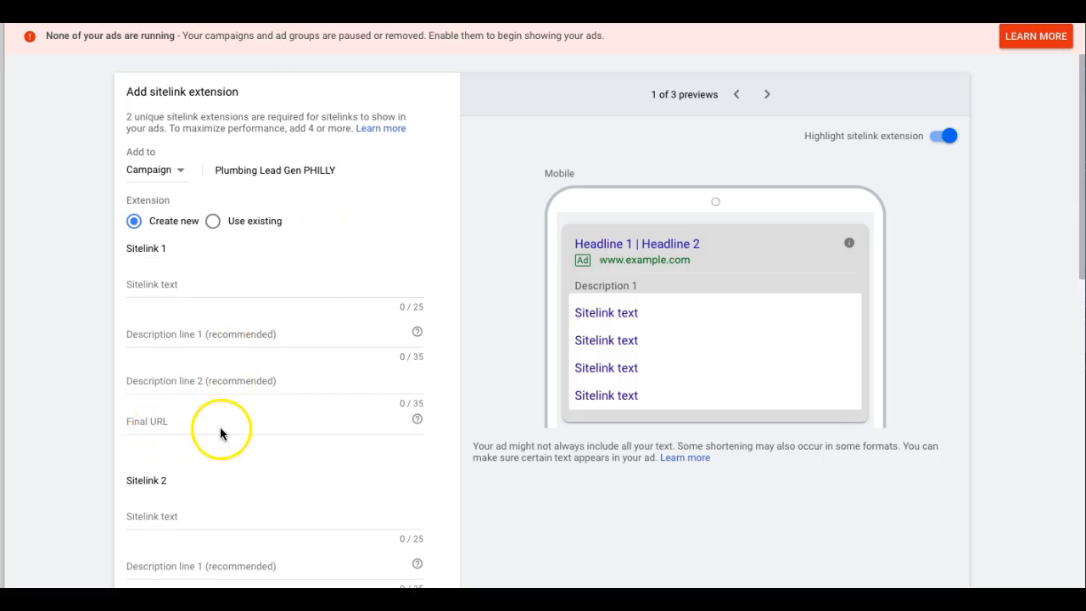
pyautogui.scroll(-2, 219, 427)
pyautogui.scroll(-1, 219, 433)
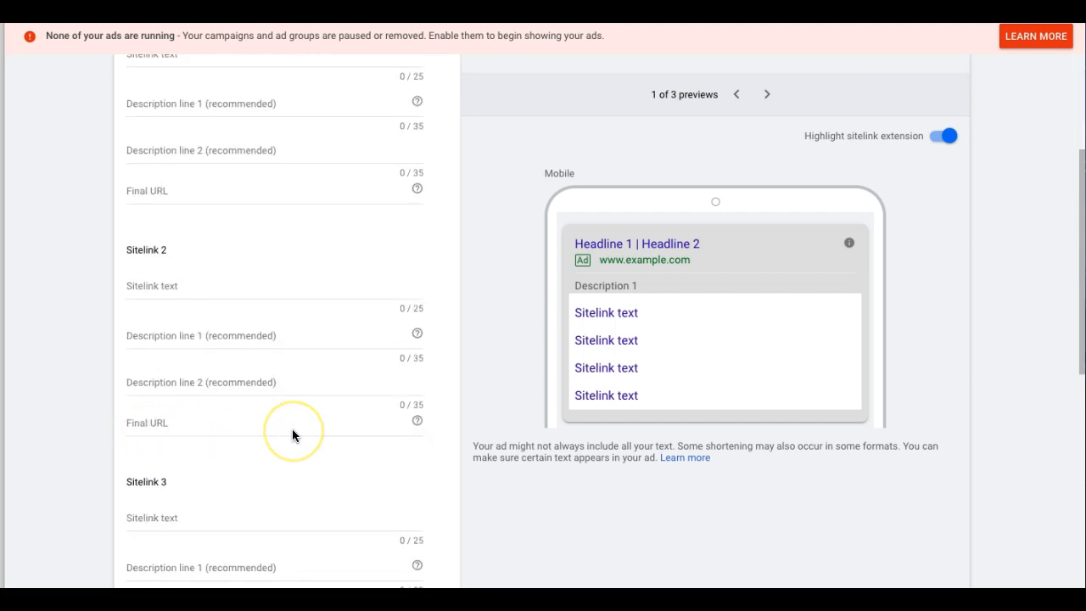
pyautogui.scroll(-2, 293, 431)
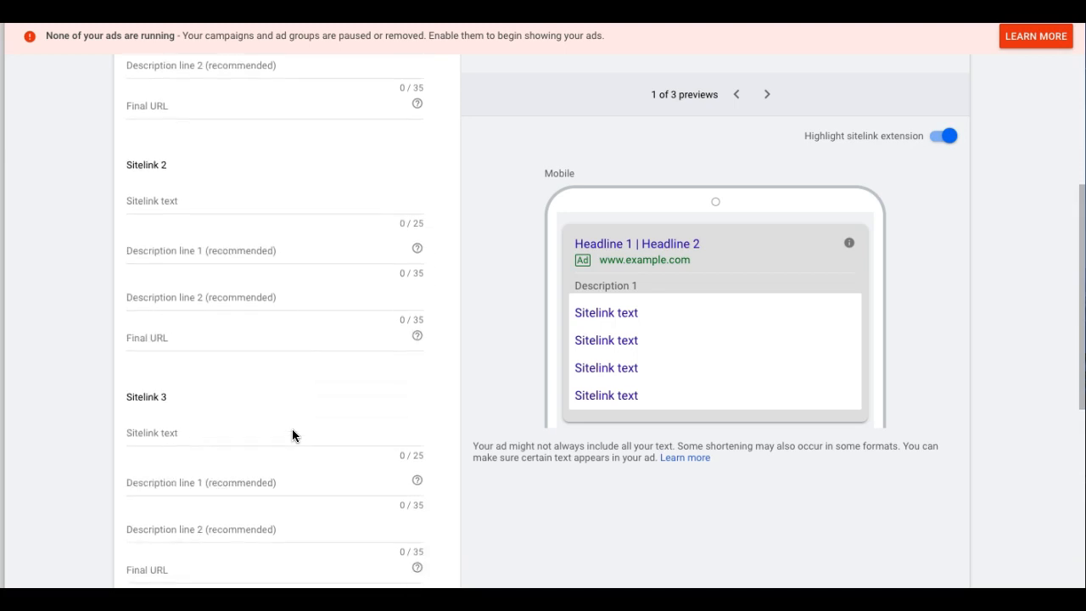
pyautogui.scroll(-1, 292, 429)
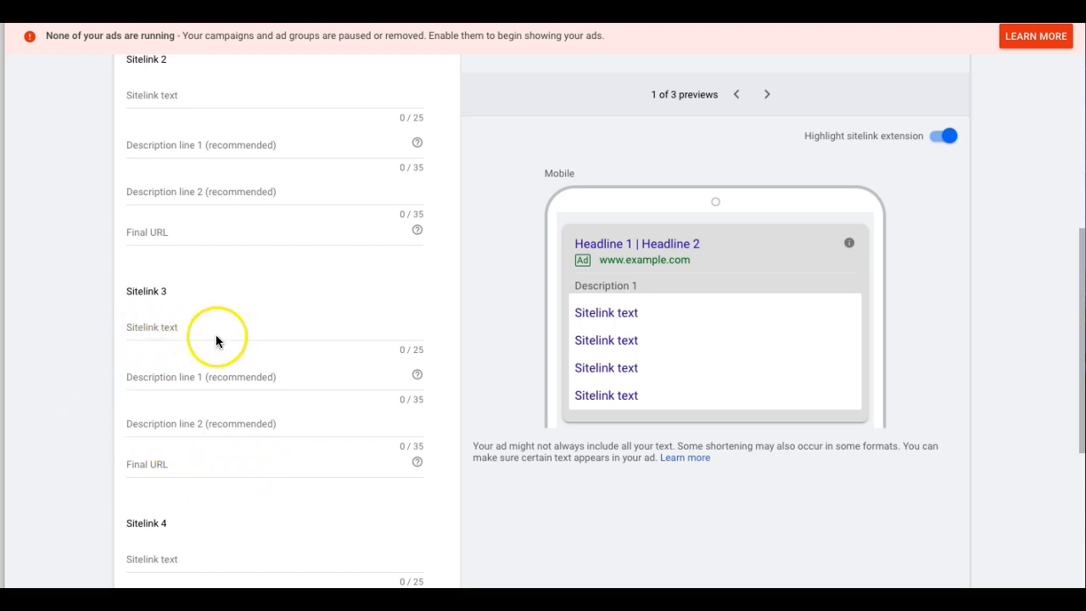
# - Review the fields of the remaining sitelinks through Sitelink 4, and leave the sitelink extension form without saving
pyautogui.scroll(1, 99, 331)
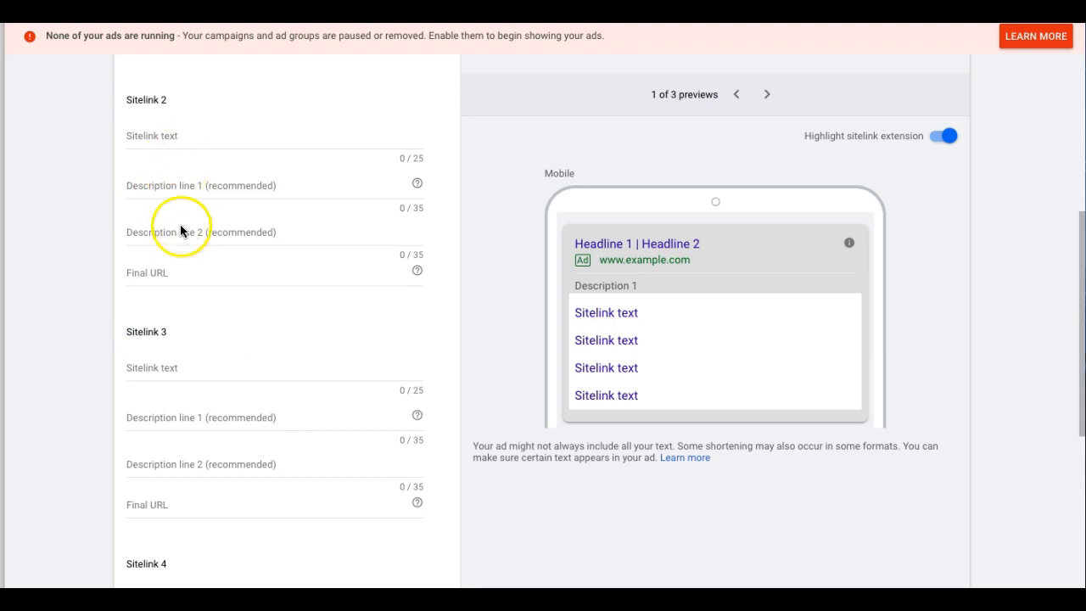
pyautogui.scroll(-3, 190, 333)
pyautogui.scroll(-2, 189, 334)
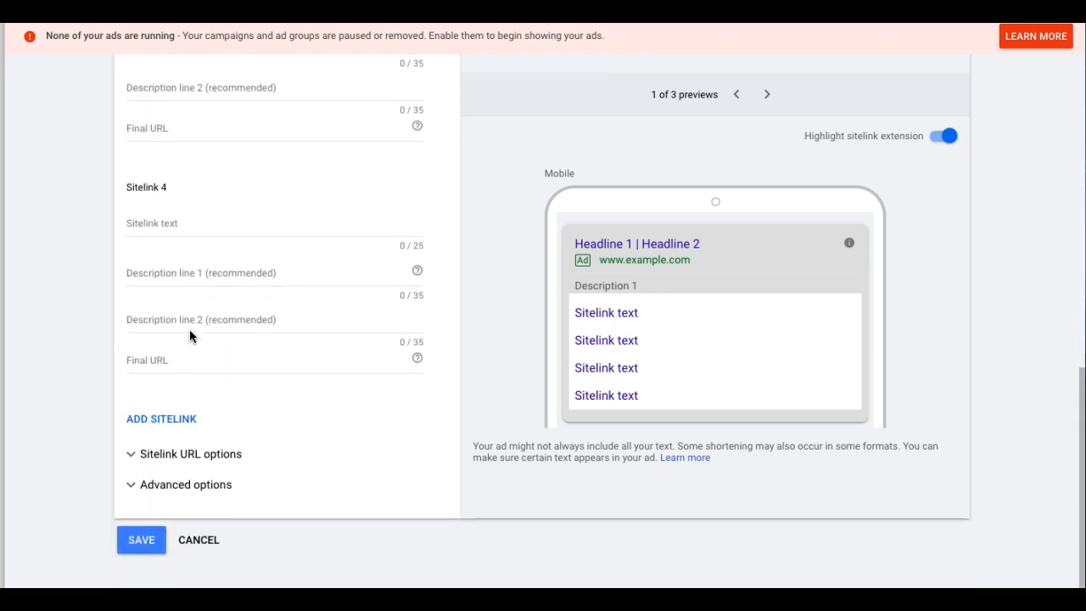
pyautogui.click(212, 533)
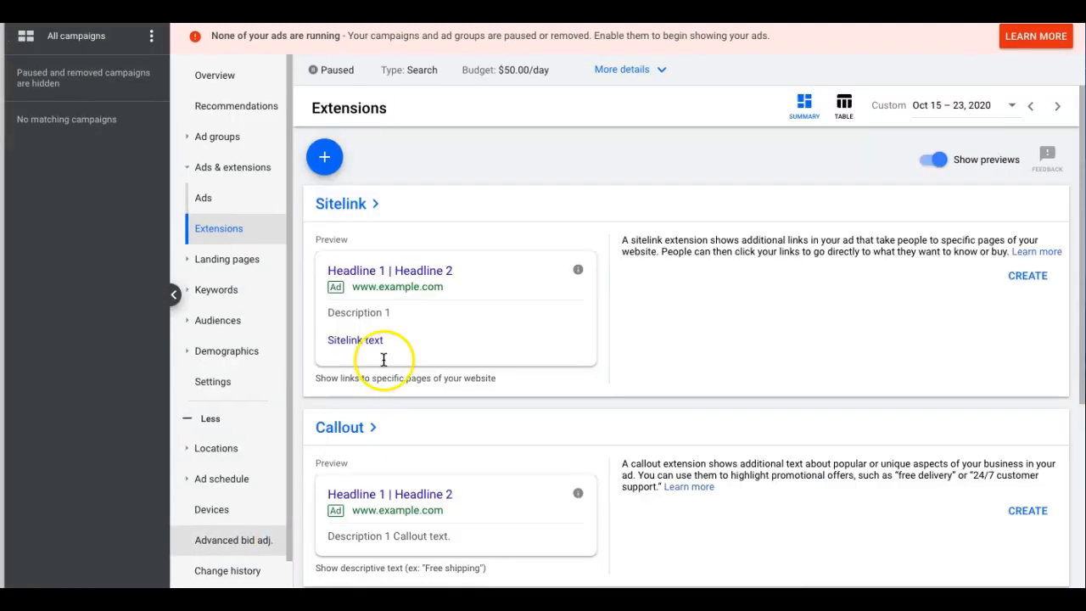
# - Examine the four callout text fields in a new callout extension form for the campaign, and leave it without saving
pyautogui.click(325, 158)
pyautogui.click(357, 252)
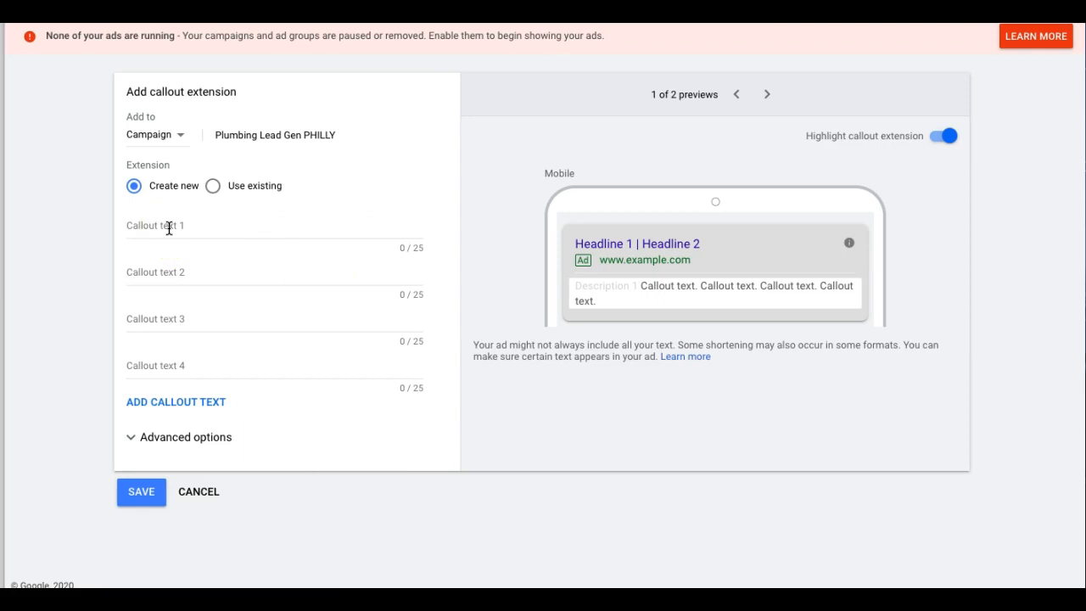
pyautogui.click(207, 227)
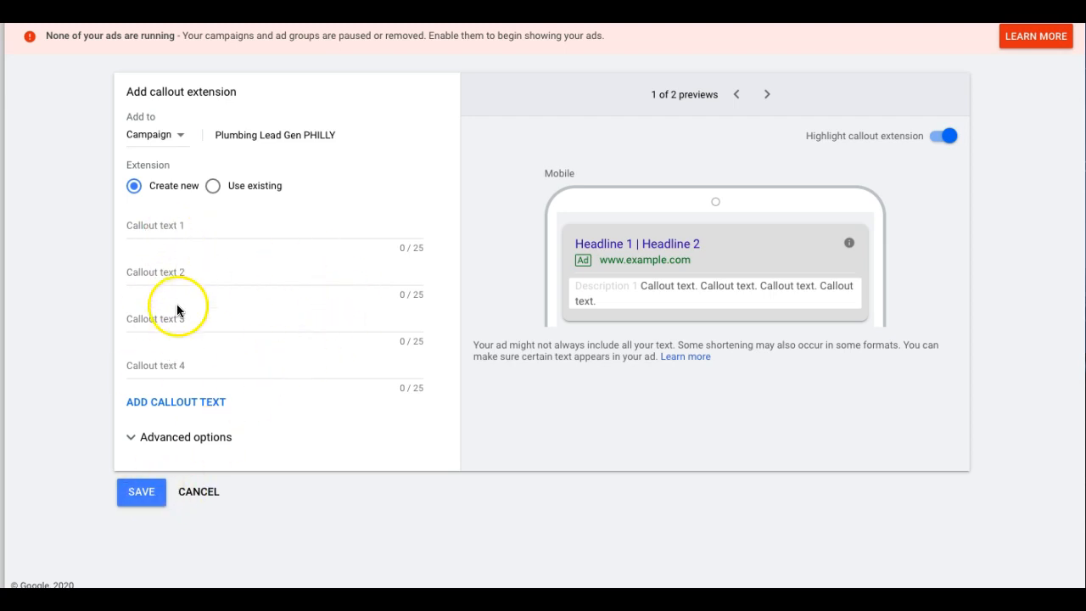
pyautogui.click(209, 500)
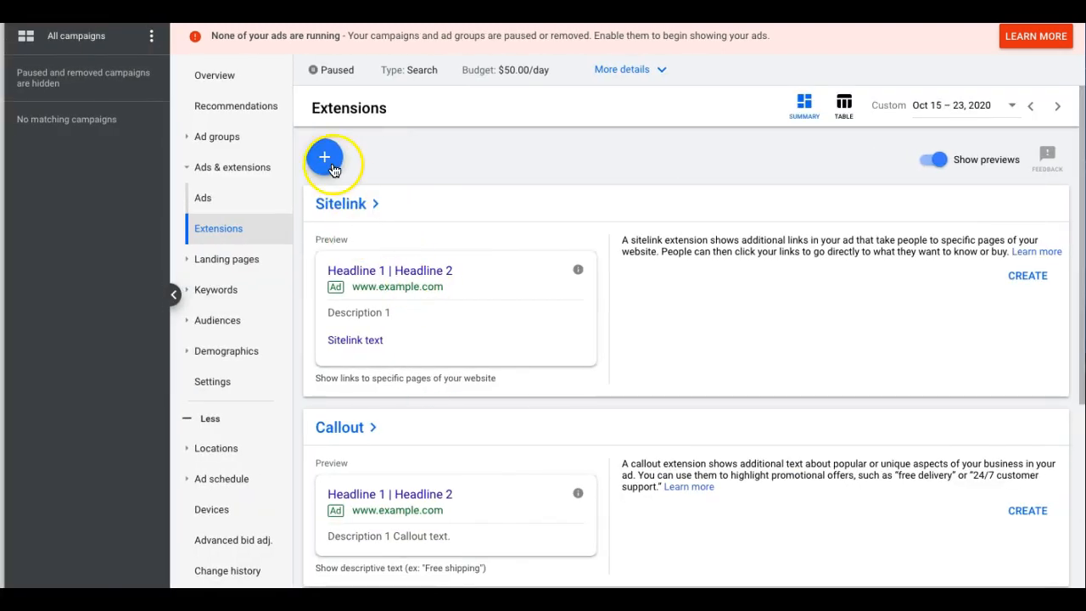
# - Start a structured snippet extension and inspect its mobile and desktop previews with the extension highlight switched off and on
pyautogui.click(331, 164)
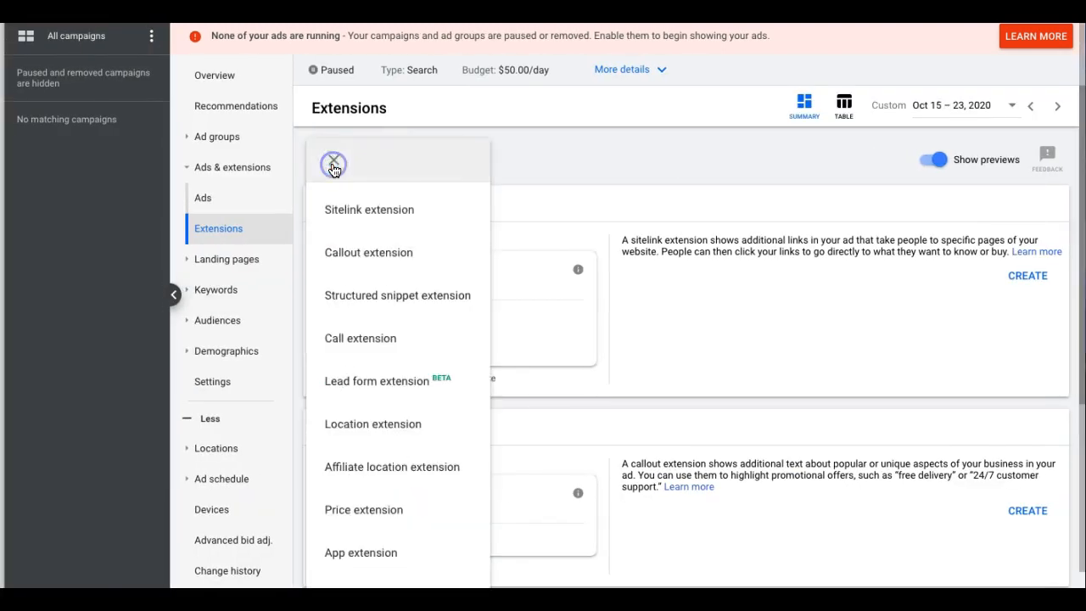
pyautogui.click(383, 299)
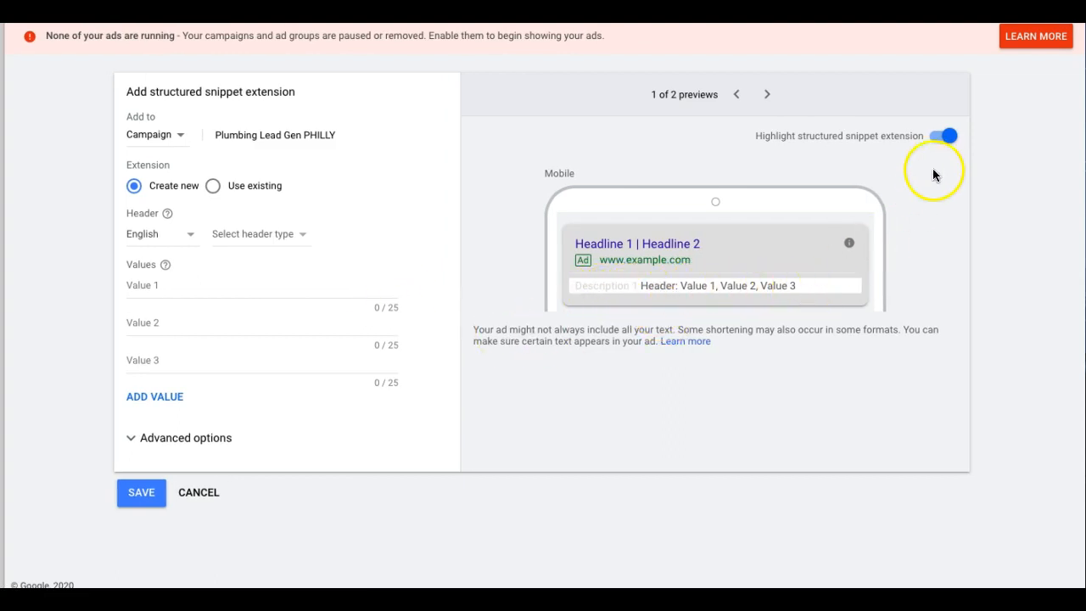
pyautogui.click(934, 145)
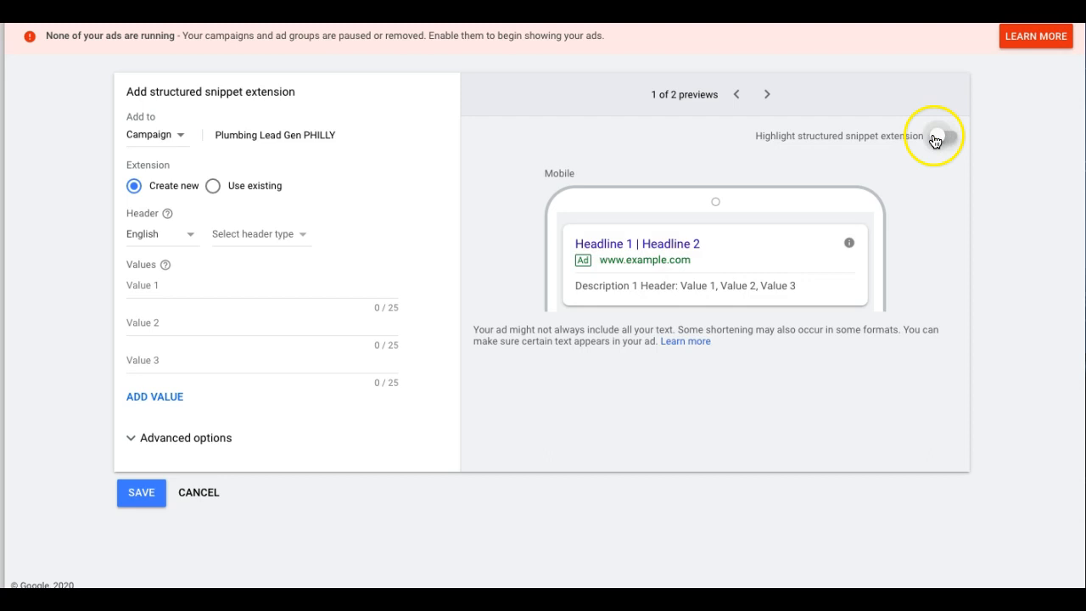
pyautogui.click(951, 138)
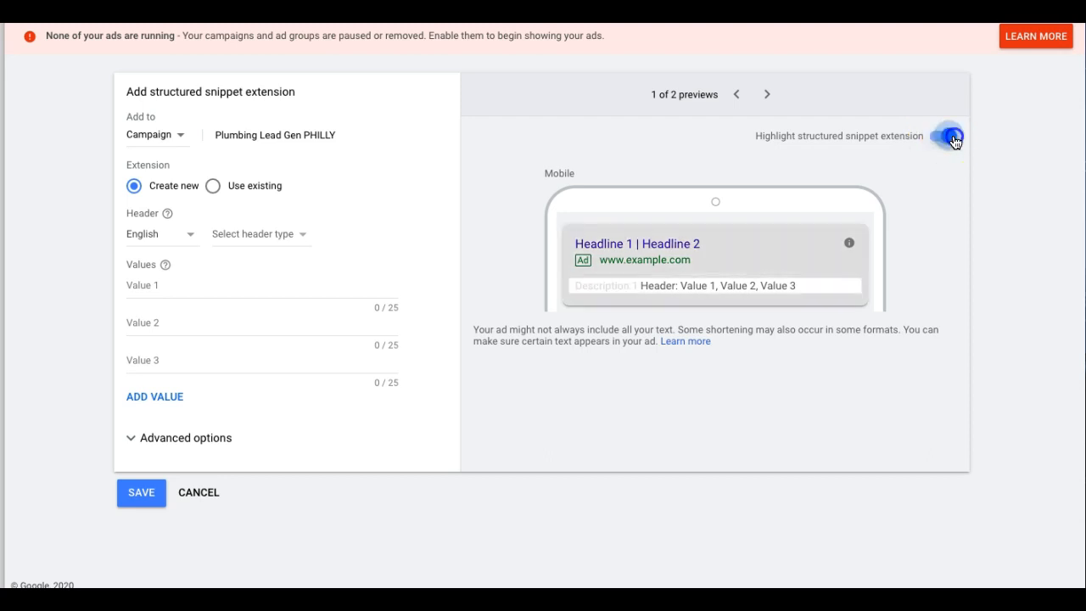
pyautogui.click(765, 95)
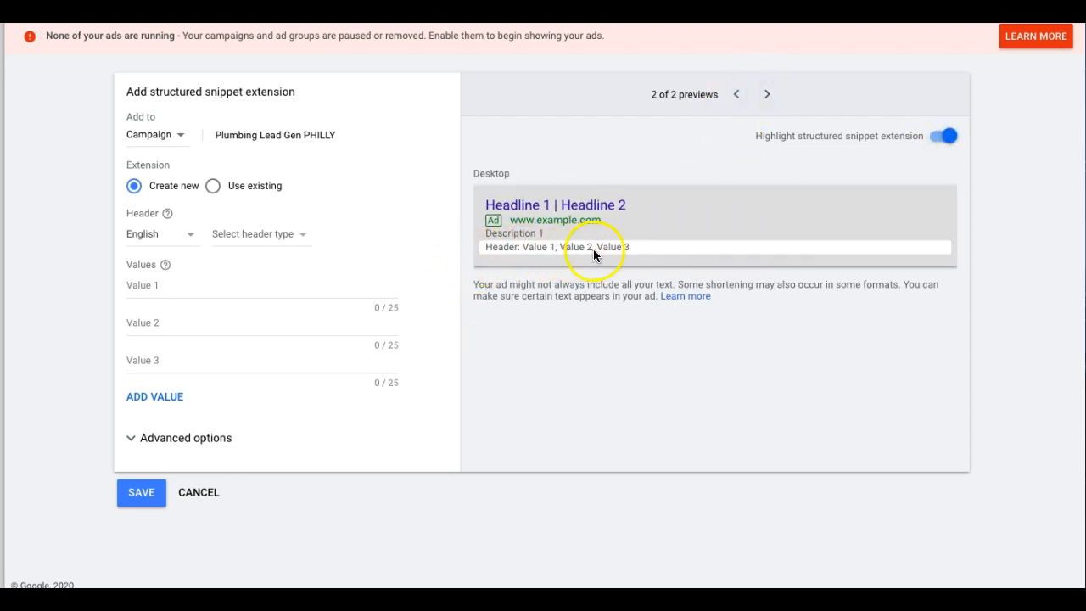
pyautogui.click(738, 96)
# - Set the structured snippet header type to Service catalog and look at its suggested values
pyautogui.click(256, 242)
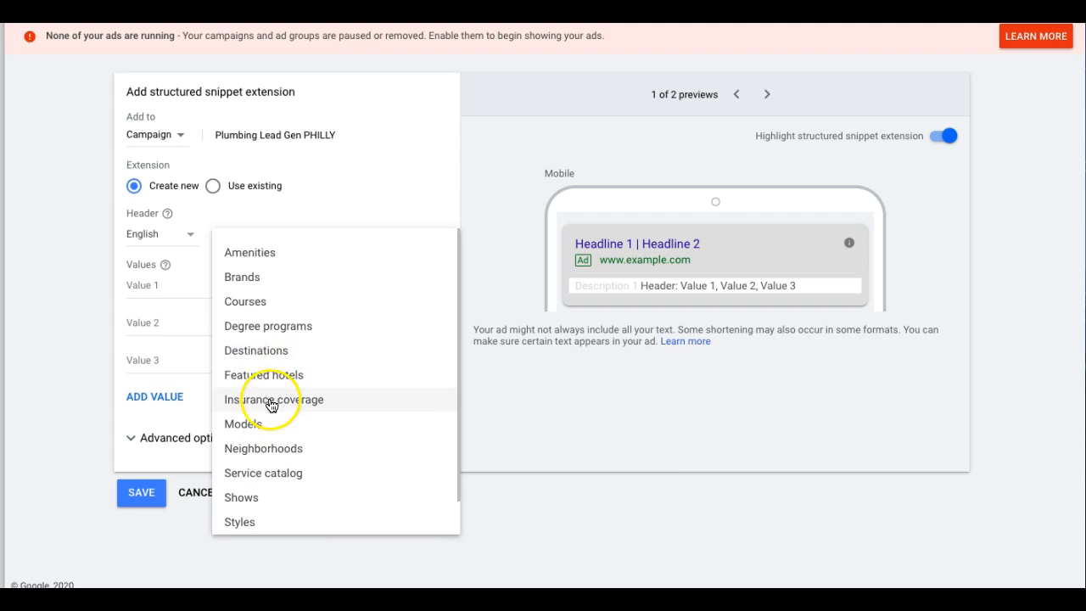
pyautogui.scroll(-1, 286, 314)
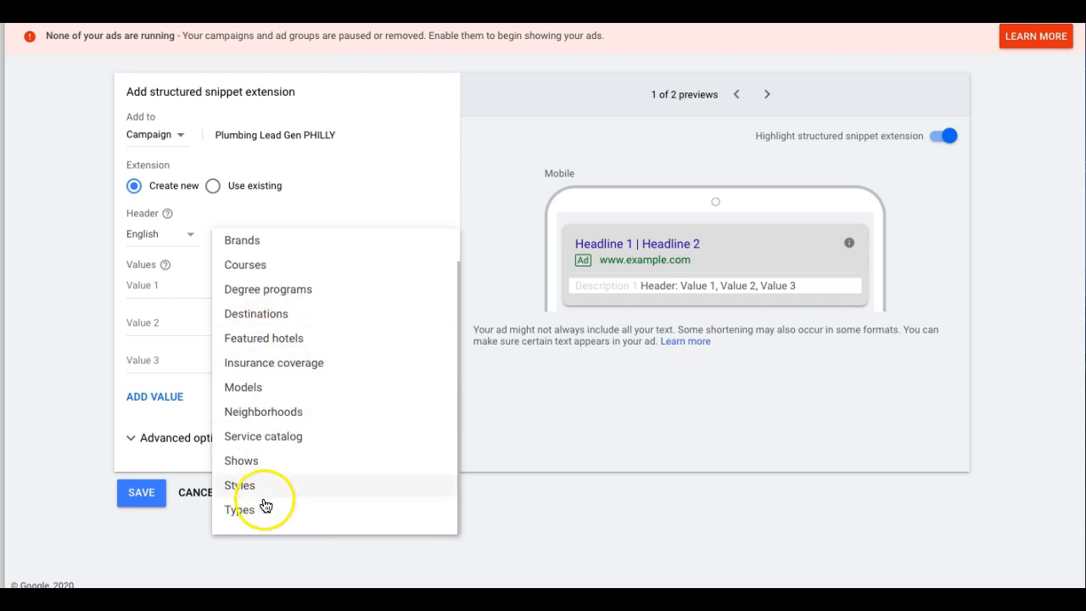
pyautogui.click(274, 439)
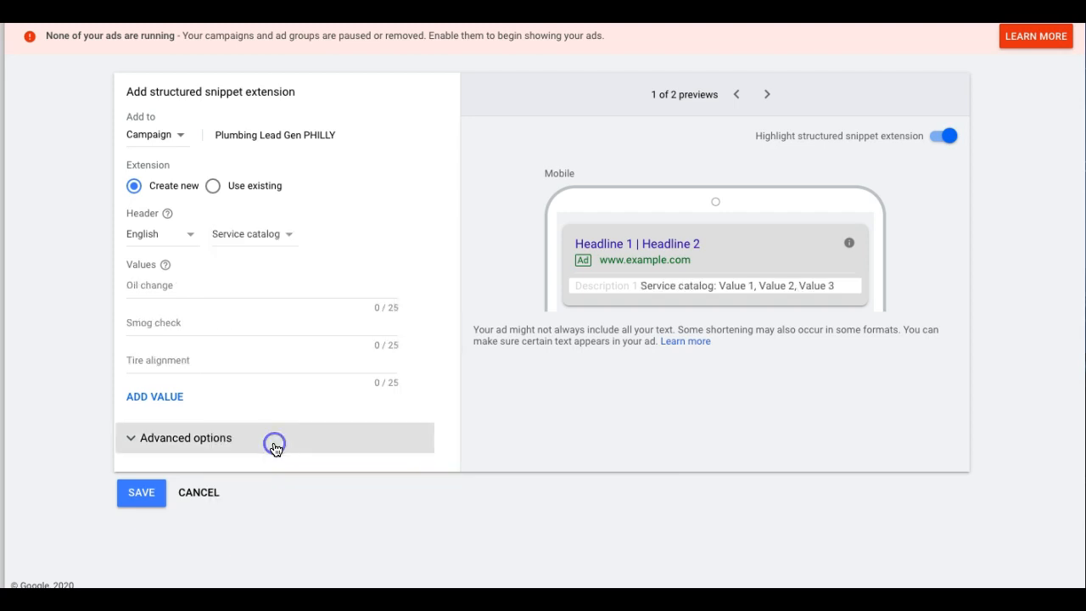
pyautogui.click(163, 289)
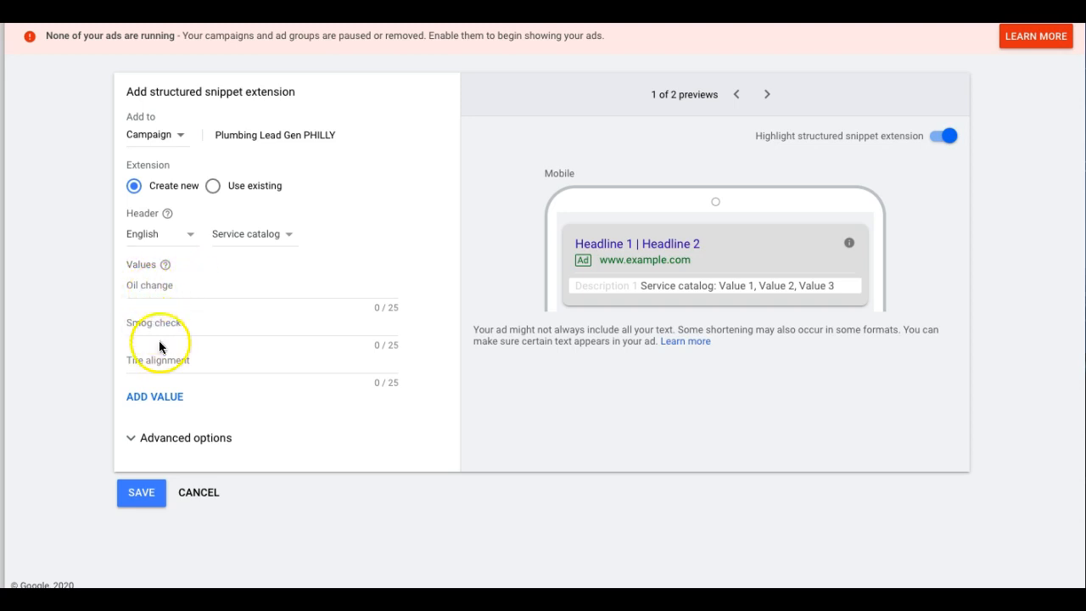
# - Try Neighborhoods as the structured snippet header, return it to Service catalog, and cancel the extension
pyautogui.click(256, 244)
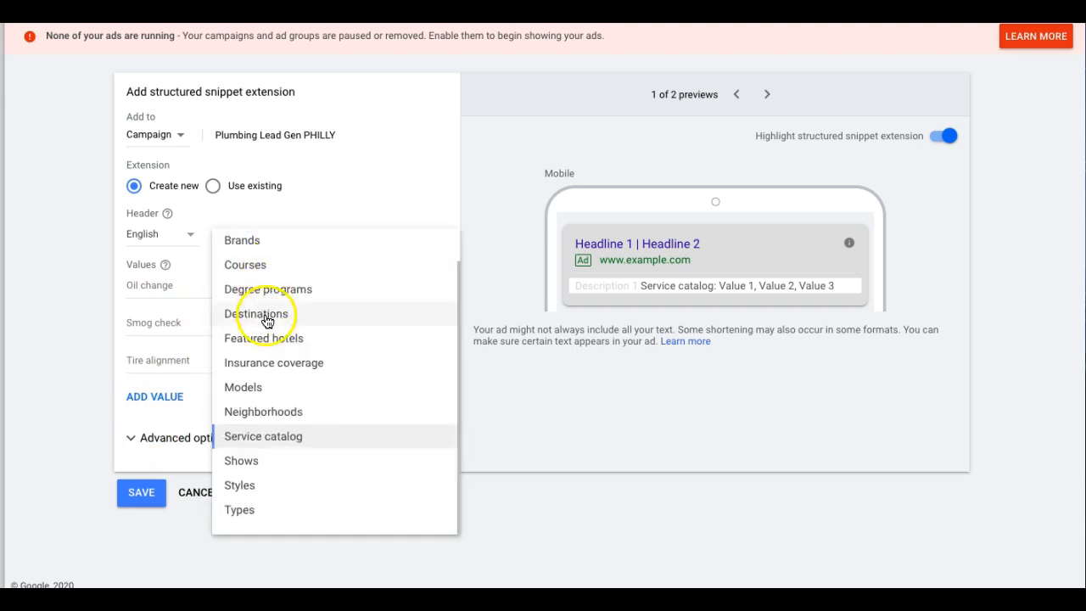
pyautogui.click(265, 412)
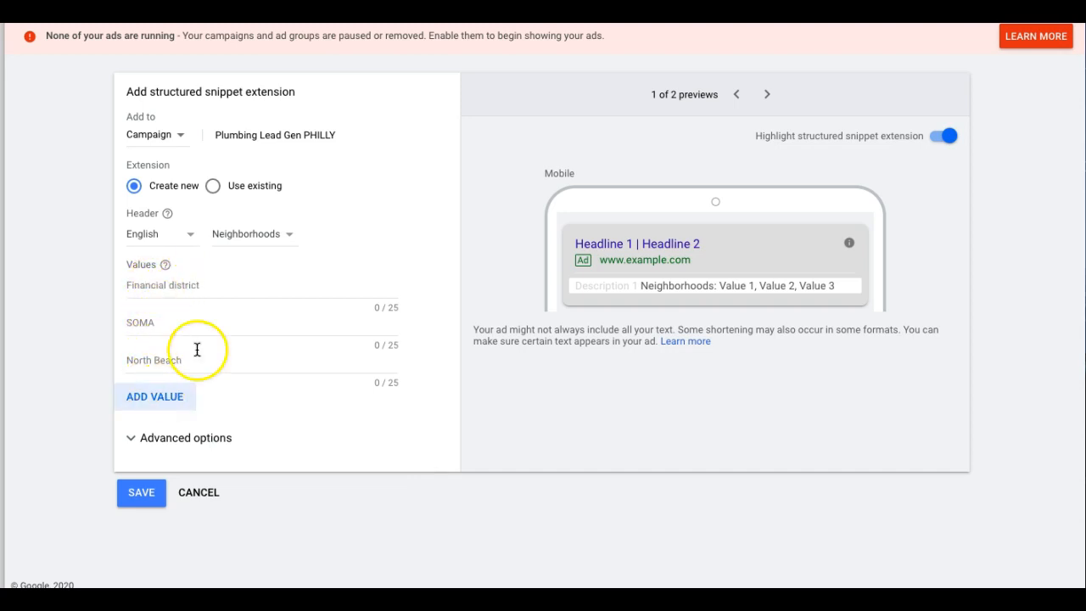
pyautogui.click(254, 234)
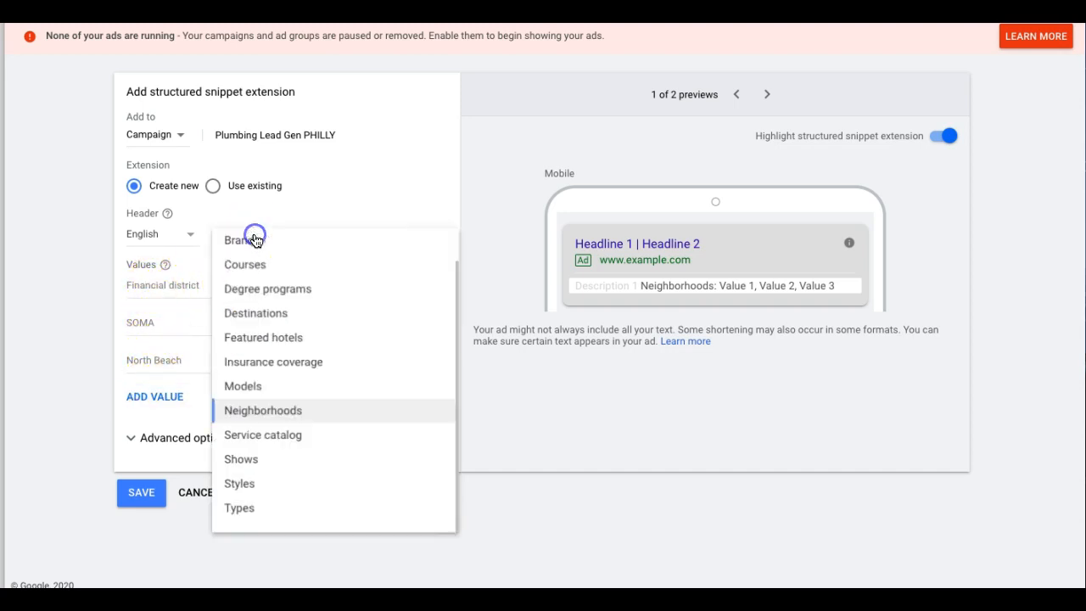
pyautogui.click(272, 437)
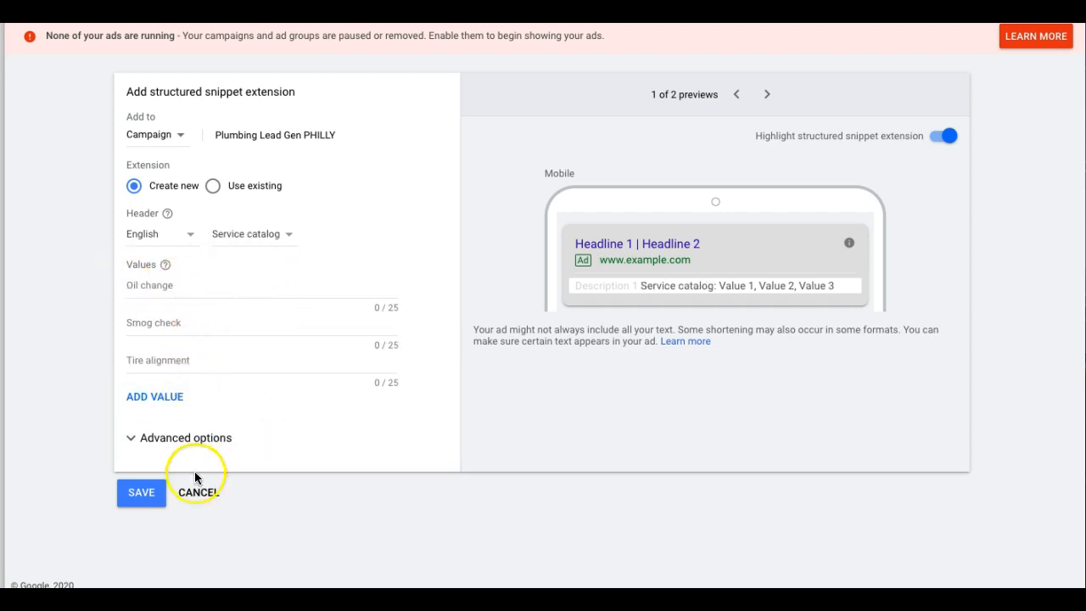
pyautogui.click(204, 497)
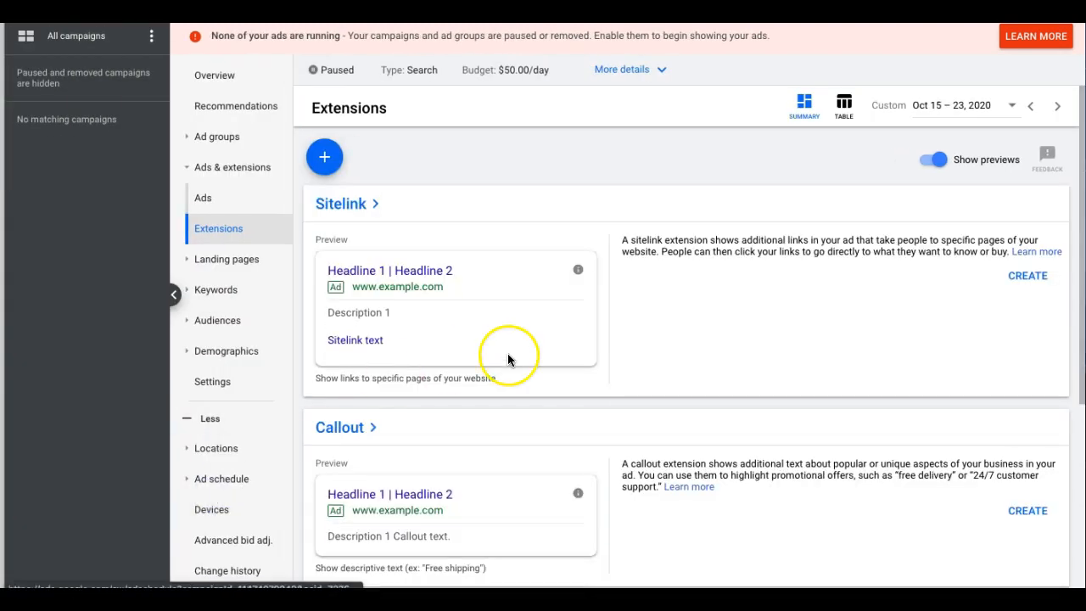
# - Try a new call extension with the conversion action set to call extension lead and the phone number left empty, and cancel it
pyautogui.click(324, 157)
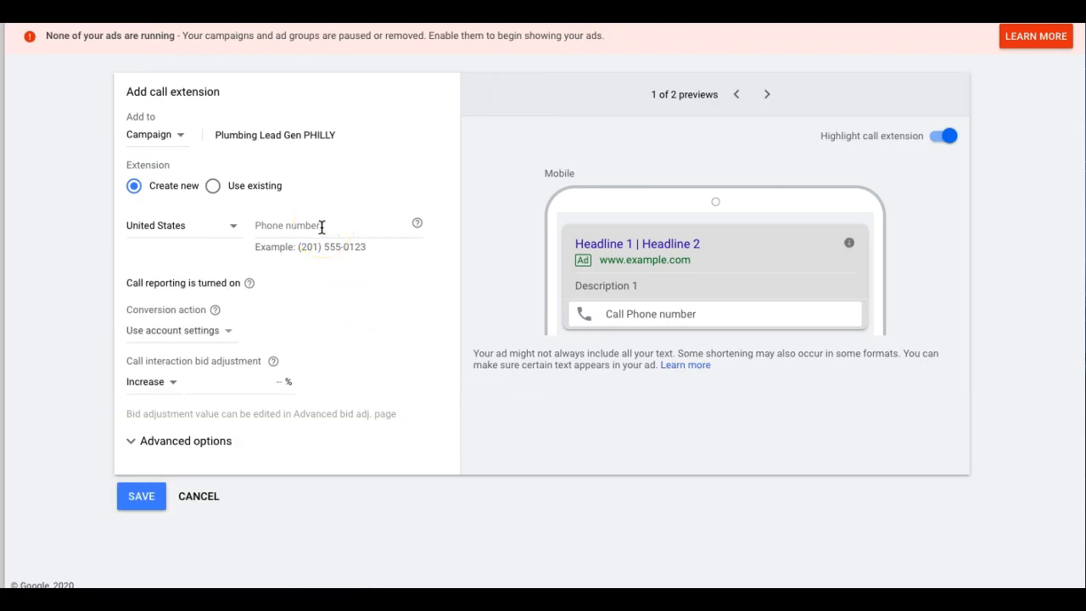
pyautogui.click(290, 226)
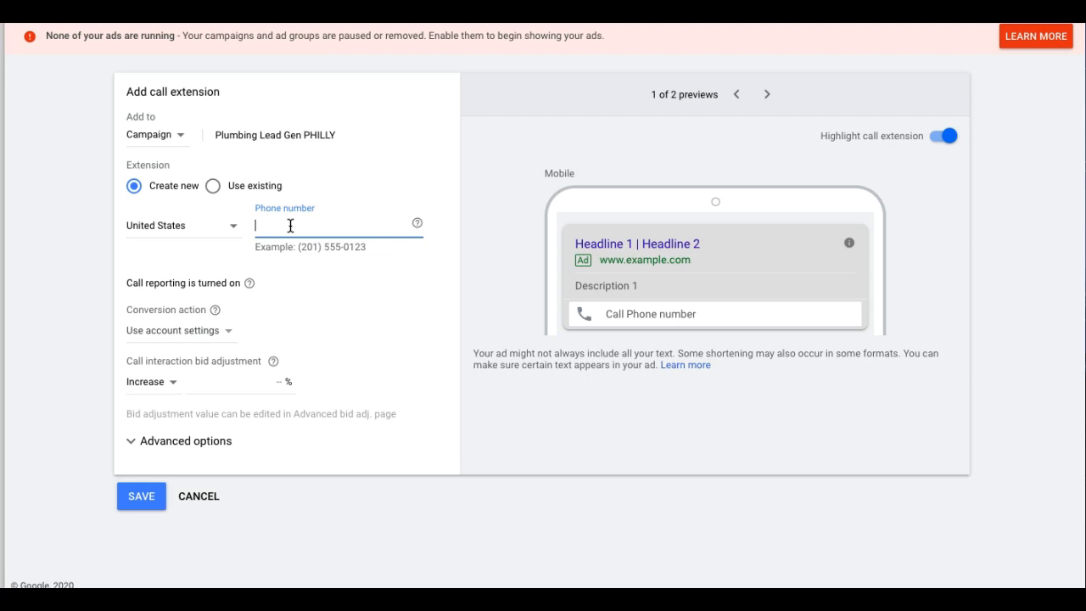
pyautogui.click(330, 230)
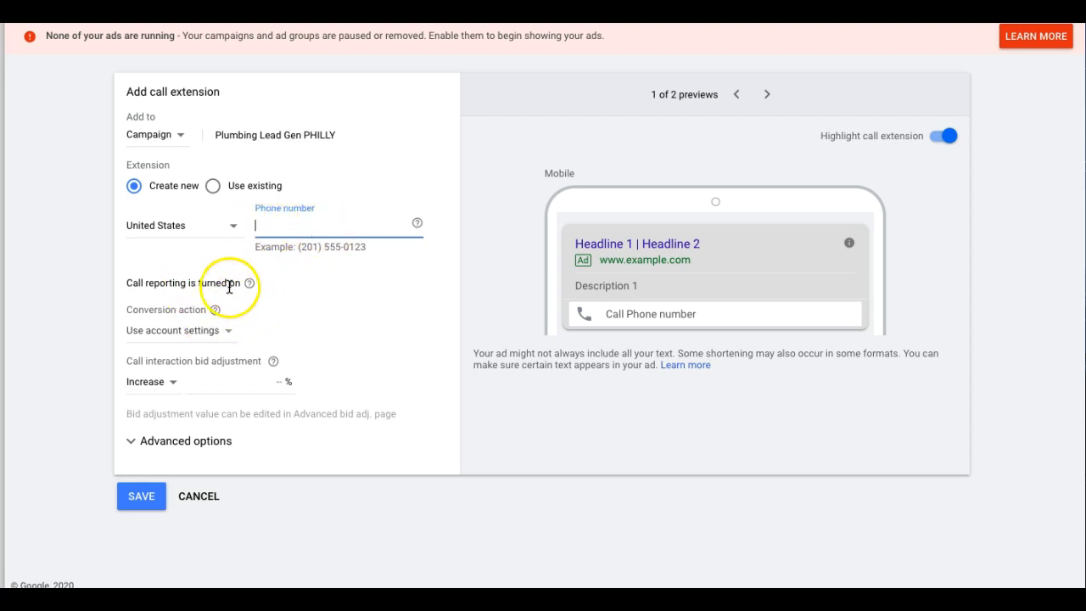
pyautogui.click(206, 337)
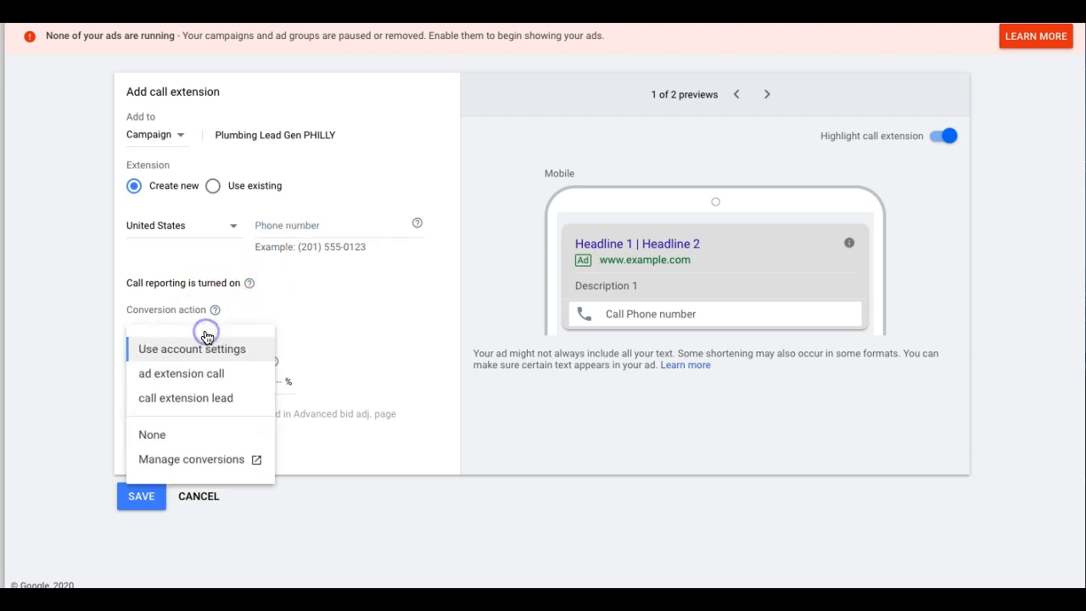
pyautogui.click(194, 399)
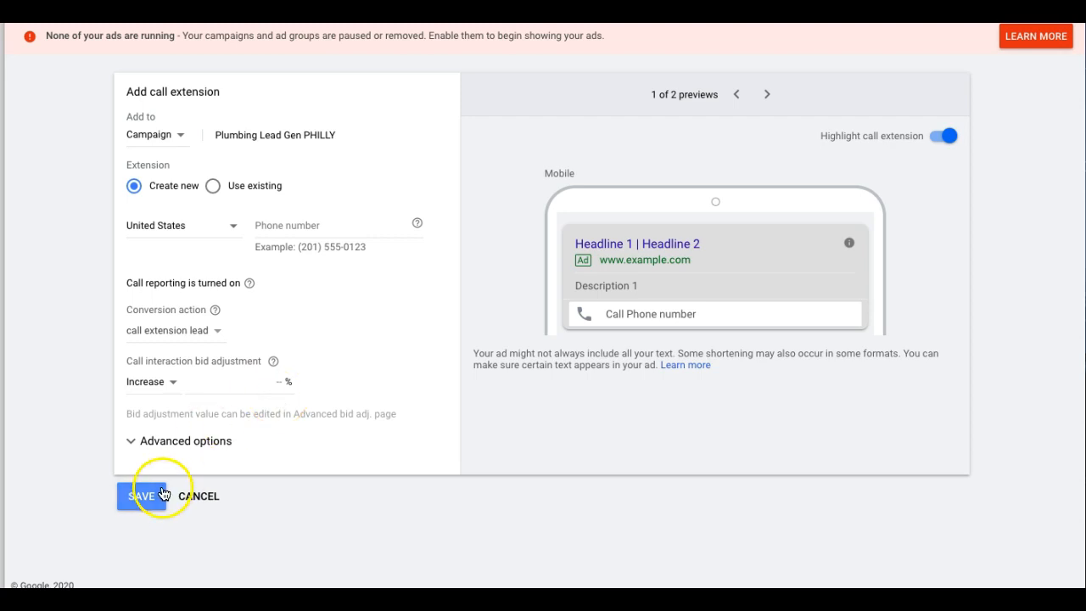
pyautogui.click(188, 499)
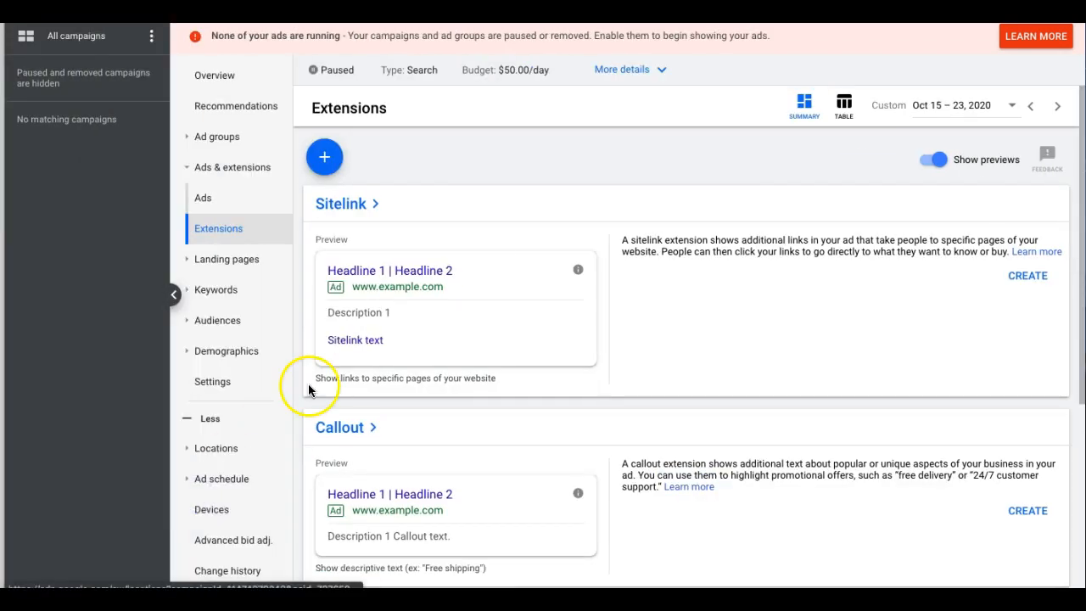
# - Examine the location extension's Google My Business linking options, cancel the dialog, and review the list of available extension types
pyautogui.click(327, 159)
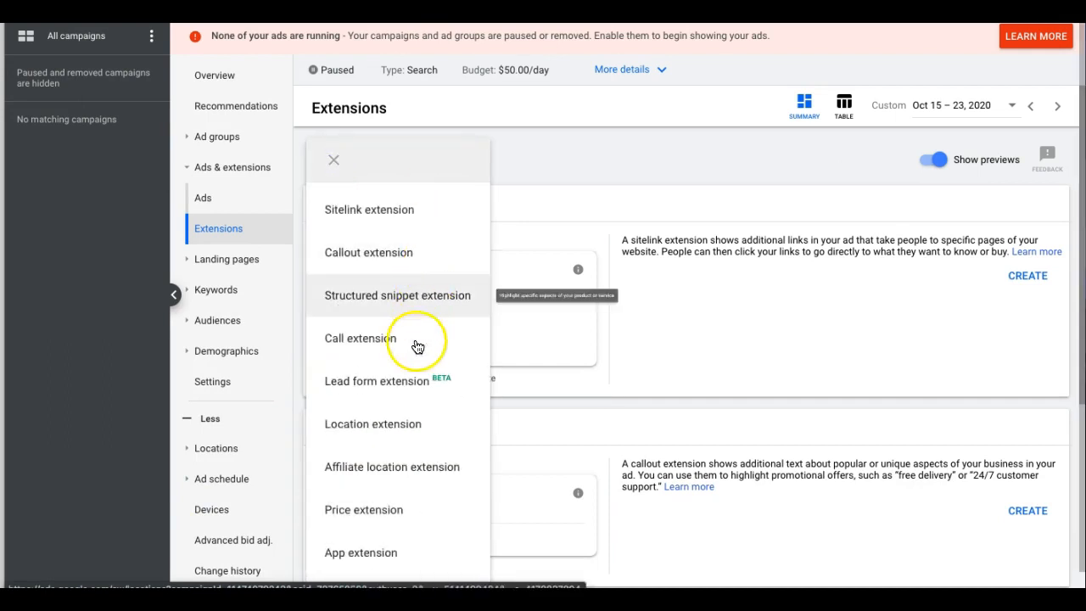
pyautogui.click(399, 428)
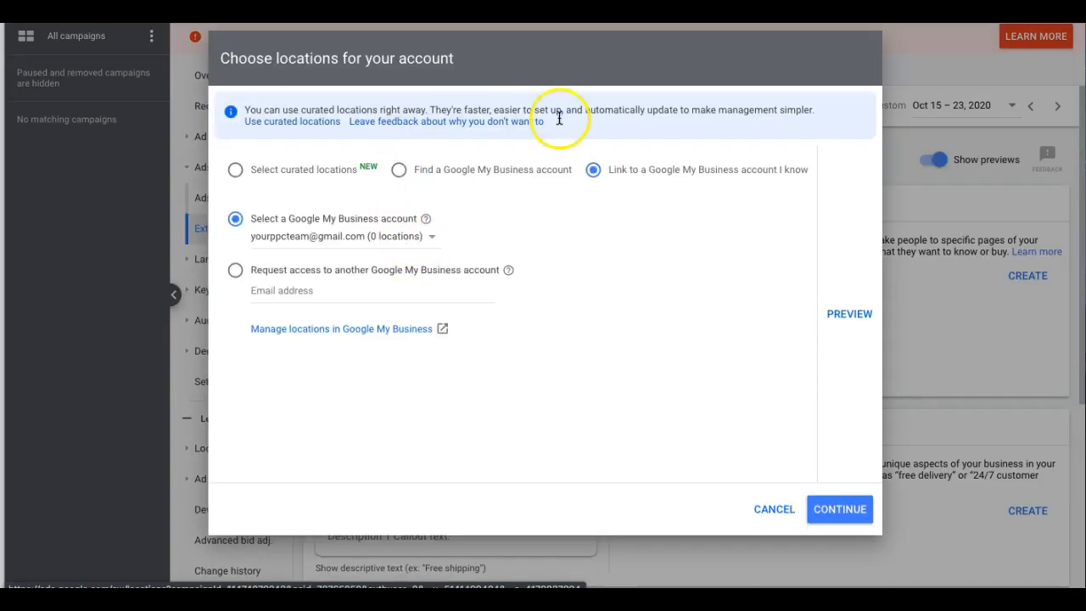
pyautogui.click(773, 509)
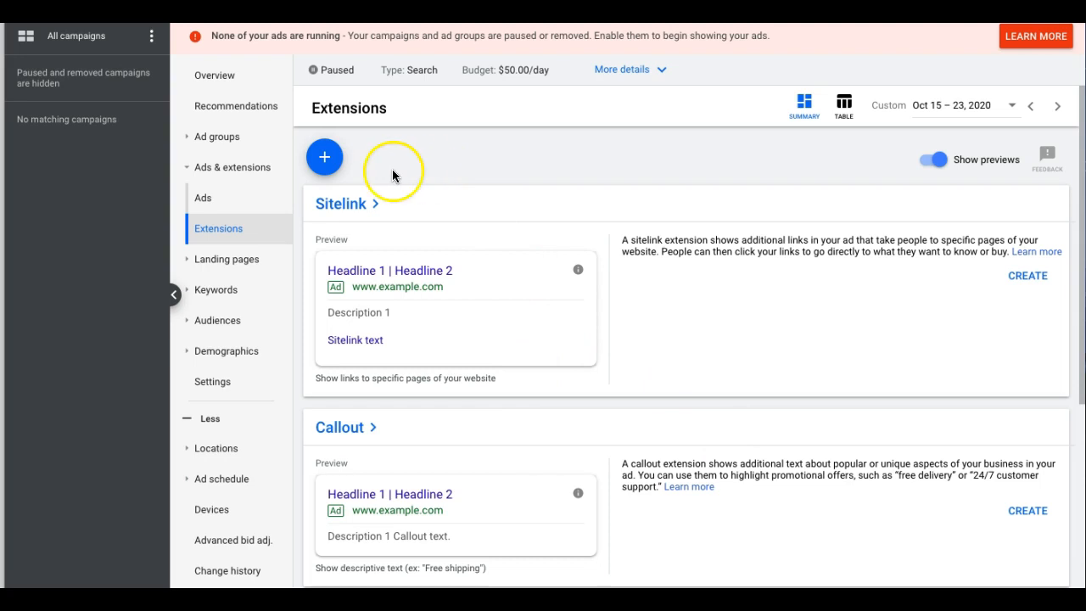
pyautogui.click(324, 159)
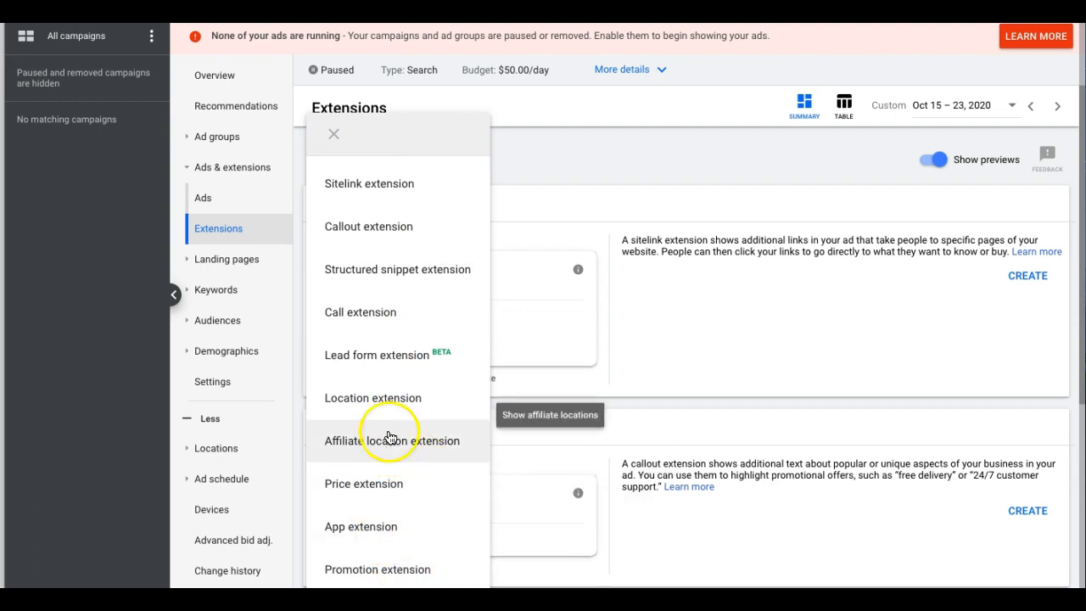
pyautogui.click(559, 157)
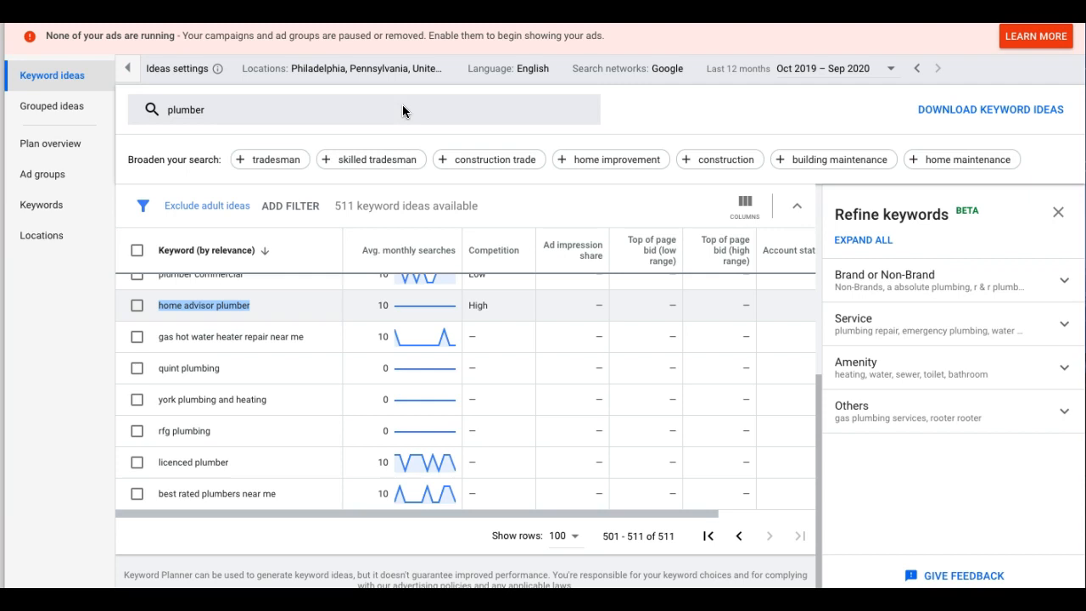
# - Switch to the Keyword Planner results for "plumber" and examine the monthly search trend chart and the keyword ideas below it
pyautogui.click(190, 114)
pyautogui.click(192, 361)
pyautogui.click(355, 206)
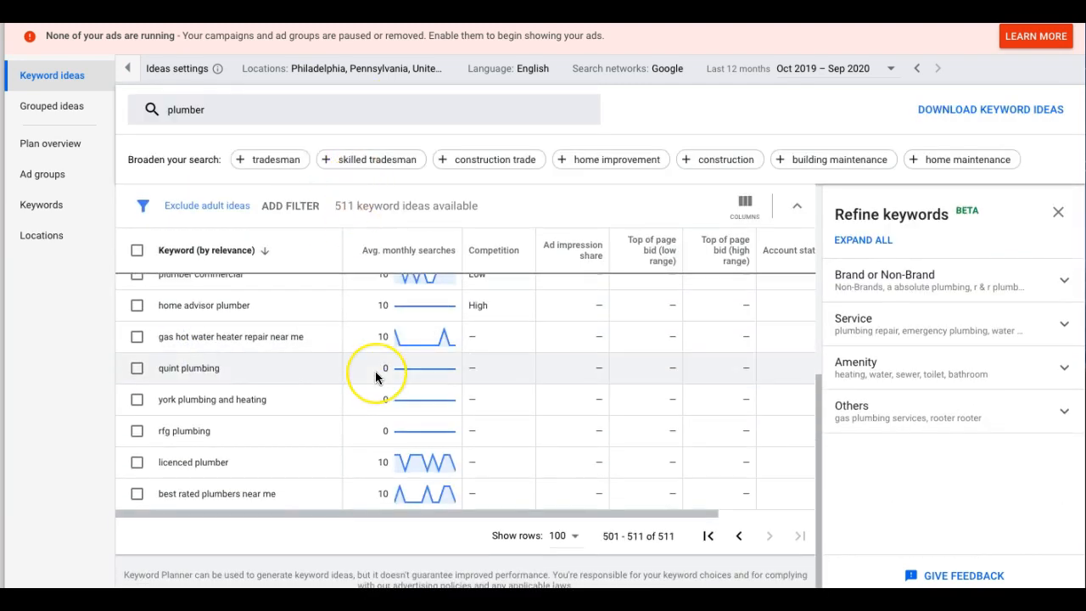
pyautogui.scroll(5, 375, 370)
pyautogui.scroll(-1, 376, 371)
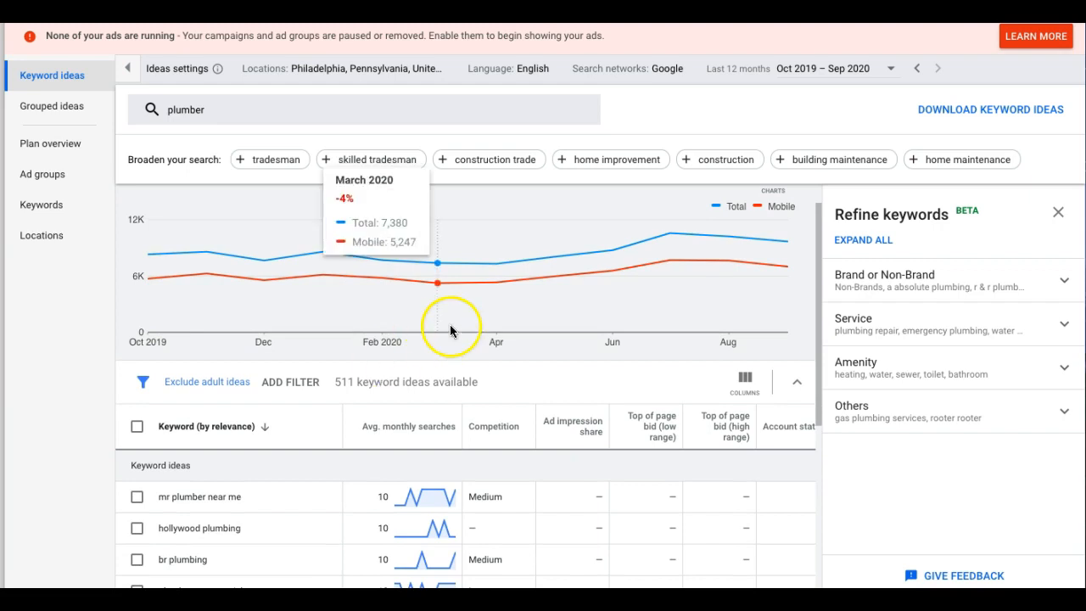
pyautogui.moveTo(642, 331)
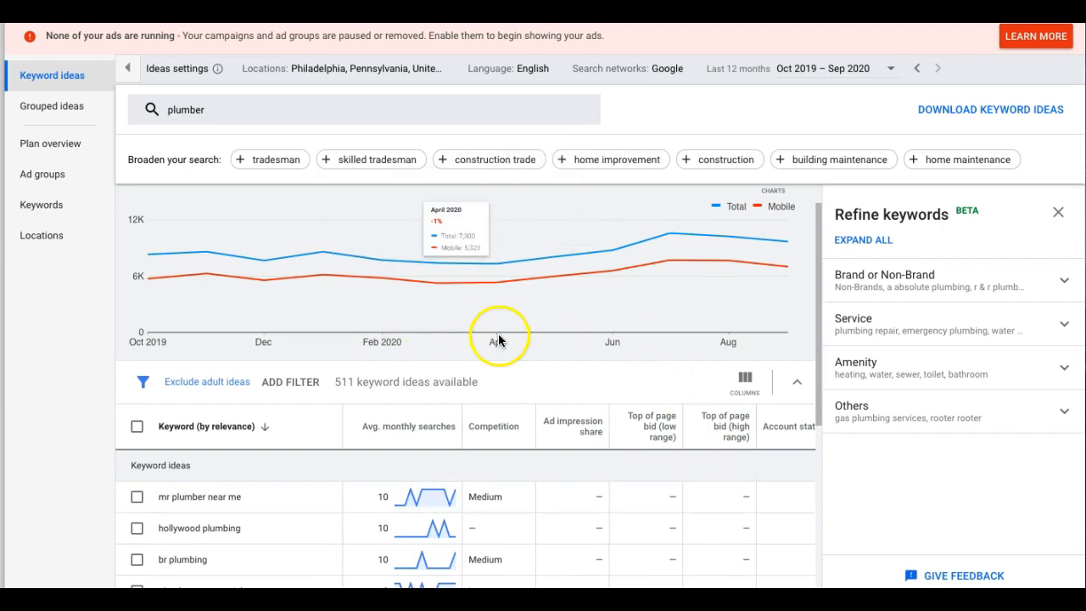
pyautogui.scroll(-1, 621, 484)
pyautogui.scroll(-5, 622, 482)
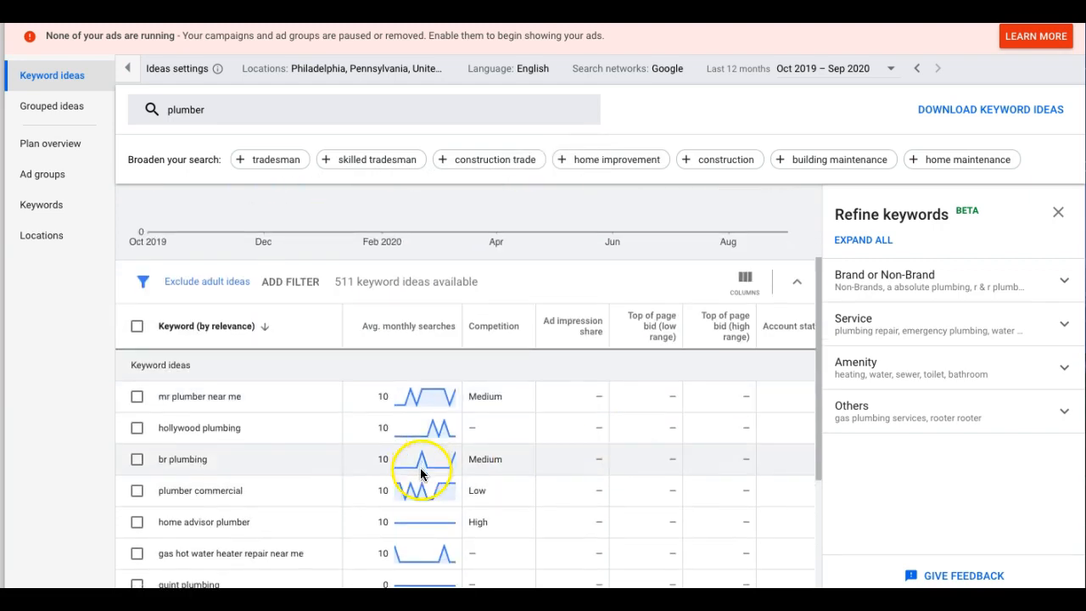
# - Compare the low-range and high-range top of page bids for "plumber" and the most relevant keyword ideas beneath it
pyautogui.click(709, 540)
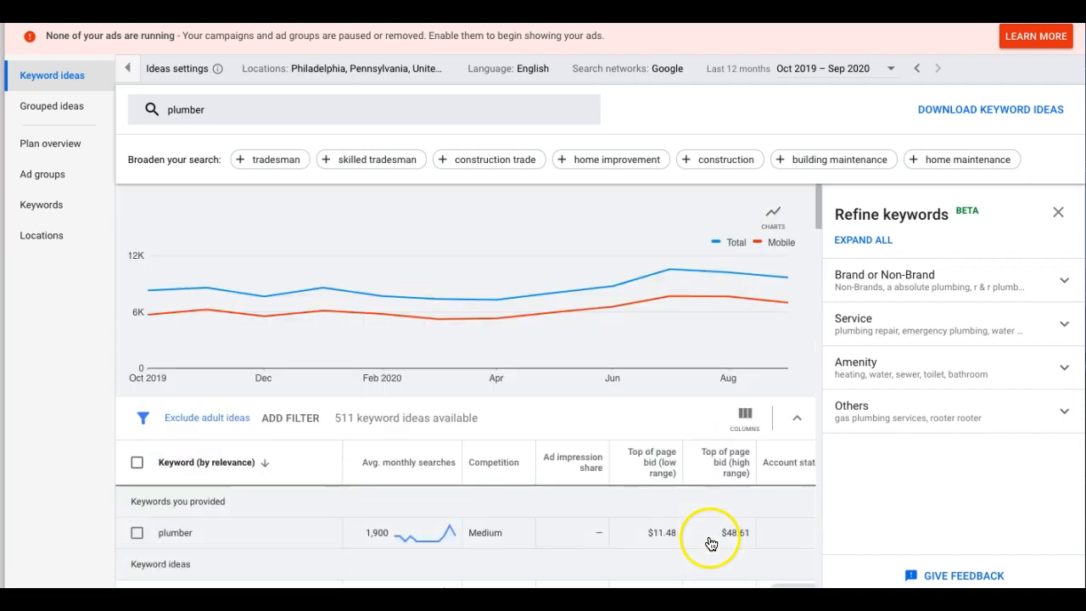
pyautogui.scroll(-1, 503, 444)
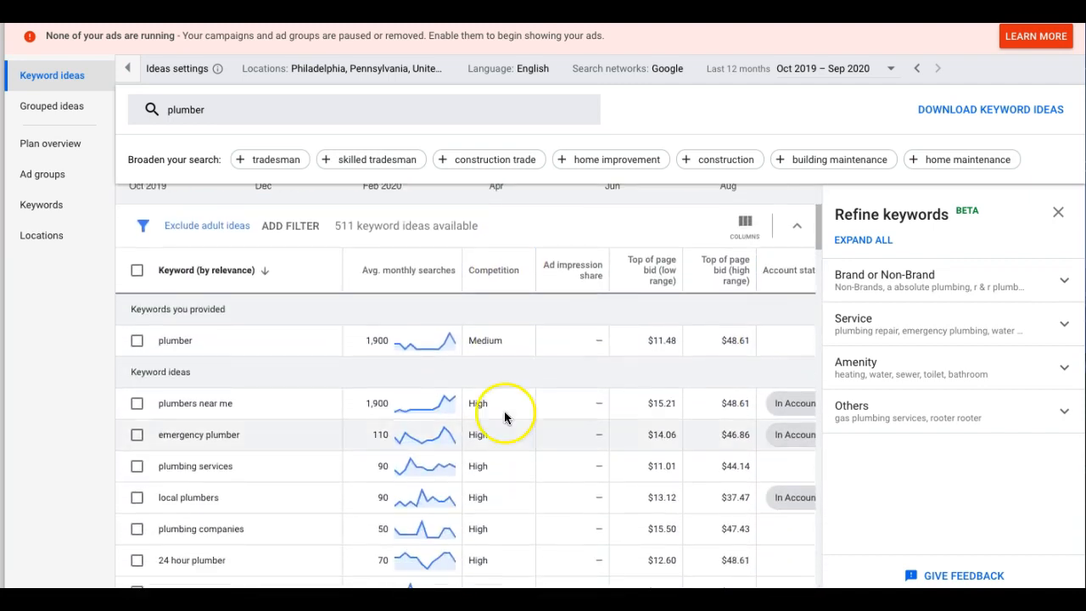
pyautogui.moveTo(654, 286)
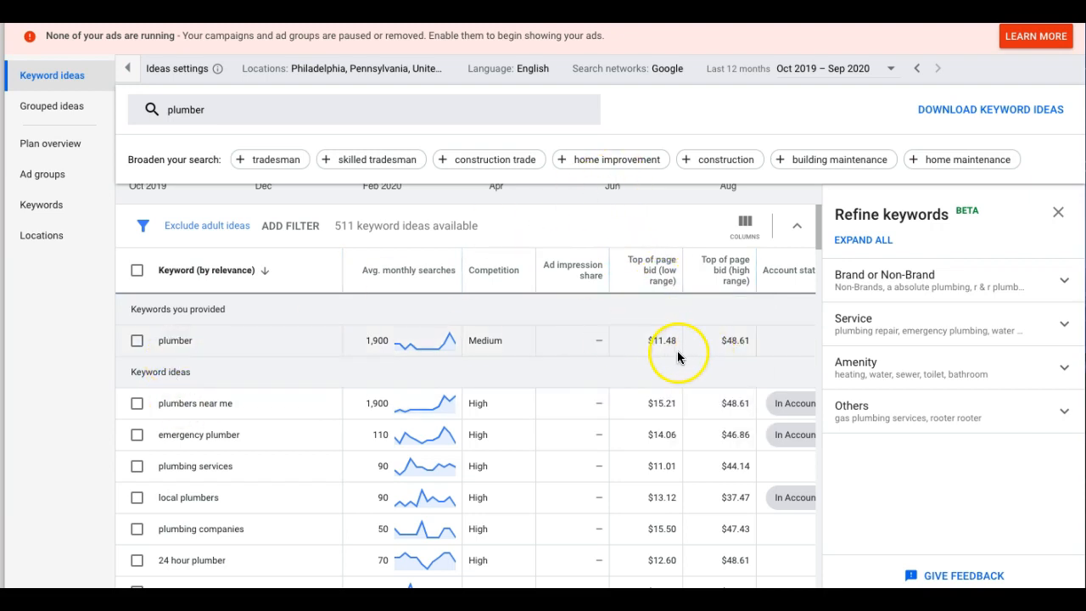
pyautogui.moveTo(740, 290)
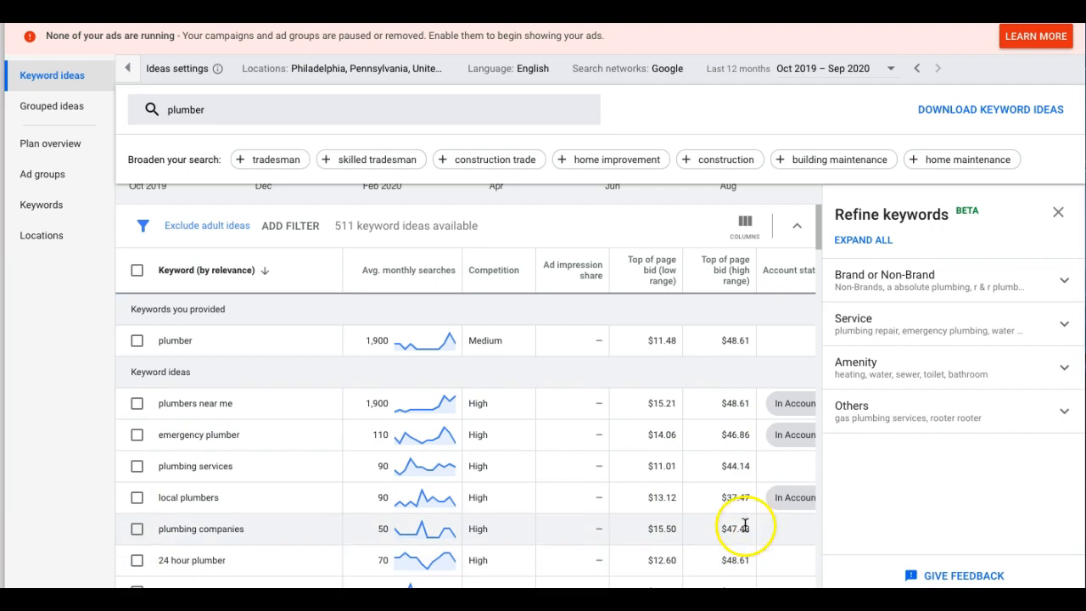
pyautogui.scroll(-2, 745, 475)
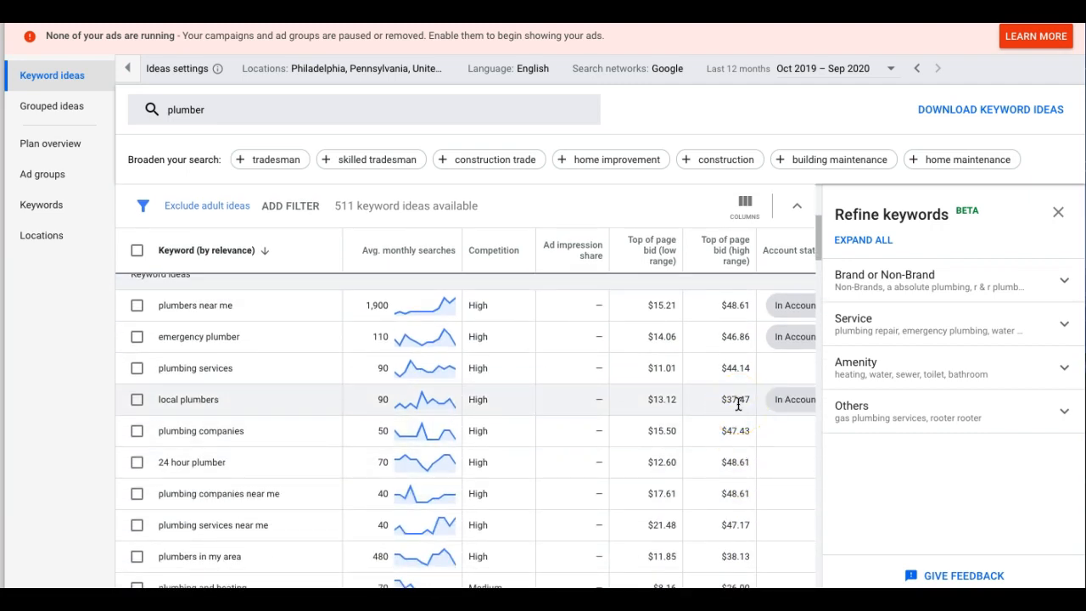
pyautogui.scroll(-1, 738, 405)
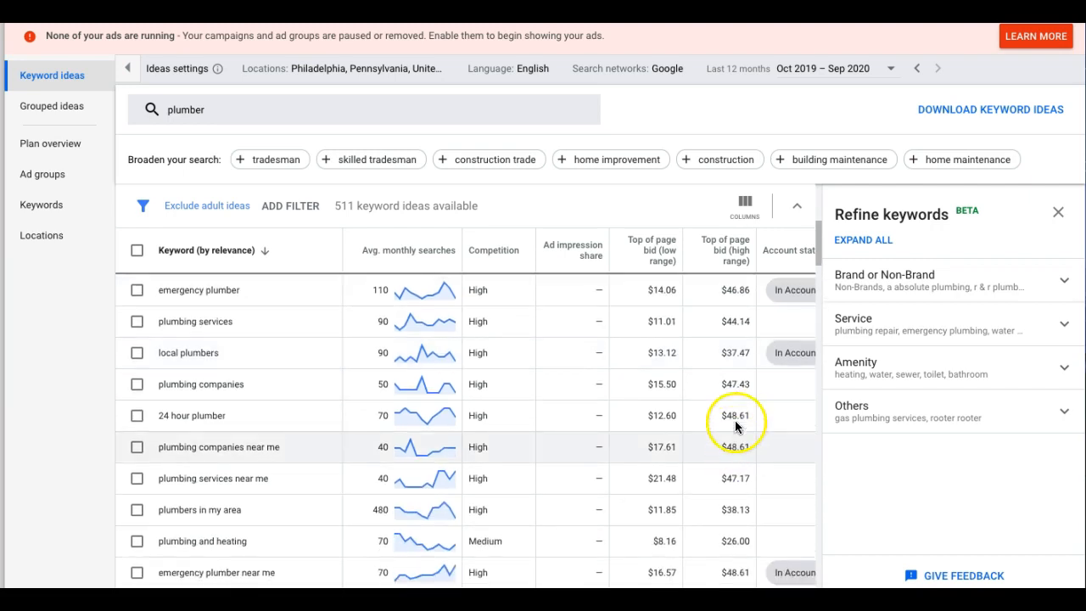
pyautogui.scroll(-1, 736, 418)
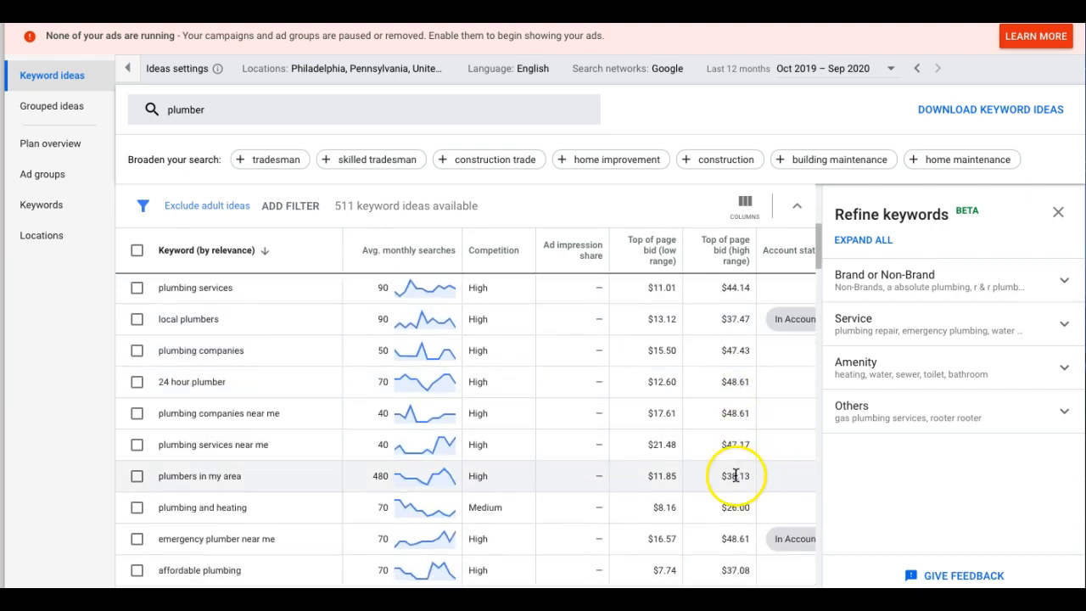
pyautogui.scroll(-1, 737, 417)
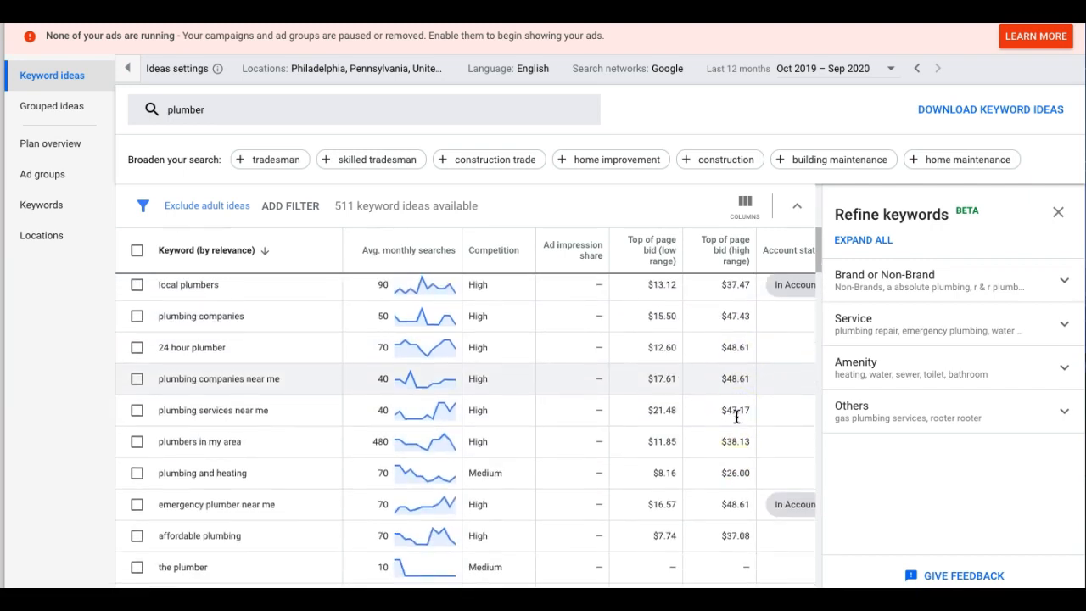
pyautogui.scroll(1, 729, 367)
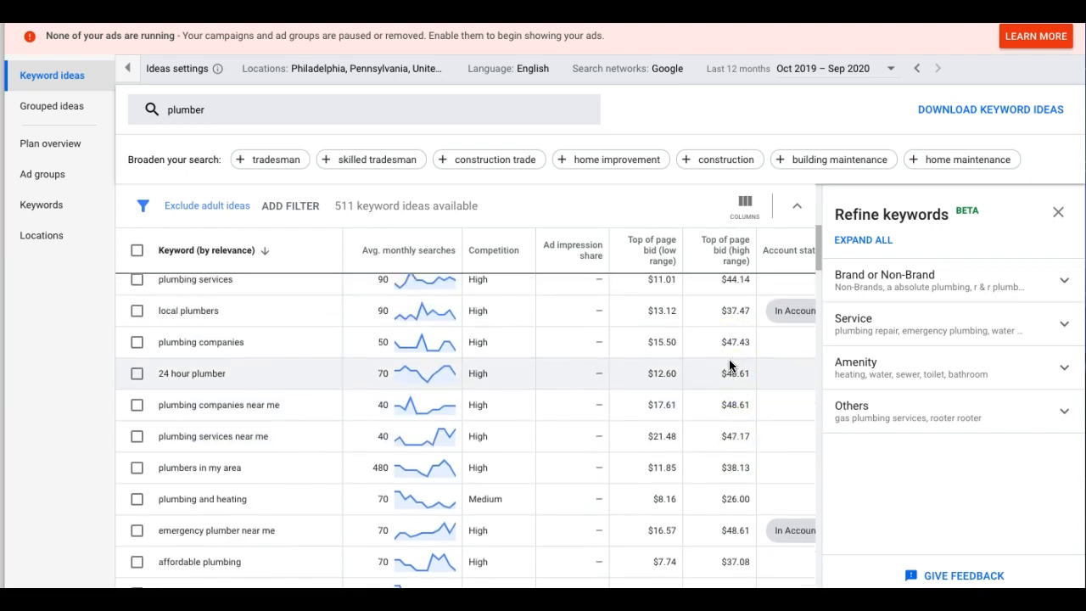
pyautogui.scroll(-1, 730, 367)
pyautogui.scroll(-1, 730, 365)
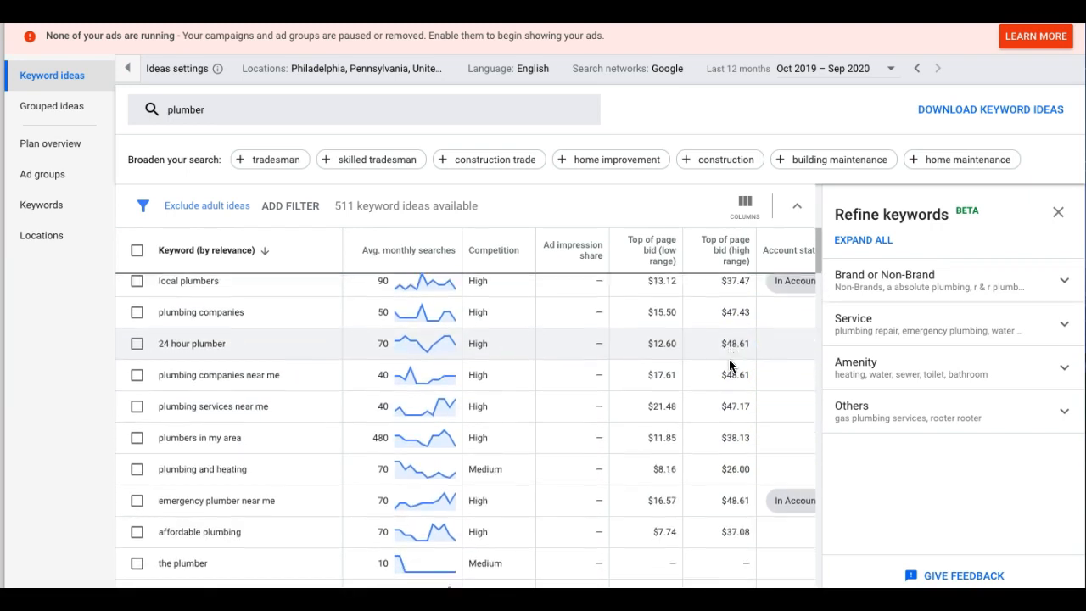
pyautogui.scroll(2, 730, 364)
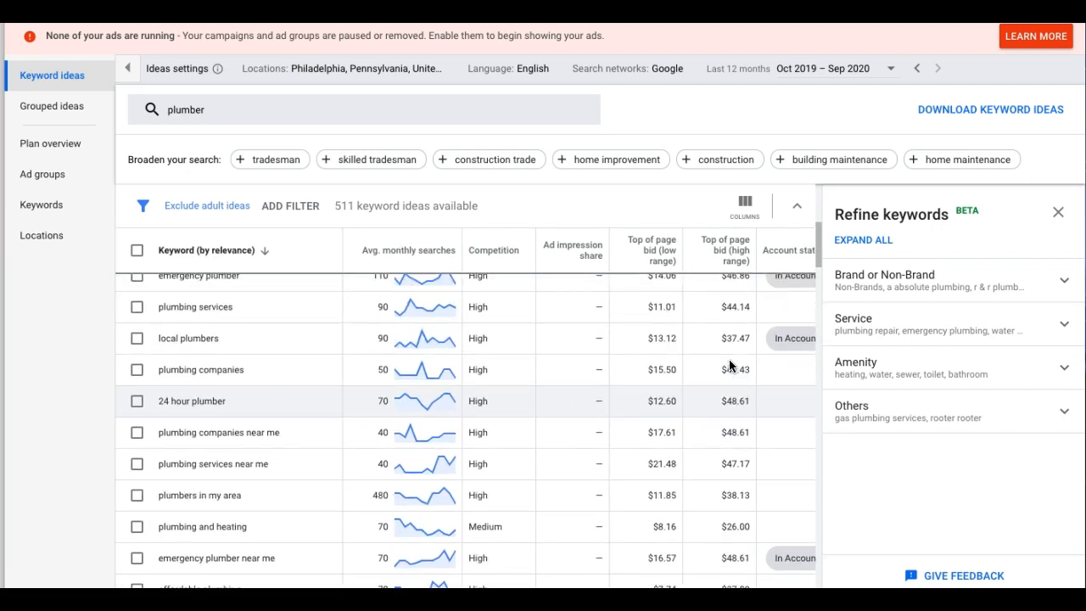
pyautogui.scroll(1, 729, 366)
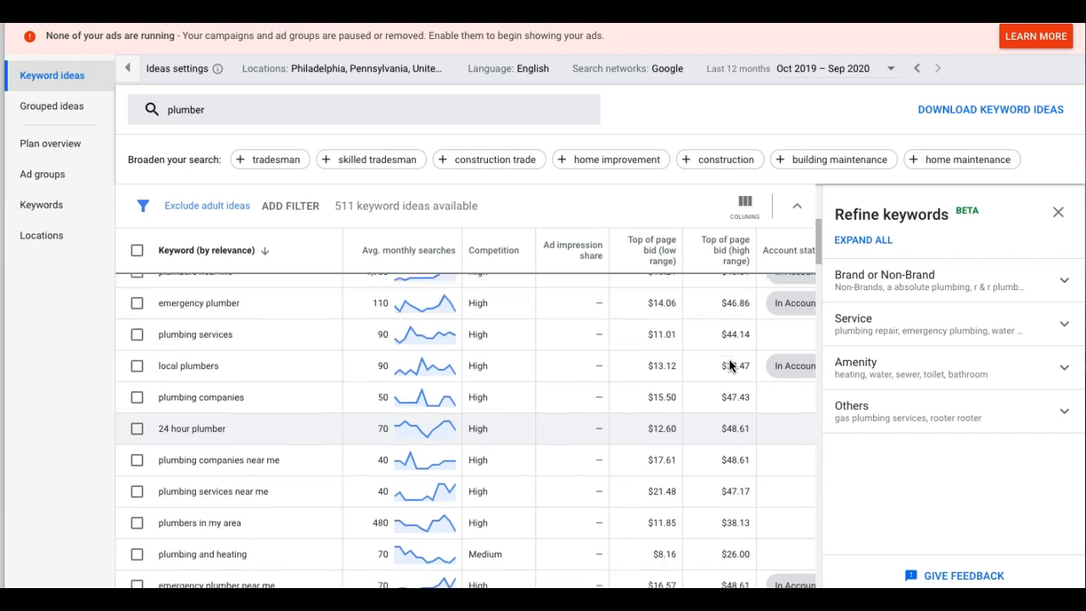
pyautogui.scroll(2, 729, 365)
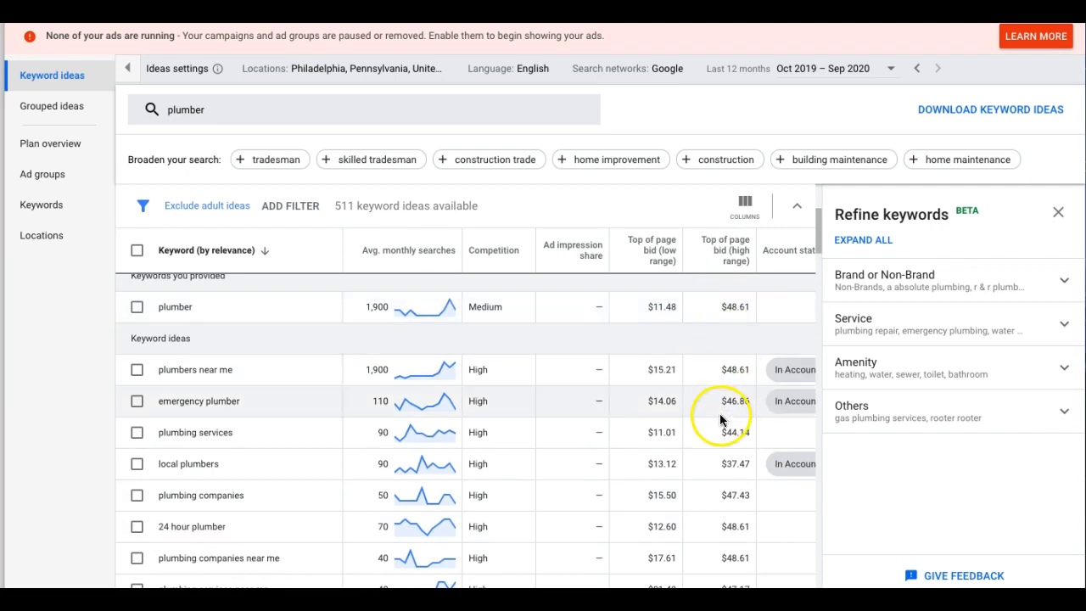
# - Examine search volume, competition and bid ranges for the less relevant keyword ideas further down, and return to the upper part of the list
pyautogui.scroll(-2, 722, 425)
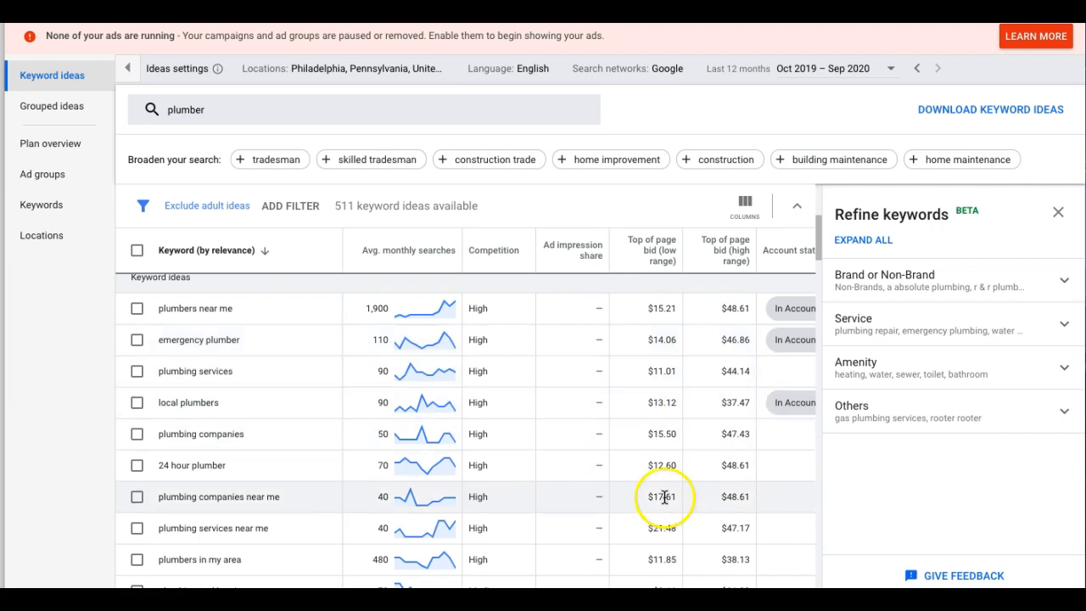
pyautogui.scroll(-4, 669, 466)
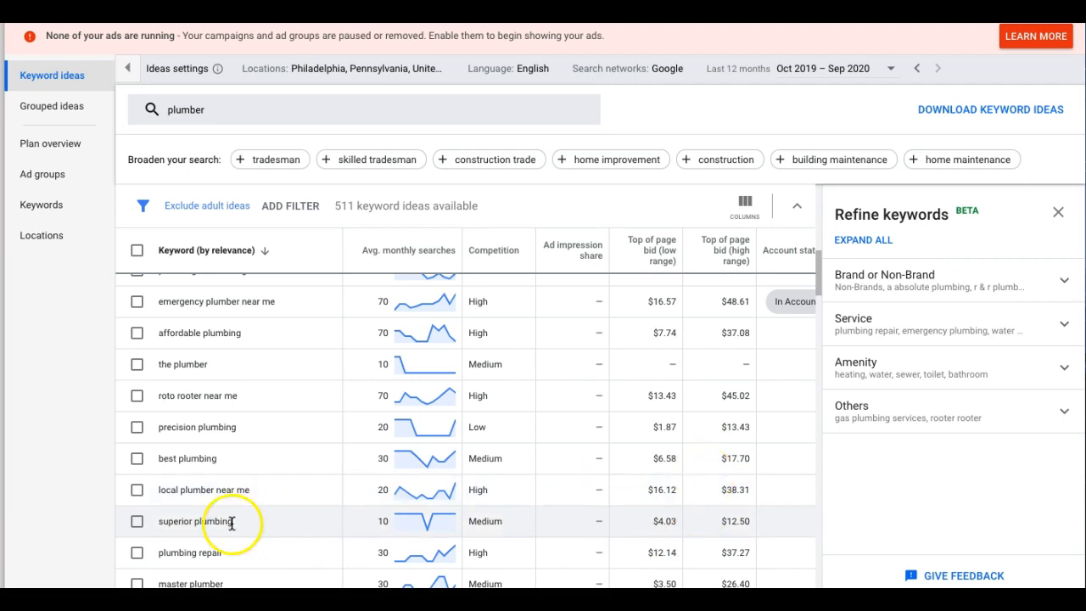
pyautogui.scroll(-1, 341, 514)
pyautogui.scroll(-2, 341, 515)
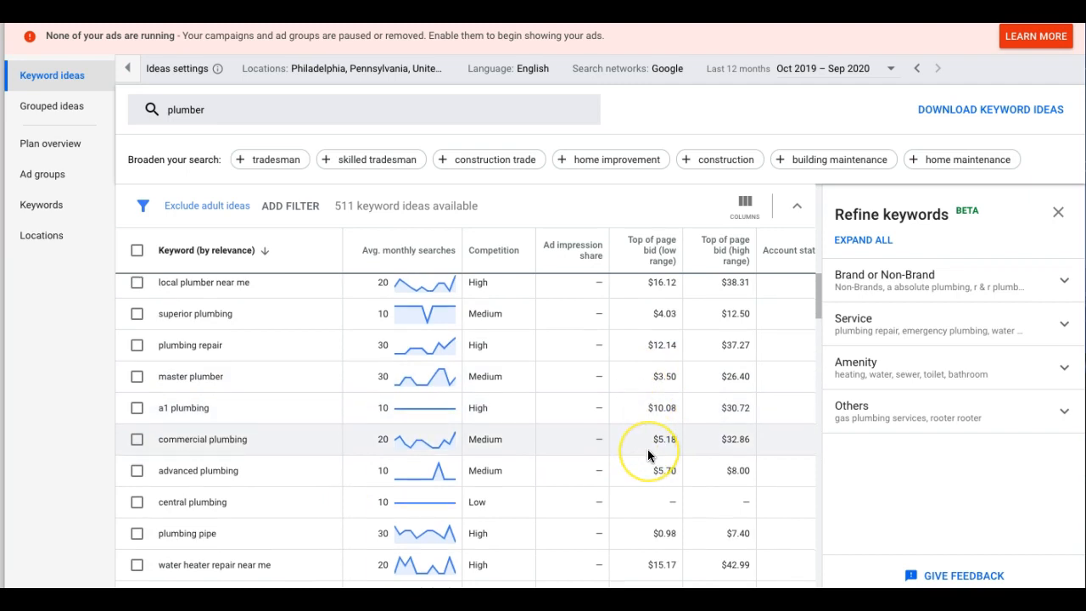
pyautogui.scroll(-2, 647, 449)
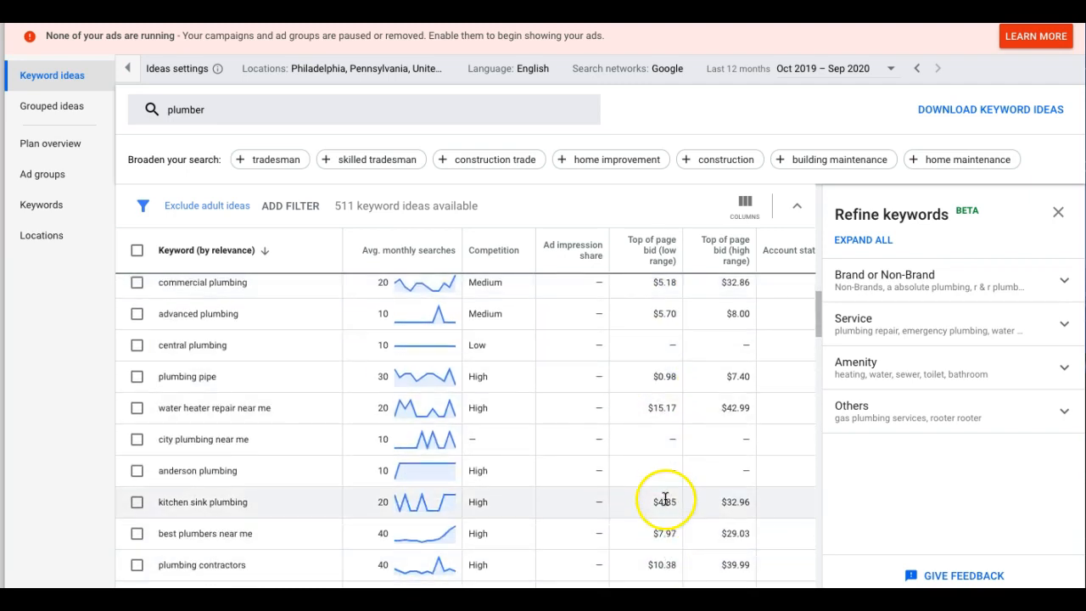
pyautogui.scroll(-1, 665, 501)
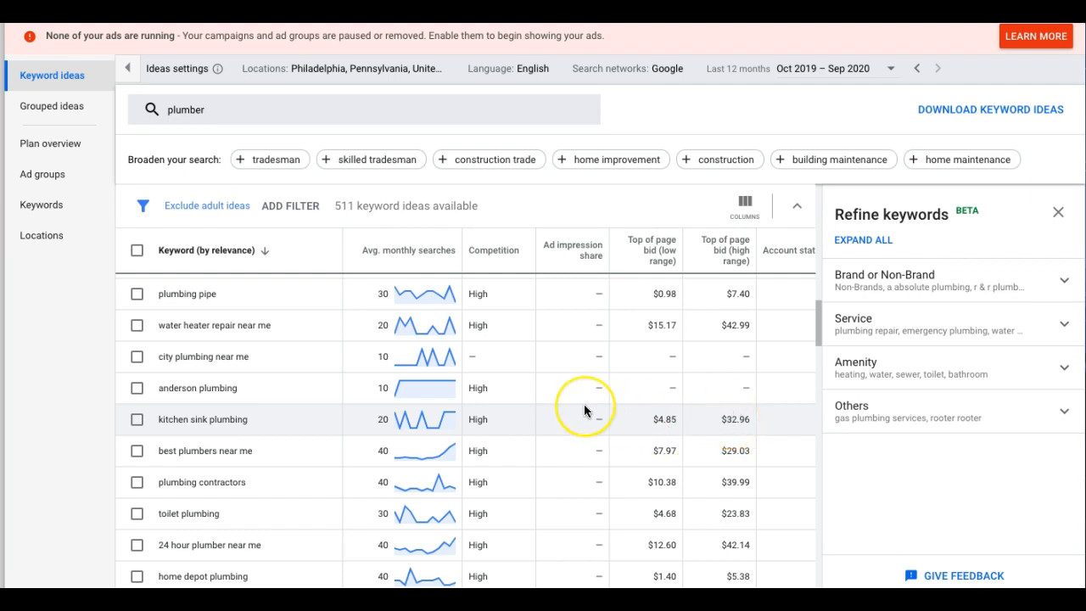
pyautogui.scroll(-5, 584, 404)
pyautogui.scroll(2, 584, 403)
pyautogui.scroll(10, 584, 404)
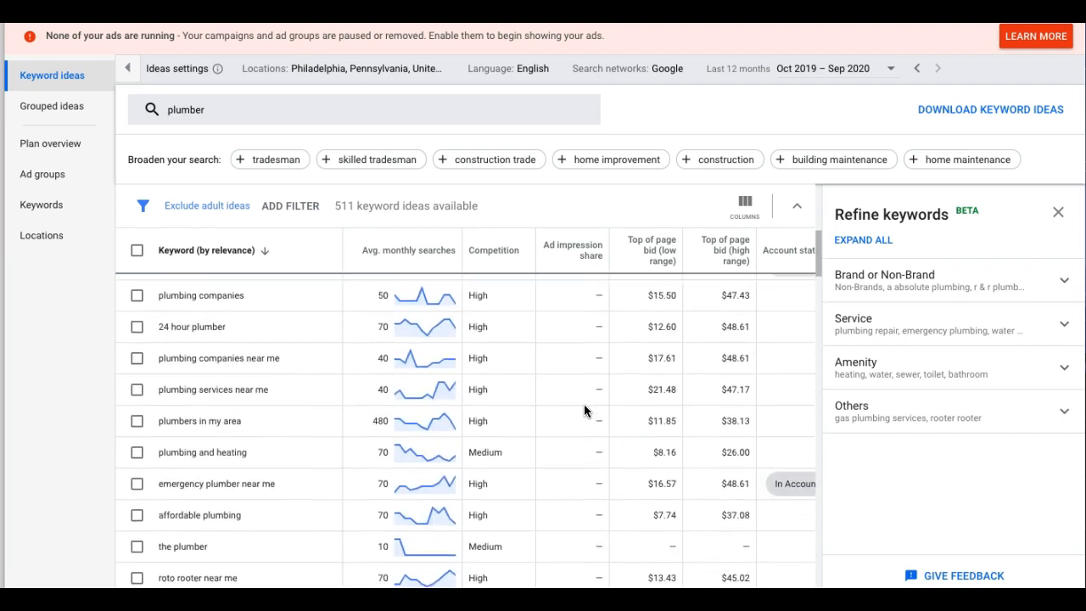